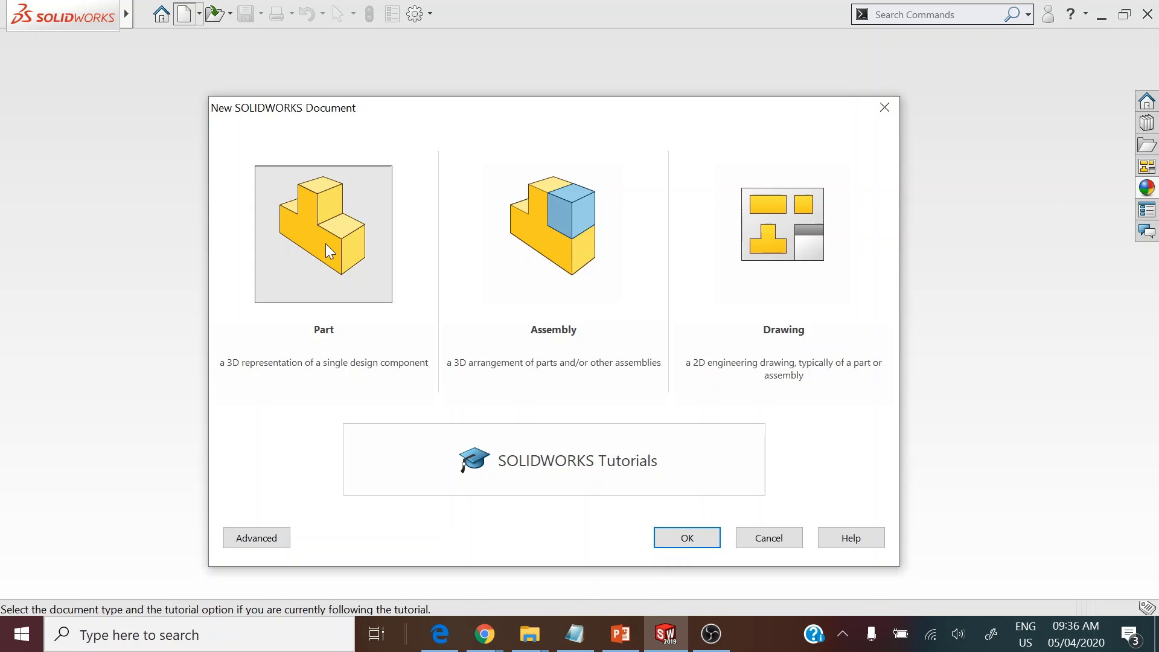
# Create a new part document and start a sketch on the Right Plane
pyautogui.doubleClick(325, 244)
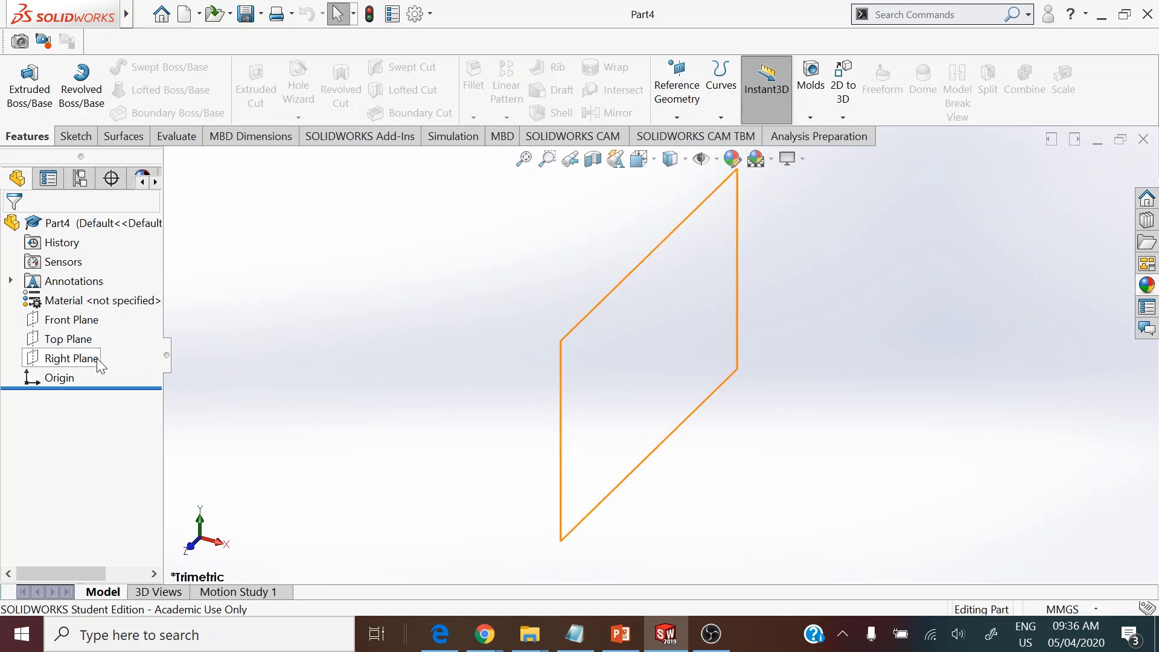
pyautogui.click(1060, 609)
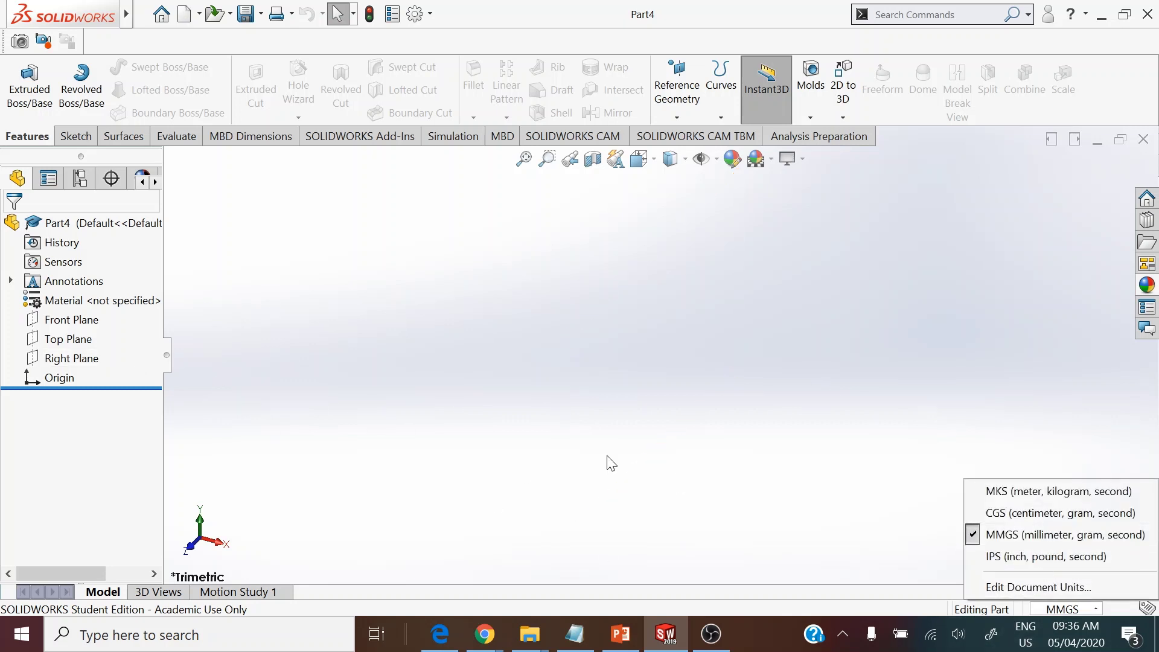
pyautogui.click(529, 427)
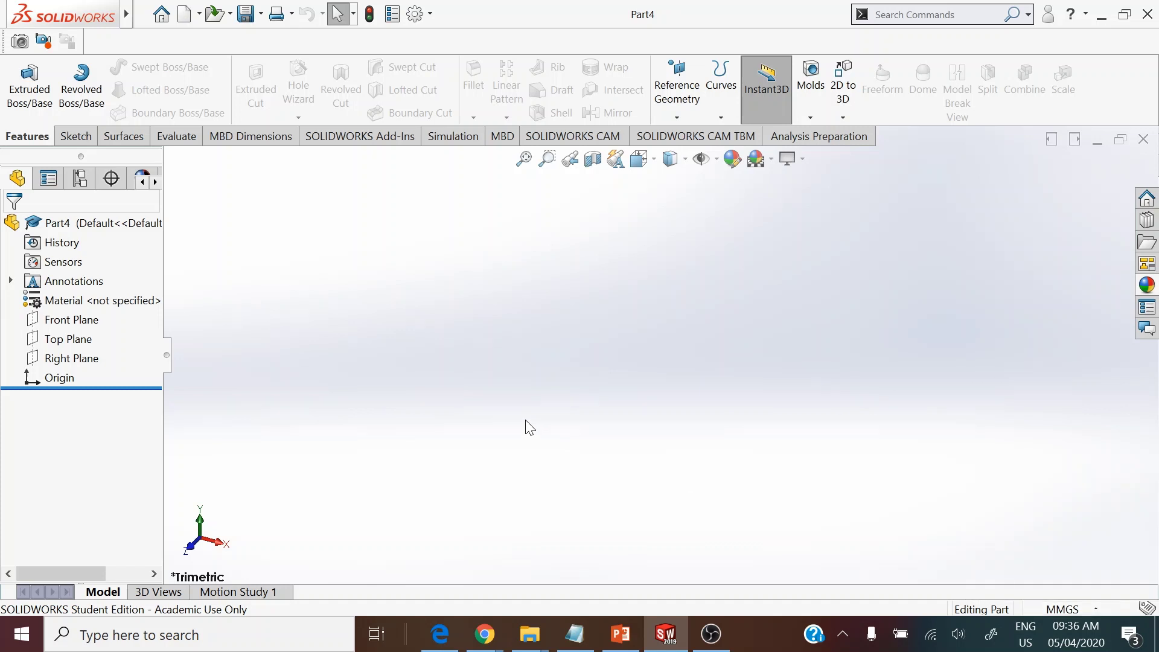
pyautogui.click(65, 359)
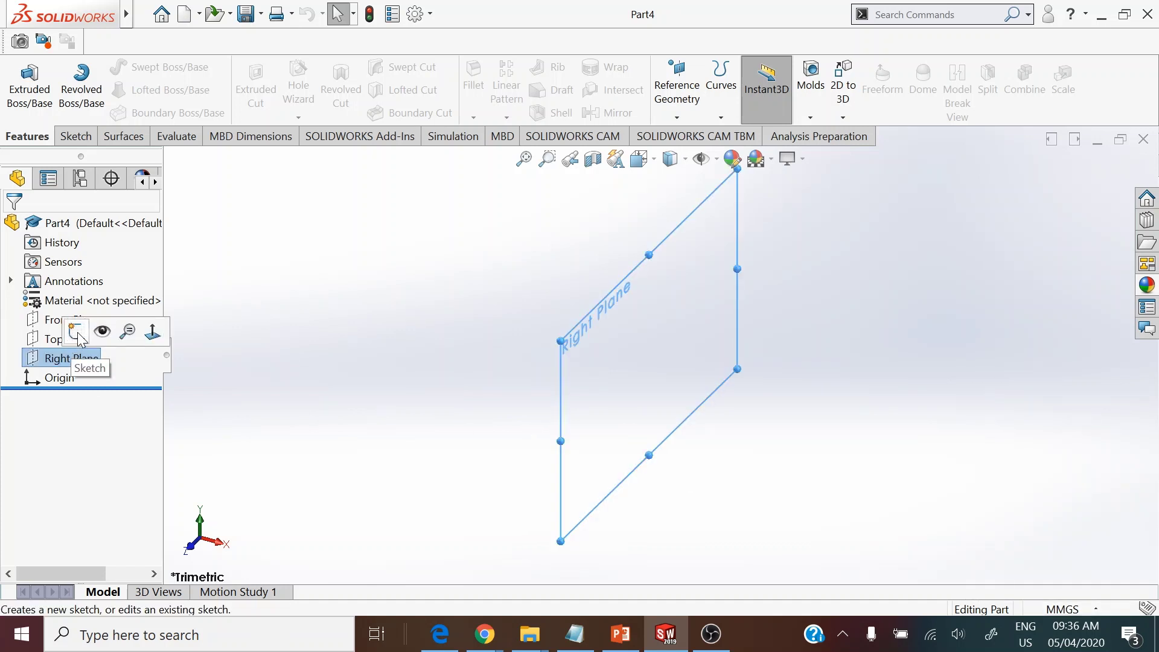
pyautogui.click(77, 333)
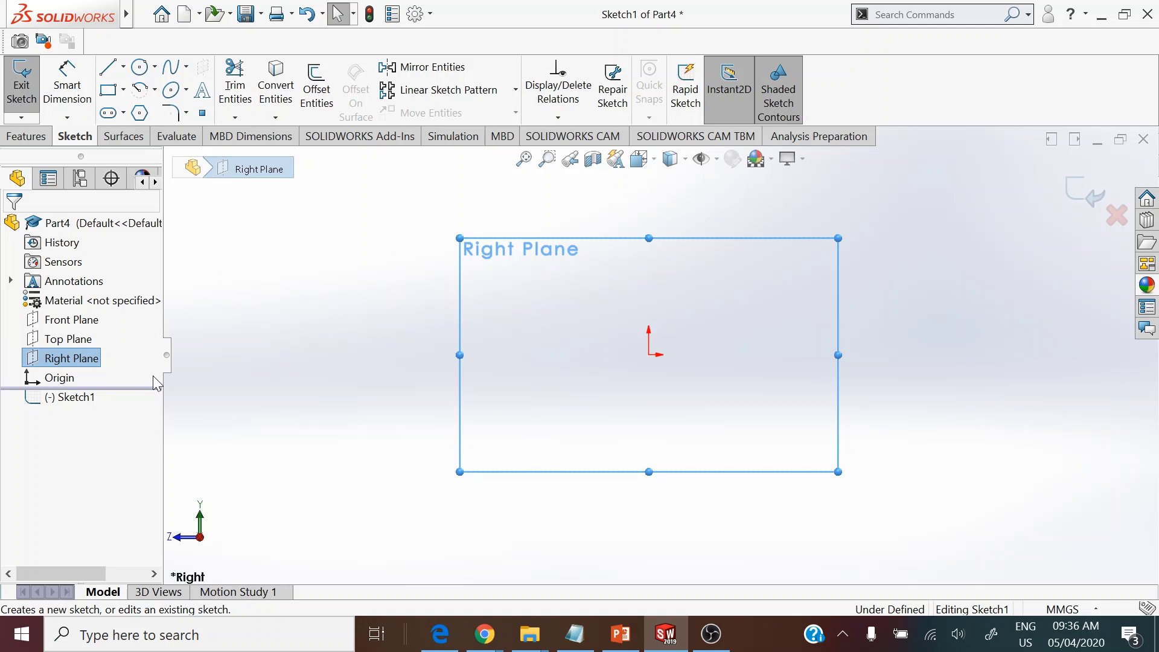
# Sketch a closed six-sided line profile with a horizontal base about 208 mm long through the origin, vertical sides, sloped shoulders and a flat top
pyautogui.click(109, 69)
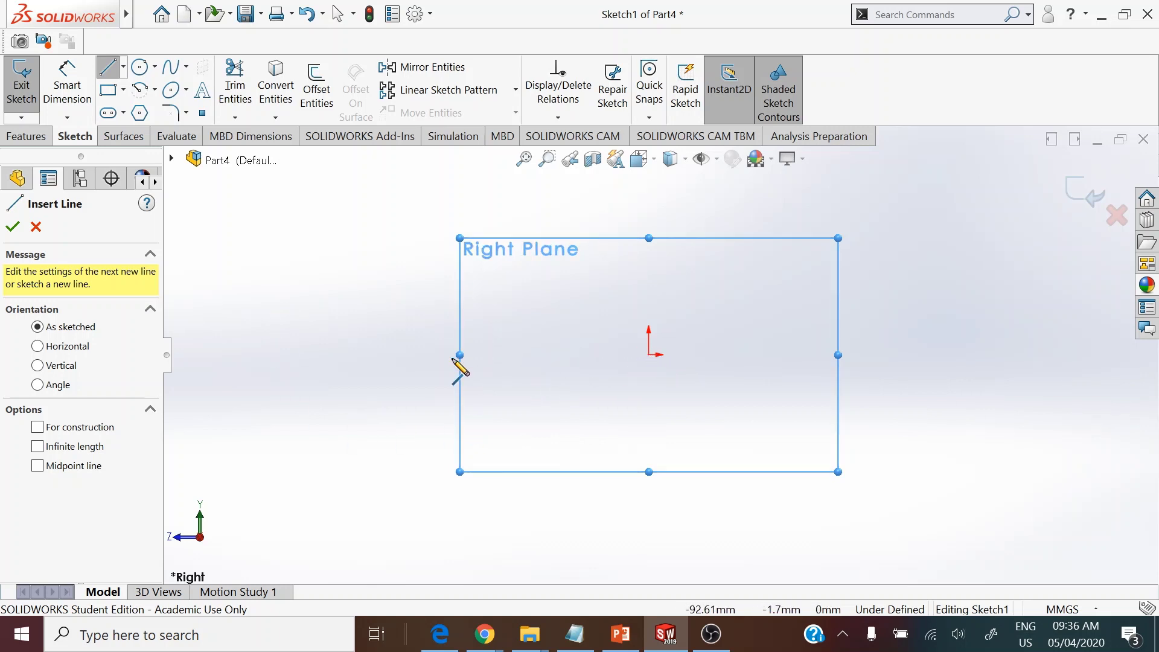
pyautogui.click(483, 355)
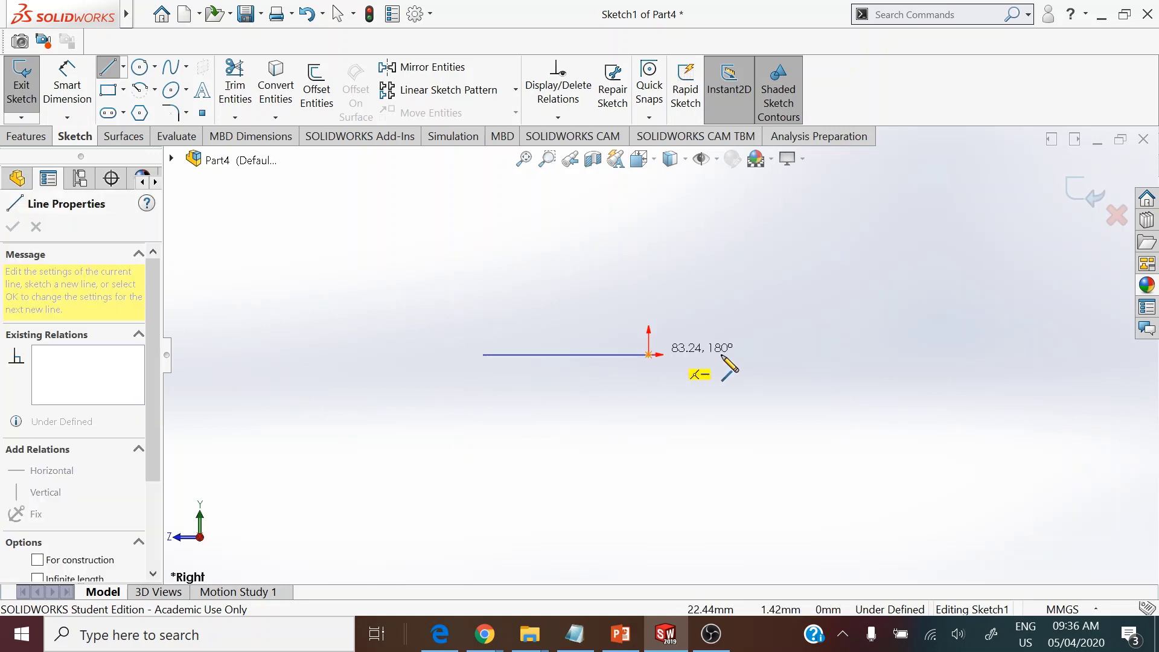
pyautogui.click(925, 355)
pyautogui.press('z')
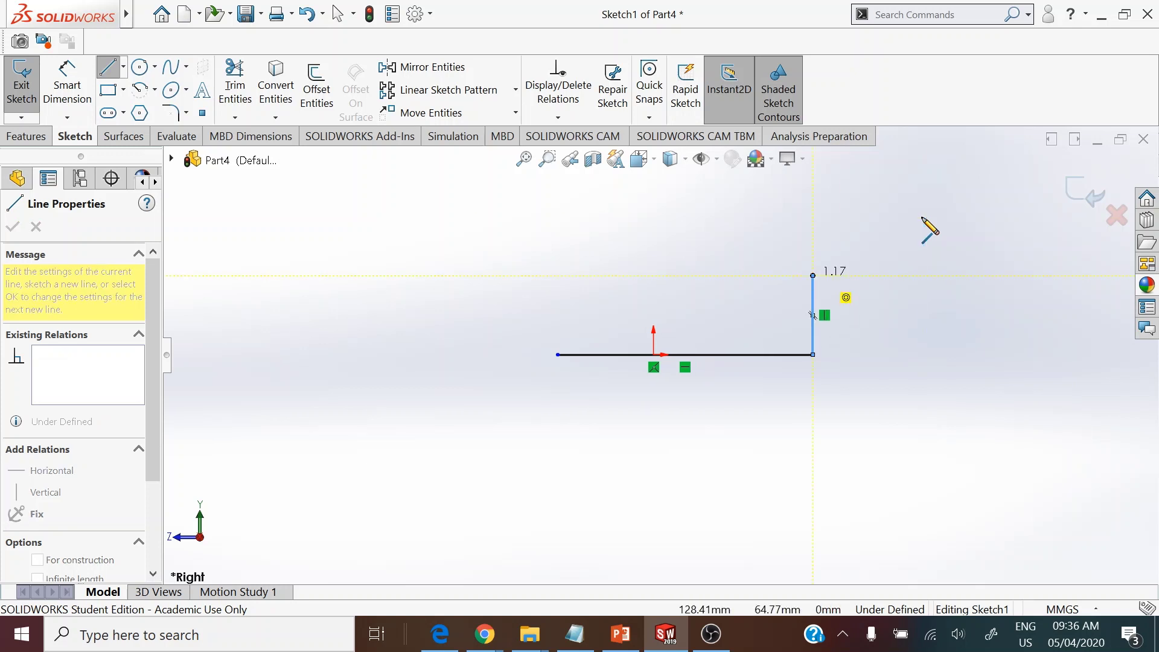
pyautogui.click(812, 275)
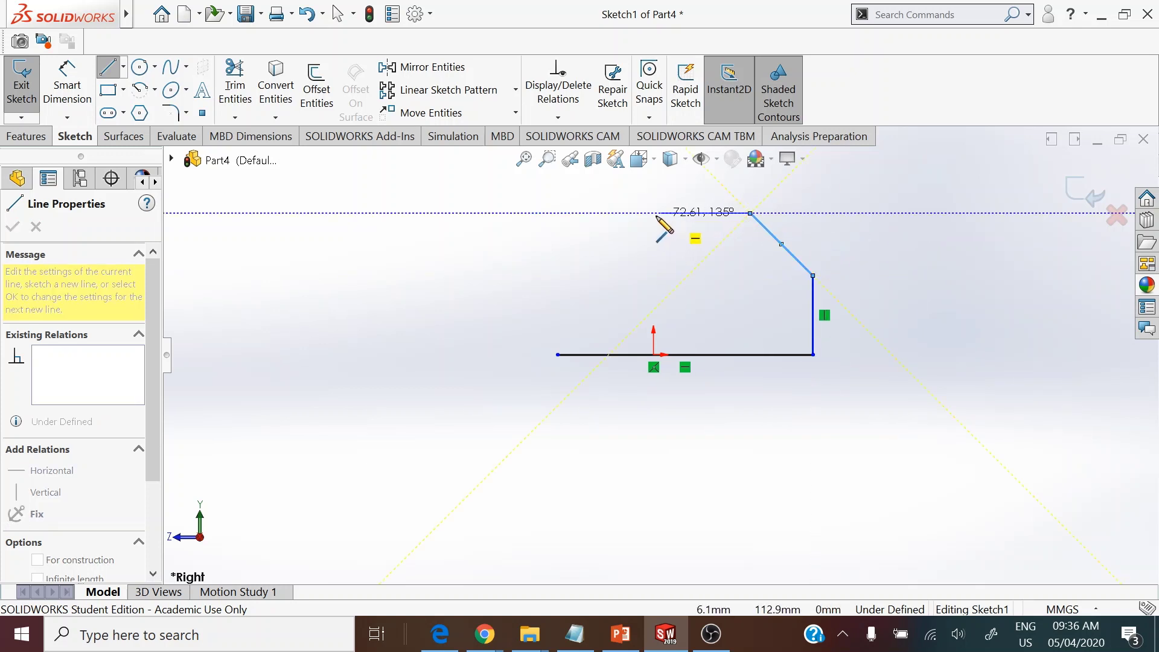
pyautogui.click(611, 213)
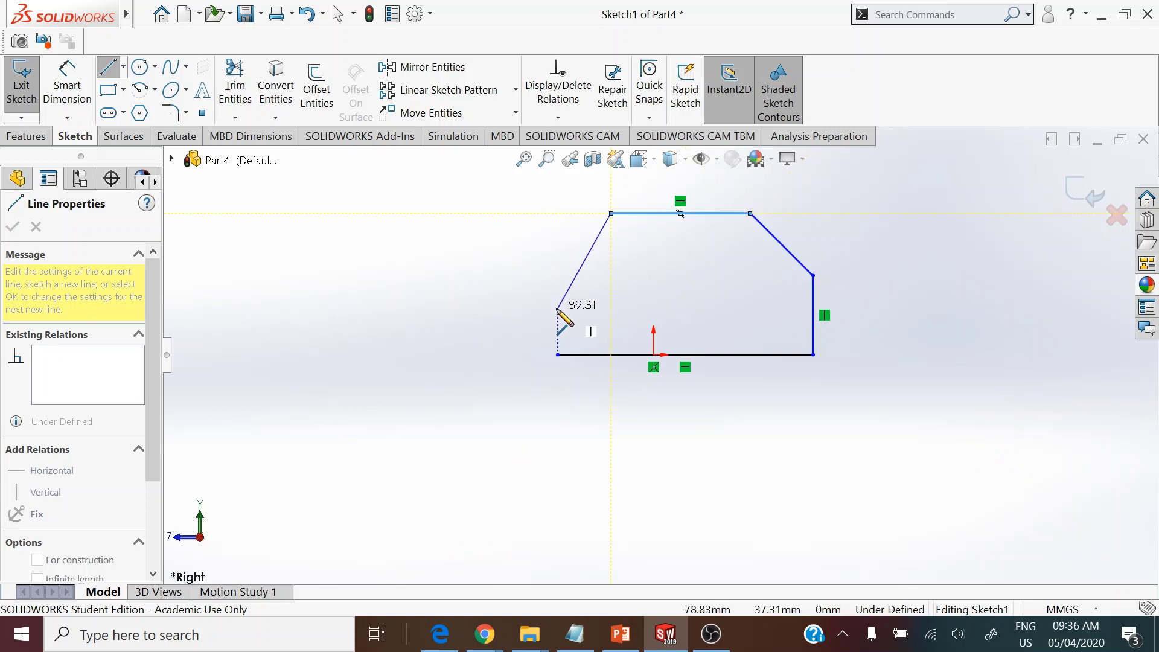
pyautogui.click(557, 354)
pyautogui.rightClick(489, 338)
pyautogui.click(501, 334)
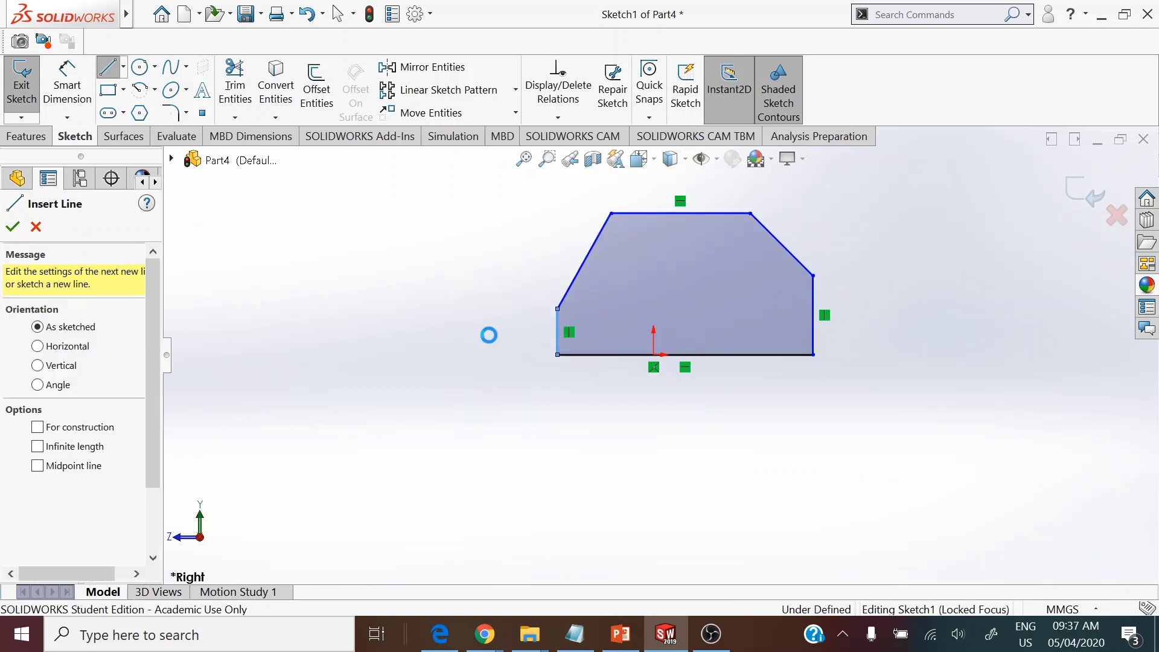
# Draw a vertical centerline about 108 mm long through the origin, crossing the profile's base line
pyautogui.click(124, 68)
pyautogui.click(139, 107)
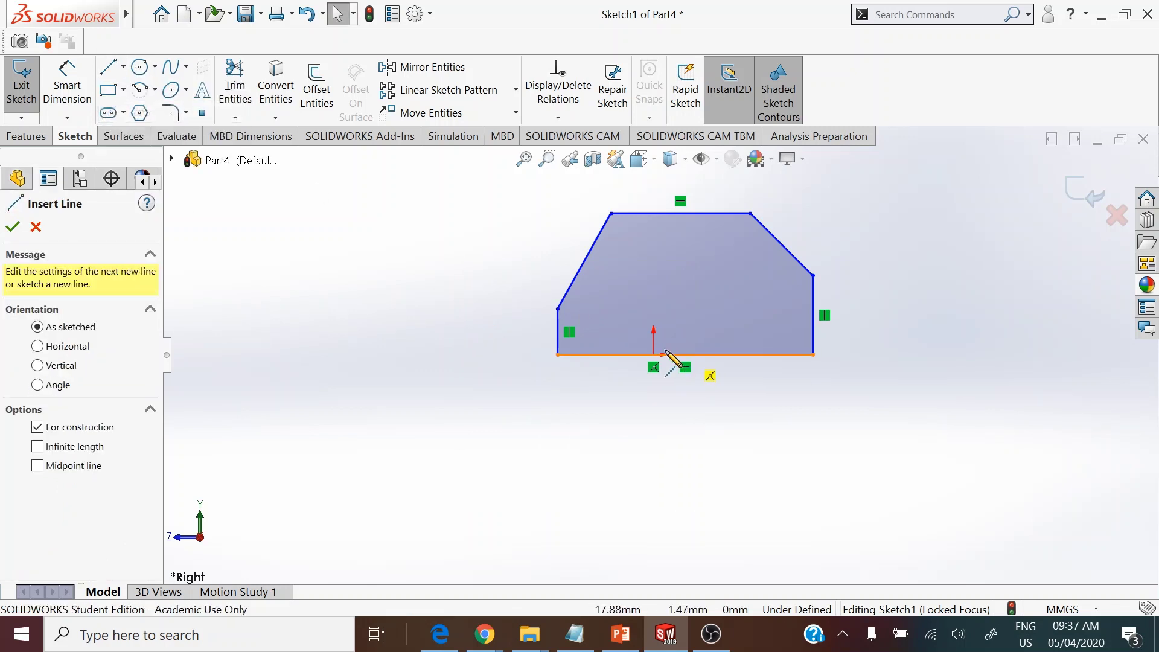
pyautogui.click(654, 296)
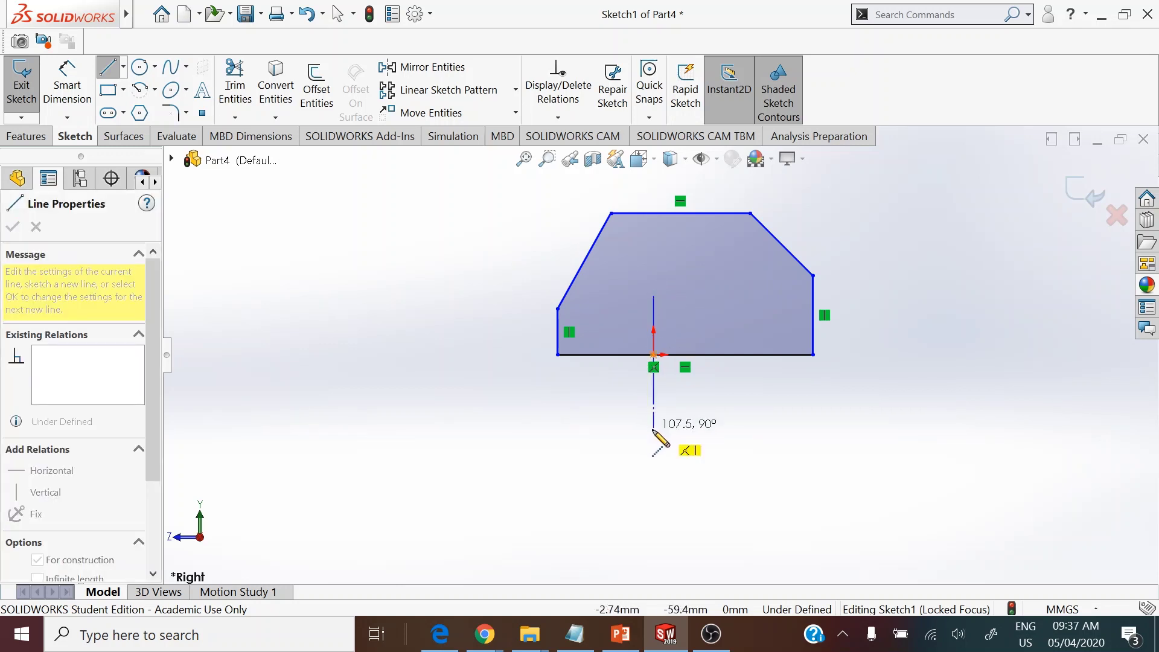
pyautogui.click(654, 432)
pyautogui.rightClick(515, 392)
pyautogui.click(552, 403)
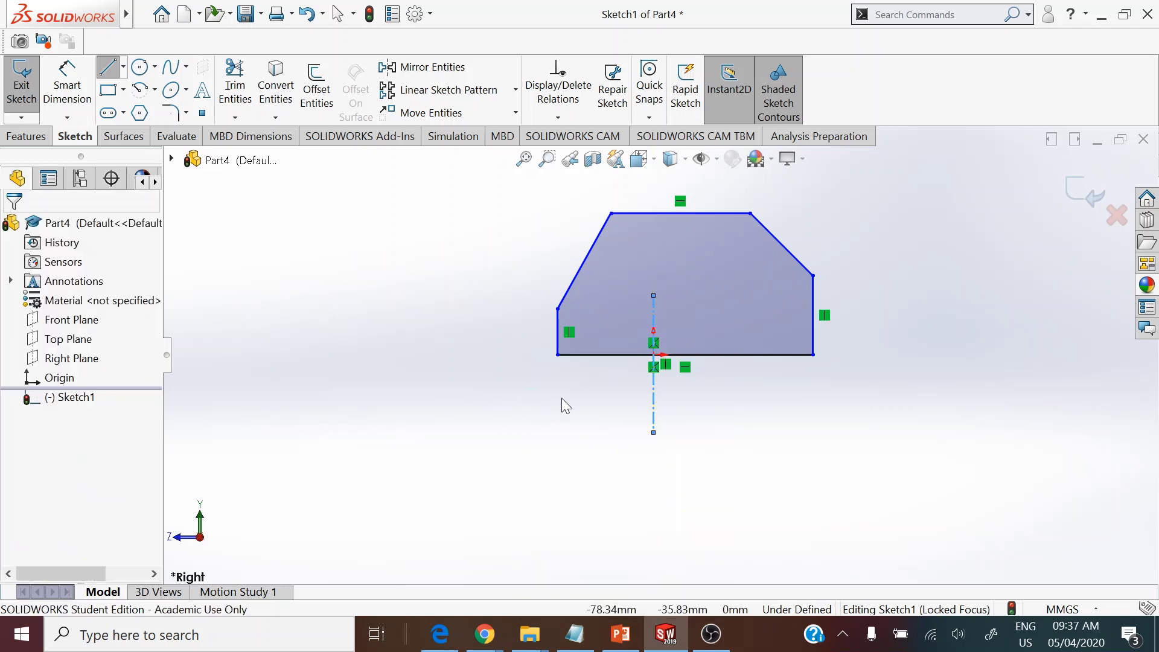
# Dimension the profile's horizontal base line to 110 mm
pyautogui.click(67, 85)
pyautogui.click(606, 356)
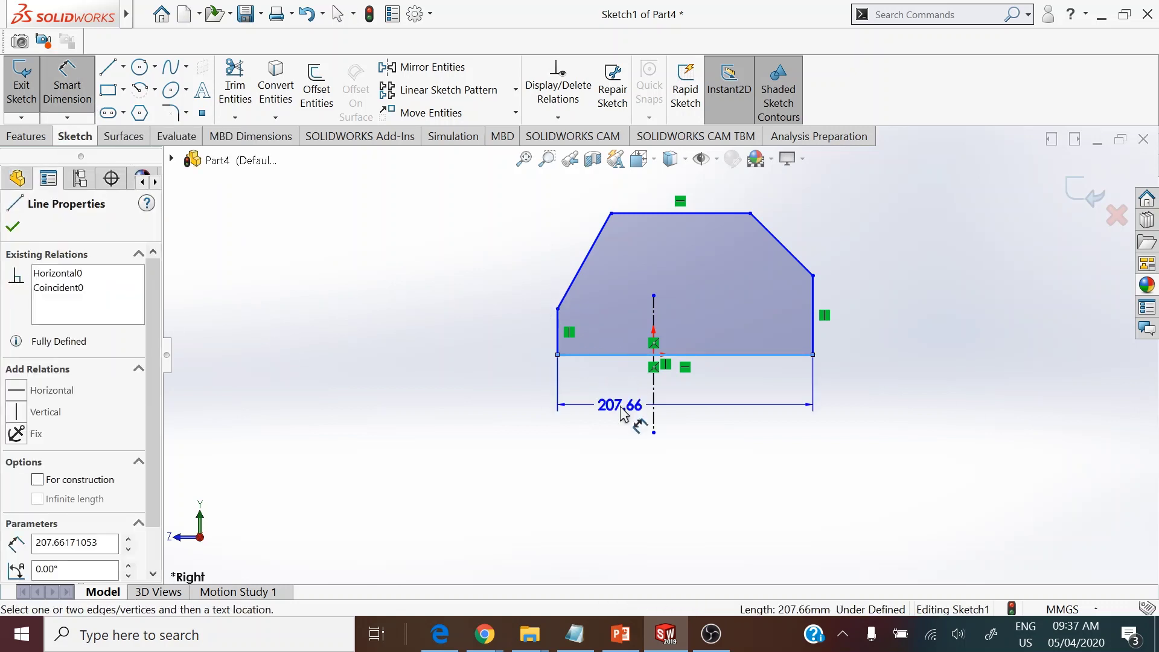
pyautogui.click(621, 411)
pyautogui.write('110')
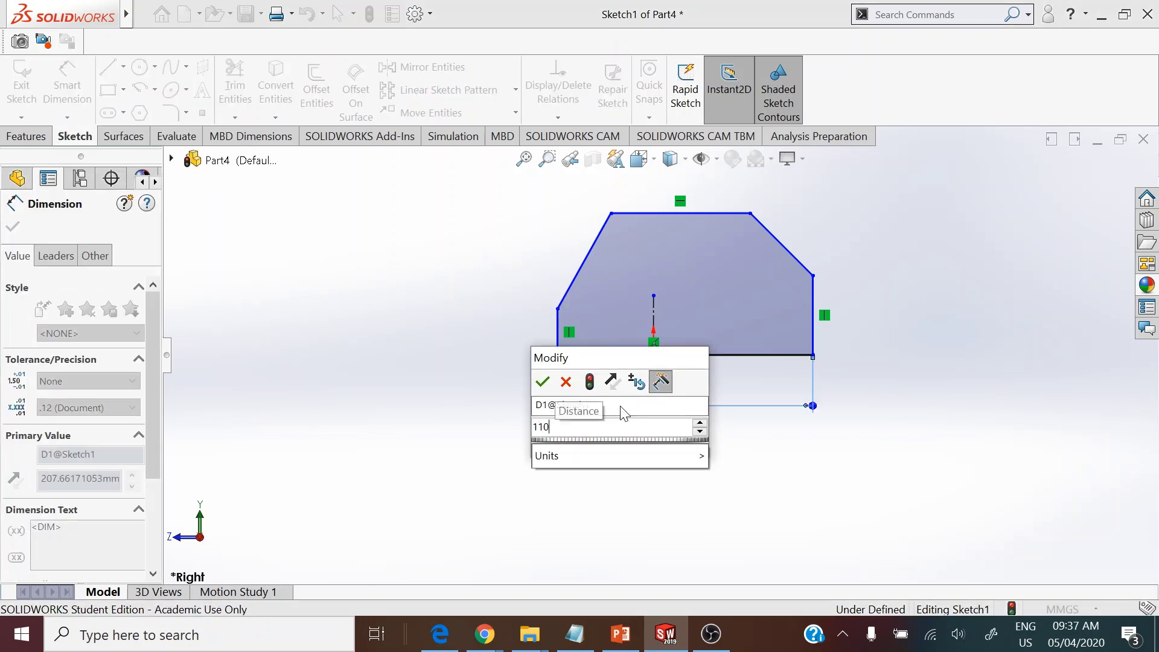
pyautogui.press('Return')
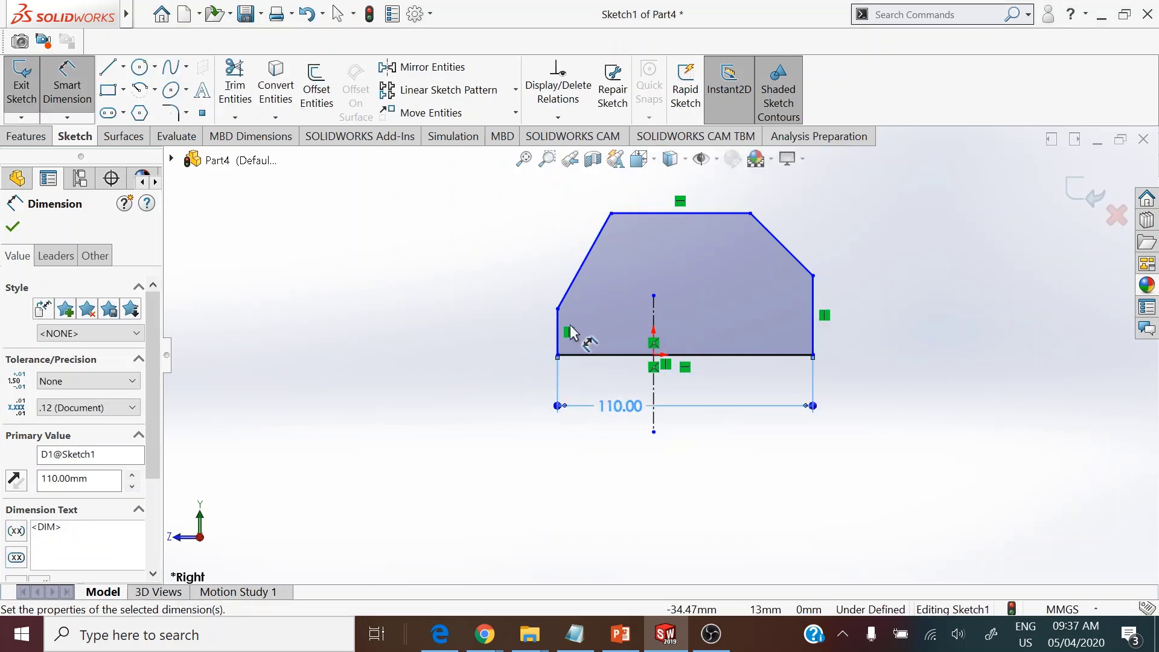
# Dimension the profile's left vertical edge to 19 mm
pyautogui.click(556, 331)
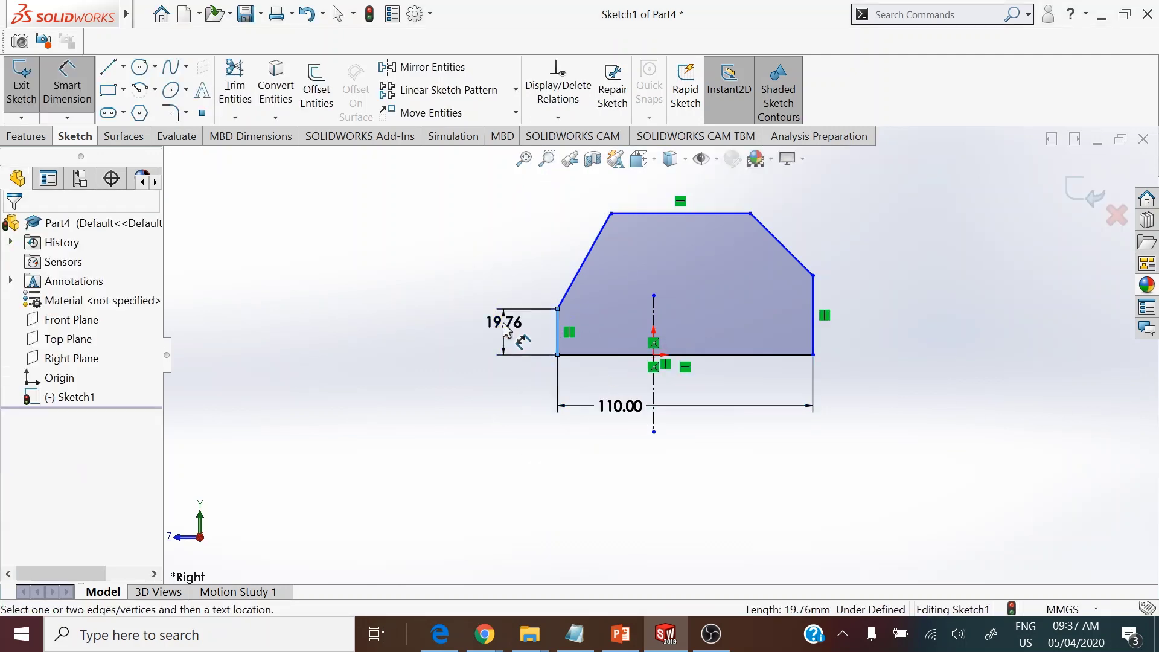
pyautogui.click(504, 326)
pyautogui.write('19')
pyautogui.press('Return')
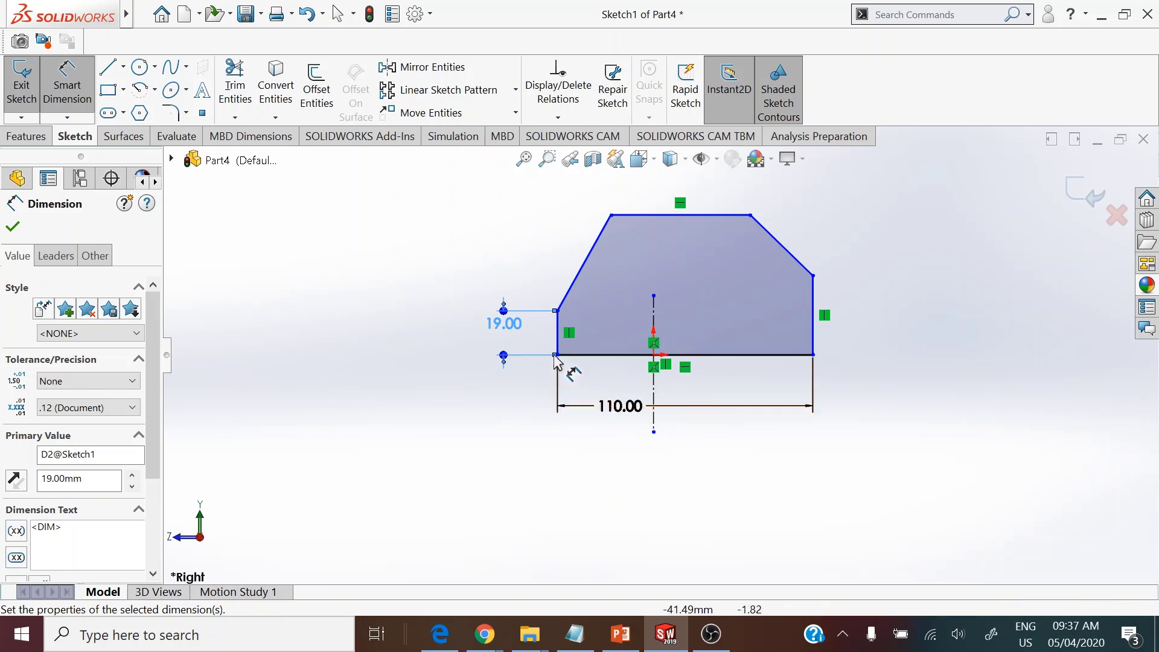
pyautogui.rightClick(425, 266)
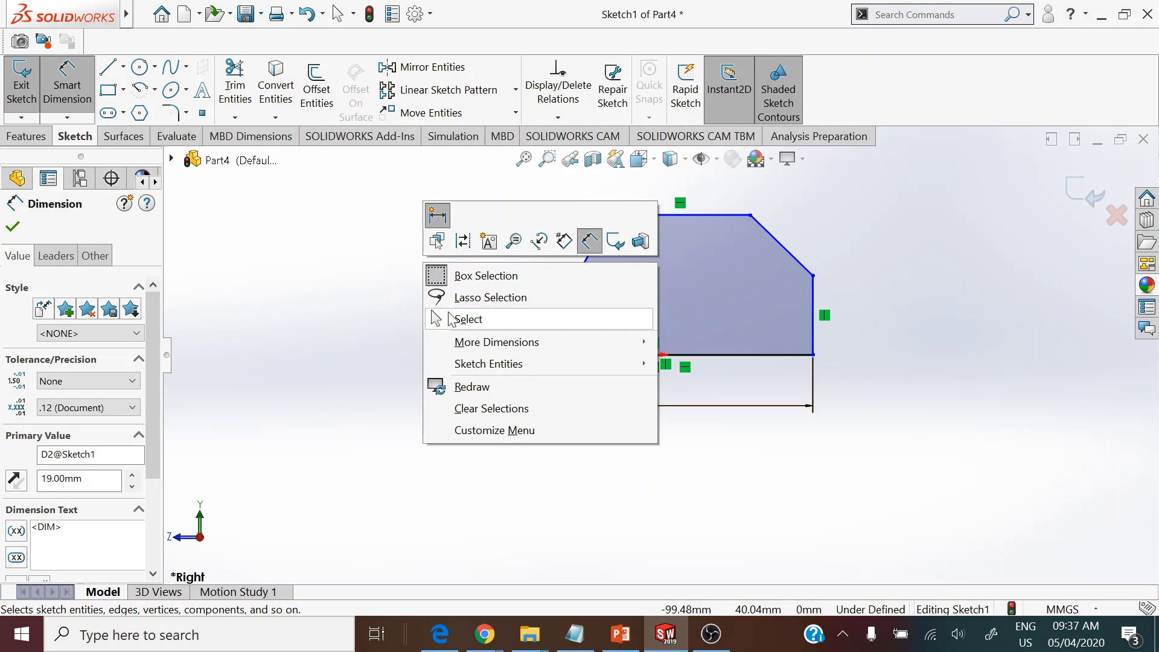
pyautogui.click(450, 318)
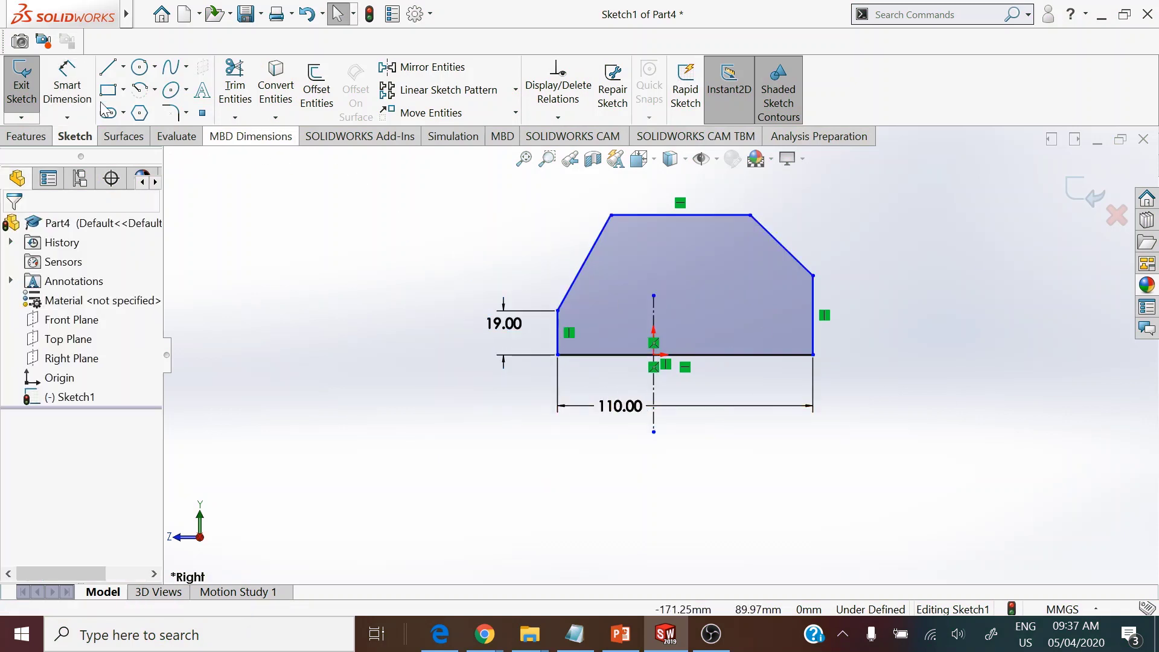
# Dimension the profile's right vertical edge to 26 mm
pyautogui.click(67, 85)
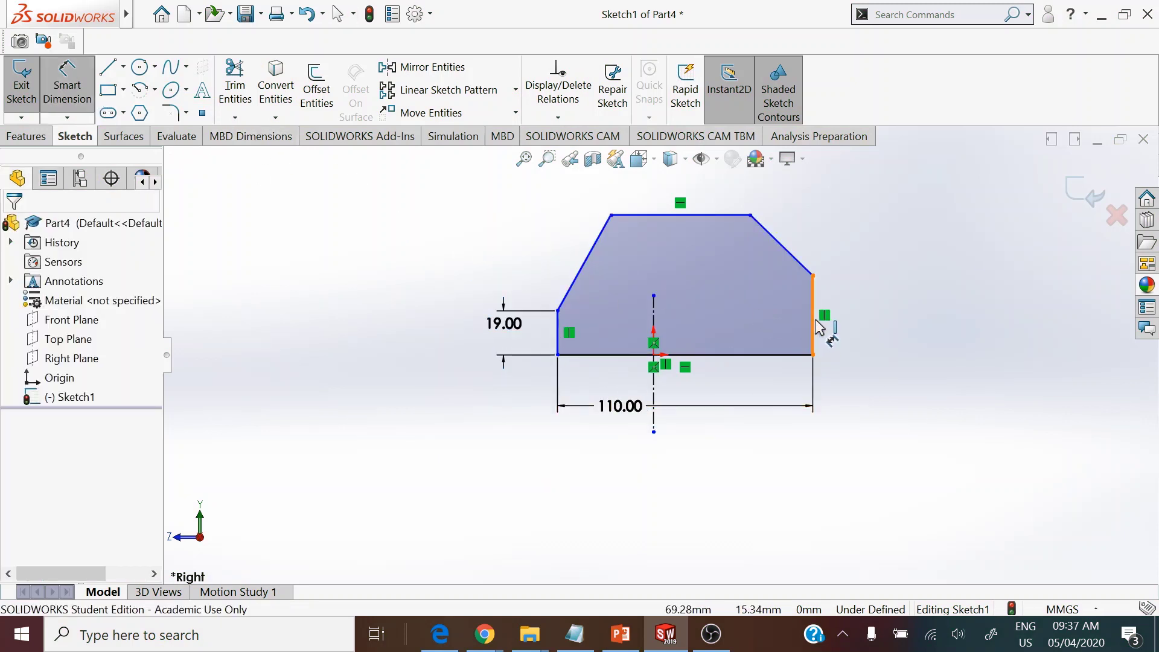
pyautogui.click(816, 321)
pyautogui.click(867, 329)
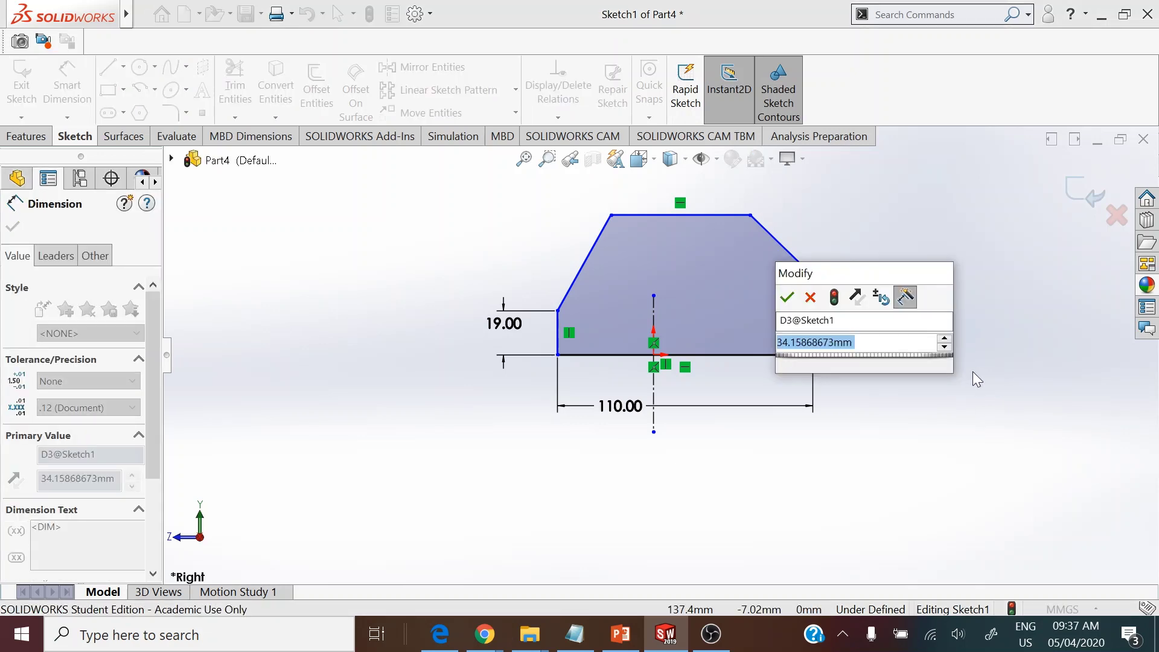
pyautogui.write('26')
pyautogui.press('Return')
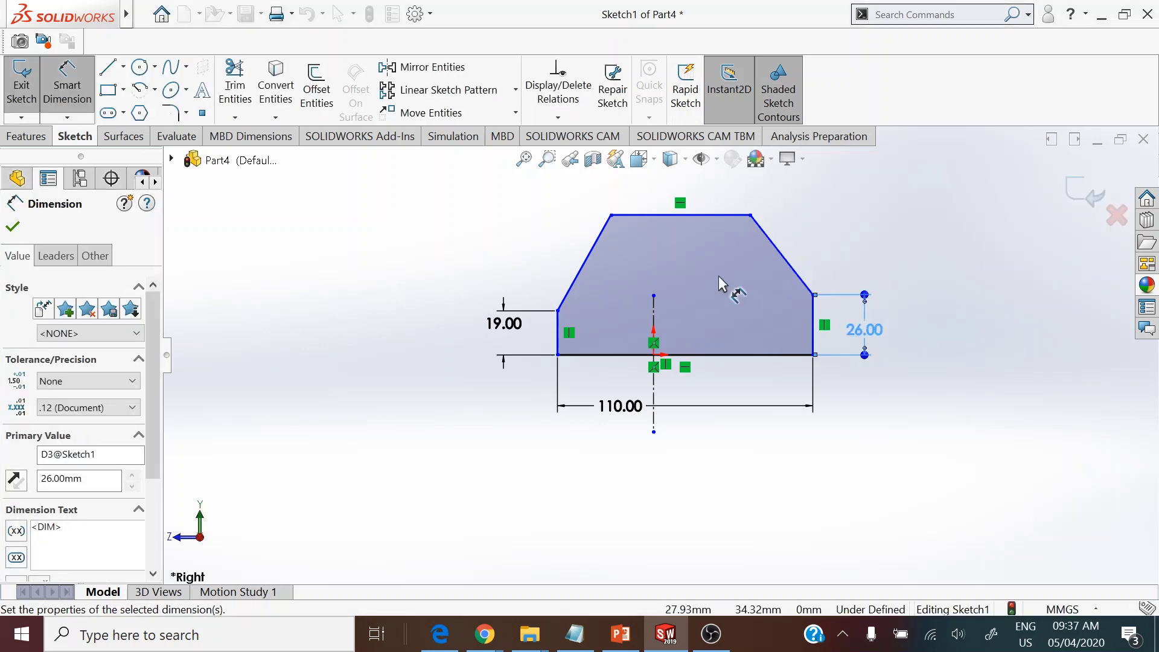
pyautogui.press('Escape')
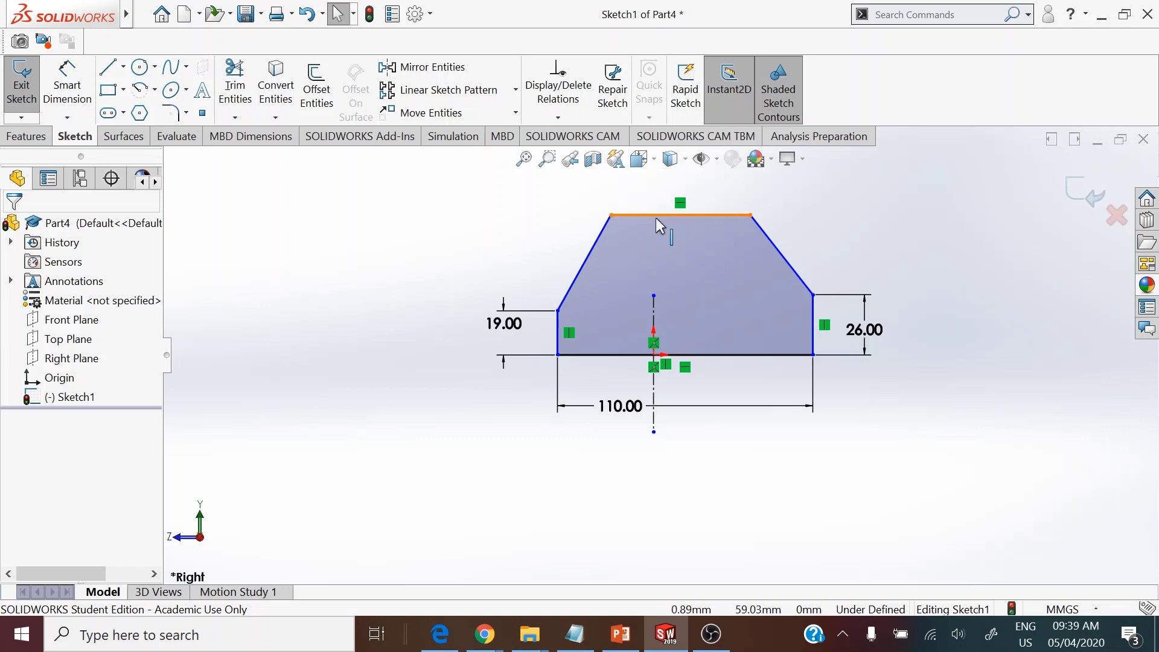
# Sketch three connected lines that form a rectangle about 60 mm wide on top of the profile, joining both ends of its top edge
pyautogui.press('z')
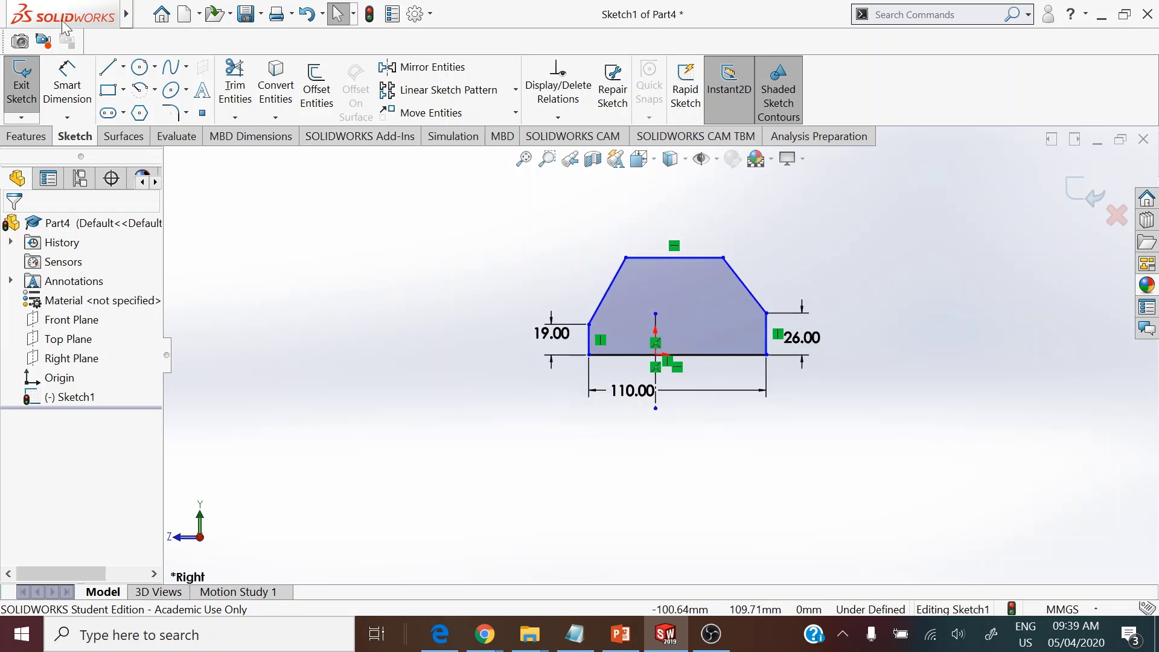
pyautogui.click(108, 67)
pyautogui.click(626, 259)
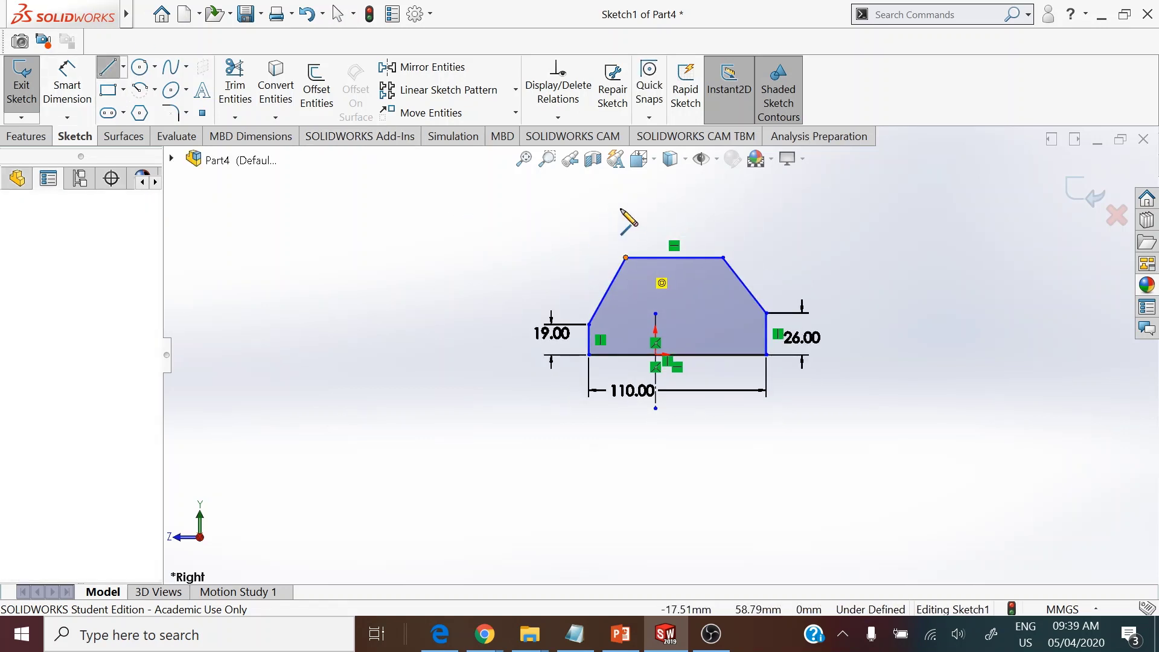
pyautogui.click(625, 192)
pyautogui.click(722, 192)
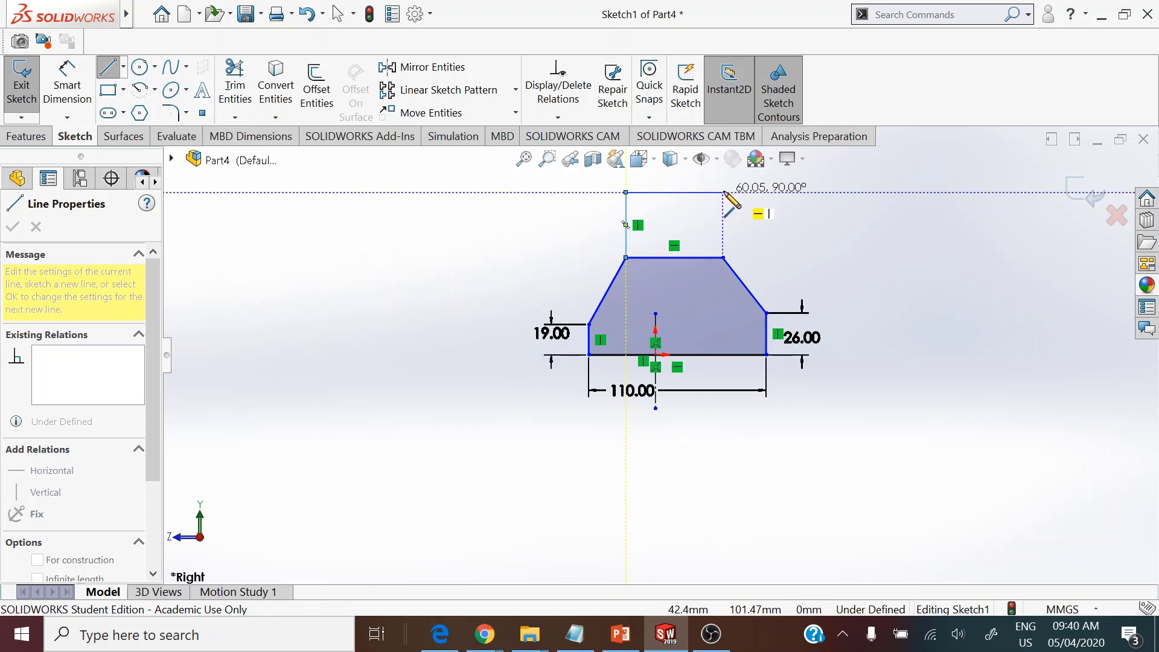
pyautogui.click(723, 259)
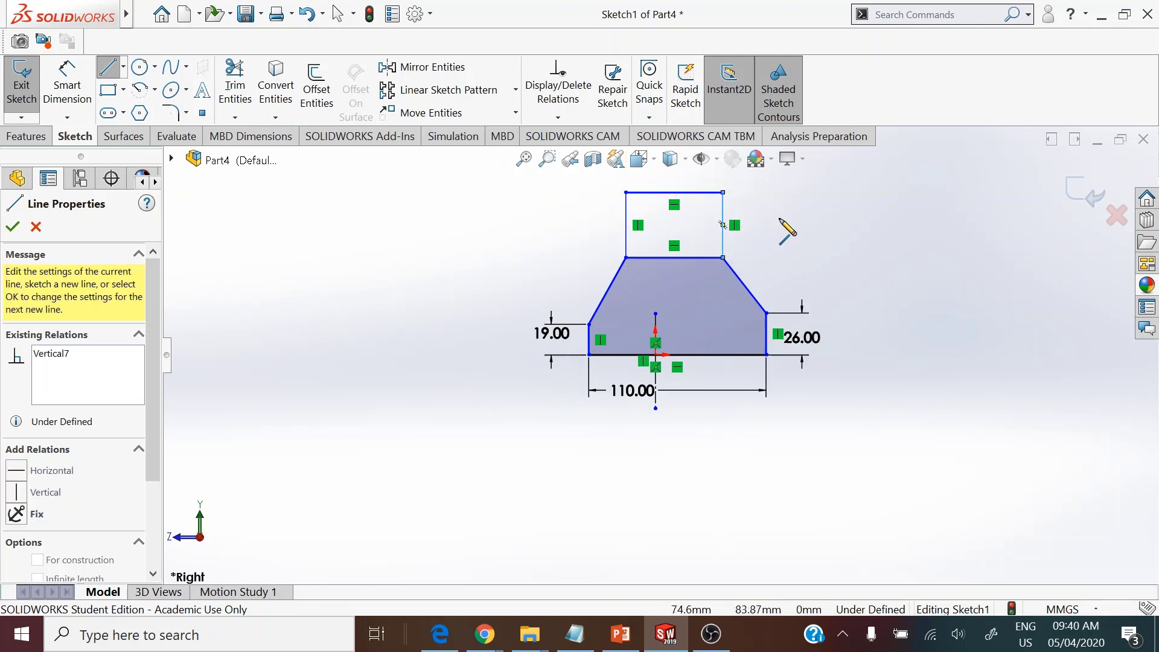
pyautogui.rightClick(778, 159)
pyautogui.click(808, 231)
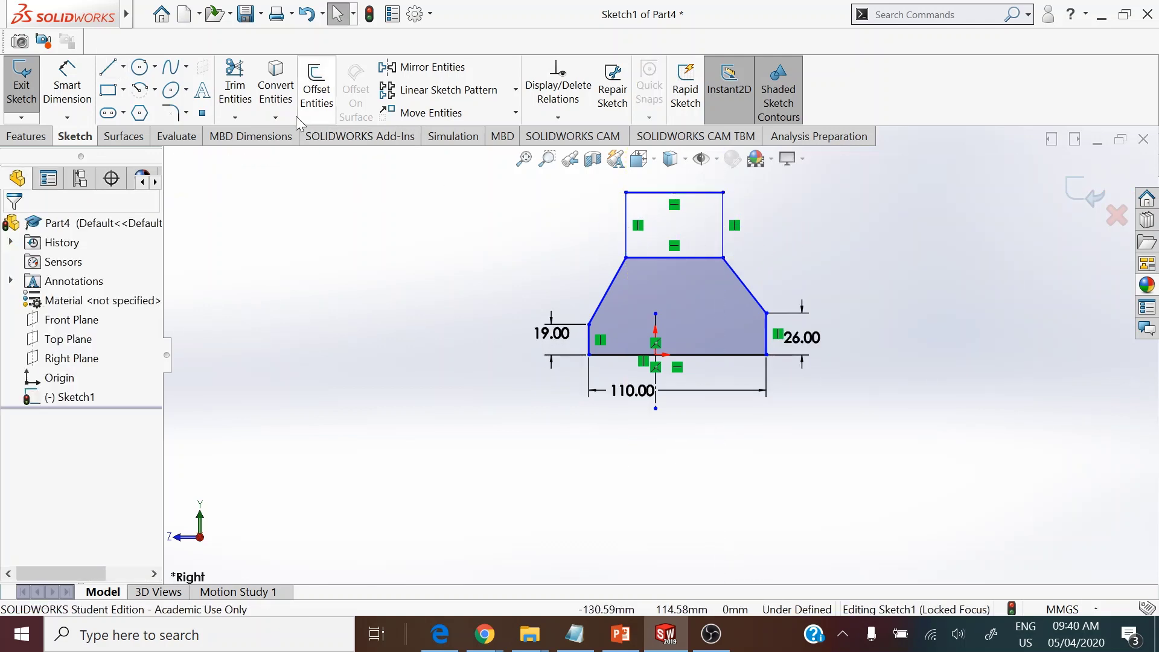
# Trim away the horizontal line shared by the upper rectangle and the lower profile
pyautogui.click(235, 85)
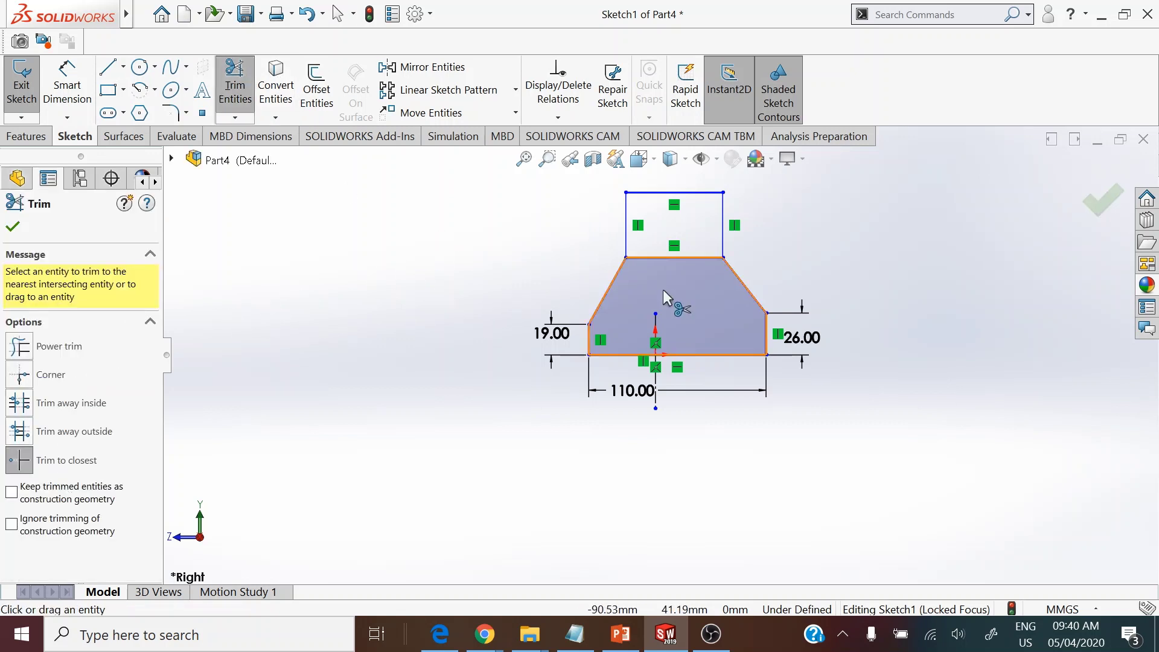
pyautogui.click(675, 258)
pyautogui.rightClick(821, 244)
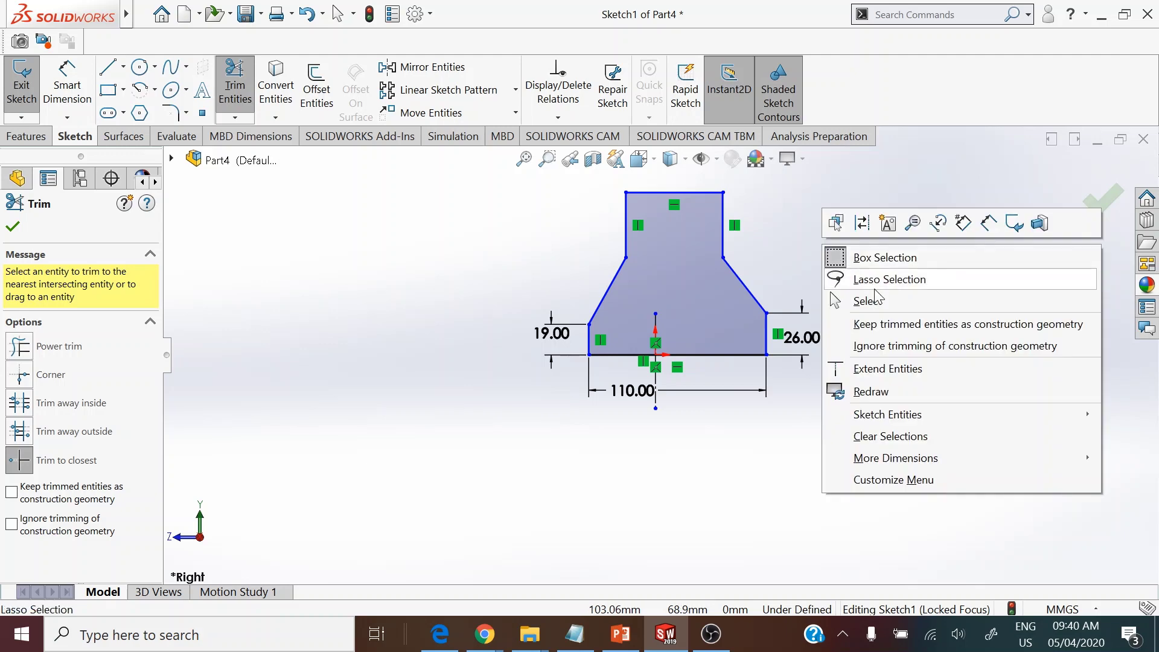
pyautogui.click(841, 300)
# Dimension the overall height between the profile's top edge and base line to 88 mm
pyautogui.click(67, 85)
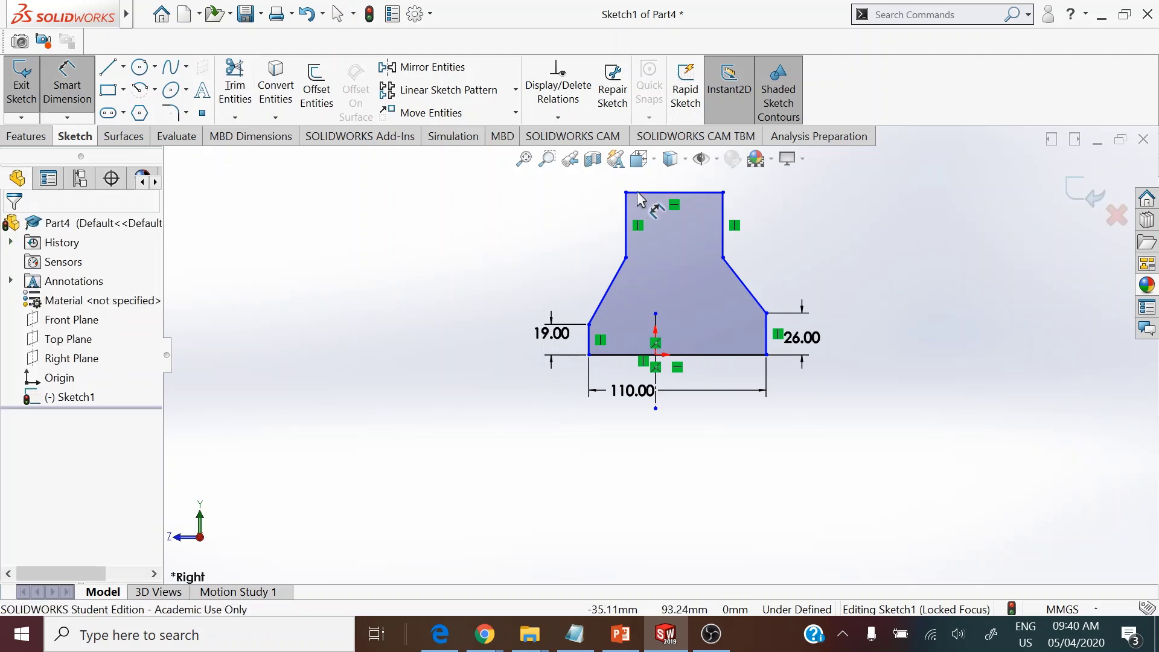
pyautogui.click(647, 192)
pyautogui.click(712, 355)
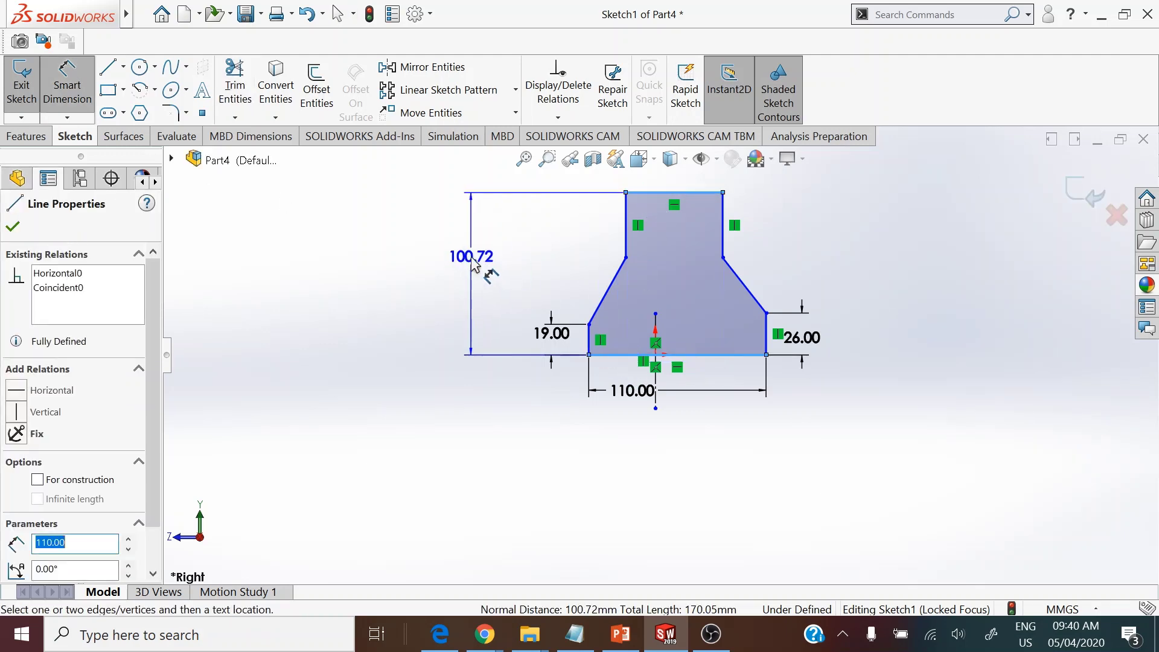
pyautogui.click(465, 256)
pyautogui.write('88')
pyautogui.press('Return')
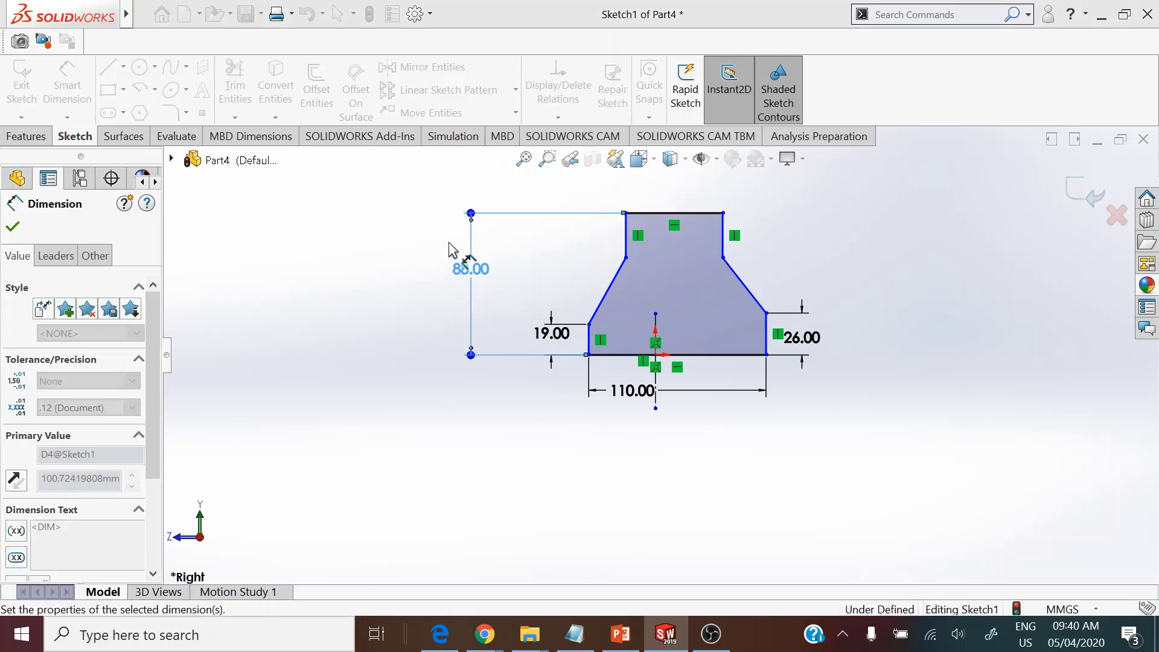
# Extend the vertical centerline's upper end beyond the profile's top edge
pyautogui.rightClick(360, 247)
pyautogui.click(395, 300)
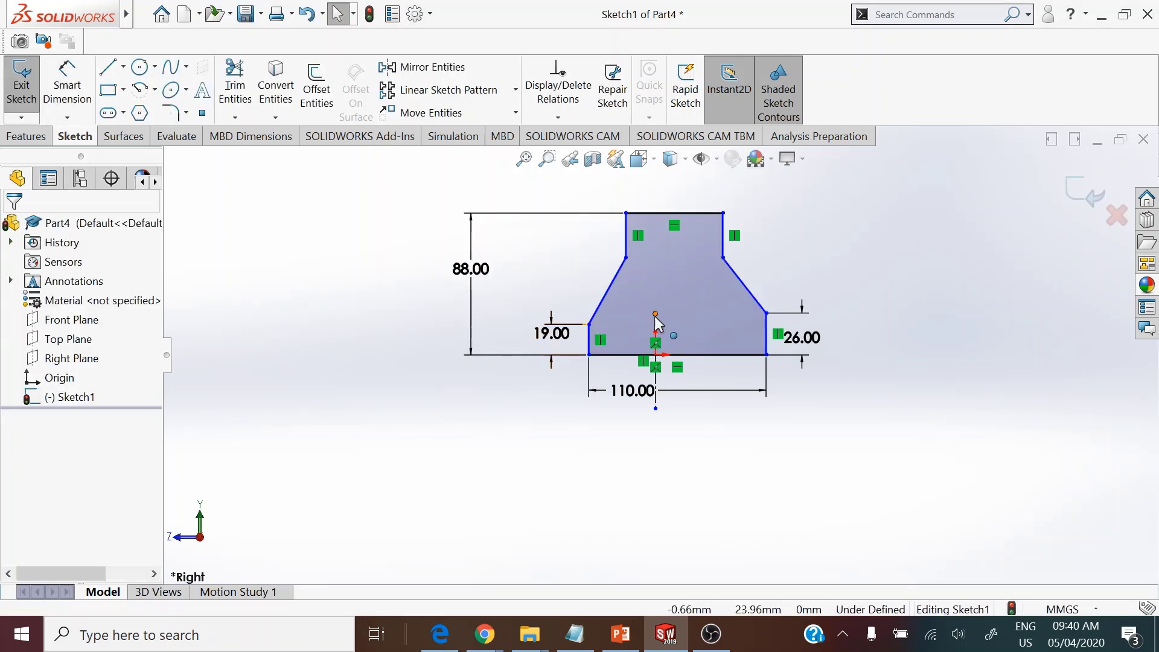
pyautogui.moveTo(655, 315); pyautogui.dragTo(655, 190)
pyautogui.click(860, 237)
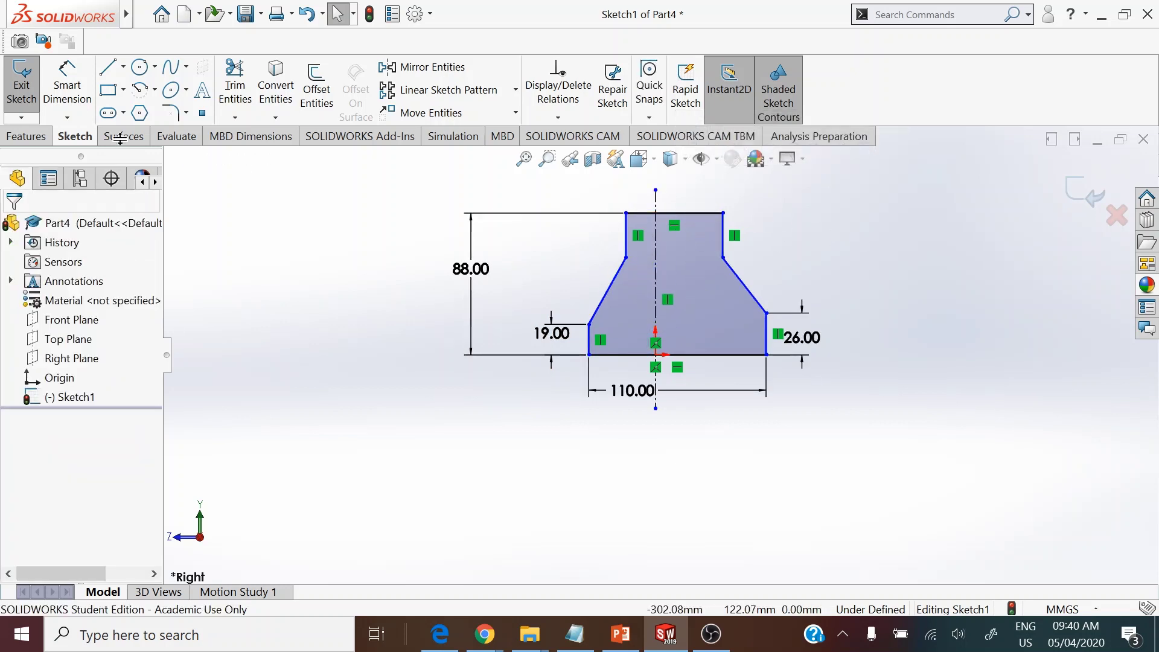
# Dimension the profile's top edge to 36 mm (18*2) and move the dimension text outside its extension lines
pyautogui.click(67, 85)
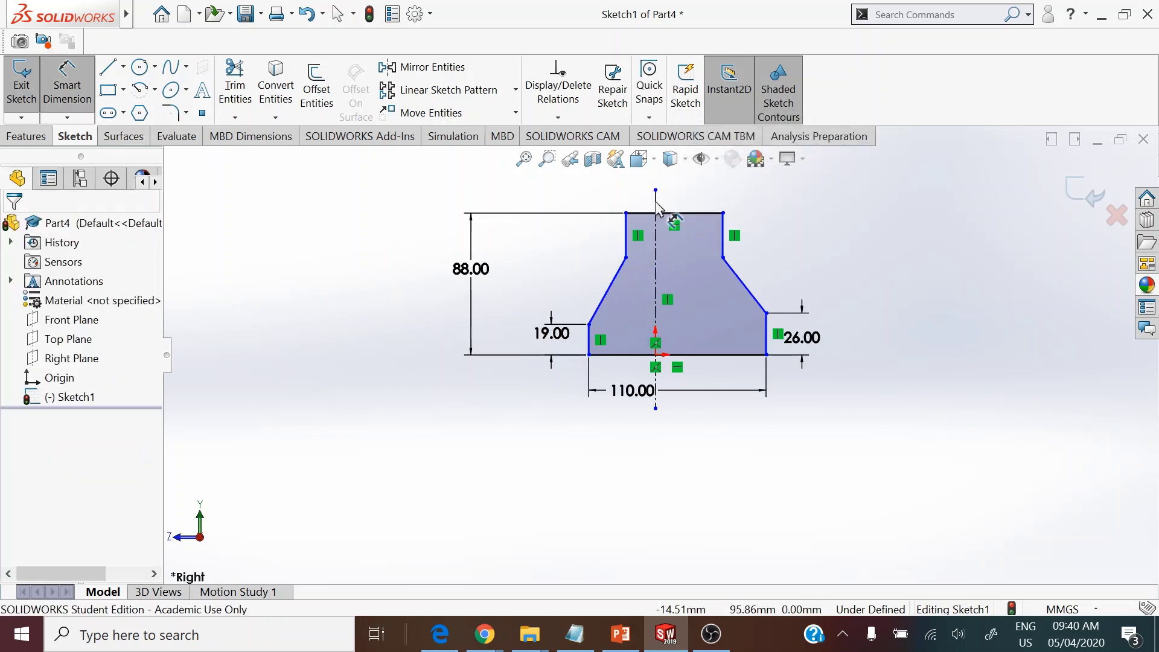
pyautogui.click(693, 218)
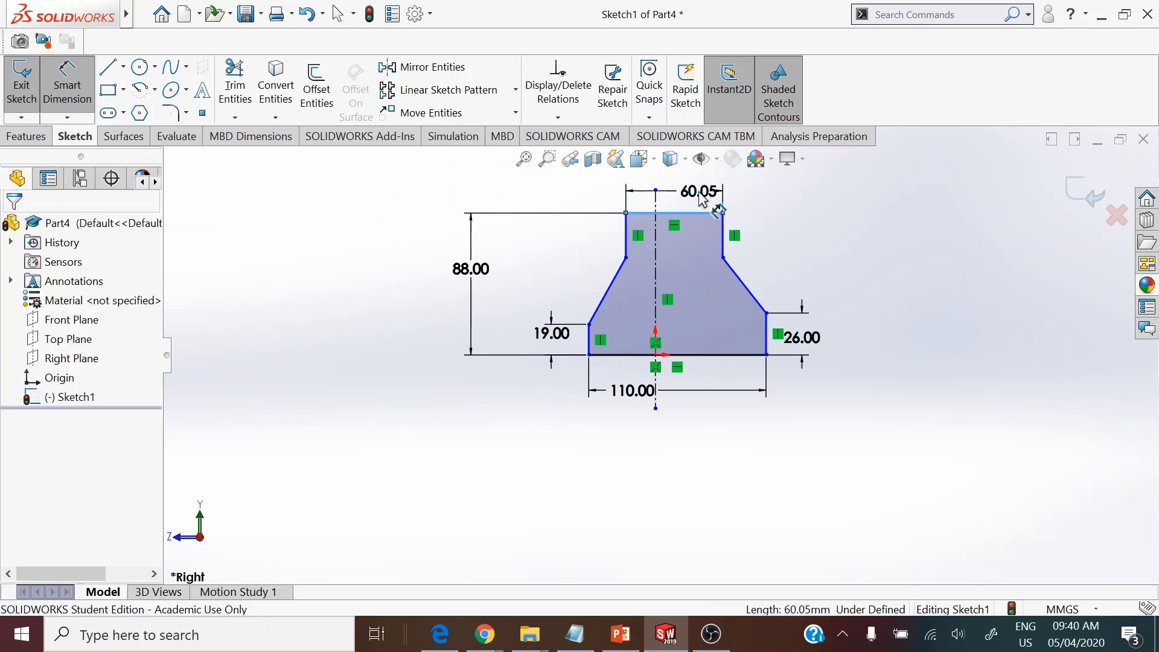
pyautogui.click(702, 199)
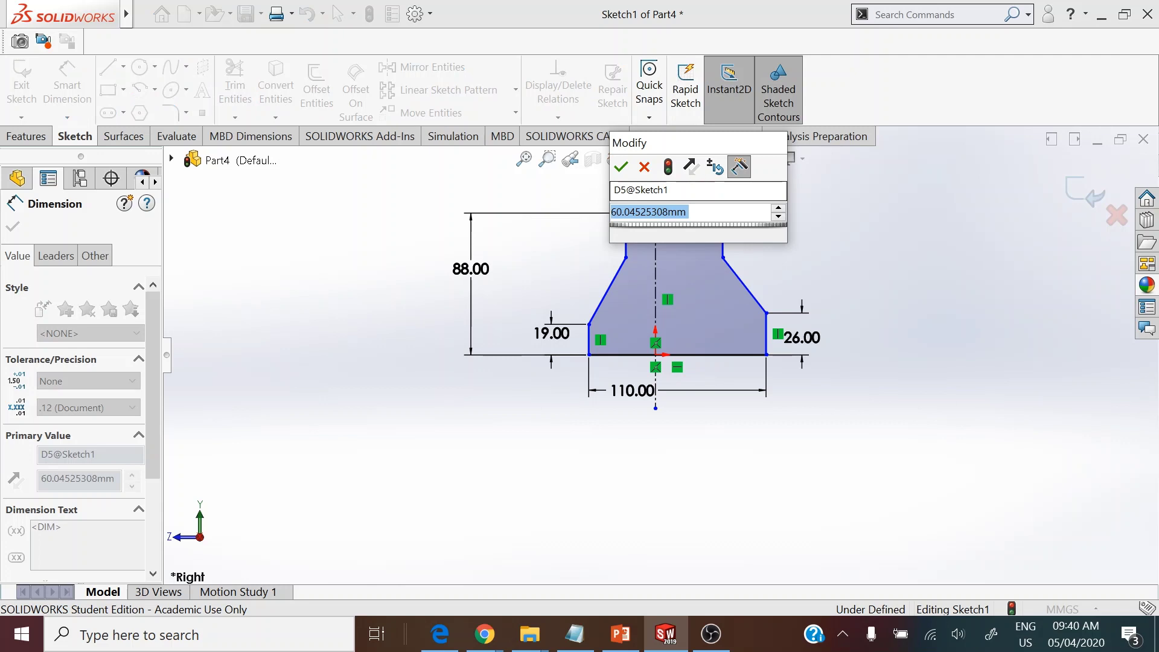
pyautogui.write('18*2')
pyautogui.press('Return')
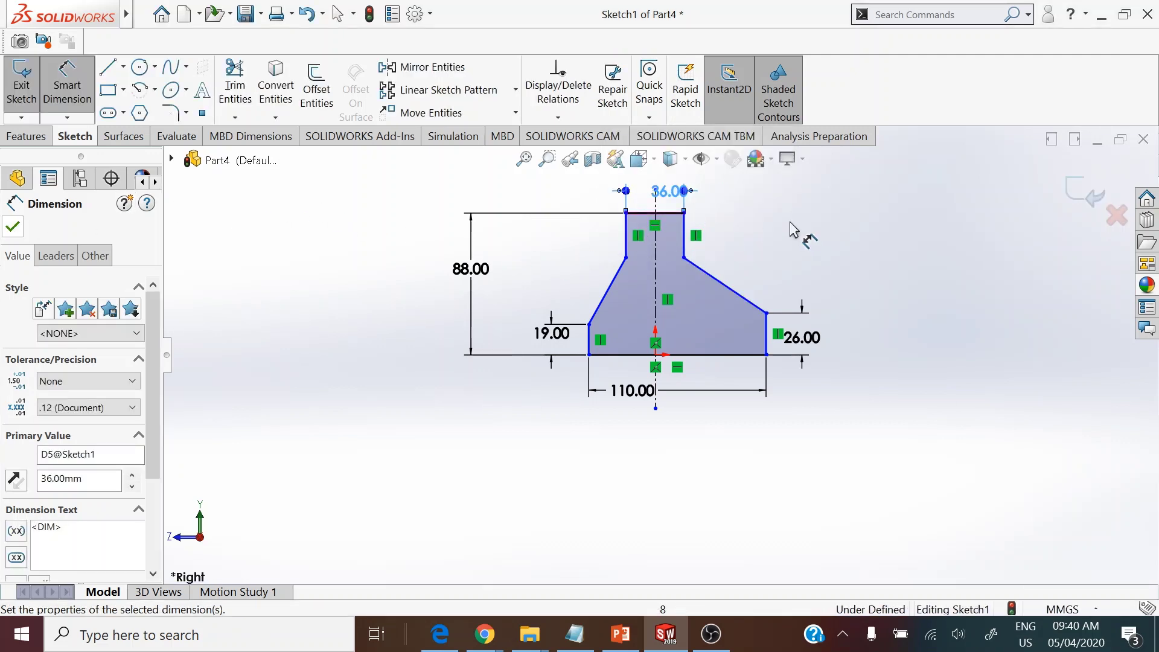
pyautogui.moveTo(671, 192); pyautogui.dragTo(733, 201)
pyautogui.press('Escape')
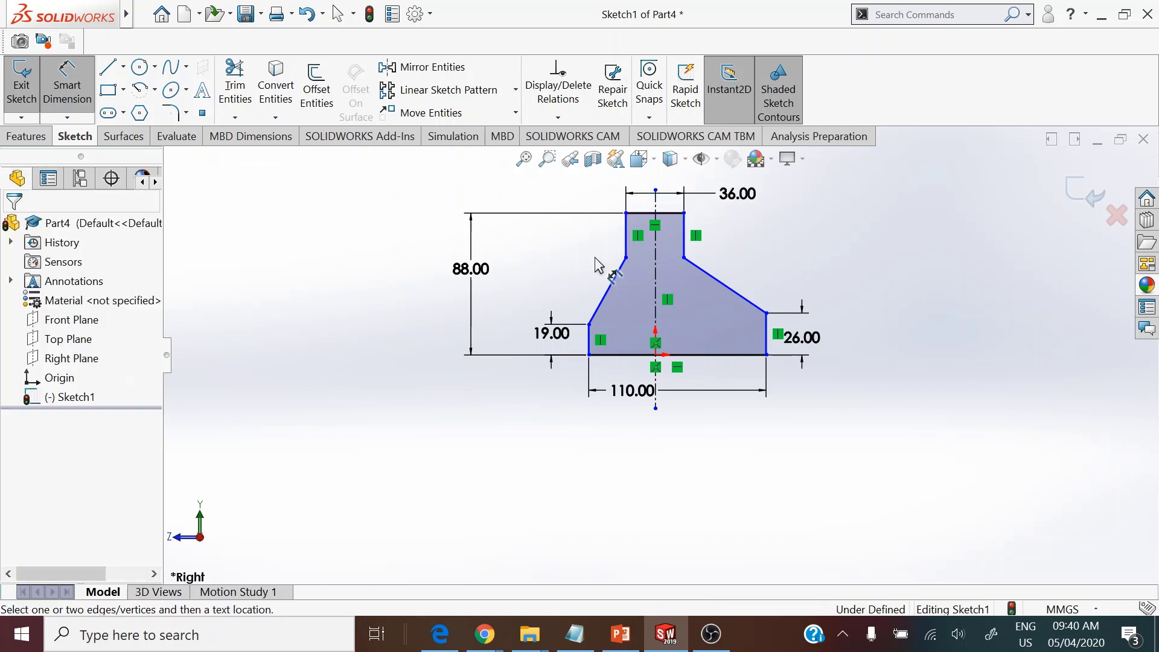
pyautogui.rightClick(304, 255)
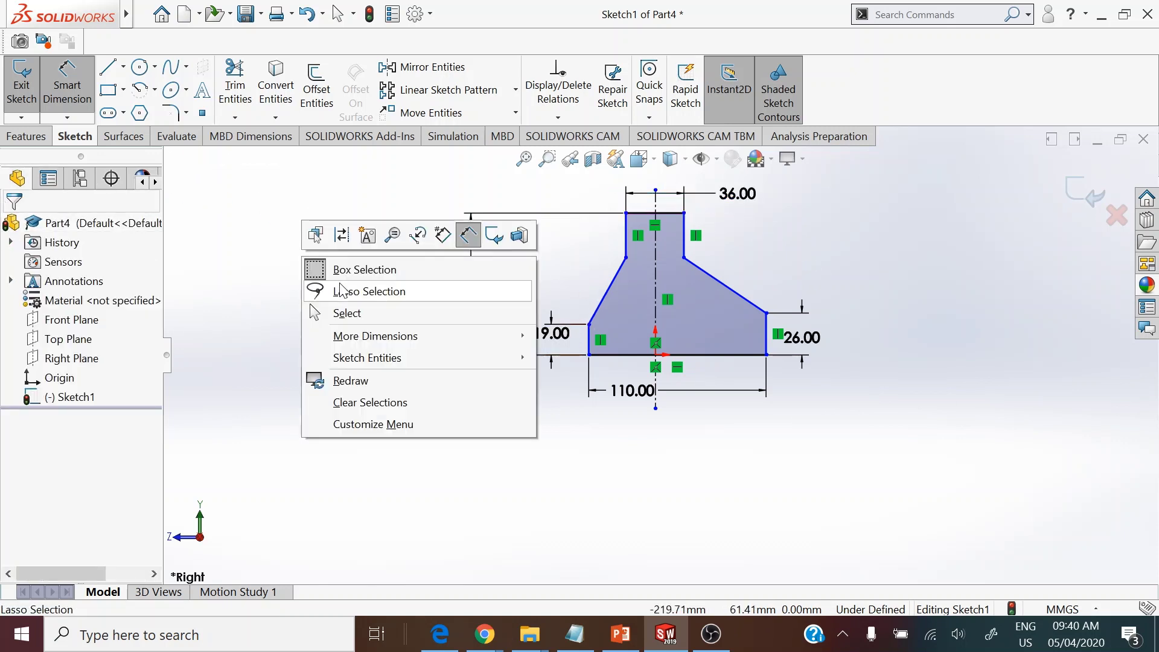
pyautogui.click(348, 314)
# Make the profile's two lower vertical edges symmetric about the vertical centerline
pyautogui.click(523, 159)
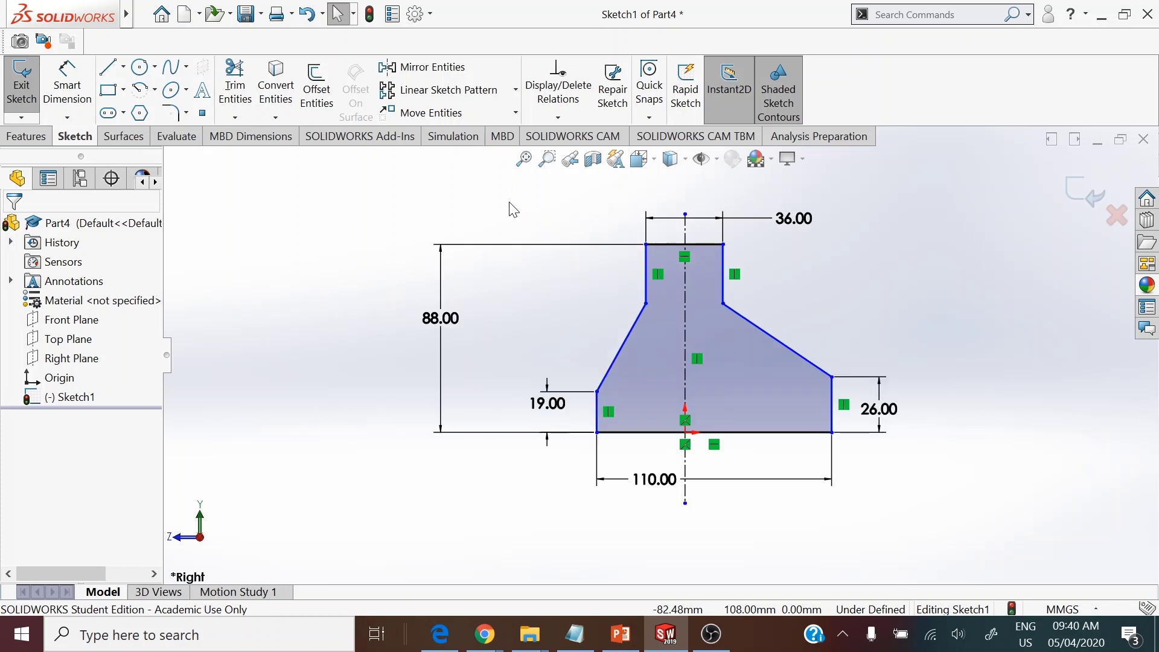
pyautogui.click(596, 417)
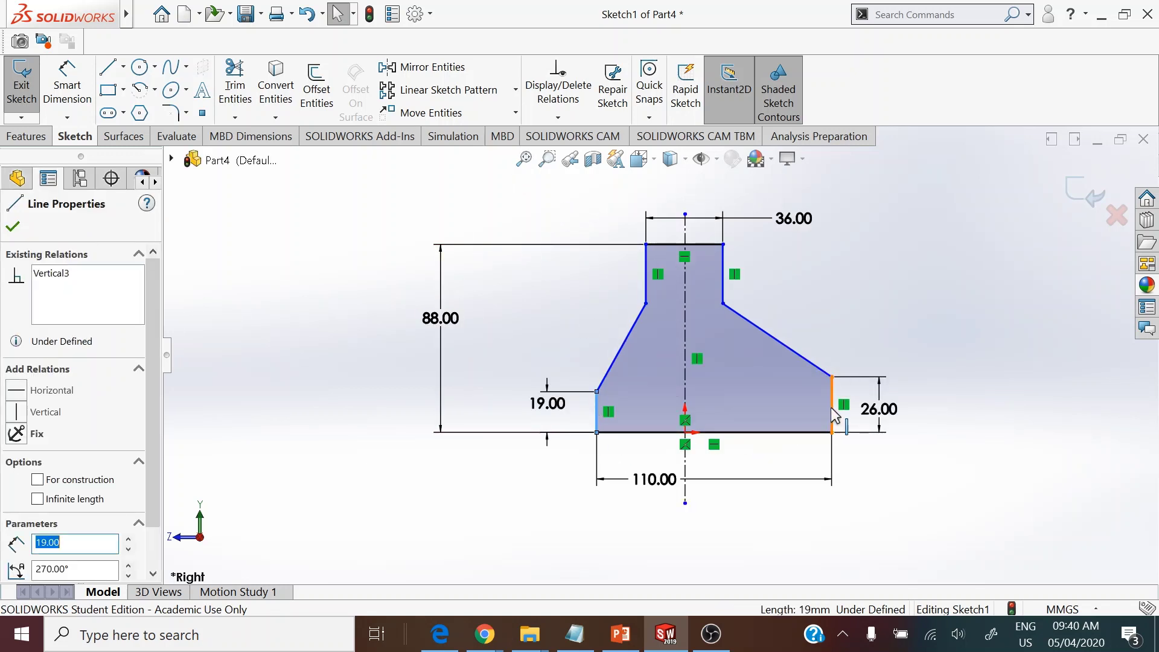
pyautogui.keyDown('ctrl'); pyautogui.click(803, 416); pyautogui.keyUp('ctrl')
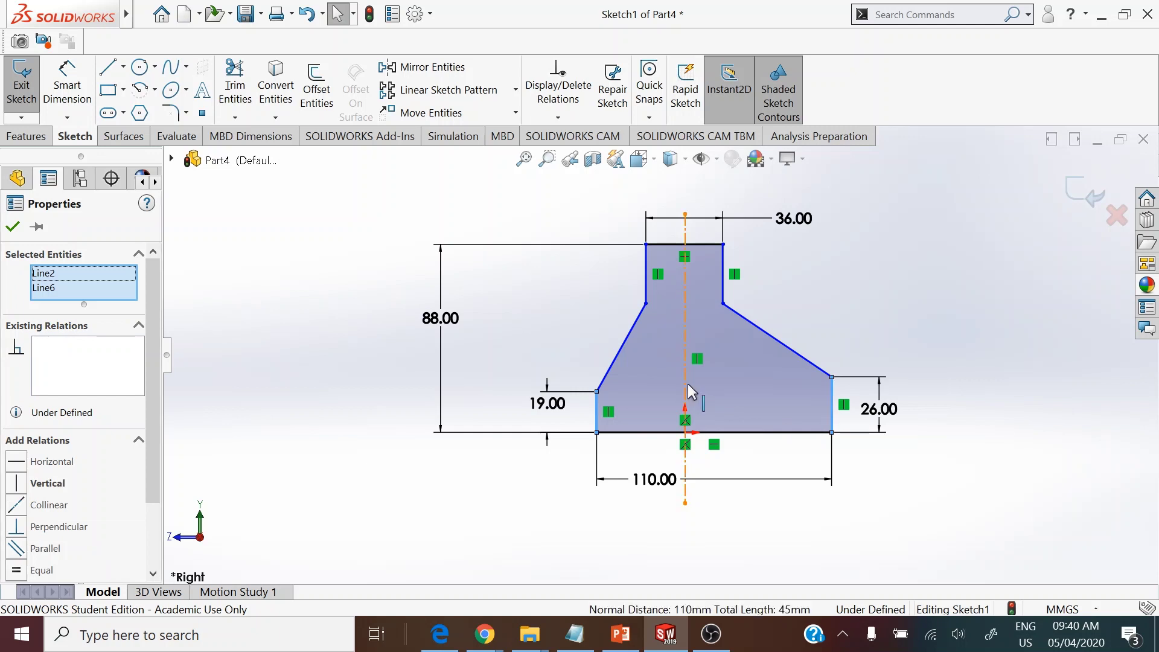
pyautogui.keyDown('ctrl'); pyautogui.click(686, 386); pyautogui.keyUp('ctrl')
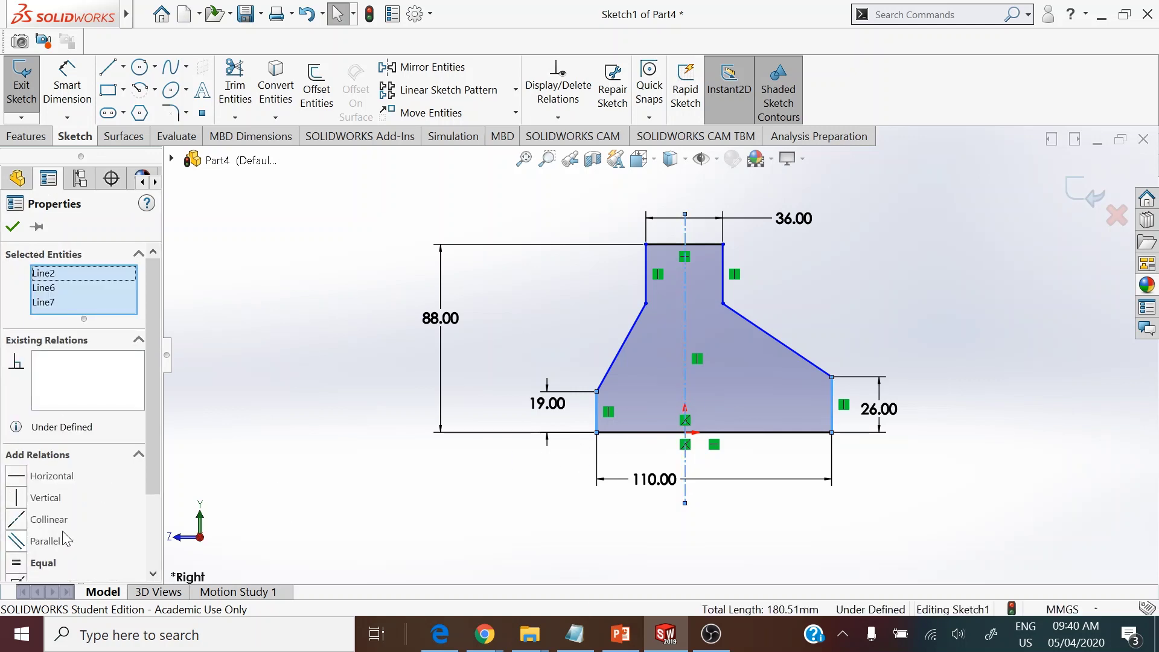
pyautogui.scroll(-2, 154, 472)
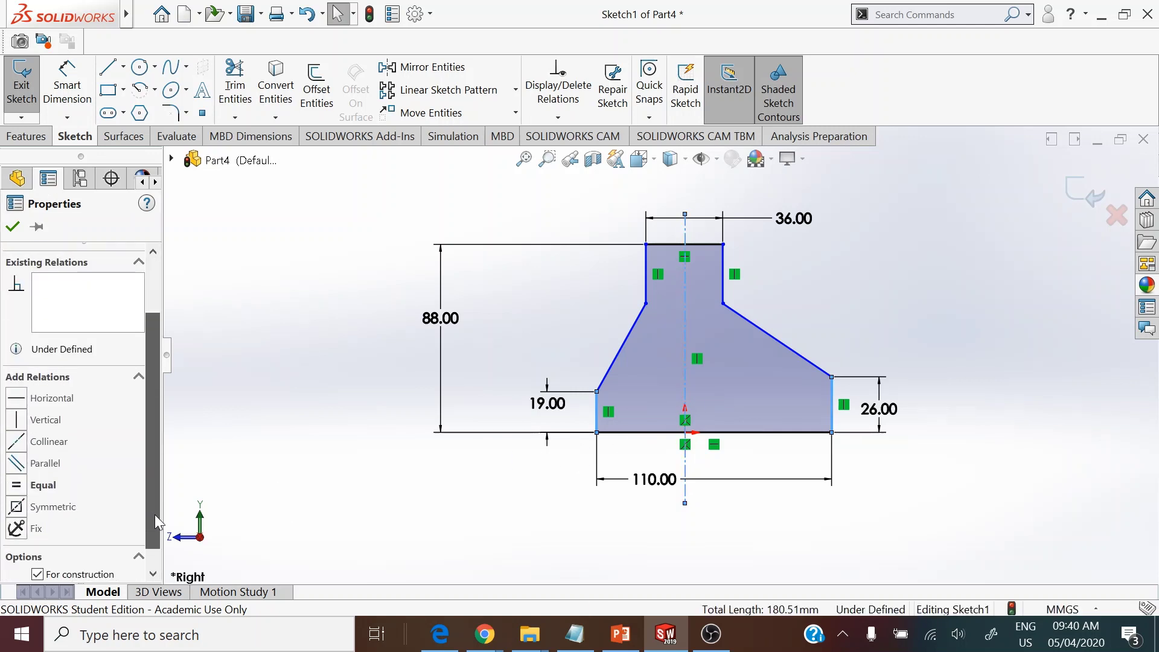
pyautogui.click(17, 509)
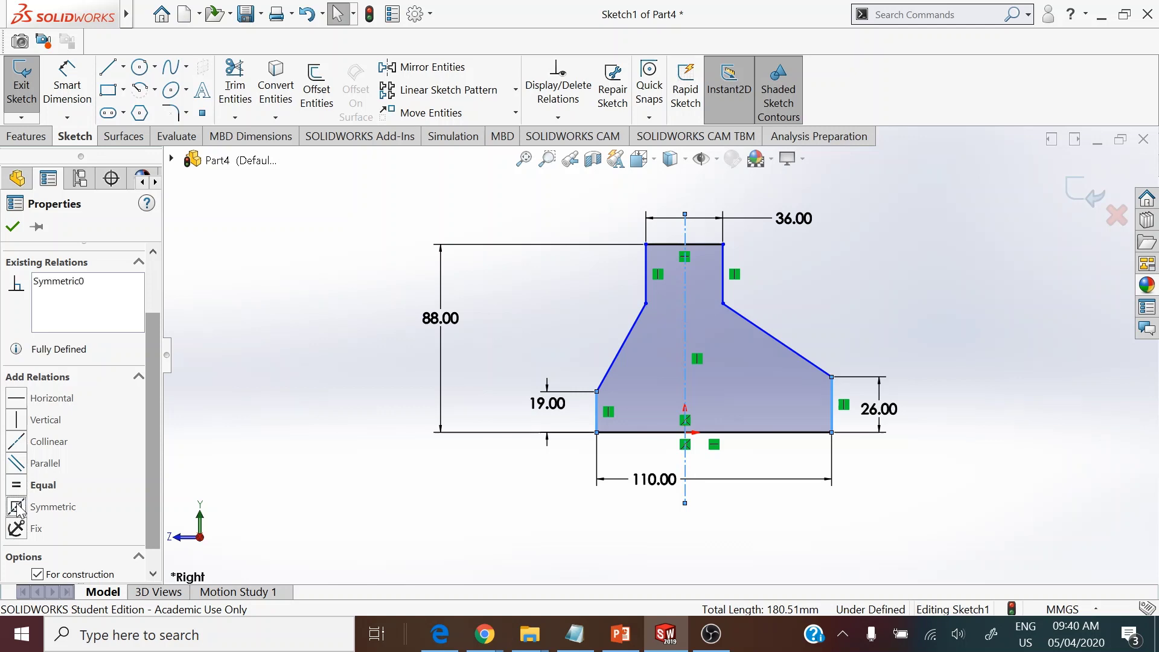
pyautogui.click(14, 226)
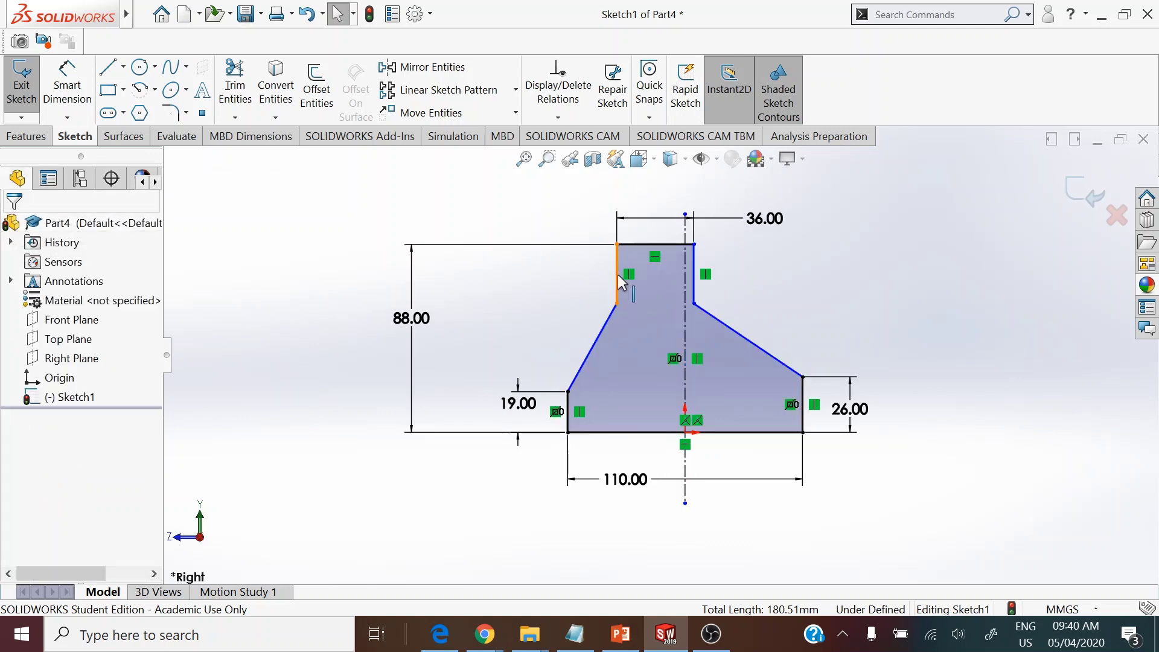
# Make the two upper vertical edges of the profile symmetric about the vertical centerline
pyautogui.click(633, 287)
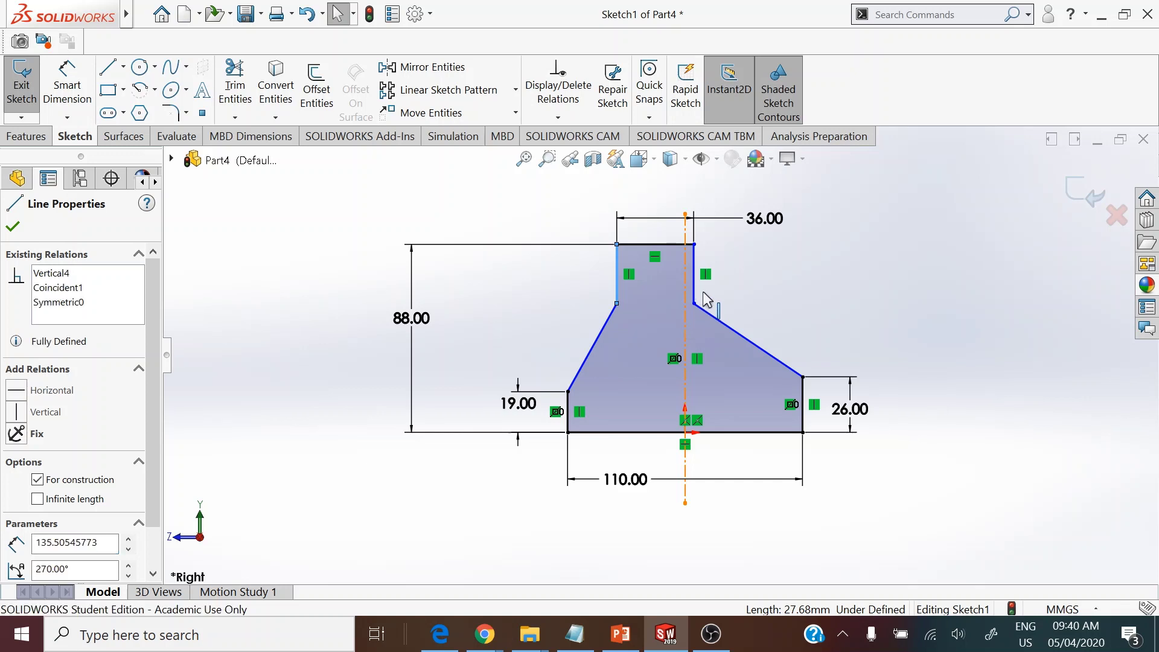
pyautogui.keyDown('ctrl'); pyautogui.click(699, 294); pyautogui.keyUp('ctrl')
pyautogui.keyDown('ctrl'); pyautogui.click(684, 283); pyautogui.keyUp('ctrl')
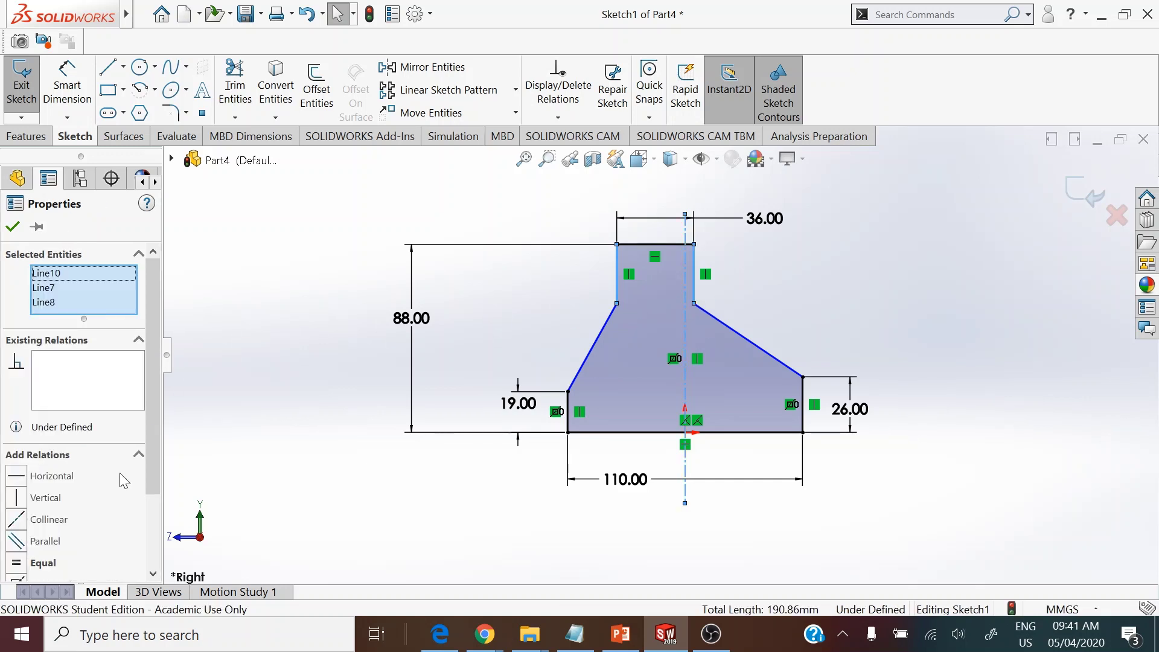
pyautogui.scroll(-3, 147, 498)
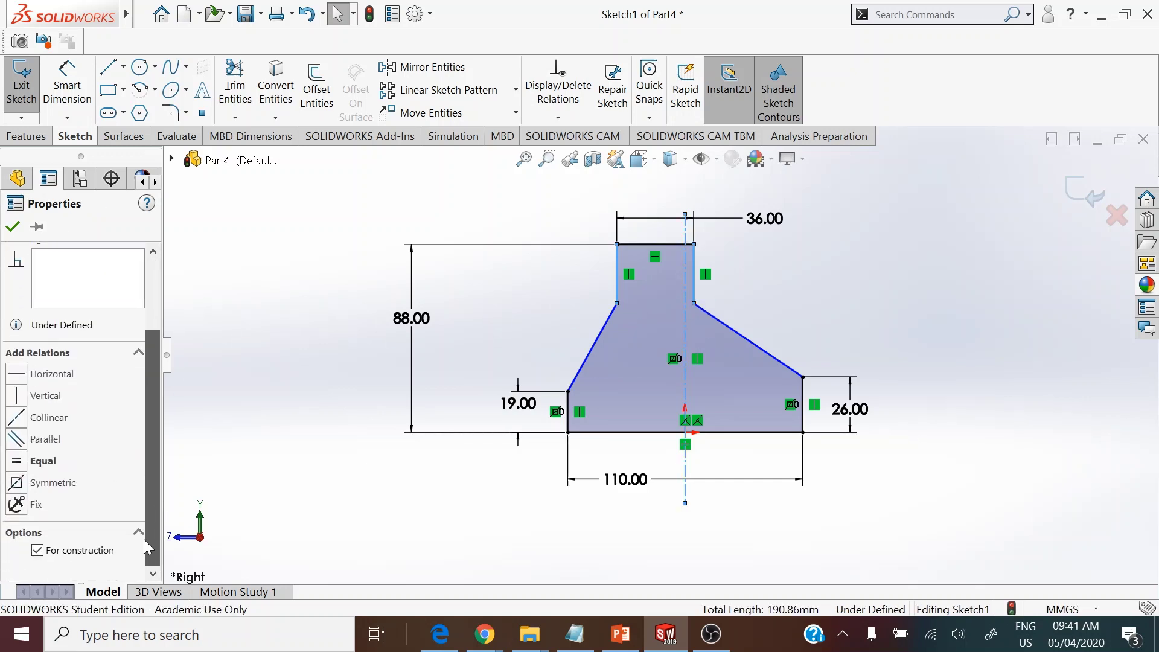
pyautogui.click(16, 483)
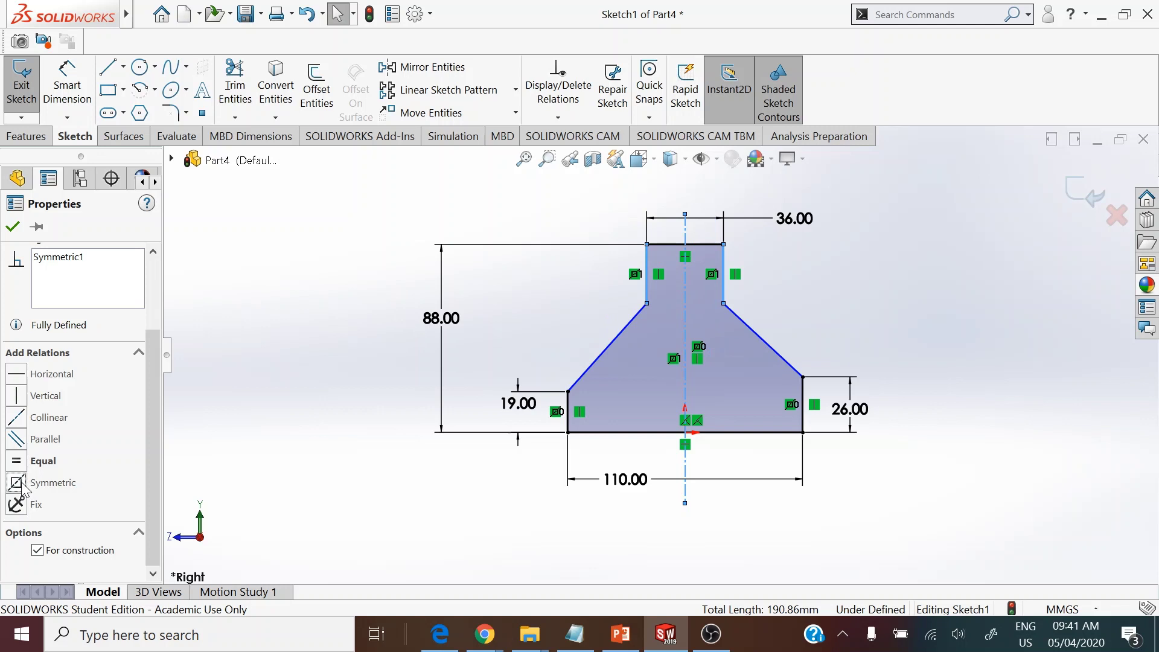
pyautogui.click(15, 226)
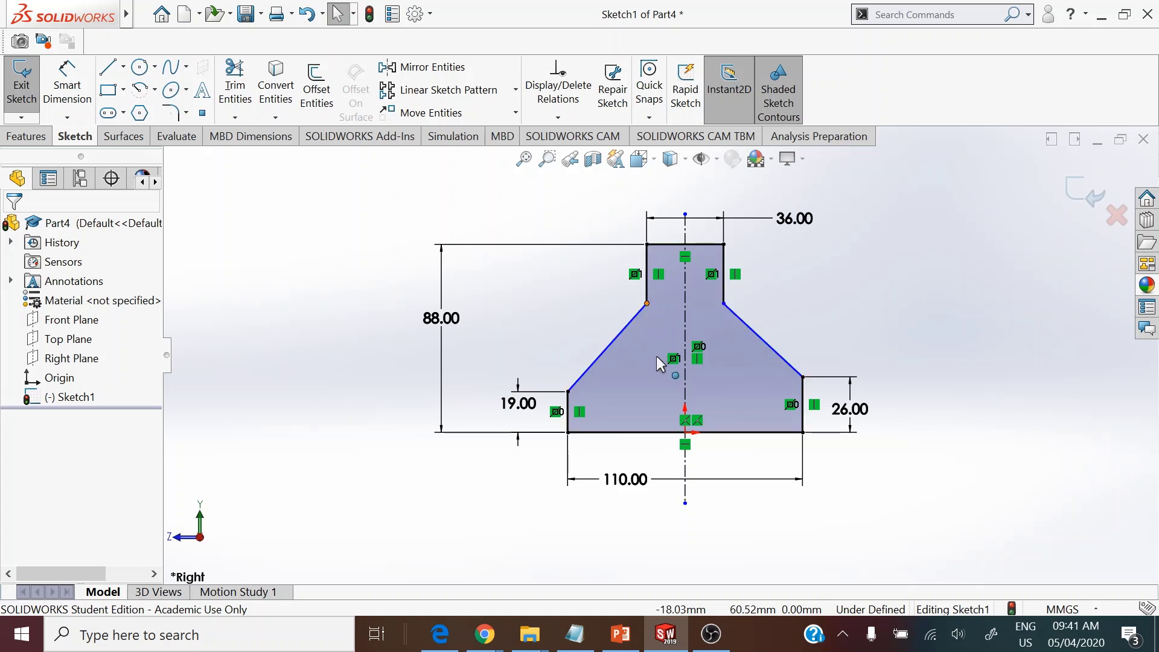
# Lower the bottom endpoint of the profile's upper-left vertical edge and dimension that edge to 22 mm
pyautogui.moveTo(646, 304); pyautogui.dragTo(635, 352)
pyautogui.click(87, 89)
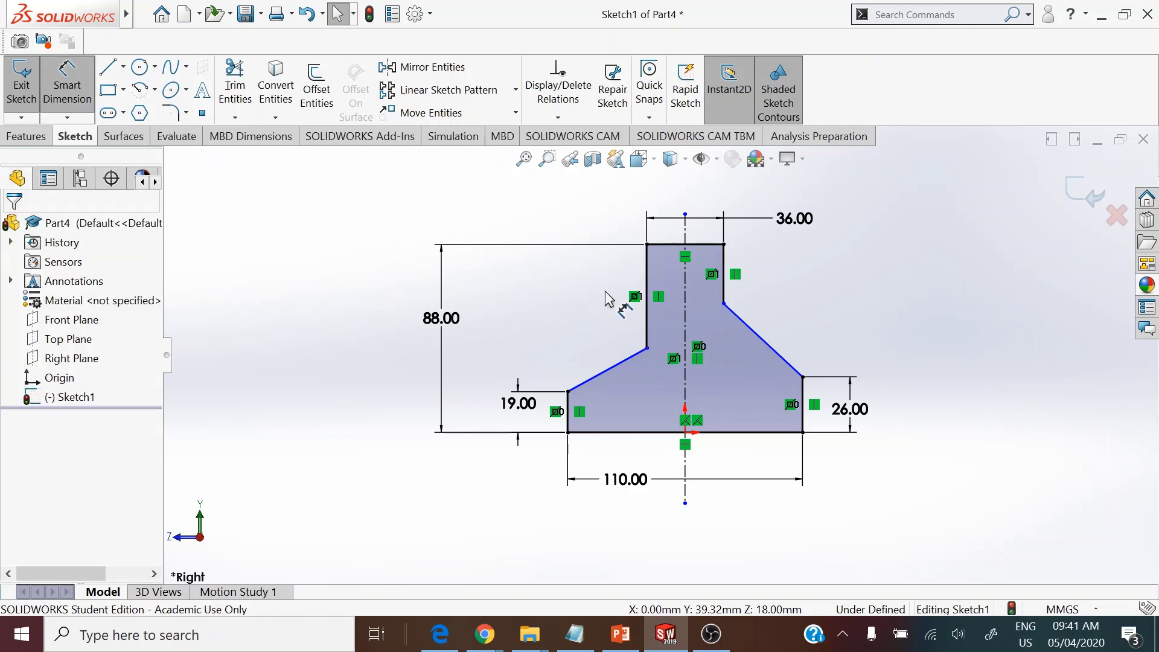
pyautogui.click(646, 277)
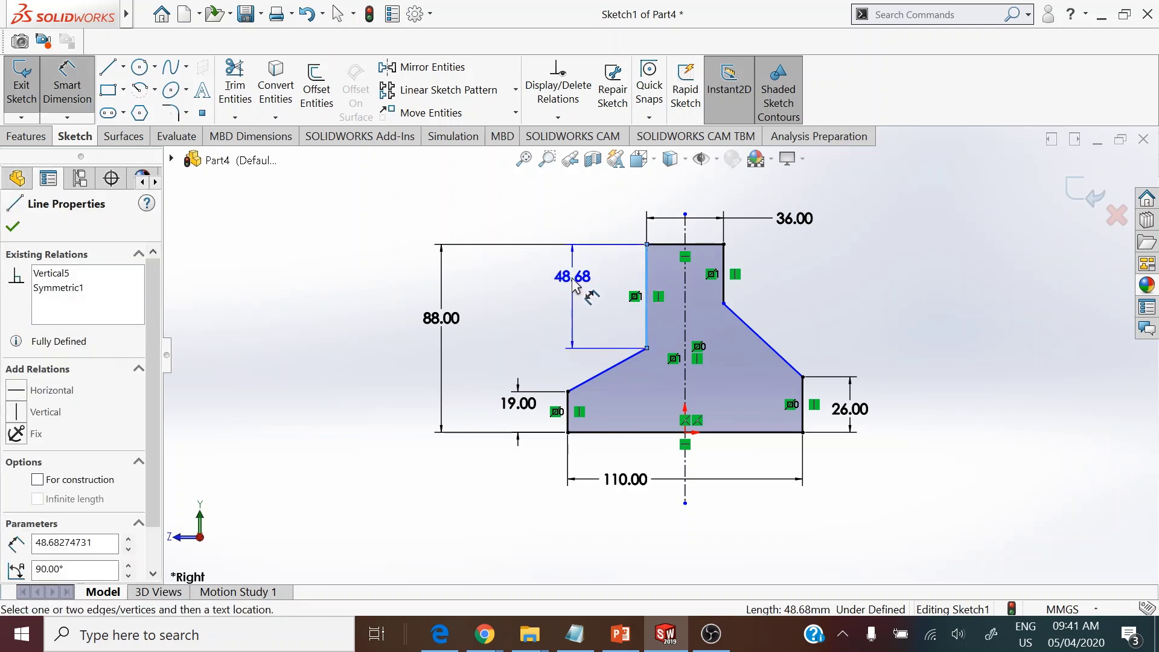
pyautogui.click(576, 284)
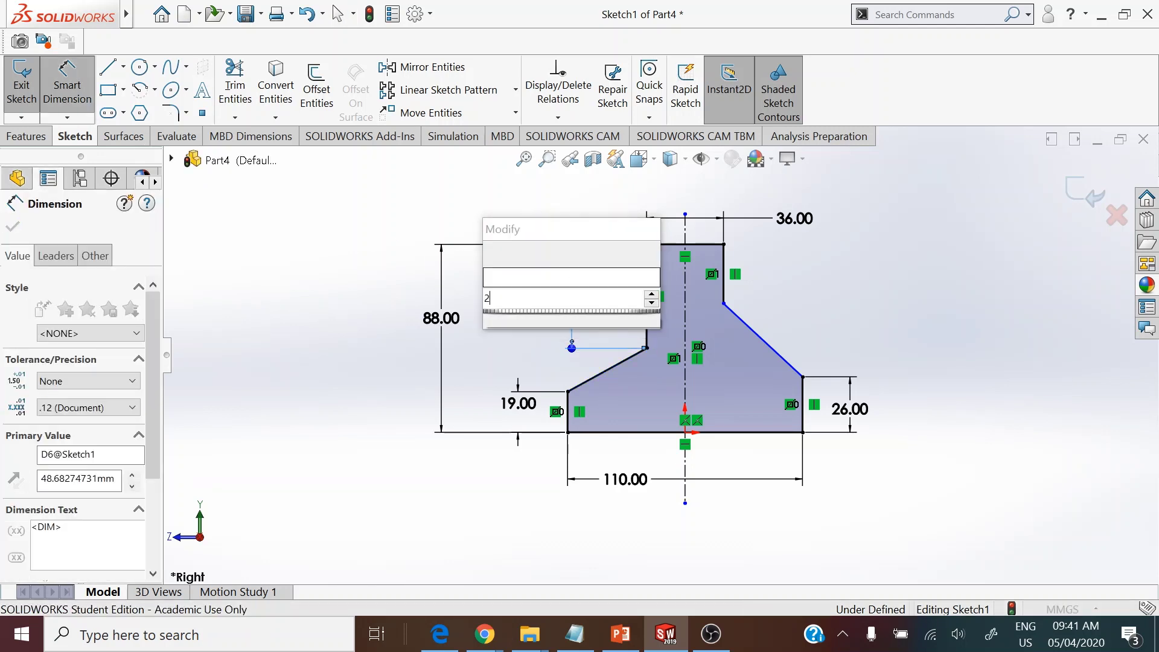
pyautogui.press('Return')
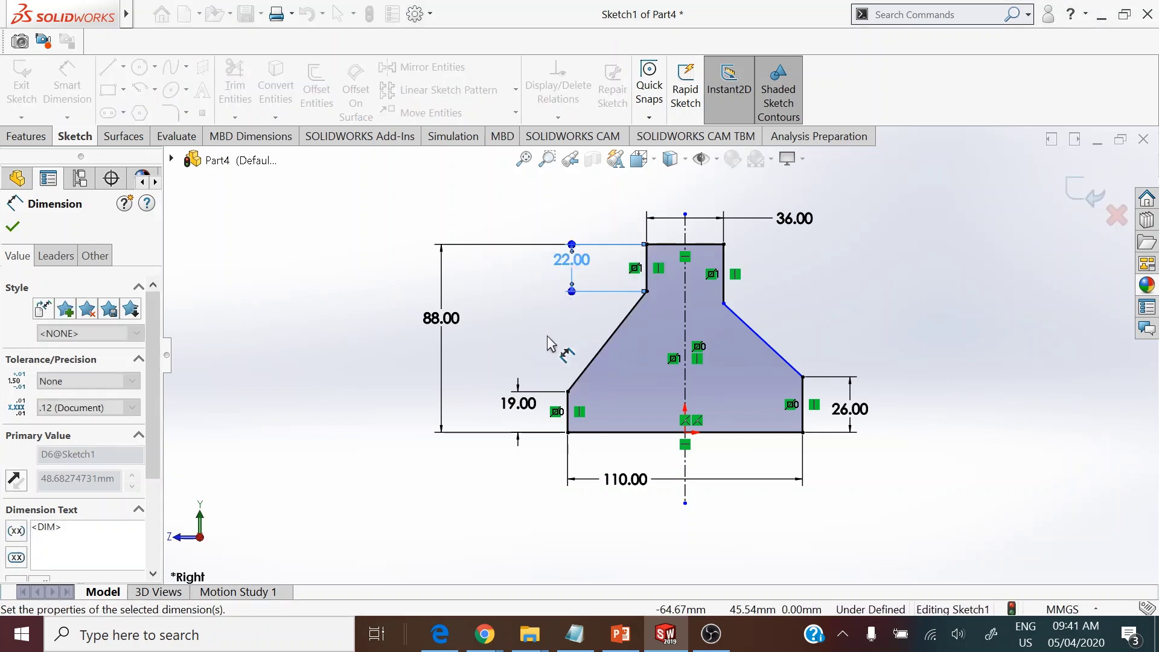
pyautogui.rightClick(321, 318)
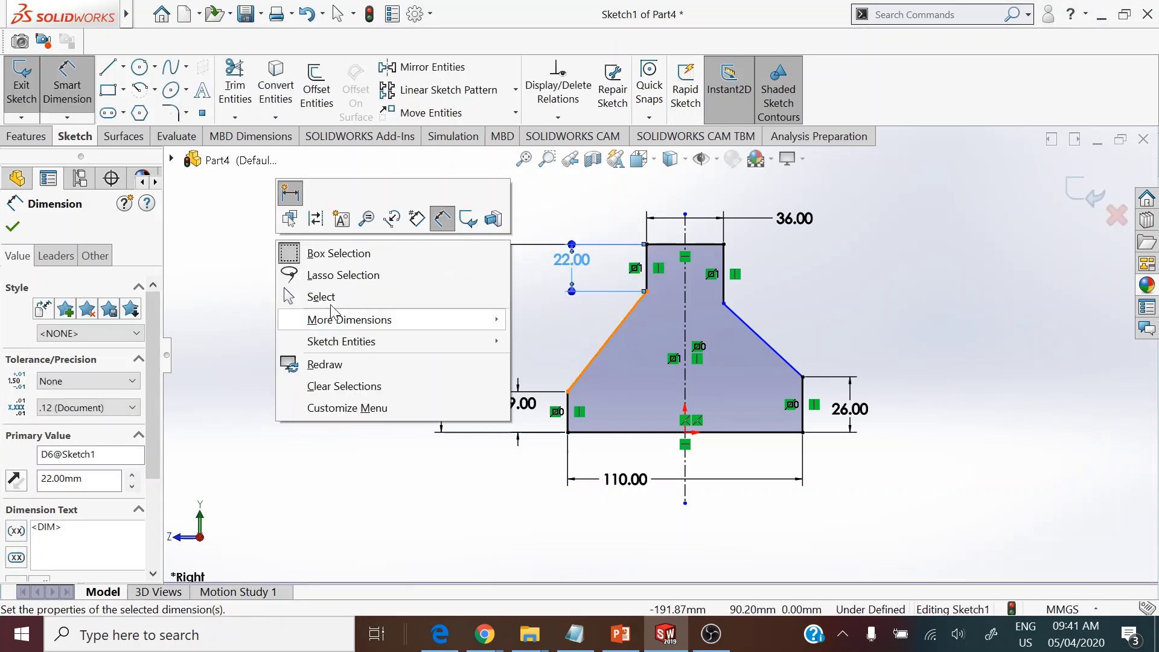
pyautogui.click(320, 296)
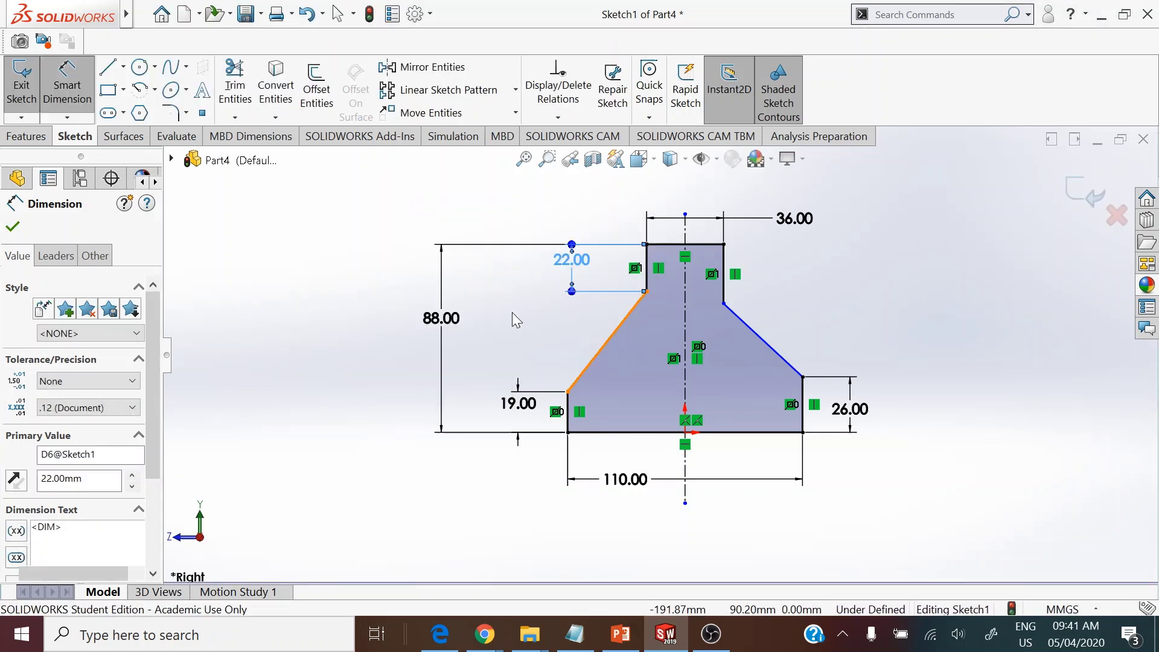
# Add a horizontal relation between the lower endpoints of the two upper vertical edges
pyautogui.click(712, 308)
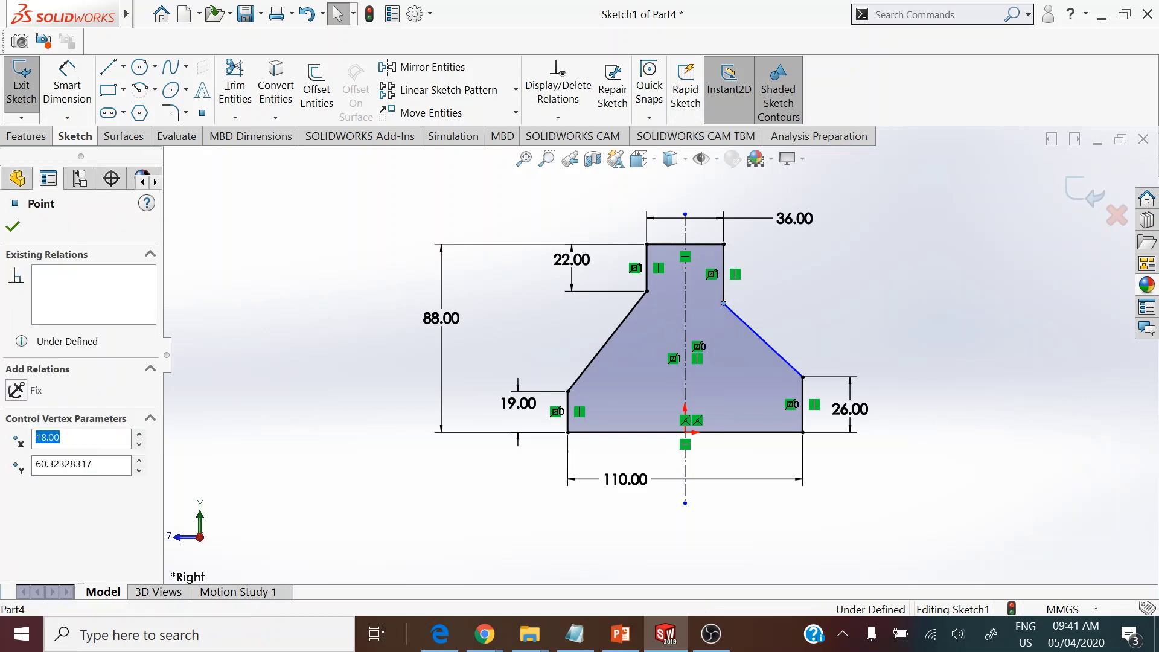
pyautogui.keyDown('ctrl'); pyautogui.click(646, 293); pyautogui.keyUp('ctrl')
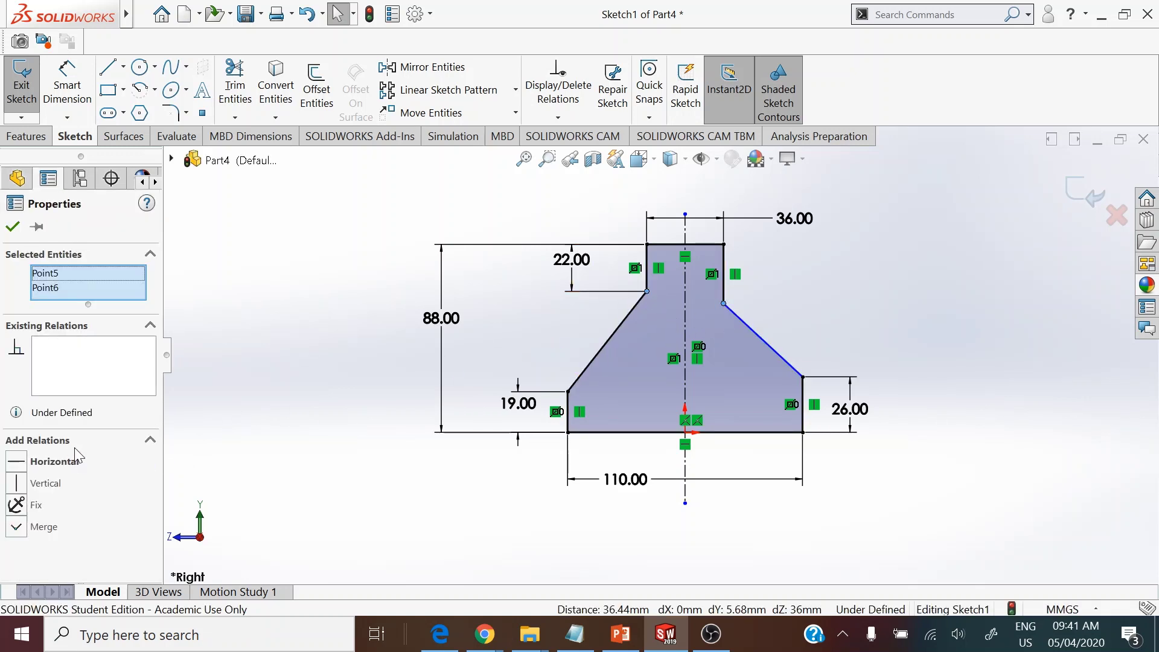
pyautogui.click(21, 465)
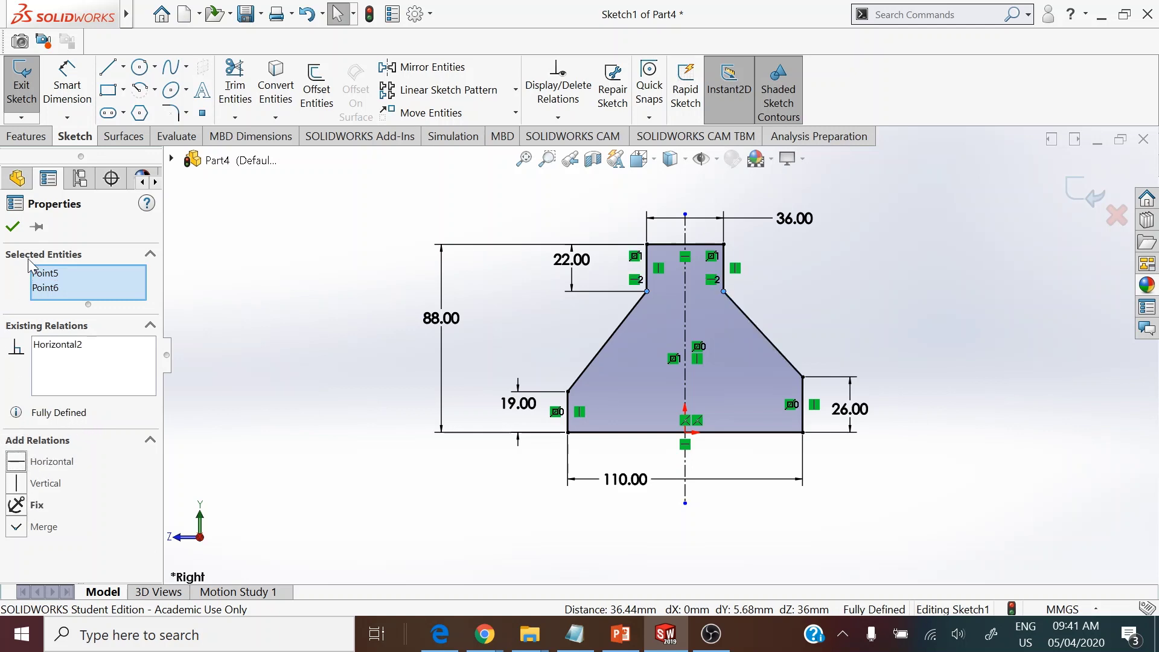
pyautogui.click(11, 228)
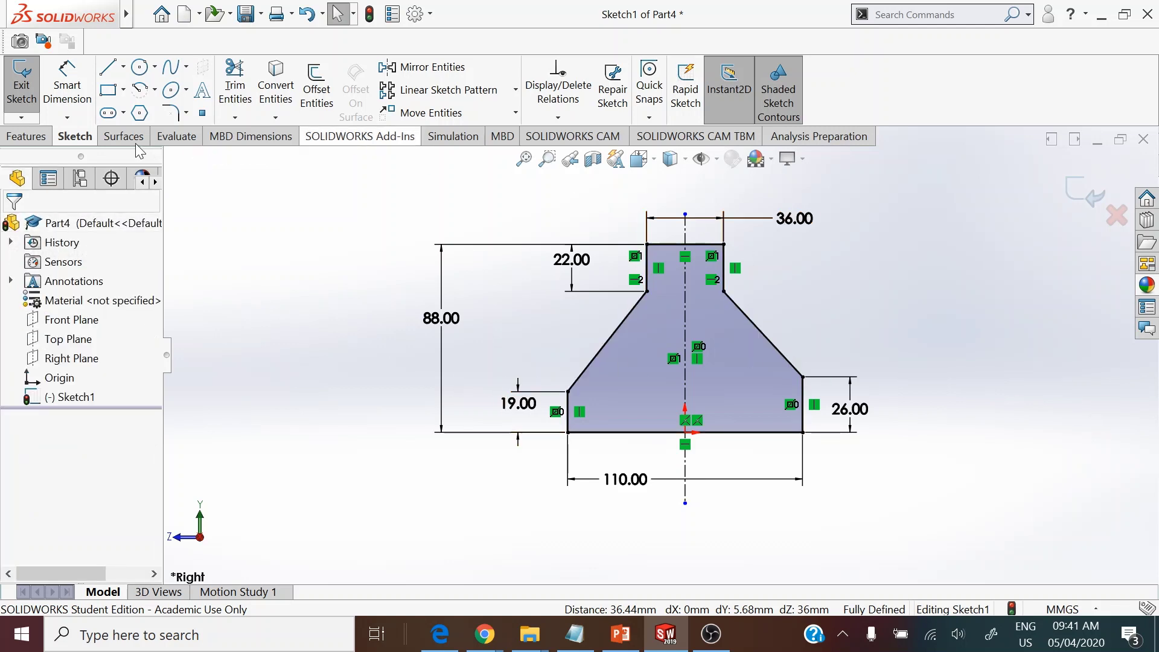
# Extrude the profile 19 mm as a blind boss from the sketch plane and select the solid's large outer face
pyautogui.click(48, 137)
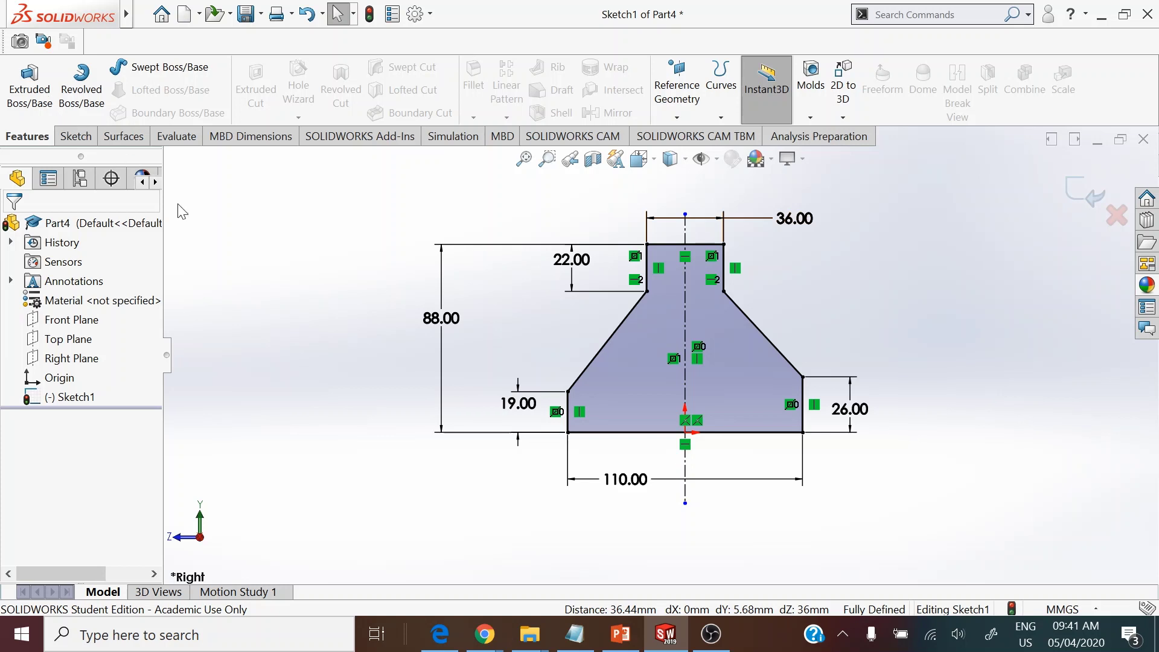
pyautogui.click(29, 84)
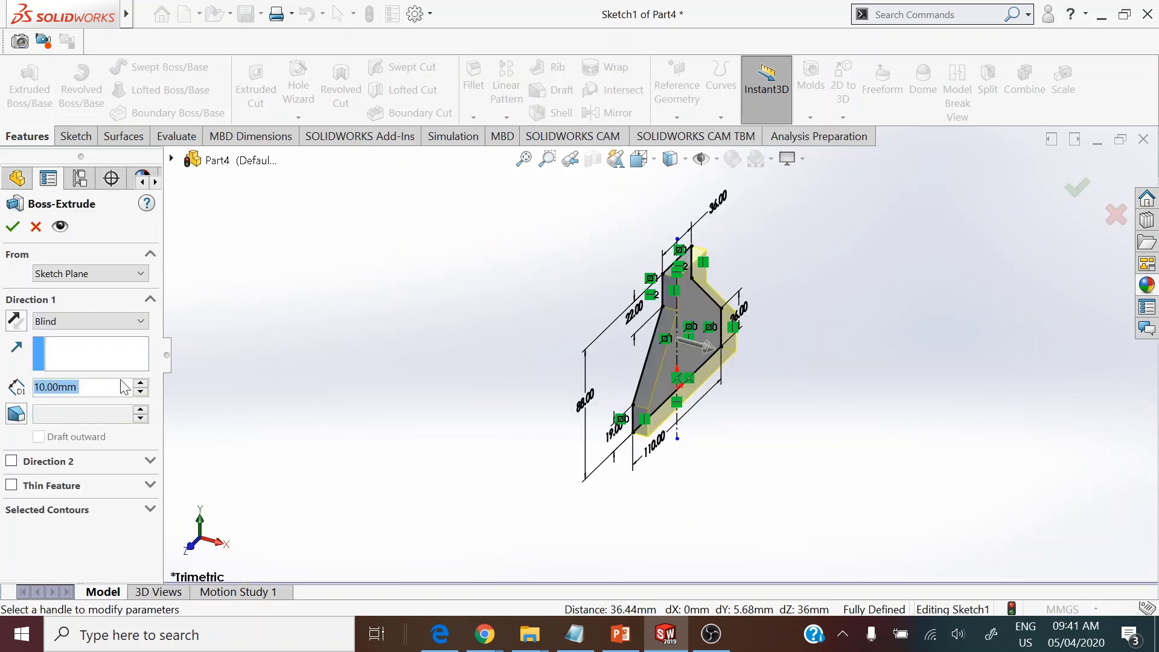
pyautogui.write('19')
pyautogui.press('Return')
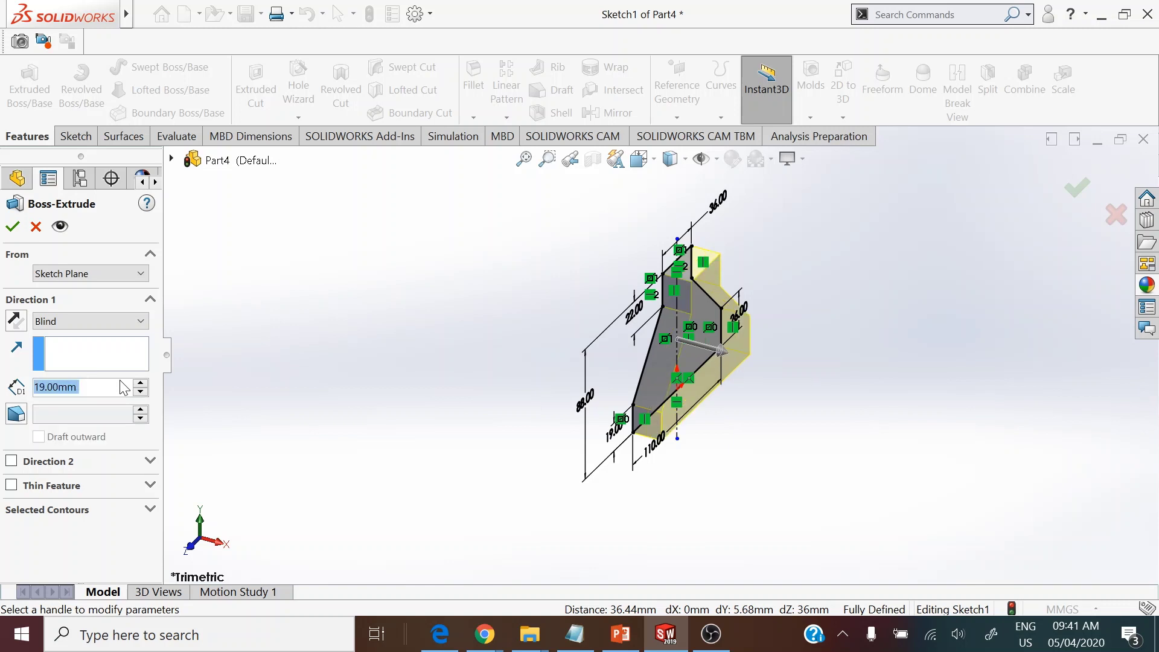
pyautogui.click(13, 227)
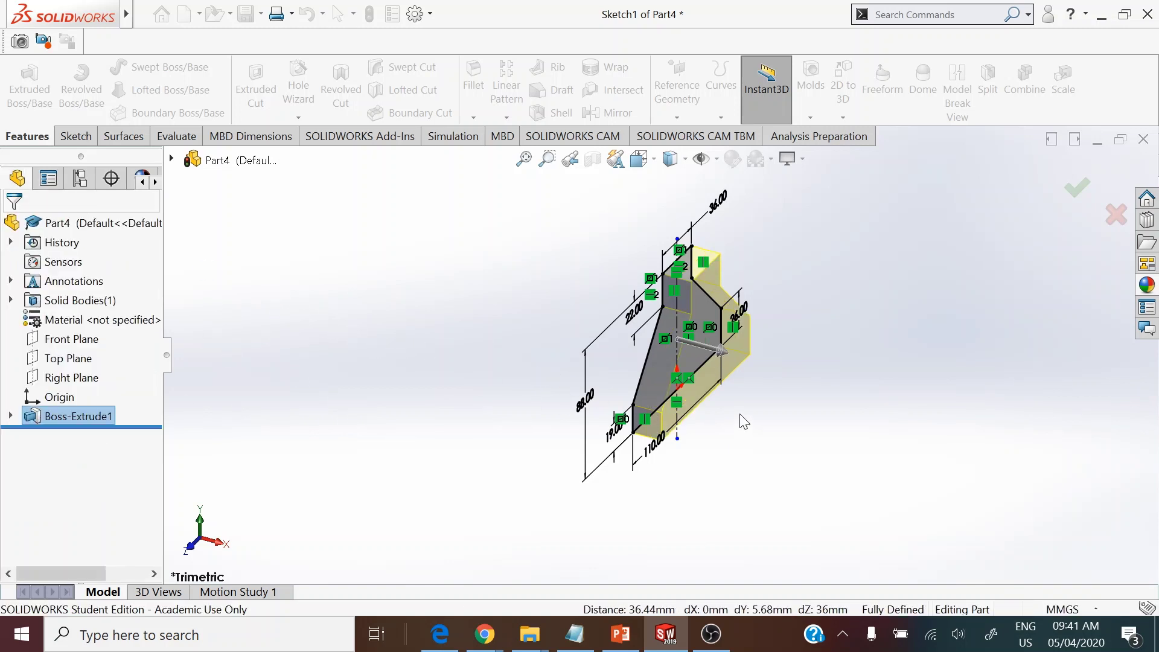
pyautogui.click(706, 378)
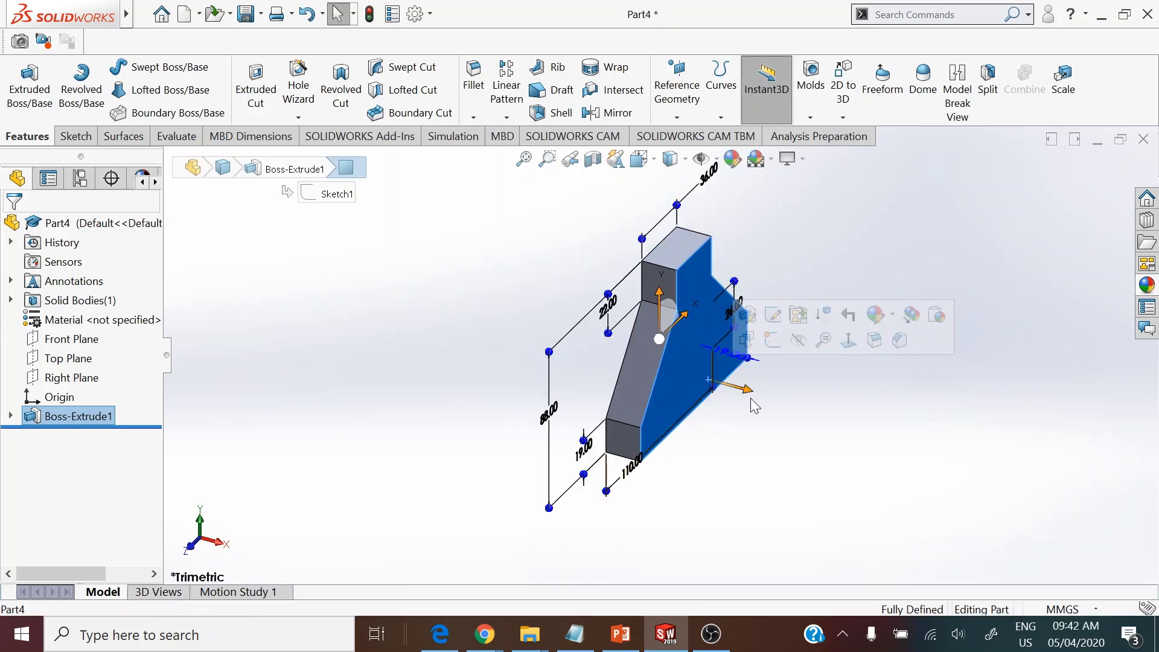
# Start a new sketch on the solid's large outer face and orient the view normal to it
pyautogui.click(772, 339)
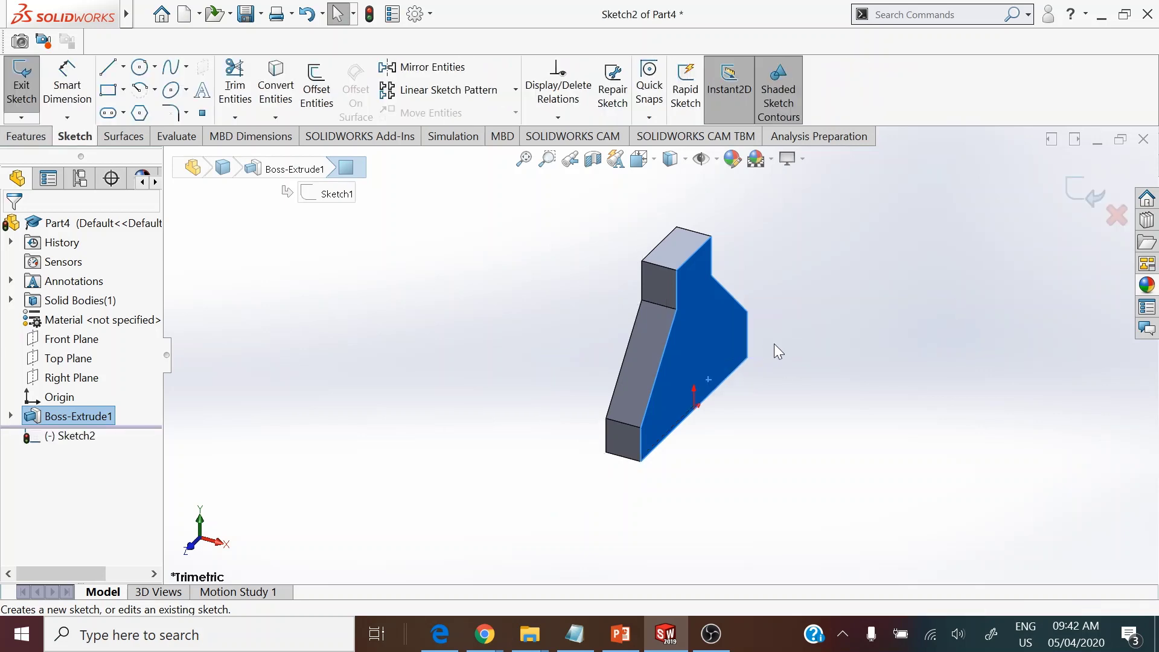
pyautogui.click(641, 159)
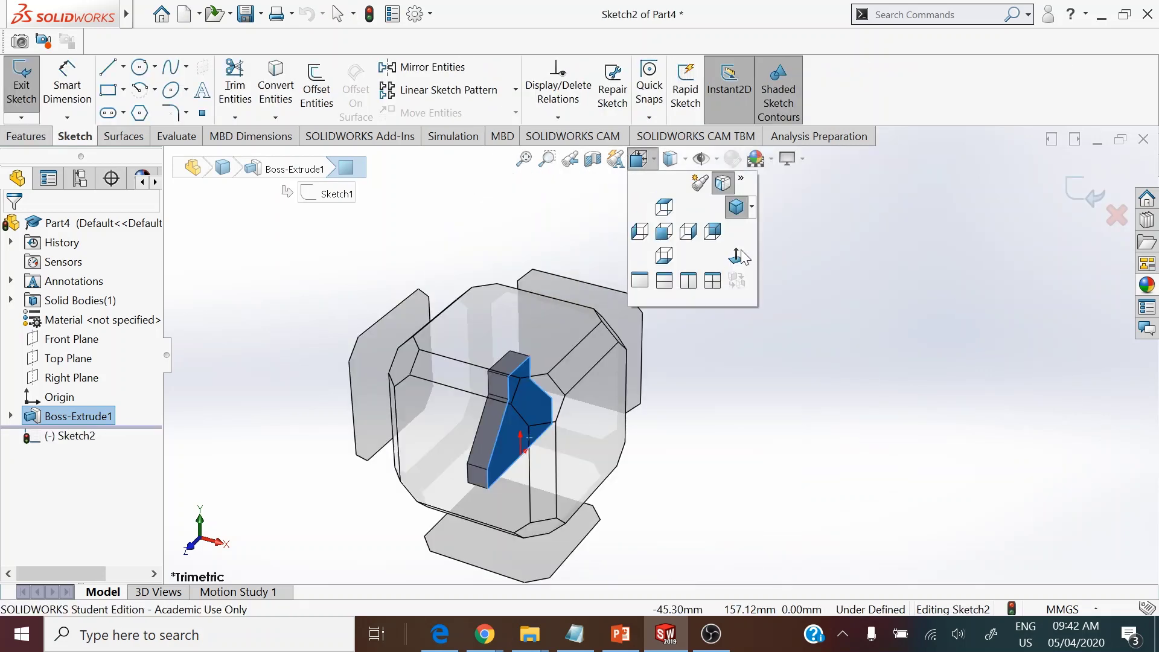
pyautogui.click(736, 256)
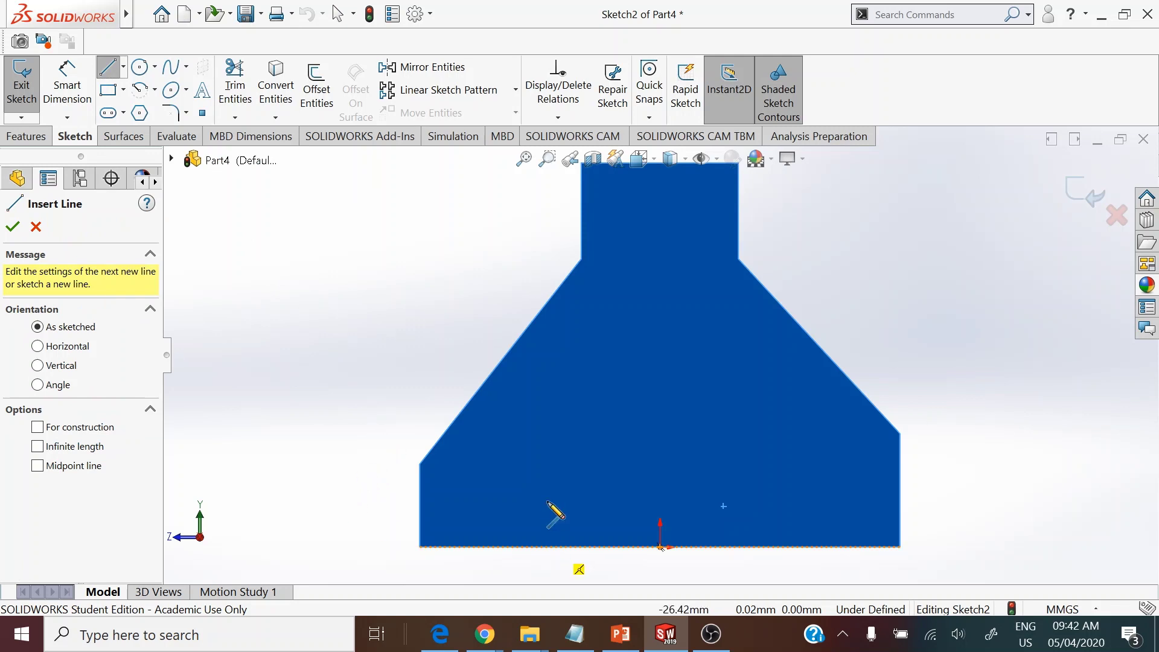
# Sketch a closed six-sided profile with chamfer-like upper corners on the face's bottom edge, about 53 mm wide and 29 mm high
pyautogui.click(544, 547)
pyautogui.click(545, 469)
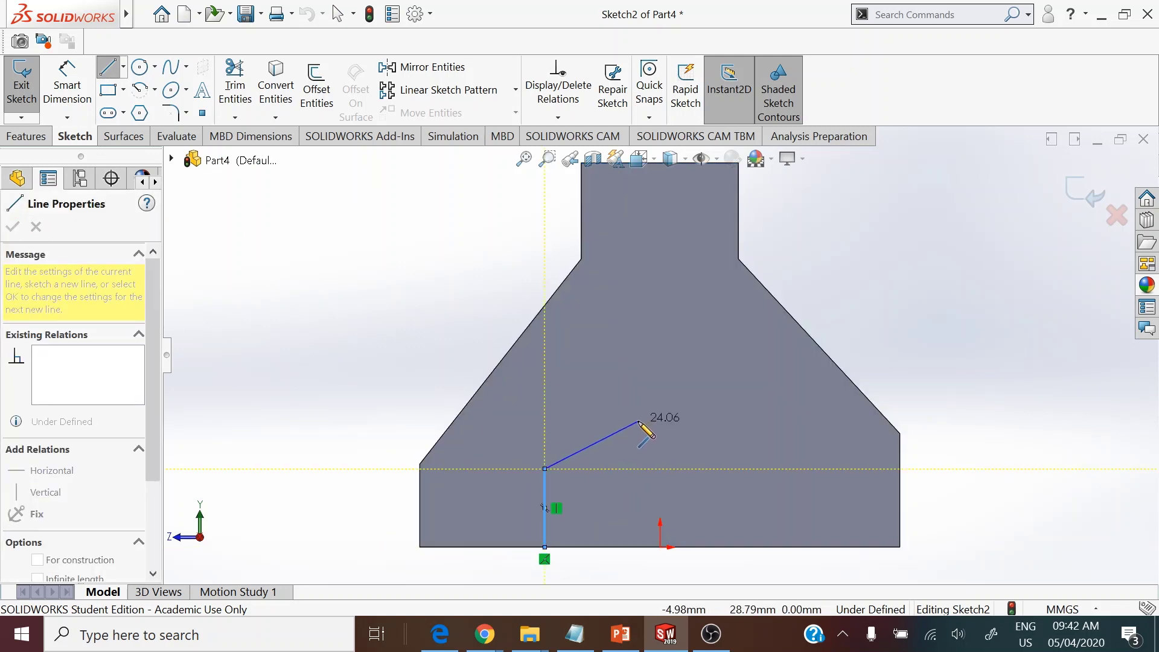
pyautogui.click(639, 421)
pyautogui.click(718, 420)
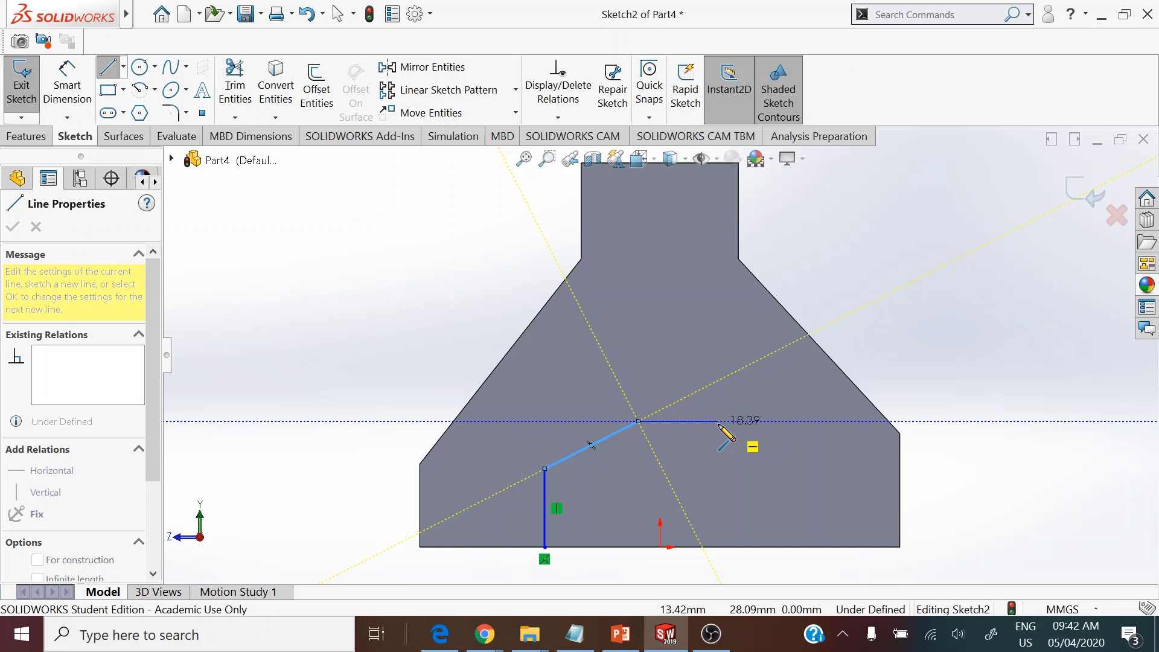
pyautogui.click(777, 473)
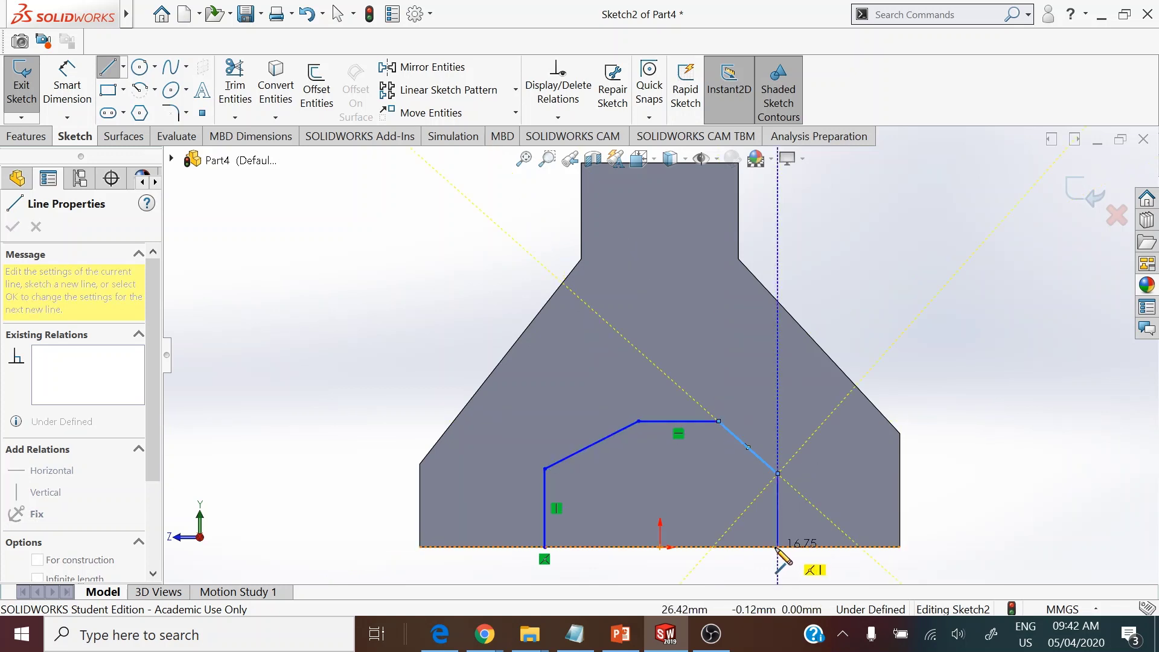
pyautogui.click(777, 547)
pyautogui.click(545, 547)
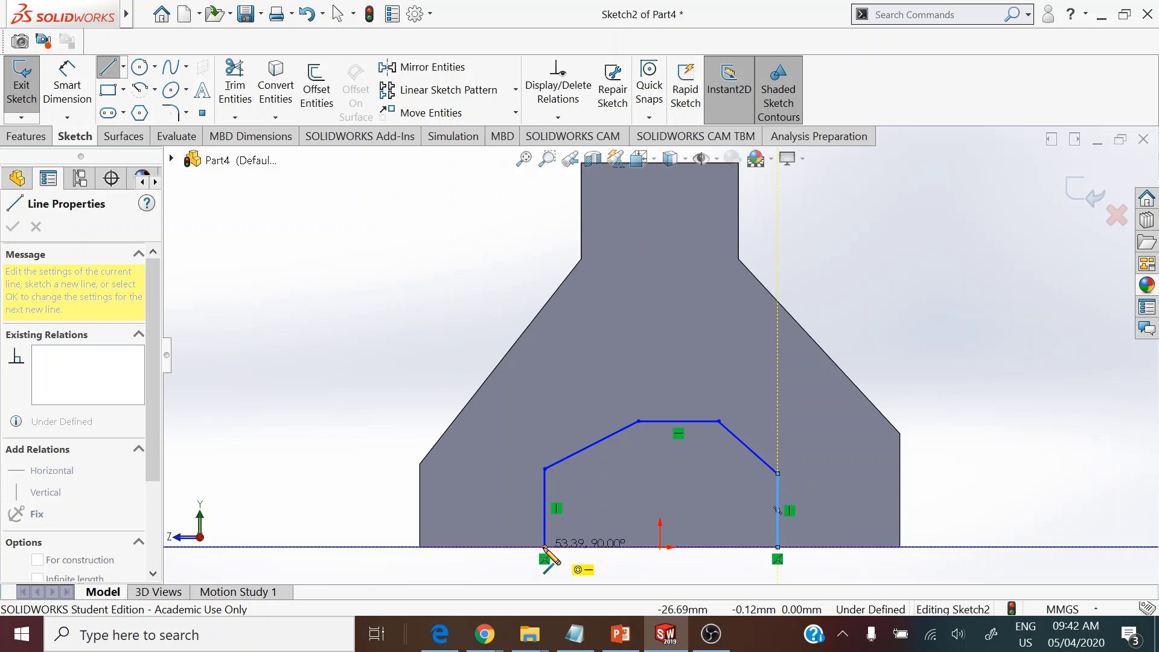
pyautogui.rightClick(336, 406)
pyautogui.click(368, 406)
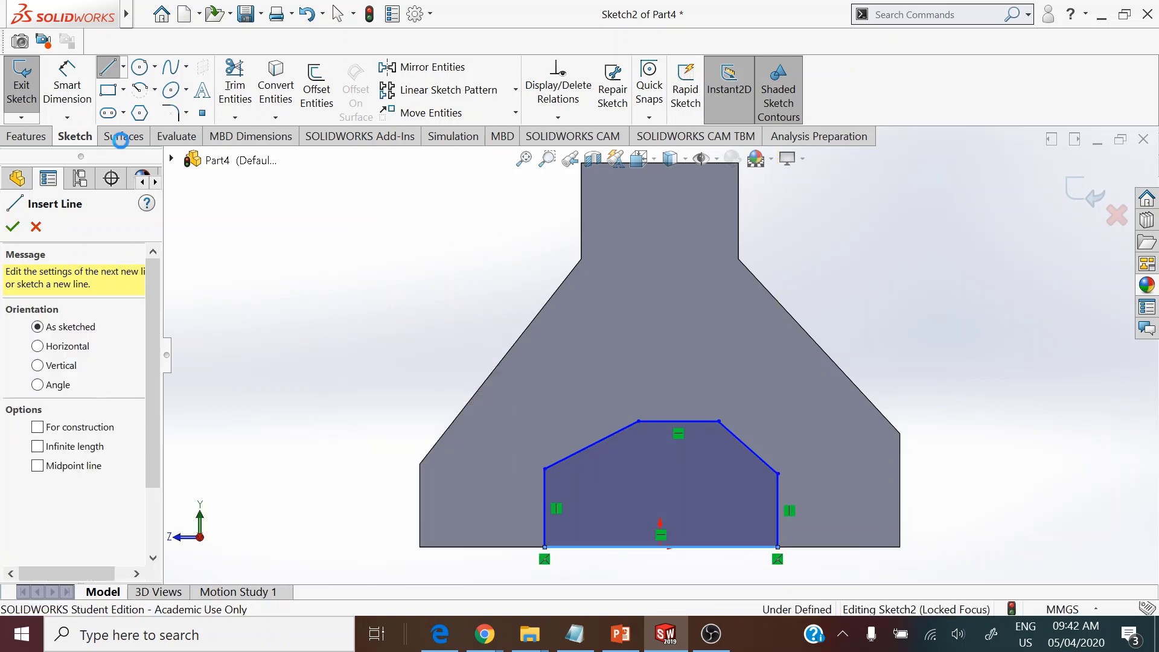
# Draw a vertical centerline about 44 mm long from the origin up past the profile's top line
pyautogui.click(123, 67)
pyautogui.click(145, 109)
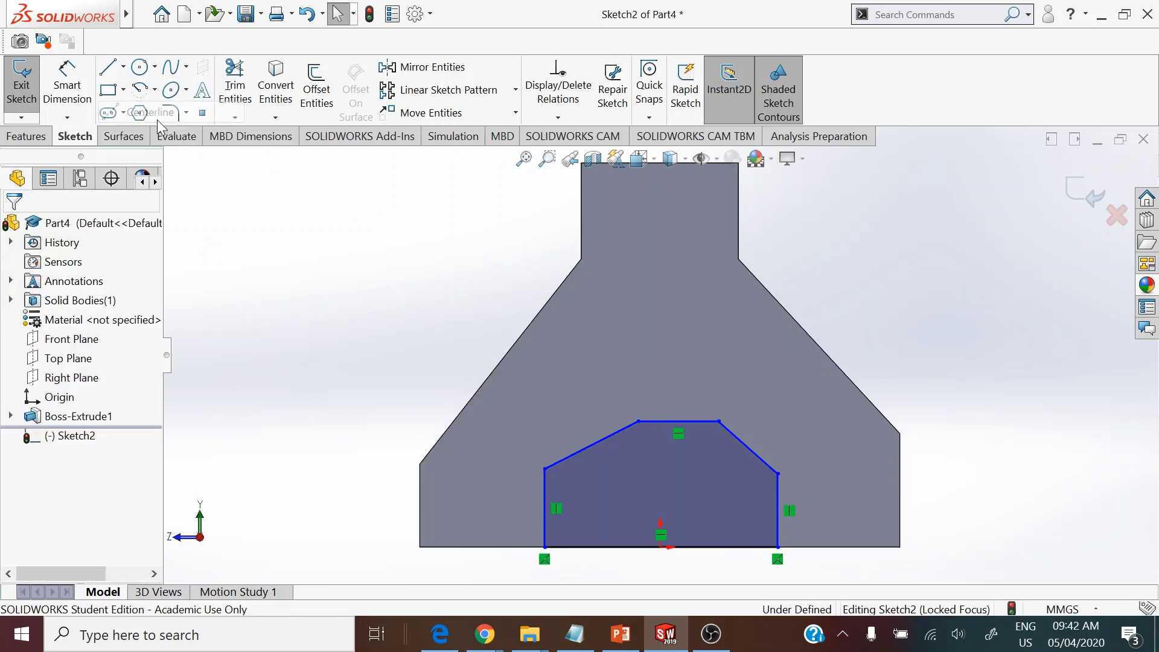
pyautogui.click(660, 547)
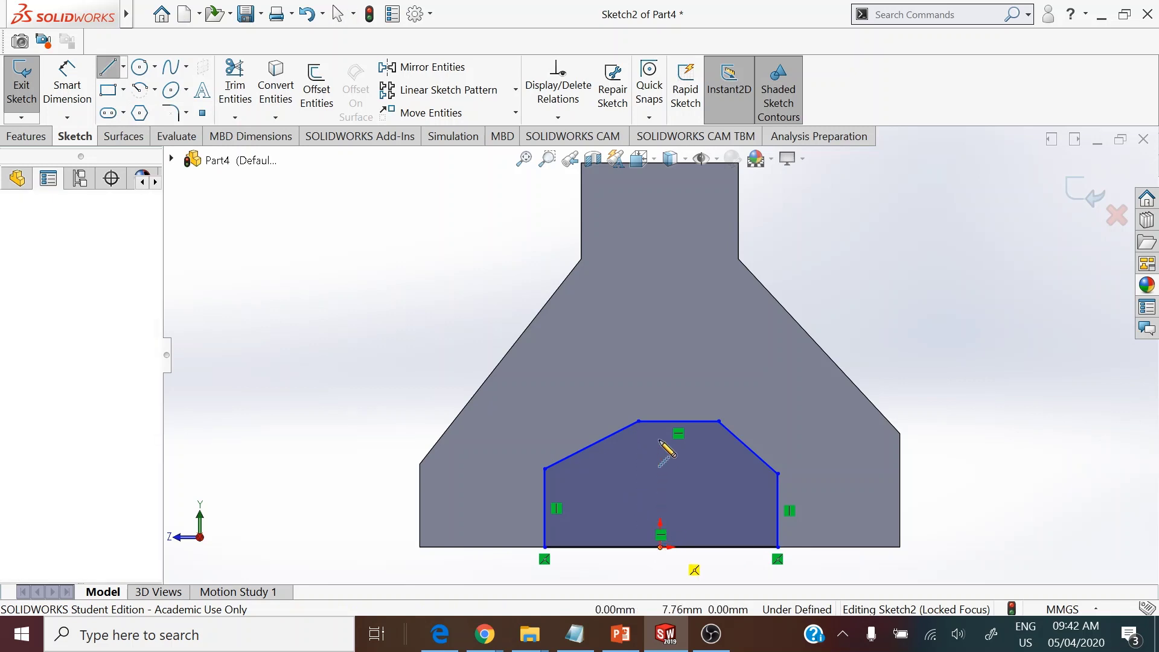
pyautogui.click(659, 356)
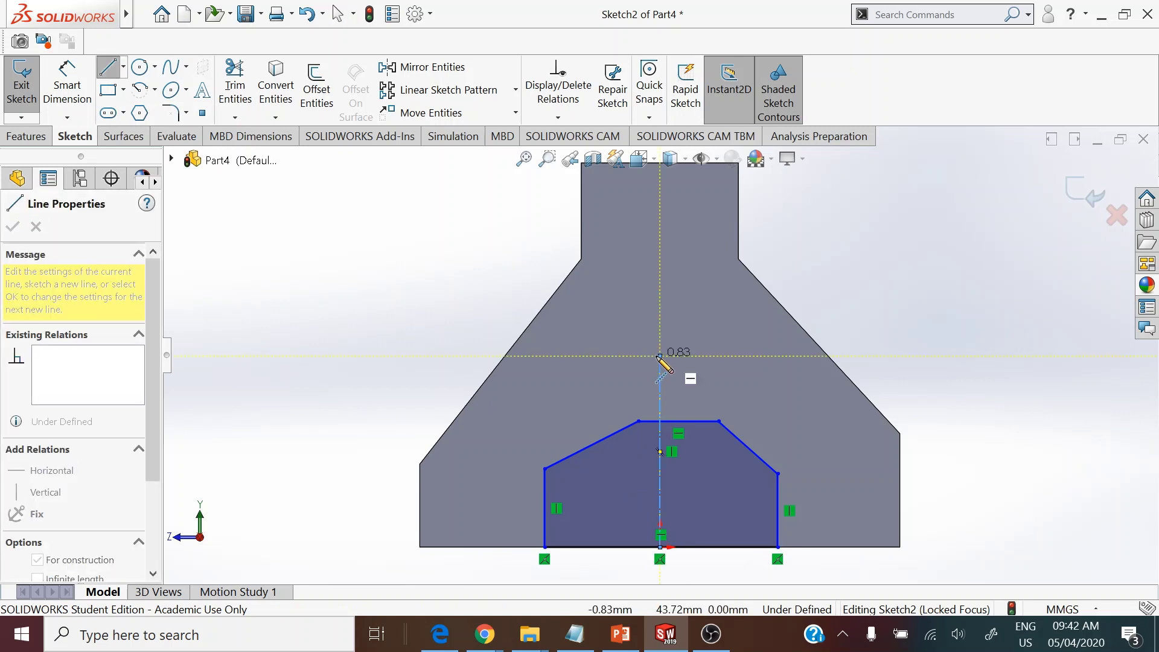
pyautogui.press('Escape')
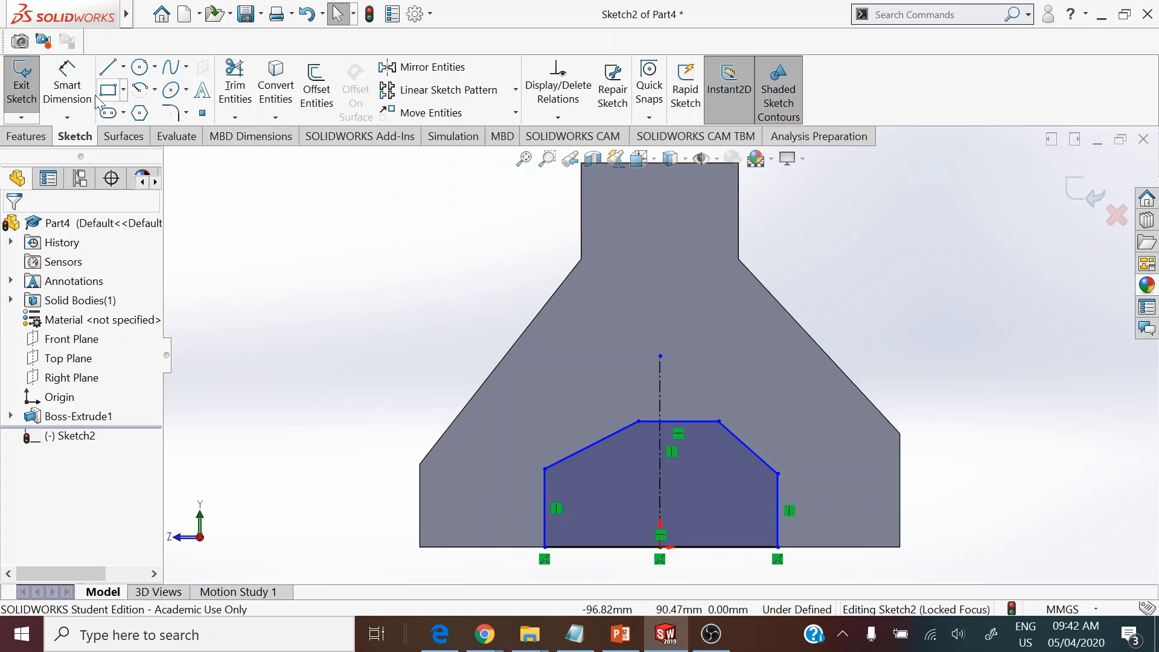
# Dimension the distance between the profile's left vertical line and the solid's left vertical edge to 28 mm
pyautogui.click(73, 86)
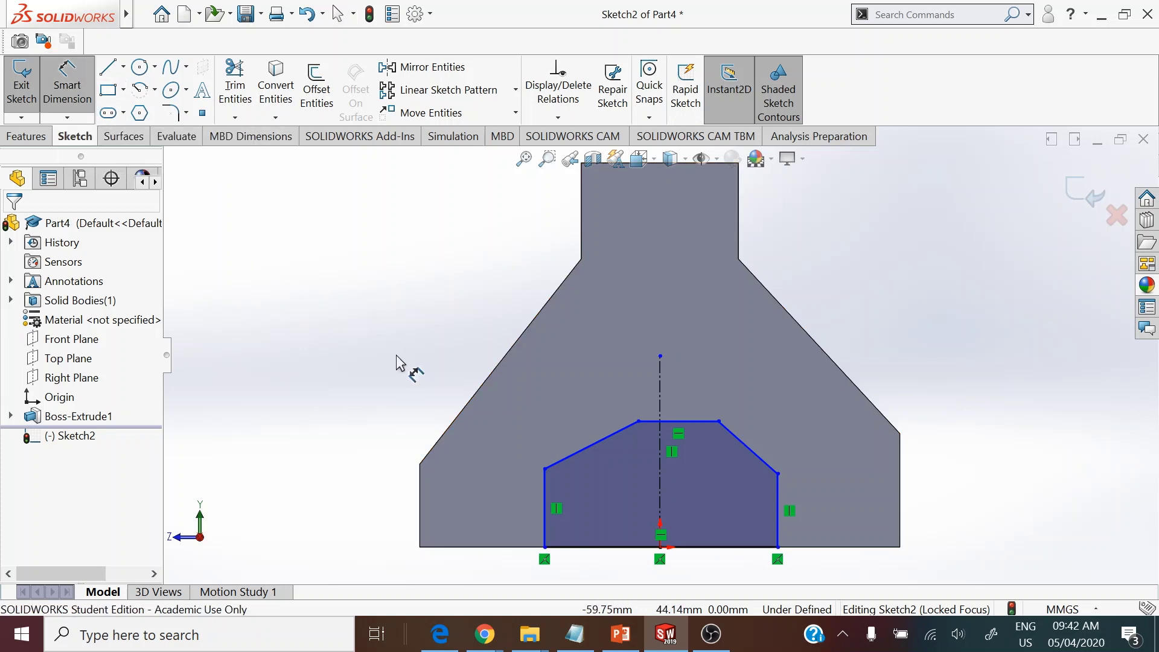
pyautogui.click(544, 492)
pyautogui.click(420, 518)
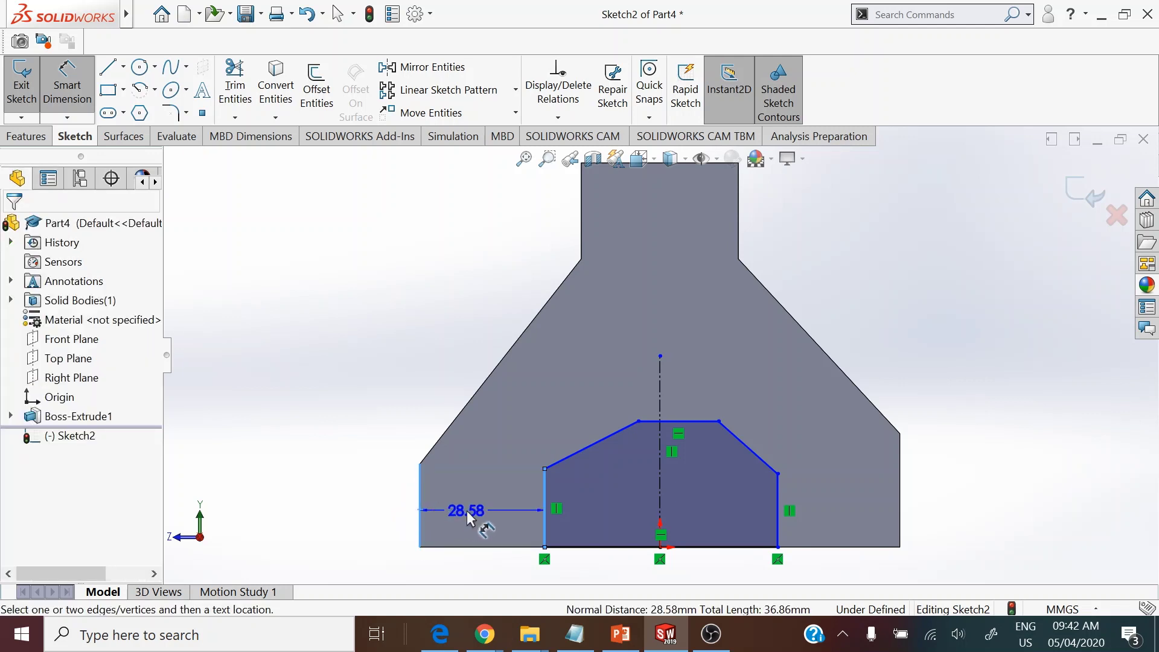
pyautogui.click(472, 518)
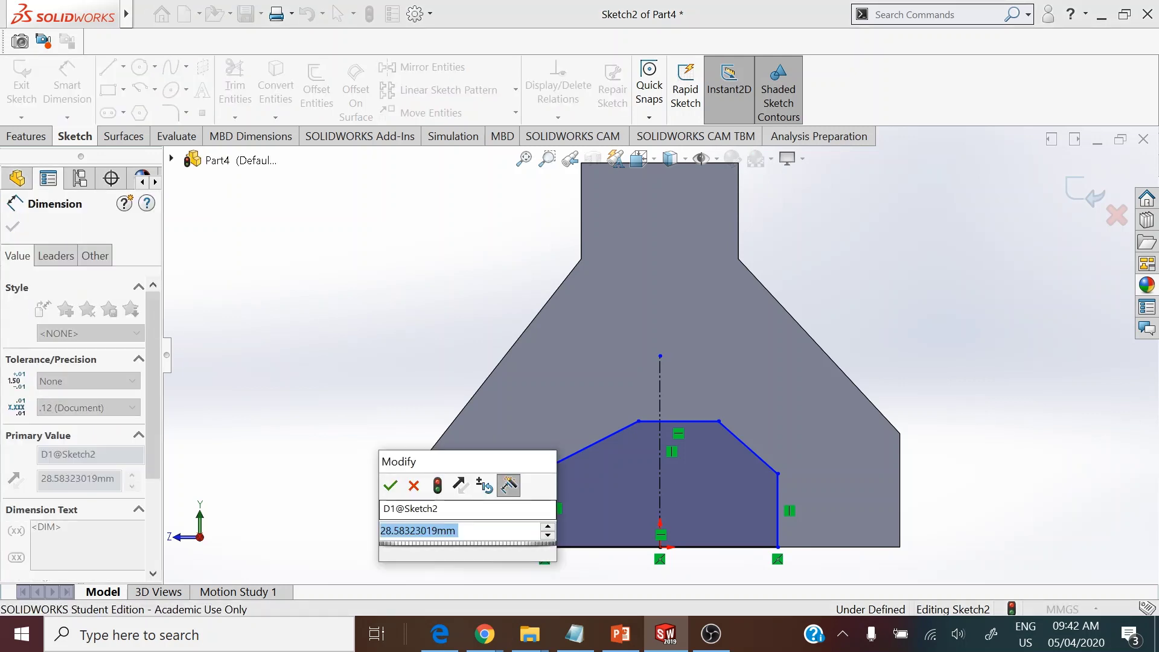
pyautogui.write('28')
pyautogui.press('Return')
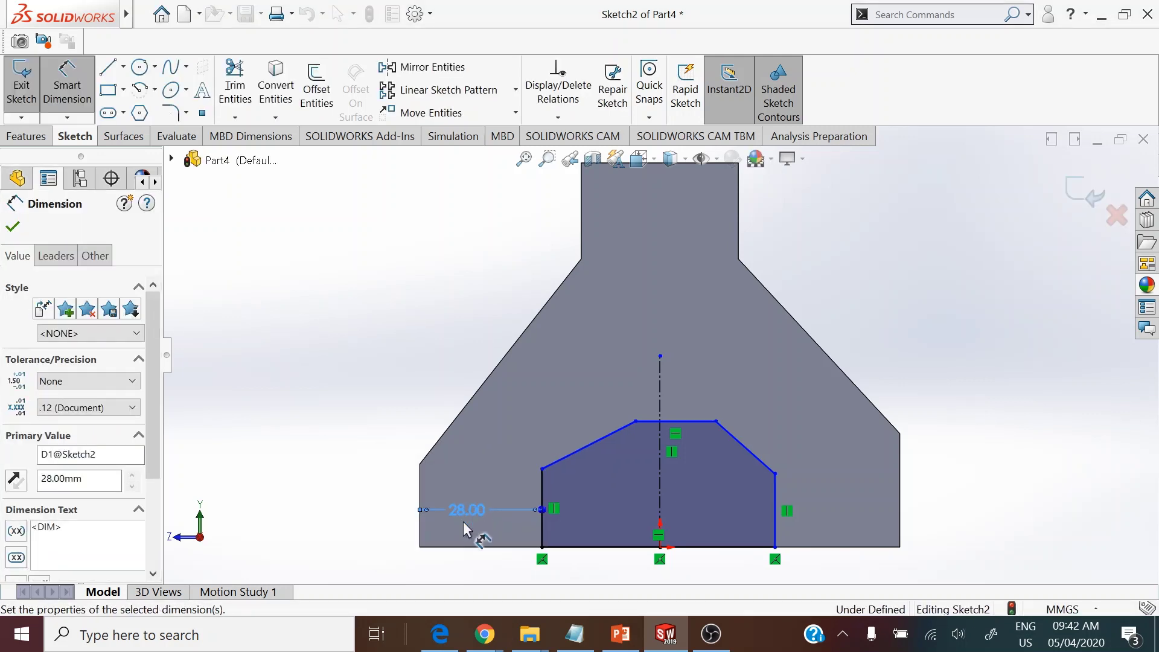
# Dimension the profile's bottom line to 54 mm
pyautogui.click(611, 550)
pyautogui.scroll(-2, 611, 556)
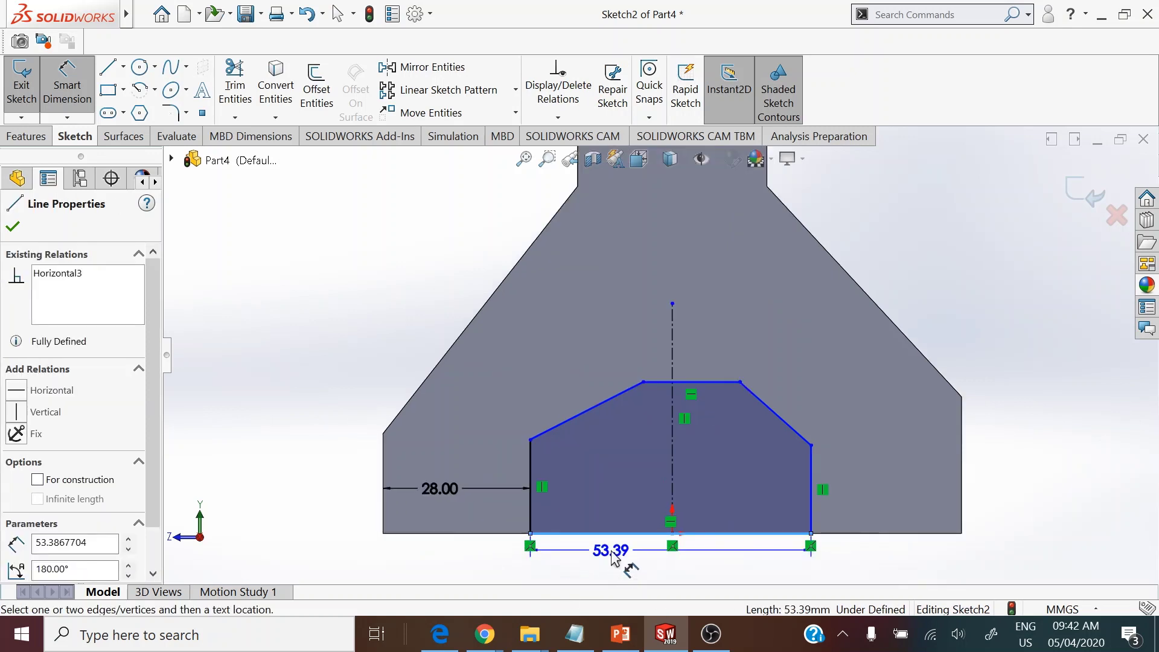
pyautogui.click(611, 551)
pyautogui.write('54')
pyautogui.press('Return')
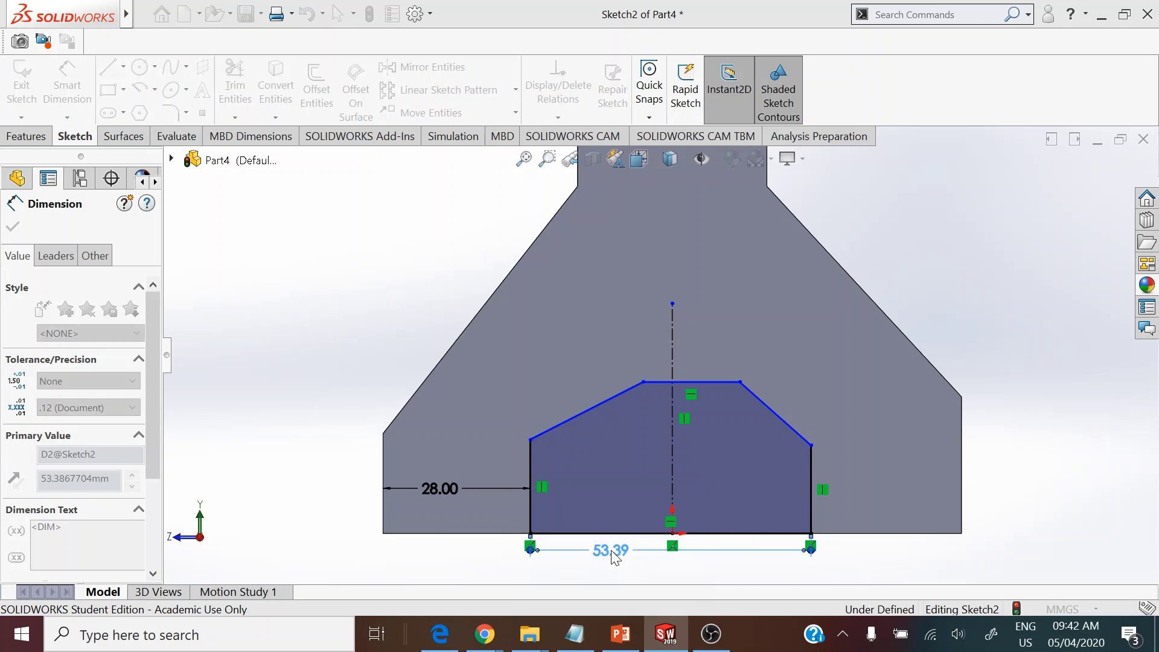
# Dimension the height between the profile's top and bottom lines to 38 mm
pyautogui.scroll(4, 640, 466)
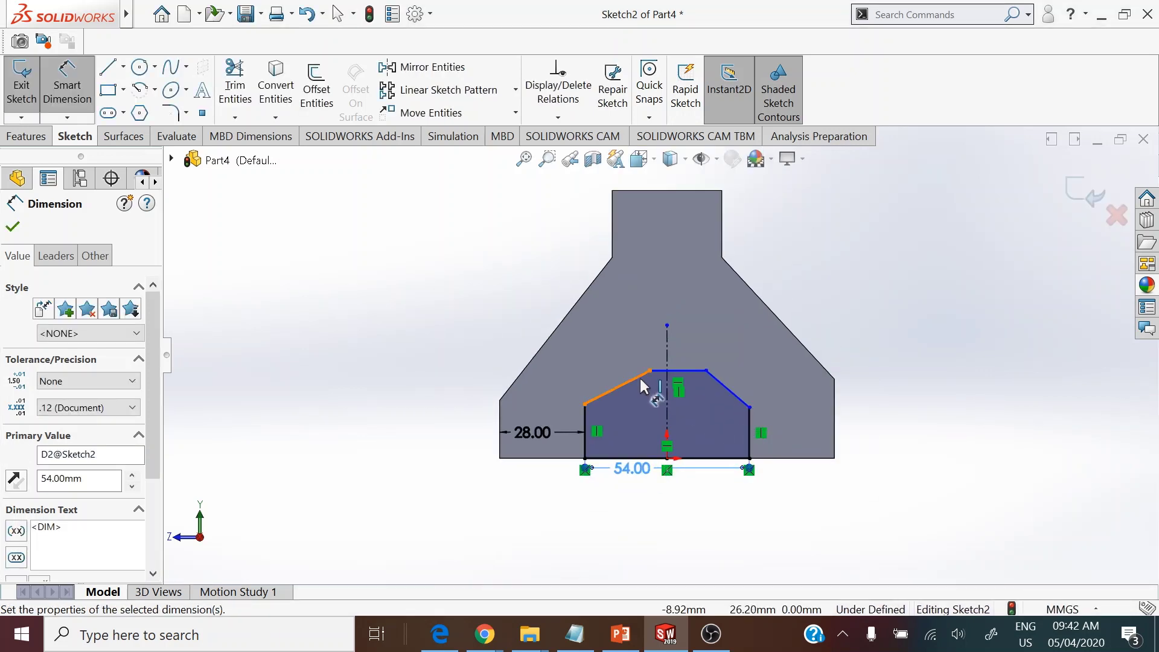
pyautogui.click(683, 369)
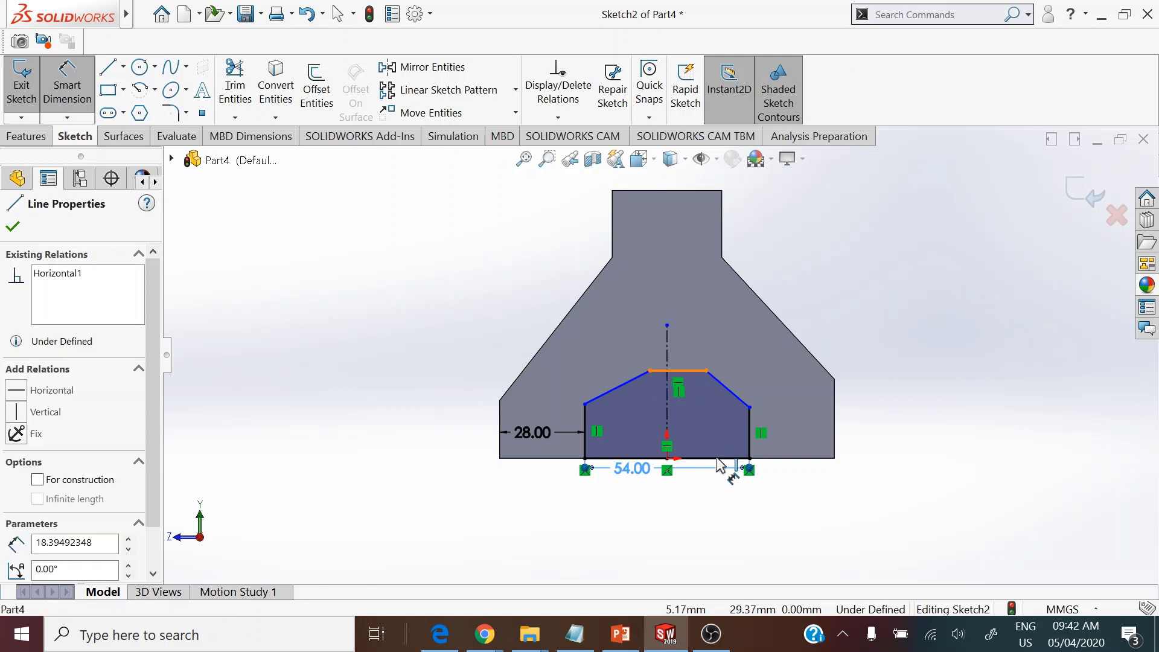
pyautogui.click(716, 460)
pyautogui.click(875, 427)
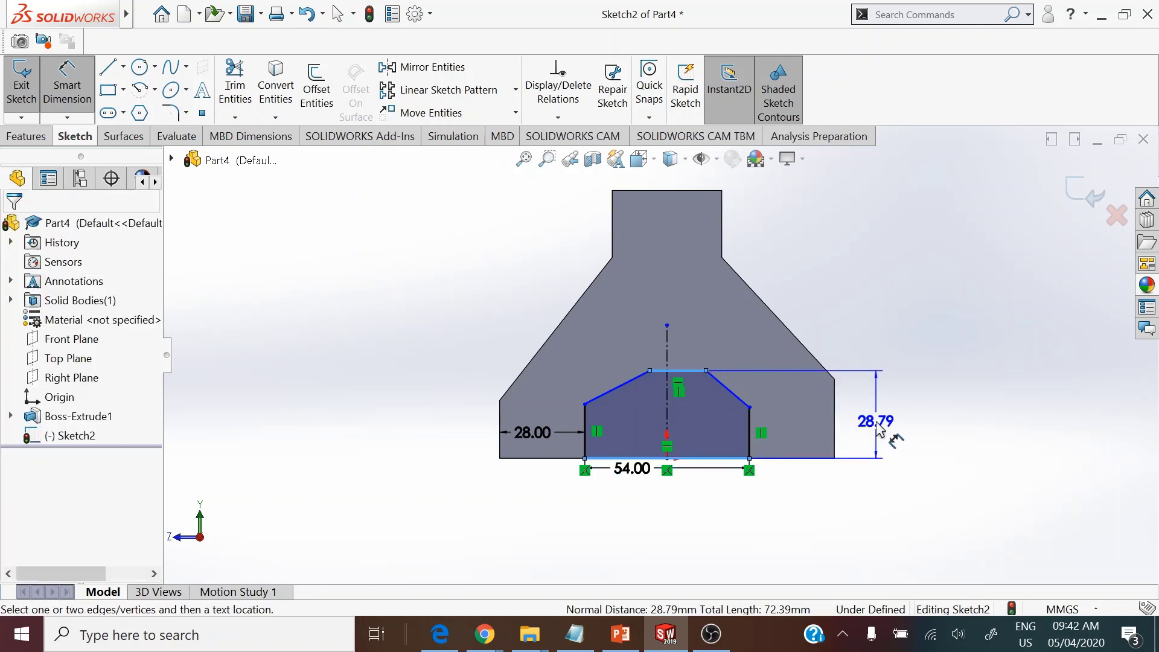
pyautogui.write('38')
pyautogui.press('Return')
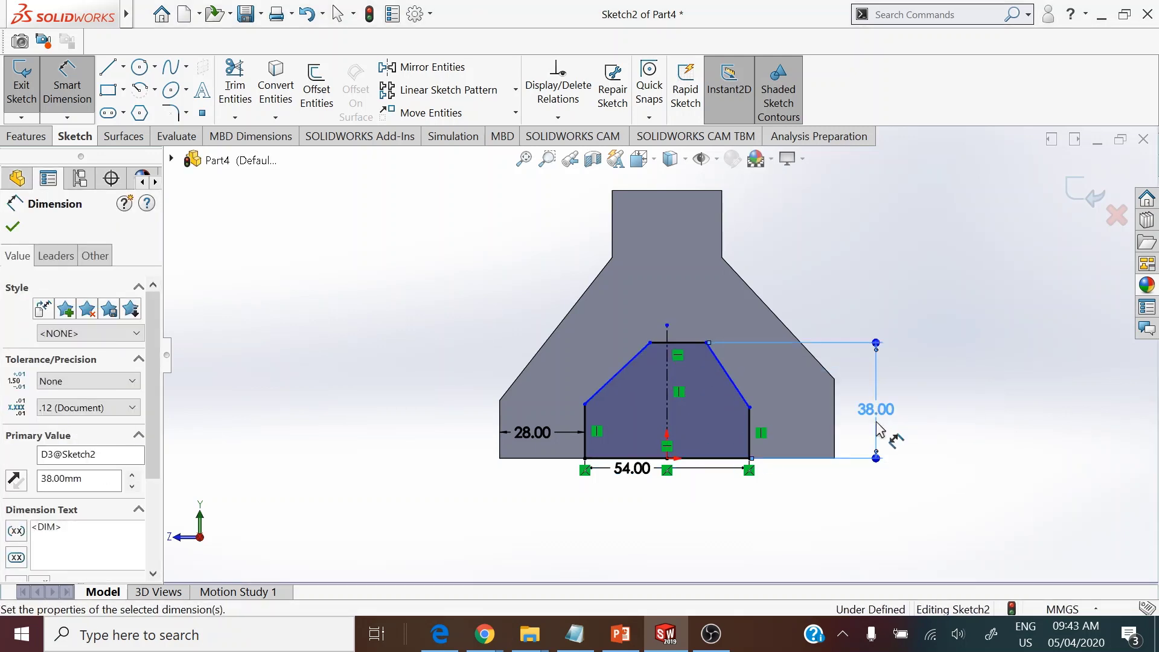
# Dimension the angle between the profile's left sloped line and the vertical direction of its left side to 45°
pyautogui.click(619, 371)
pyautogui.click(584, 422)
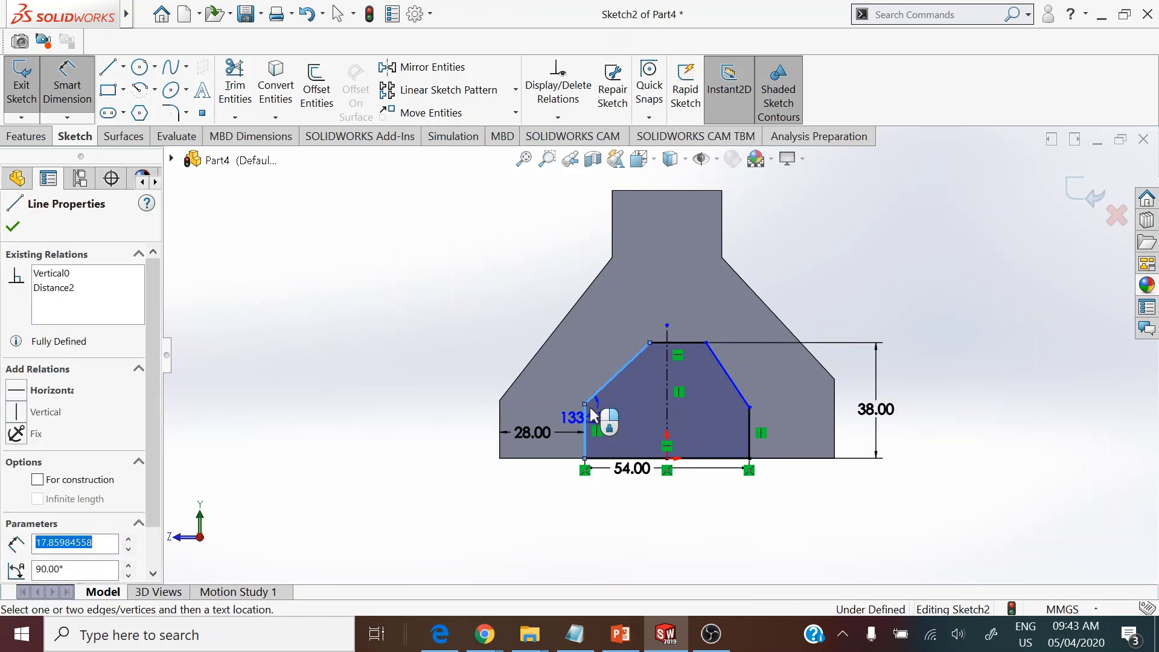
pyautogui.click(613, 346)
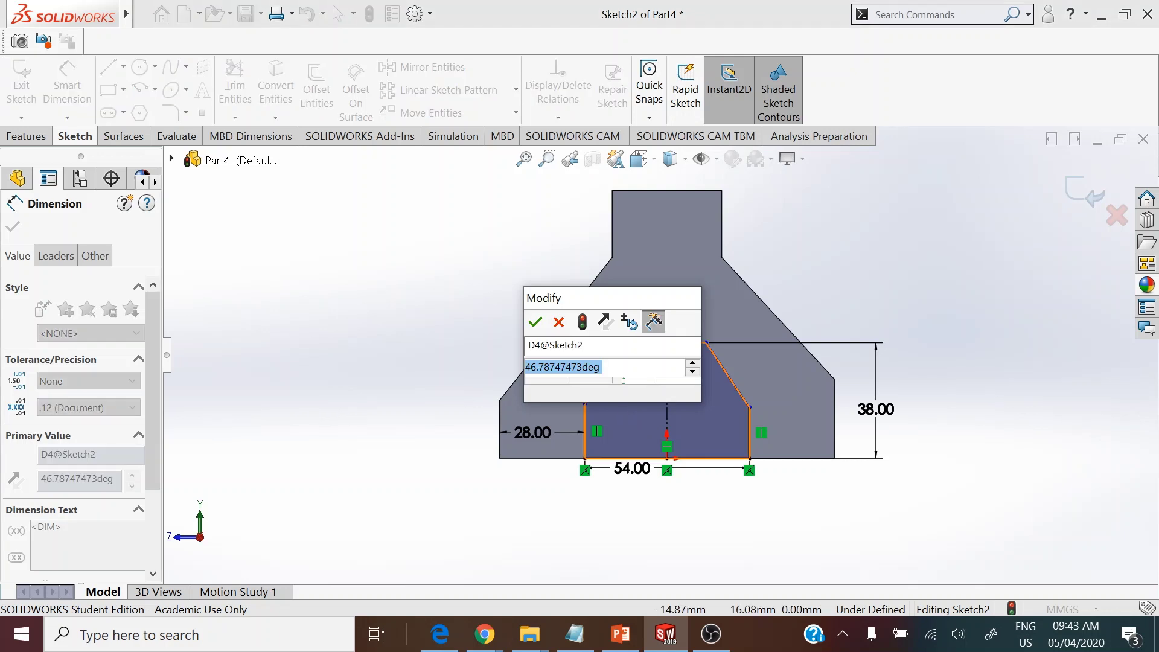
pyautogui.write('45')
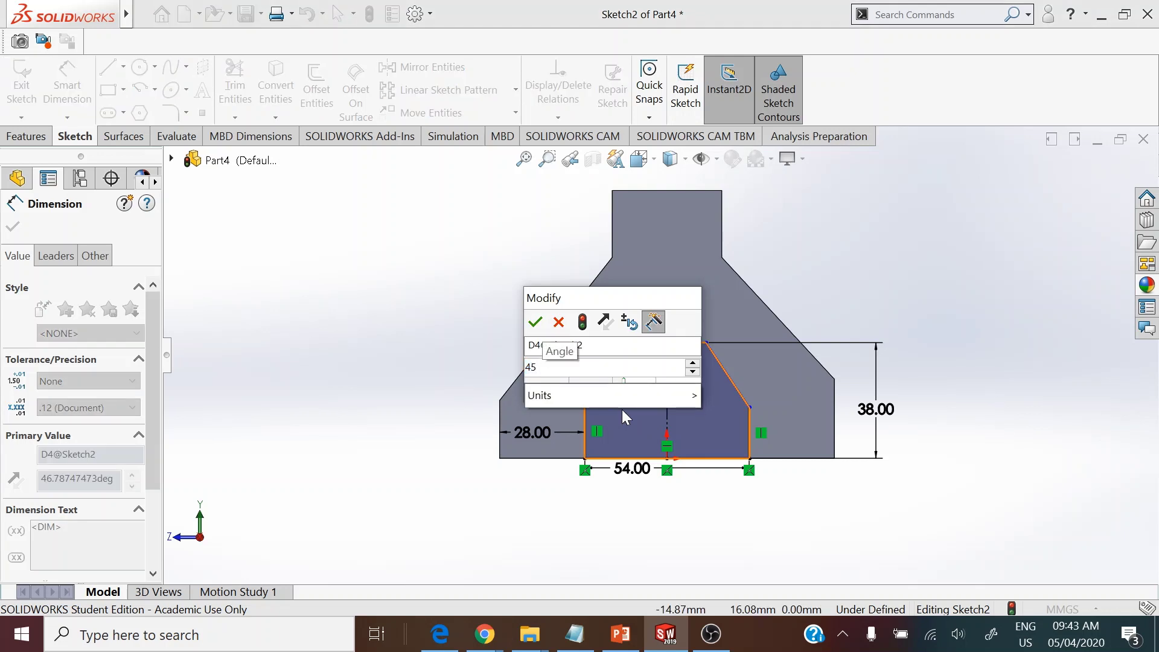
pyautogui.press('Return')
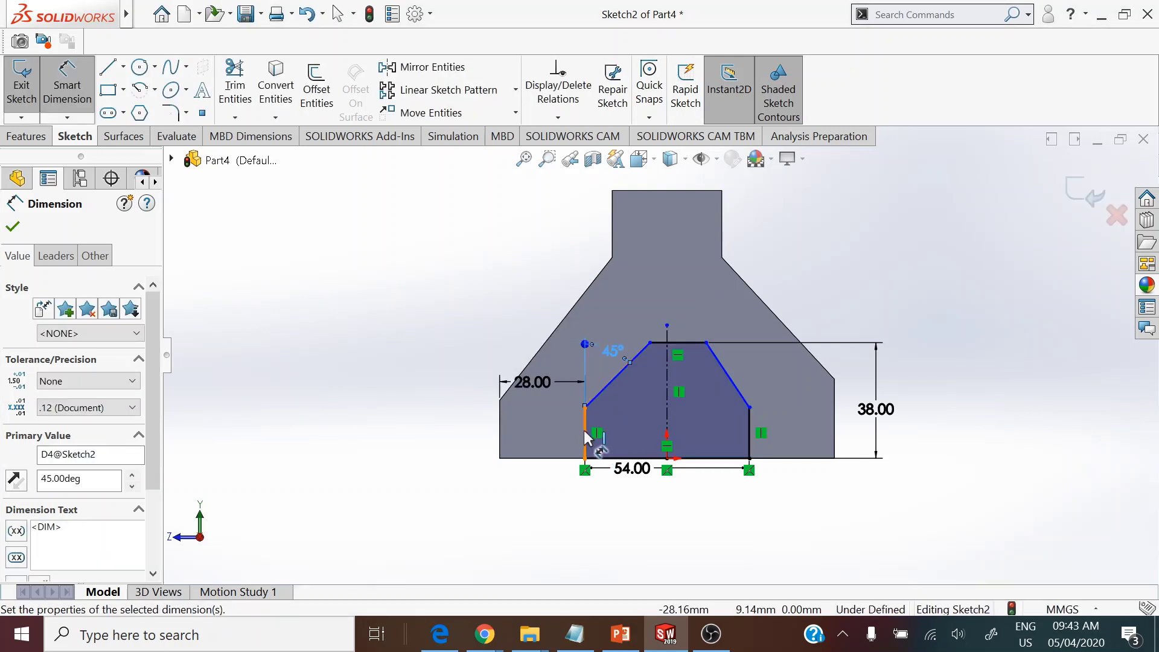
# Dimension the profile's left vertical line to 16 mm and finish dimensioning
pyautogui.click(584, 436)
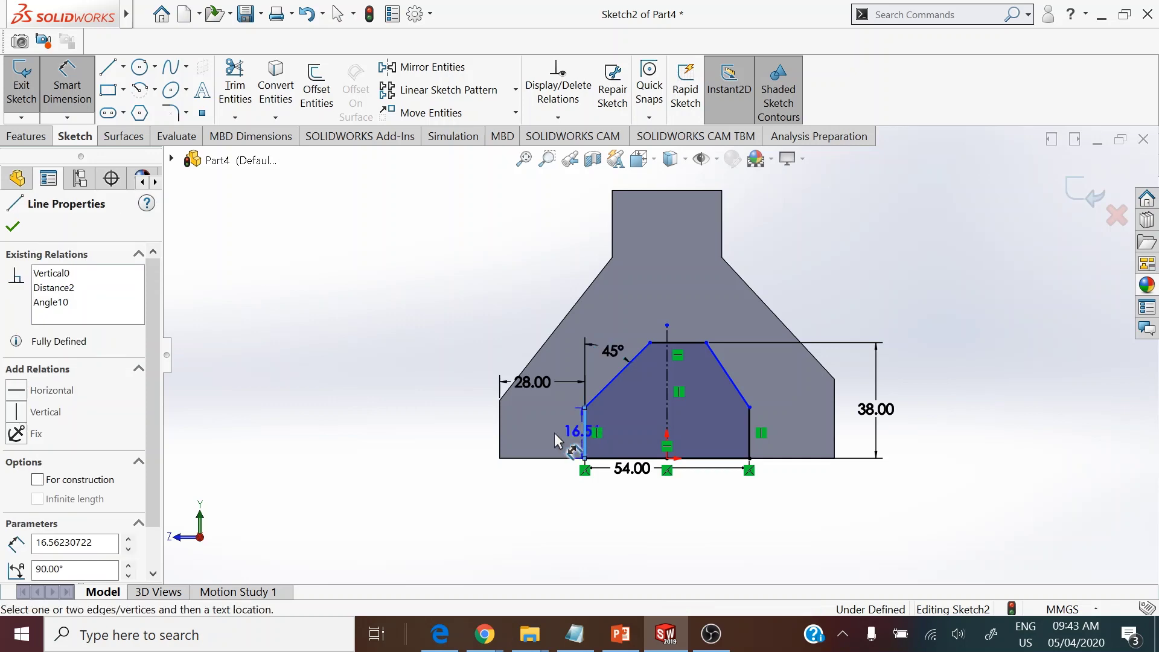
pyautogui.click(570, 460)
pyautogui.write('16.00mm')
pyautogui.press('Return')
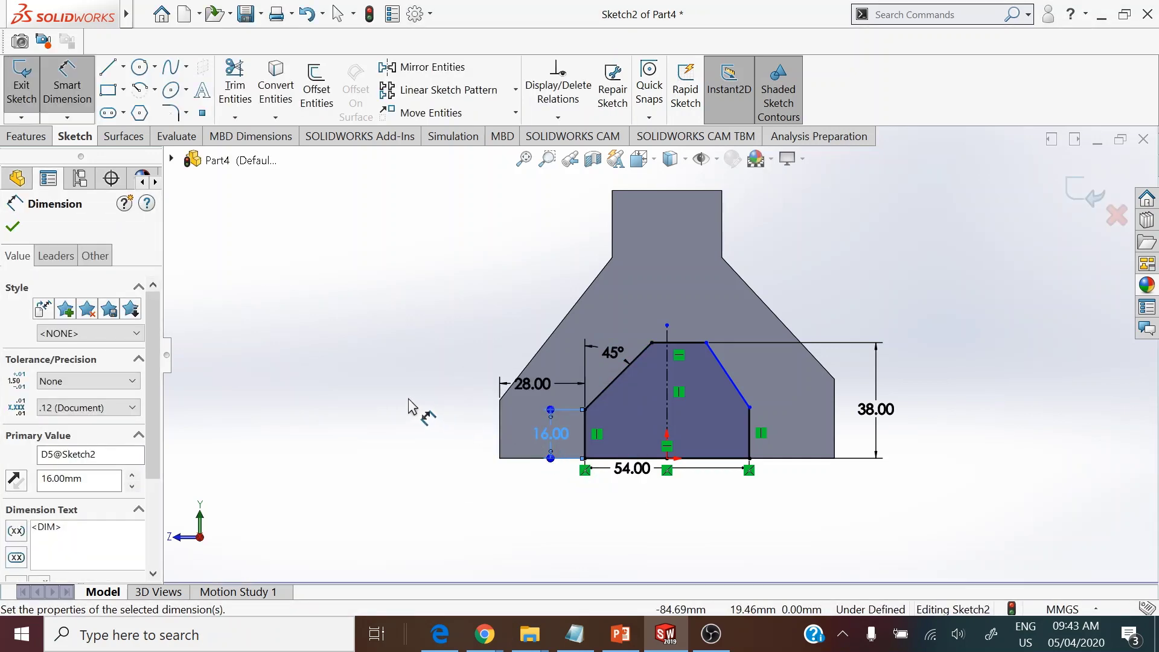
pyautogui.click(14, 228)
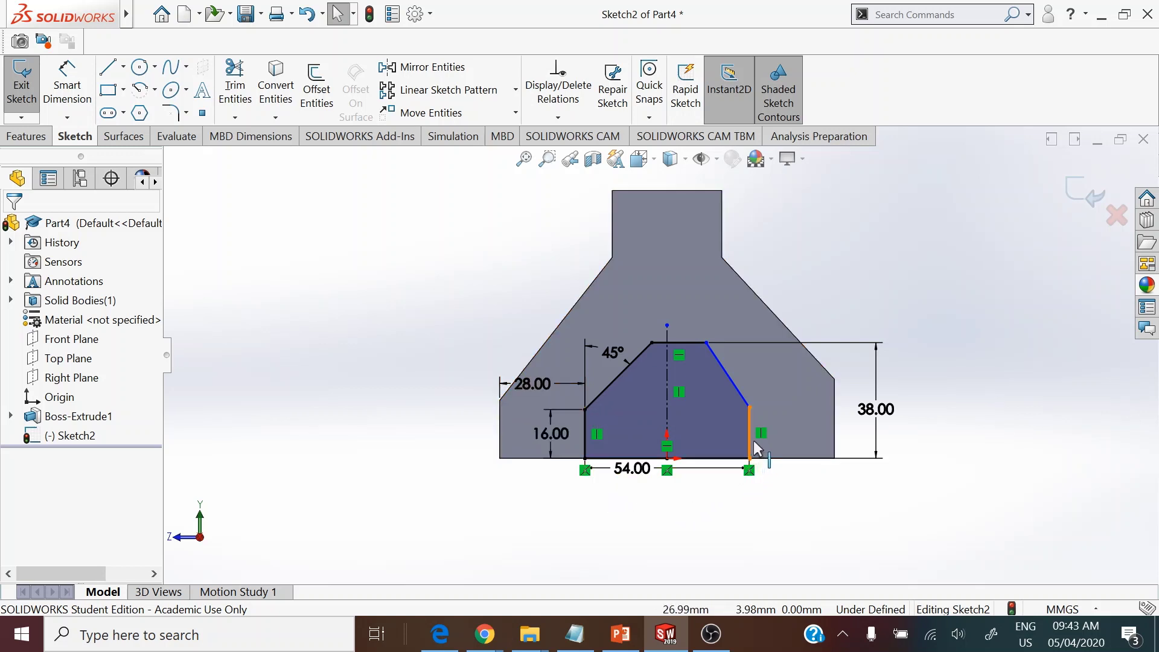
# Make the profile's two sloped lines symmetric about the vertical centerline
pyautogui.click(743, 396)
pyautogui.keyDown('ctrl'); pyautogui.click(618, 375); pyautogui.keyUp('ctrl')
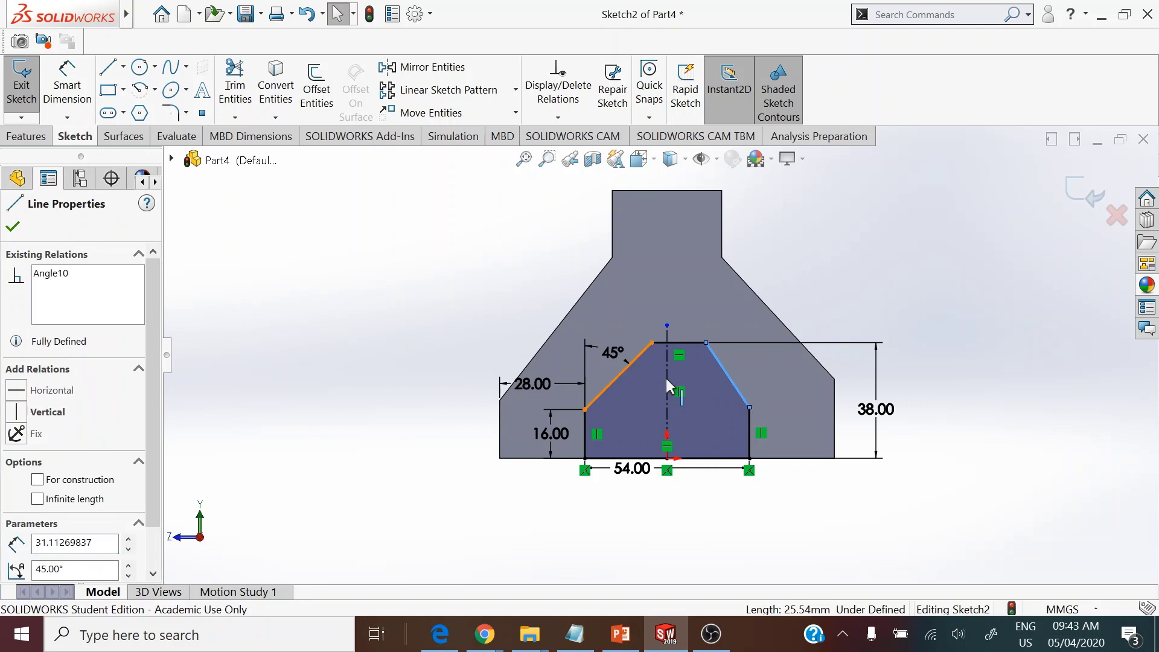
pyautogui.keyDown('ctrl'); pyautogui.click(666, 375); pyautogui.keyUp('ctrl')
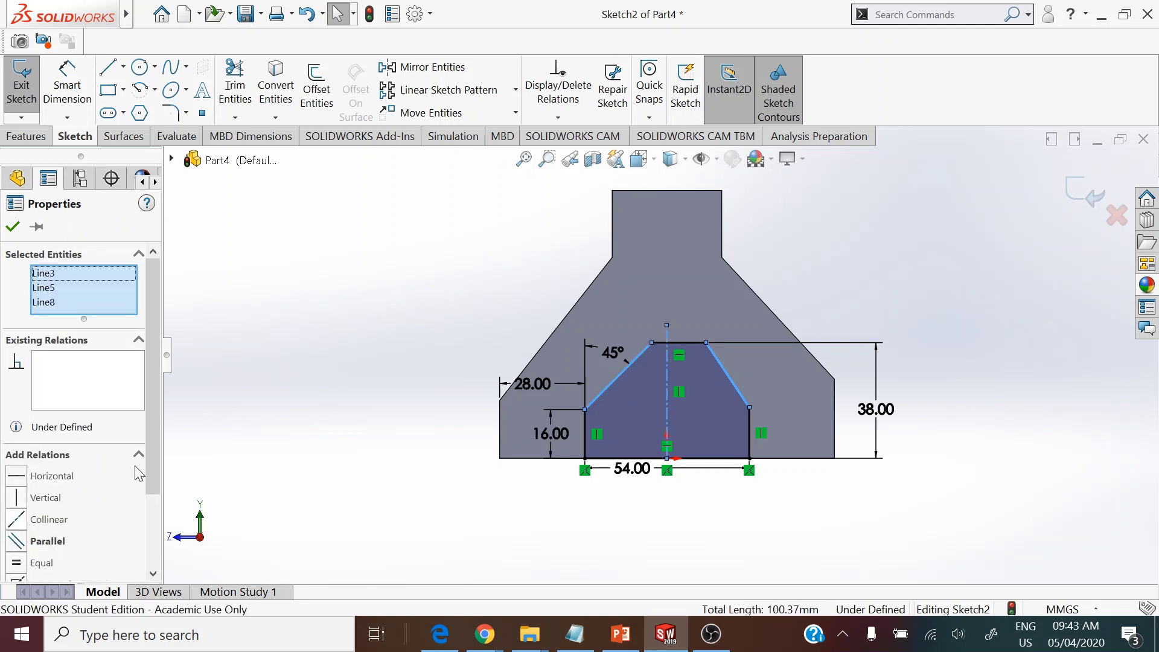
pyautogui.scroll(-3, 139, 474)
pyautogui.click(18, 483)
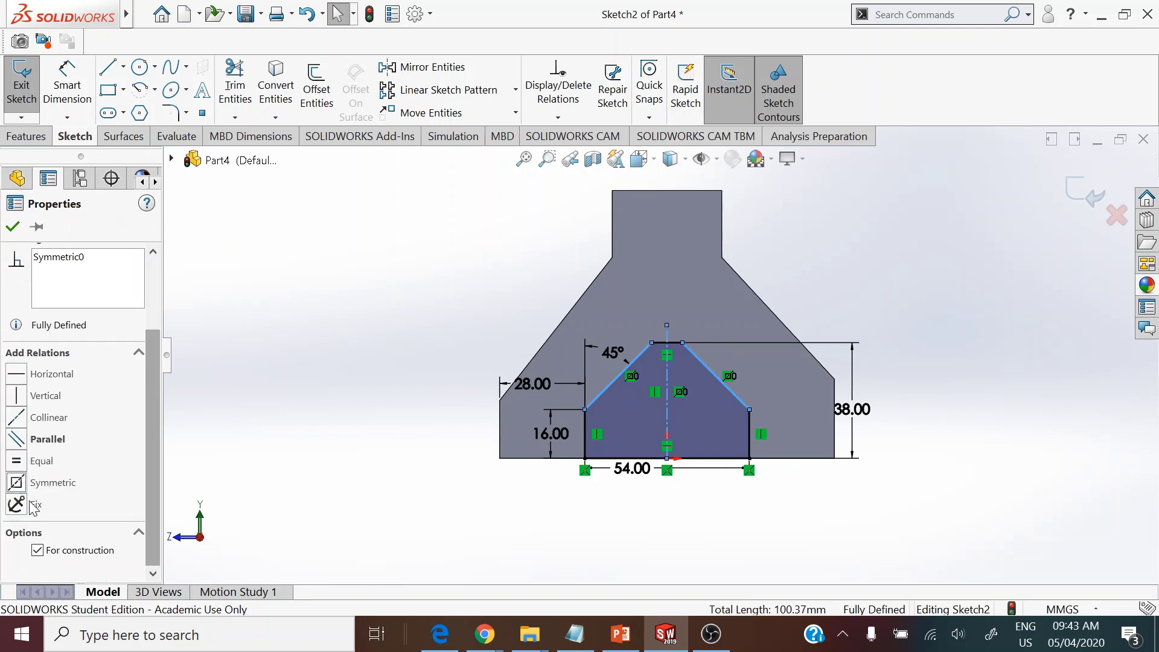
pyautogui.click(14, 229)
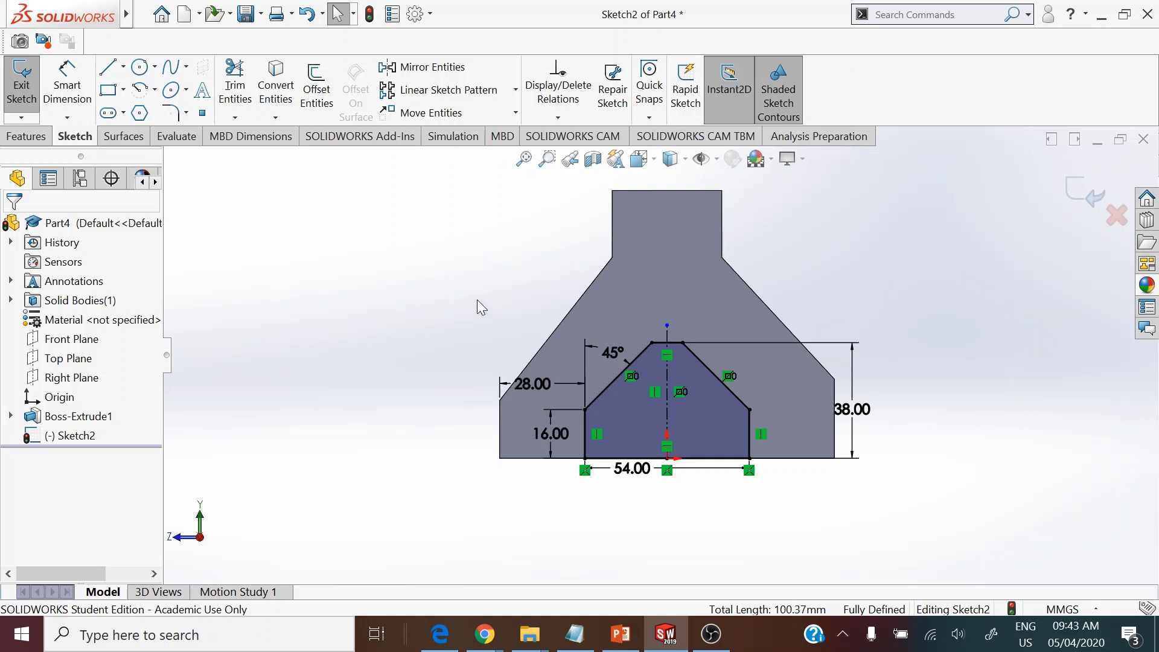
# Extrude the fully defined six-sided profile as a blind boss 25 mm deep, merged with the base solid
pyautogui.click(621, 442)
pyautogui.click(335, 400)
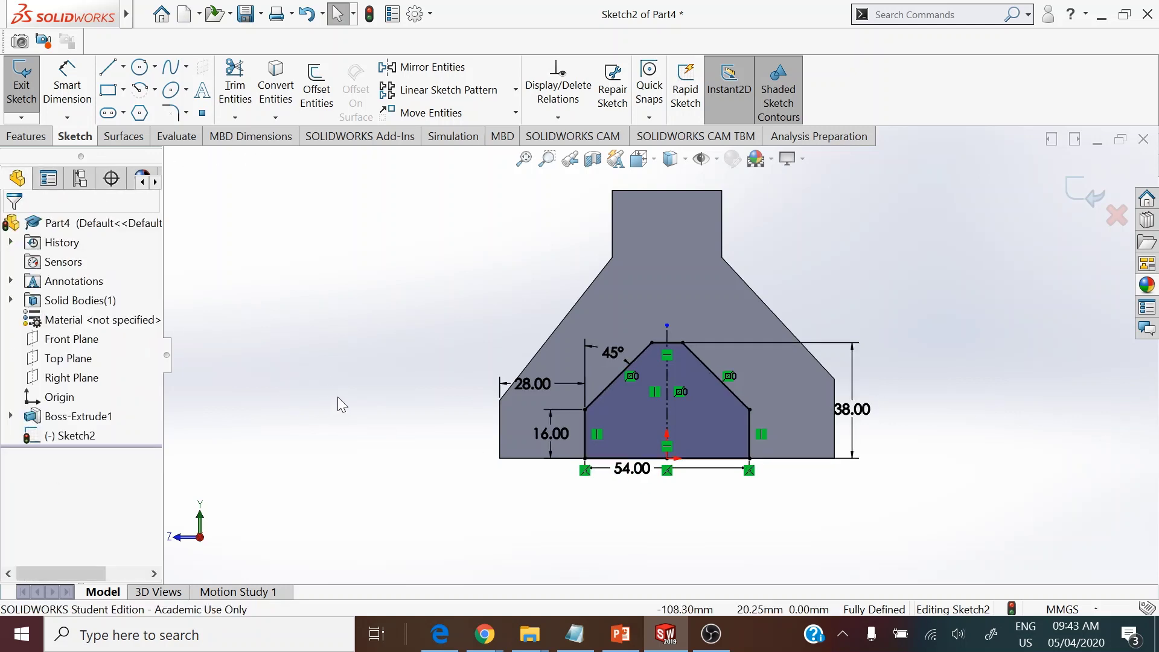
pyautogui.click(27, 136)
pyautogui.click(29, 88)
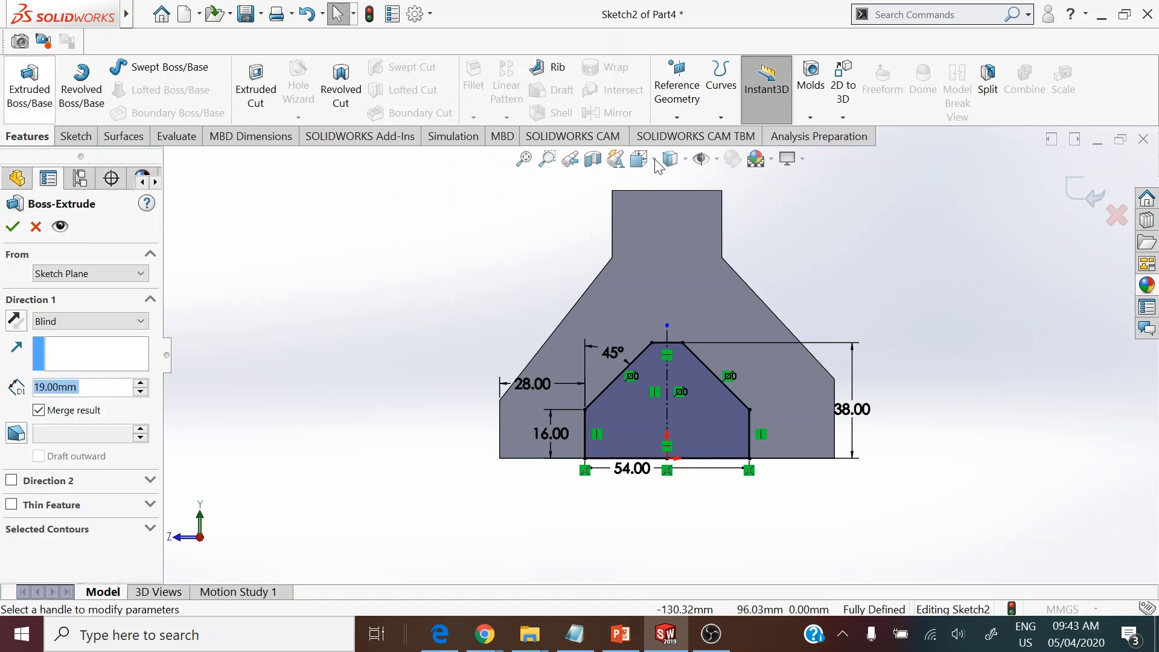
pyautogui.click(638, 158)
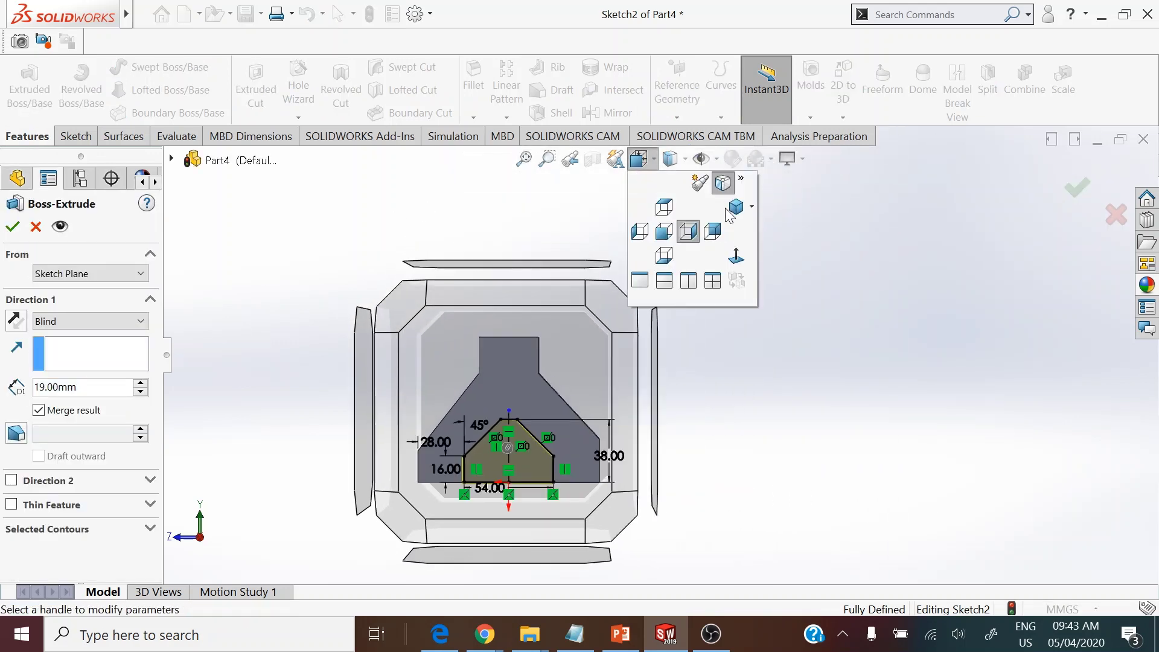
pyautogui.click(726, 208)
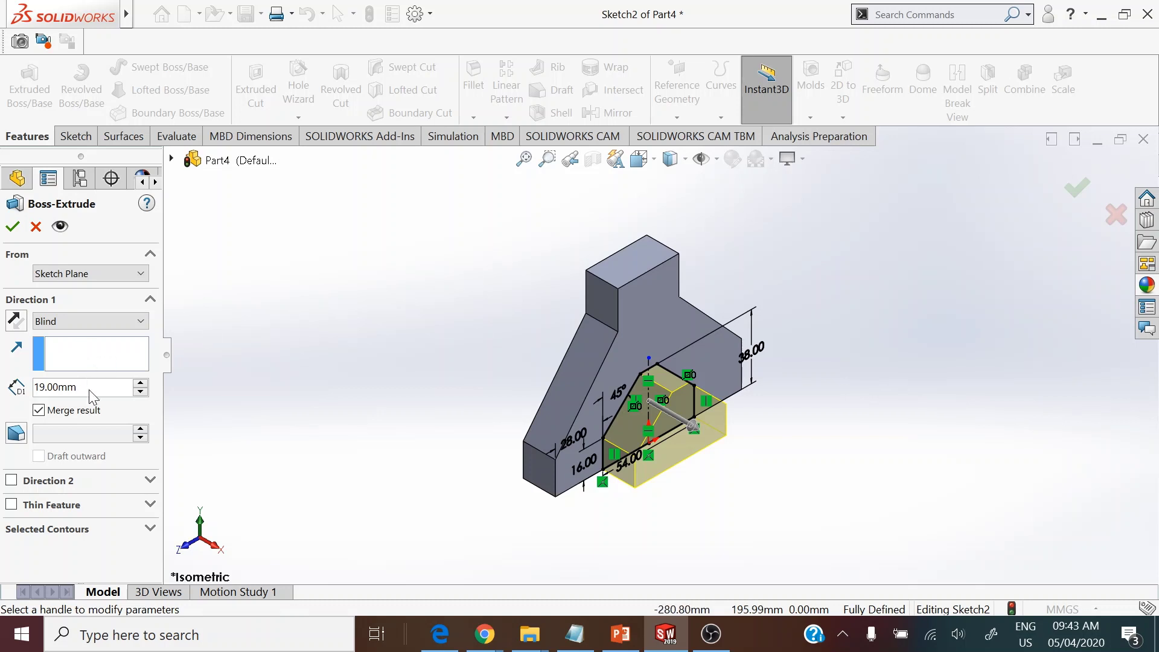
pyautogui.doubleClick(61, 386)
pyautogui.write('2')
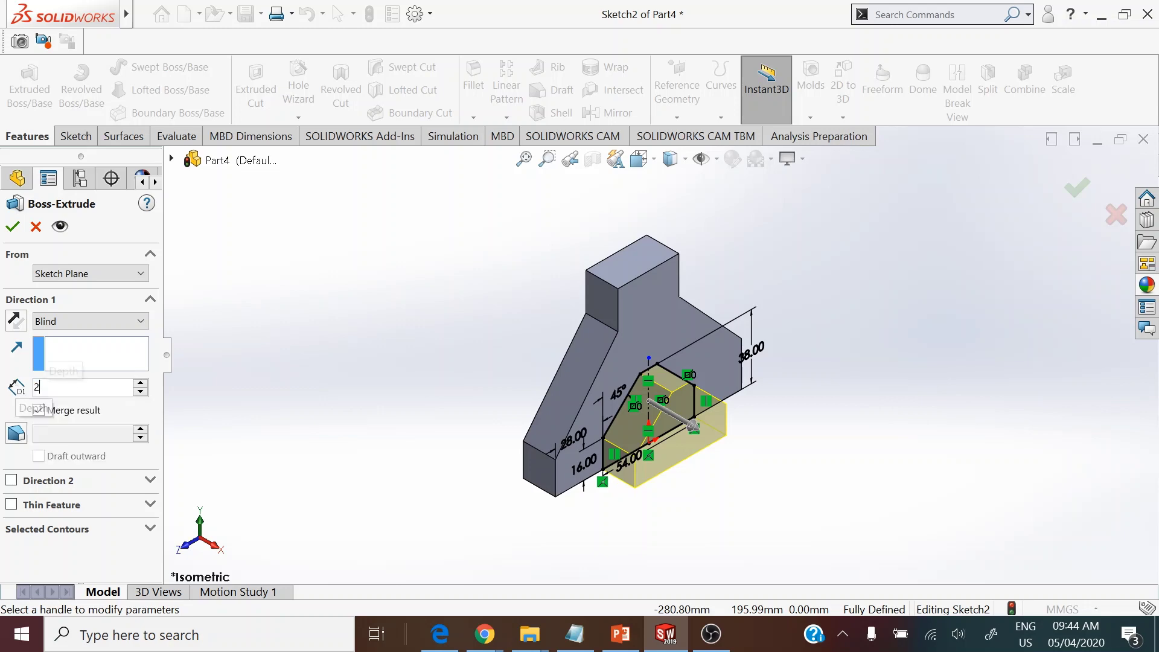
pyautogui.write('5')
pyautogui.press('Return')
pyautogui.click(13, 226)
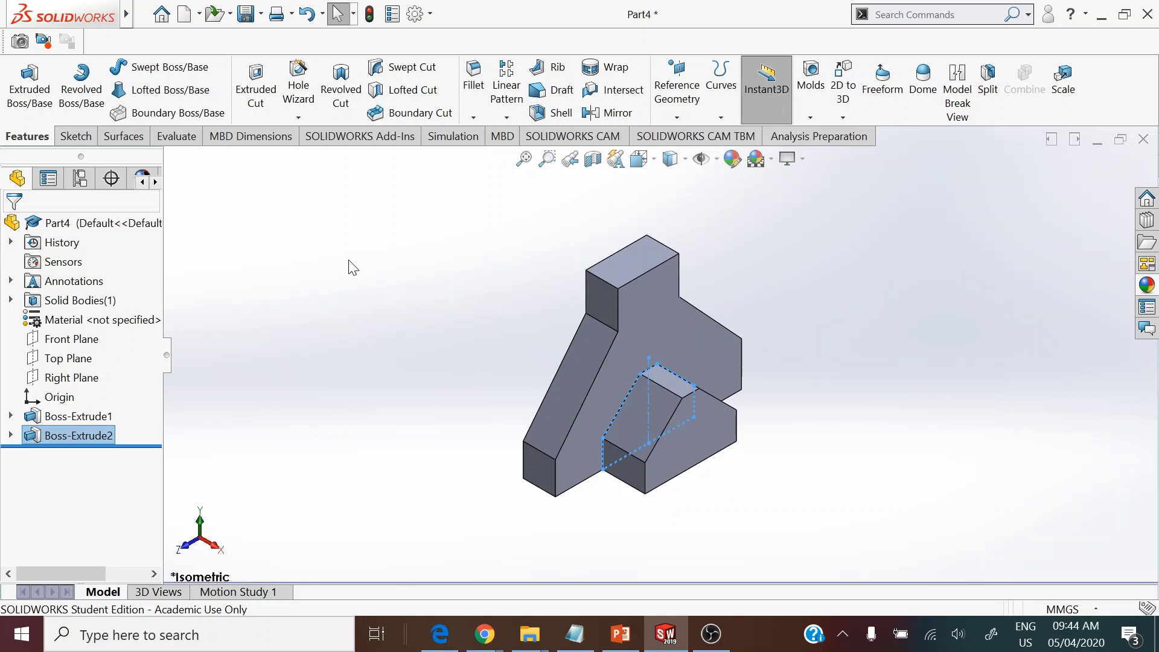
pyautogui.click(341, 349)
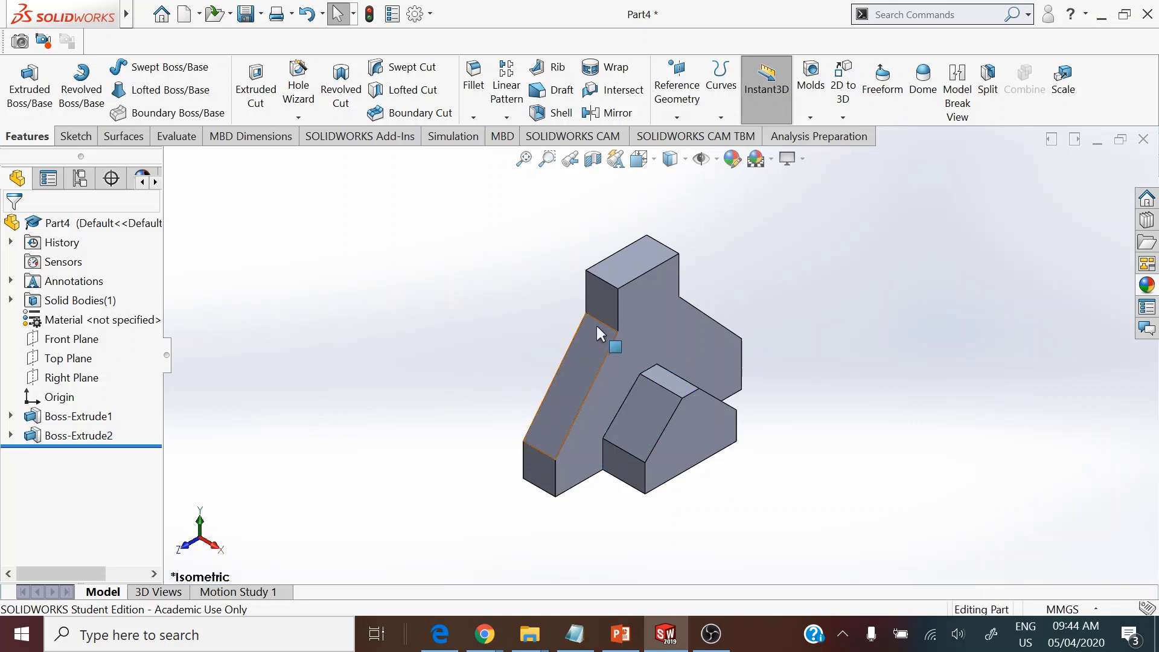
# Start a new sketch on the top face of the base solid's narrow upper block
pyautogui.click(643, 254)
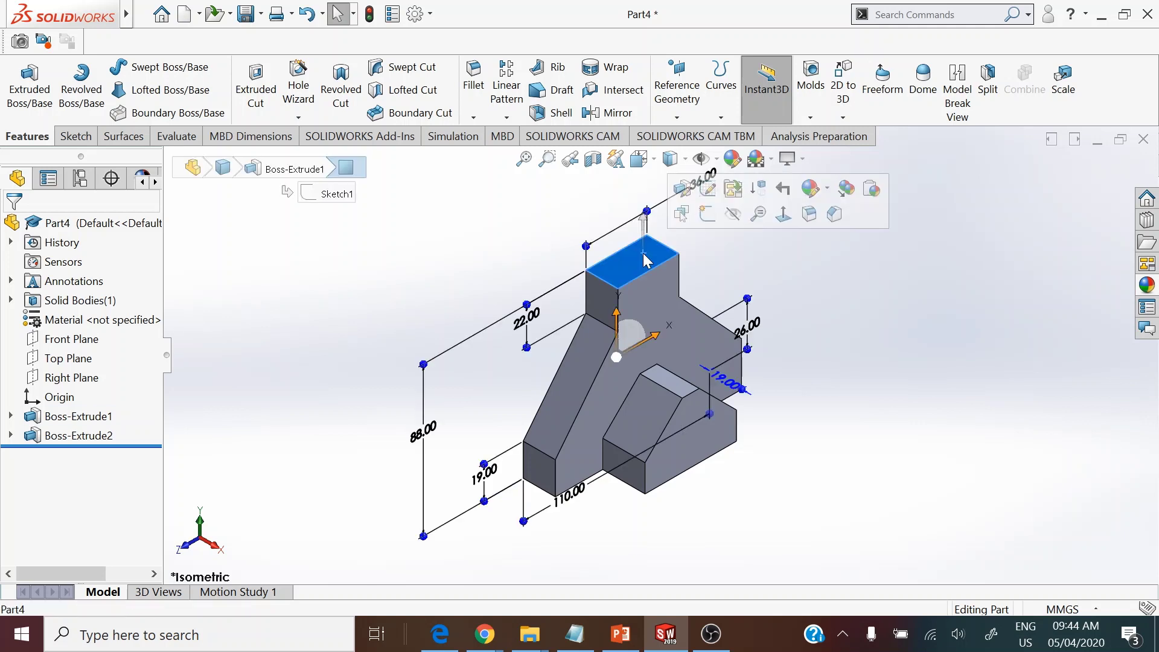
pyautogui.click(706, 215)
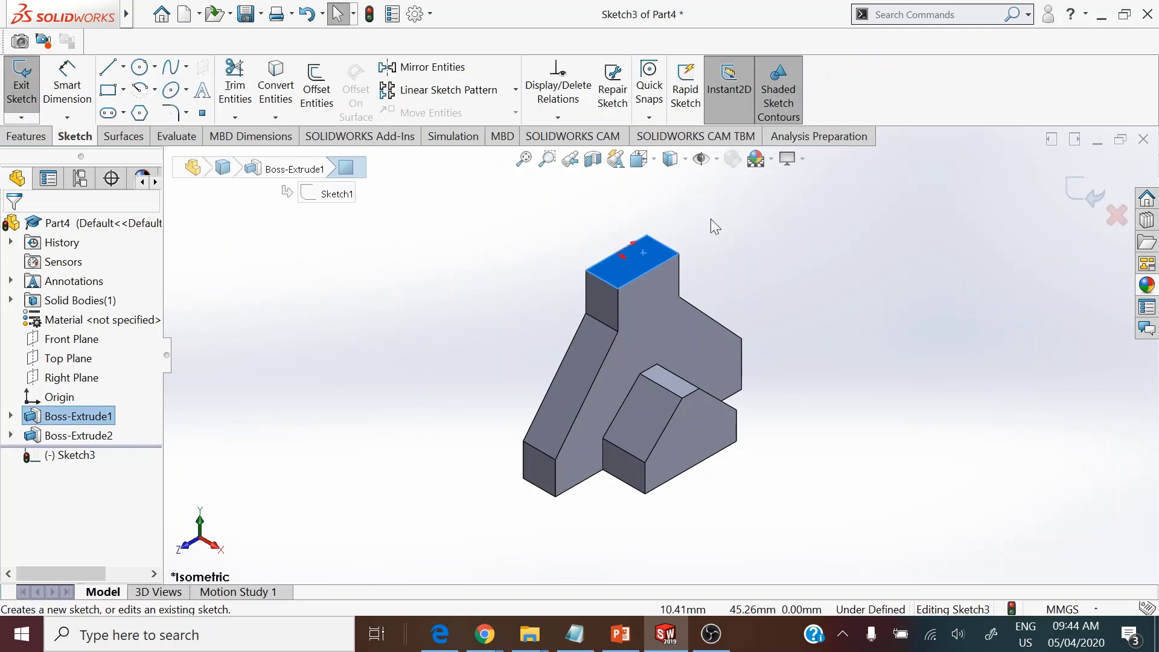
pyautogui.click(641, 159)
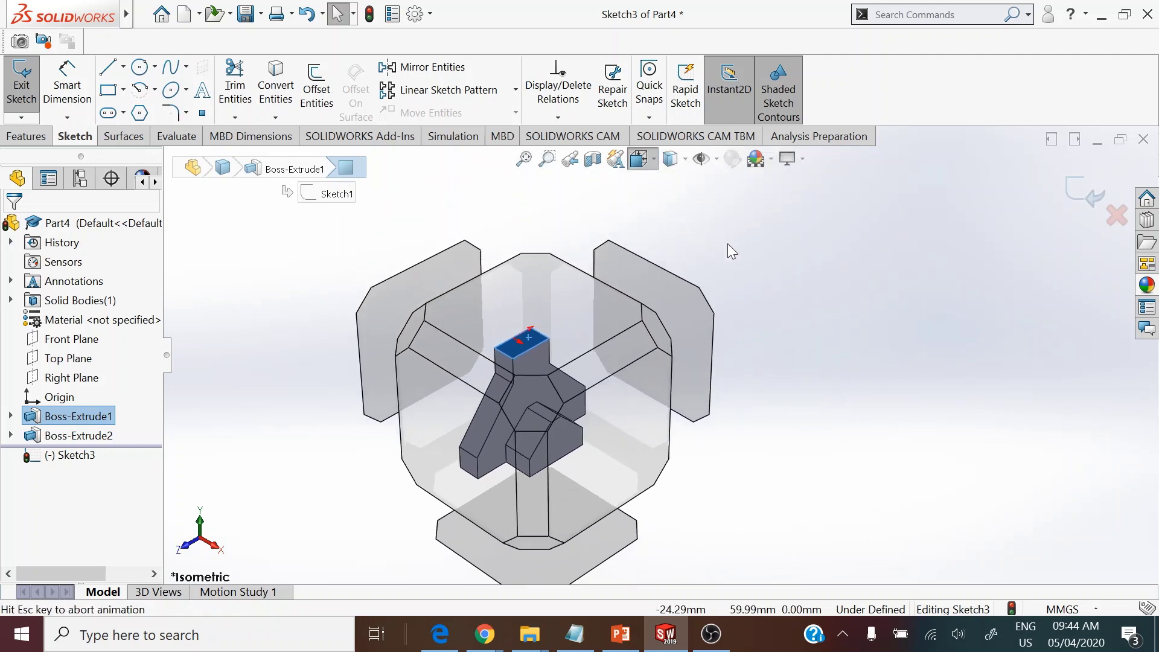
pyautogui.click(737, 257)
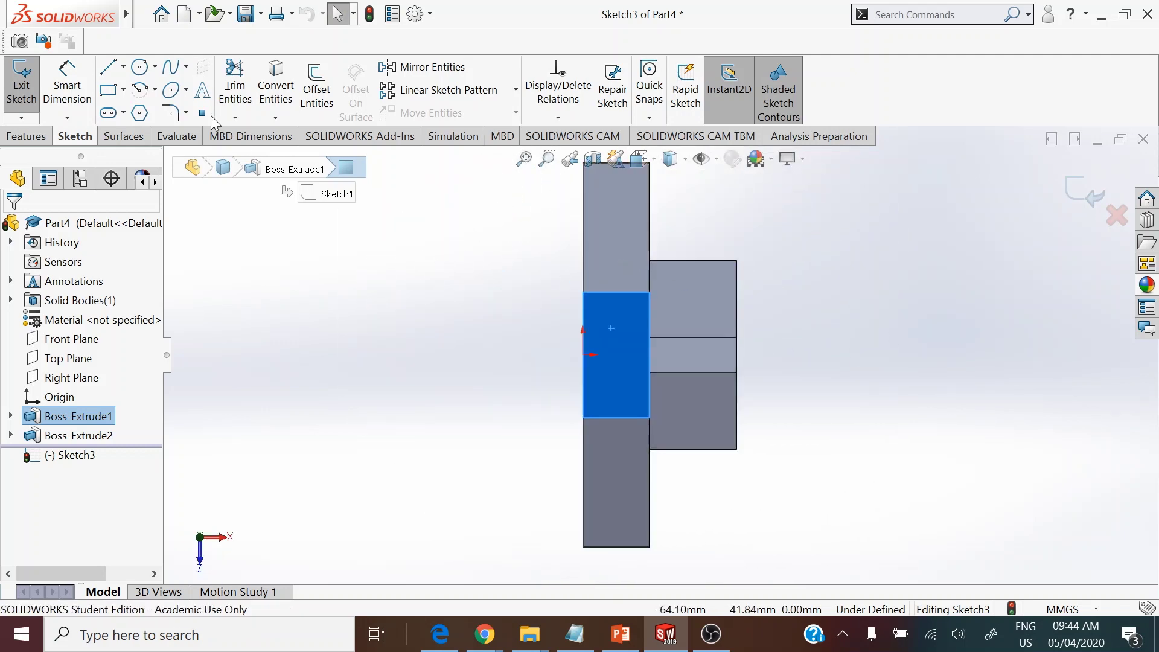
# Sketch a closed D-shaped profile outward from the top face's front edge, with lines about 32 and 31 mm long and an end arc of about 18 mm radius
pyautogui.click(109, 68)
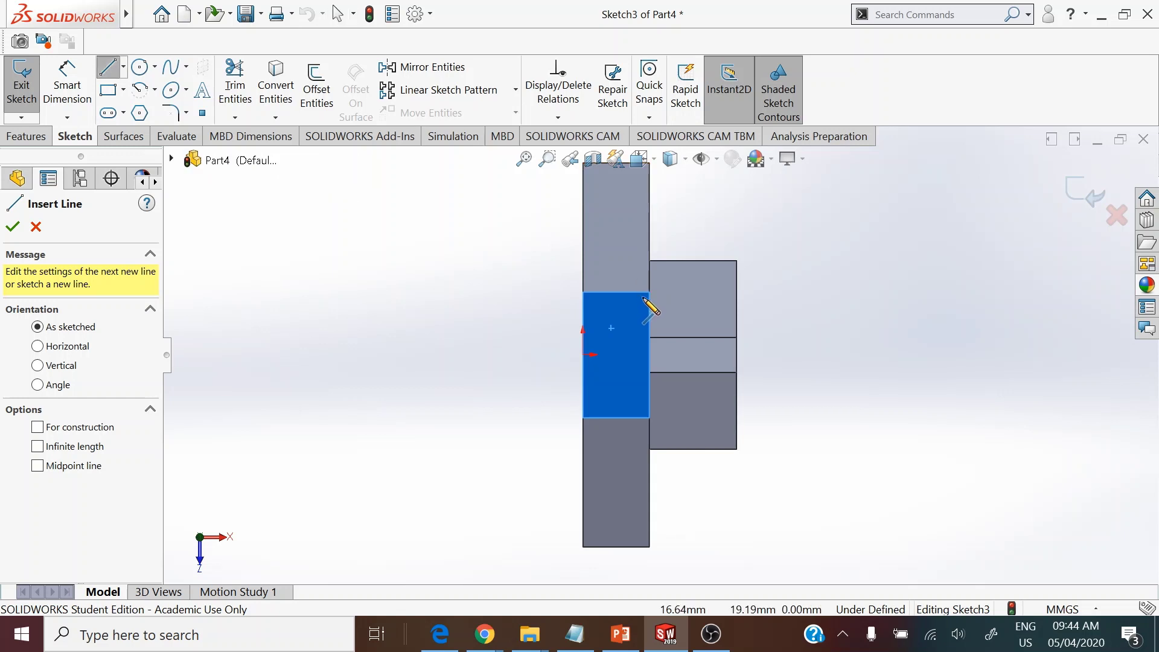
pyautogui.scroll(-2, 655, 297)
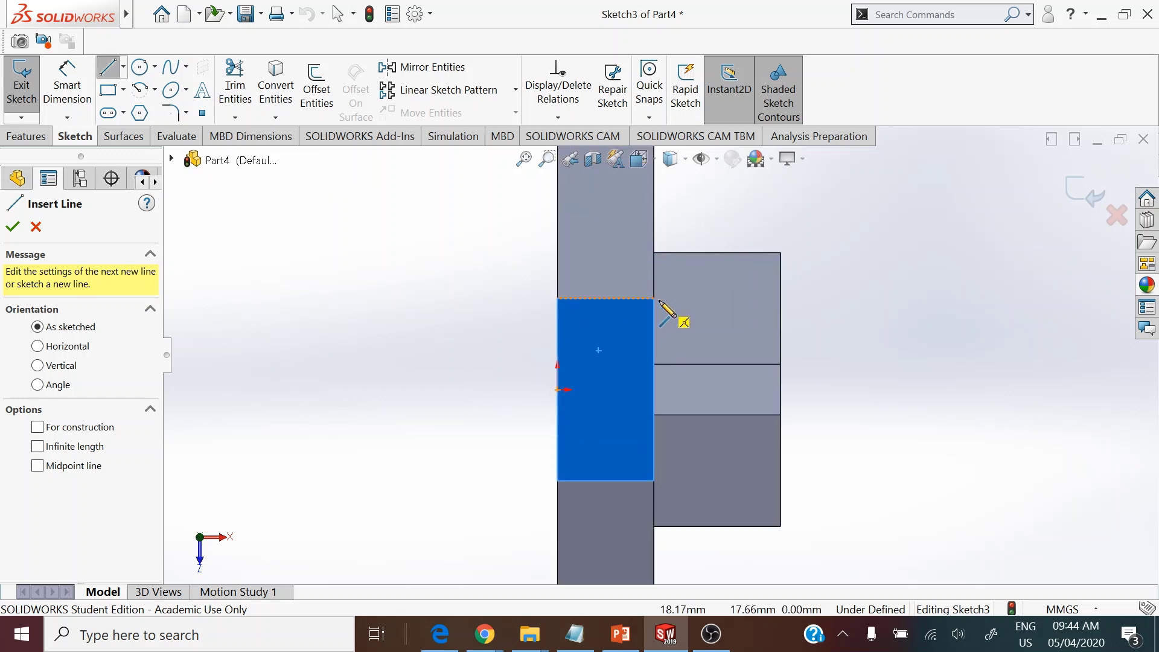
pyautogui.click(653, 299)
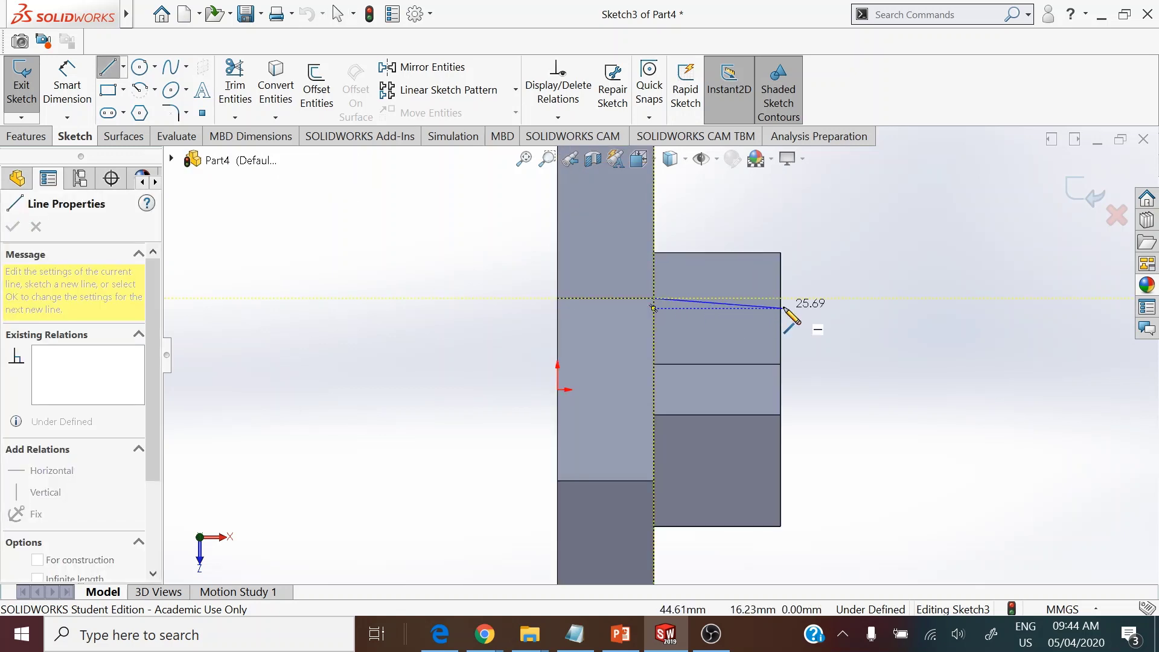
pyautogui.click(817, 298)
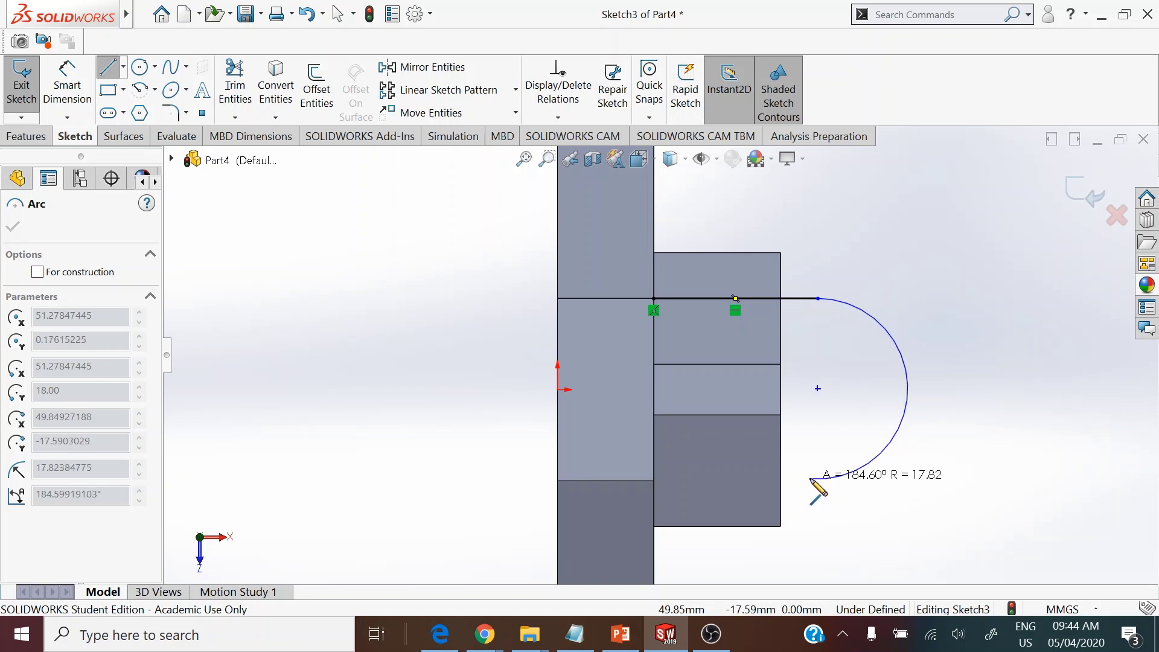
pyautogui.click(810, 479)
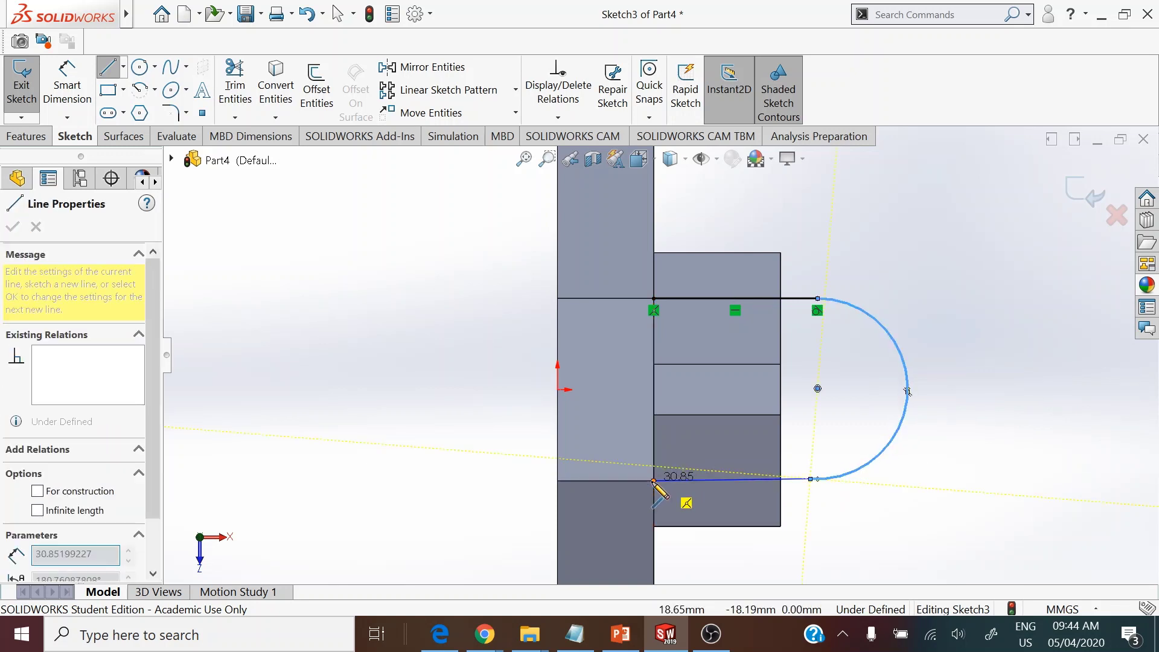
pyautogui.click(654, 481)
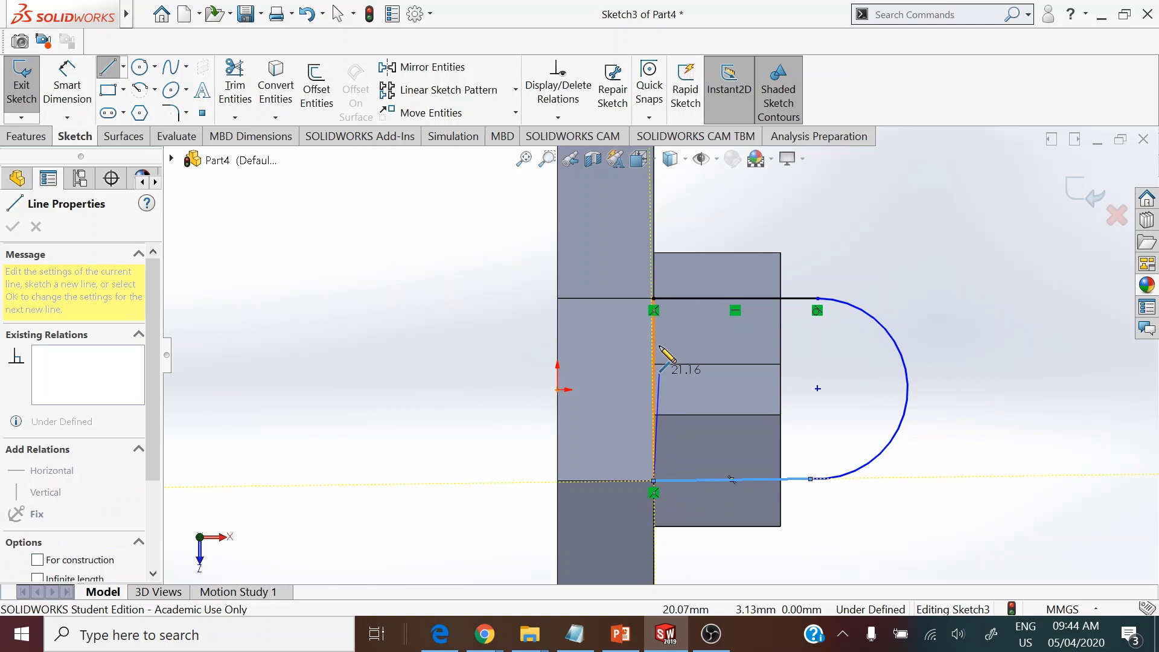
pyautogui.click(653, 298)
pyautogui.rightClick(344, 295)
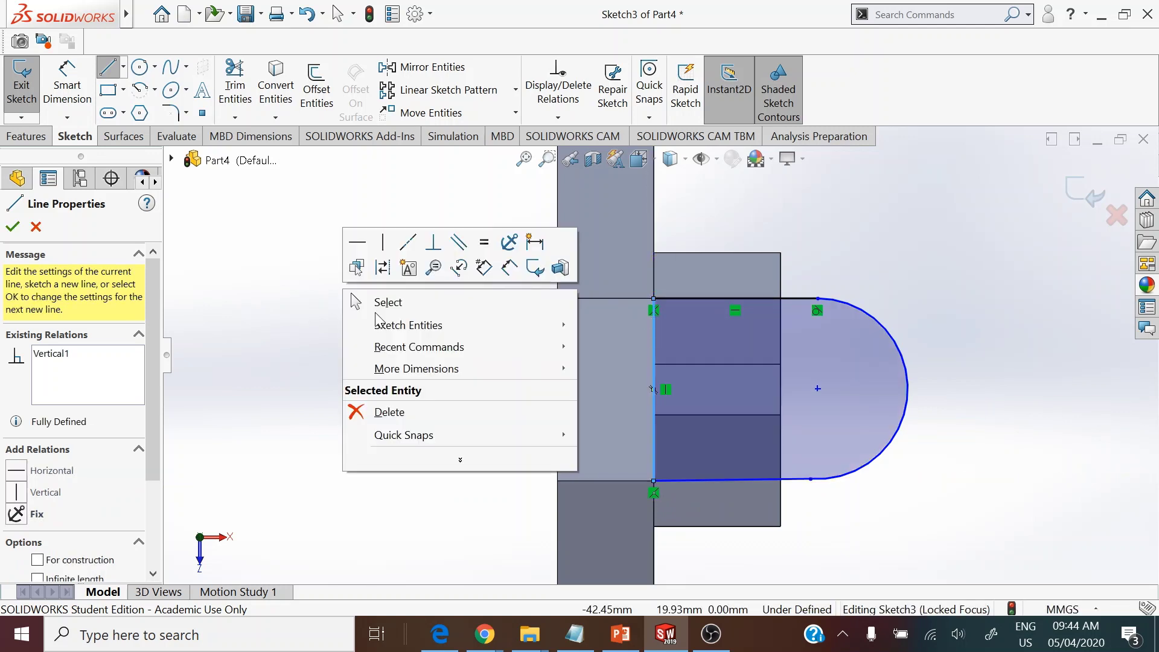
pyautogui.click(379, 303)
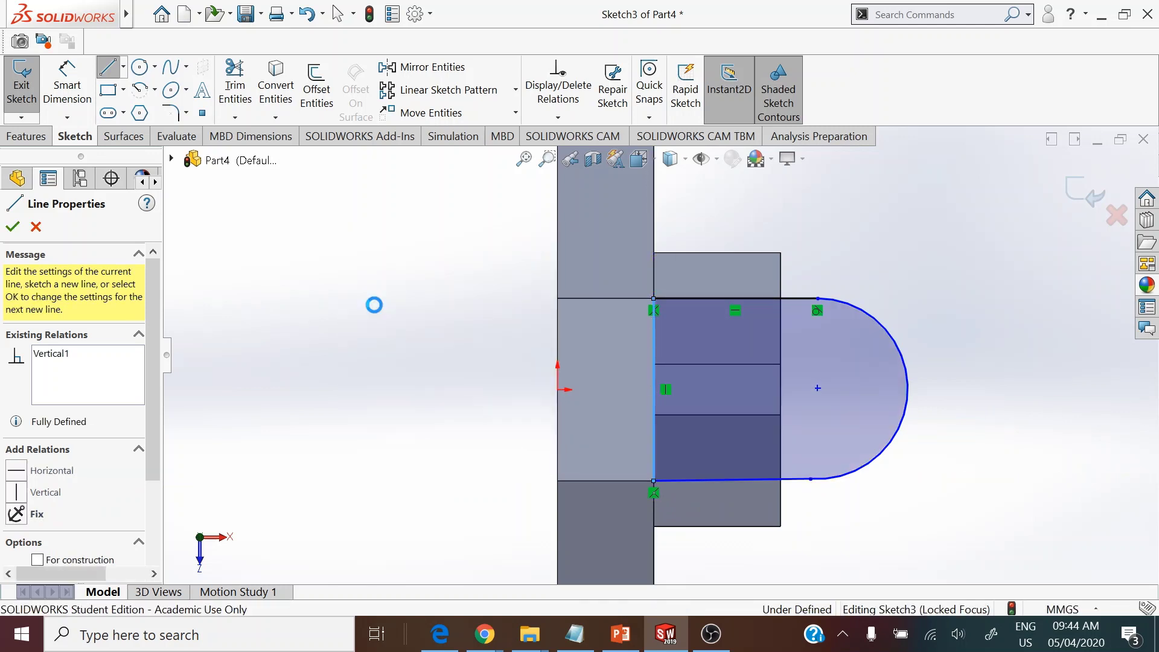
# Make the profile's slightly tilted lower line horizontal and tangent to the end arc
pyautogui.click(775, 482)
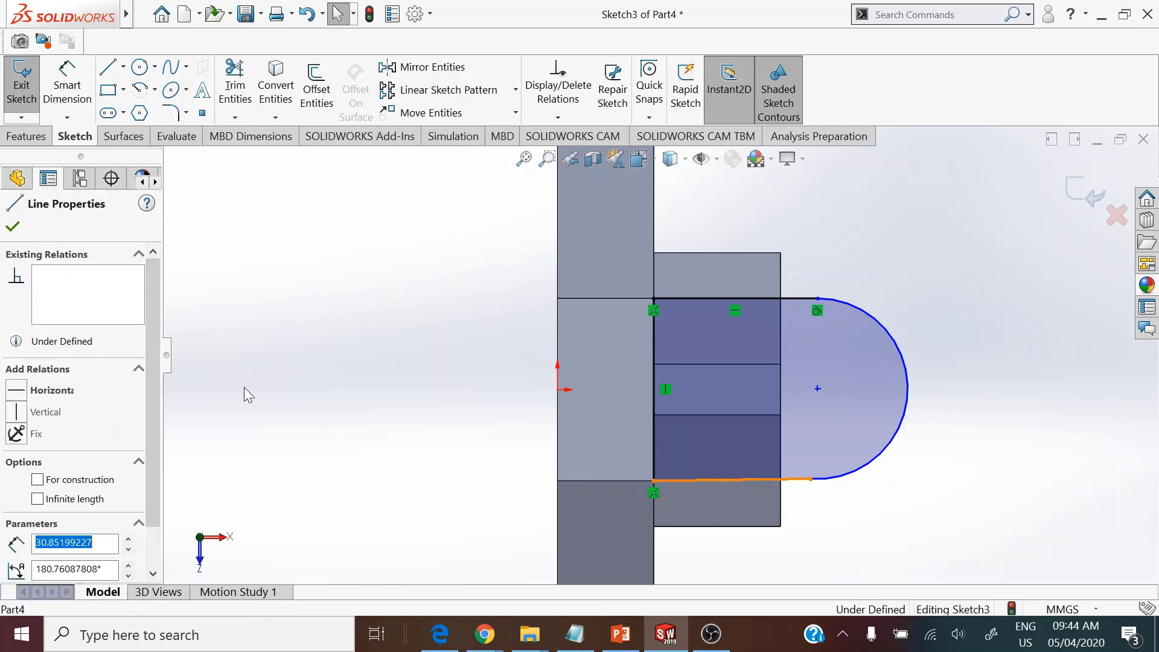
pyautogui.click(22, 397)
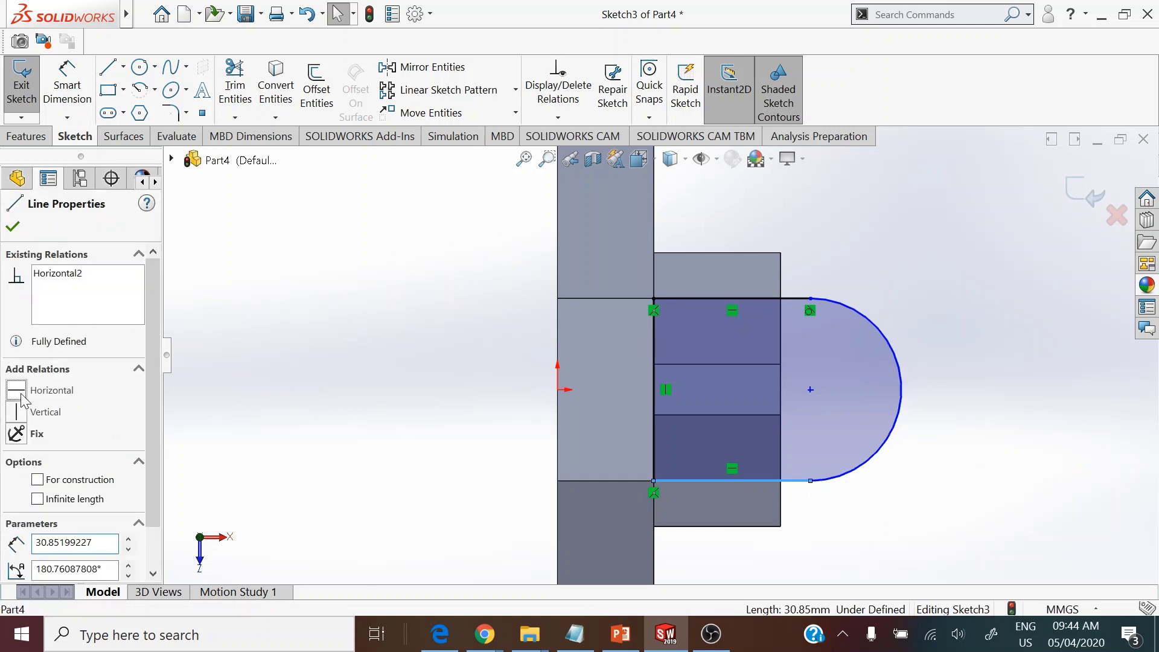
pyautogui.click(14, 227)
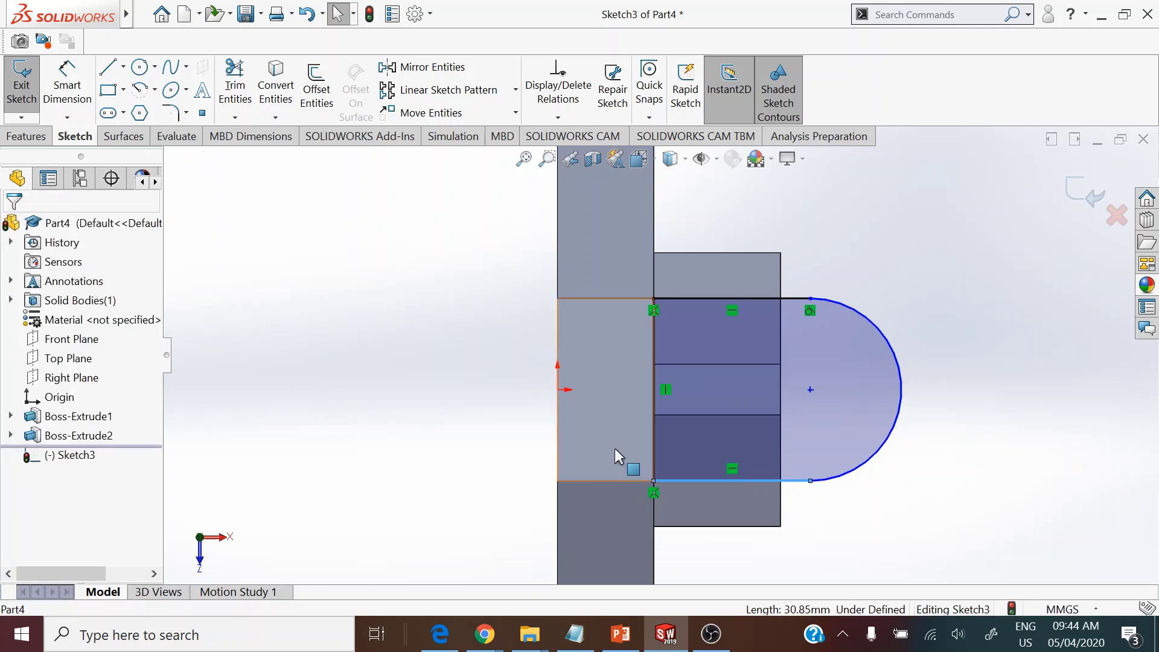
pyautogui.keyDown('ctrl'); pyautogui.click(826, 486); pyautogui.keyUp('ctrl')
pyautogui.click(17, 462)
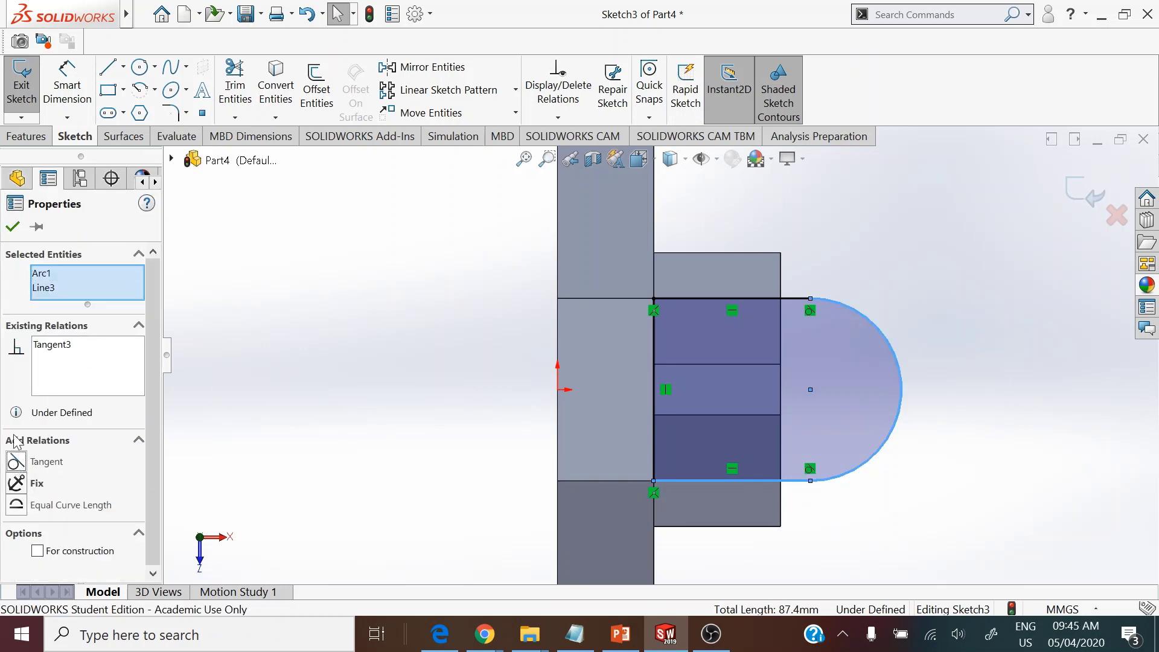
pyautogui.click(10, 226)
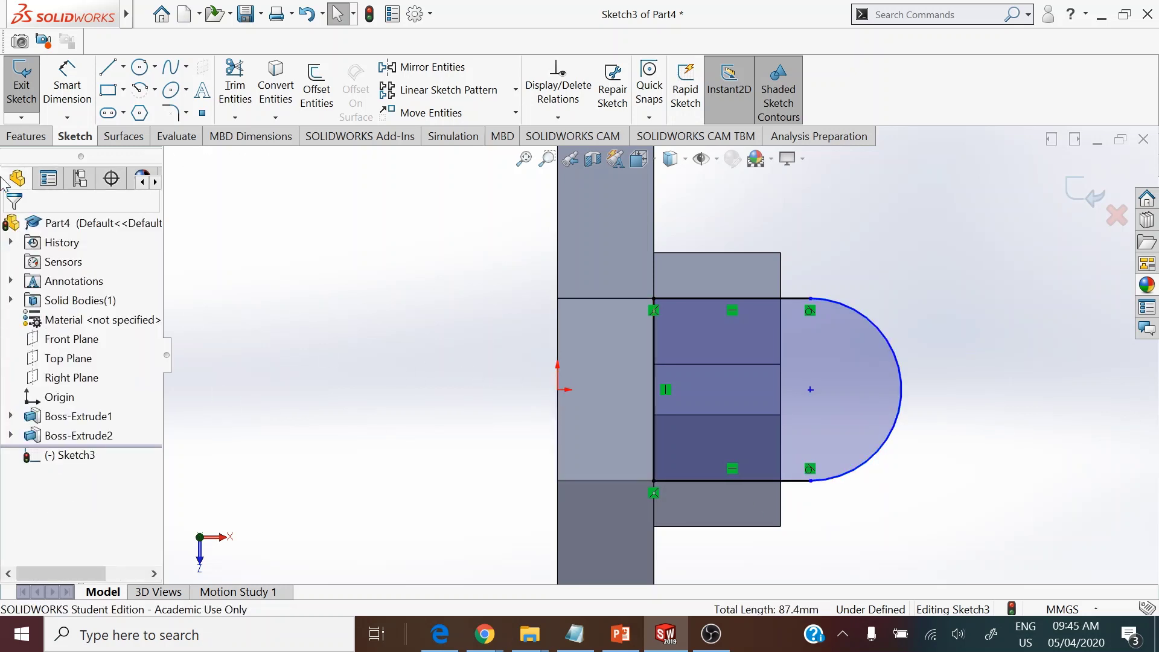
# Align the arc's centre point horizontally with the origin
pyautogui.click(810, 390)
pyautogui.keyDown('ctrl'); pyautogui.click(556, 389); pyautogui.keyUp('ctrl')
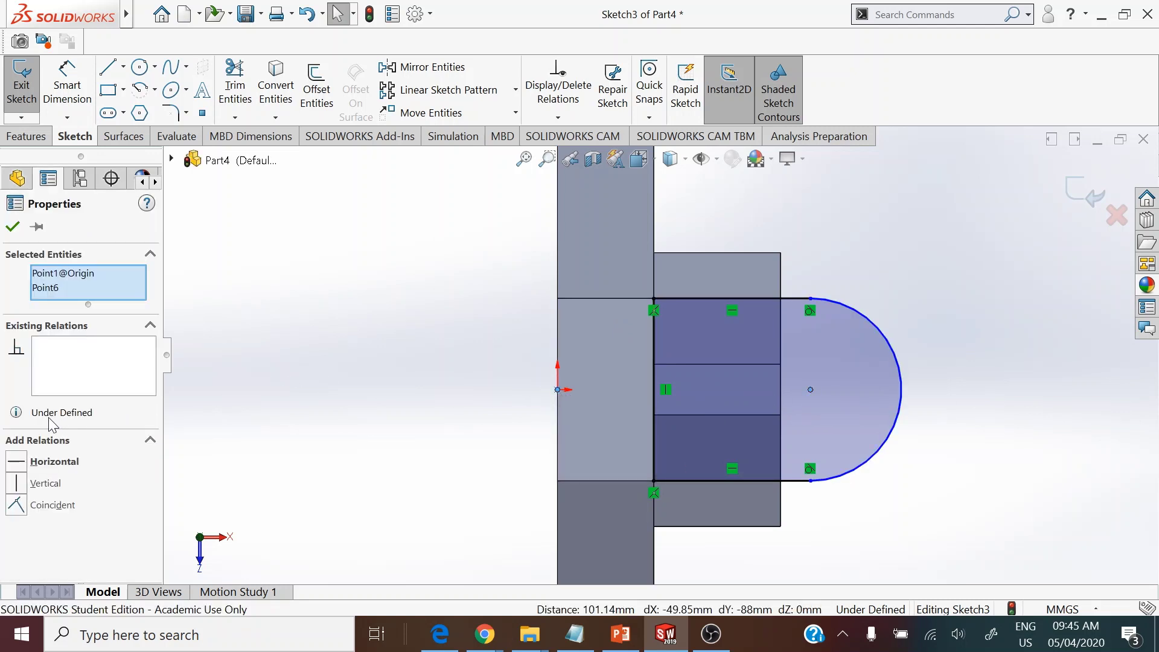
pyautogui.click(16, 463)
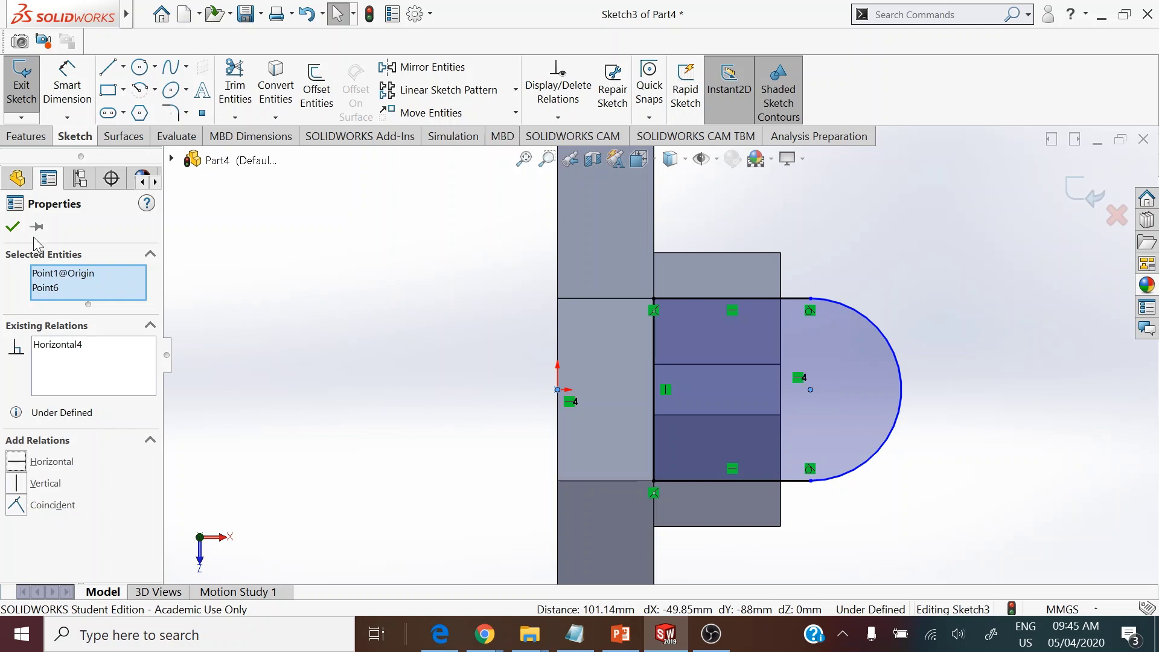
pyautogui.click(13, 226)
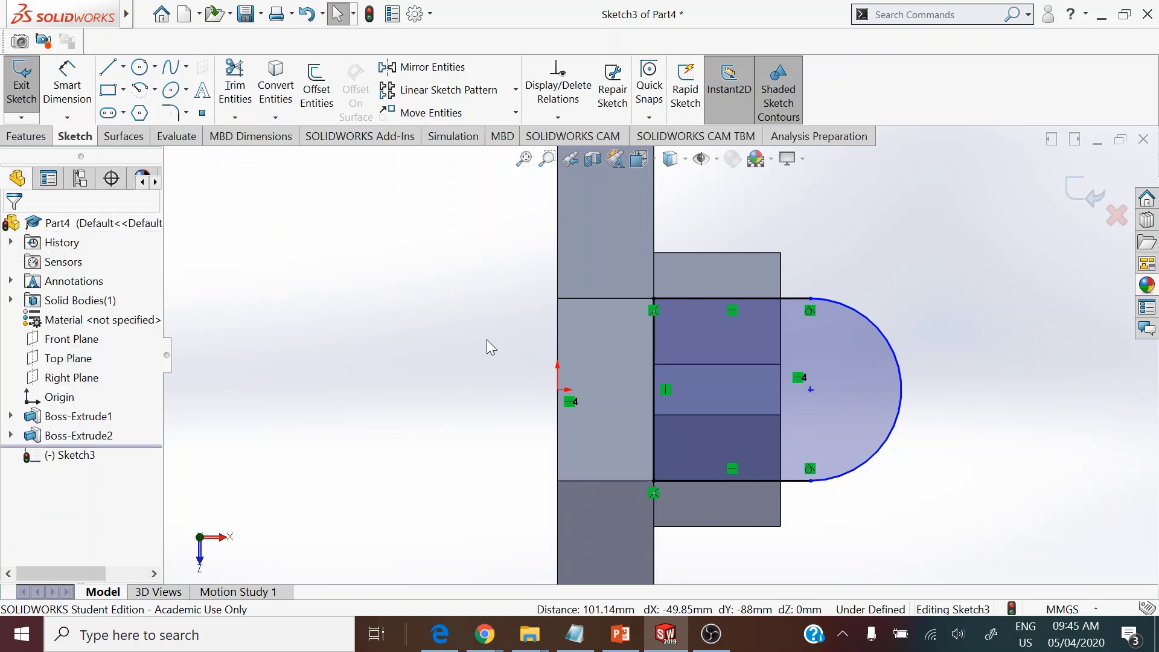
# Try to dimension the end arc's radius
pyautogui.click(67, 81)
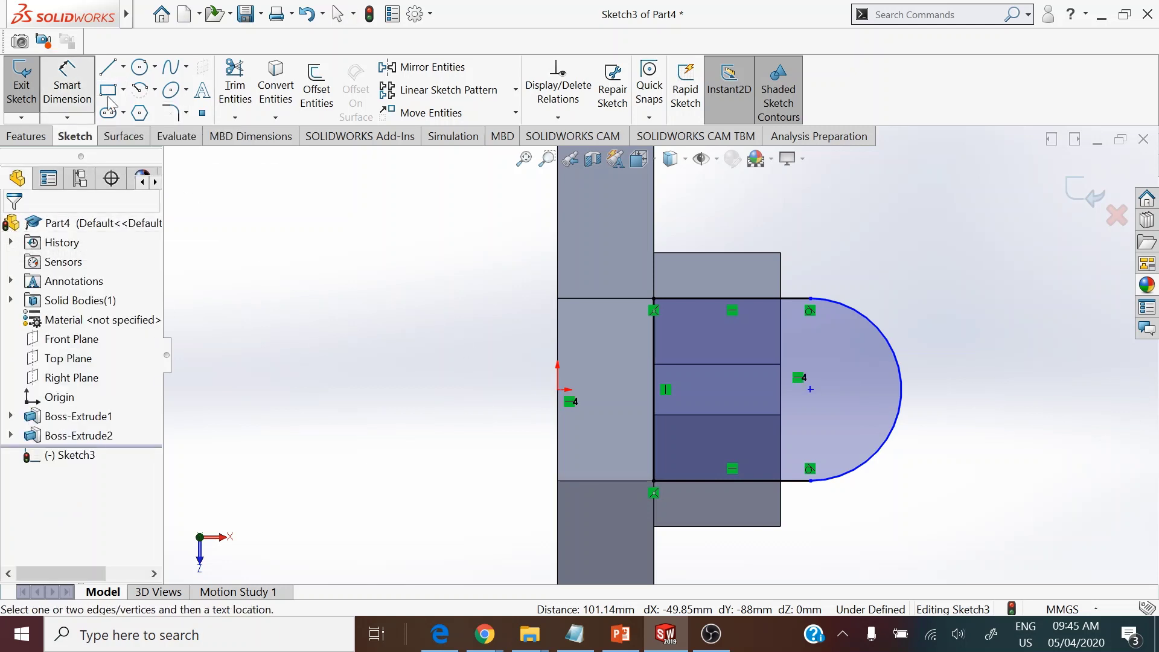
pyautogui.click(914, 415)
pyautogui.click(952, 462)
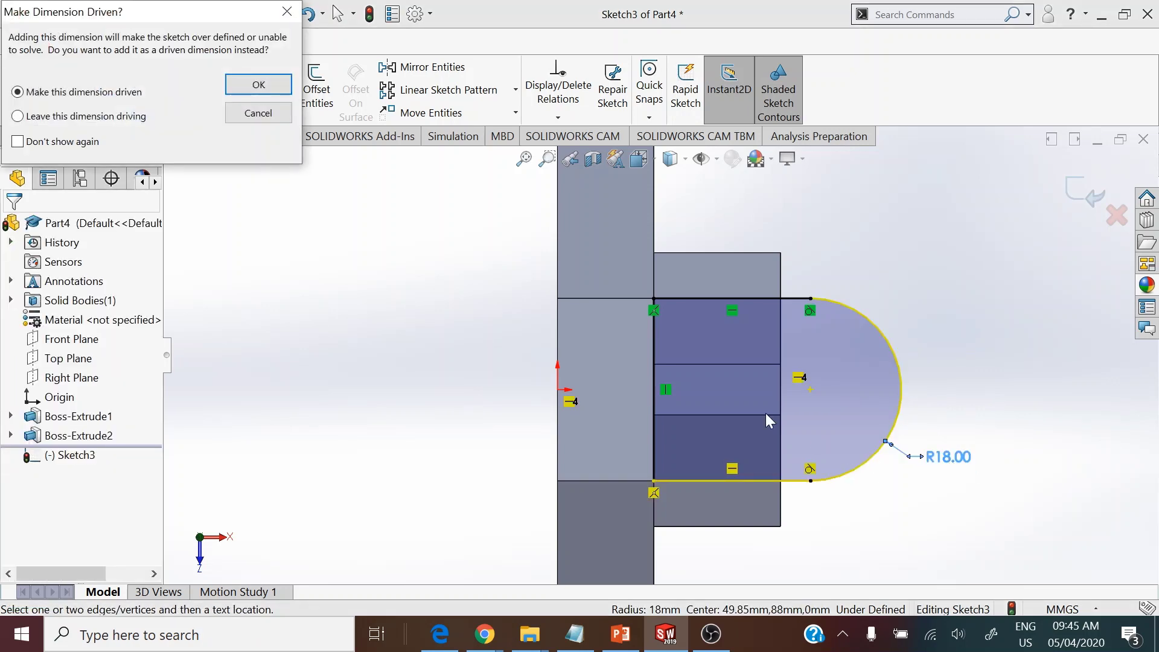
pyautogui.click(259, 114)
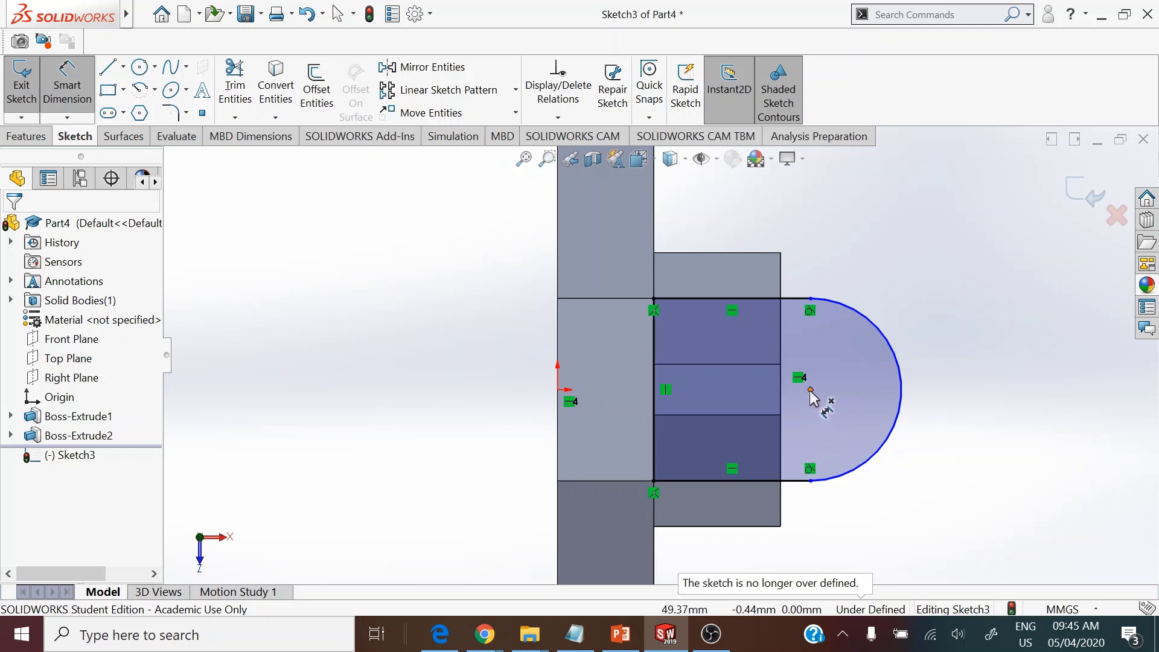
# Dimension the distance from the top face's back edge to the arc's centre to 32 mm
pyautogui.click(779, 410)
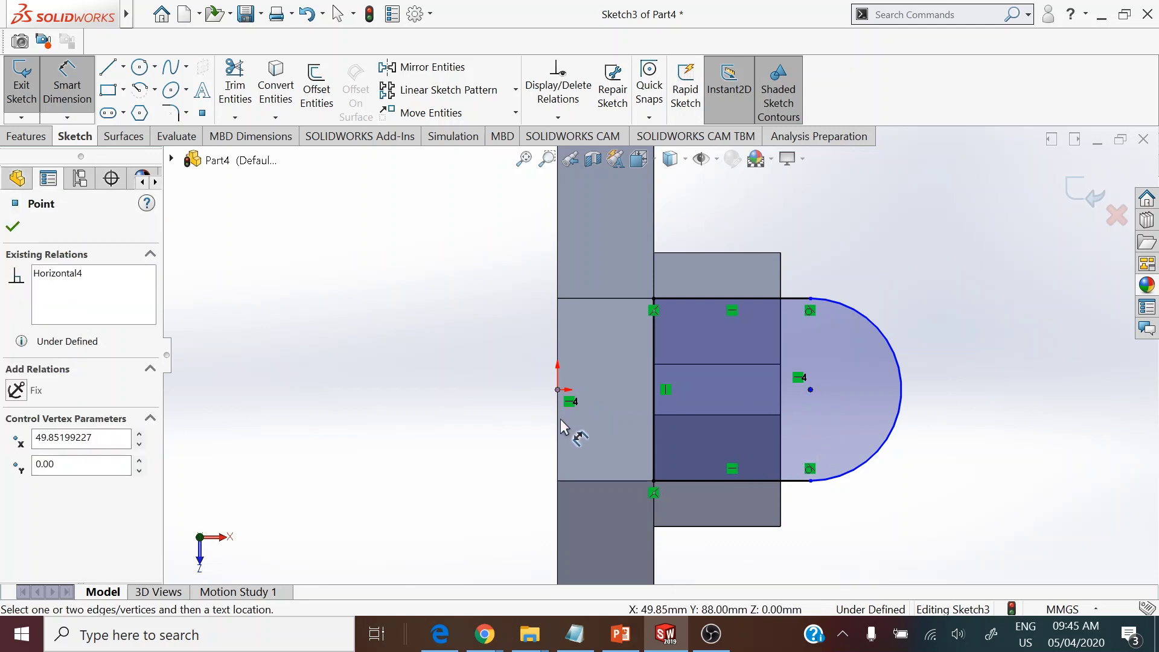
pyautogui.click(559, 429)
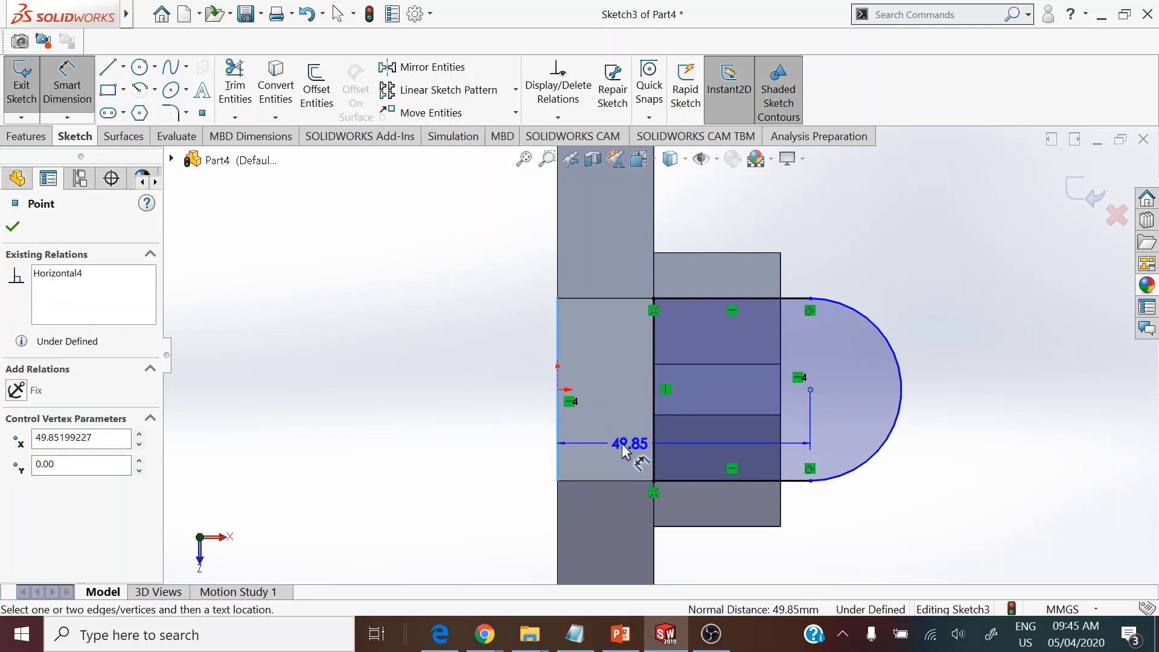
pyautogui.click(616, 448)
pyautogui.write('32')
pyautogui.press('Return')
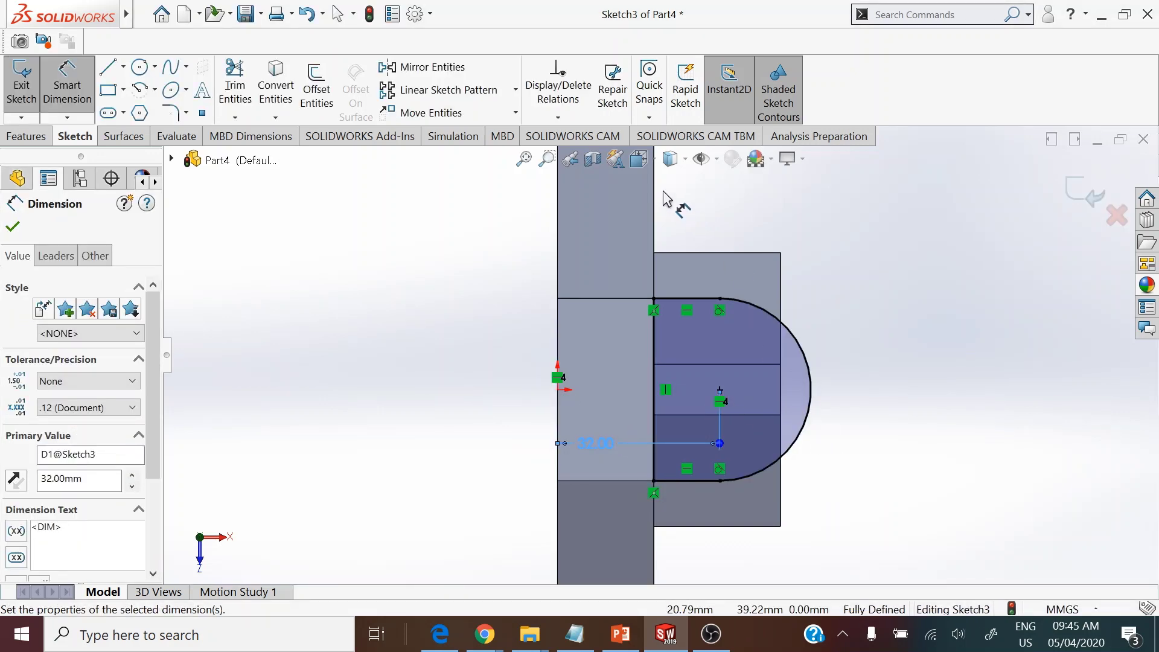
pyautogui.hotkey('ctrl', '8')
pyautogui.click(639, 159)
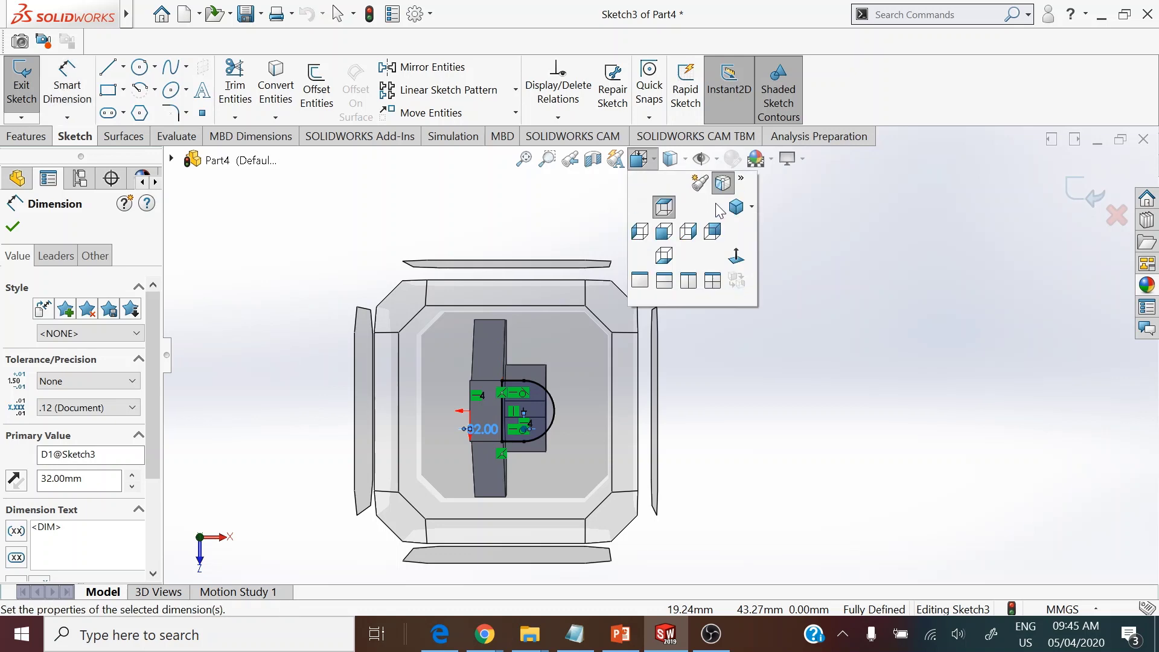
pyautogui.click(735, 212)
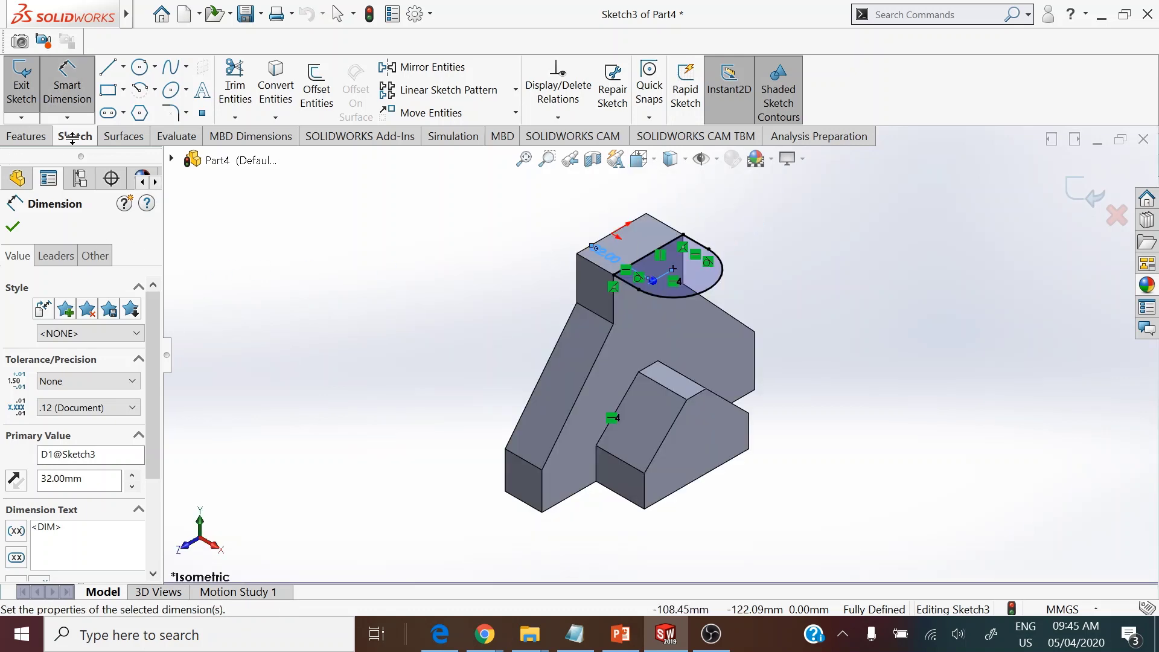
# Extrude the rounded profile 22 mm downward from the top face, merged with the existing body
pyautogui.click(27, 136)
pyautogui.click(35, 92)
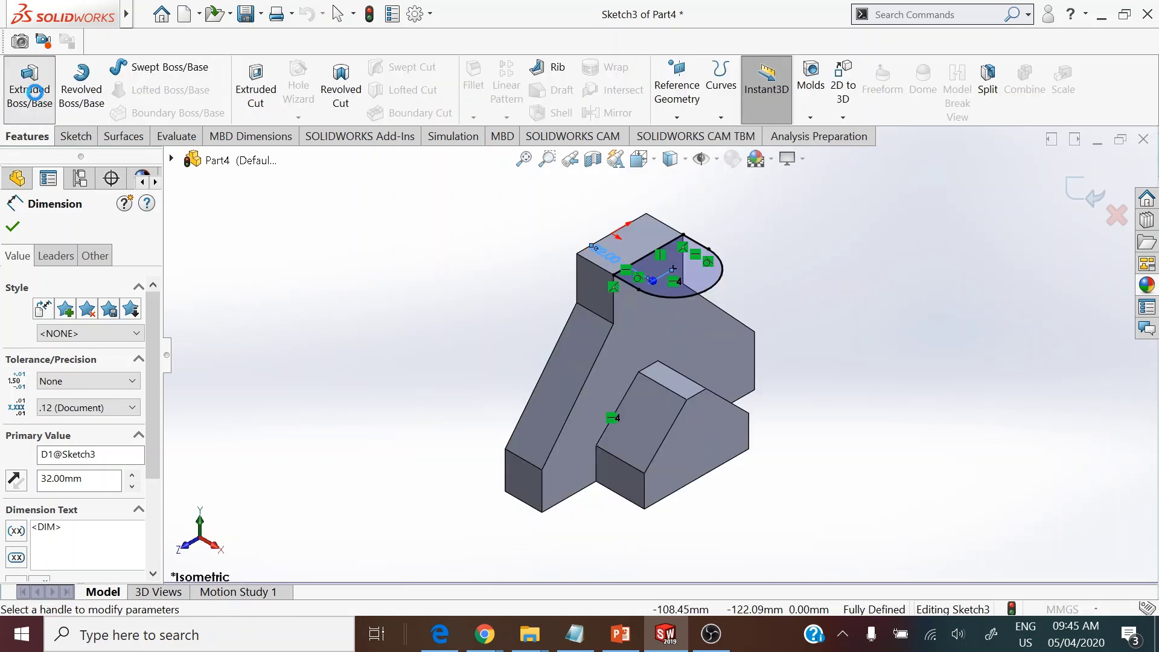
pyautogui.click(14, 316)
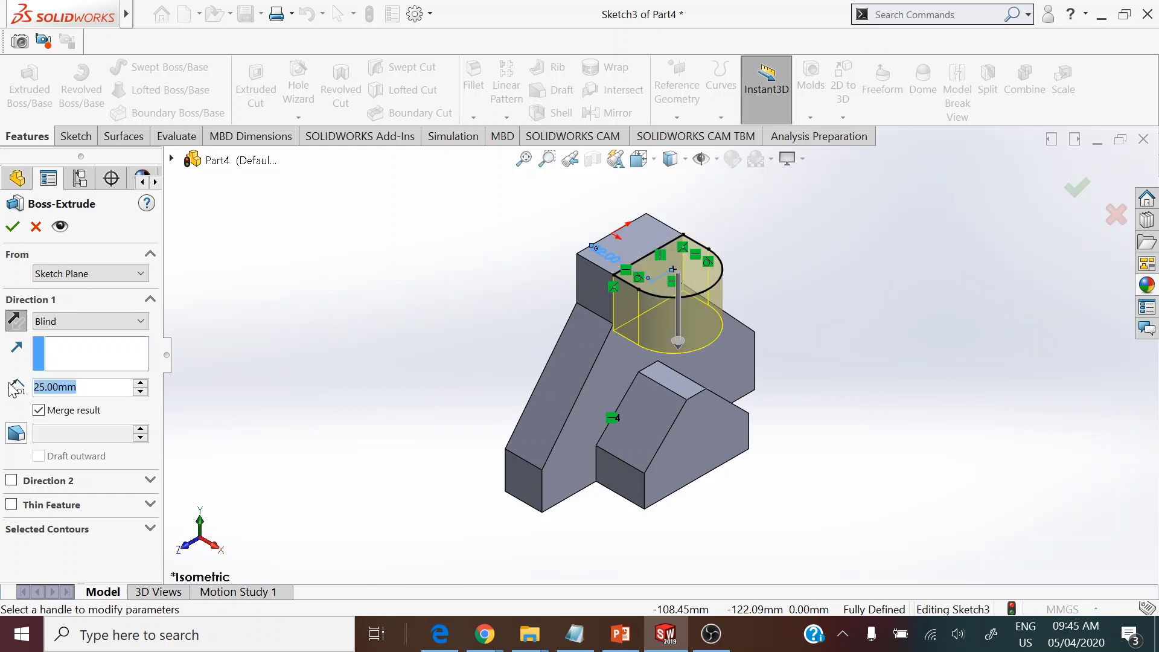
pyautogui.write('22')
pyautogui.press('Return')
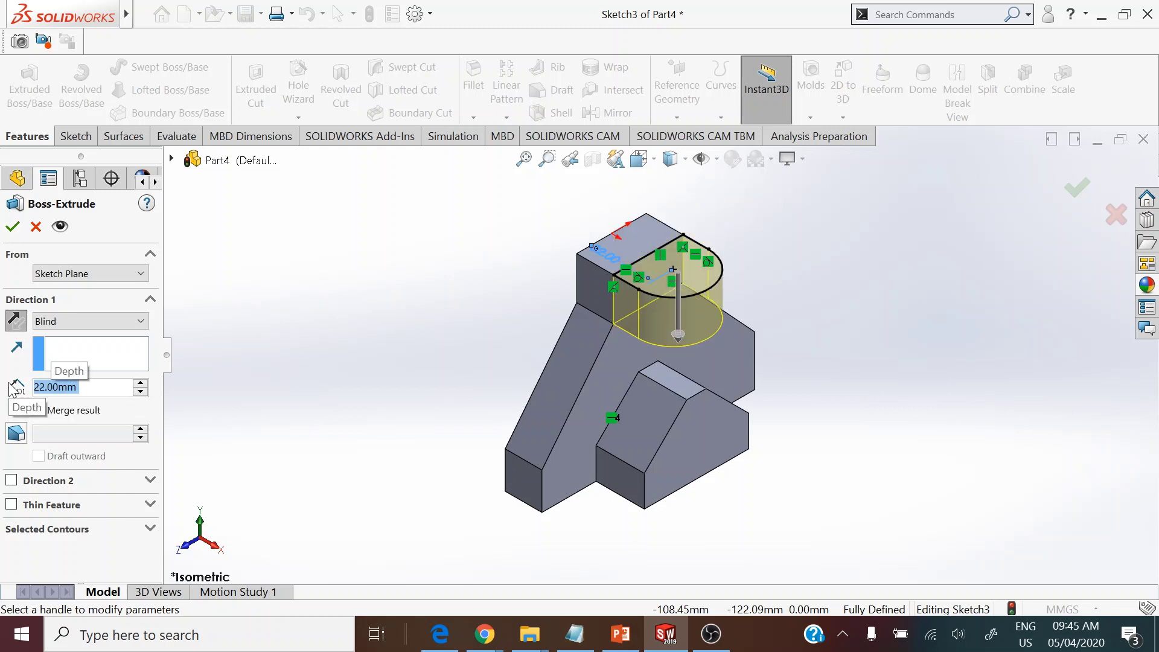
pyautogui.click(12, 228)
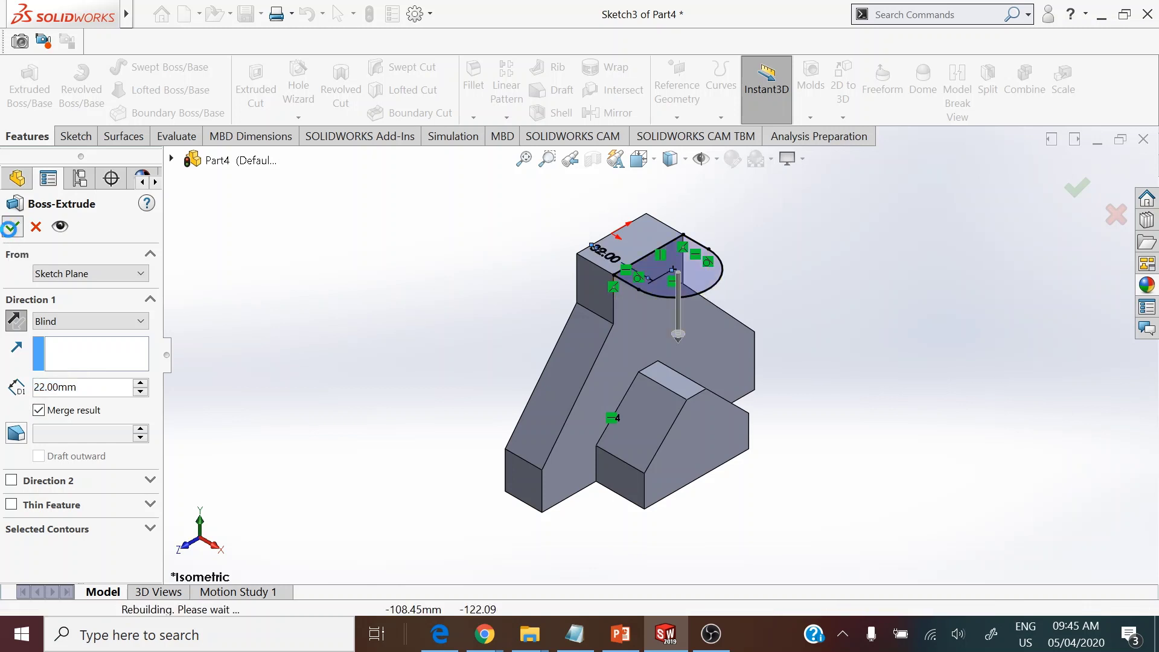
pyautogui.click(328, 254)
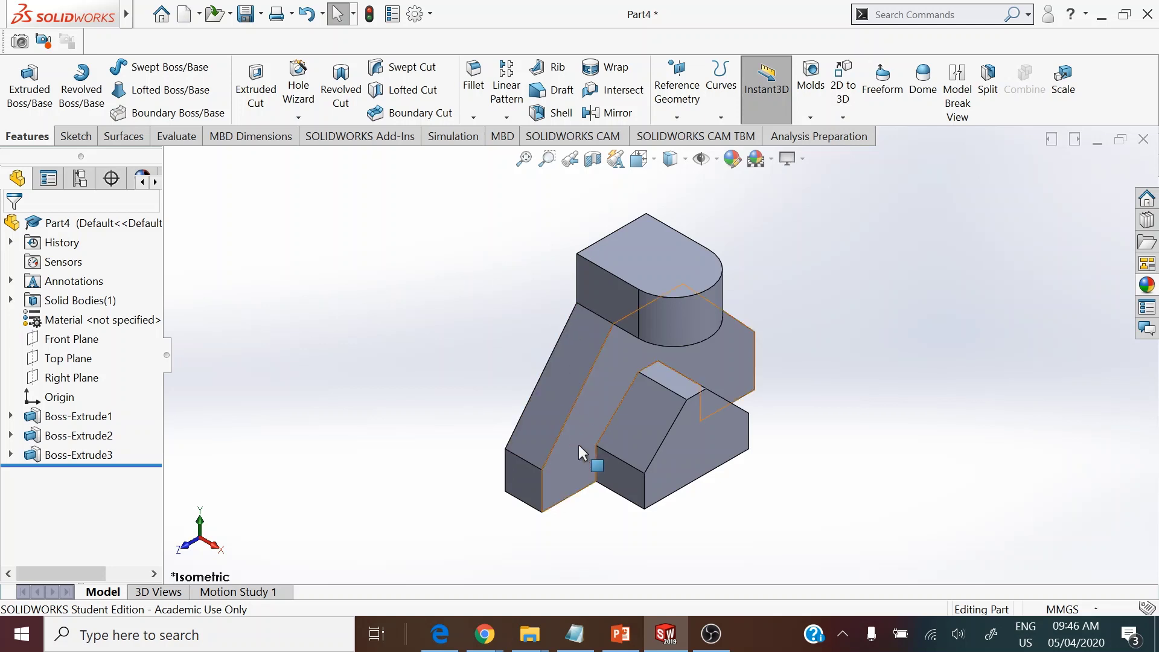
# Sketch a circle about 16 mm in diameter on the base's large front face, up and to the left of the six-sided boss
pyautogui.click(589, 407)
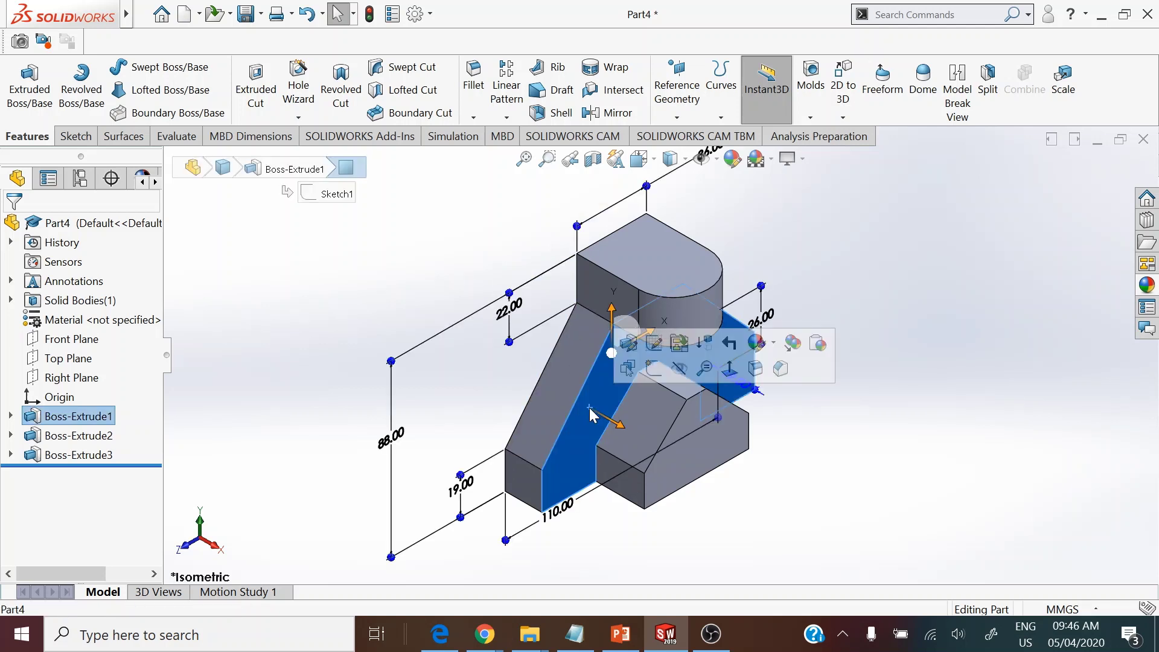
pyautogui.click(656, 375)
pyautogui.click(641, 159)
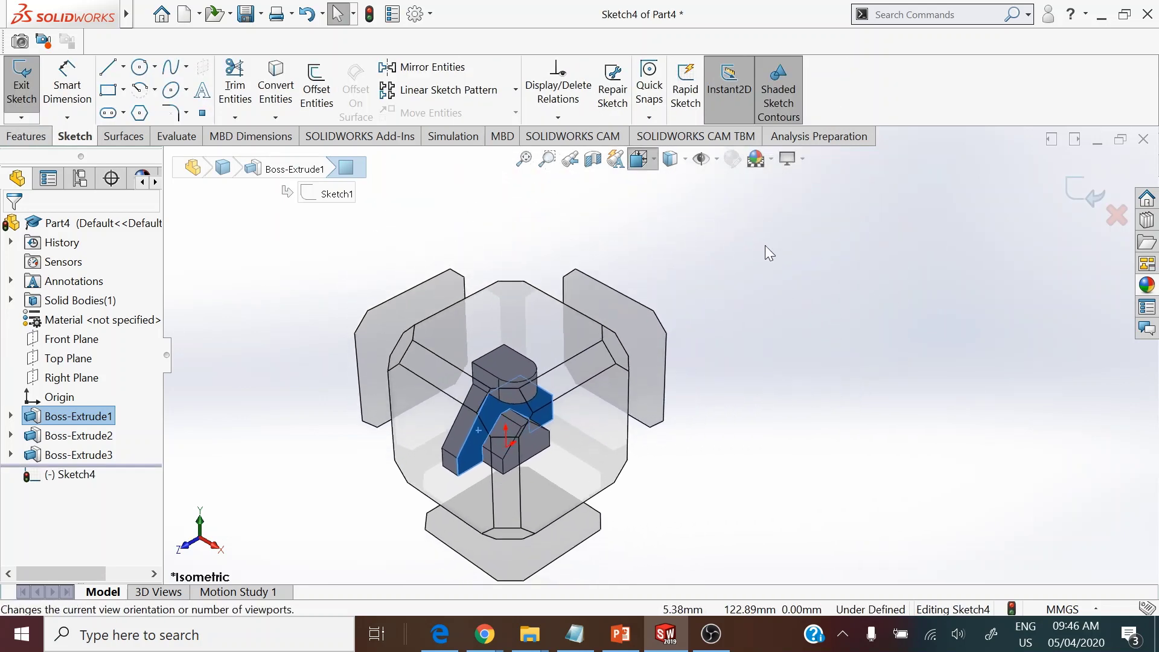
pyautogui.click(735, 252)
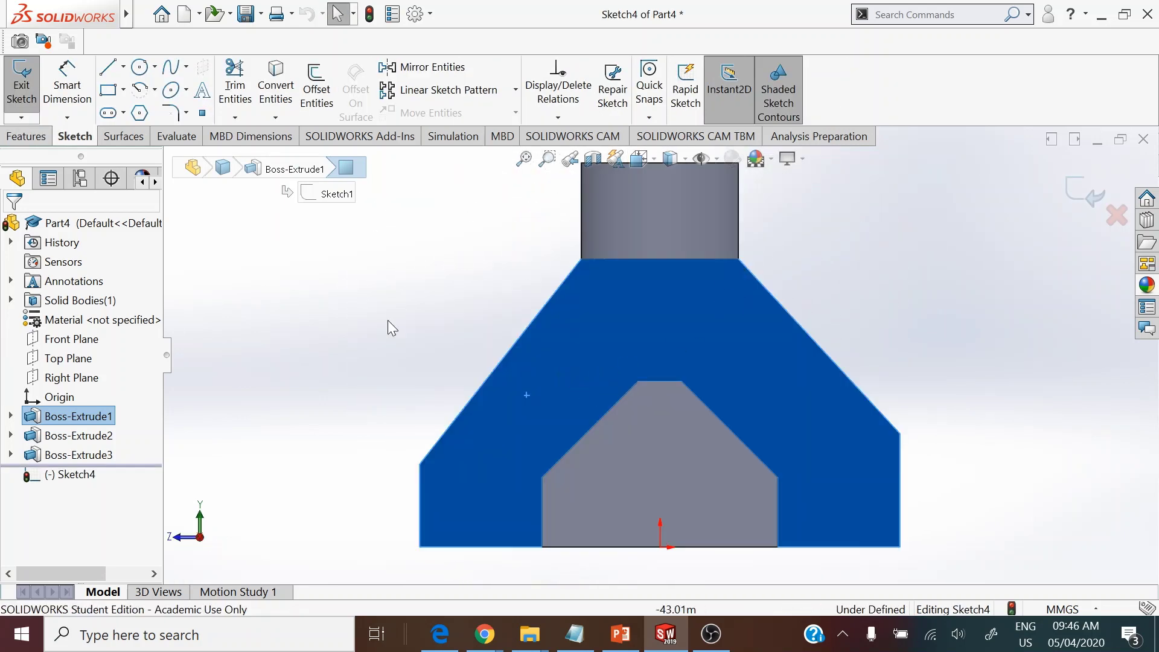
pyautogui.click(140, 67)
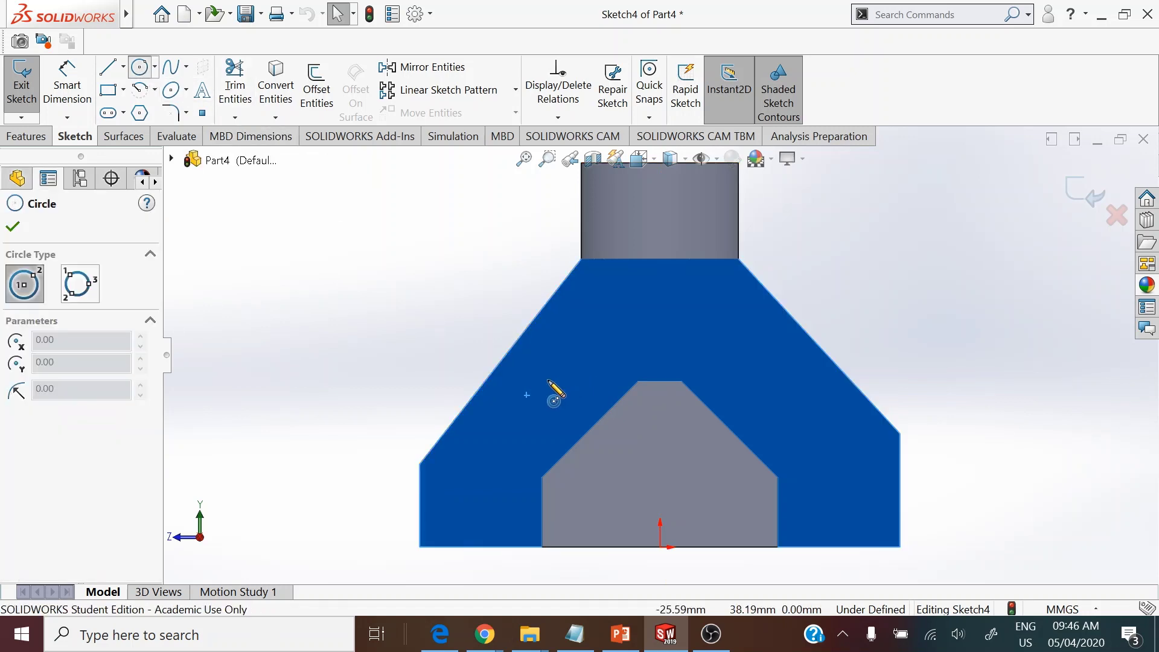
pyautogui.click(547, 380)
pyautogui.click(573, 358)
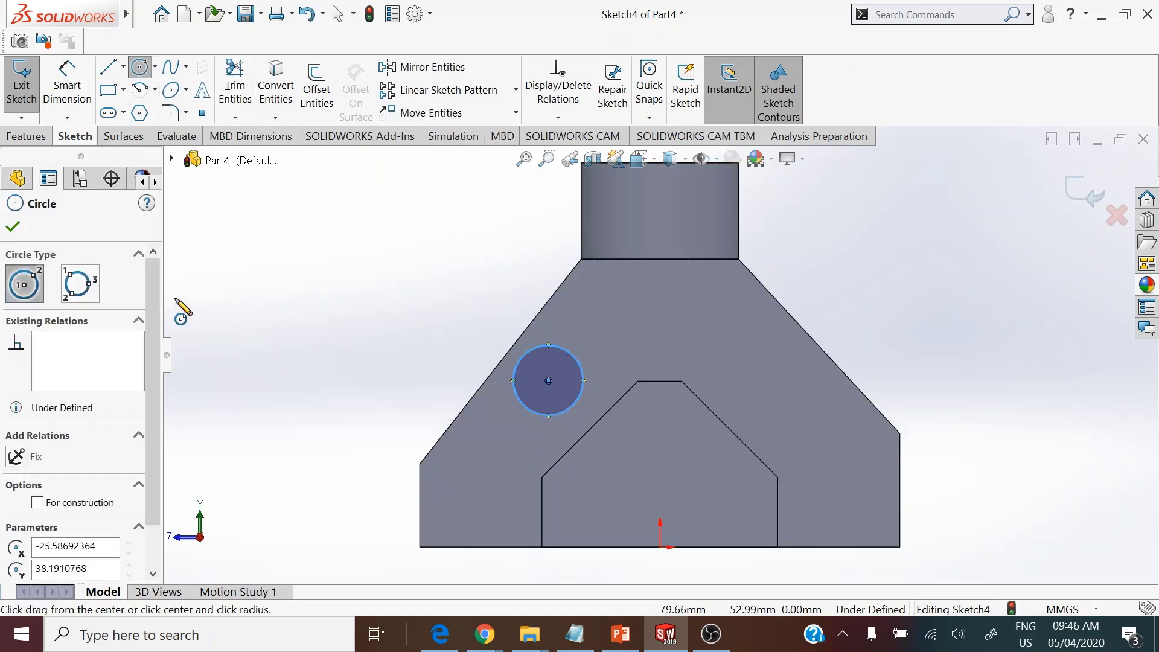
# Dimension the circle's diameter to 12 mm
pyautogui.click(65, 87)
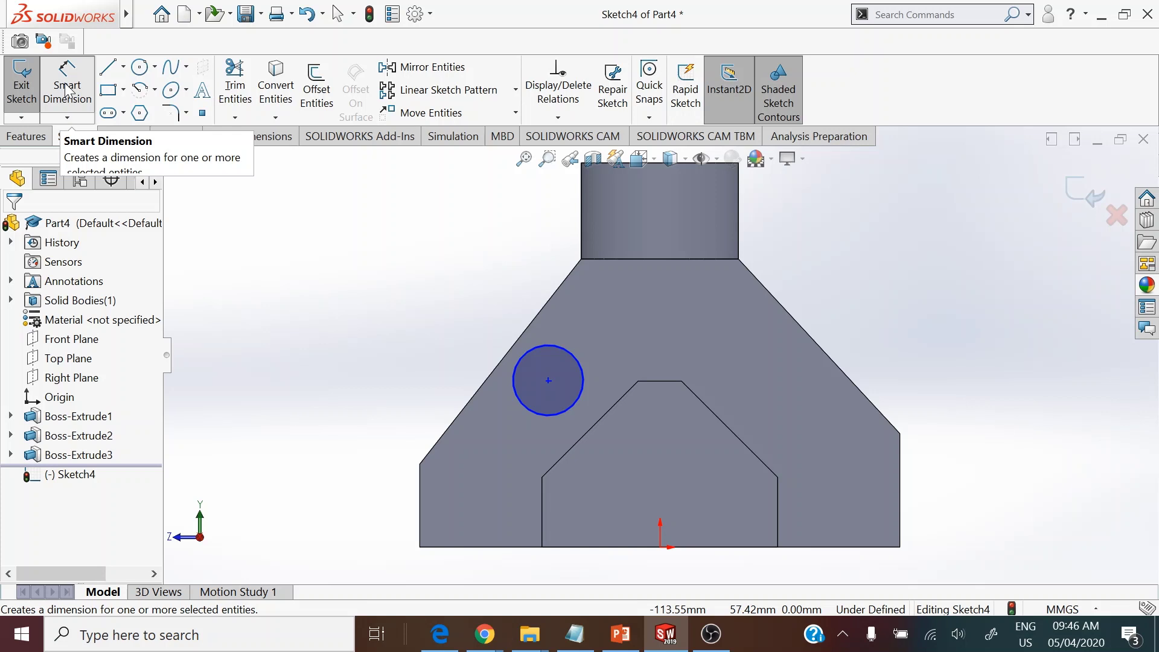
pyautogui.click(513, 361)
pyautogui.click(405, 324)
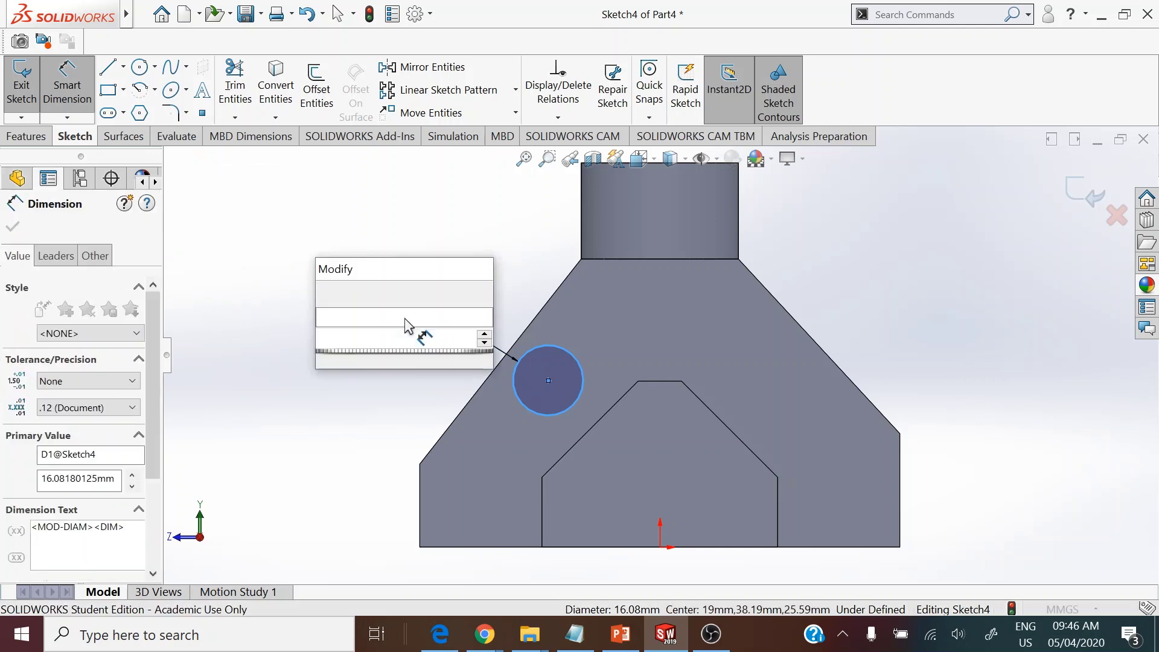
pyautogui.write('12')
pyautogui.press('Return')
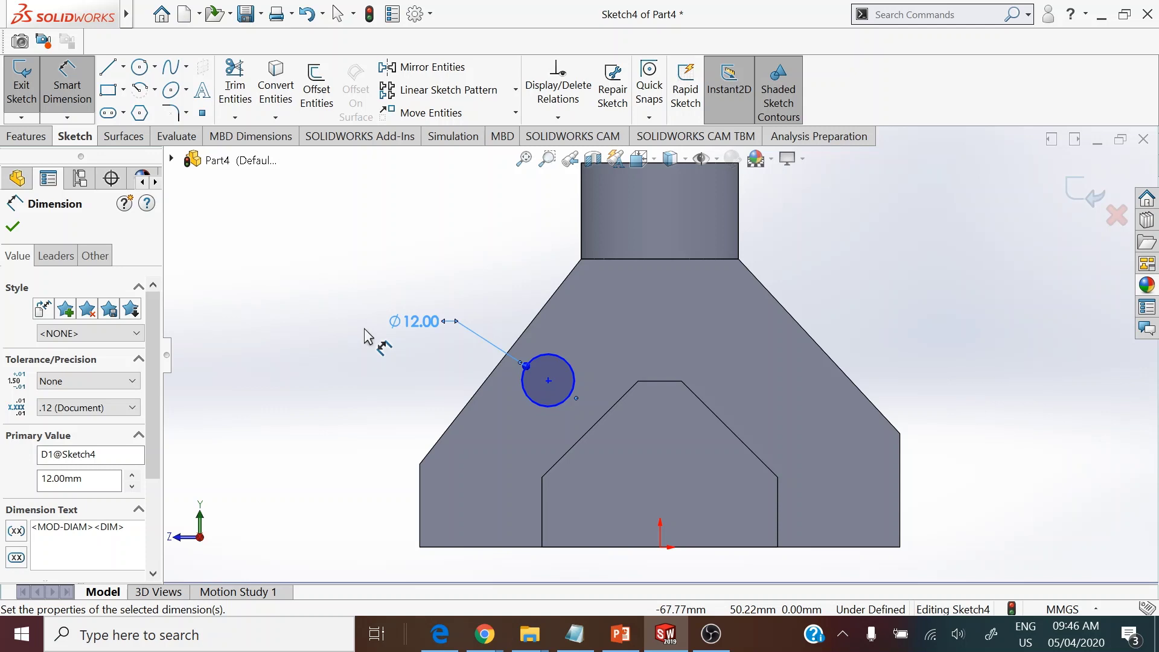
# Dimension the height of the circle's centre above the base's bottom edge to 46 mm
pyautogui.click(542, 403)
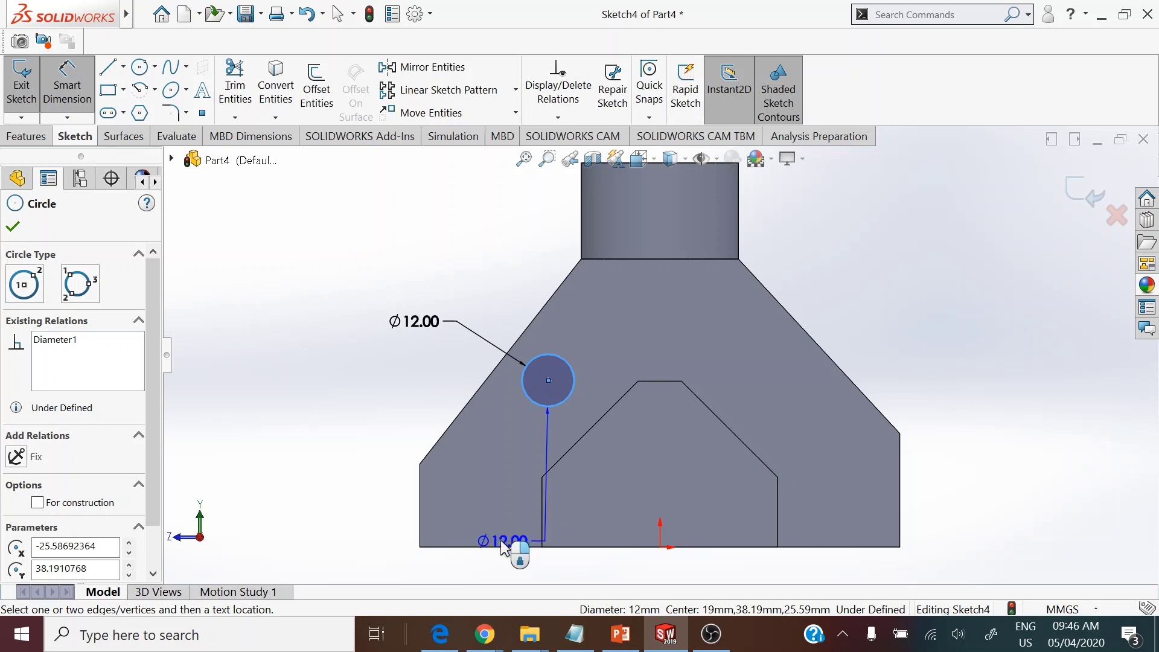
pyautogui.click(492, 546)
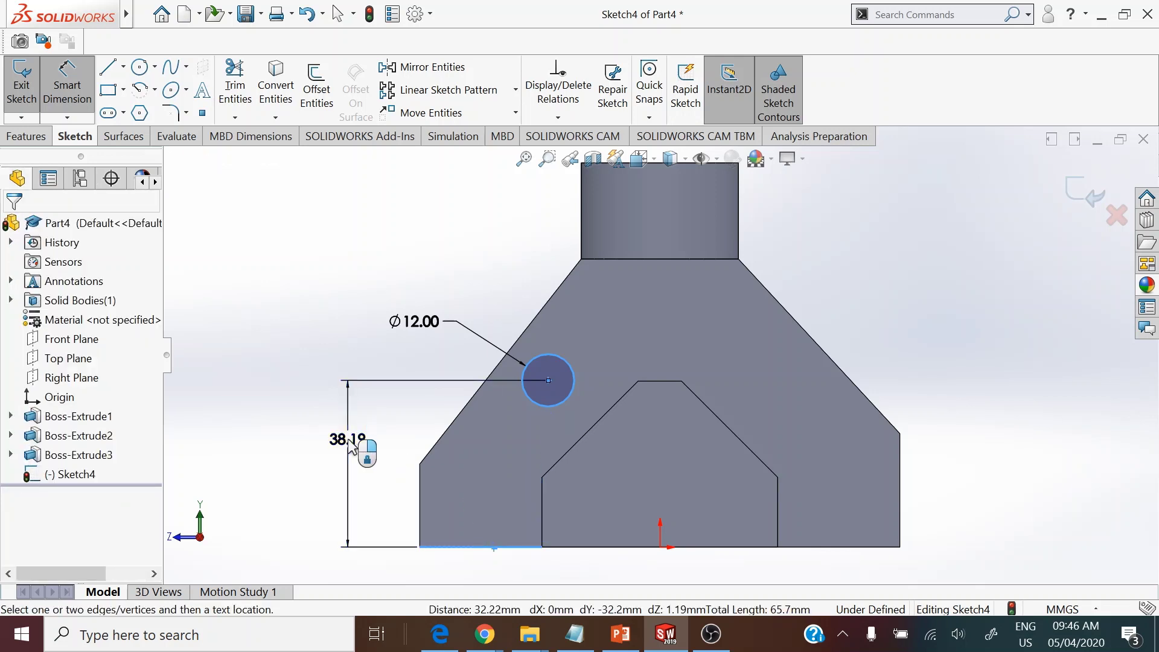
pyautogui.click(350, 446)
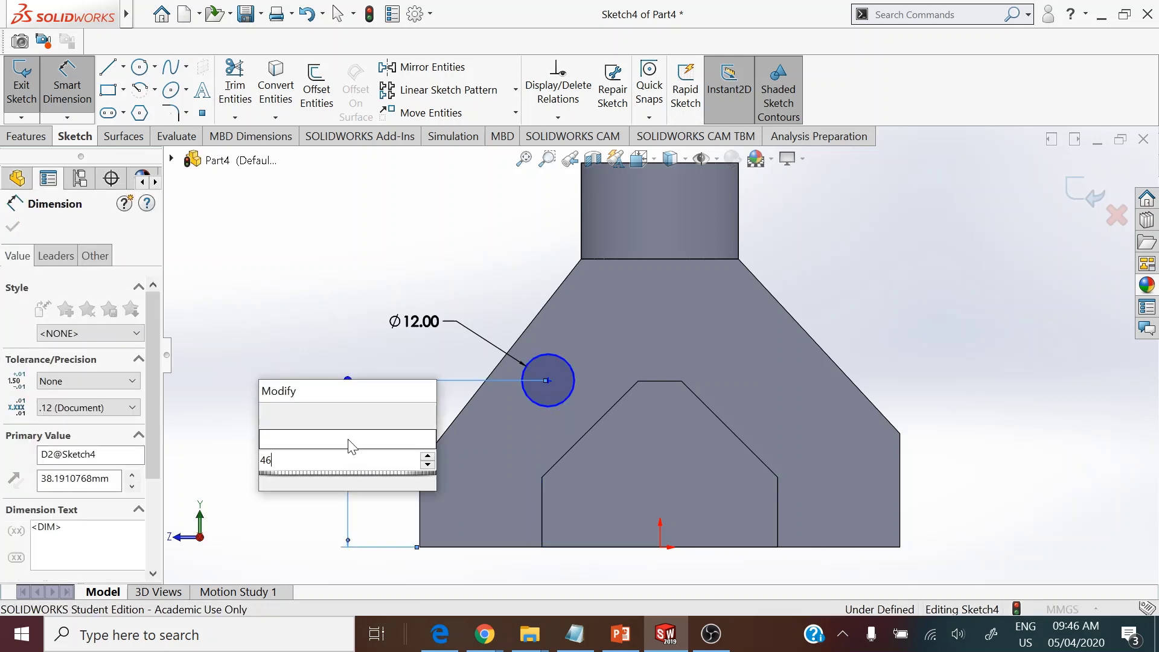
pyautogui.press('Return')
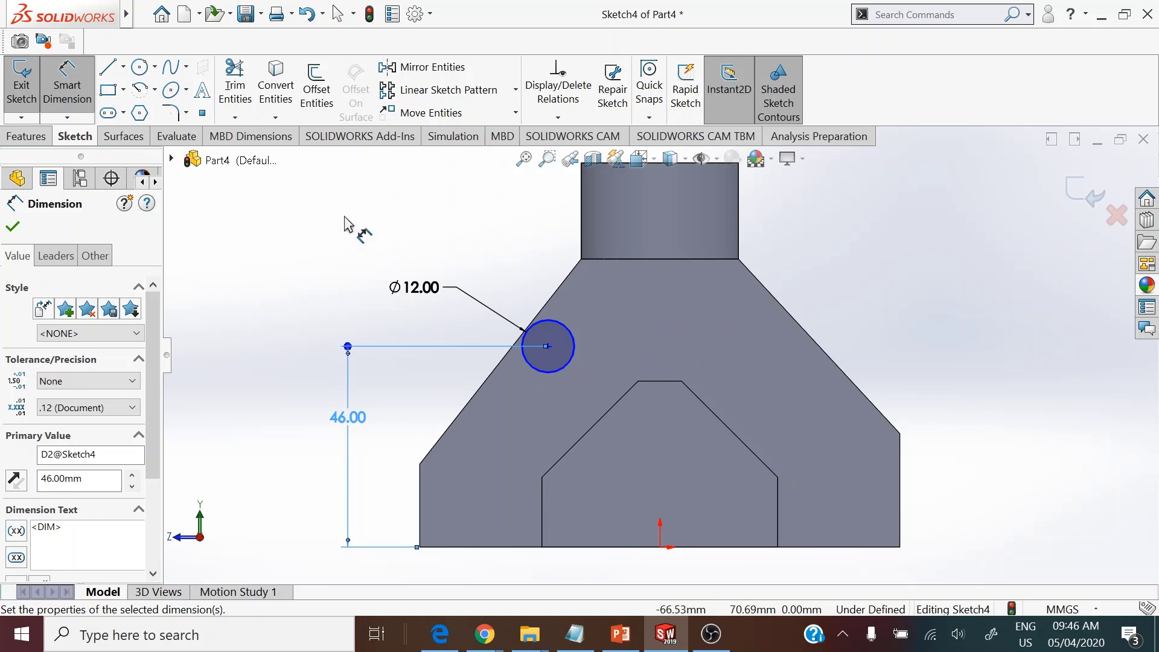
# Sketch a second circle right of the first, centred about 18 mm to the right of and 47 mm above the origin
pyautogui.click(139, 66)
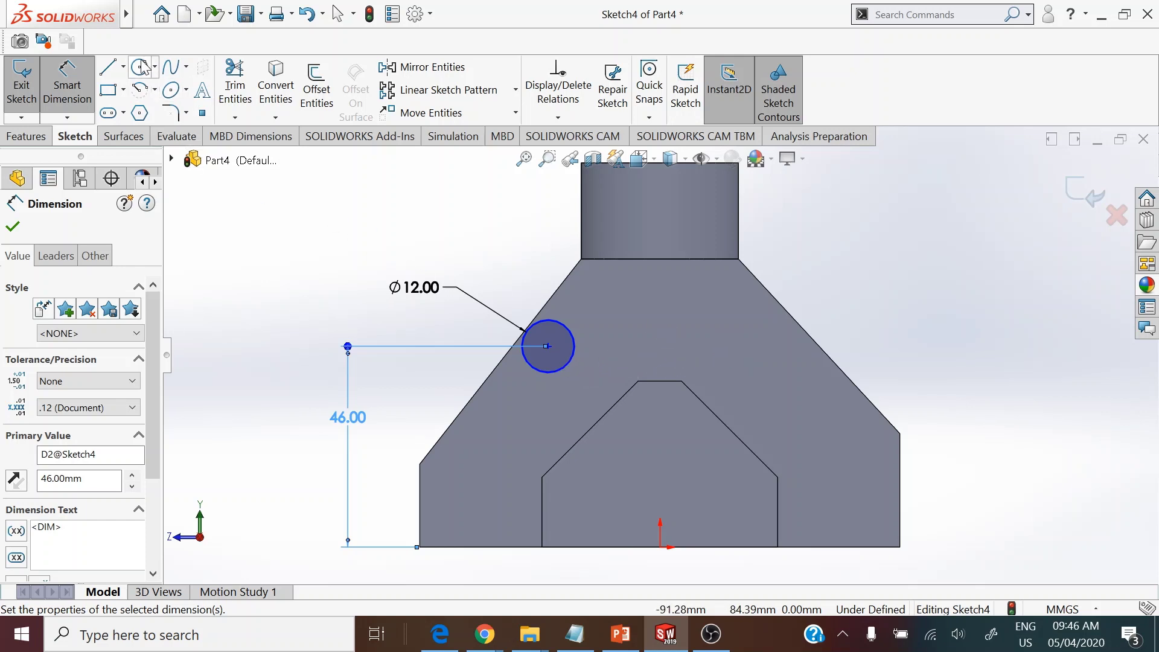
pyautogui.click(739, 339)
pyautogui.click(762, 320)
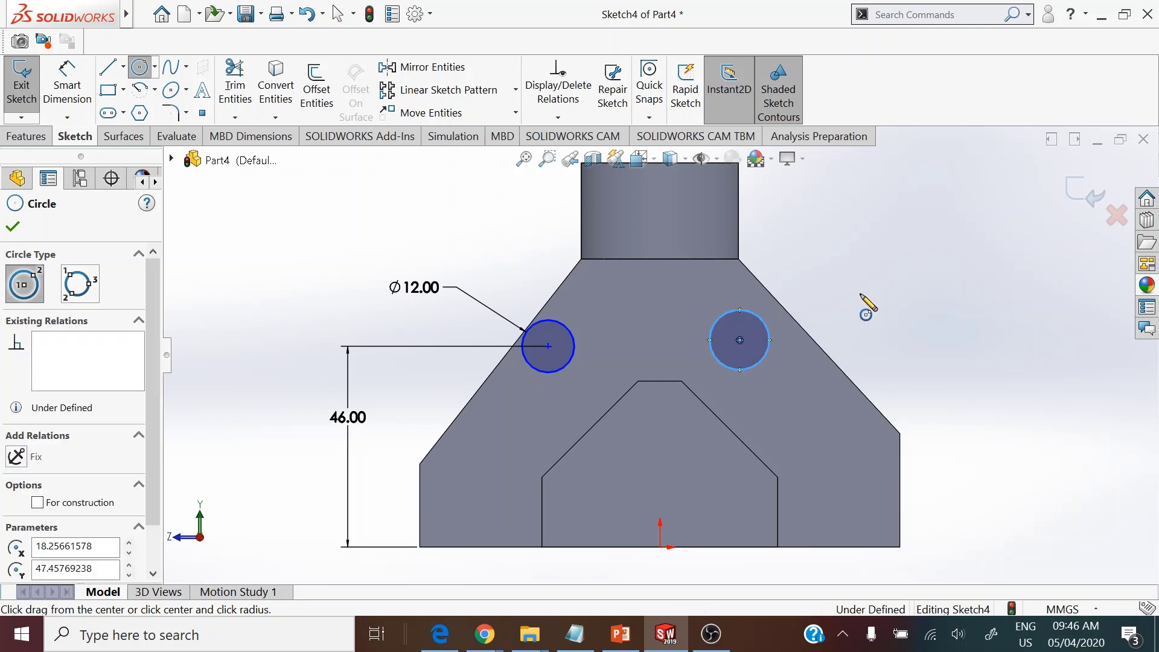
pyautogui.rightClick(862, 297)
pyautogui.click(860, 294)
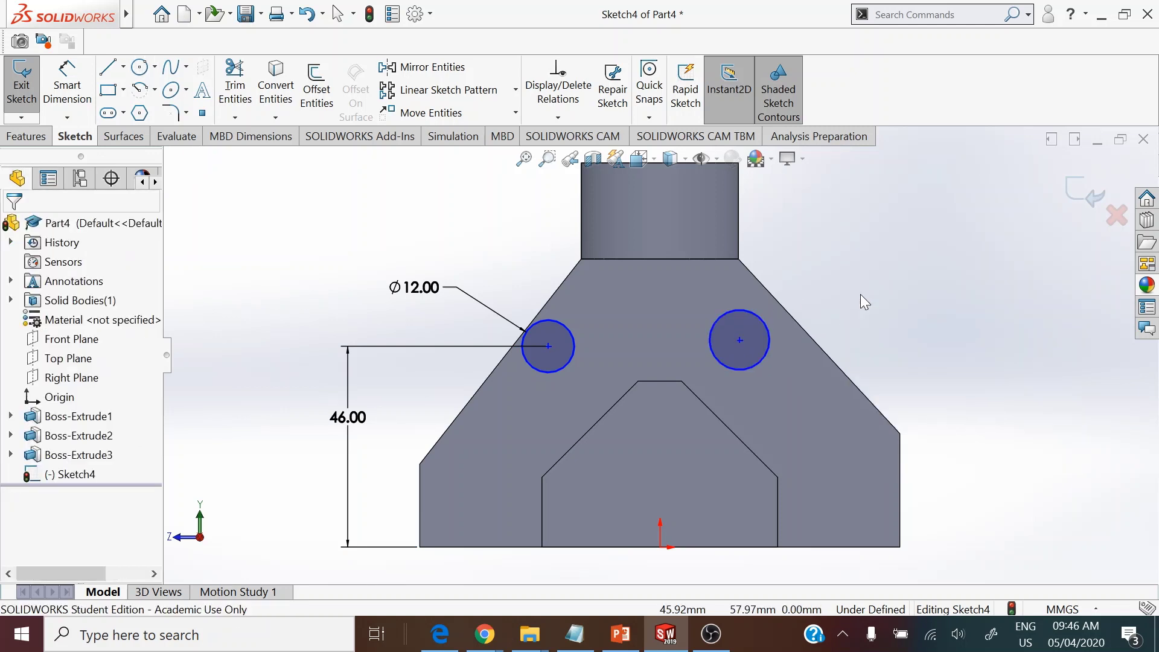
# Draw a vertical centerline about 51 mm long from the origin upward between the two circles
pyautogui.click(123, 68)
pyautogui.click(134, 111)
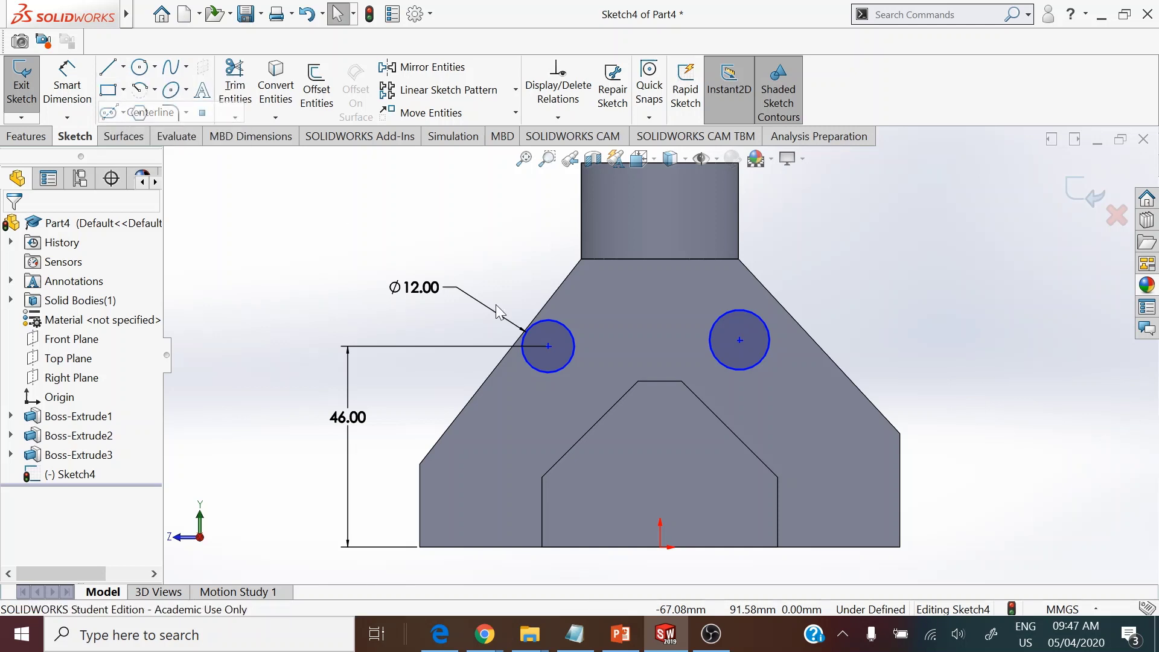
pyautogui.click(659, 546)
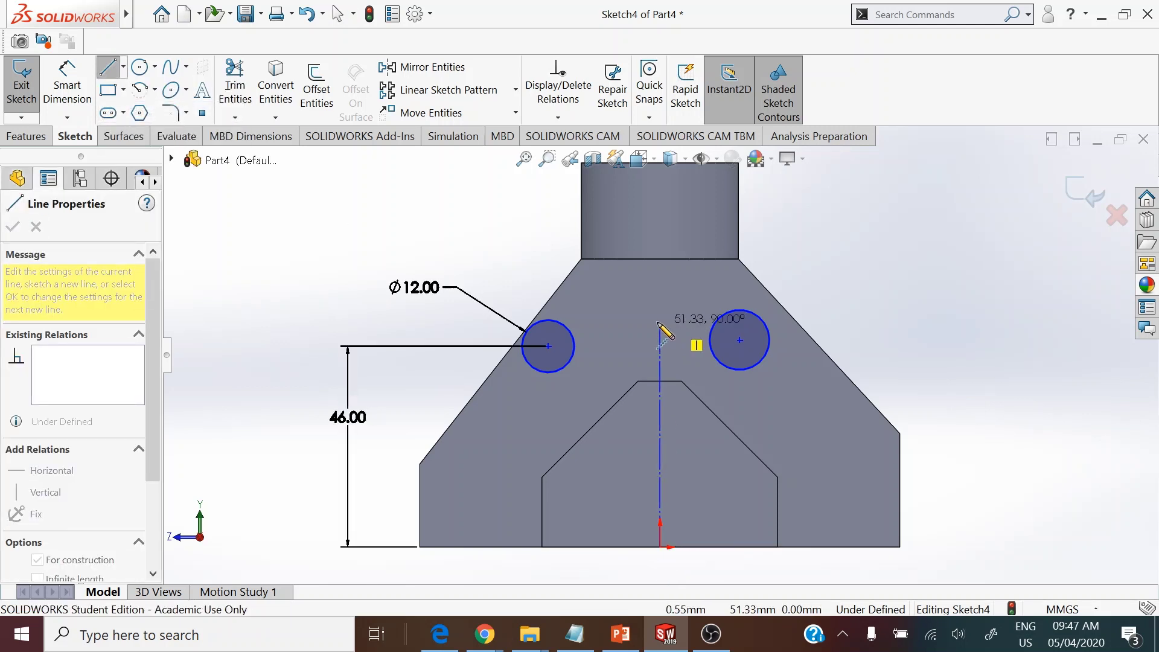
pyautogui.click(659, 322)
pyautogui.rightClick(954, 294)
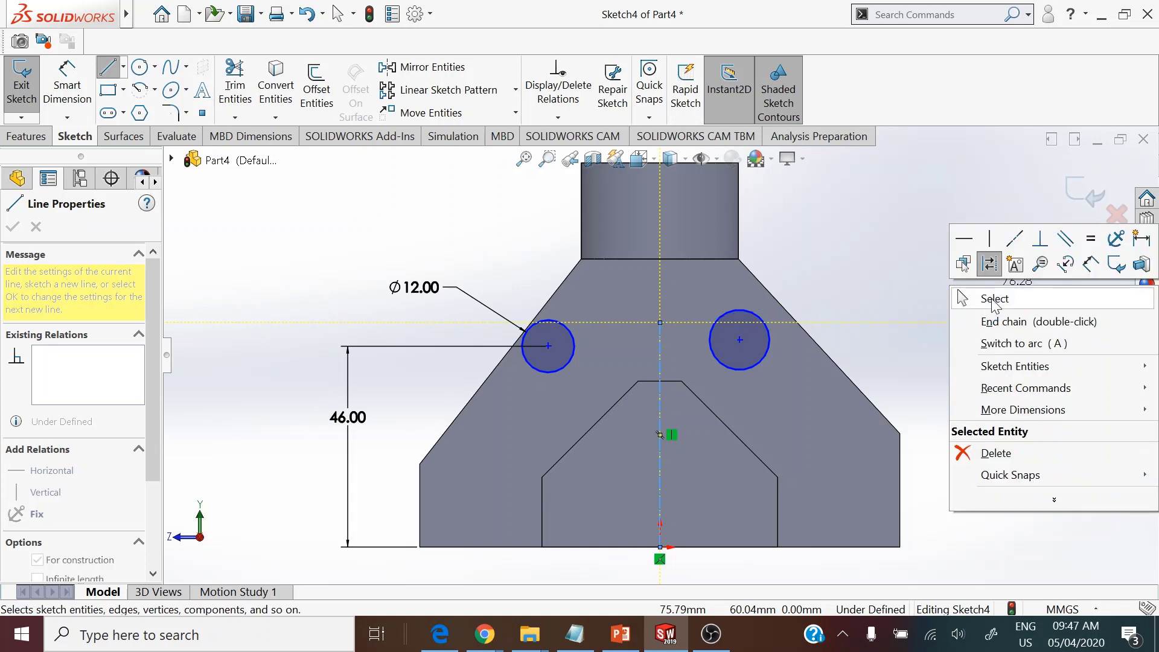
pyautogui.click(969, 300)
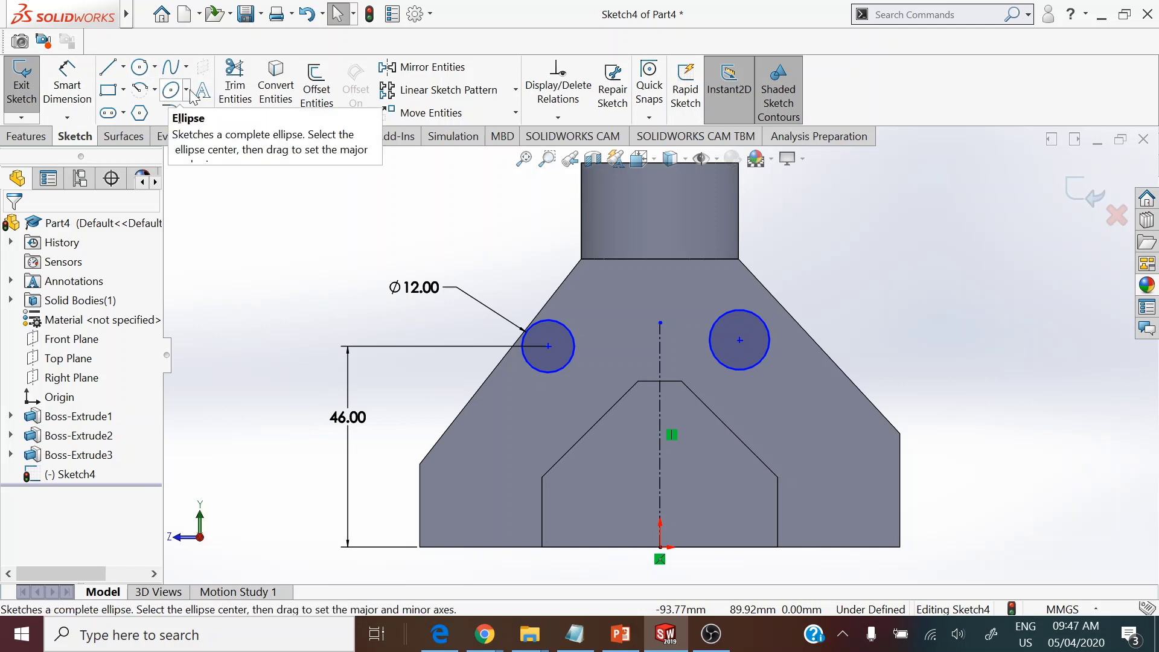
# Add an Equal relation between the two circles
pyautogui.click(557, 117)
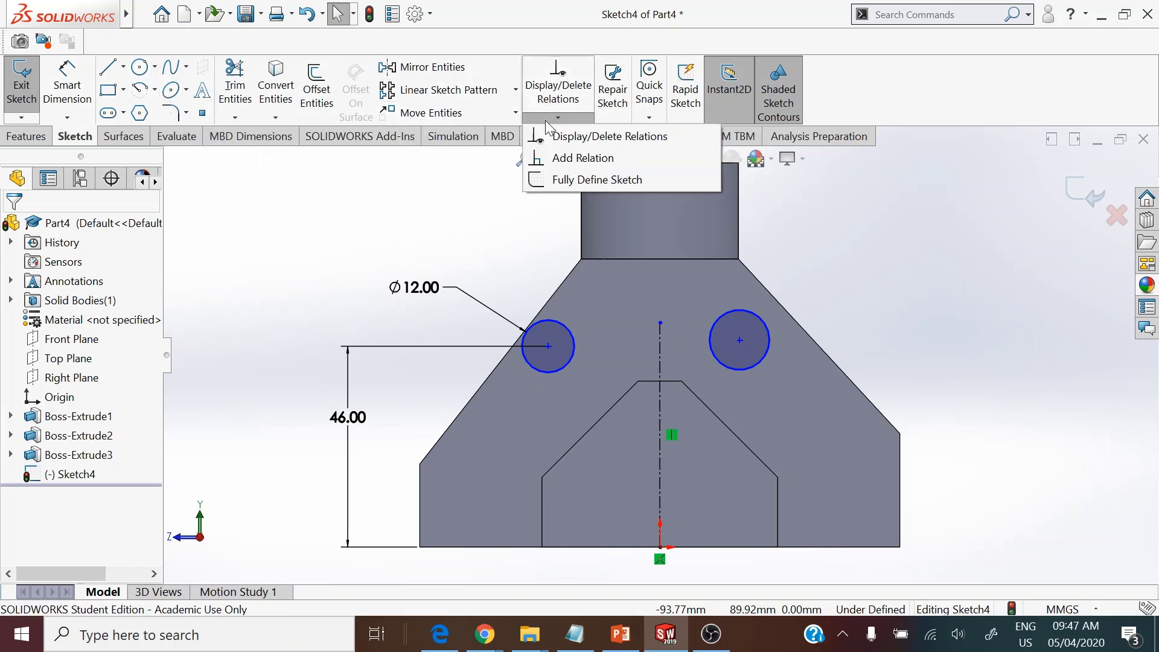
pyautogui.click(554, 158)
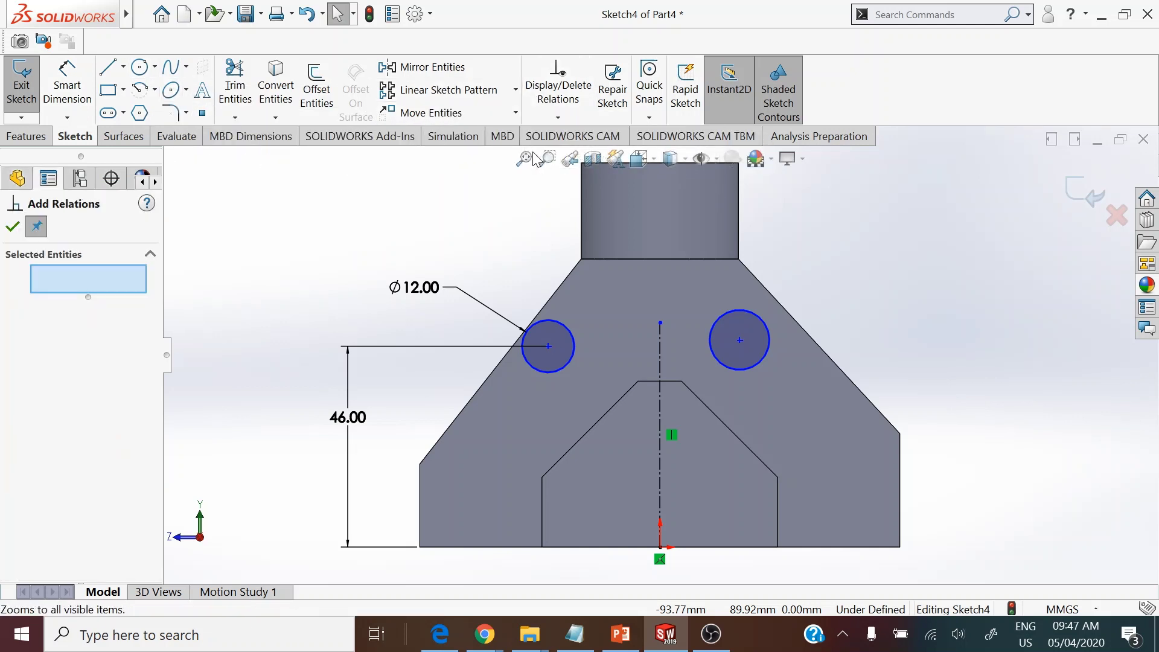
pyautogui.click(559, 366)
pyautogui.click(733, 366)
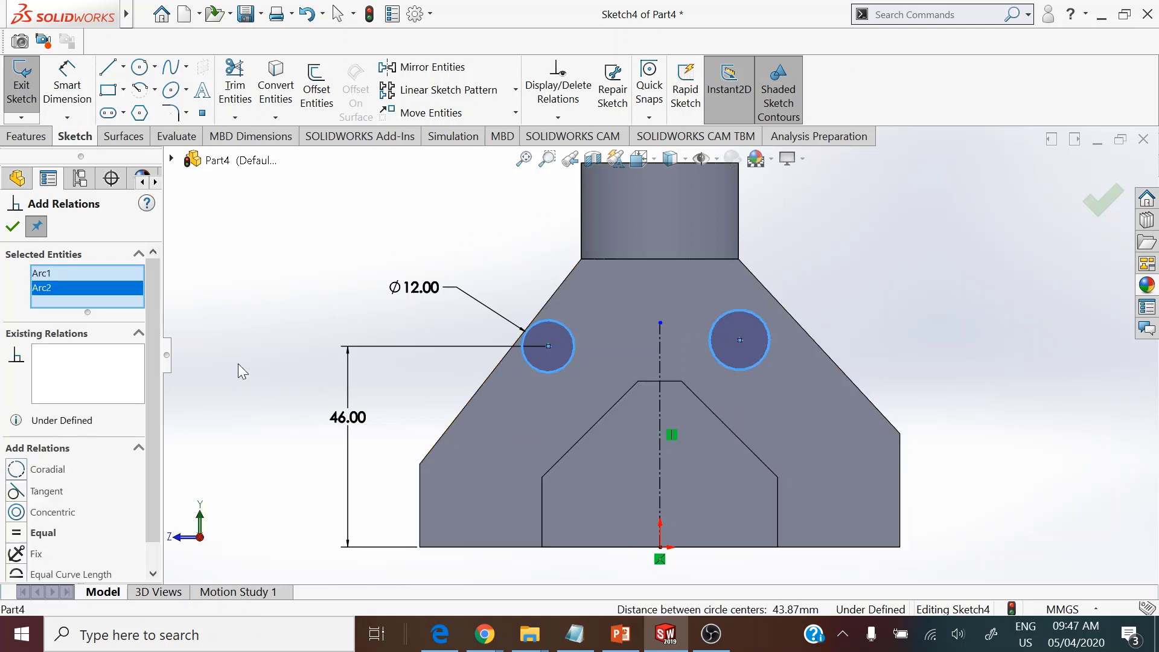
pyautogui.scroll(-1, 114, 423)
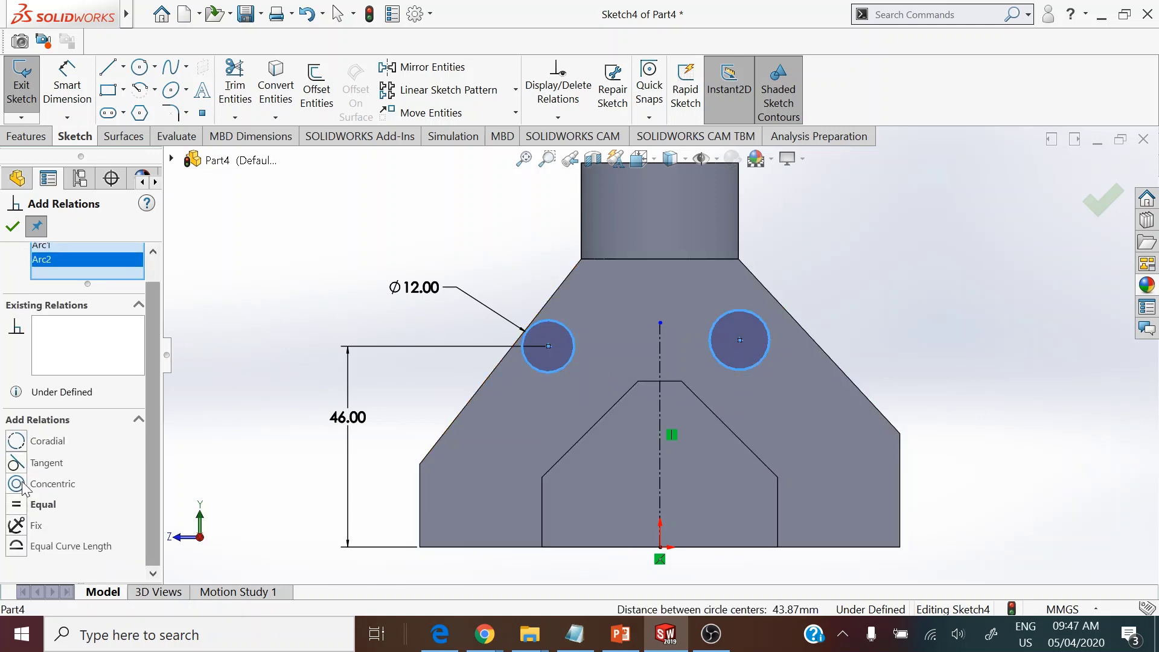
pyautogui.click(17, 506)
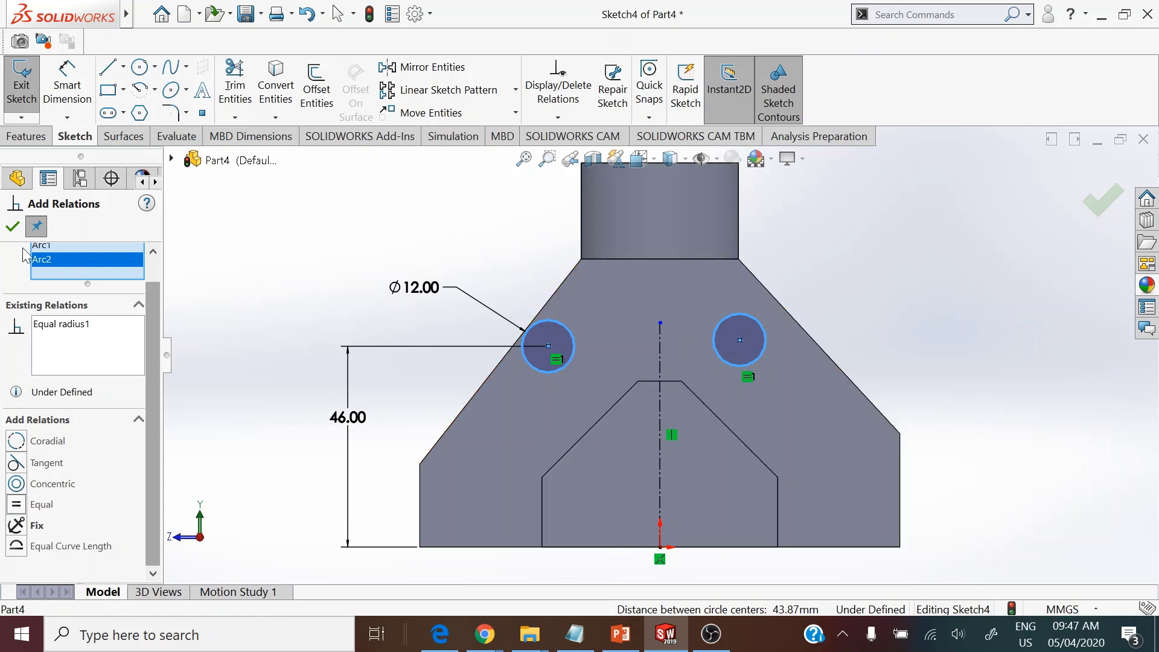
# Make the two circles symmetric about the vertical centerline
pyautogui.click(659, 405)
pyautogui.click(567, 361)
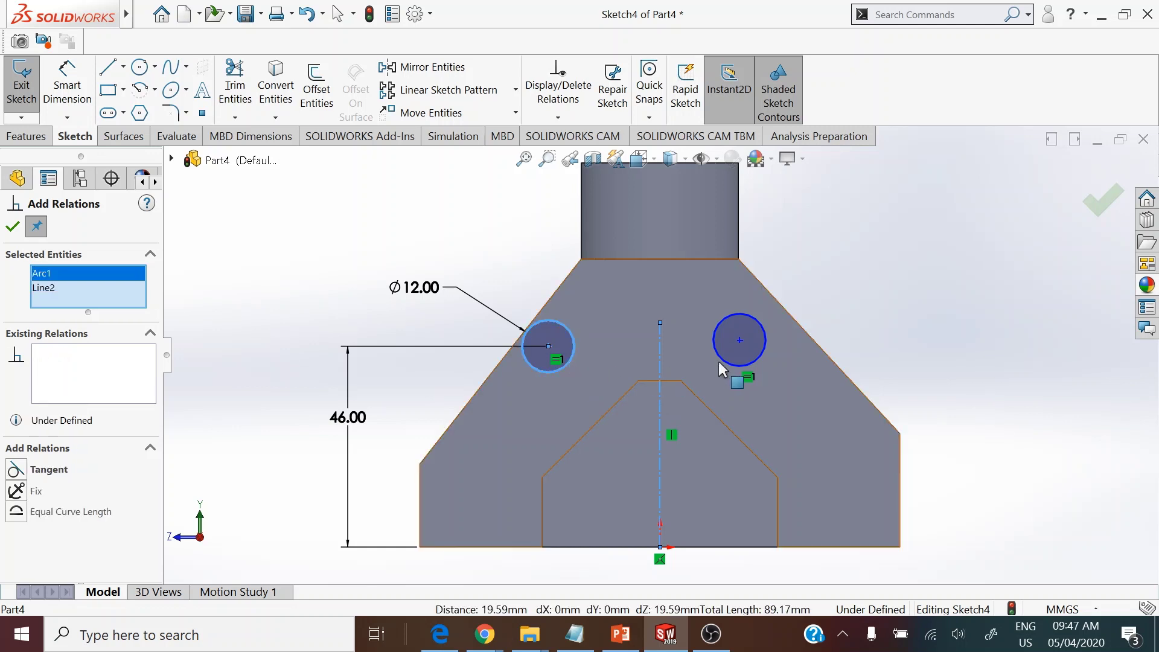
pyautogui.click(757, 360)
pyautogui.click(23, 486)
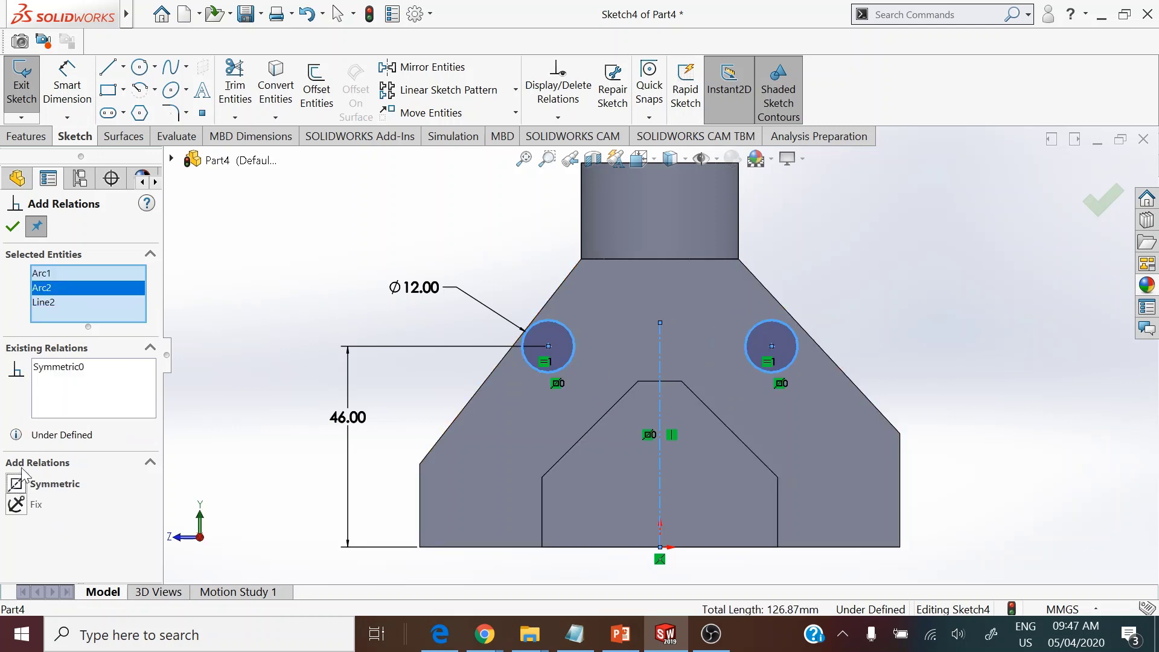
pyautogui.click(13, 226)
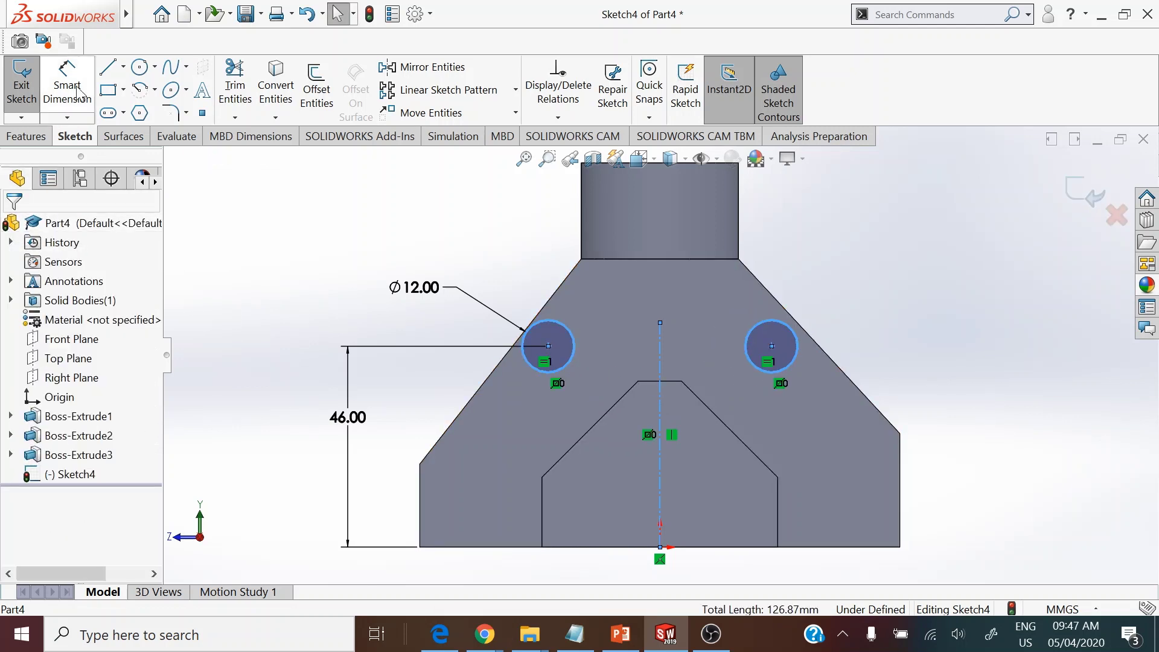
# Dimension the distance between the two circles' centres to 38 mm
pyautogui.click(571, 358)
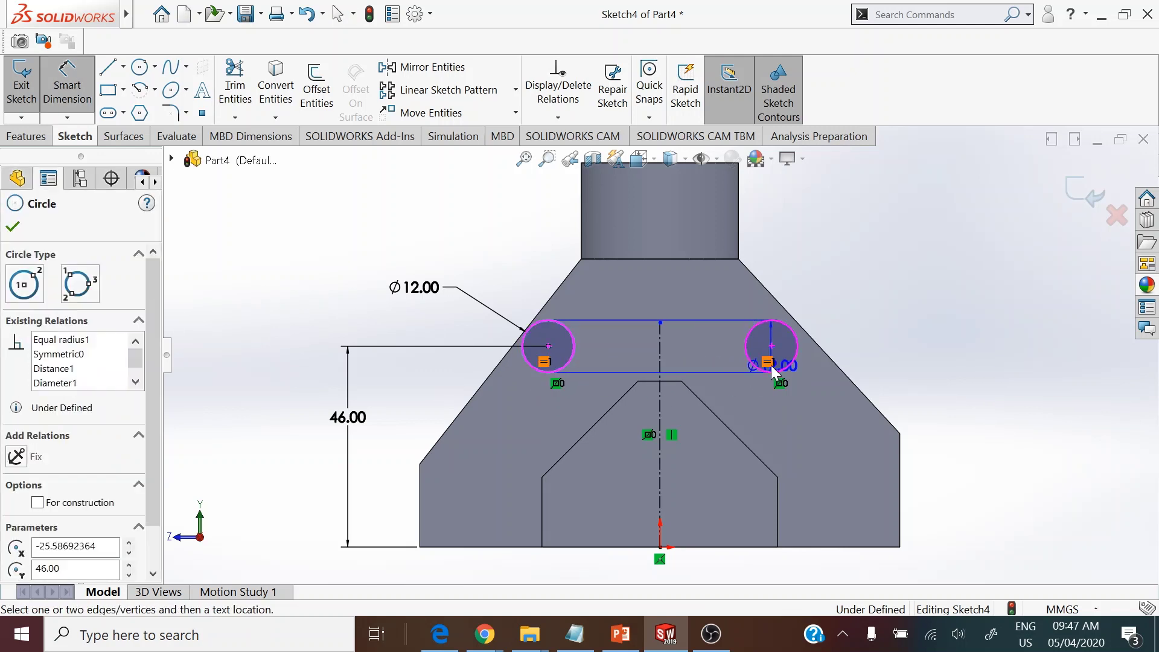
pyautogui.click(767, 363)
pyautogui.click(666, 302)
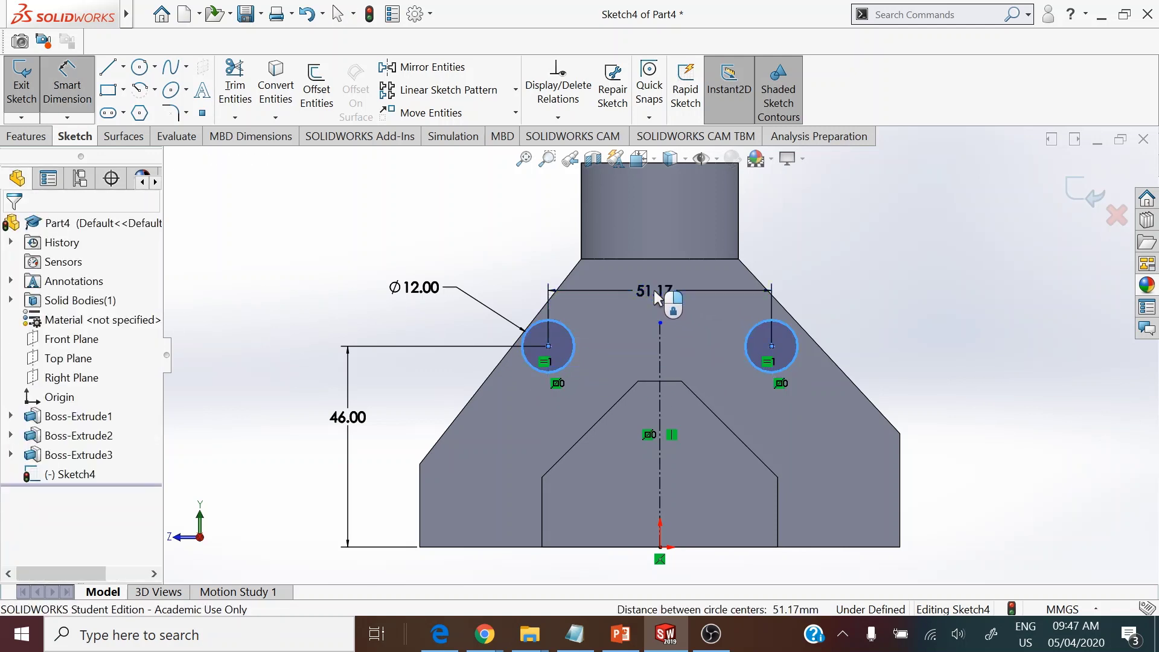
pyautogui.write('38')
pyautogui.press('Return')
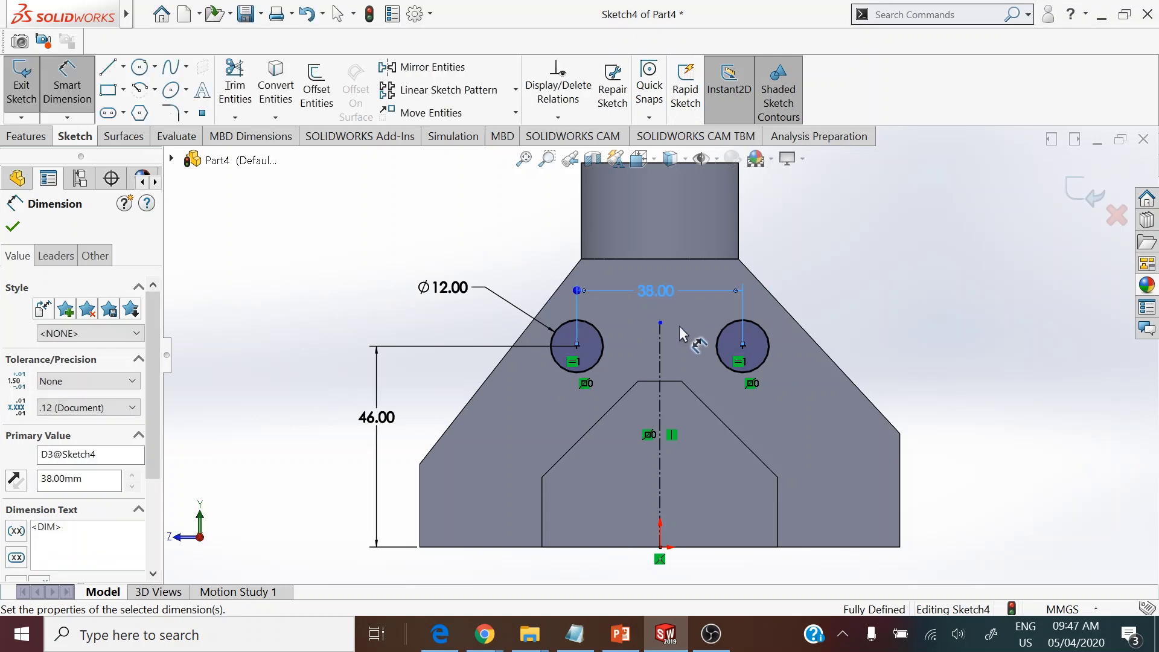
# Extrude-cut the two 12 mm circles with a Through All end condition
pyautogui.click(13, 228)
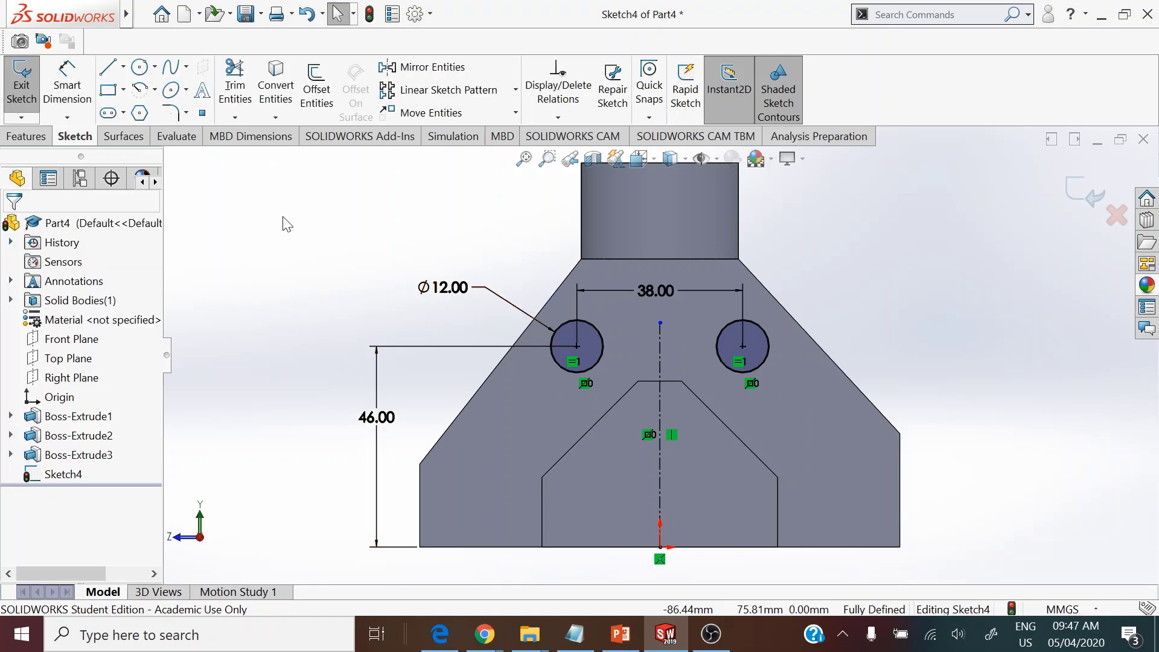
pyautogui.click(638, 159)
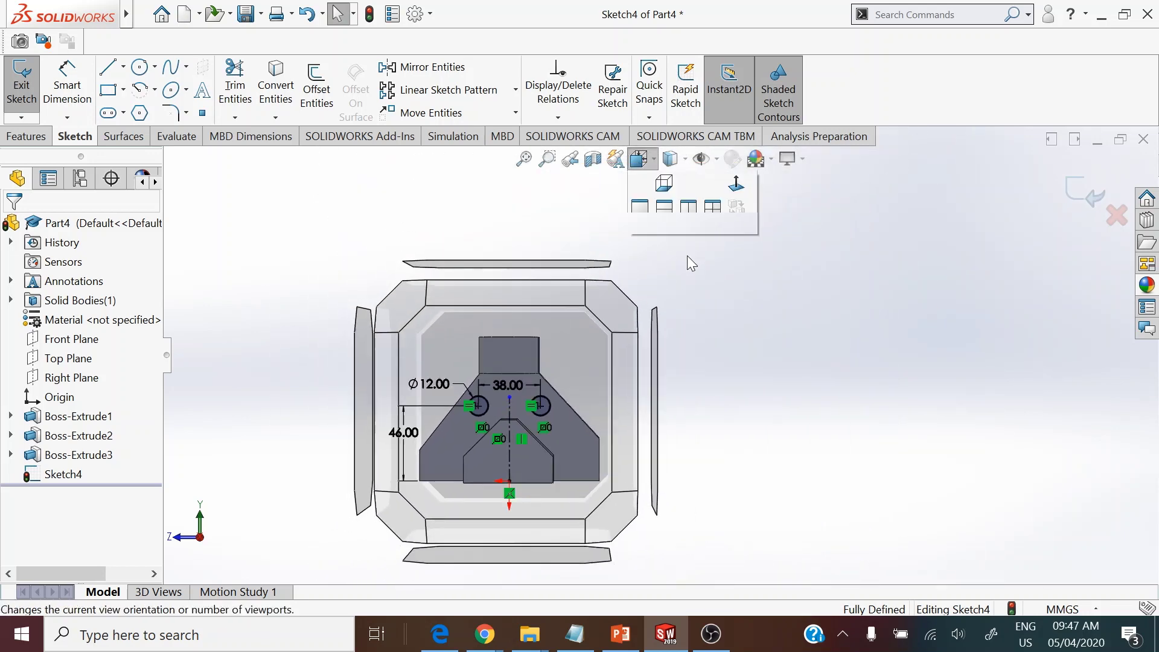
pyautogui.click(712, 231)
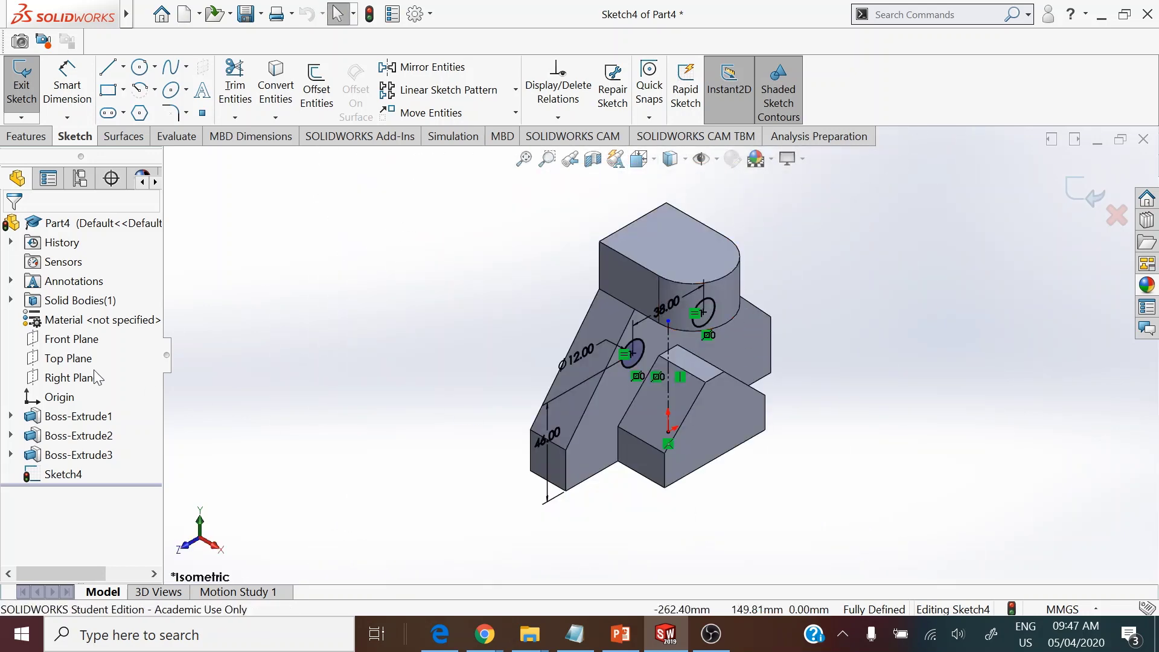
pyautogui.click(27, 137)
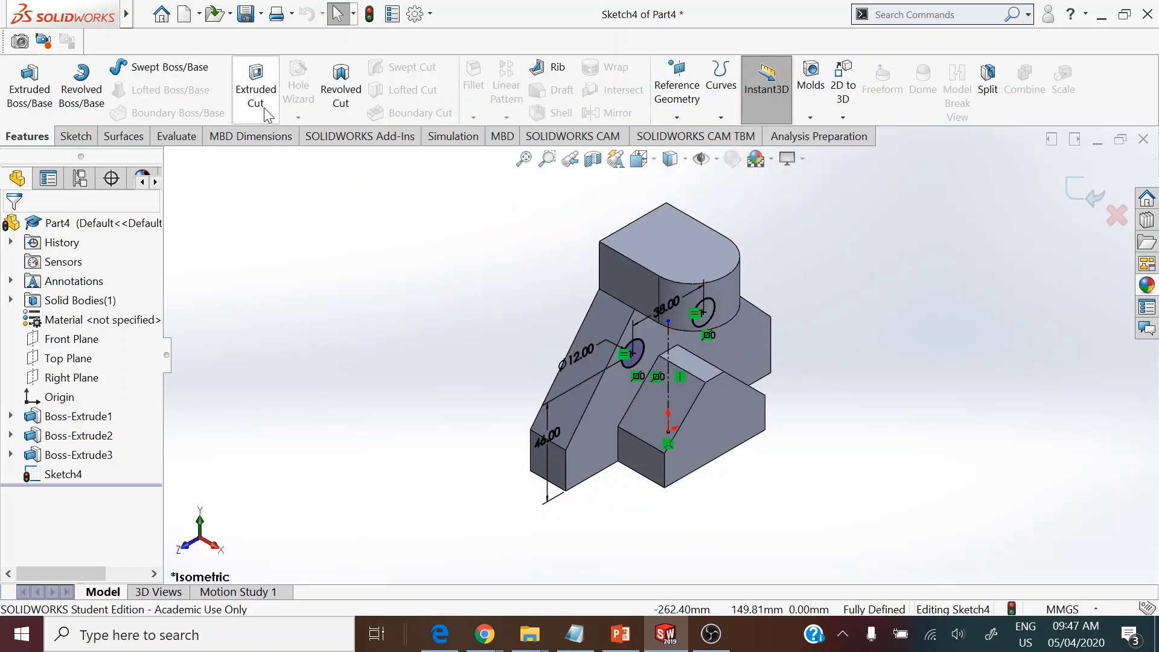
pyautogui.click(255, 81)
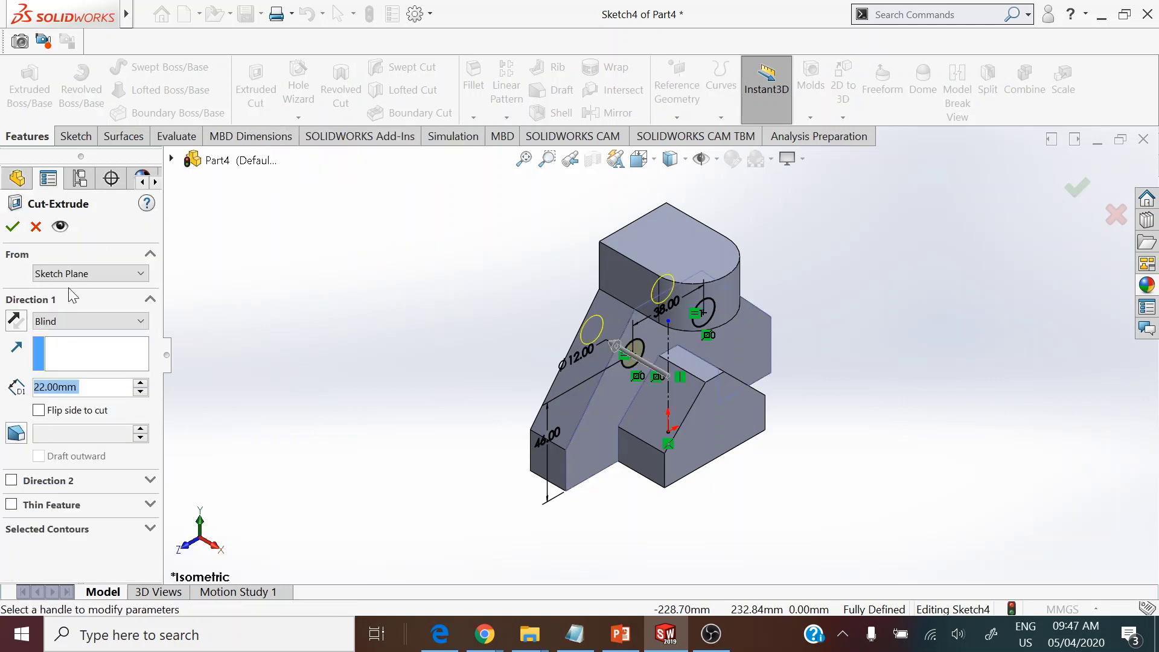
pyautogui.click(72, 323)
pyautogui.click(71, 345)
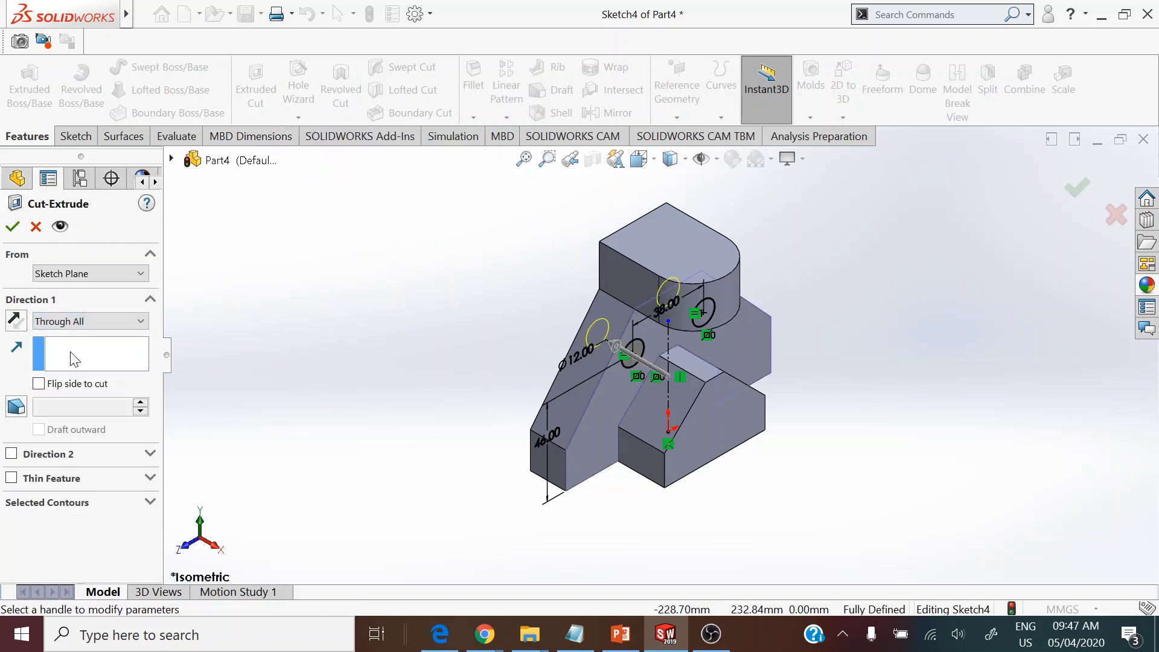
pyautogui.click(15, 227)
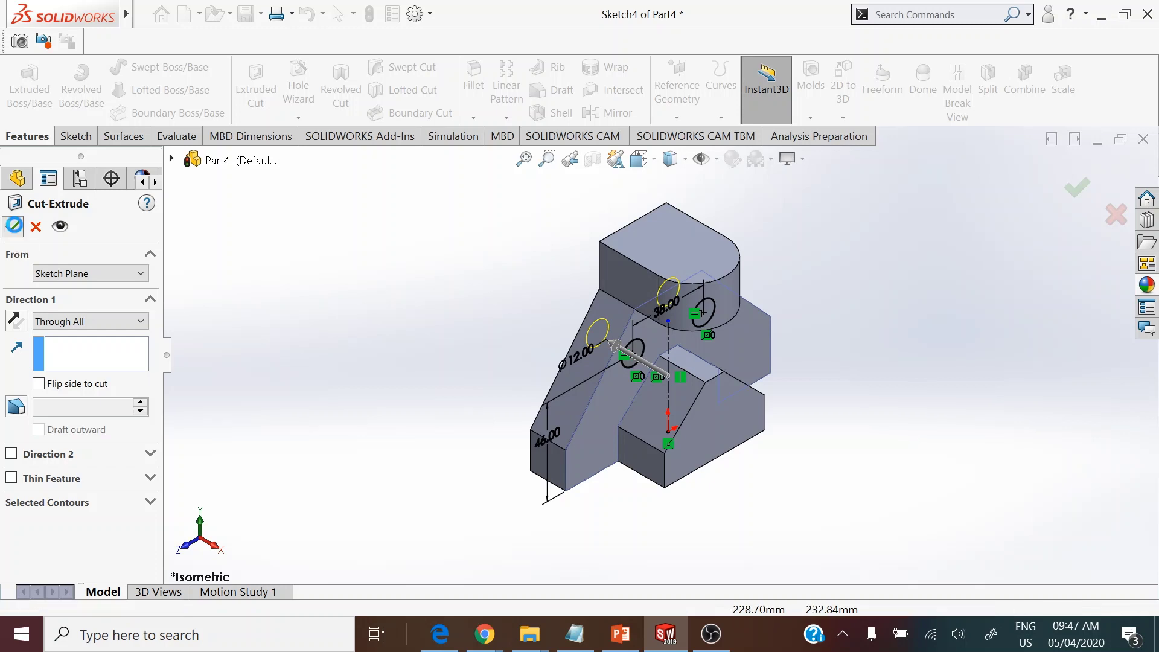
pyautogui.moveTo(427, 295); pyautogui.dragTo(431, 258, button='middle')
pyautogui.hotkey('ctrl', '7')
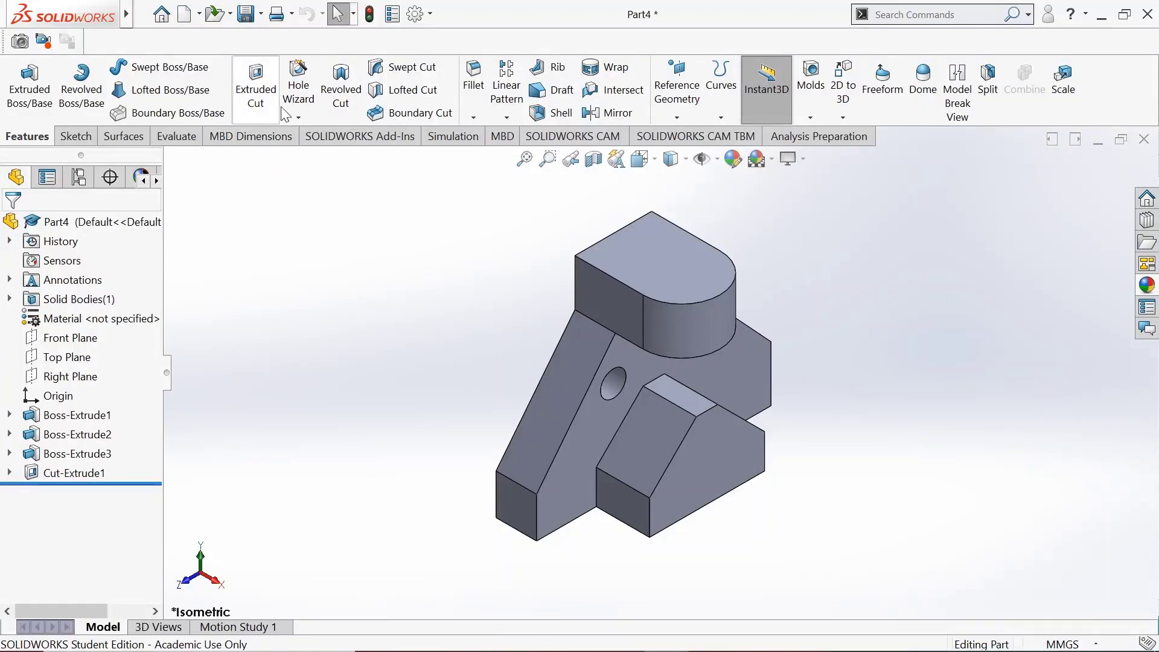
# Start a Hole Wizard hole with the ANSI Metric standard, Tap Drills type and size M14x2.0
pyautogui.click(294, 91)
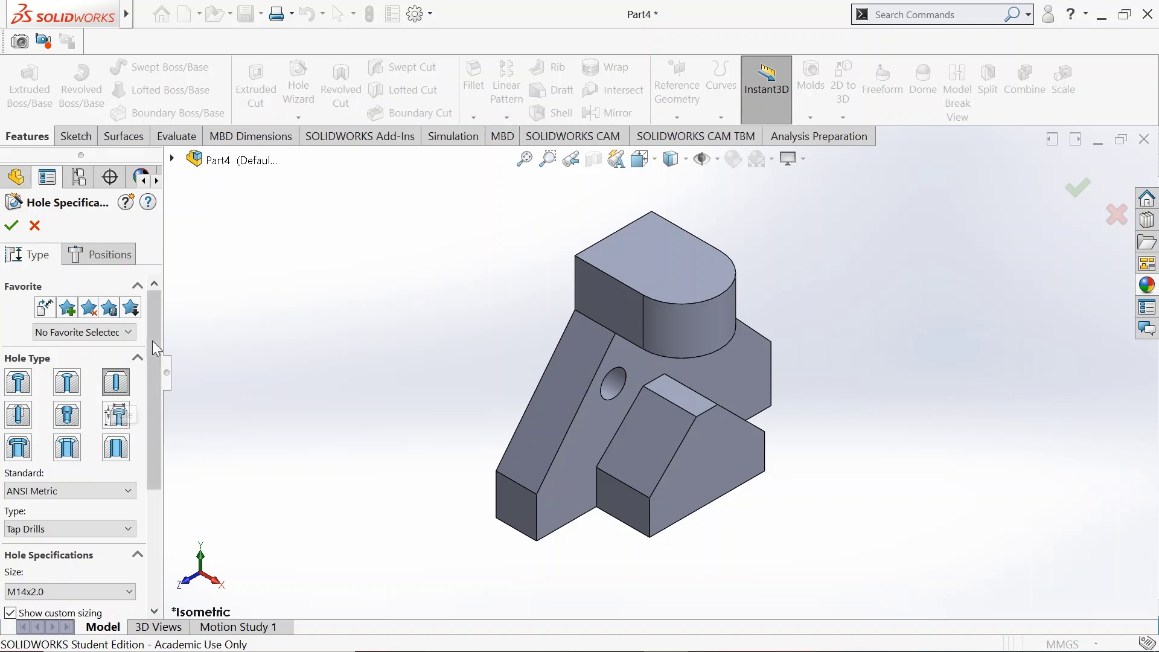
pyautogui.scroll(-3, 156, 393)
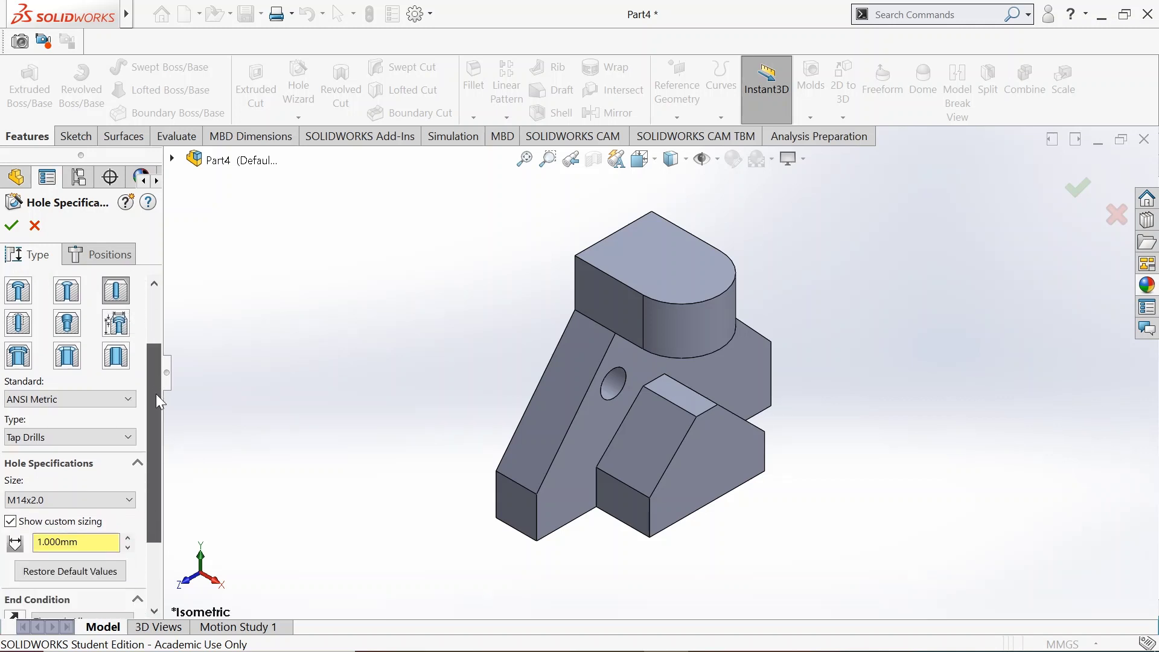
pyautogui.click(81, 388)
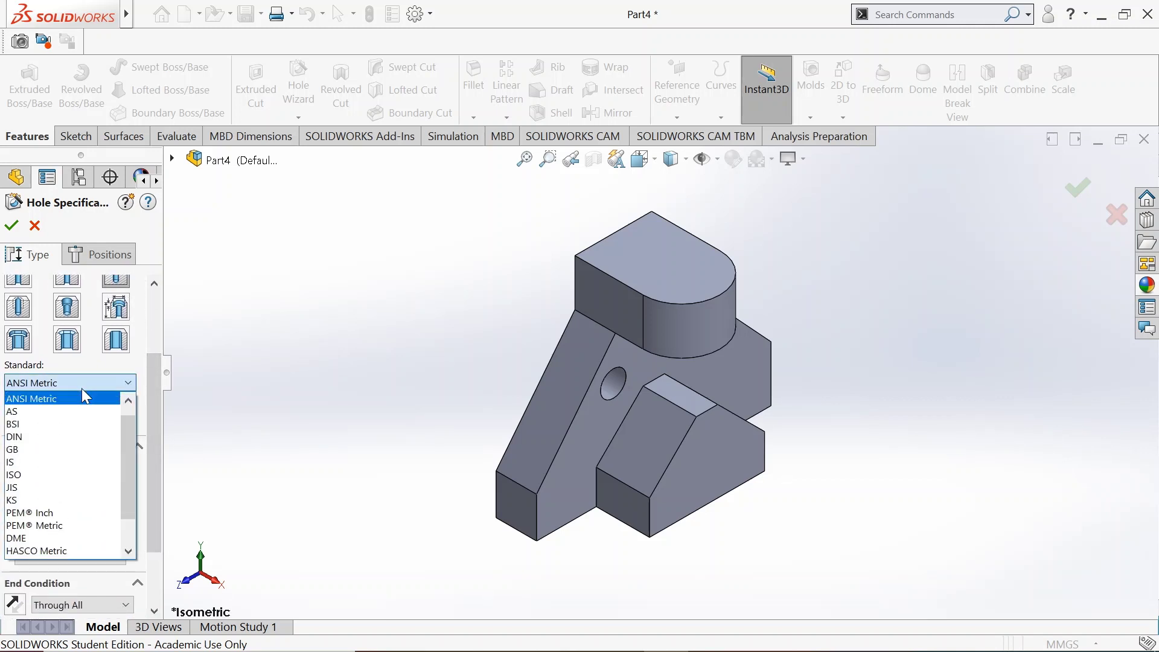
pyautogui.click(82, 388)
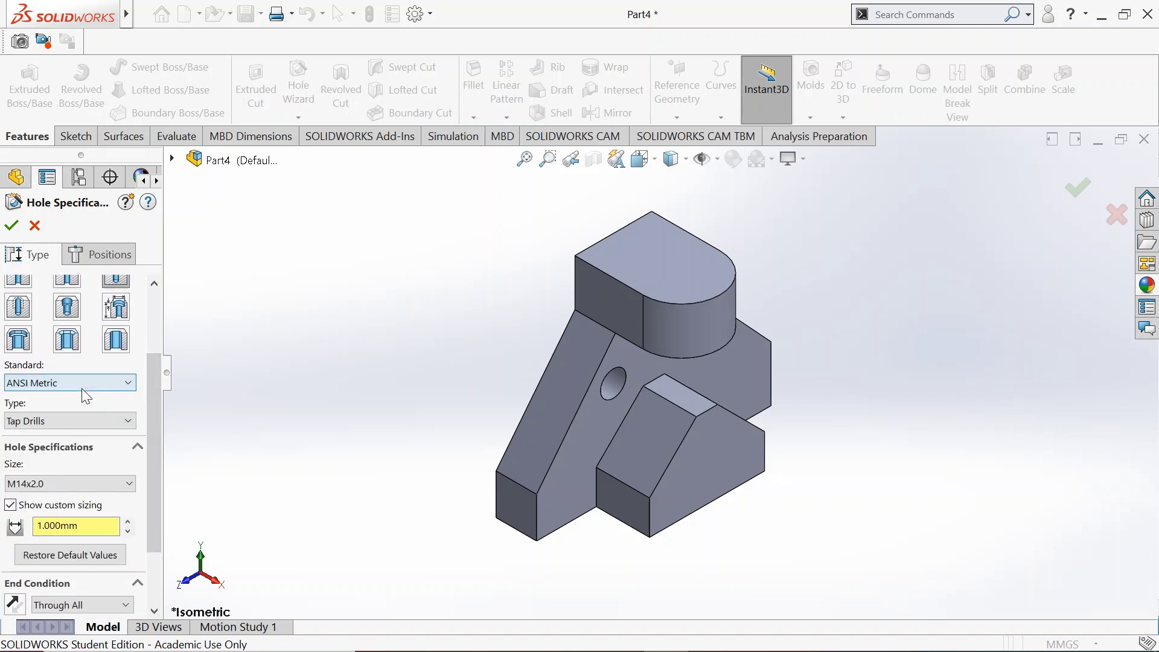
pyautogui.click(74, 426)
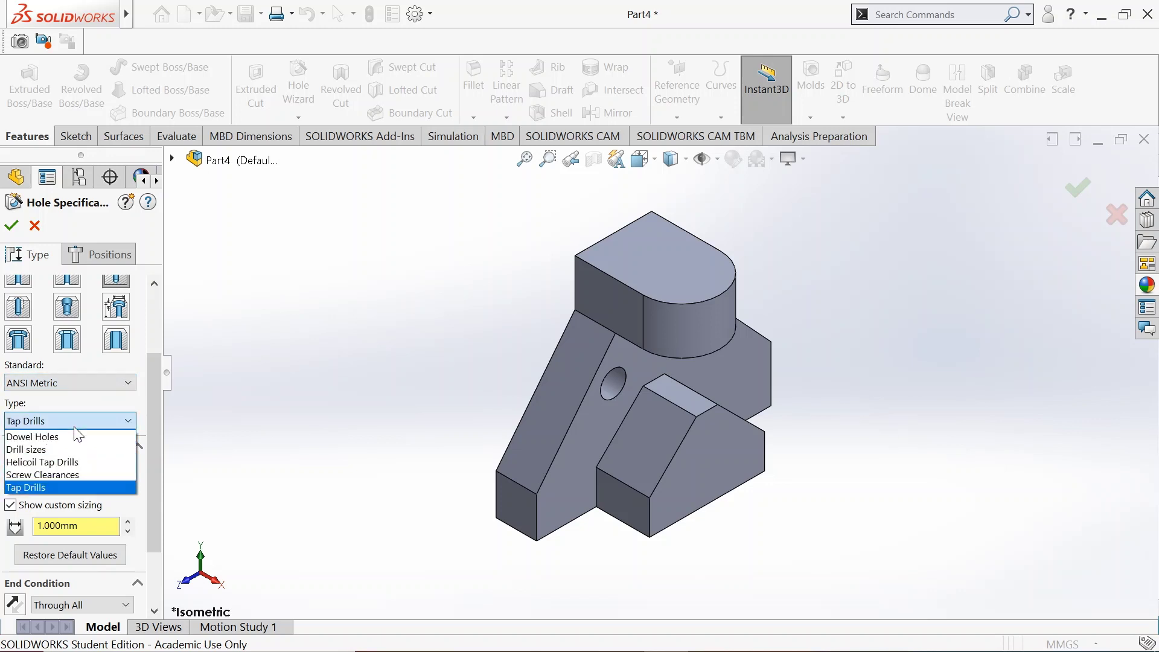
pyautogui.click(67, 484)
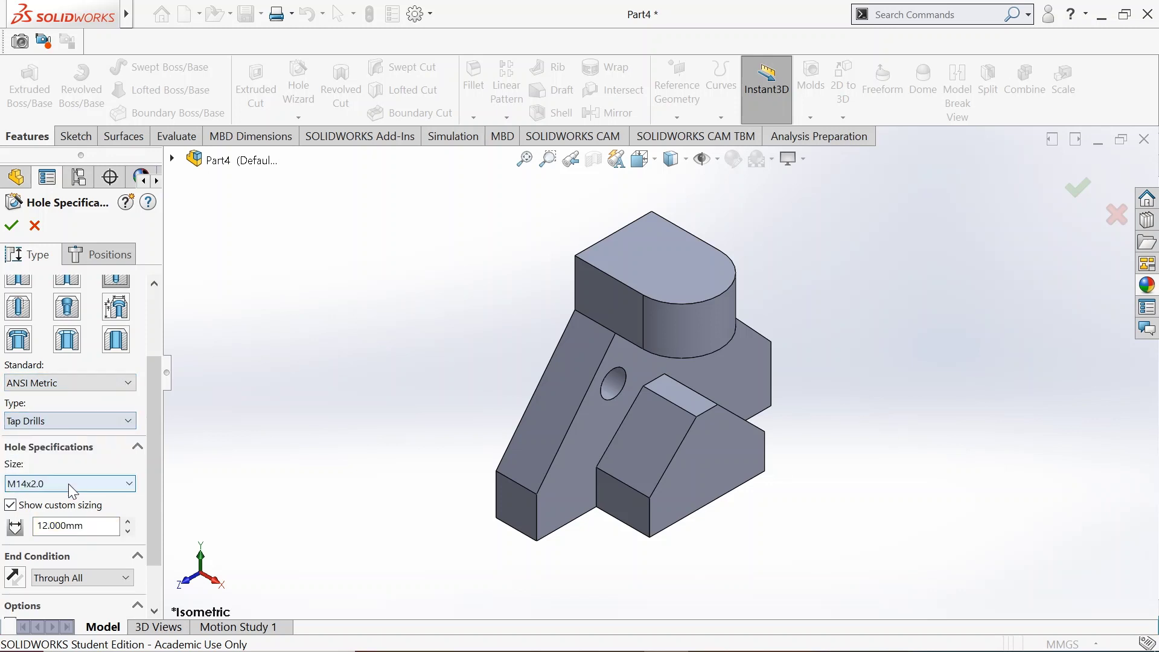
pyautogui.scroll(-3, 157, 428)
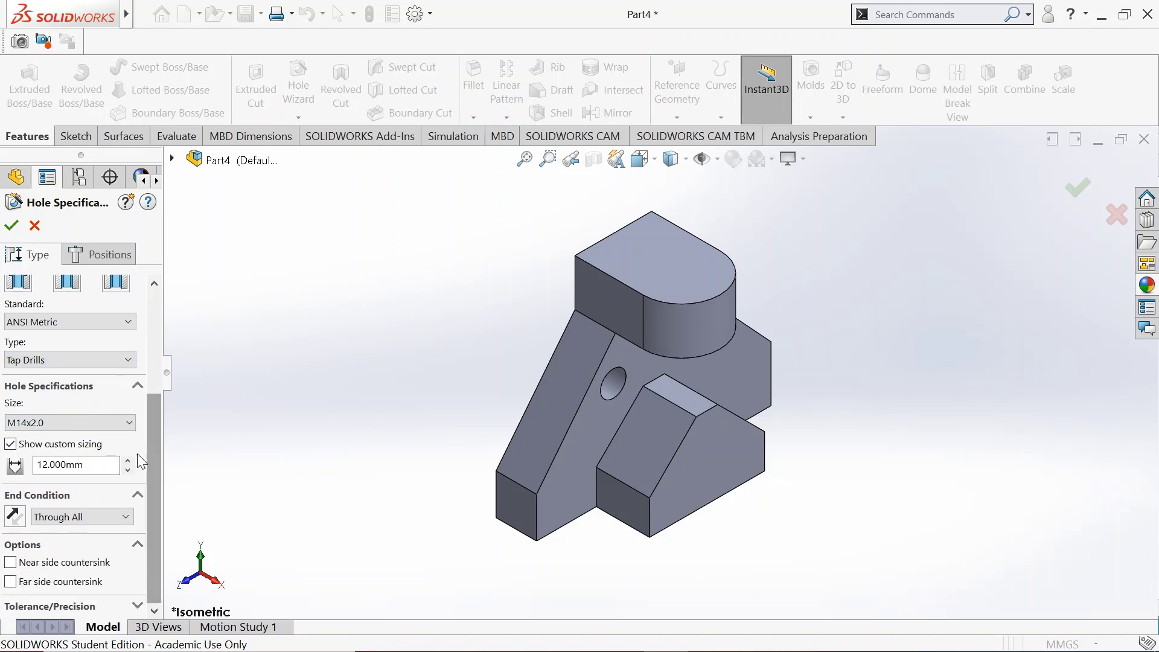
pyautogui.click(92, 423)
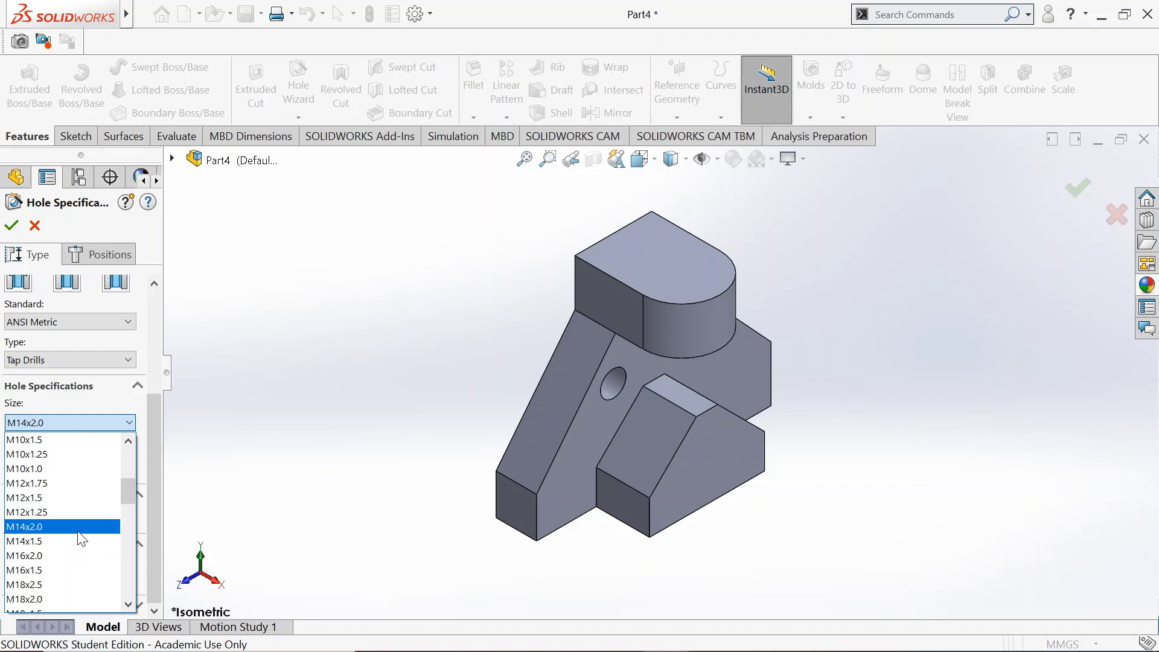
pyautogui.click(82, 527)
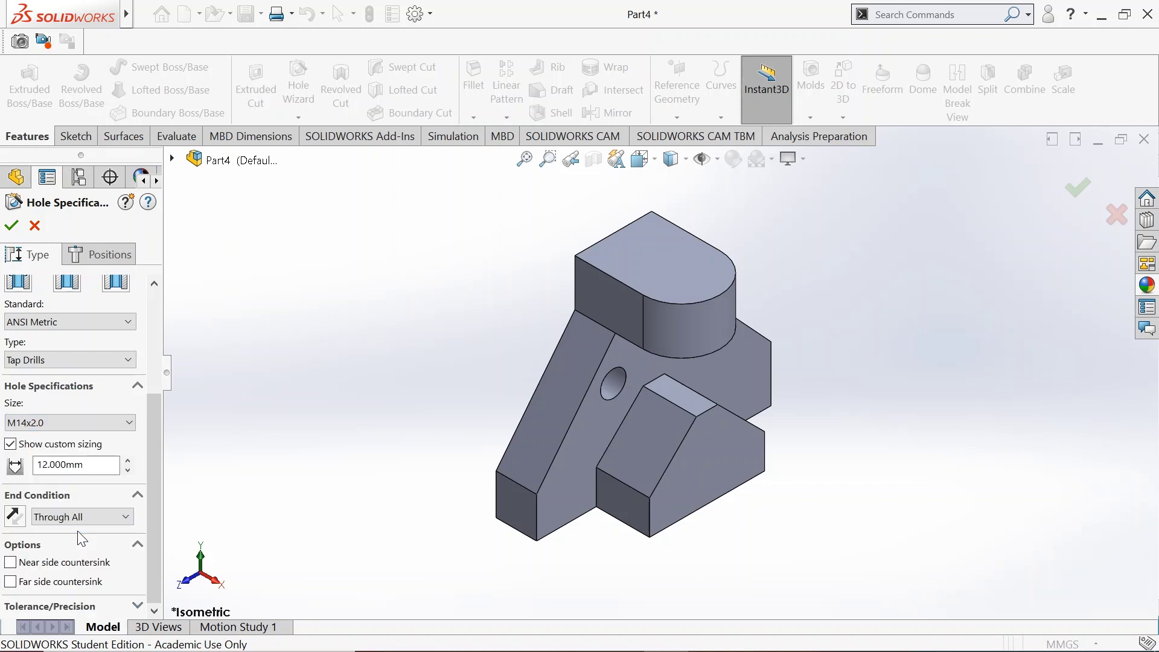
# Use custom sizing and set the through hole diameter to the expression 14-2*(.54127*2)
pyautogui.click(10, 446)
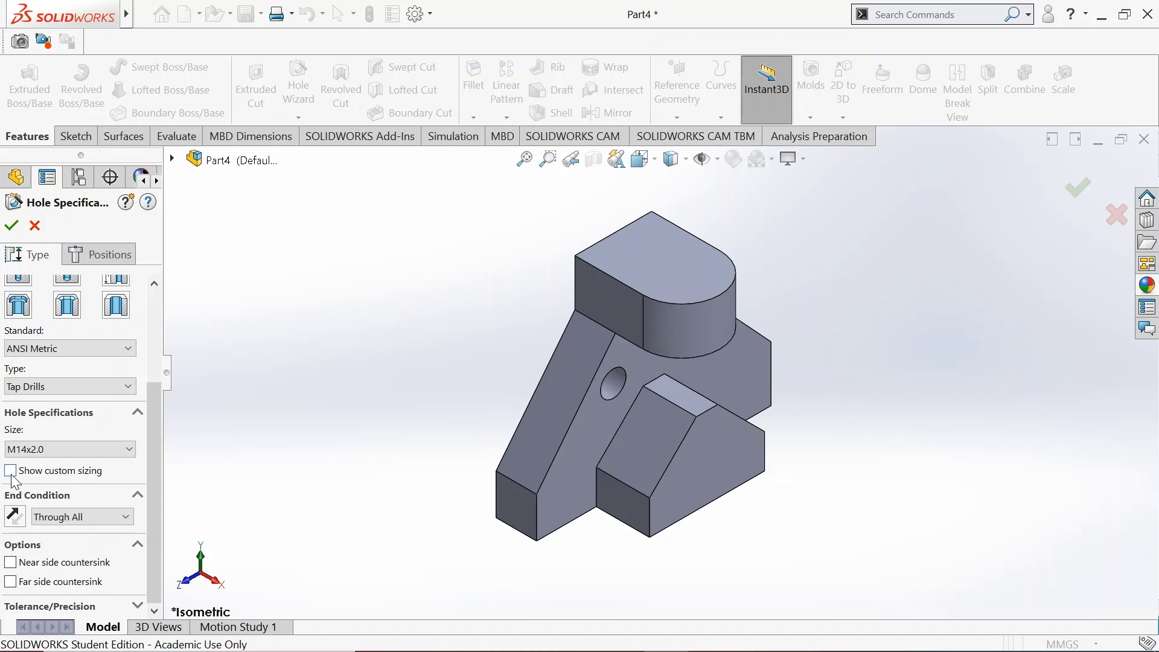
pyautogui.click(11, 473)
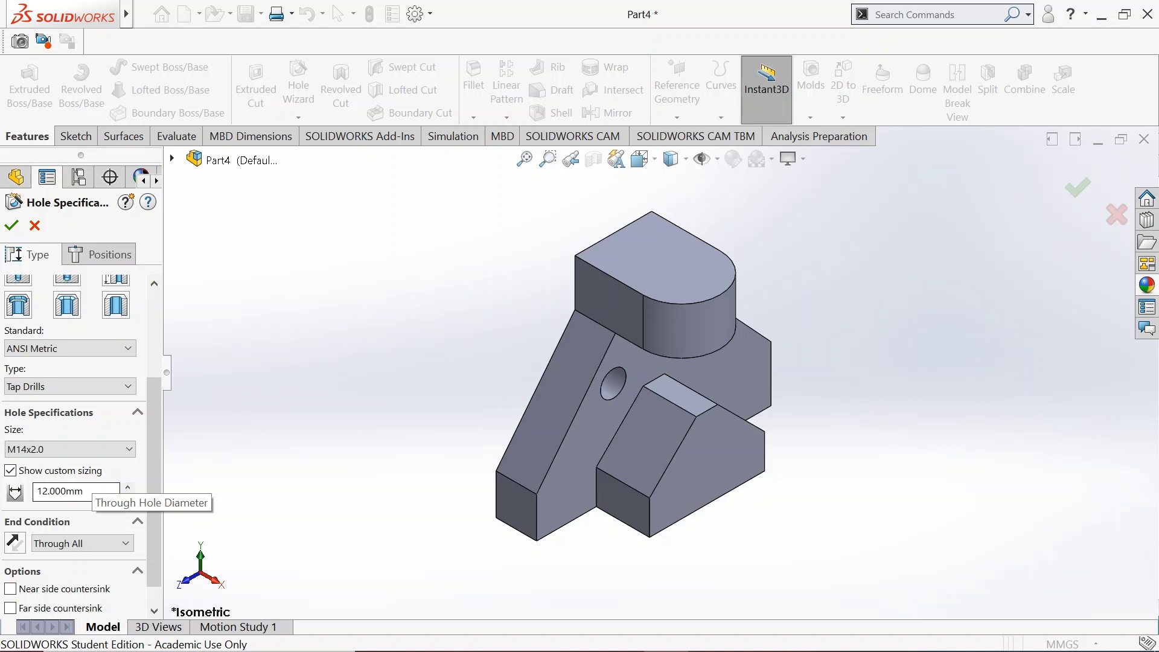
pyautogui.moveTo(84, 491); pyautogui.dragTo(36, 491)
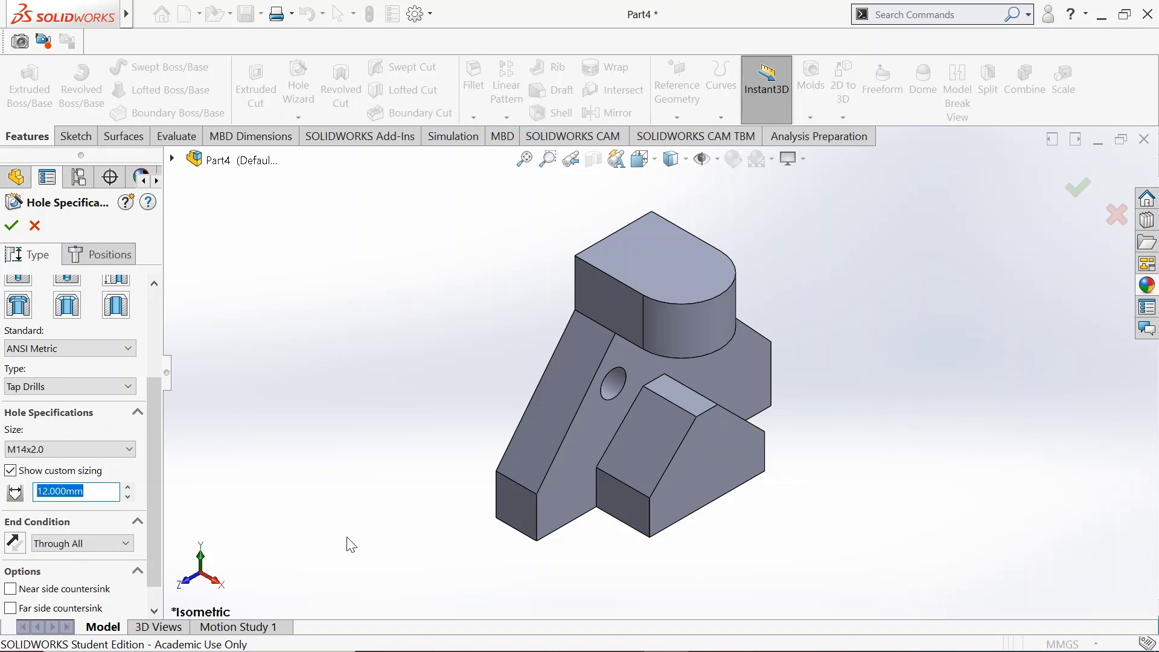
pyautogui.write('14')
pyautogui.write('2*(.54128')
pyautogui.press('BackSpace')
pyautogui.write('7*2')
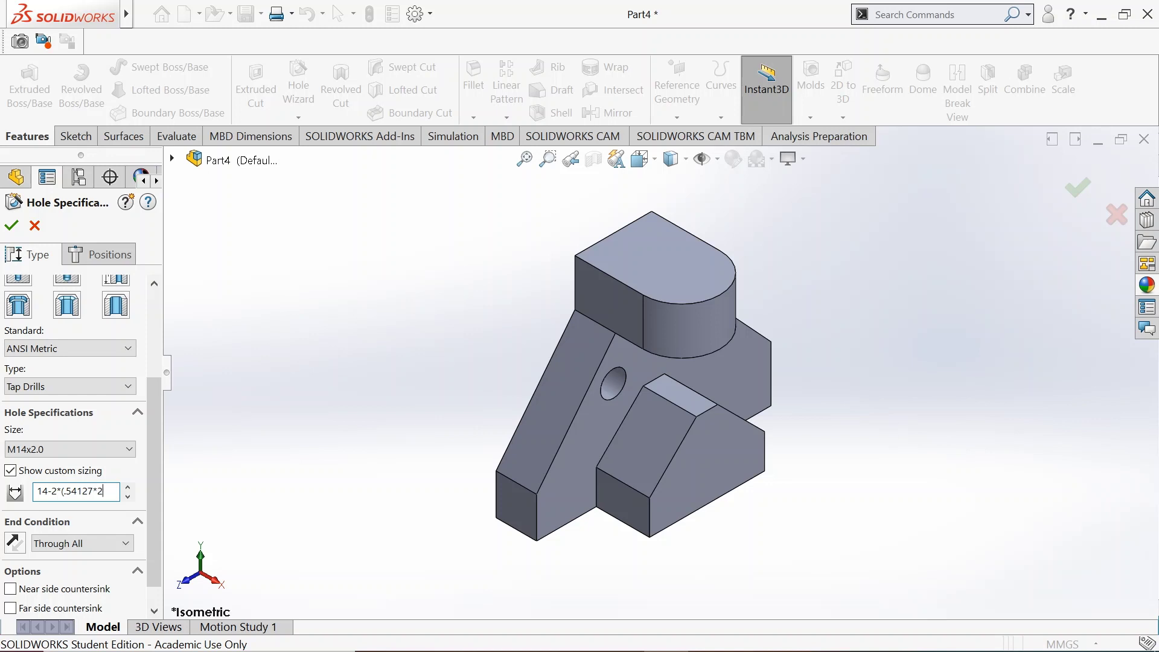
pyautogui.write(')')
# Set the hole's end condition to Up To Next
pyautogui.moveTo(154, 422); pyautogui.dragTo(157, 476)
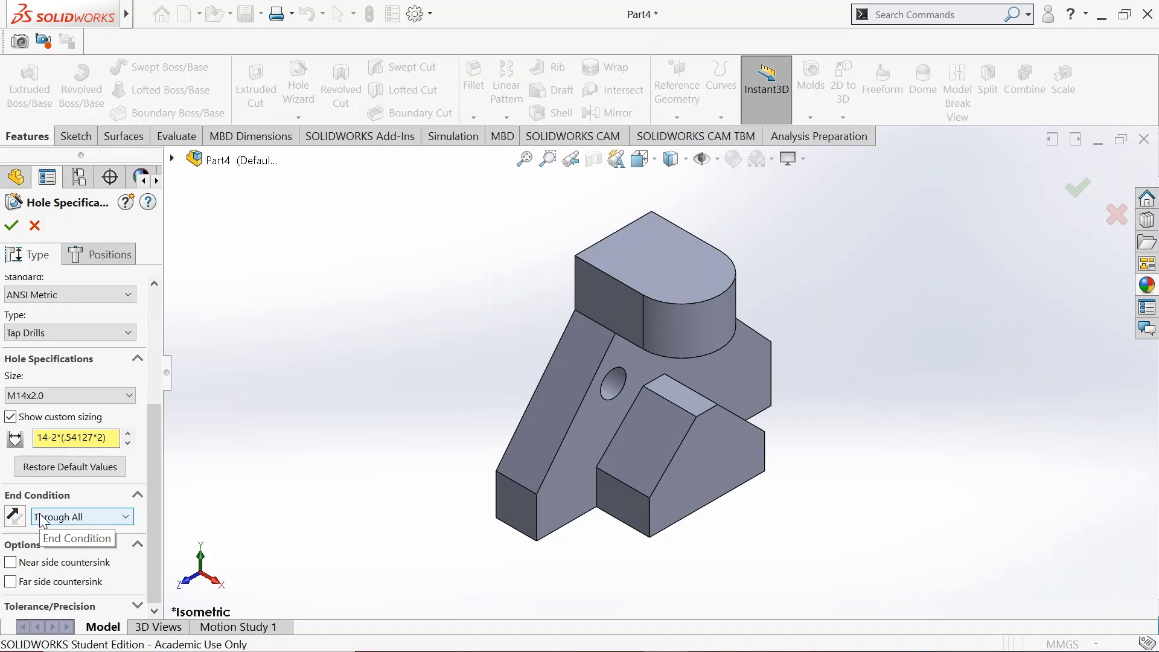
pyautogui.click(81, 517)
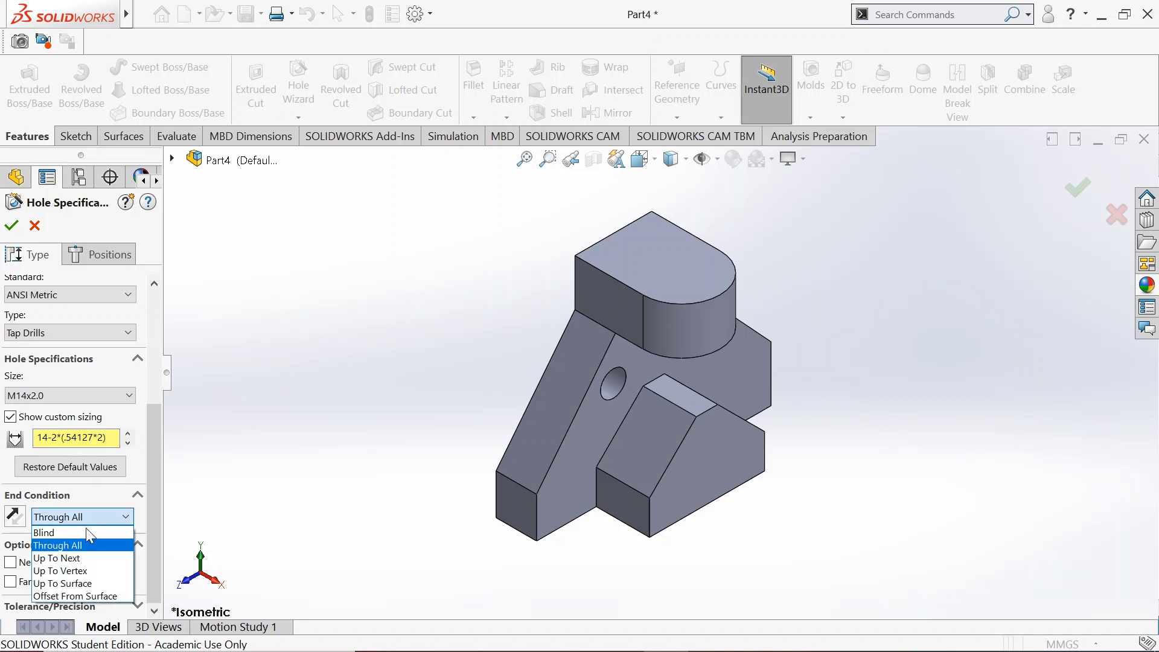
pyautogui.click(60, 555)
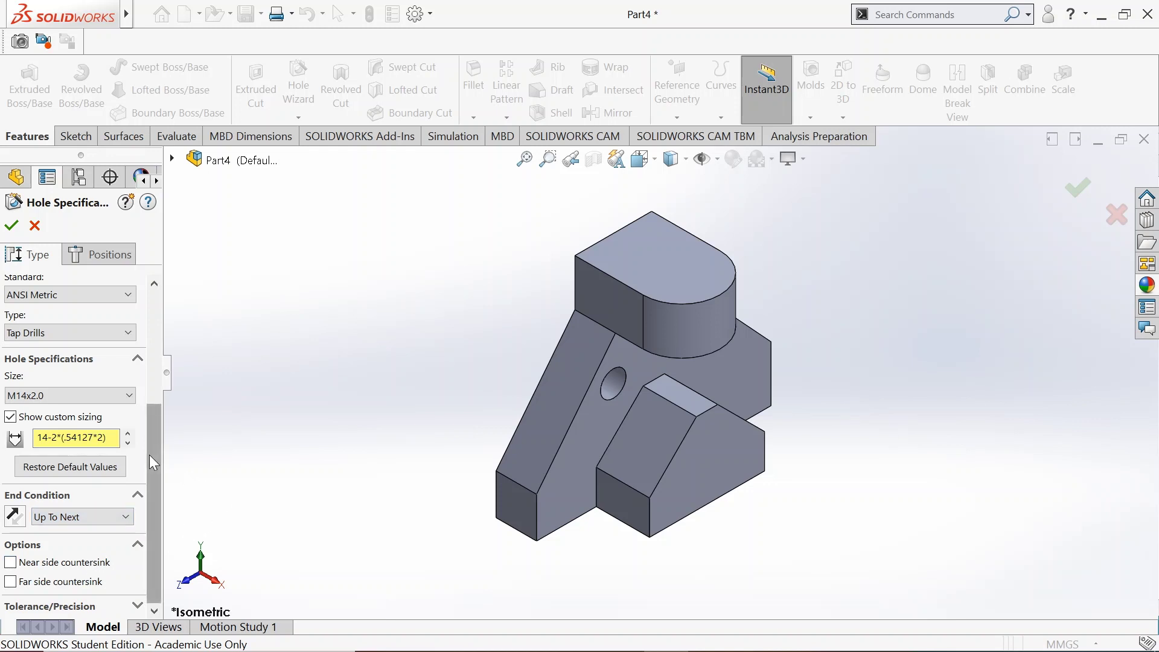
# Place the tap drill hole on the top face of the rounded boss
pyautogui.click(102, 256)
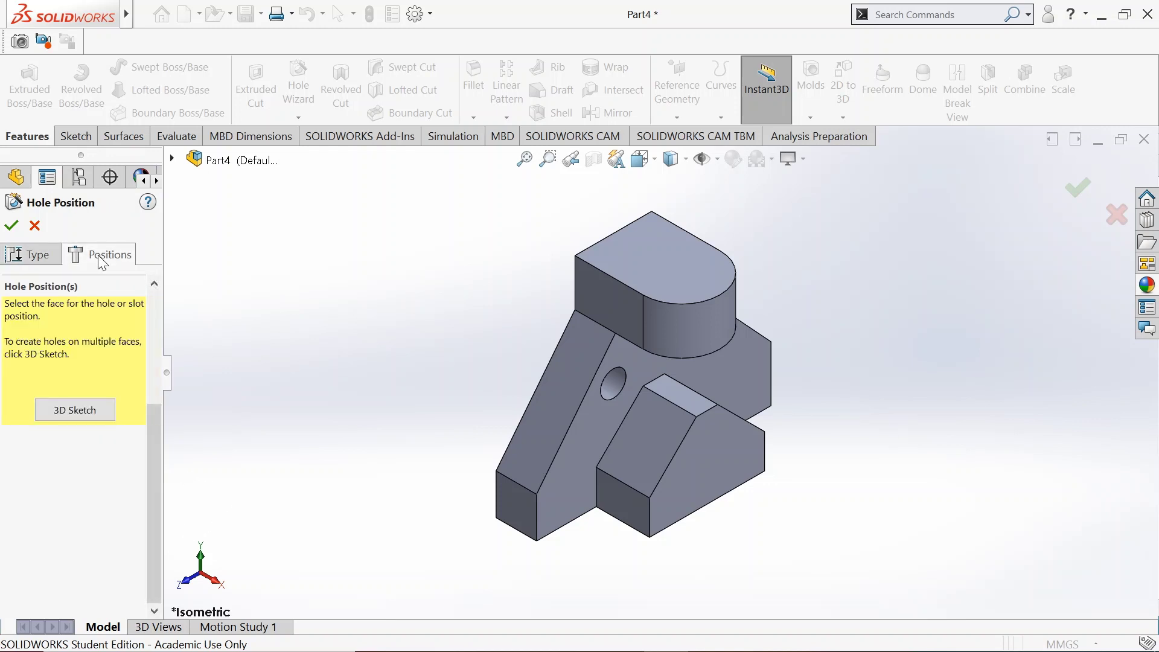
pyautogui.click(688, 263)
pyautogui.click(686, 266)
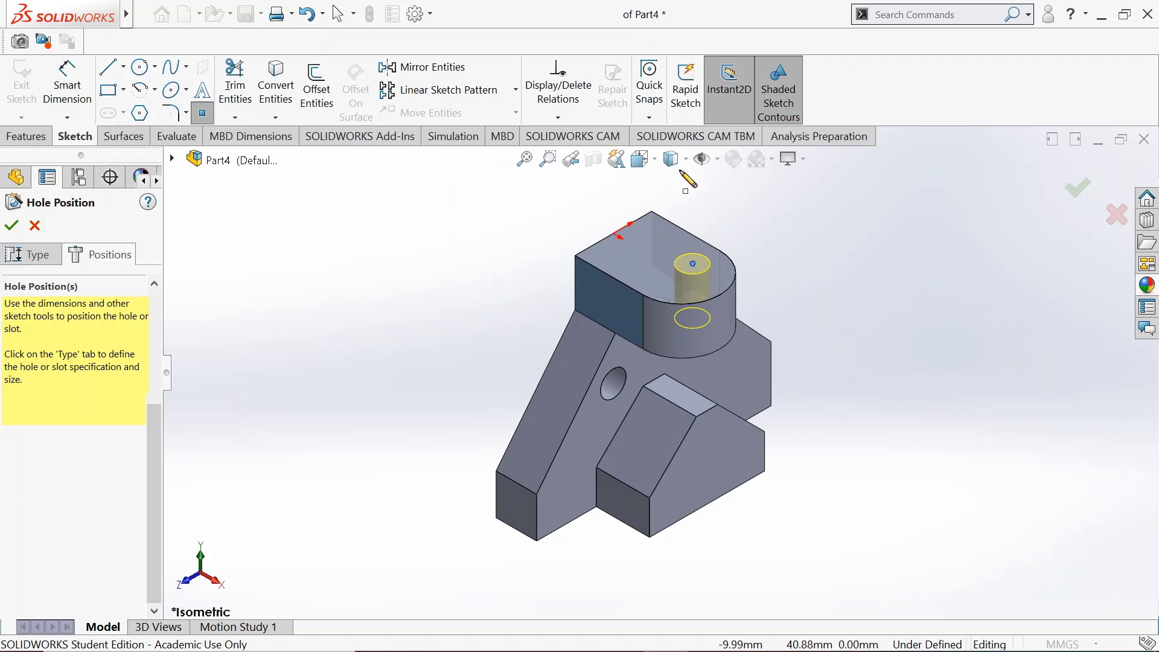
# Make the hole's centre point concentric with the boss's rounded top edge and finish the hole
pyautogui.click(558, 117)
pyautogui.click(577, 158)
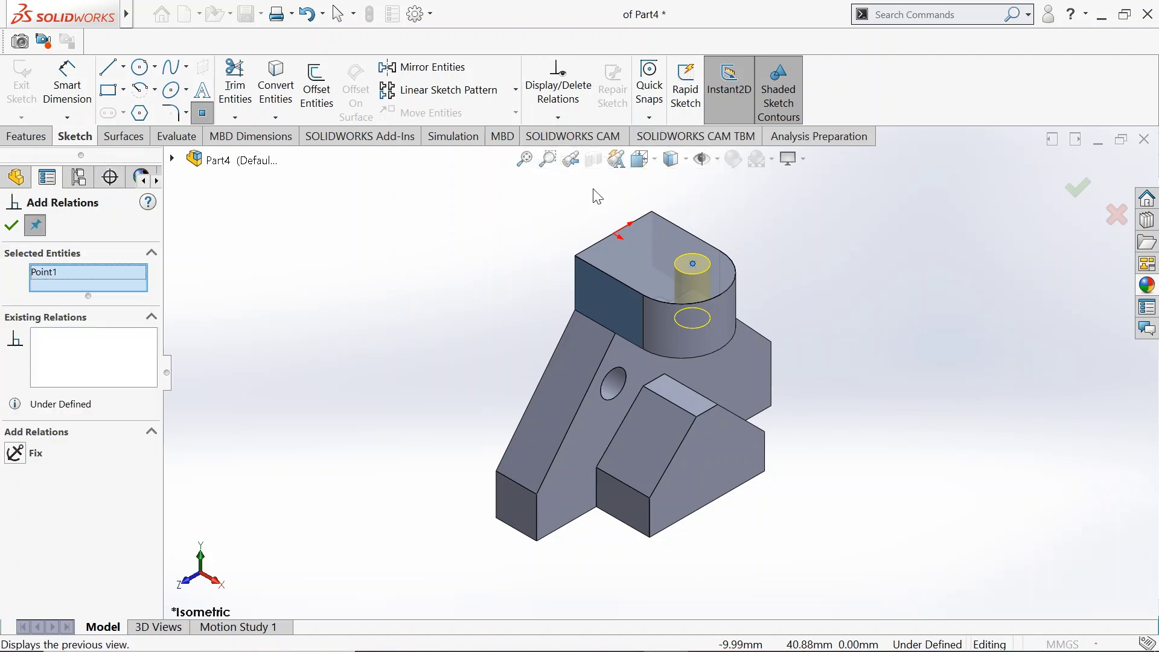
pyautogui.click(665, 306)
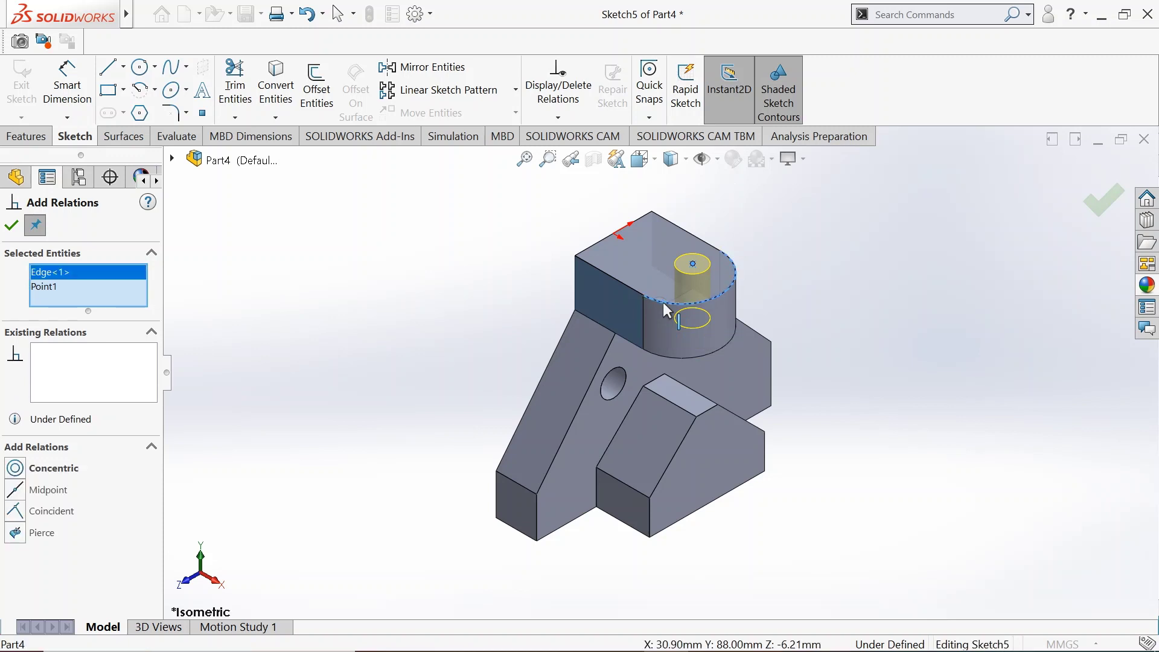
pyautogui.click(52, 469)
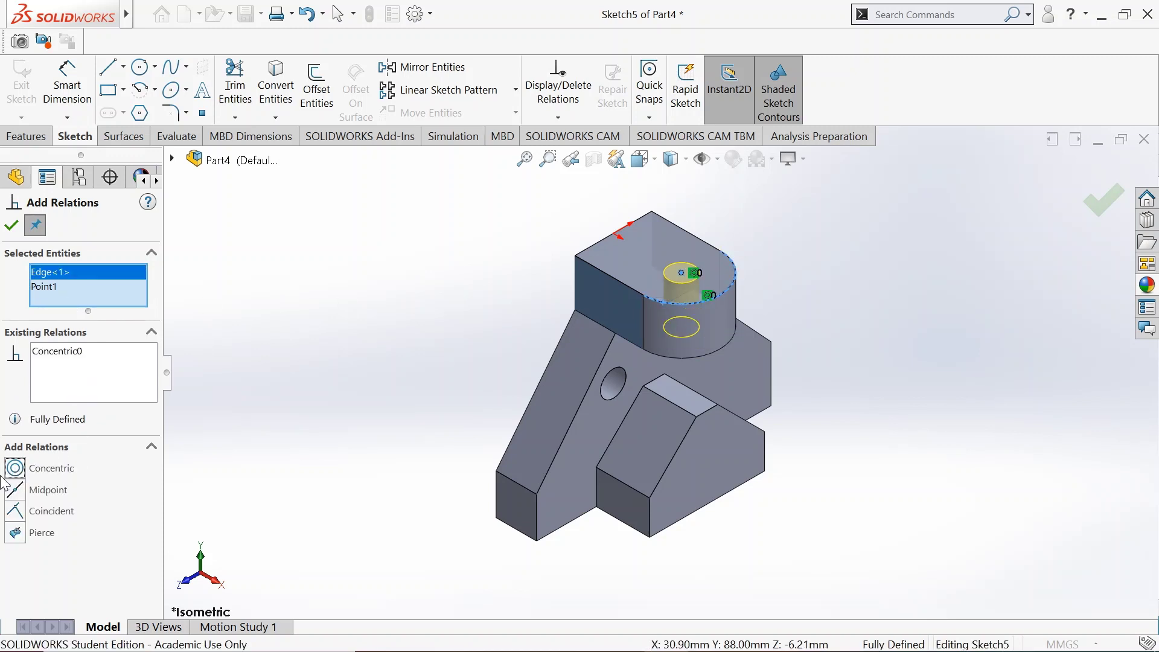
pyautogui.click(12, 227)
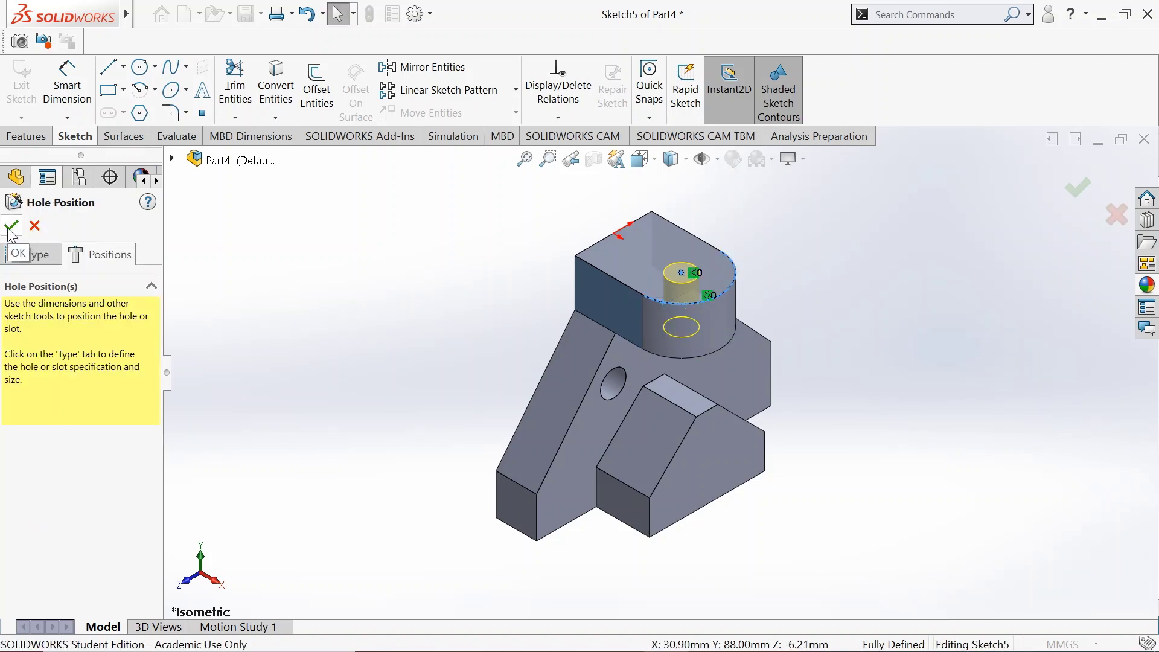
pyautogui.click(12, 228)
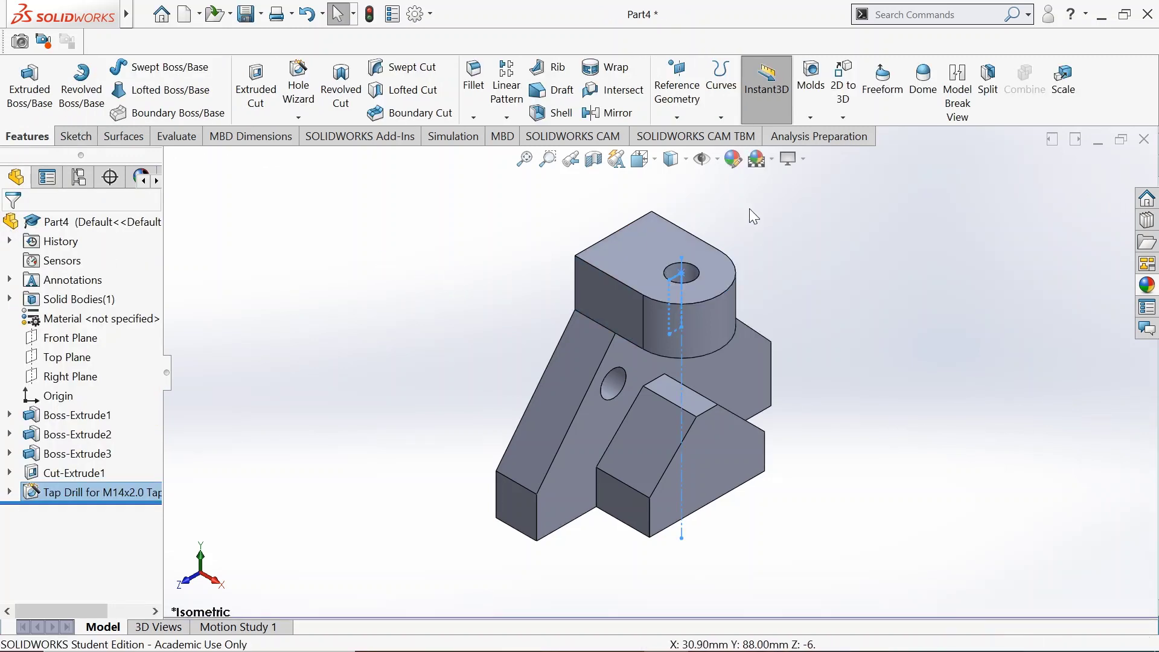
# Start a Thread feature on the circular top edge of the tap drill hole in the rounded boss
pyautogui.moveTo(770, 238); pyautogui.dragTo(729, 235, button='middle')
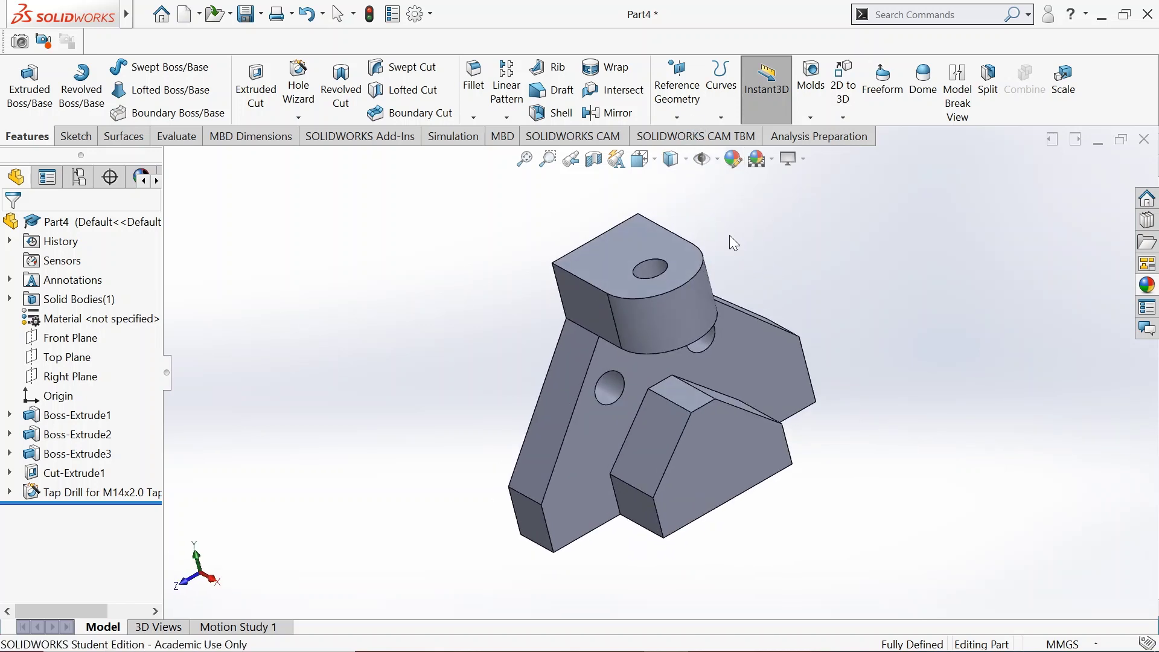
pyautogui.click(658, 165)
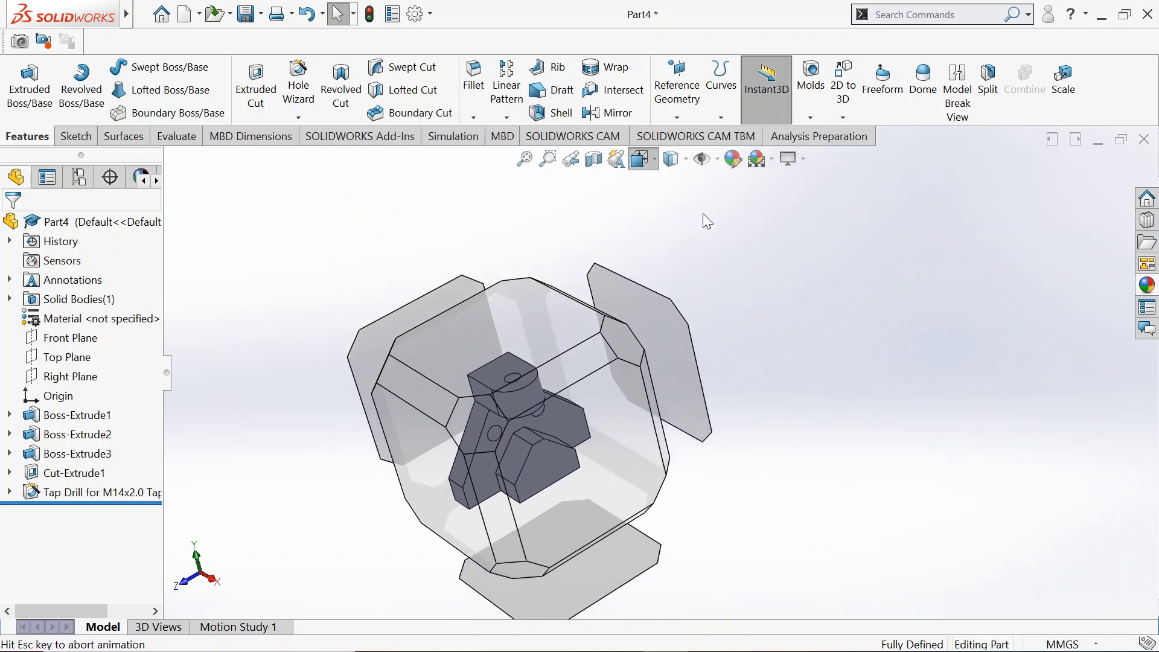
pyautogui.click(738, 210)
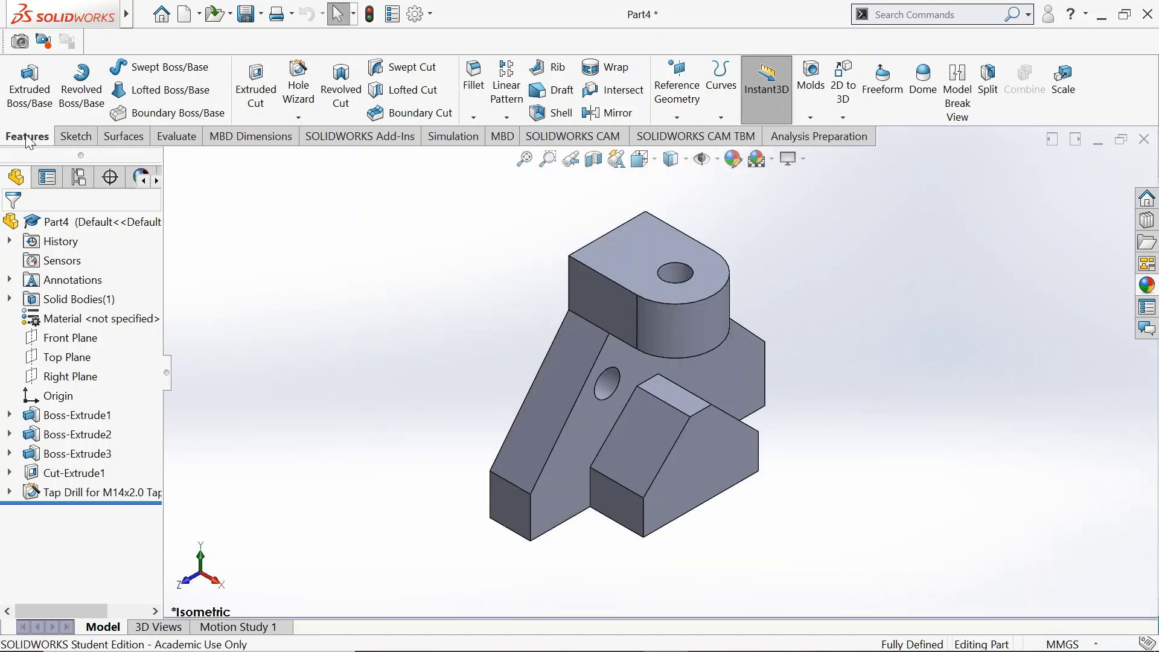
pyautogui.click(298, 119)
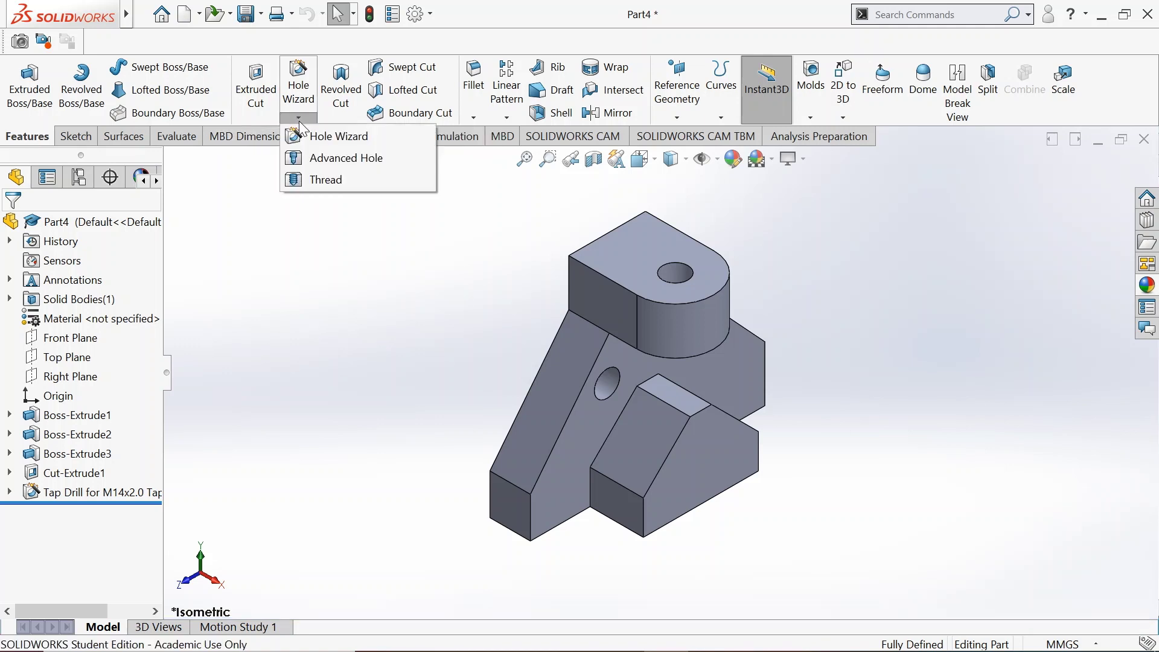
pyautogui.click(308, 181)
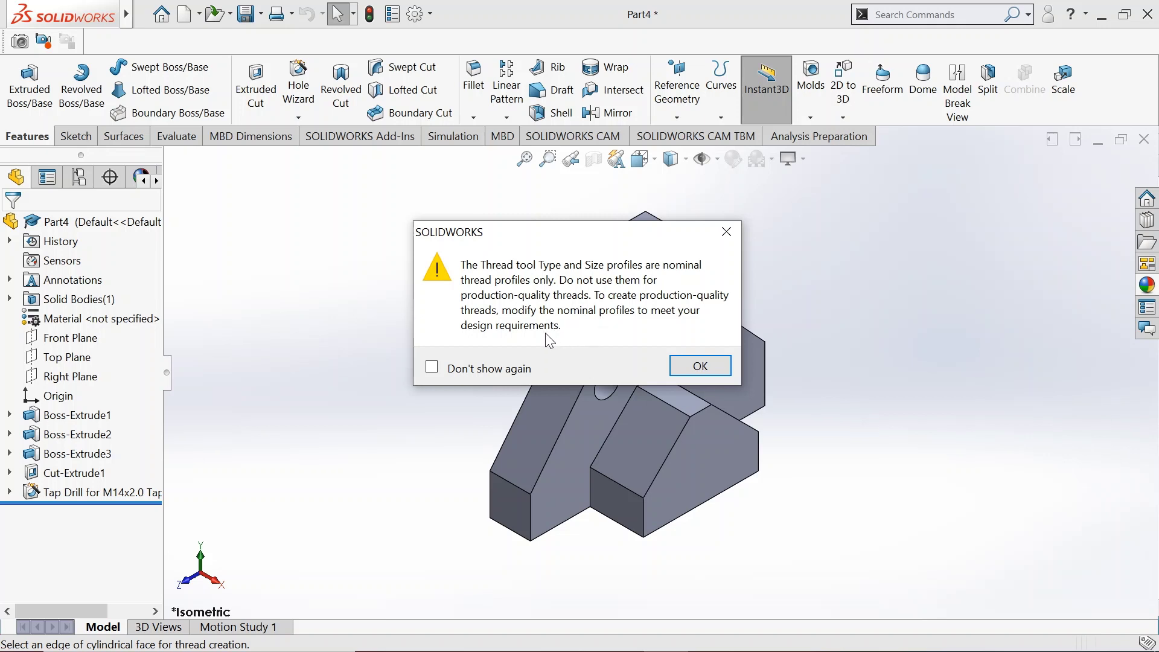
pyautogui.click(700, 366)
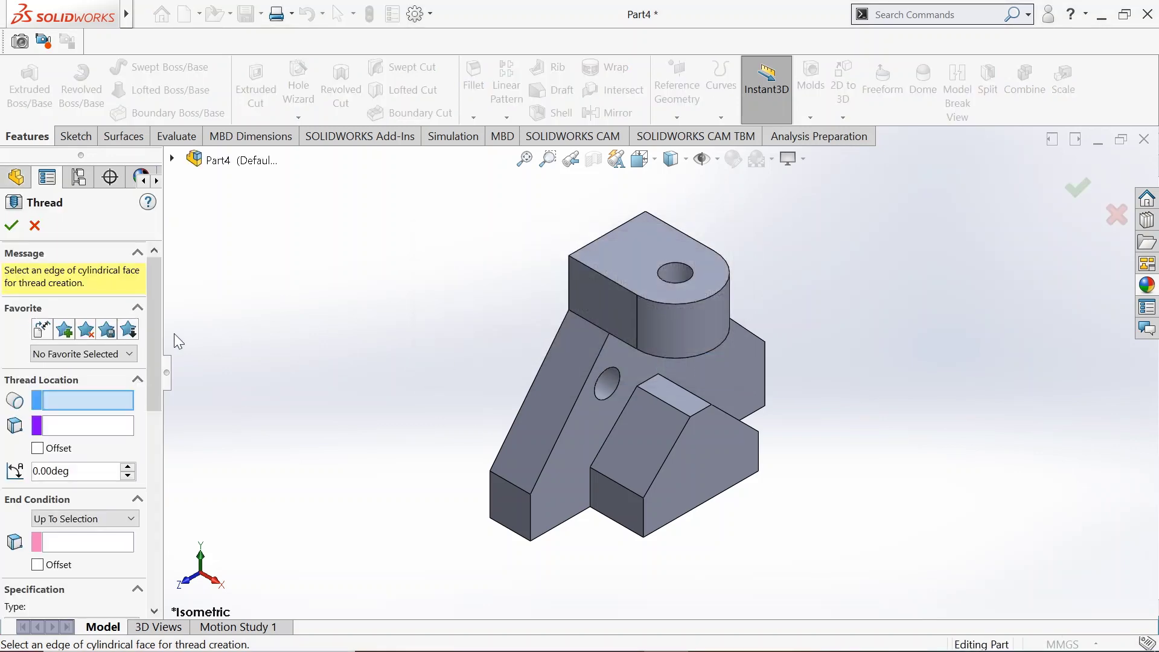
pyautogui.moveTo(150, 325); pyautogui.dragTo(154, 365)
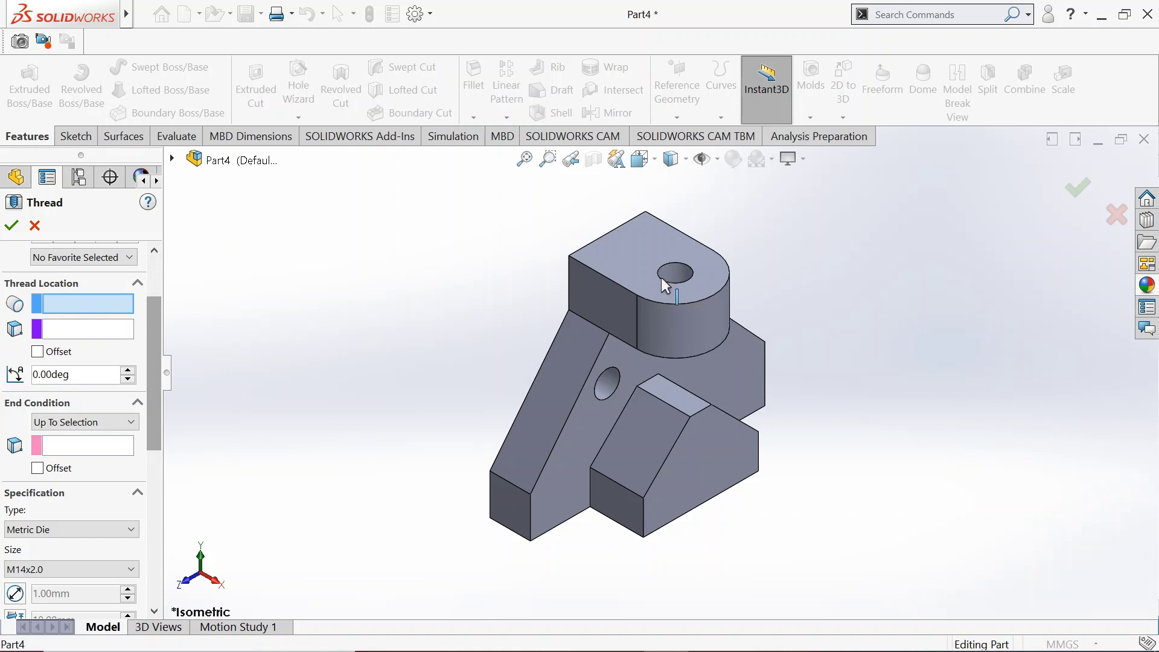
pyautogui.click(633, 285)
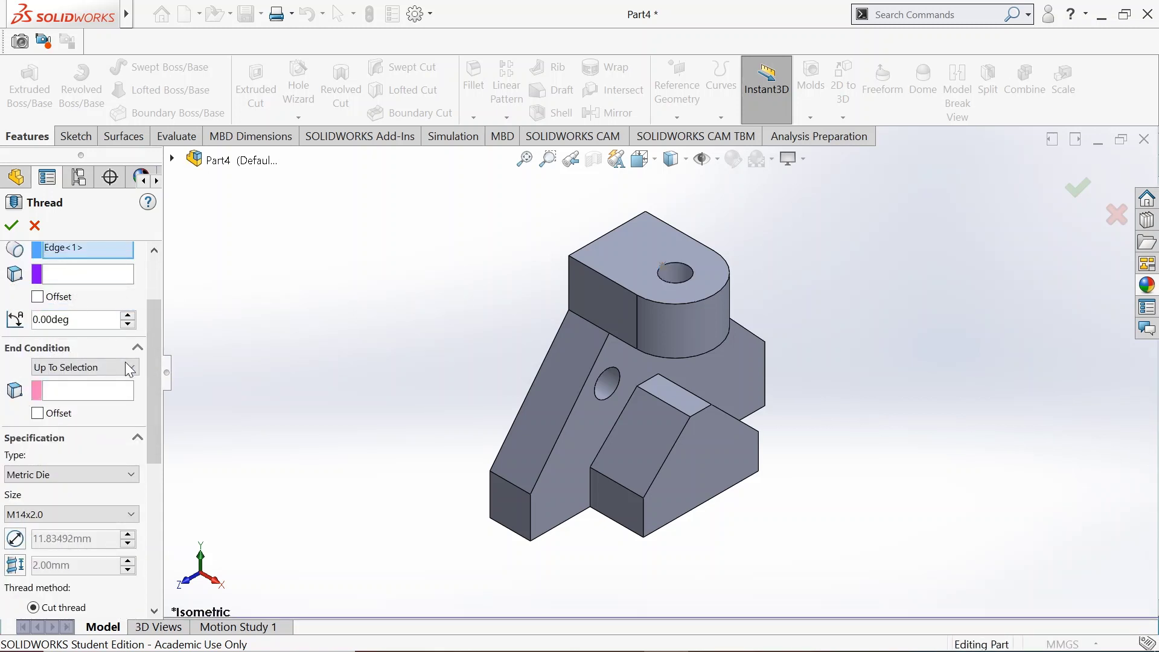
# Set the thread specification to type Metric Tap with size M14x2.0
pyautogui.moveTo(151, 336)
pyautogui.mouseDown()
pyautogui.moveTo(153, 317)
pyautogui.moveTo(158, 339)
pyautogui.mouseUp()
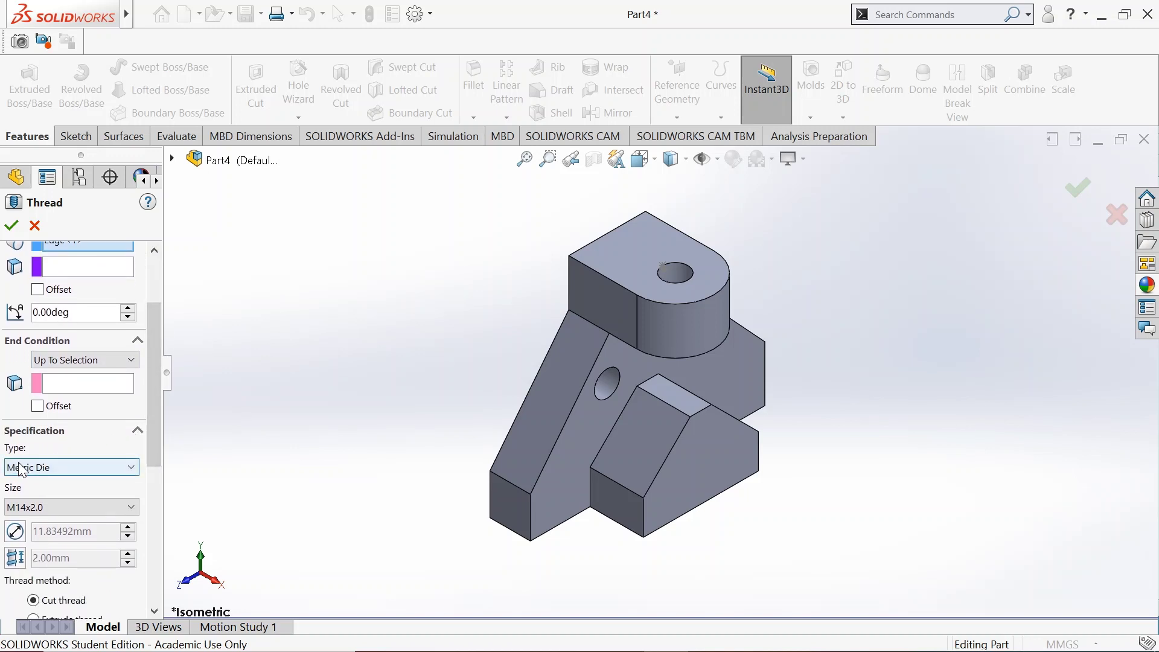
pyautogui.click(46, 470)
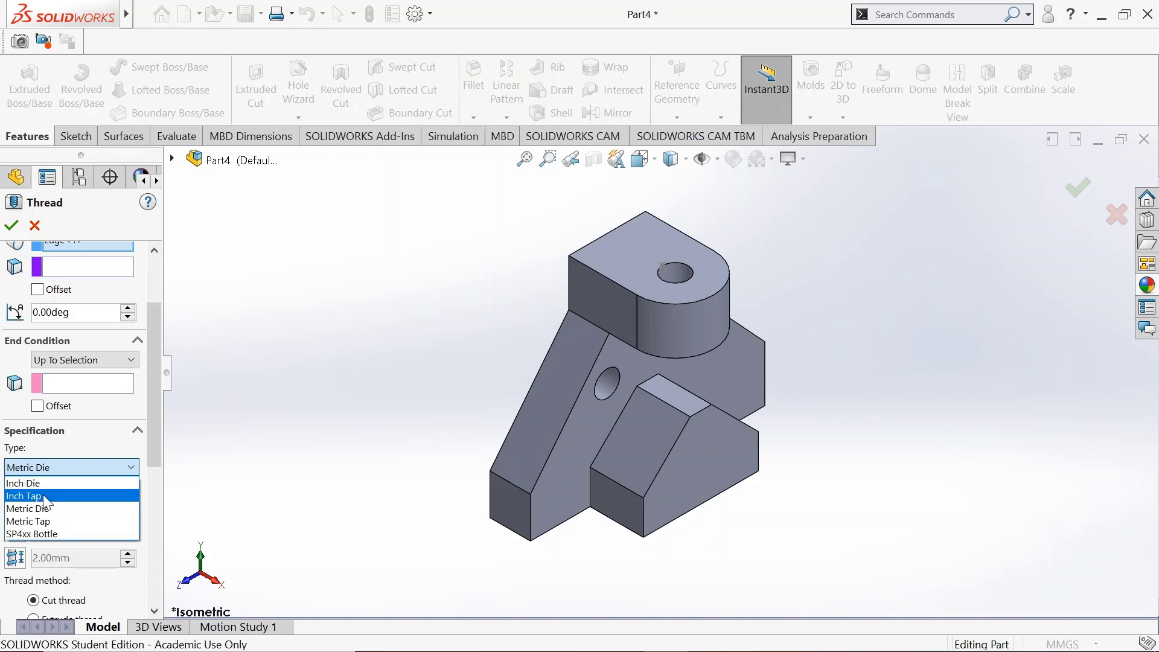
pyautogui.press('Up')
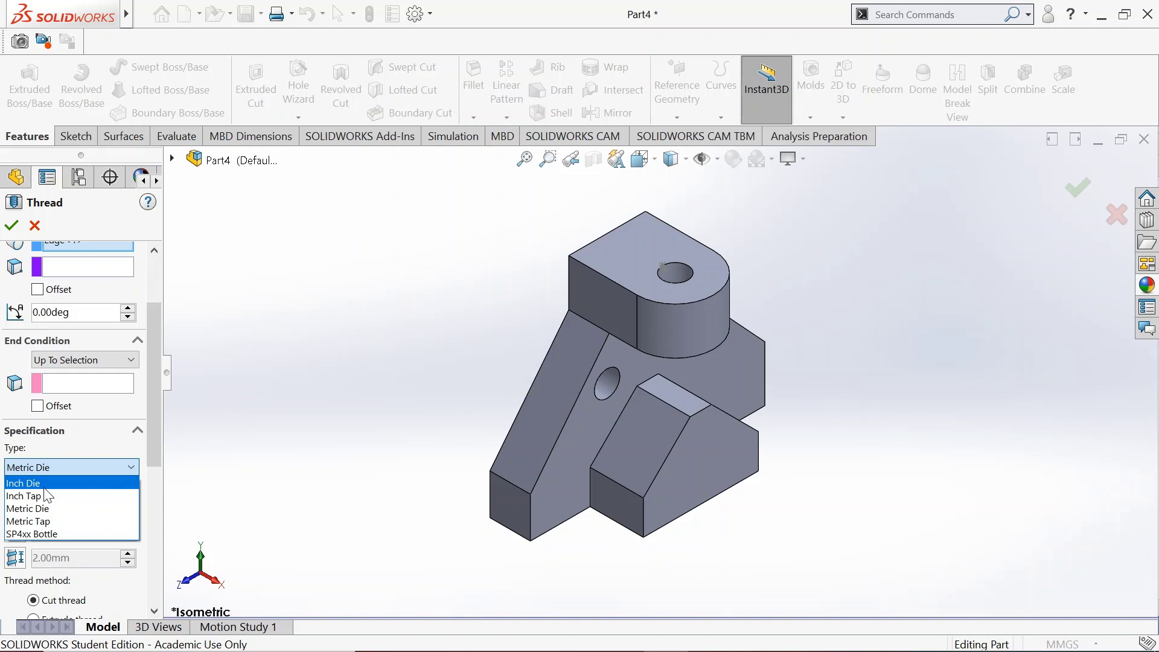
pyautogui.click(49, 521)
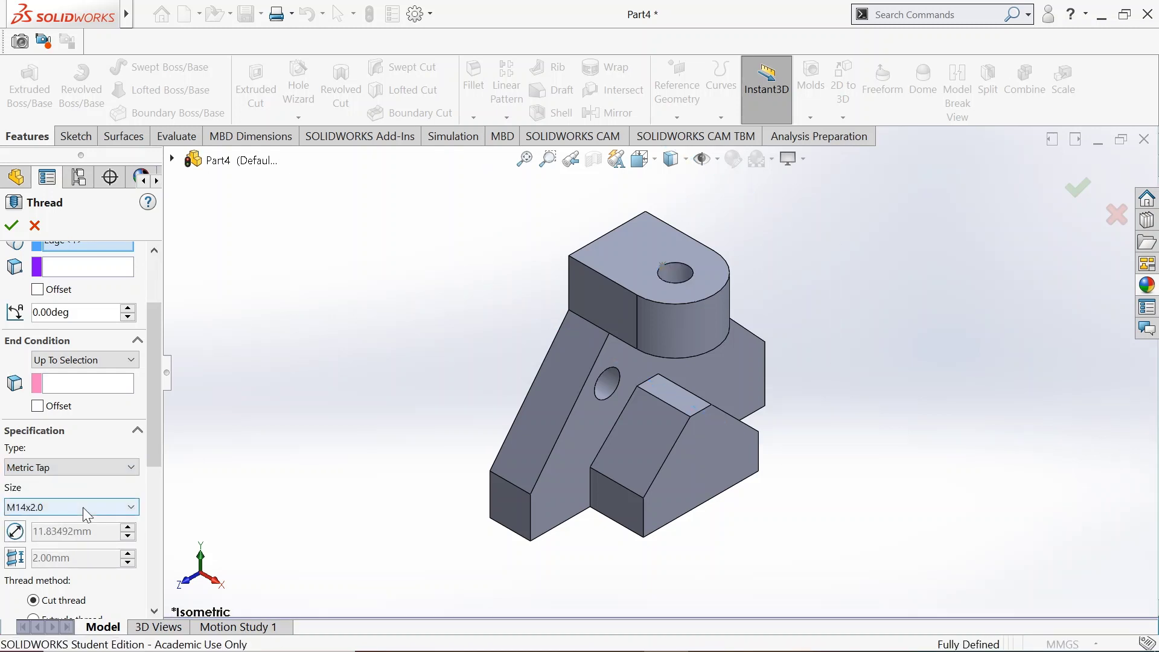
pyautogui.click(29, 508)
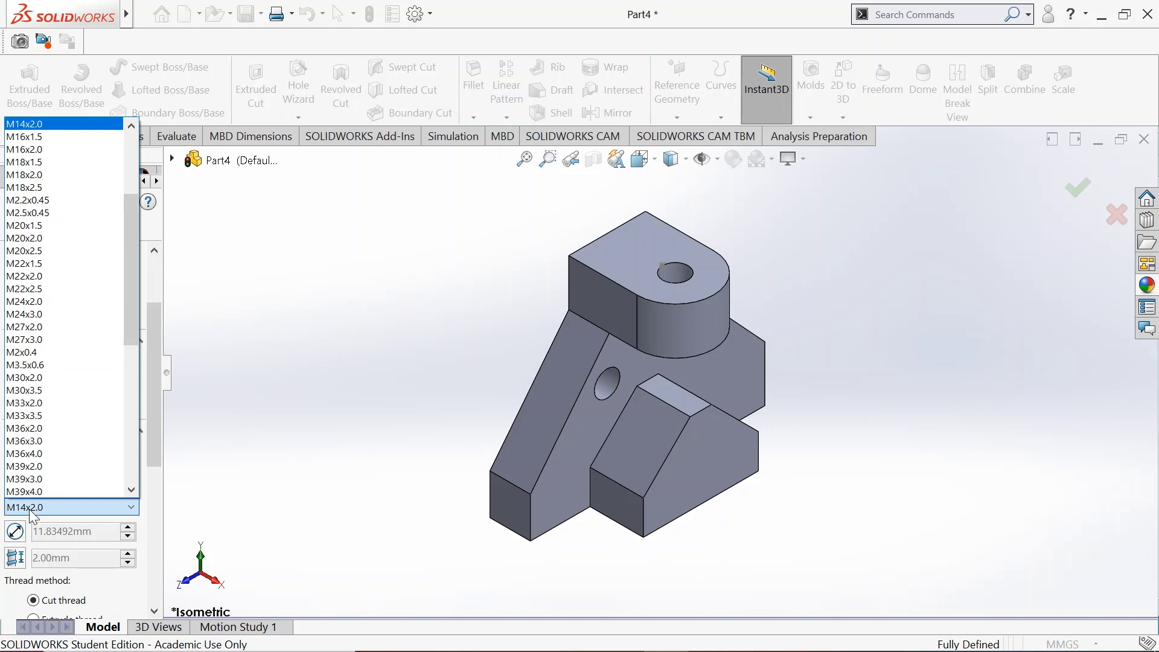
pyautogui.click(28, 509)
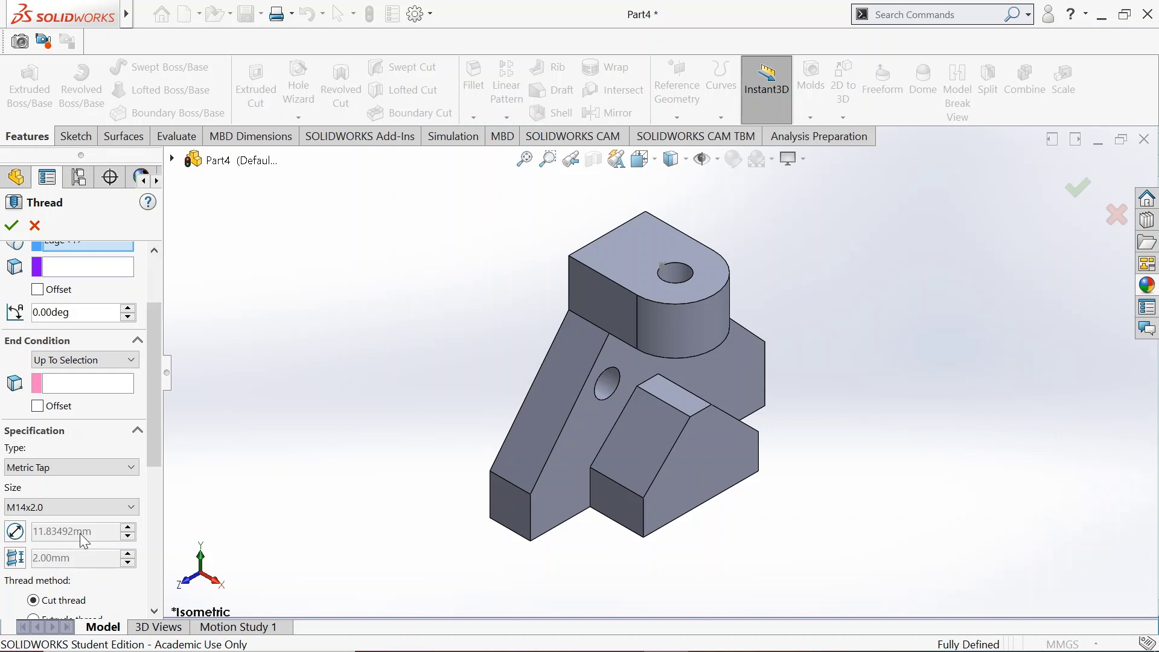
# Review the thread options and end the thread Up To Selection at the underside face of the rounded boss
pyautogui.moveTo(153, 446); pyautogui.dragTo(154, 470)
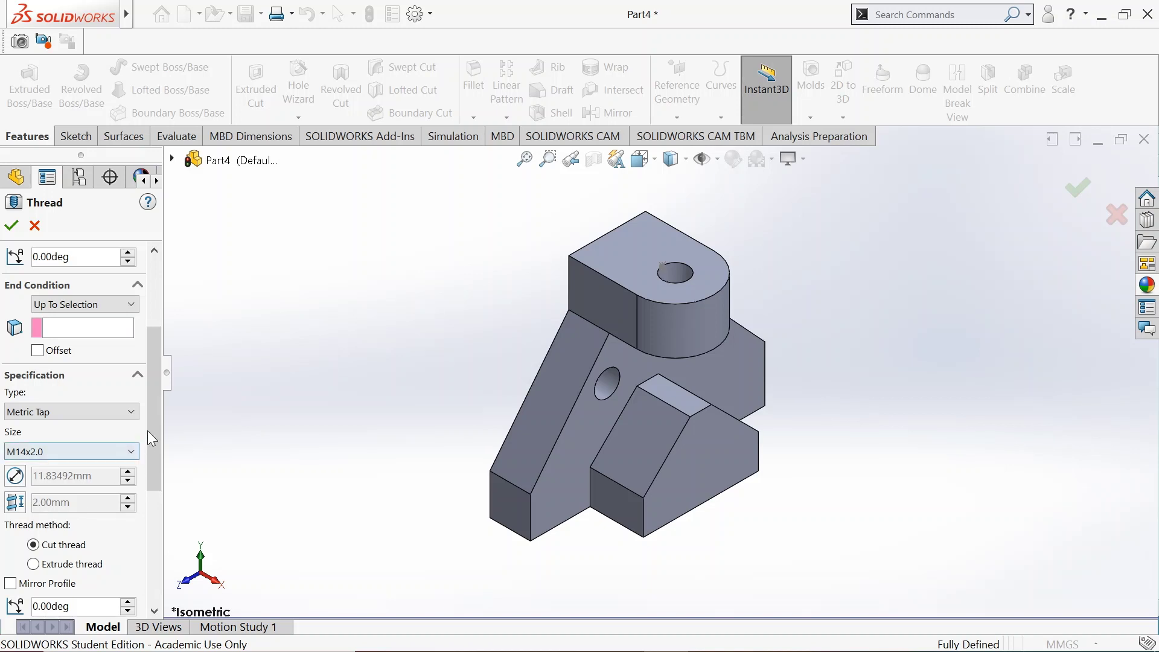
pyautogui.moveTo(150, 426); pyautogui.dragTo(156, 363)
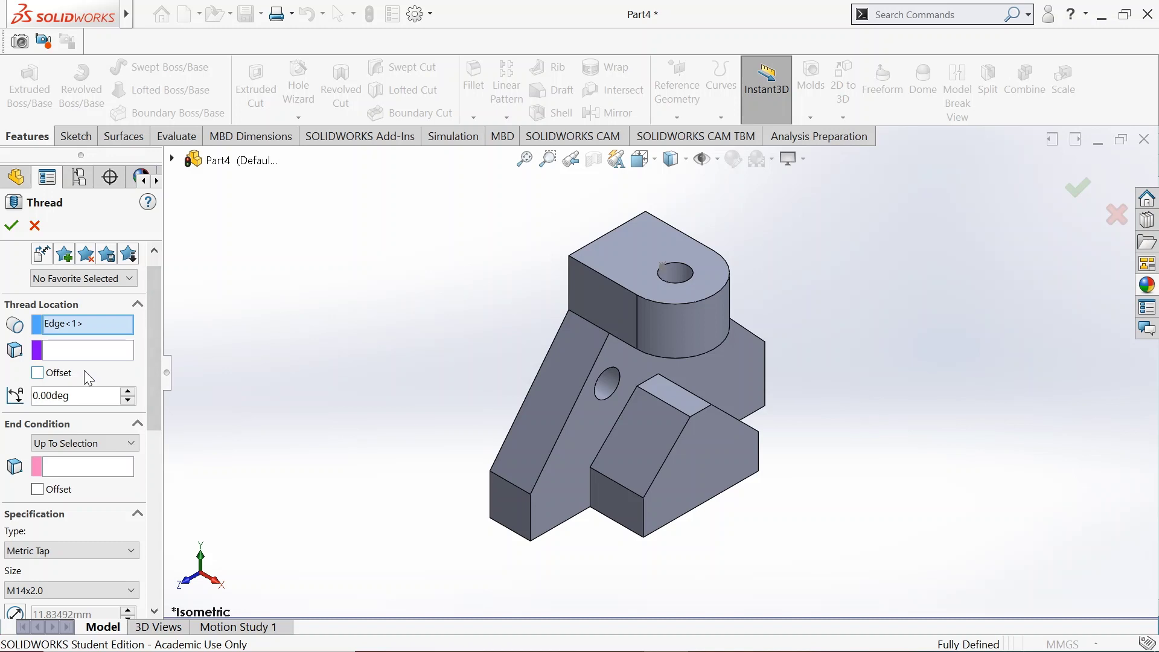
pyautogui.moveTo(156, 353); pyautogui.dragTo(161, 505)
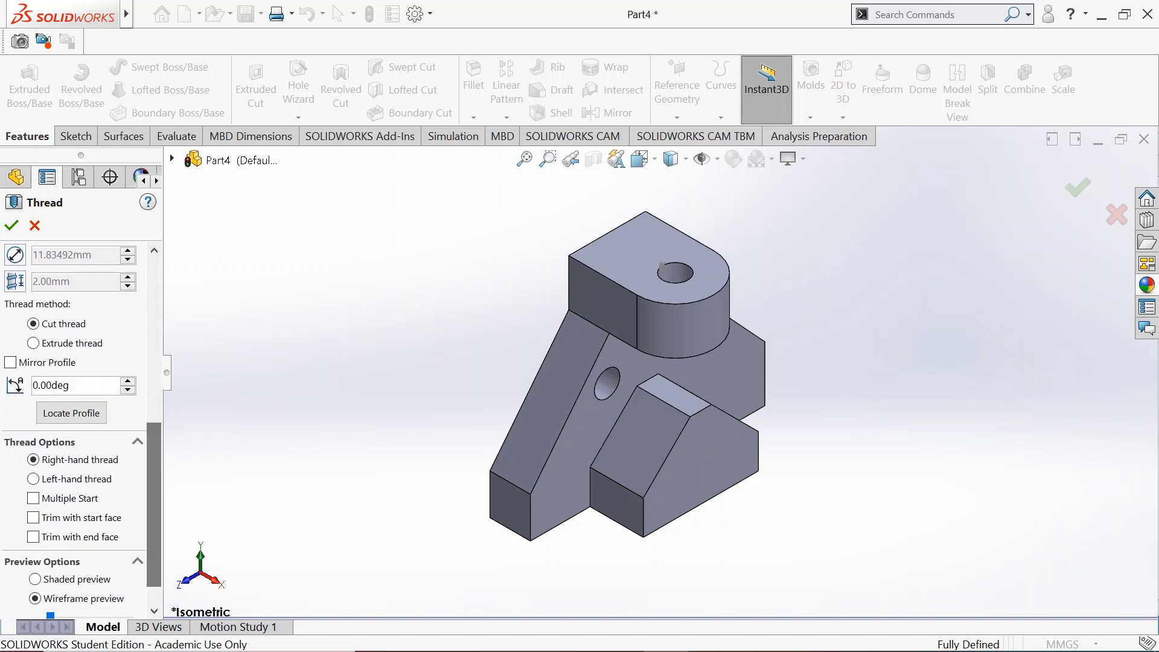
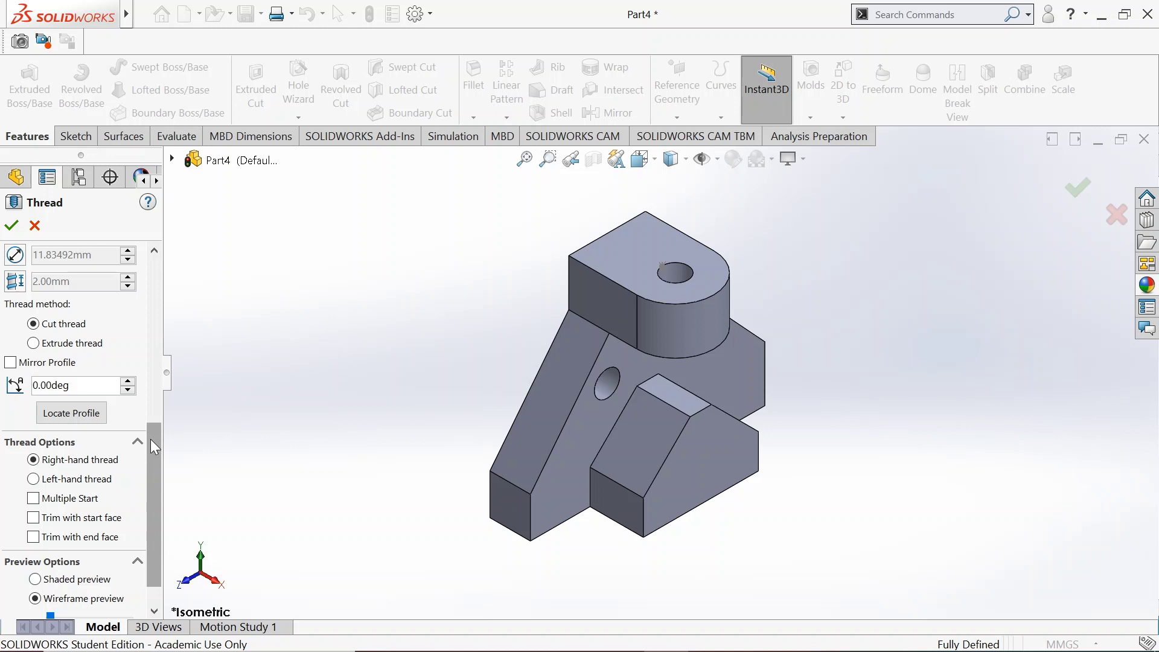
pyautogui.scroll(-2, 151, 444)
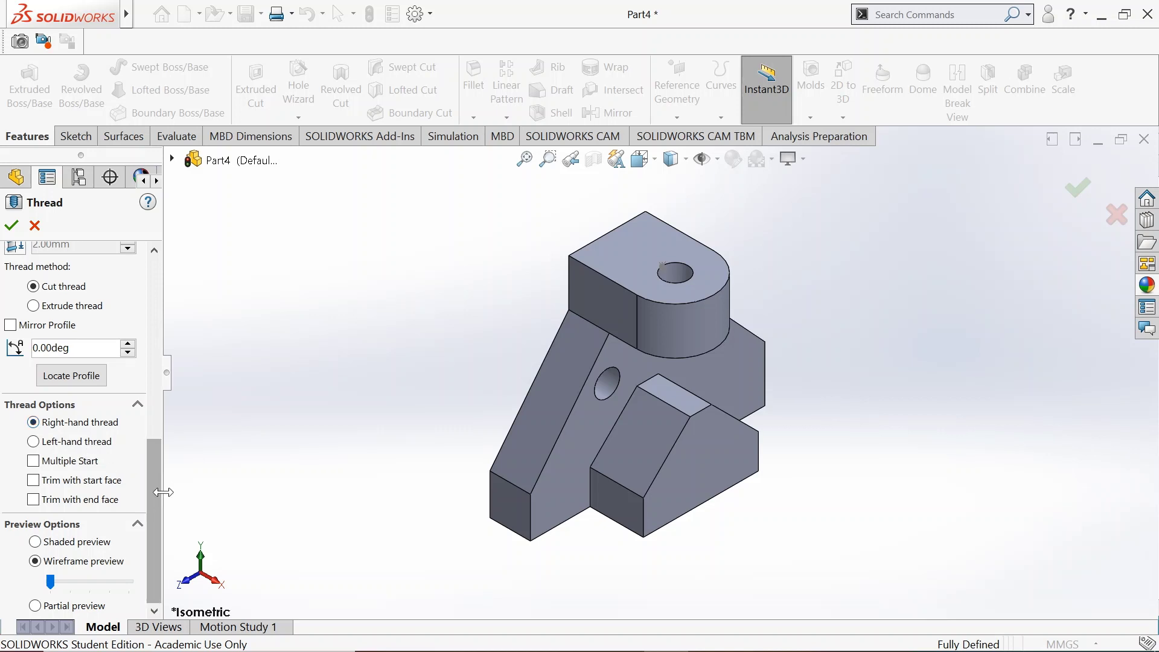
pyautogui.moveTo(152, 477); pyautogui.dragTo(165, 294)
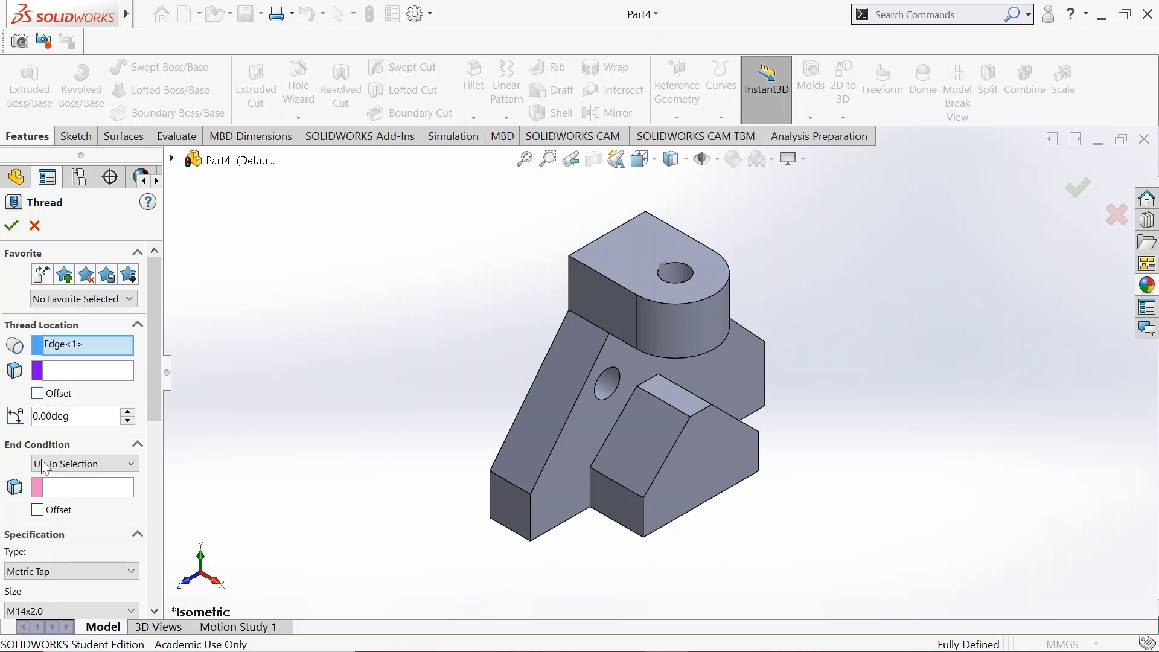
pyautogui.click(67, 465)
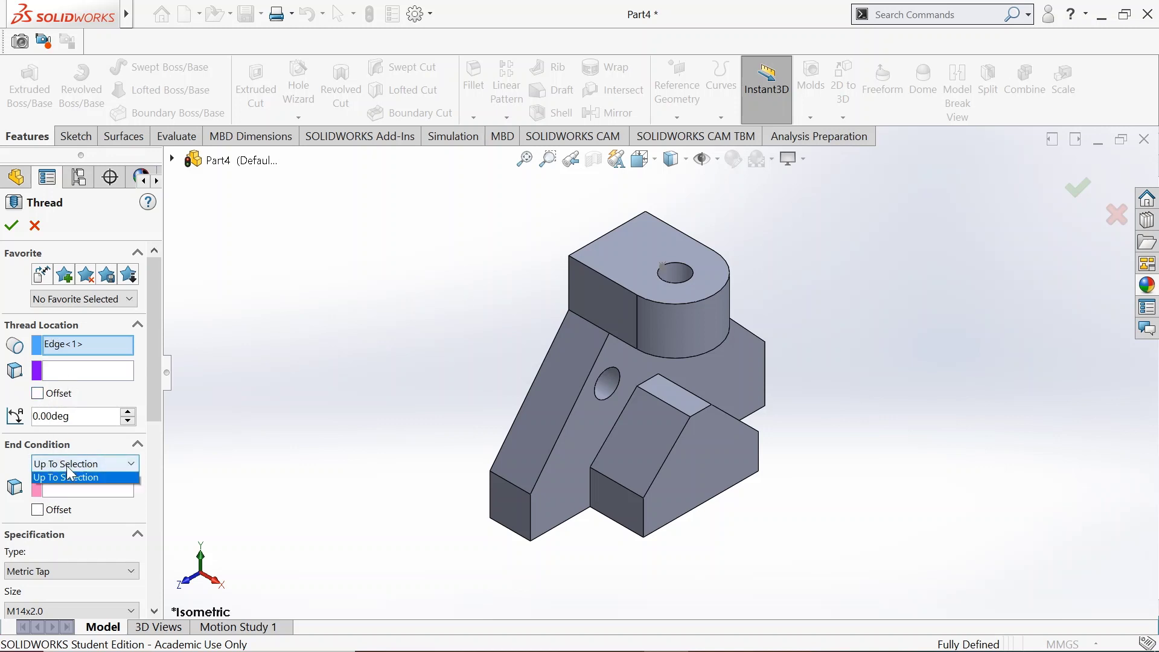
pyautogui.click(68, 470)
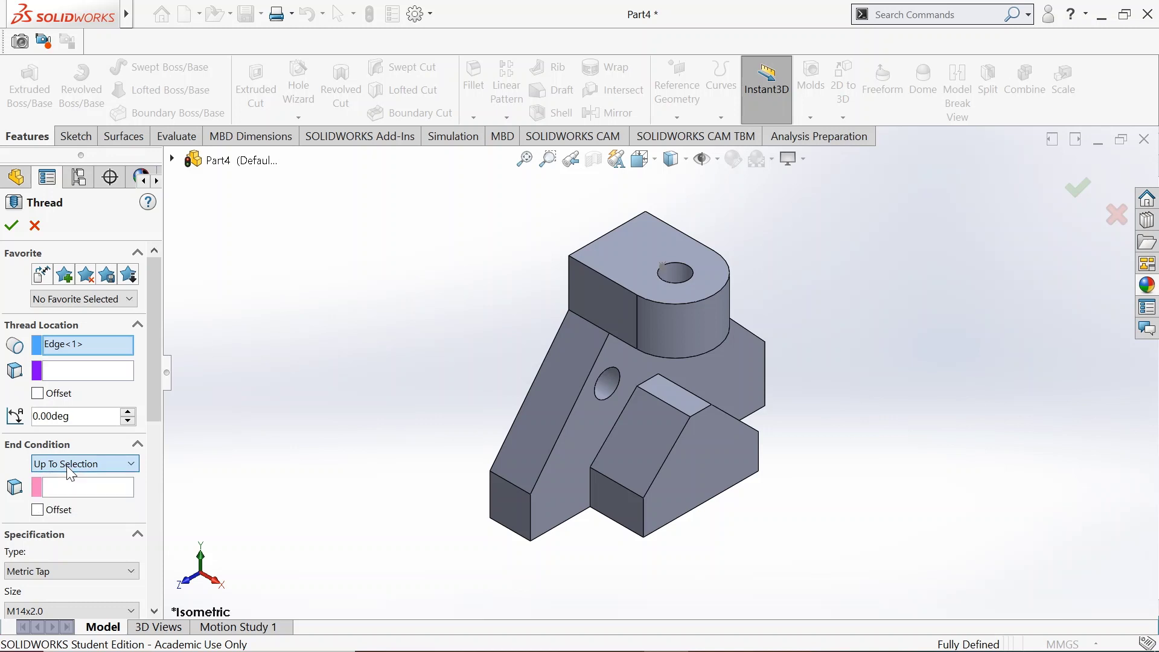
pyautogui.click(59, 487)
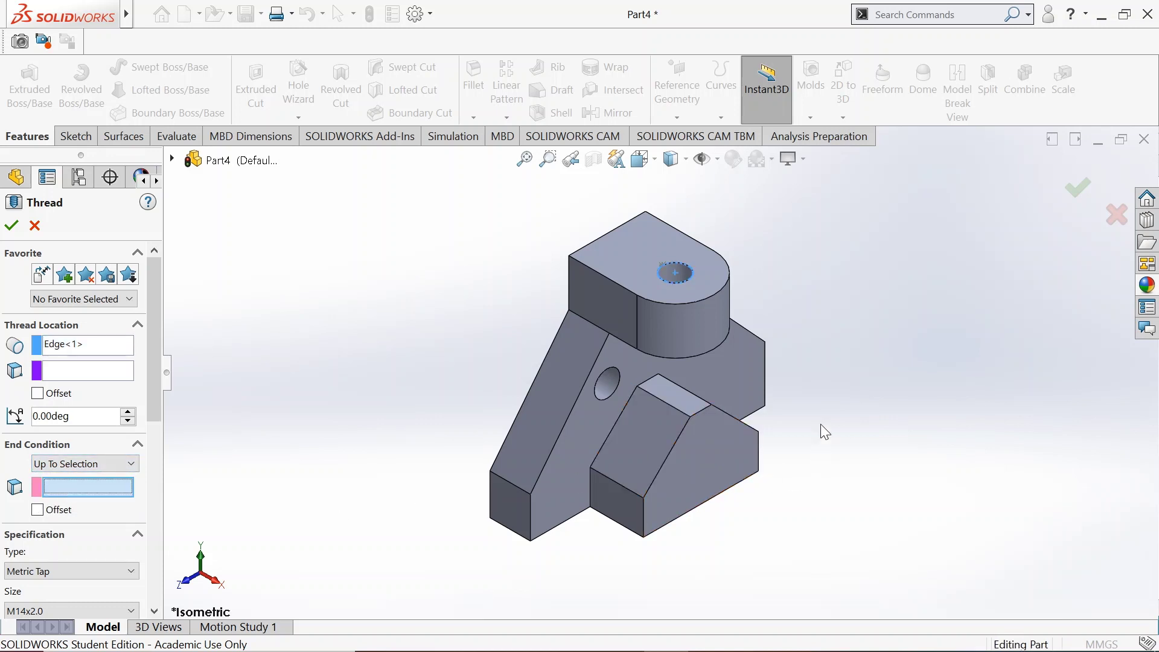
pyautogui.moveTo(823, 429); pyautogui.dragTo(808, 281, button='middle')
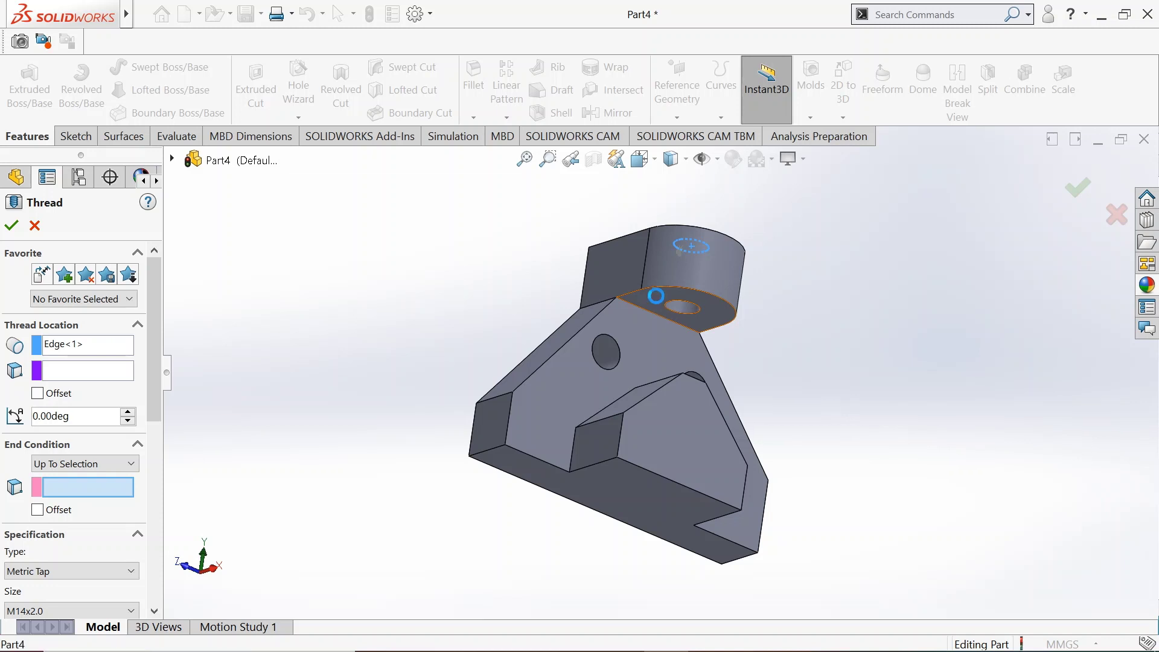
pyautogui.click(657, 300)
# Check the thread preview in the front view and create the cut thread
pyautogui.moveTo(530, 254); pyautogui.dragTo(664, 356, button='middle')
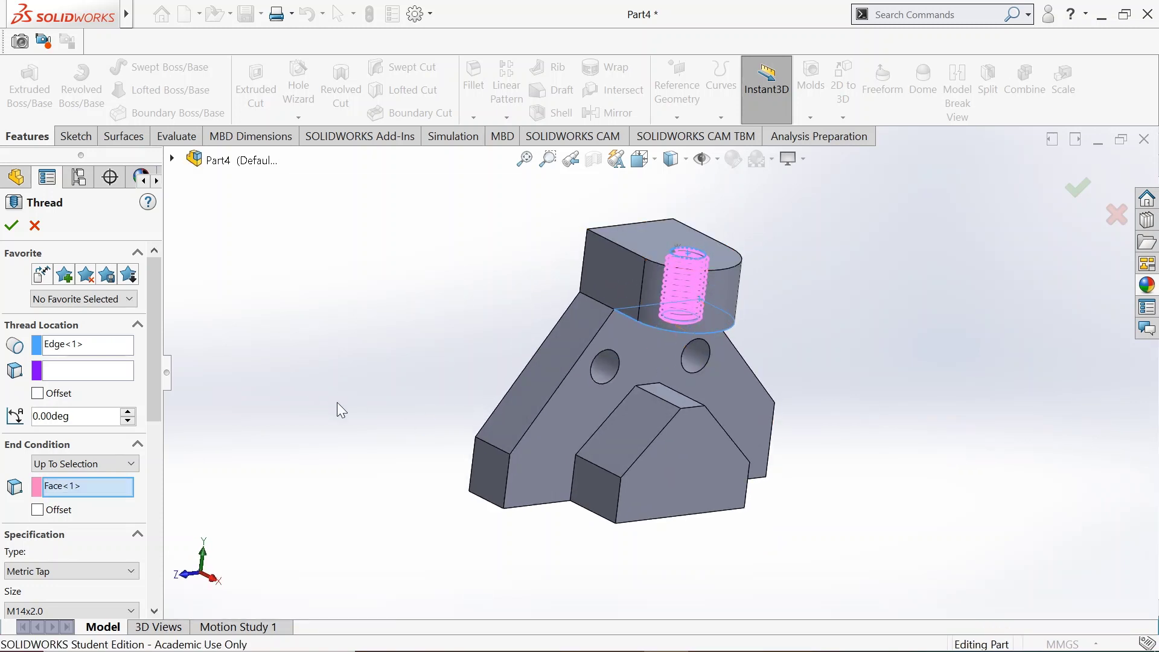
pyautogui.click(644, 159)
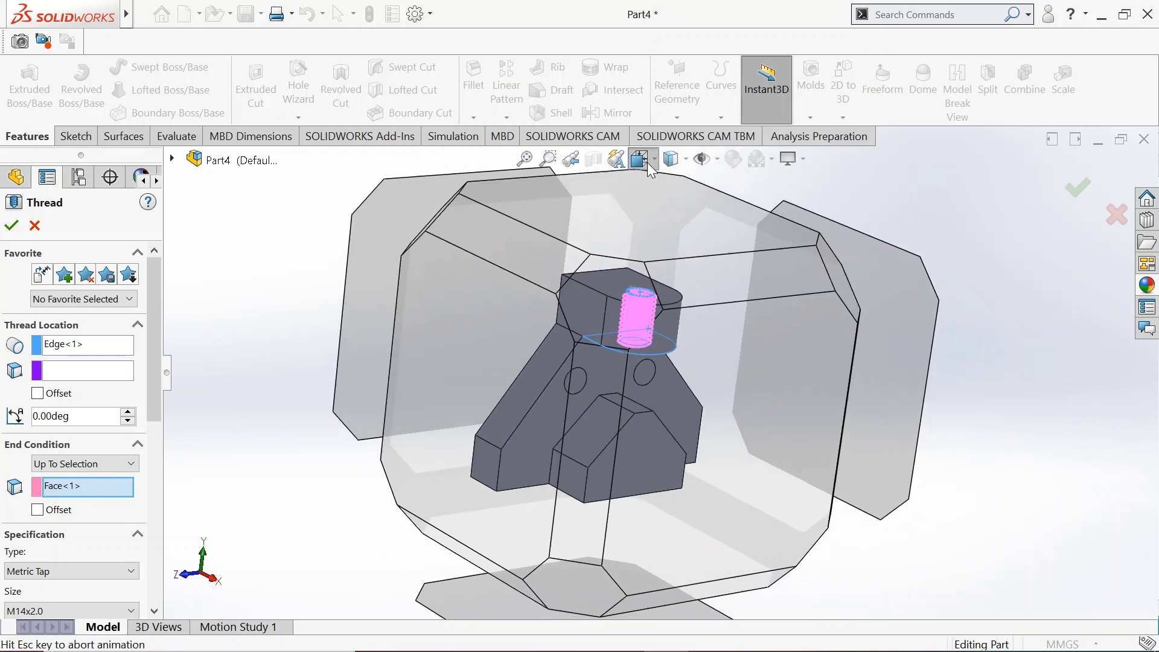
pyautogui.click(671, 237)
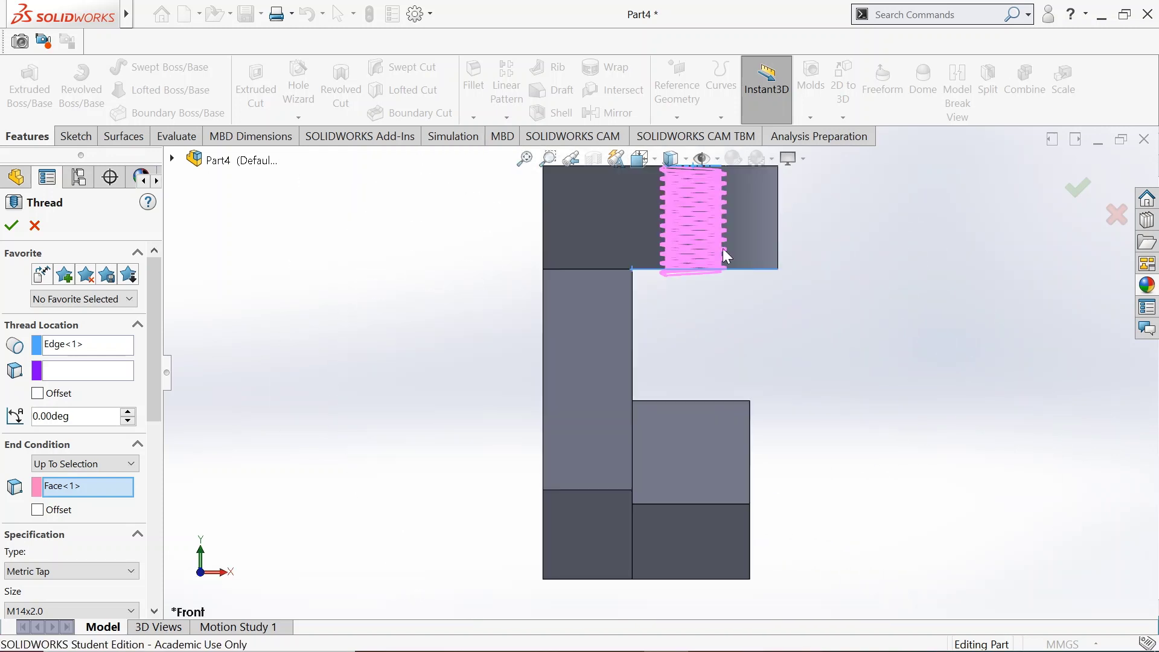
pyautogui.scroll(-3, 711, 218)
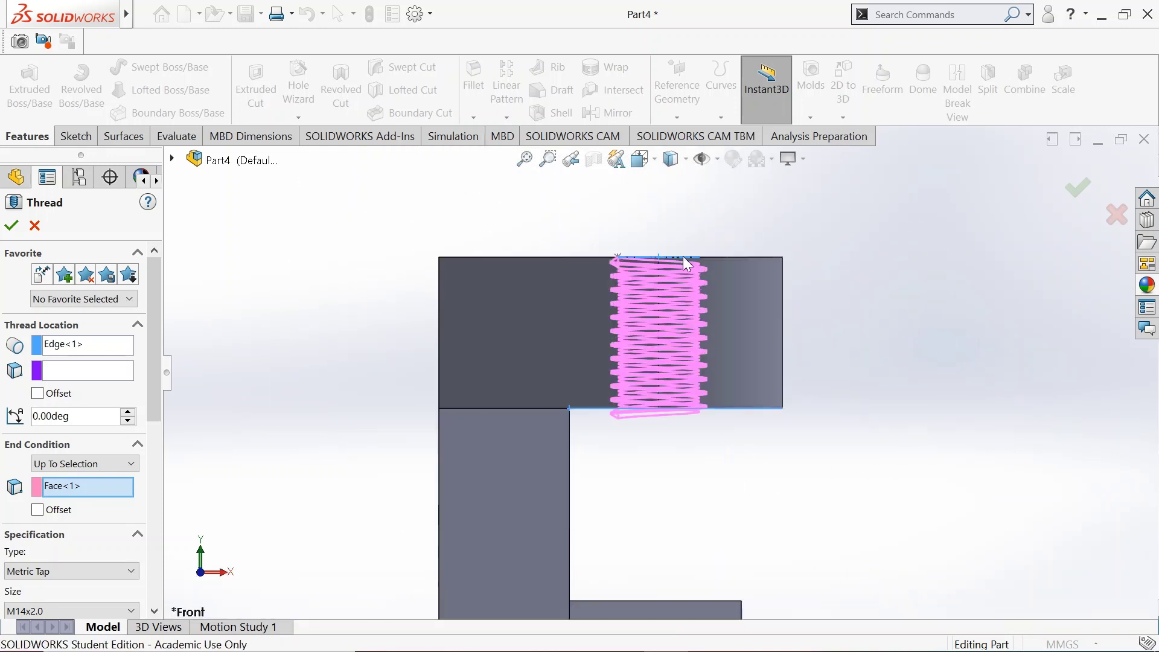
pyautogui.click(11, 226)
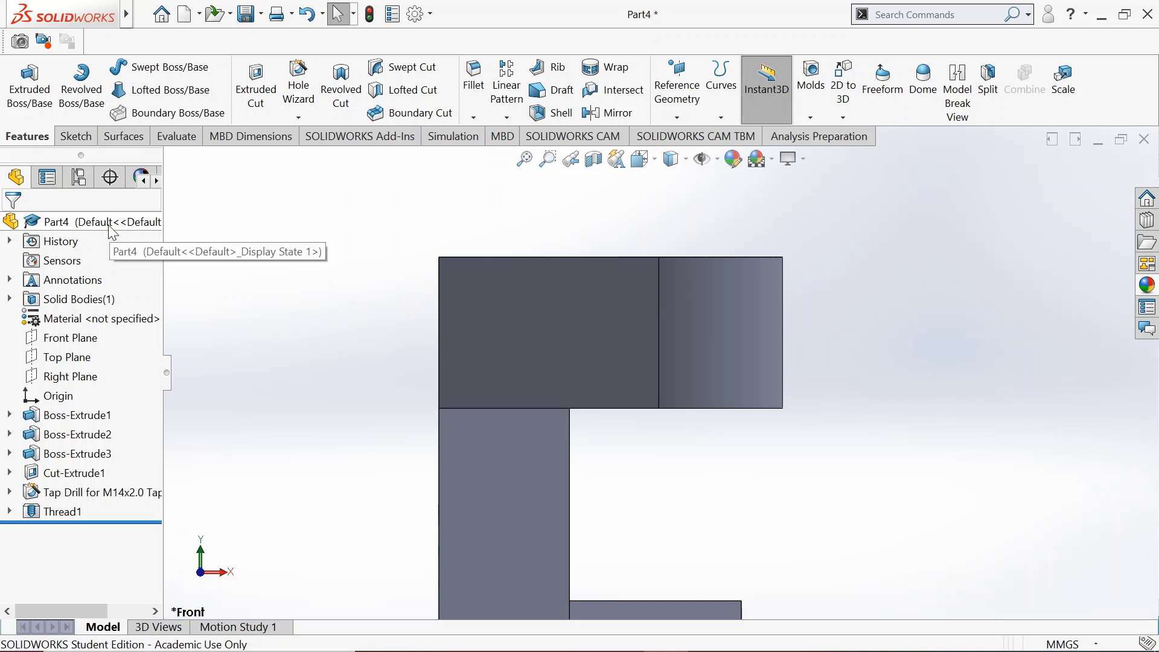
# Edit the cut thread in the rounded boss to start with a 4 mm offset, reversed to begin above the boss's top face
pyautogui.moveTo(449, 267); pyautogui.dragTo(715, 209, button='middle')
pyautogui.scroll(-5, 664, 211)
pyautogui.scroll(-1, 604, 266)
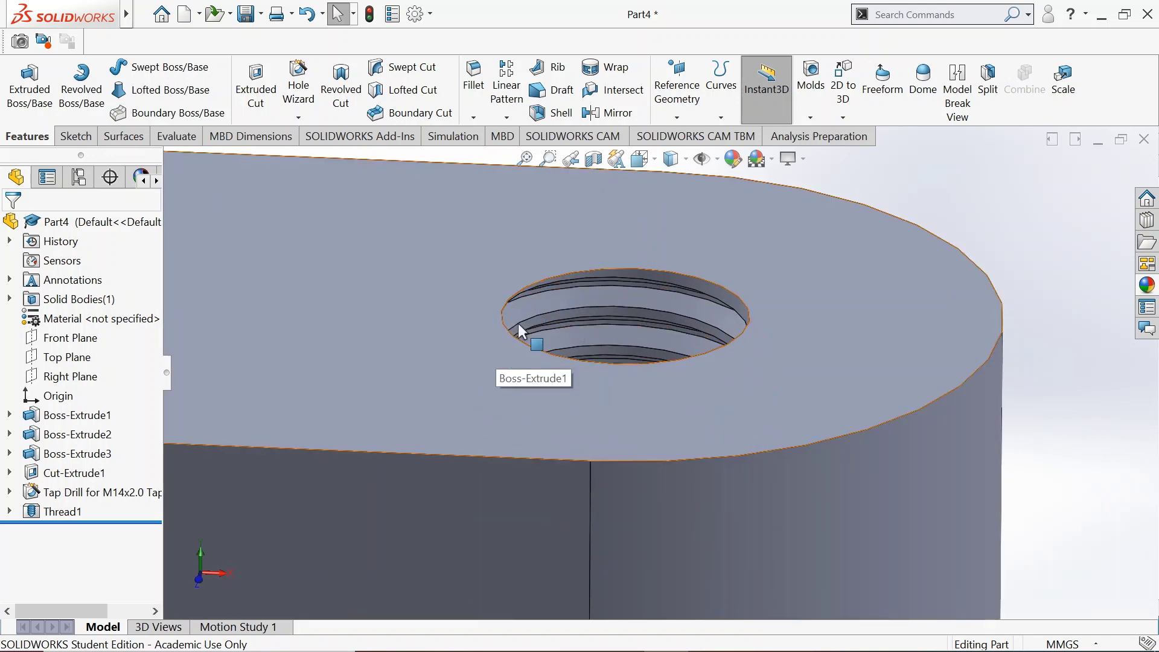
pyautogui.click(644, 161)
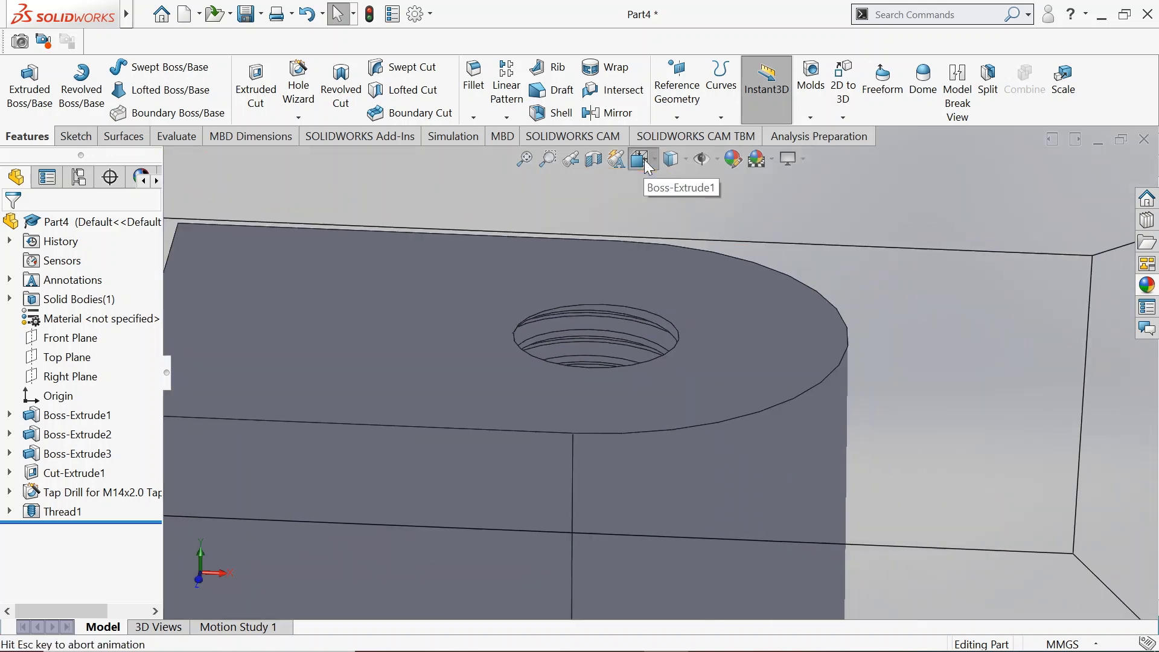
pyautogui.click(736, 208)
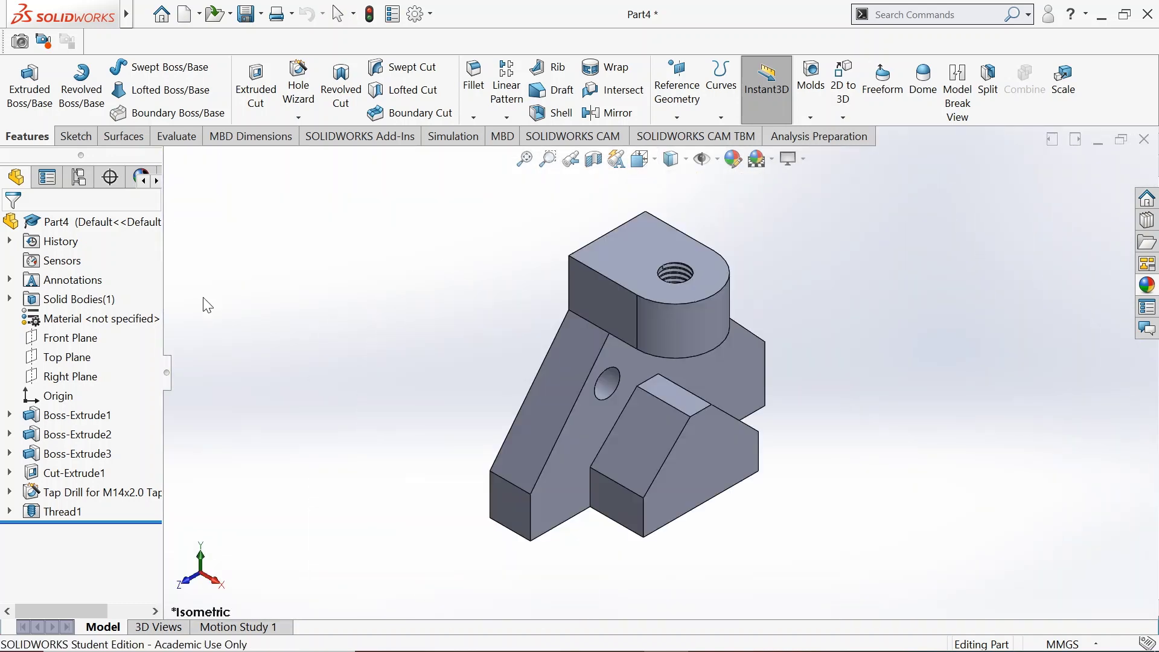
pyautogui.rightClick(53, 515)
pyautogui.click(65, 227)
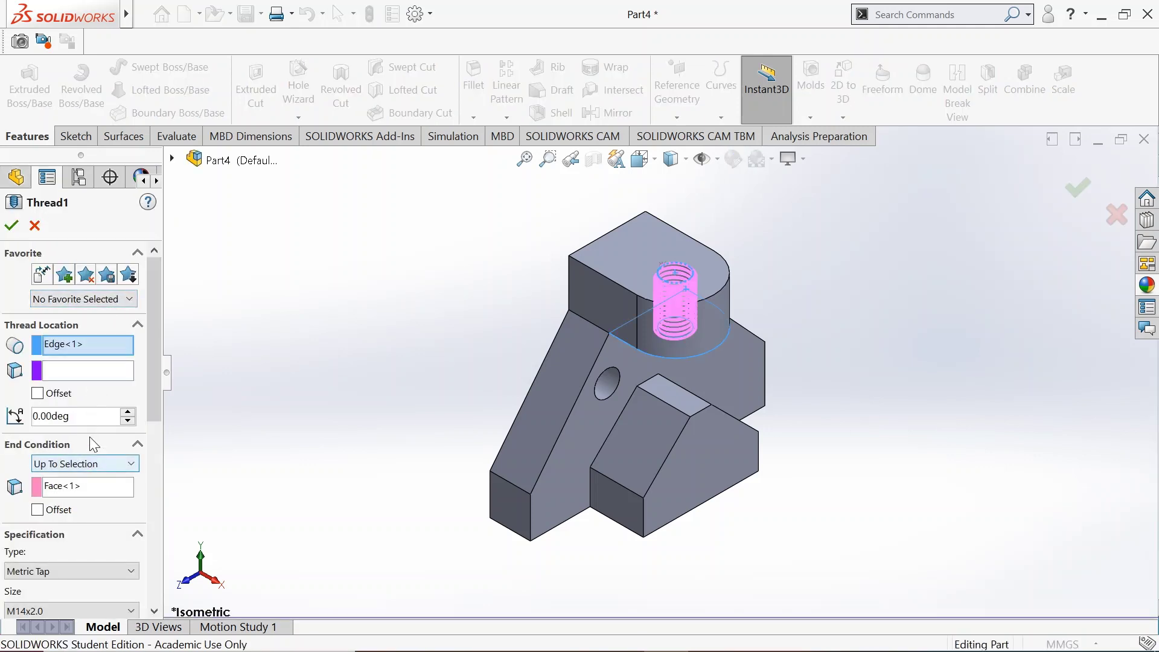
pyautogui.click(38, 393)
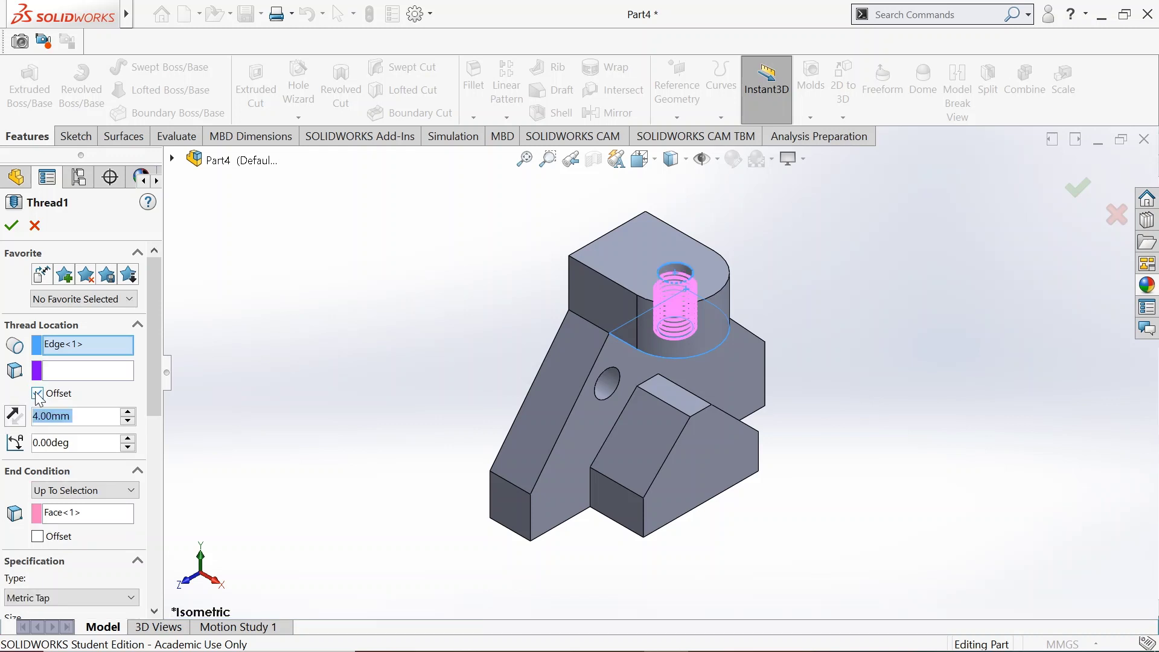
pyautogui.click(643, 159)
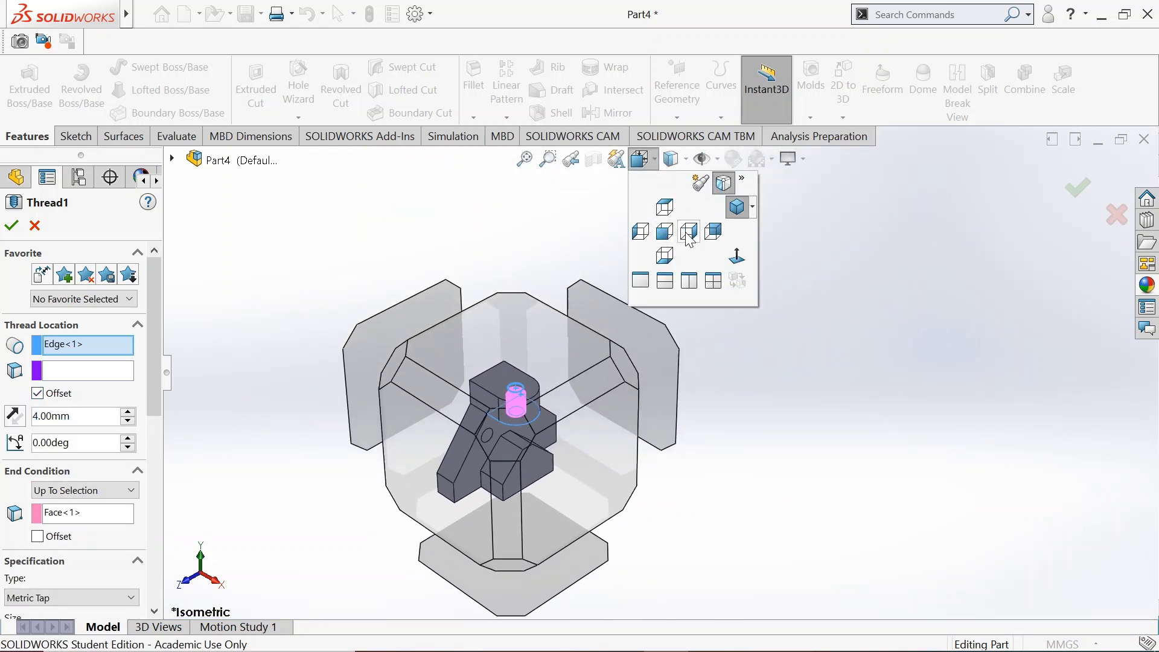
pyautogui.click(688, 235)
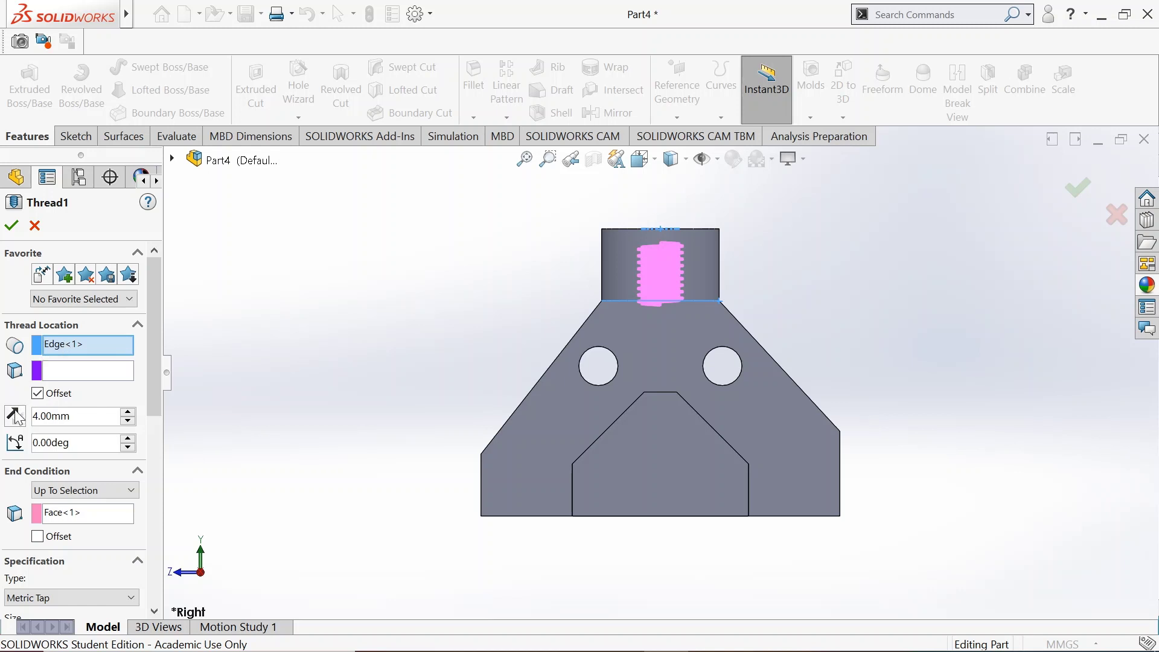
pyautogui.click(14, 416)
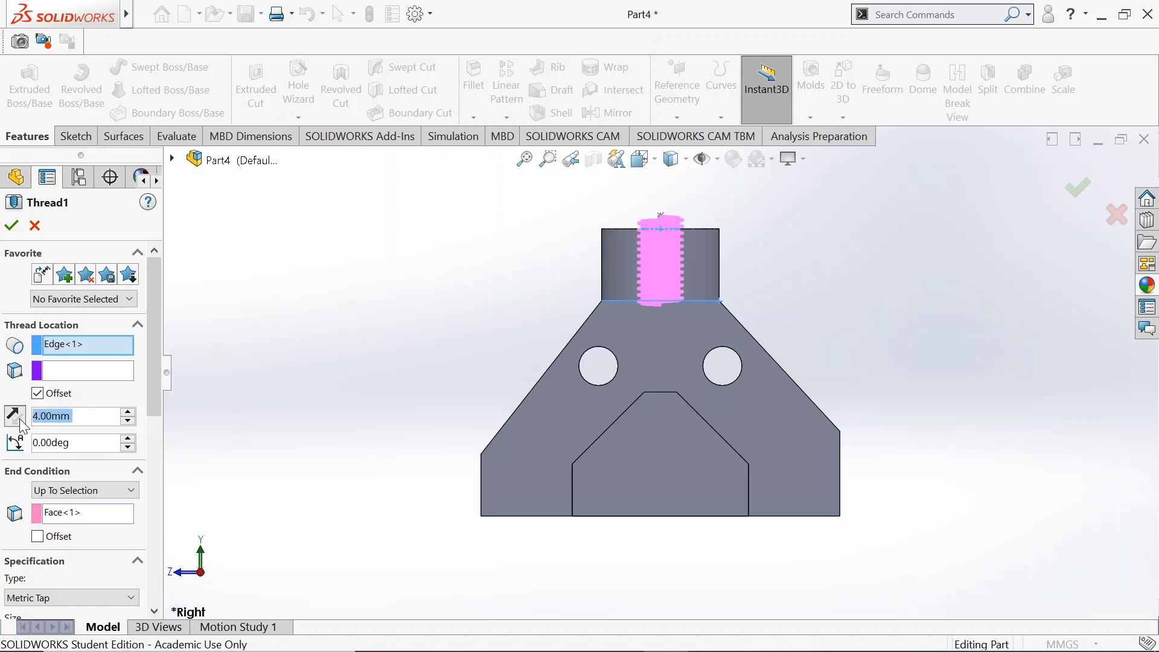
pyautogui.click(70, 416)
pyautogui.doubleClick(70, 415)
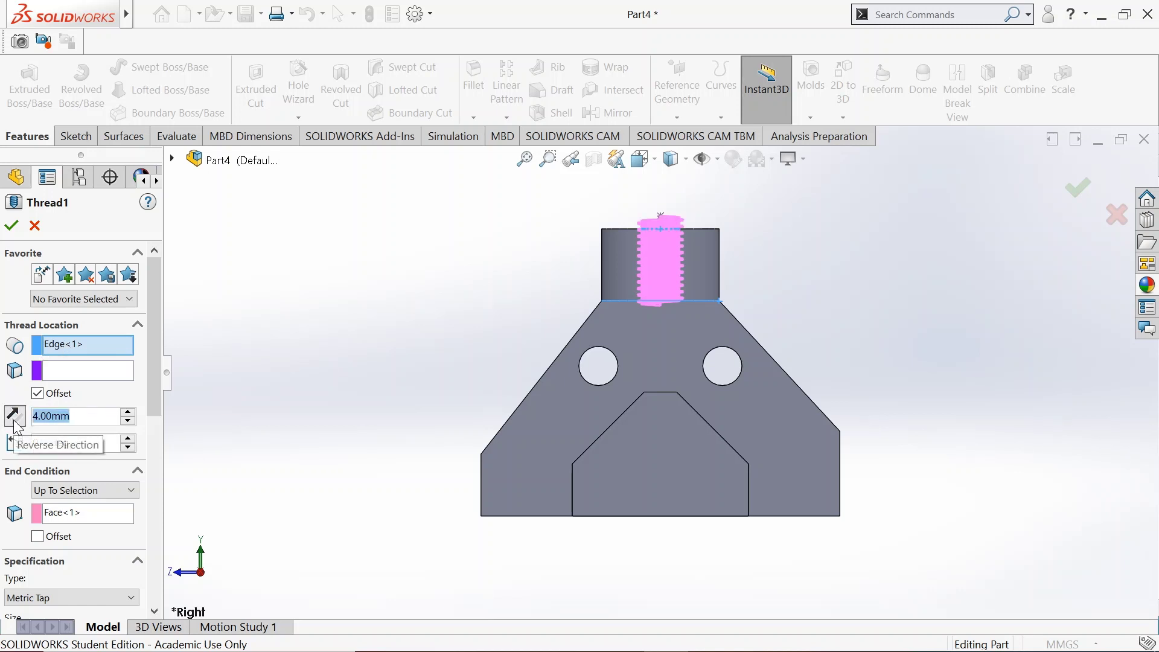
pyautogui.write('2')
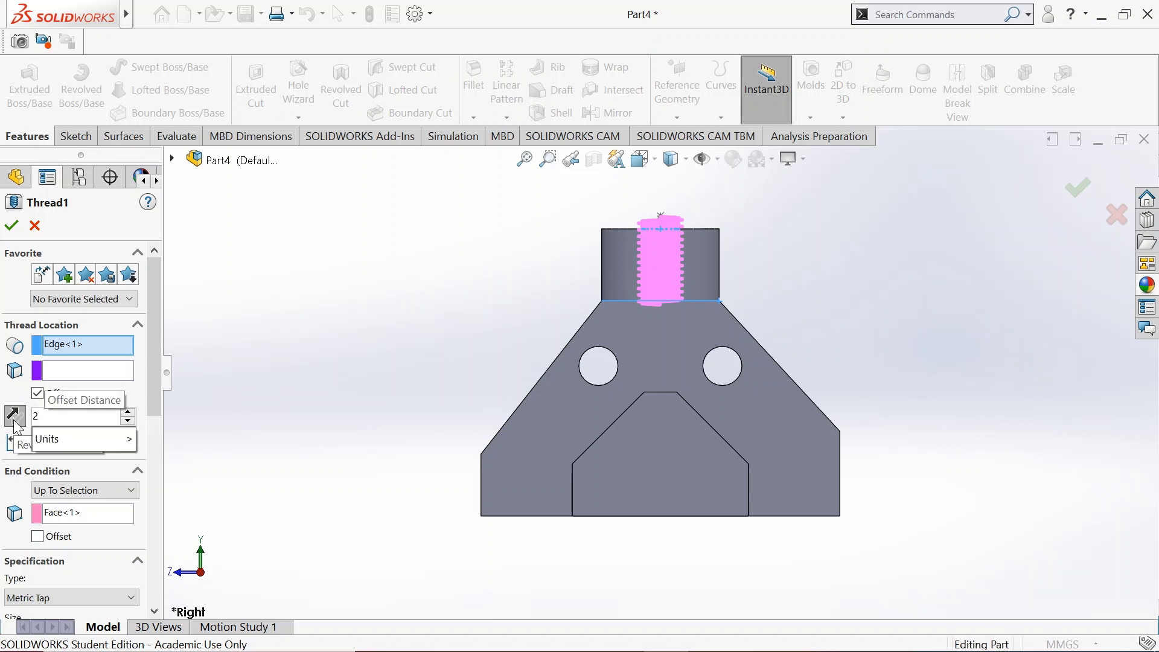
pyautogui.press('BackSpace')
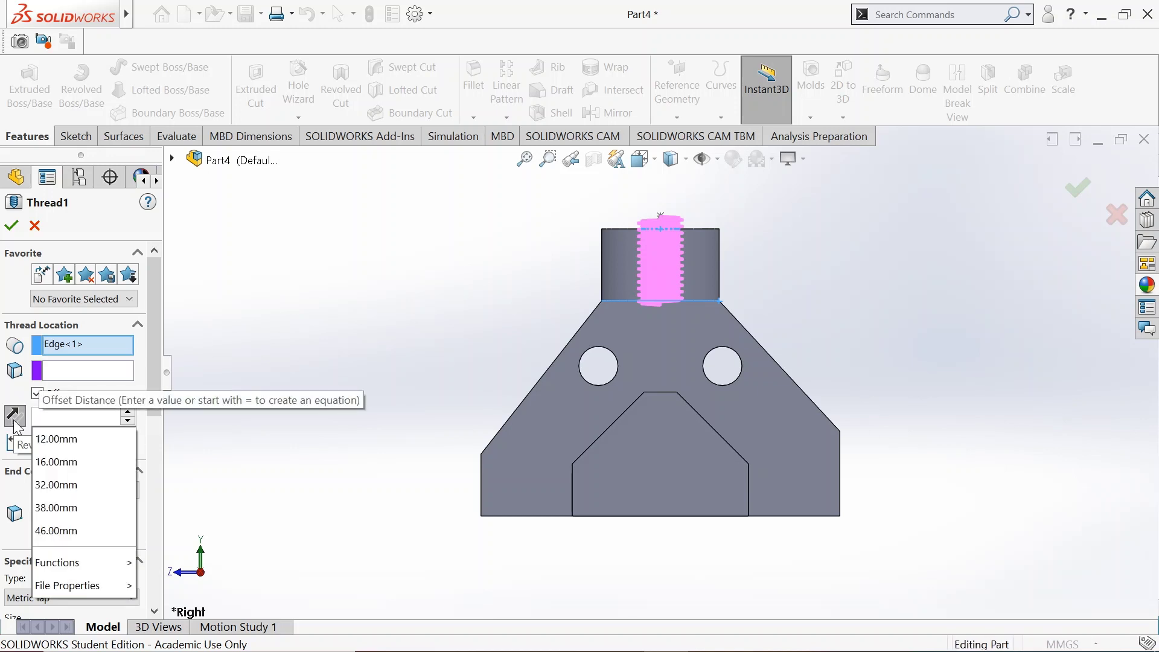
pyautogui.press('Escape')
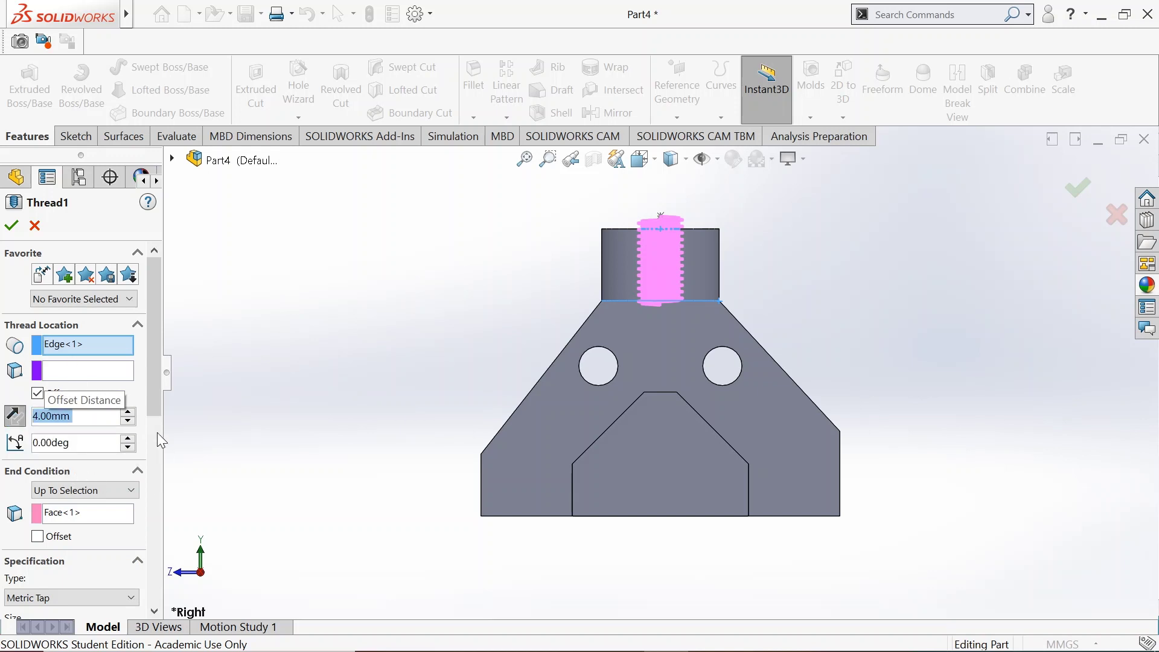
# Offset the thread's end 3 mm past the selected underside face and accept the edited thread
pyautogui.scroll(-3, 161, 440)
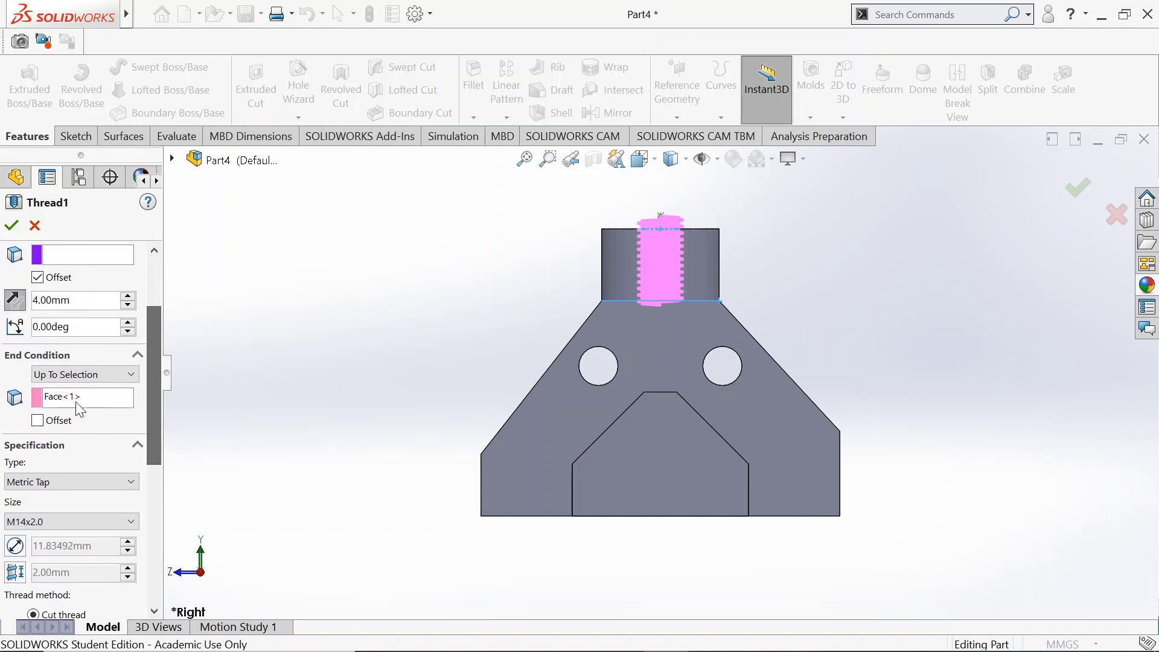
pyautogui.scroll(-1, 663, 304)
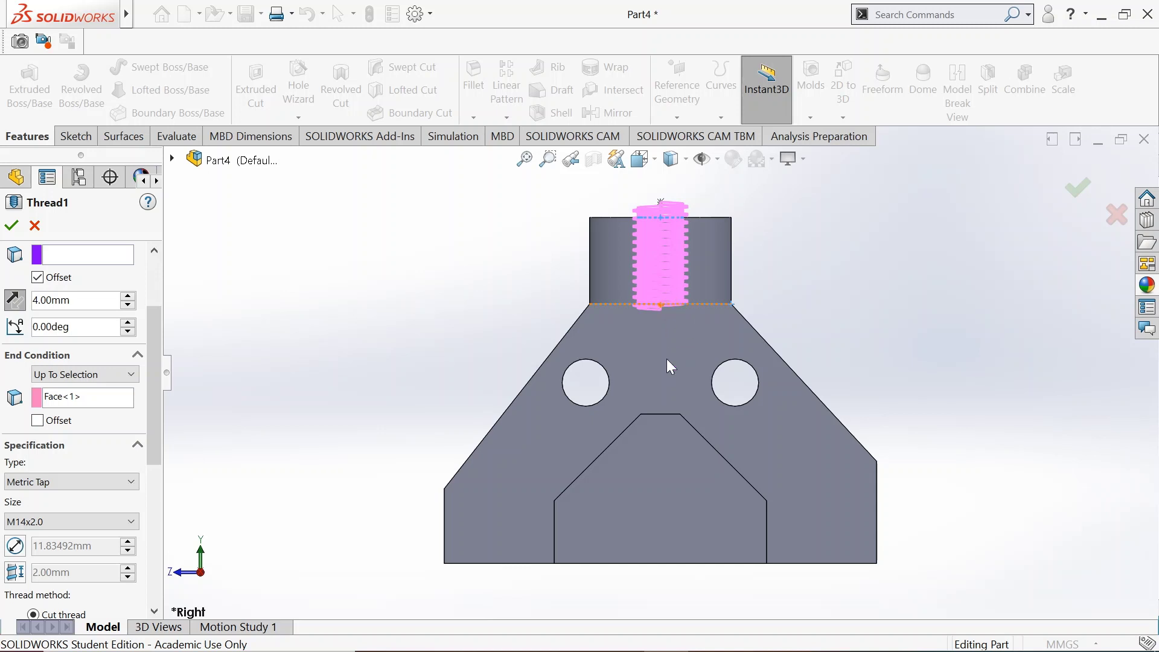
pyautogui.click(37, 421)
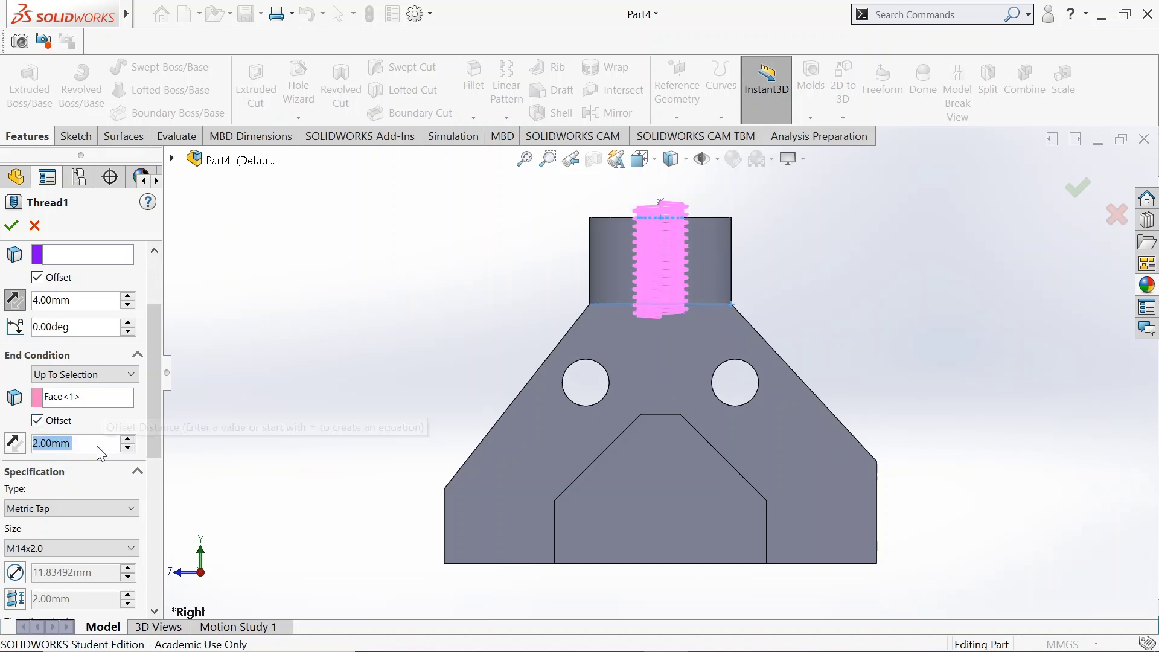
pyautogui.scroll(1, 96, 445)
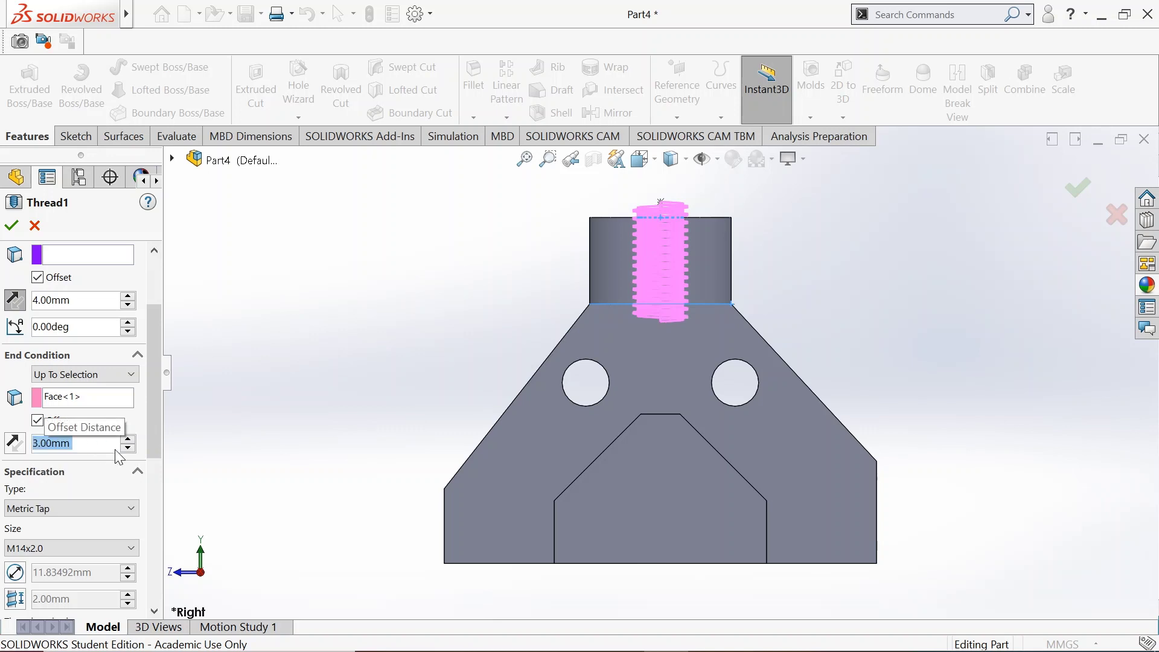
pyautogui.moveTo(160, 380); pyautogui.dragTo(155, 471)
pyautogui.click(13, 226)
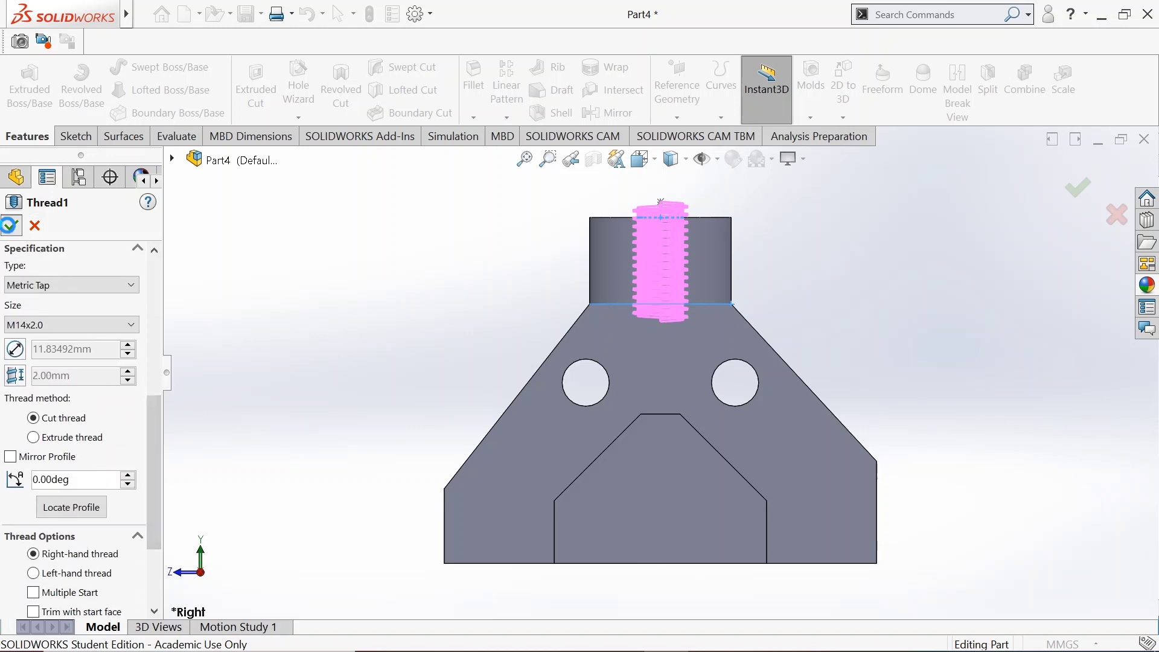
# Examine where the cut thread enters and exits the rounded boss from above and below, then return to the isometric view
pyautogui.moveTo(500, 220); pyautogui.dragTo(484, 259, button='middle')
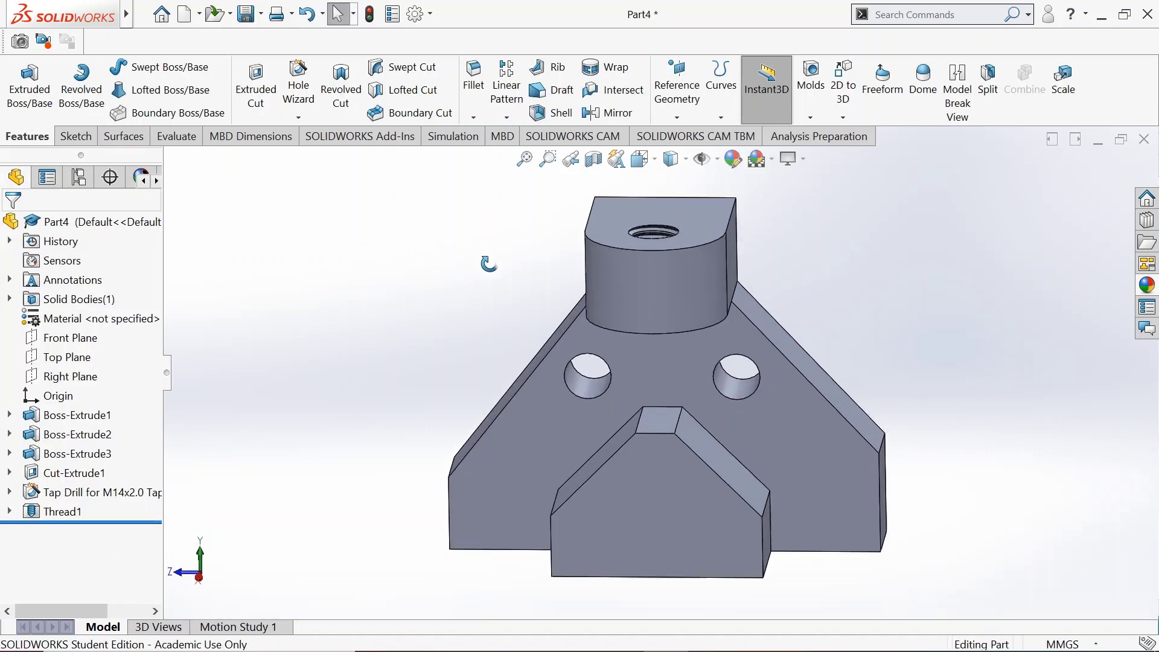
pyautogui.scroll(-5, 595, 240)
pyautogui.moveTo(645, 248); pyautogui.dragTo(629, 331, button='middle')
pyautogui.scroll(-2, 630, 334)
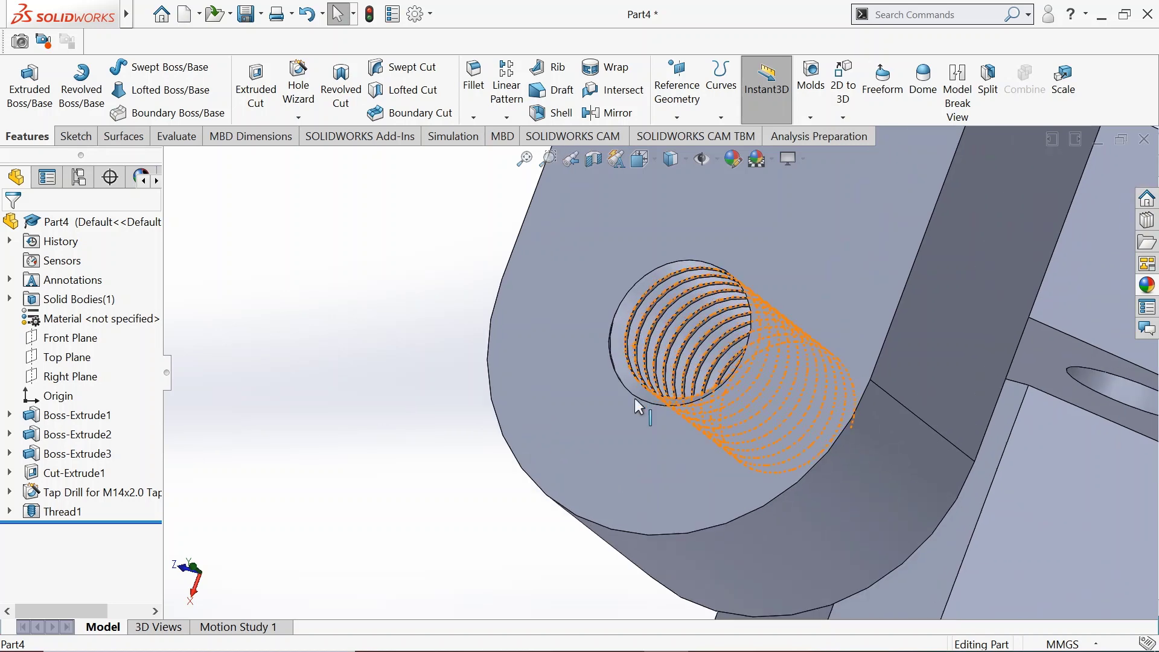
pyautogui.moveTo(660, 413); pyautogui.dragTo(680, 386, button='middle')
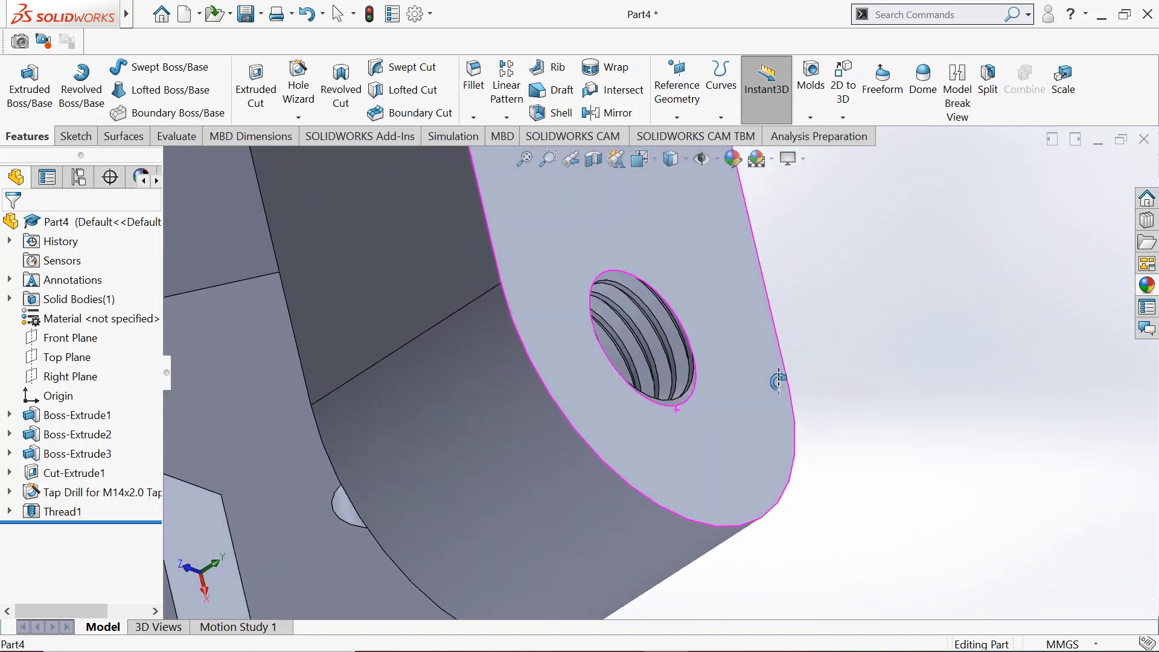
pyautogui.scroll(-2, 691, 383)
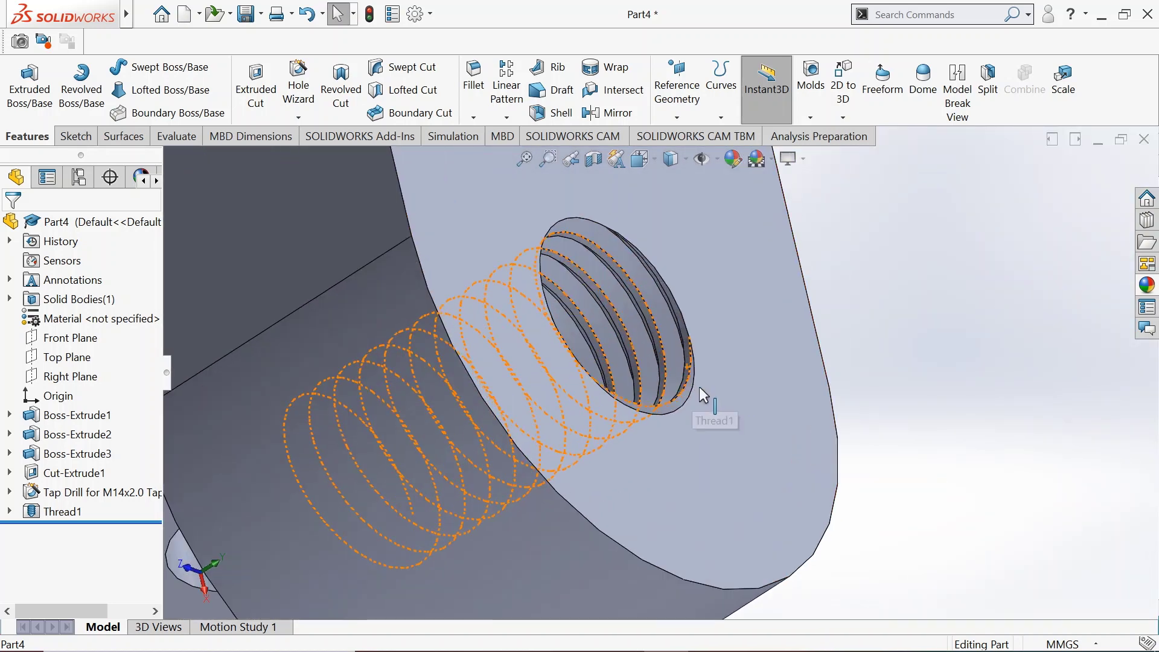
pyautogui.scroll(2, 694, 389)
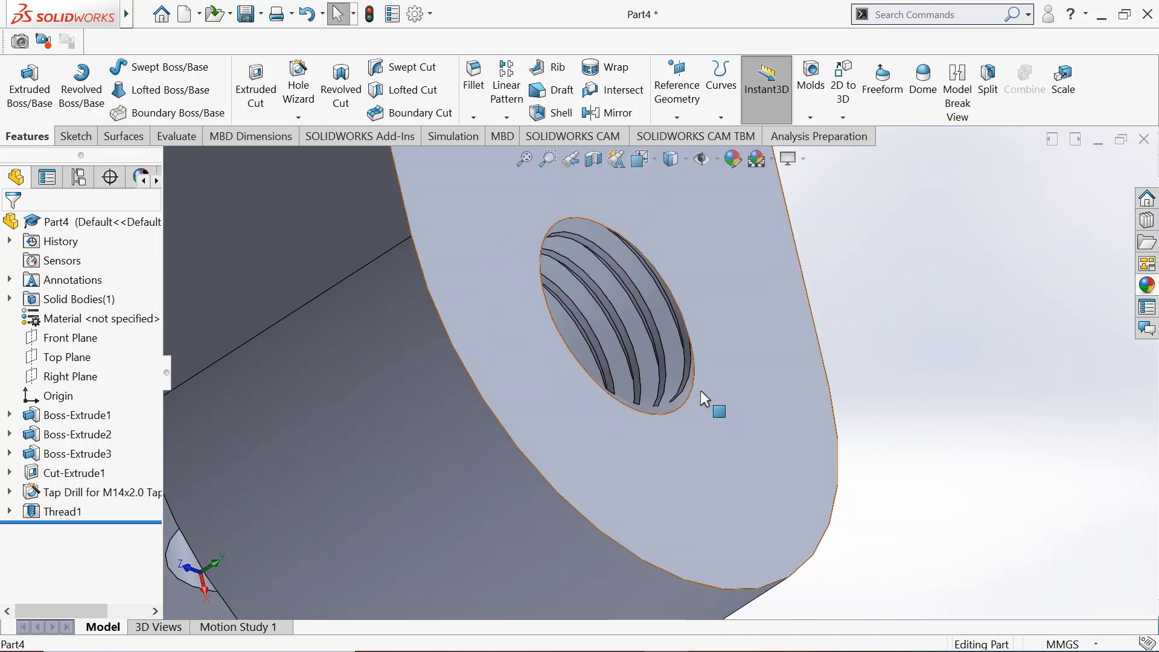
pyautogui.scroll(3, 662, 409)
pyautogui.moveTo(610, 422)
pyautogui.mouseDown(button='middle')
pyautogui.moveTo(600, 336)
pyautogui.moveTo(592, 490)
pyautogui.moveTo(594, 417)
pyautogui.mouseUp(button='middle')
pyautogui.scroll(-4, 582, 402)
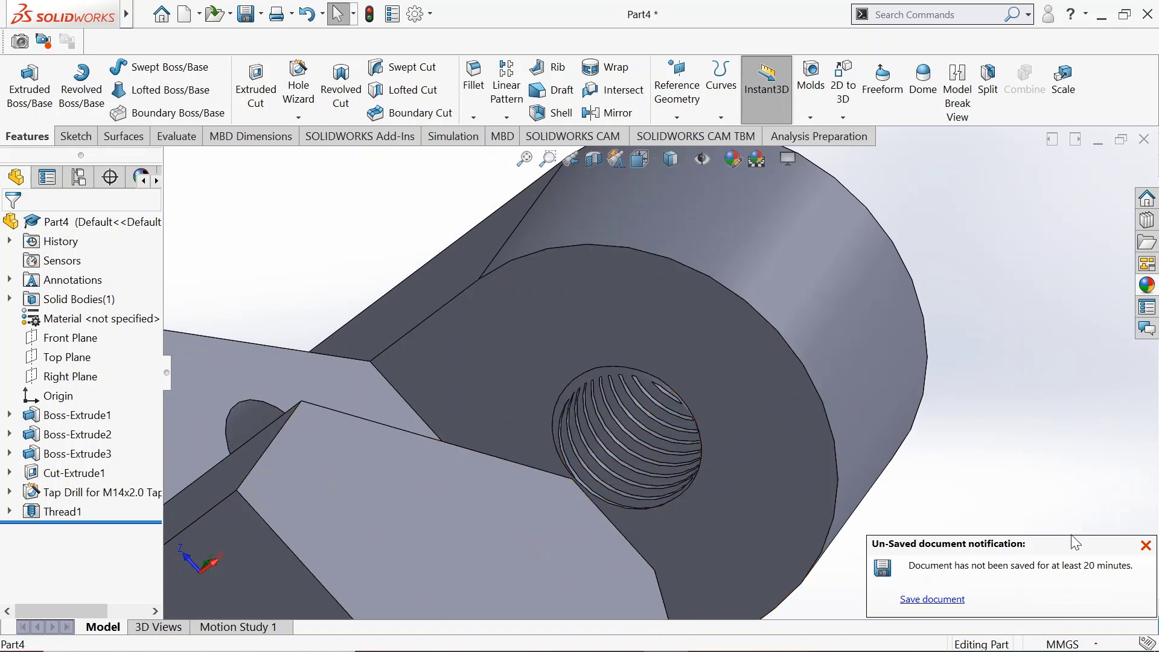
pyautogui.click(1146, 546)
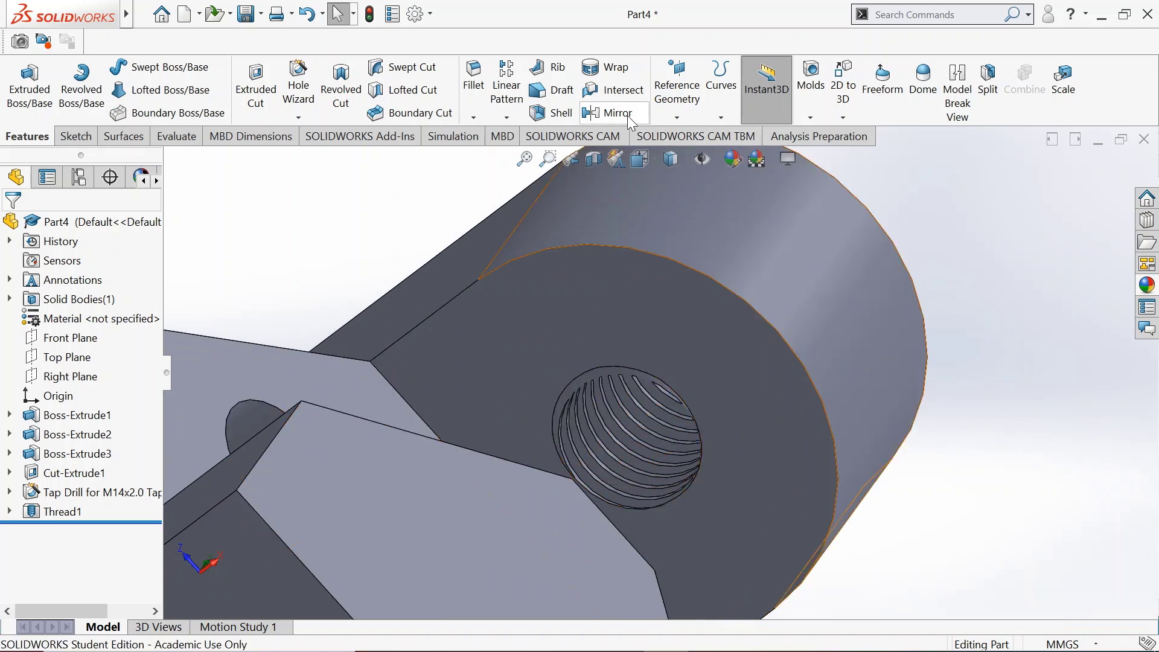
pyautogui.click(641, 159)
pyautogui.click(727, 198)
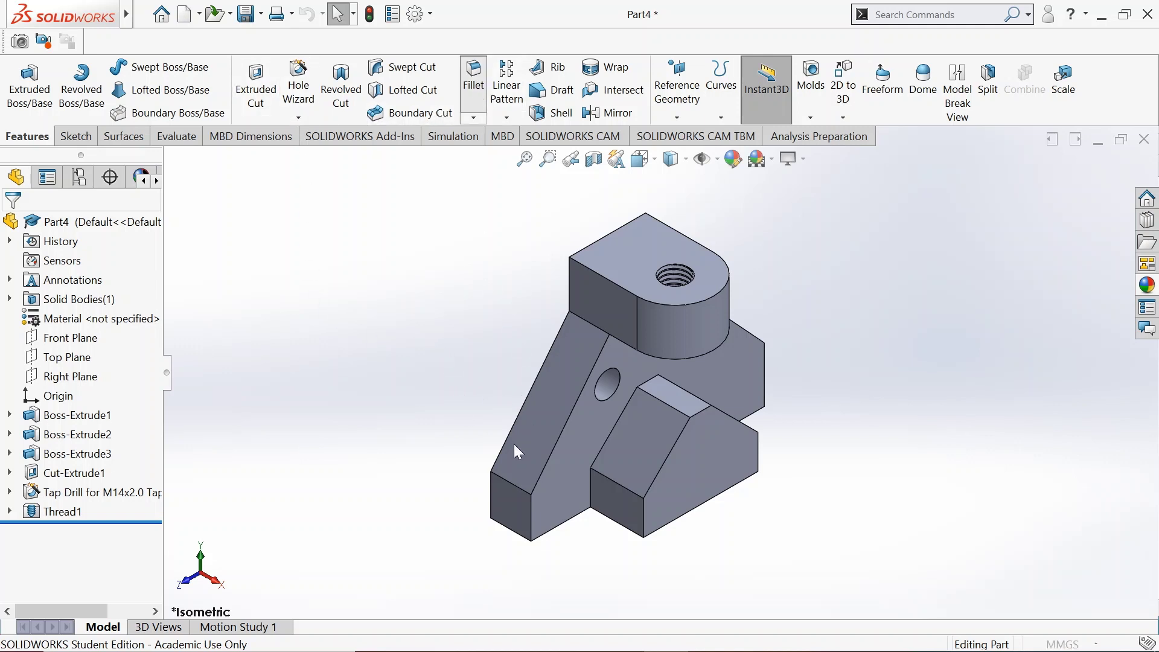
# Start a Fillet with a 3 mm radius on the edge where the base plate's slanted side meets its vertical end face
pyautogui.click(509, 482)
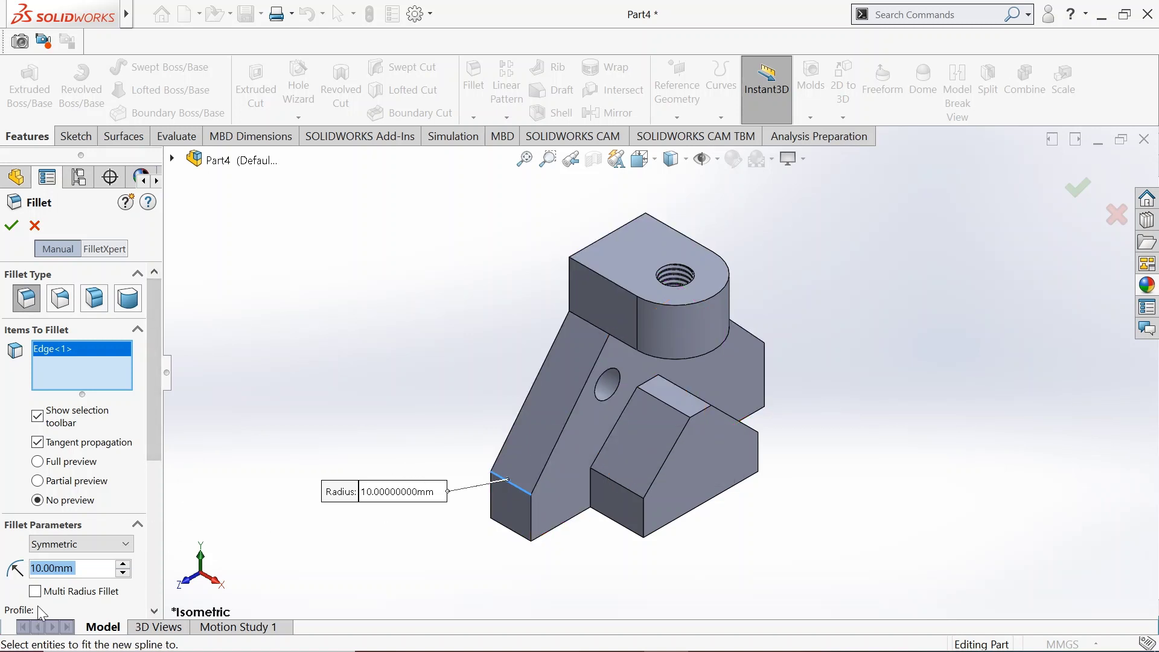
pyautogui.write('3')
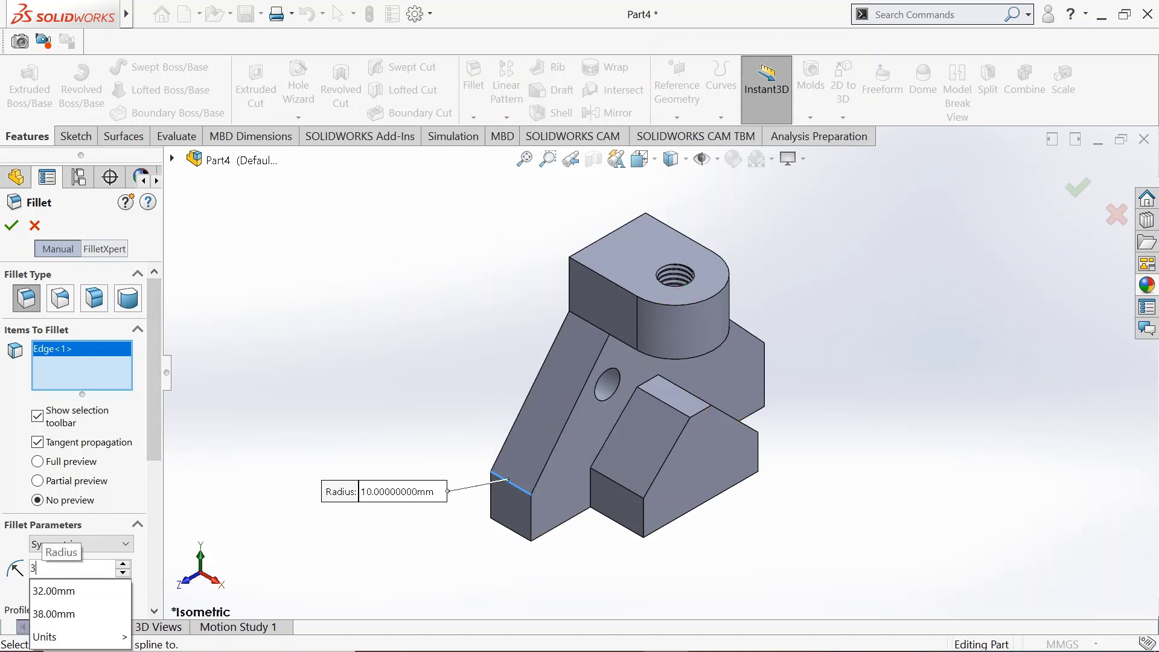
pyautogui.press('Return')
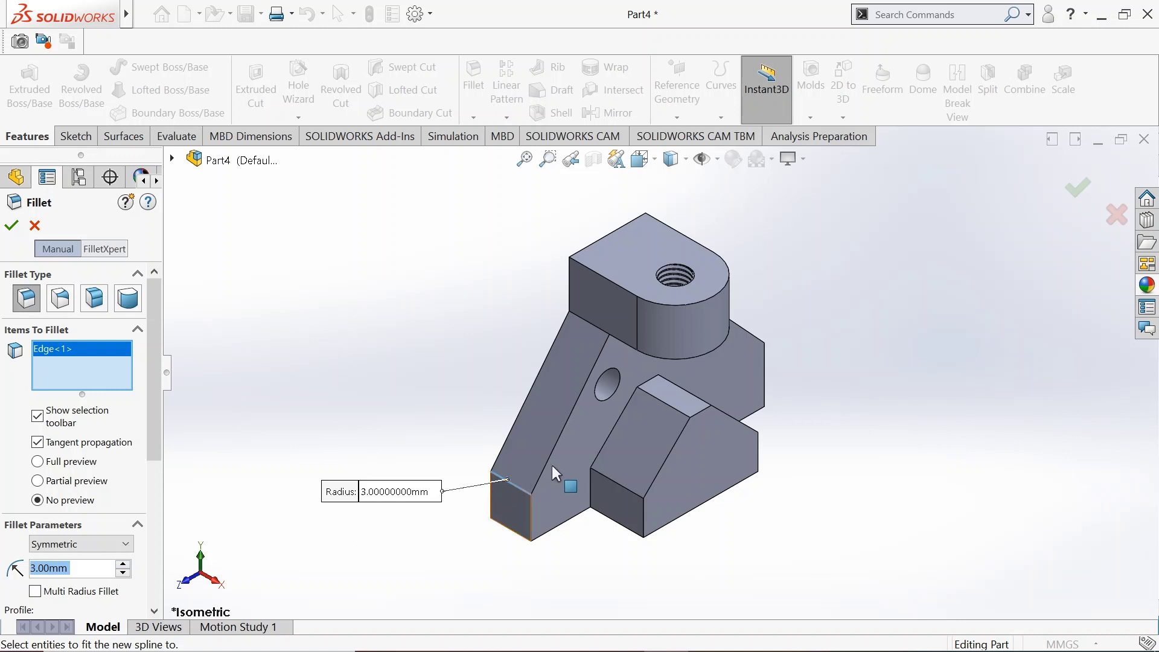
# Add the matching lower edge on the opposite slanted side and the upper edges of both slanted sides beside the boss to the fillet
pyautogui.moveTo(761, 372); pyautogui.dragTo(812, 328, button='middle')
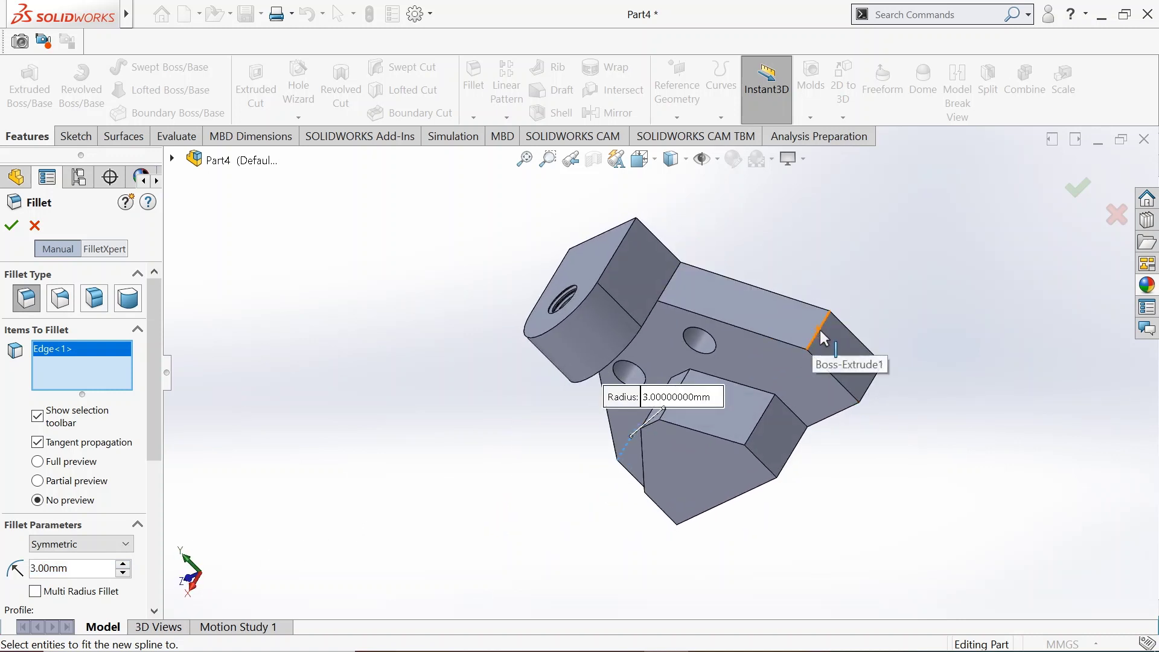
pyautogui.click(824, 338)
pyautogui.moveTo(469, 523); pyautogui.dragTo(532, 488, button='middle')
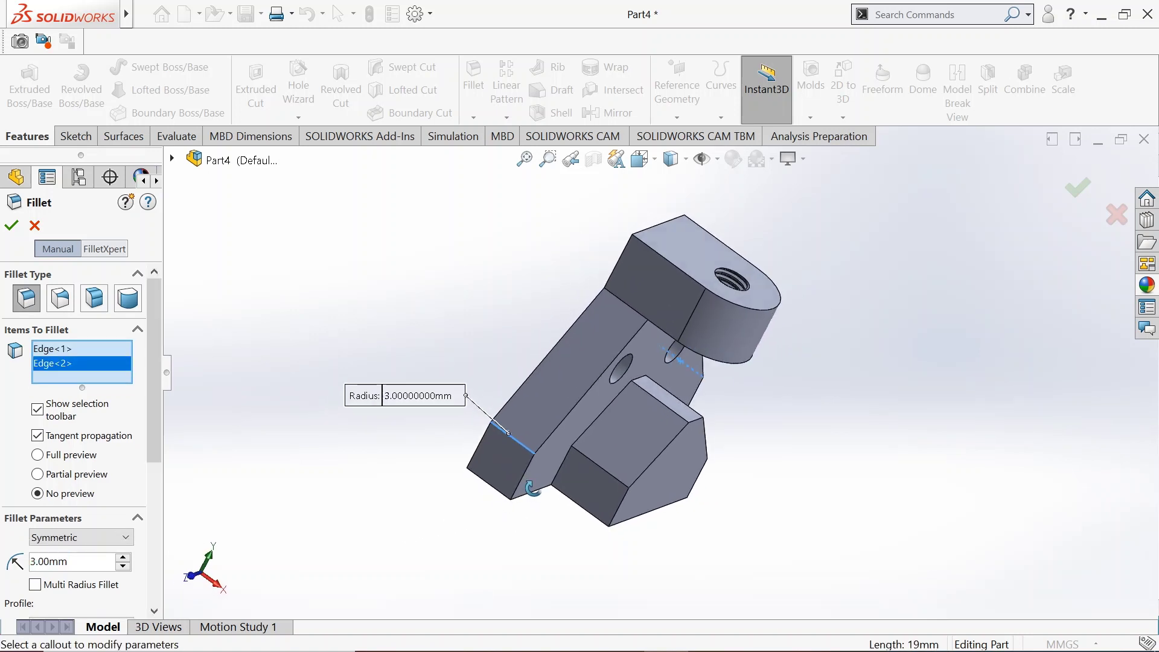
pyautogui.click(630, 304)
pyautogui.moveTo(711, 352); pyautogui.dragTo(712, 297, button='middle')
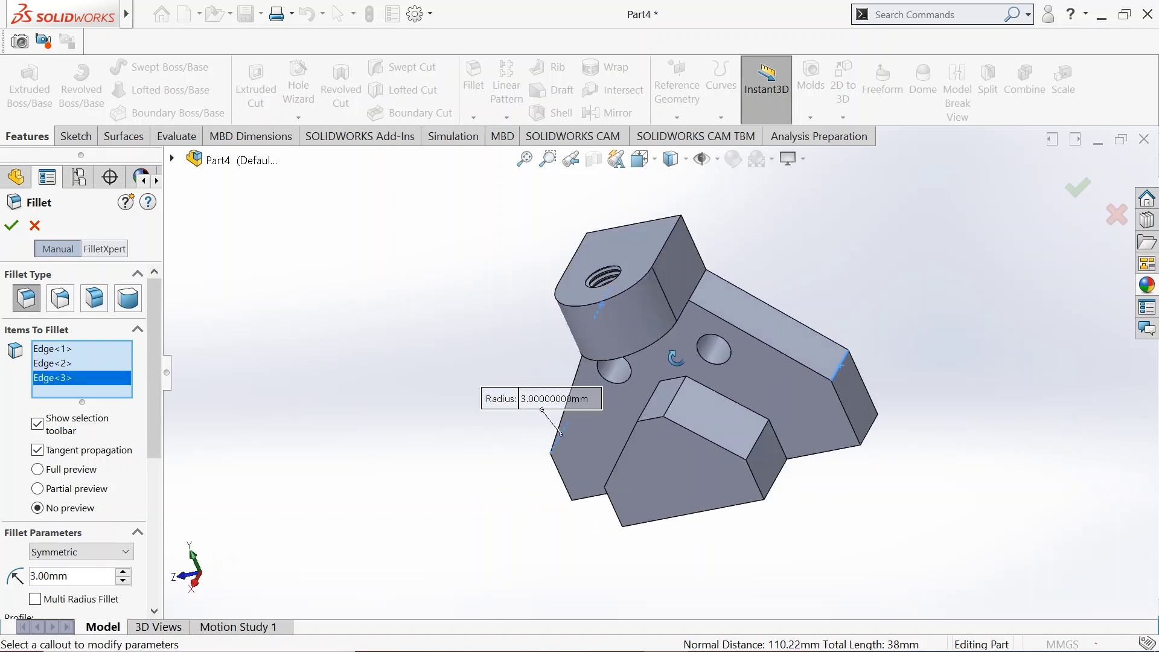
pyautogui.click(696, 285)
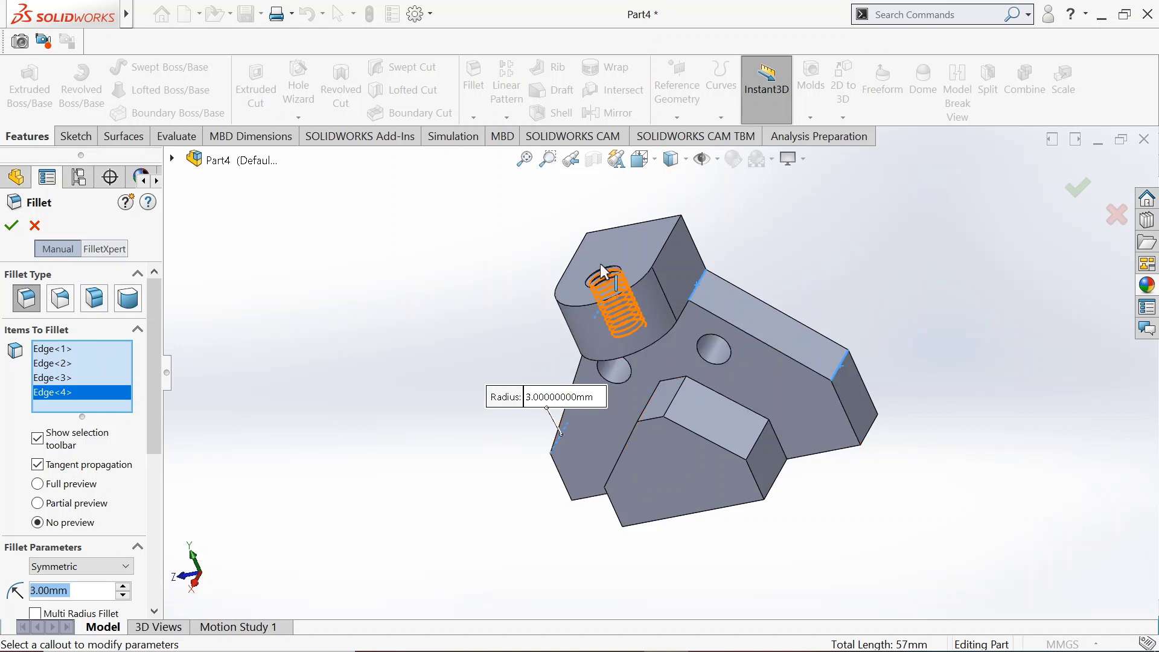
# Add the rounded boss's top outer edge with tangent propagation to the selection and create the 3 mm fillet
pyautogui.click(664, 254)
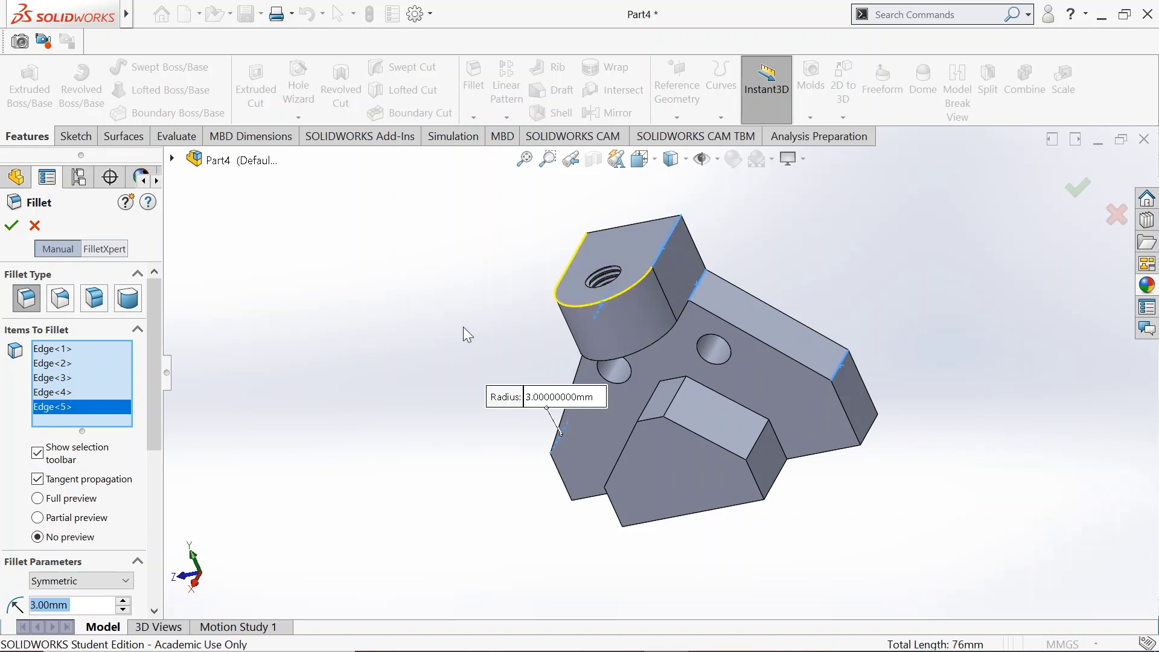
pyautogui.moveTo(459, 328); pyautogui.dragTo(492, 324, button='middle')
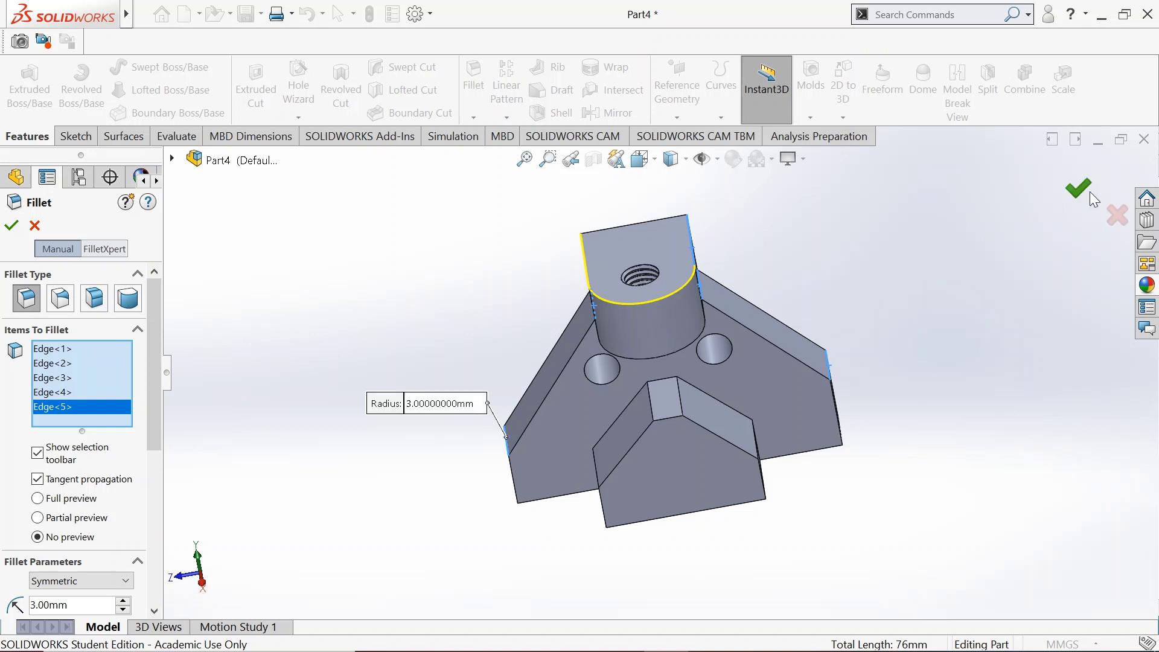
pyautogui.click(11, 225)
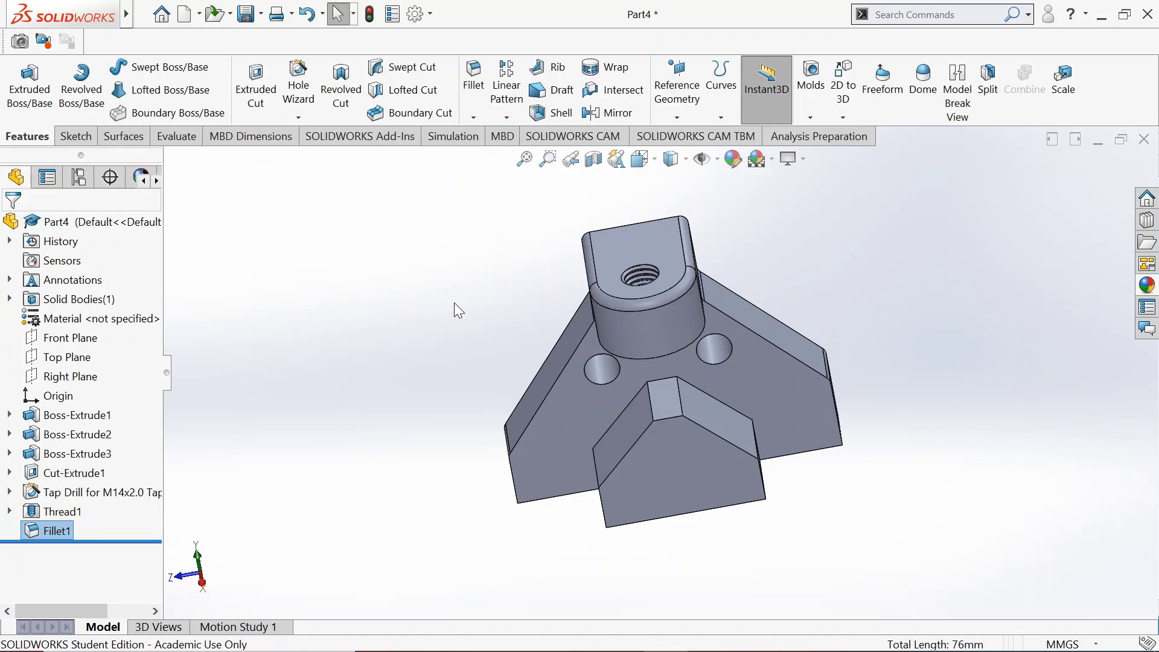
# Assign Gray Cast Iron from the Iron category of SOLIDWORKS Materials to the part
pyautogui.moveTo(471, 246); pyautogui.dragTo(489, 228, button='middle')
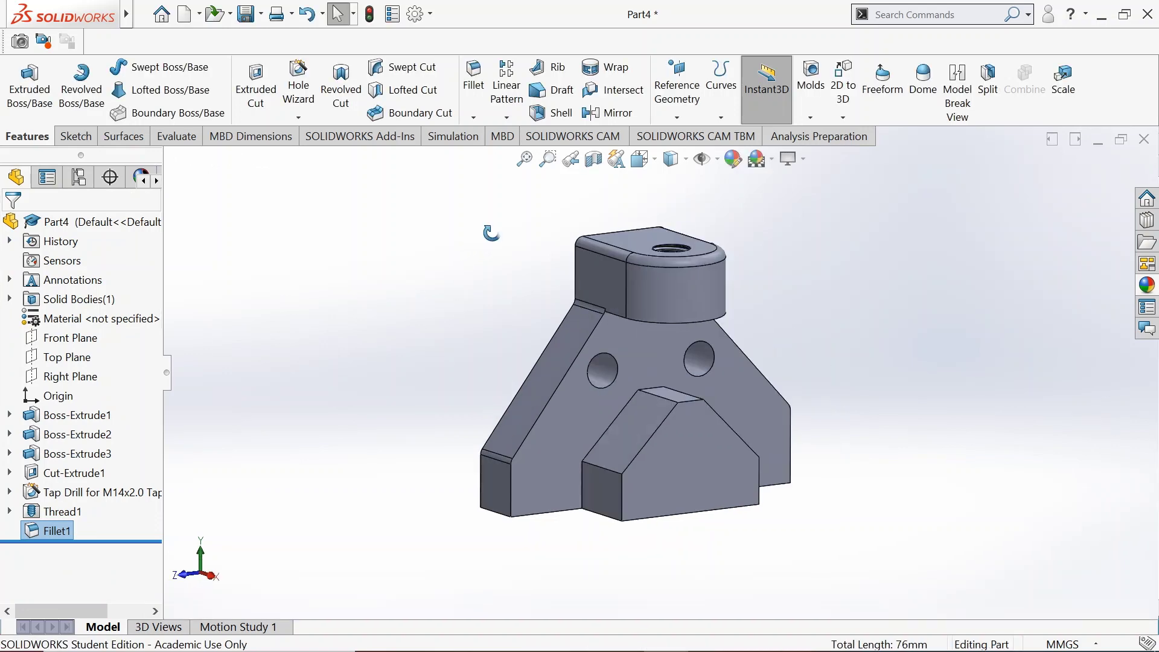
pyautogui.click(644, 160)
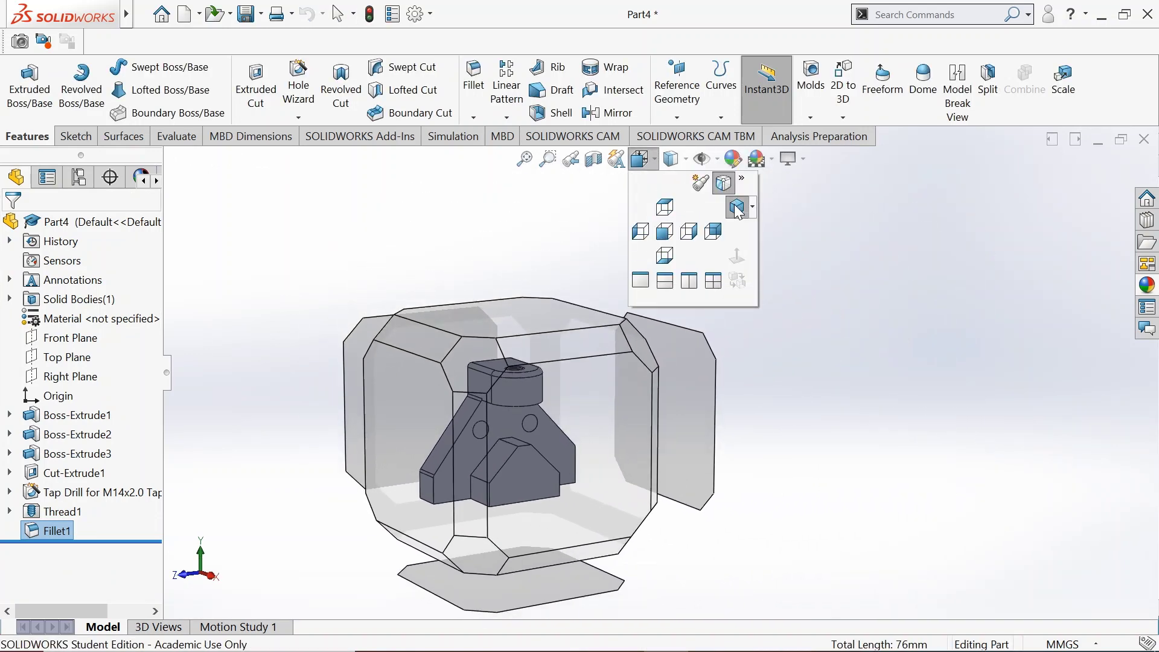
pyautogui.click(737, 208)
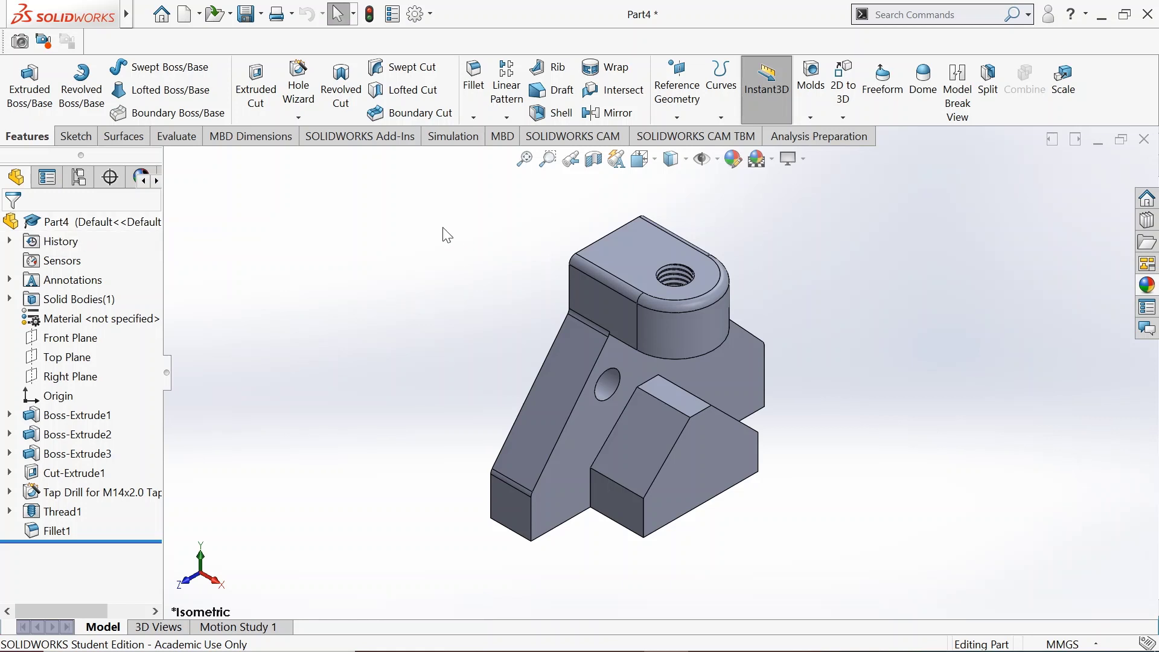
pyautogui.rightClick(90, 228)
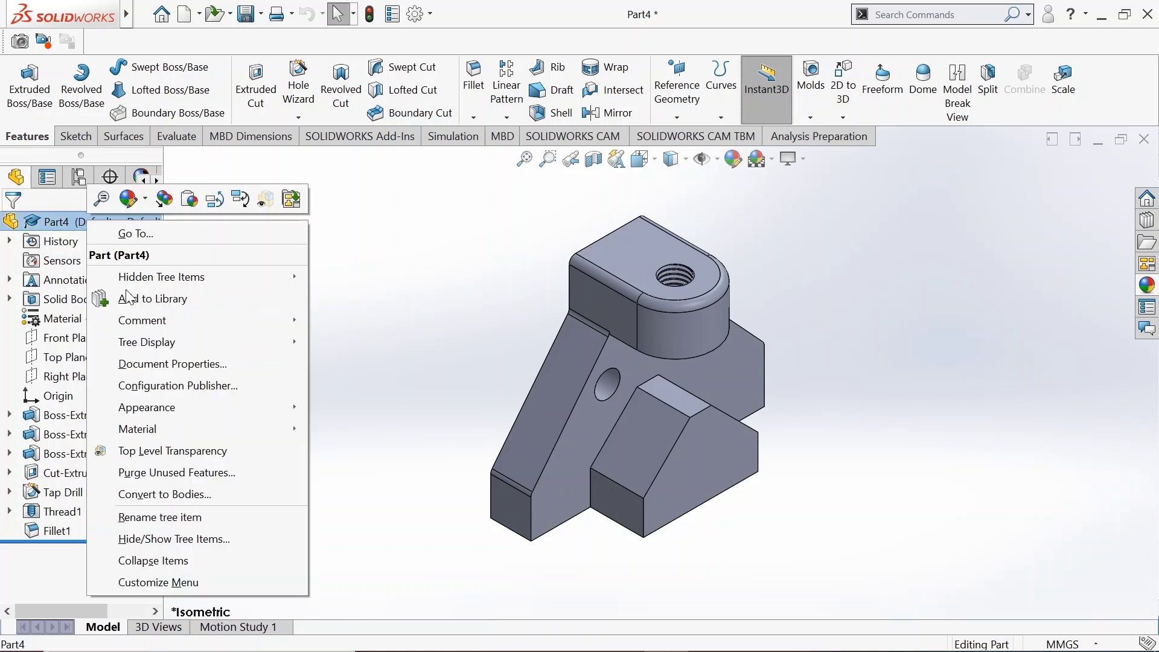
pyautogui.moveTo(232, 432)
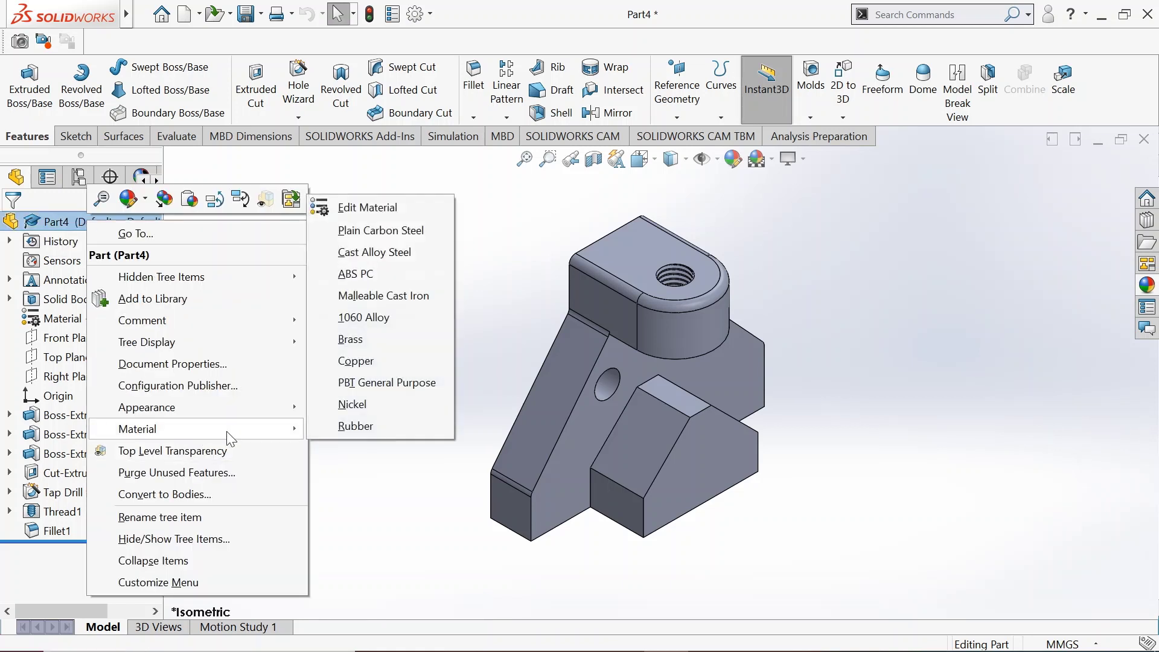
pyautogui.click(375, 209)
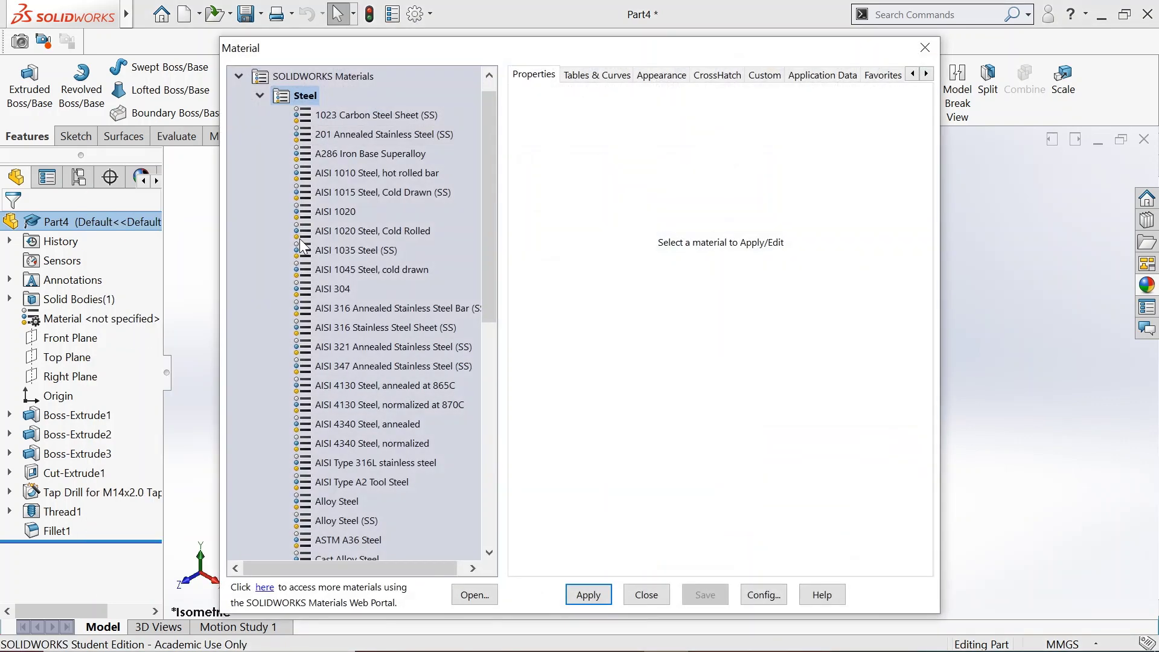
pyautogui.click(261, 95)
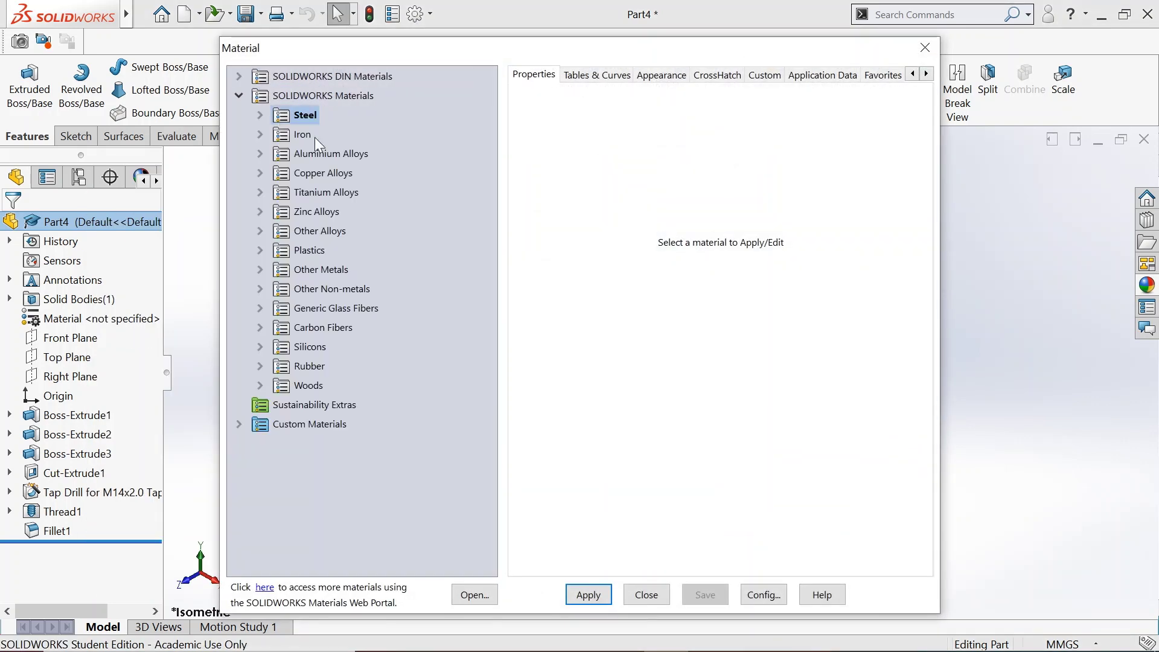
pyautogui.click(260, 136)
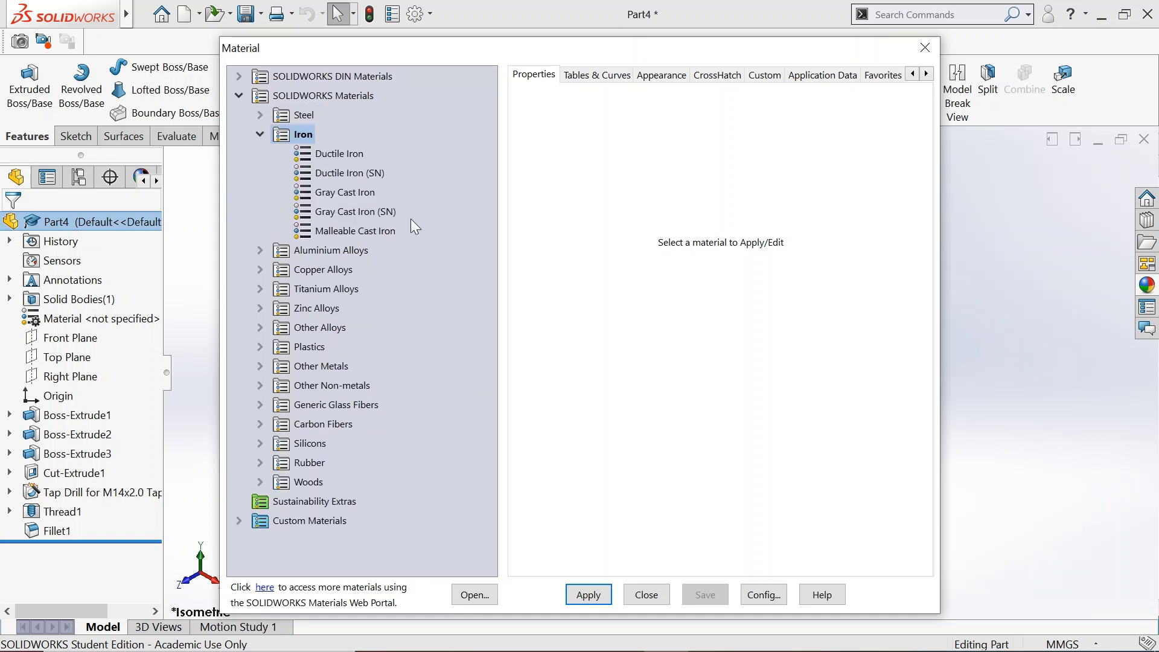
pyautogui.click(360, 196)
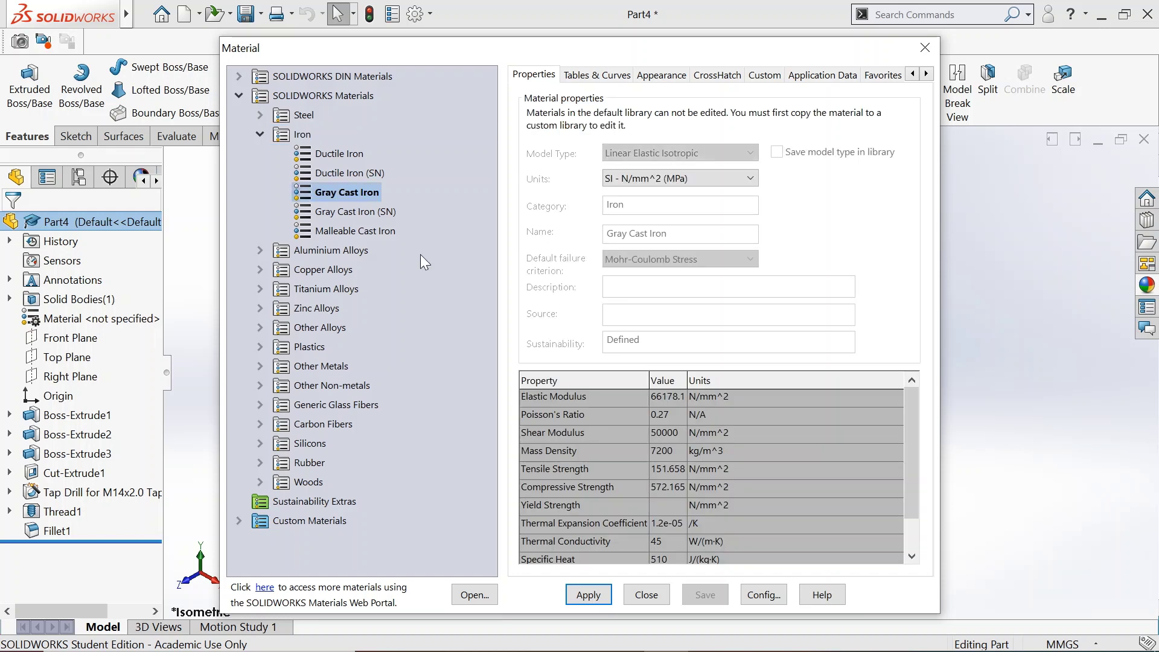
pyautogui.click(589, 595)
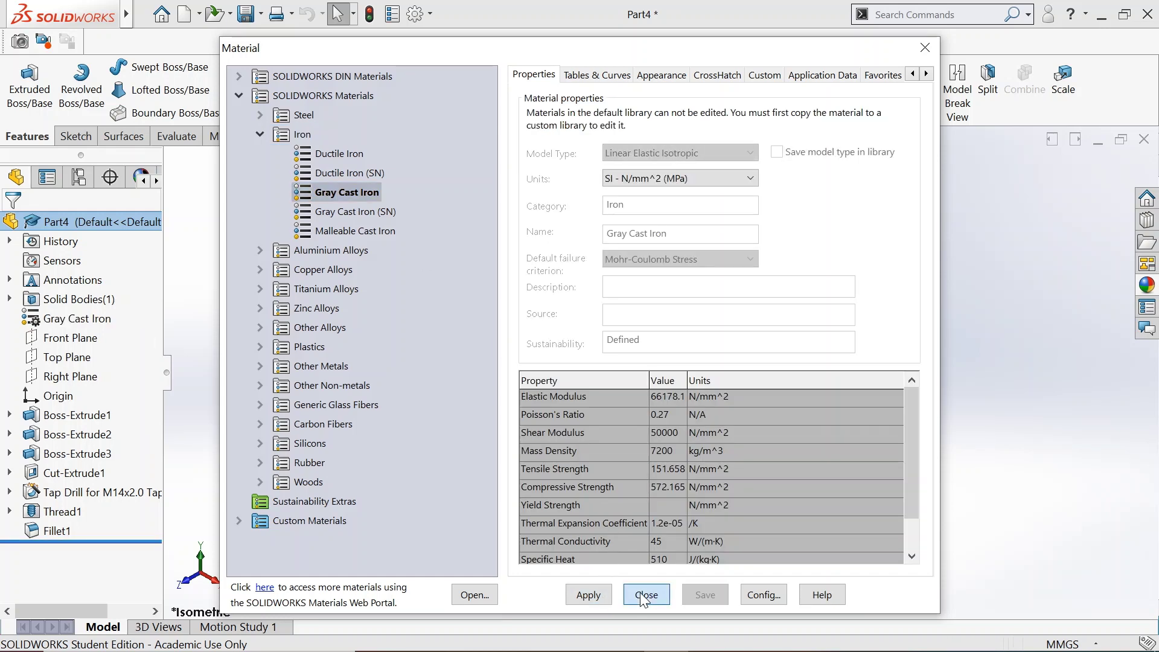
pyautogui.click(646, 595)
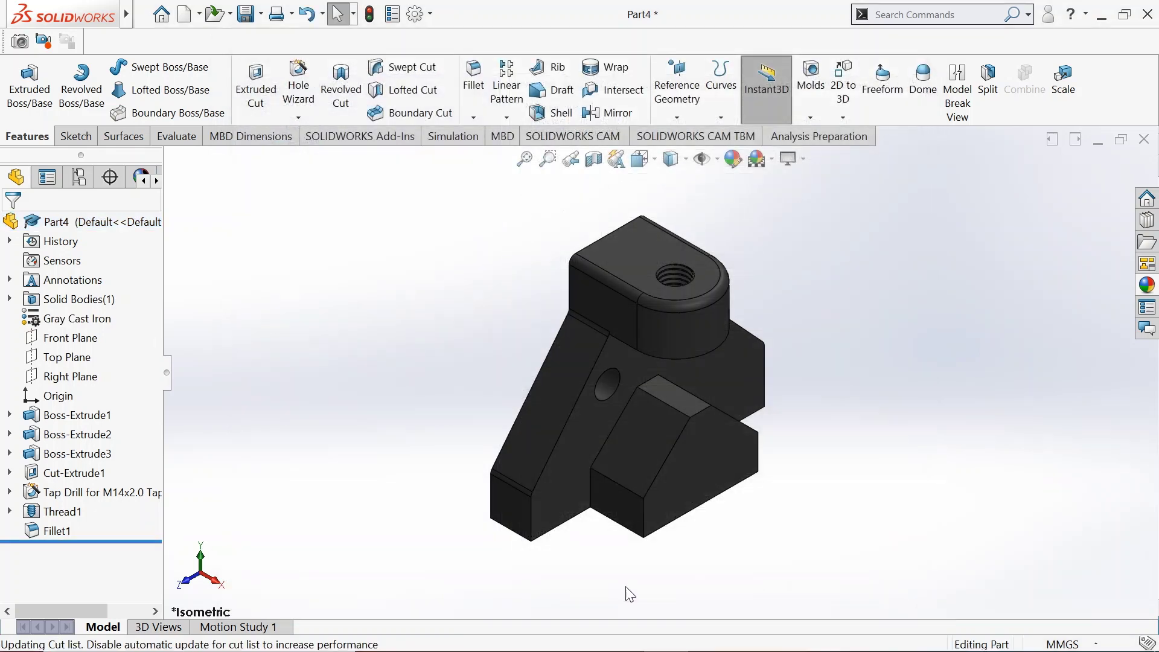
# Open the whole part's appearance for editing and reach its color settings
pyautogui.rightClick(87, 223)
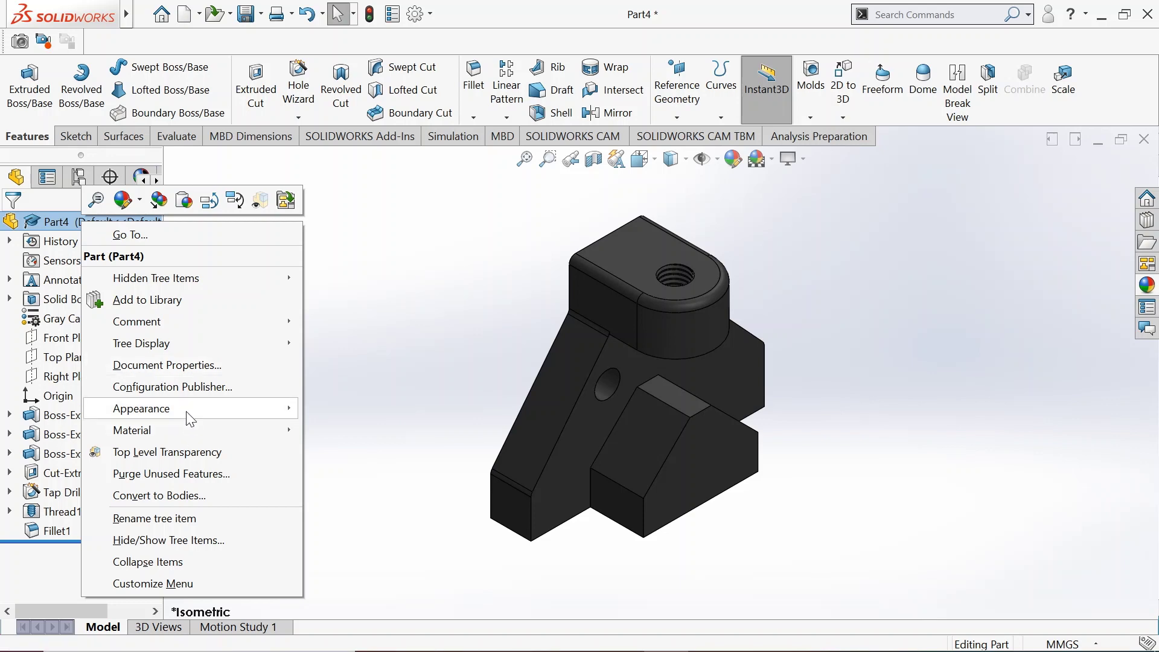
pyautogui.moveTo(297, 405)
pyautogui.click(335, 409)
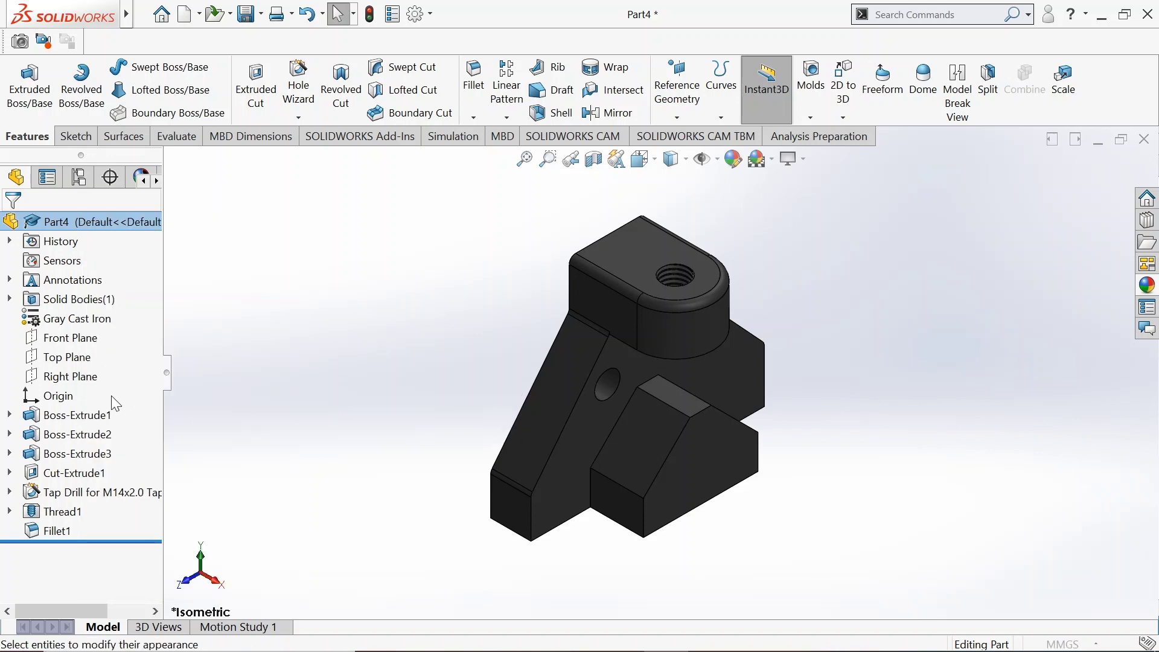
pyautogui.moveTo(152, 414); pyautogui.dragTo(170, 490)
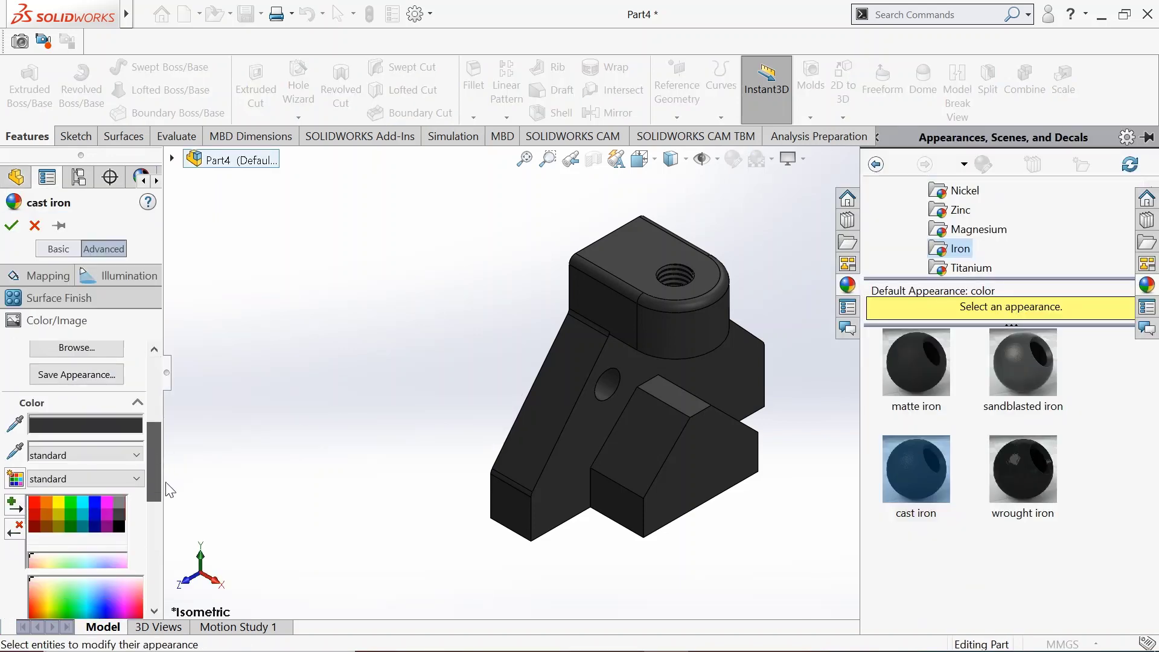
# Try yellow, cyan, lilac, purple and blue shades as the part's color
pyautogui.click(55, 479)
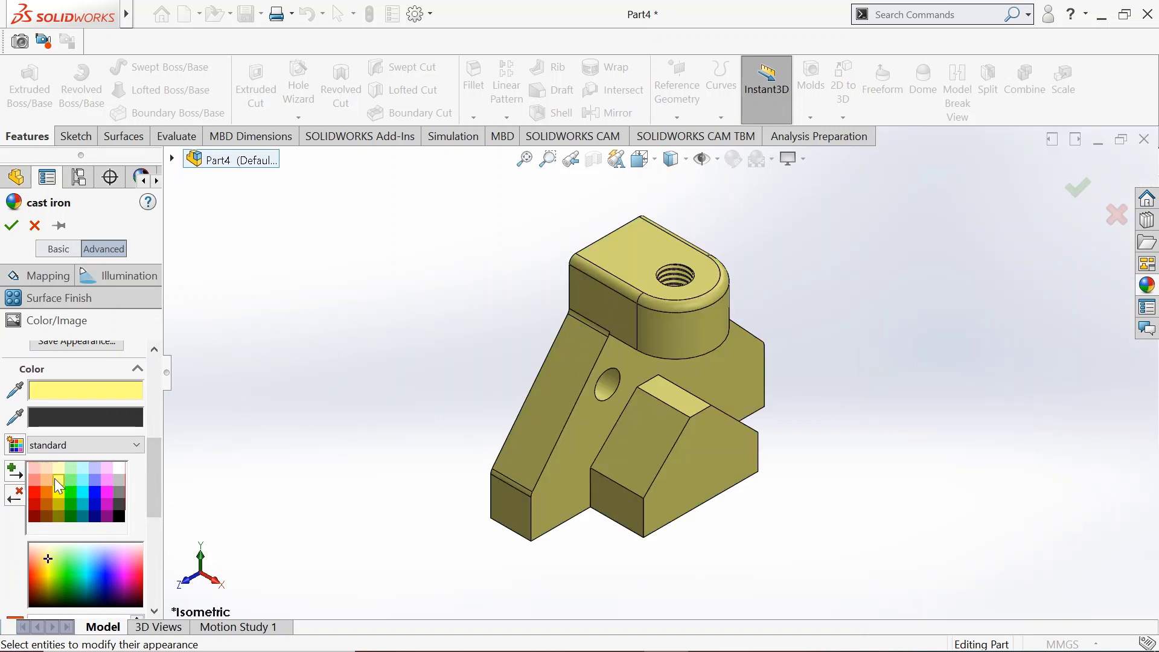
pyautogui.click(70, 476)
pyautogui.click(82, 471)
pyautogui.click(79, 478)
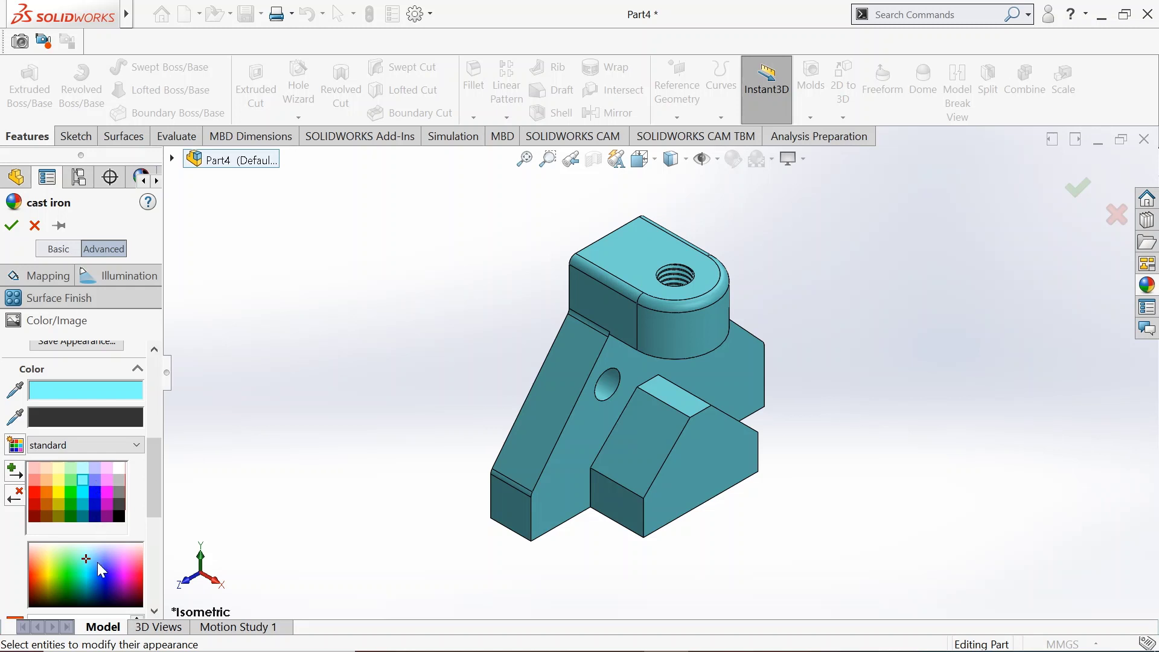
pyautogui.click(112, 557)
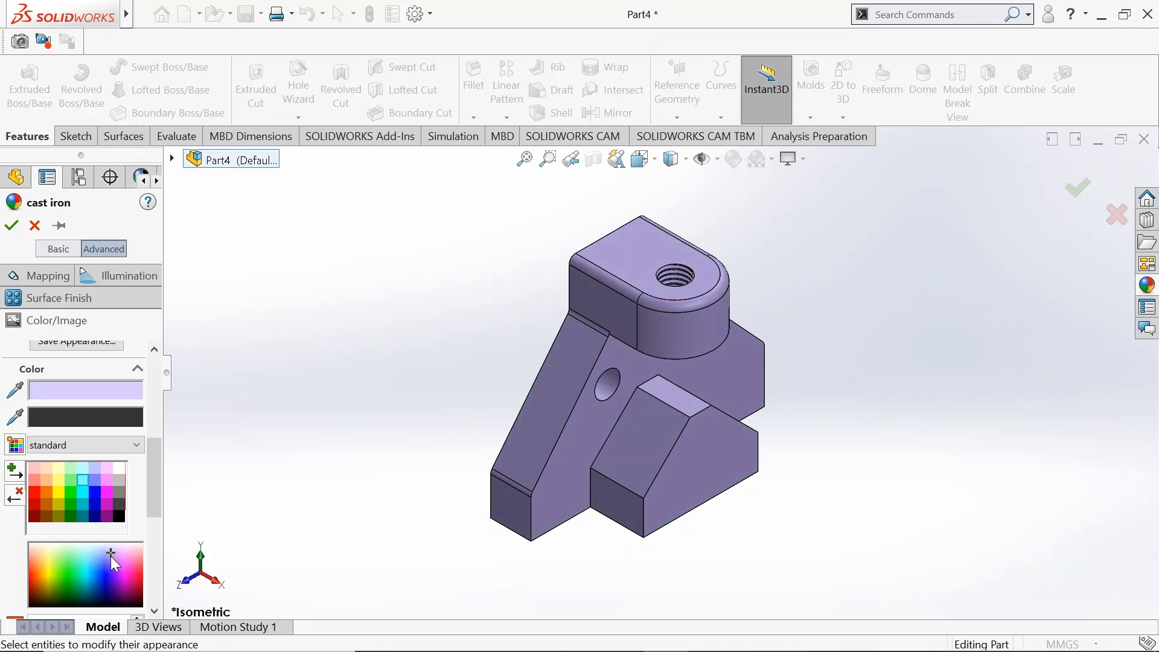
pyautogui.click(118, 554)
pyautogui.click(116, 560)
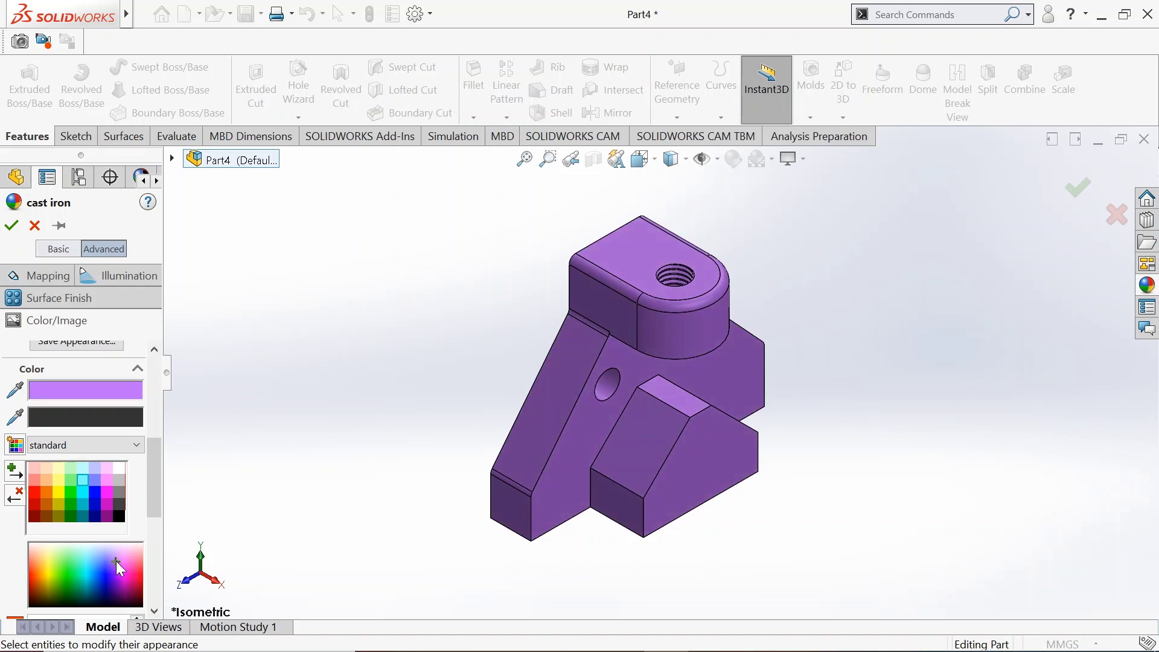
pyautogui.click(107, 558)
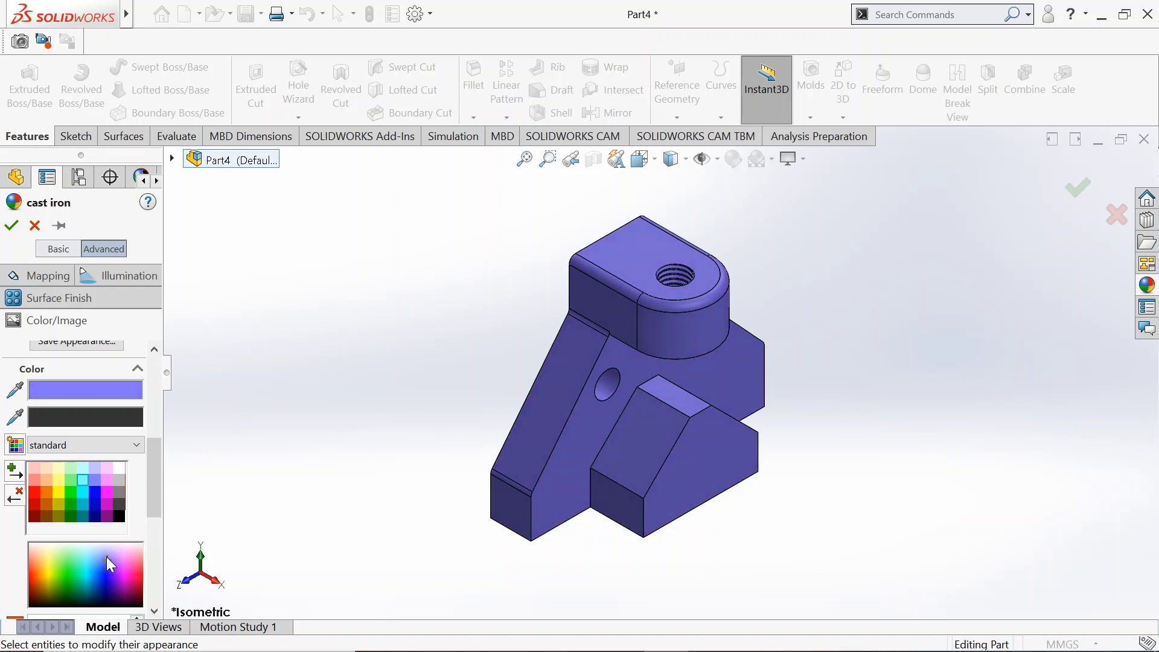
pyautogui.click(105, 551)
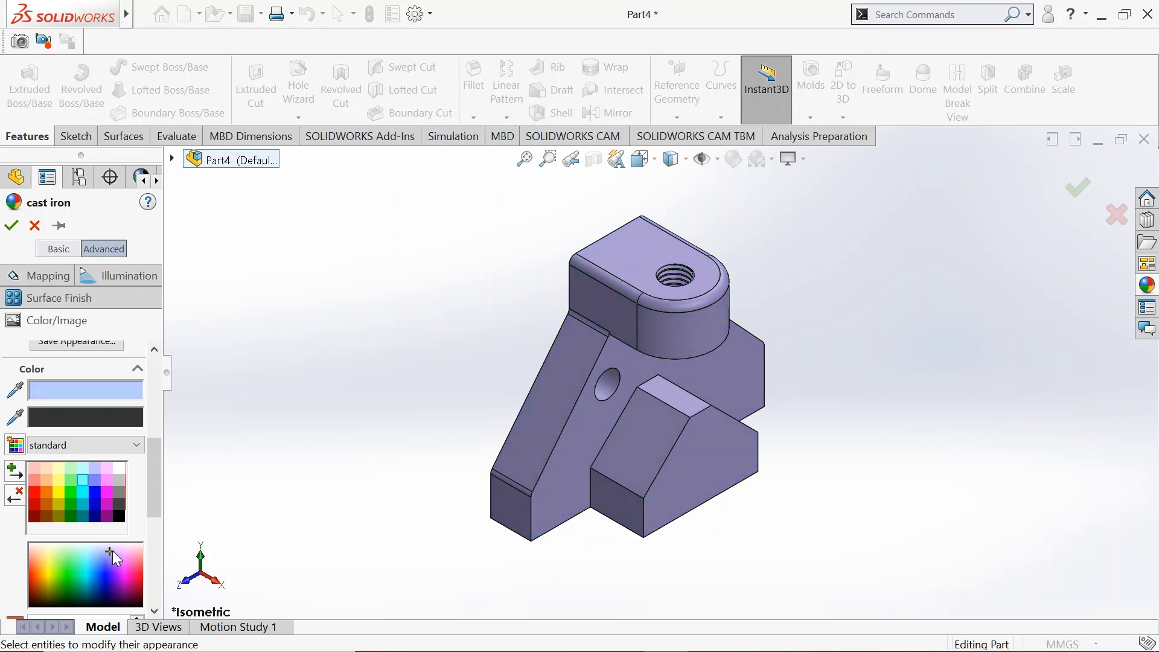
pyautogui.click(114, 555)
pyautogui.click(110, 549)
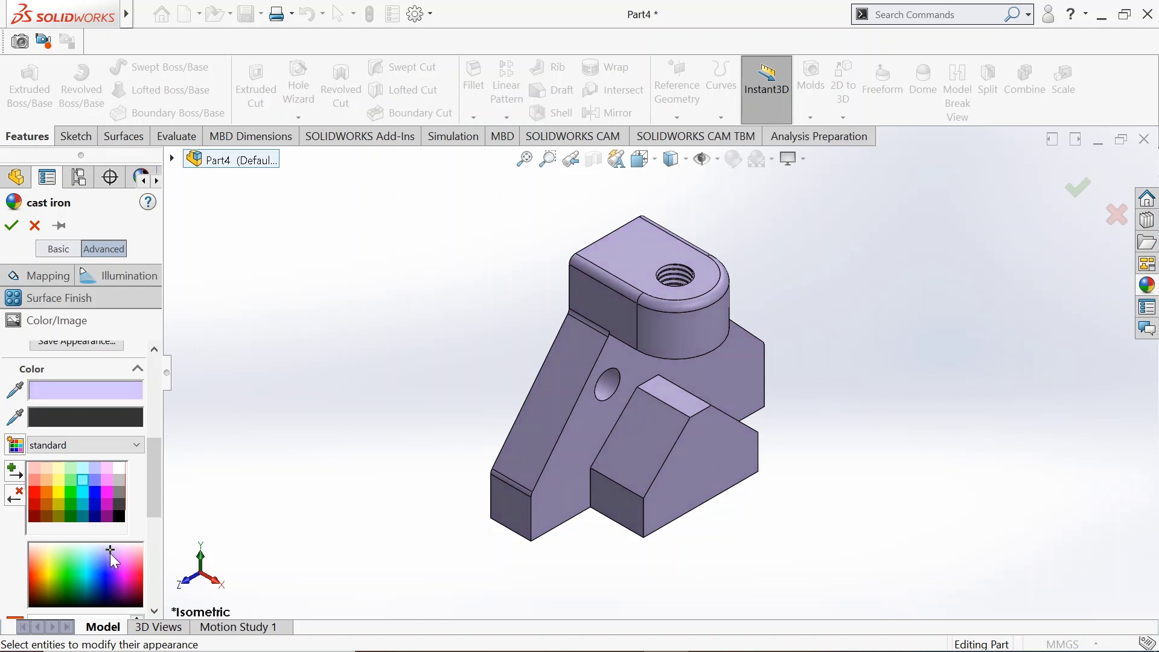
pyautogui.click(110, 559)
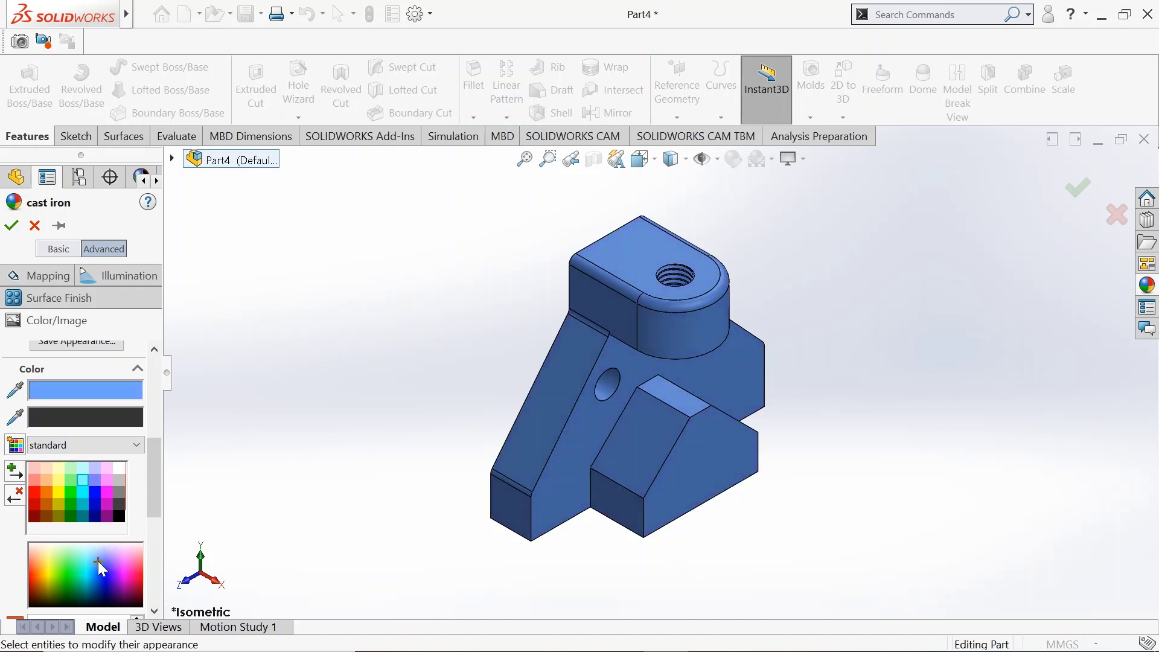
pyautogui.click(96, 561)
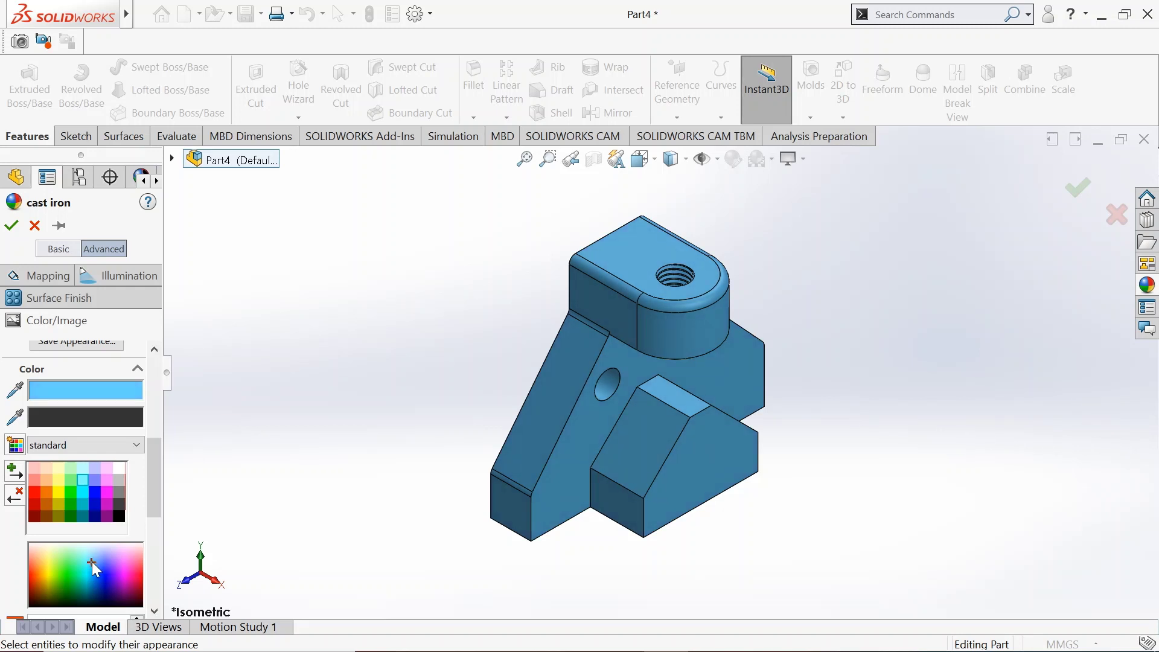
# Pick a medium purple shade for the whole part and accept the appearance change
pyautogui.moveTo(92, 561); pyautogui.dragTo(122, 566)
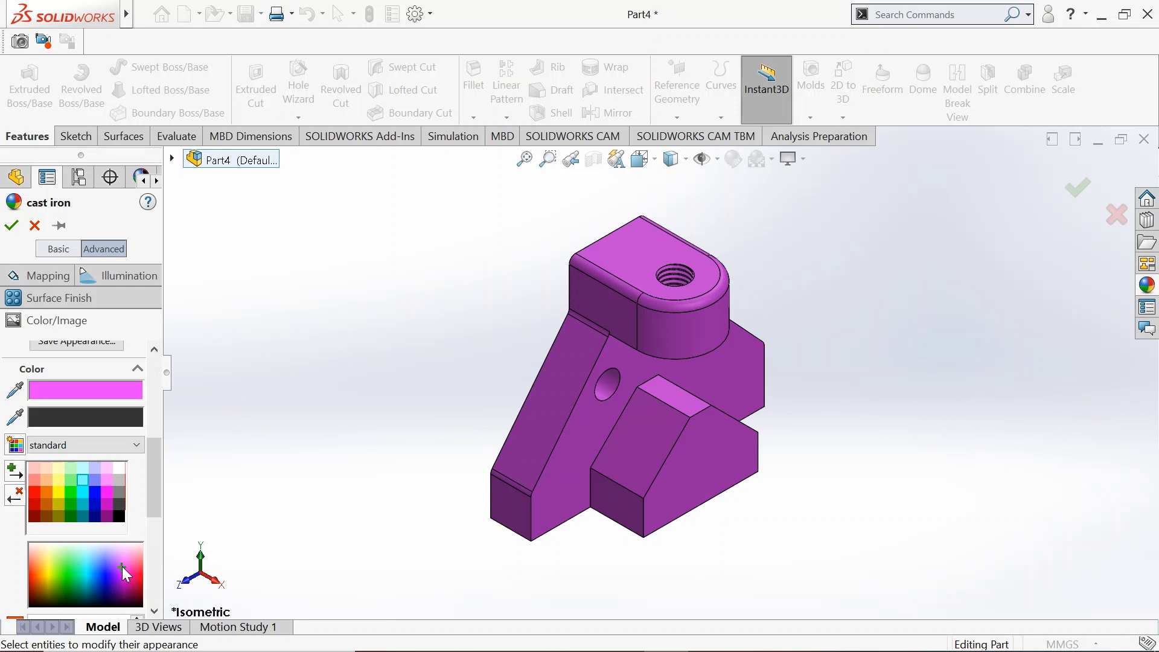
pyautogui.moveTo(122, 566); pyautogui.dragTo(115, 559)
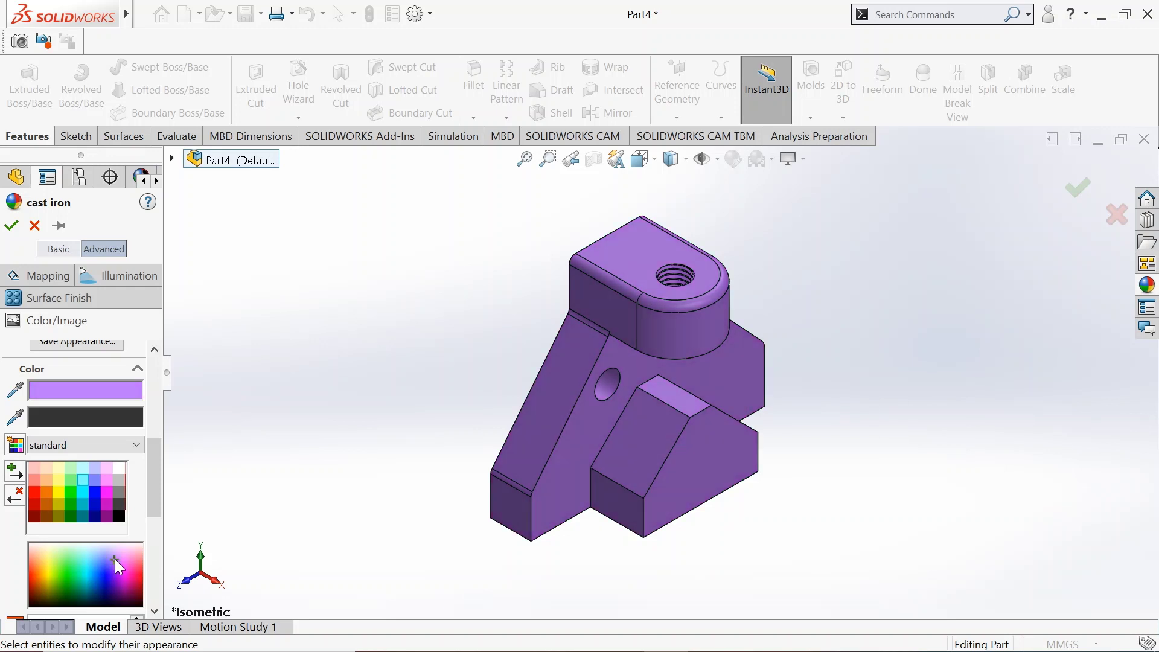
pyautogui.click(10, 225)
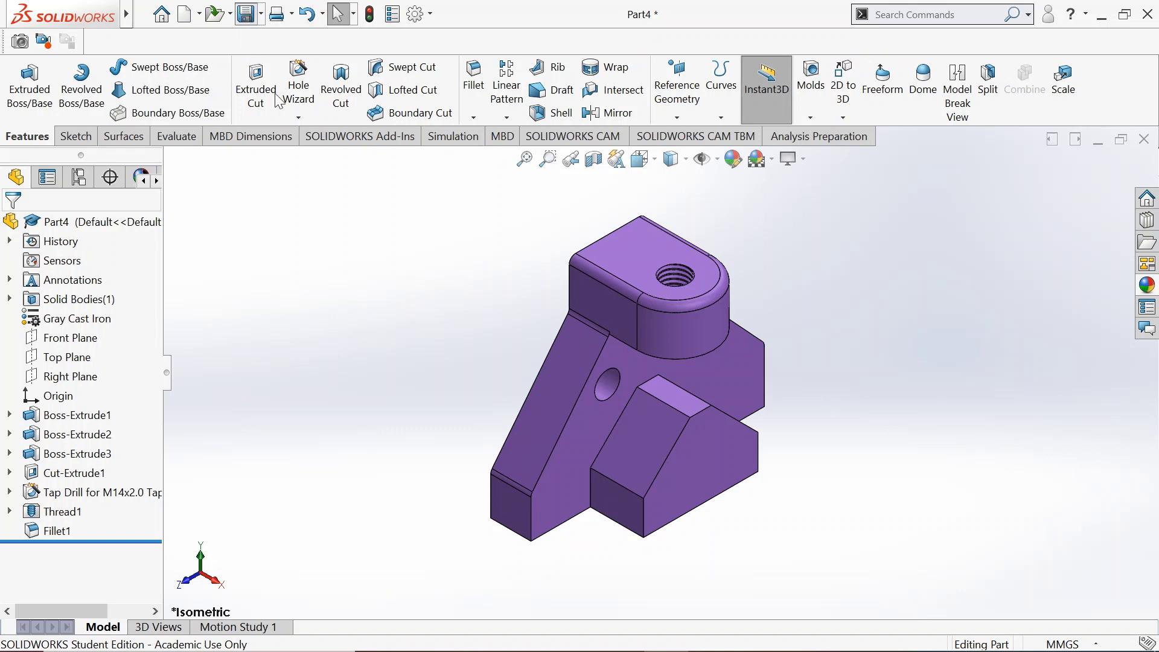
# Save the part in a new folder named Drill Jig inside Downloads
pyautogui.hotkey('ctrl', 's')
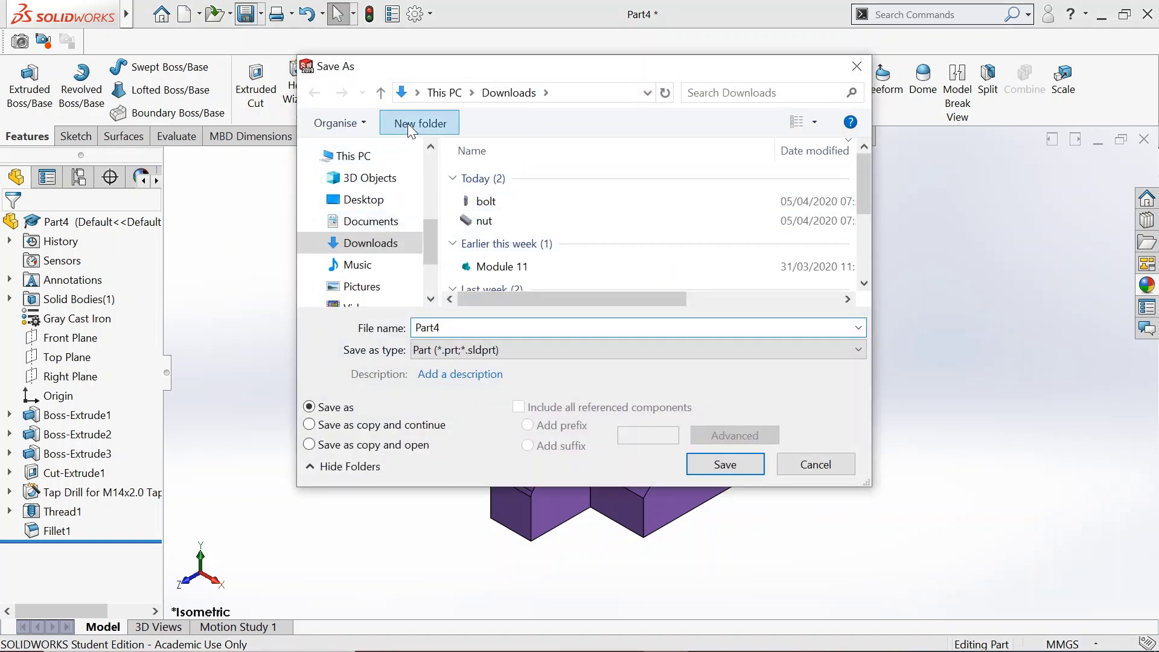
pyautogui.click(407, 123)
pyautogui.write('D')
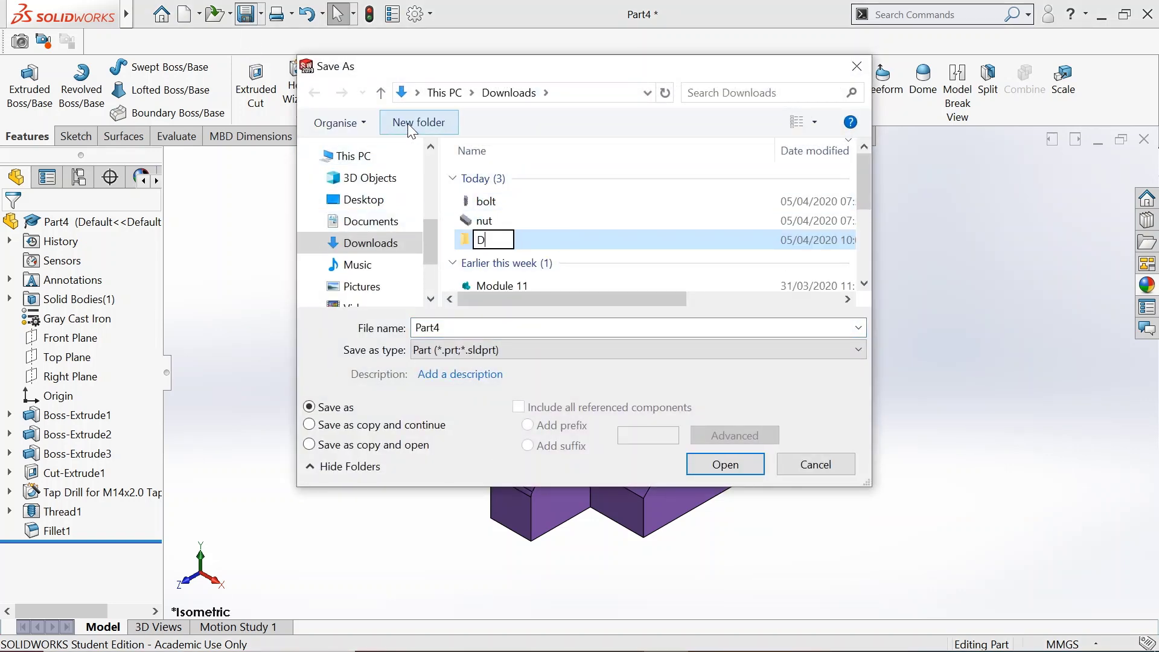
pyautogui.write('rill Jig')
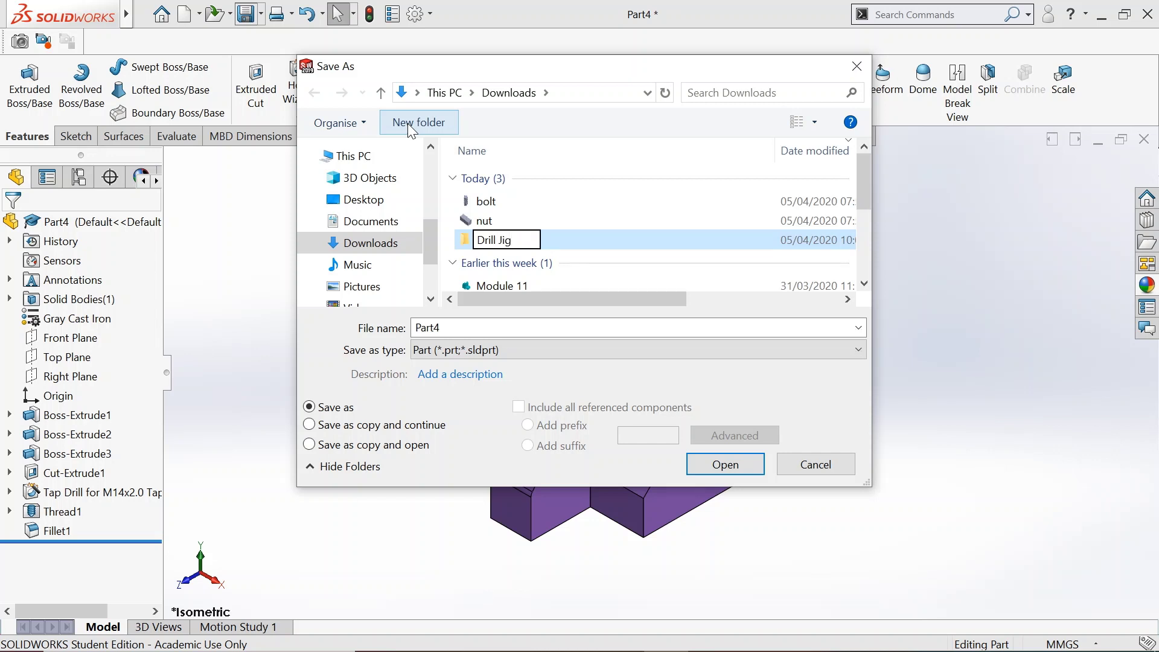
pyautogui.press('Return')
pyautogui.press('Return')
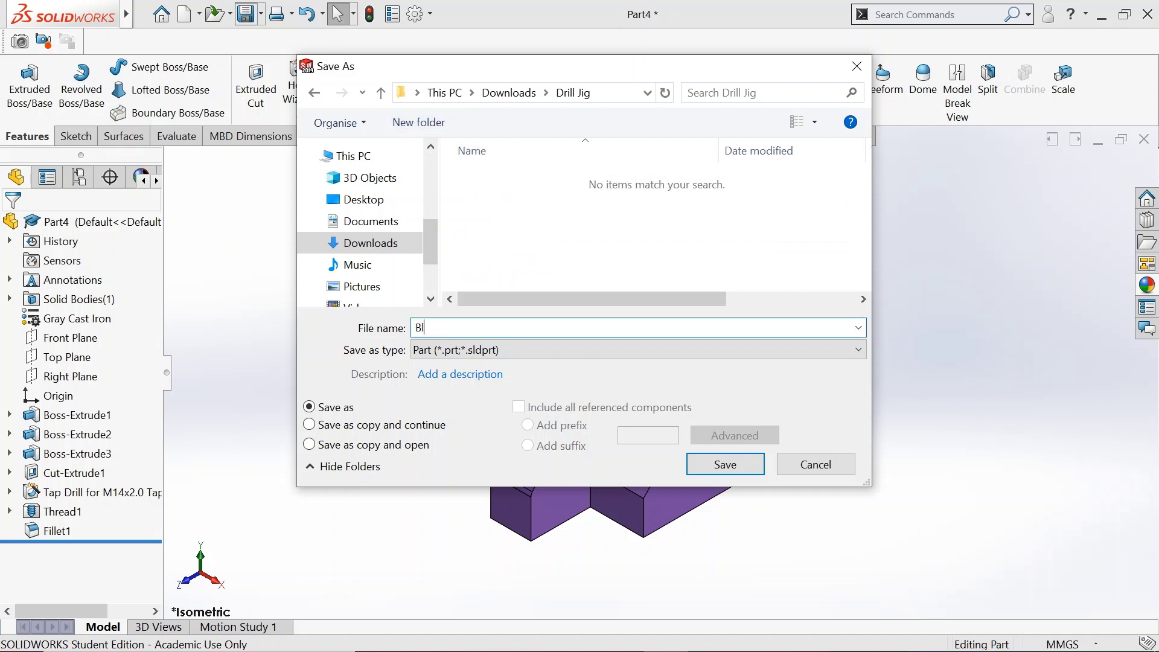
pyautogui.click(701, 473)
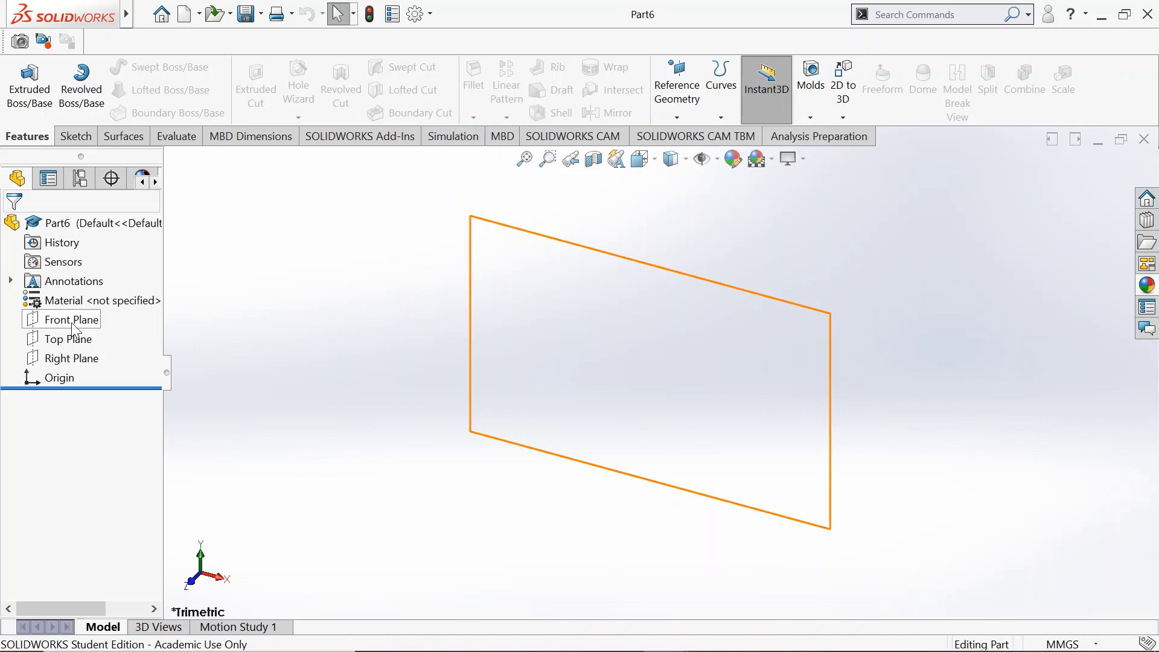
# Start a sketch on the Front Plane of the new part and draw a vertical centerline about 100 mm long through the origin
pyautogui.click(74, 327)
pyautogui.click(84, 304)
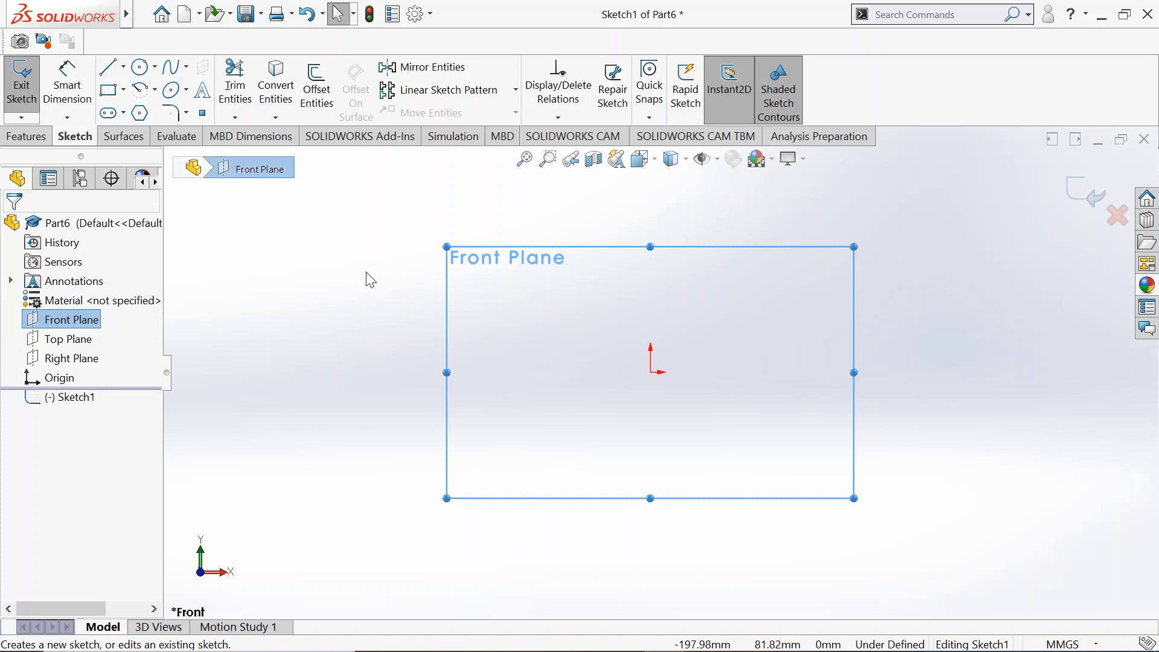
pyautogui.click(123, 67)
pyautogui.click(145, 112)
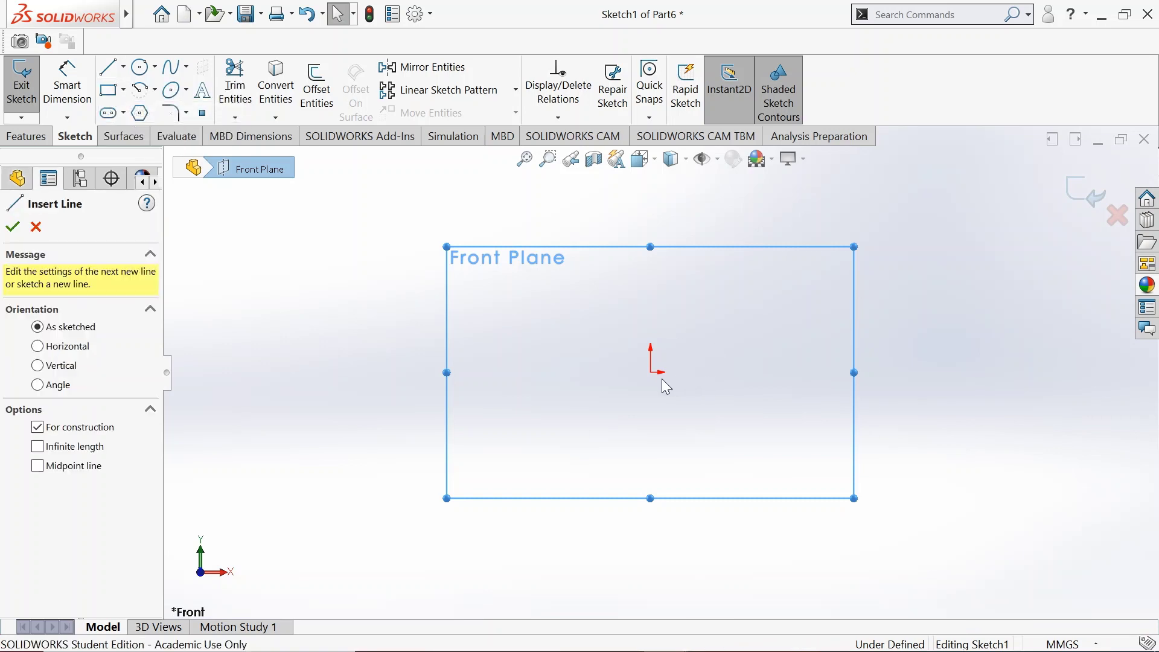
pyautogui.click(650, 408)
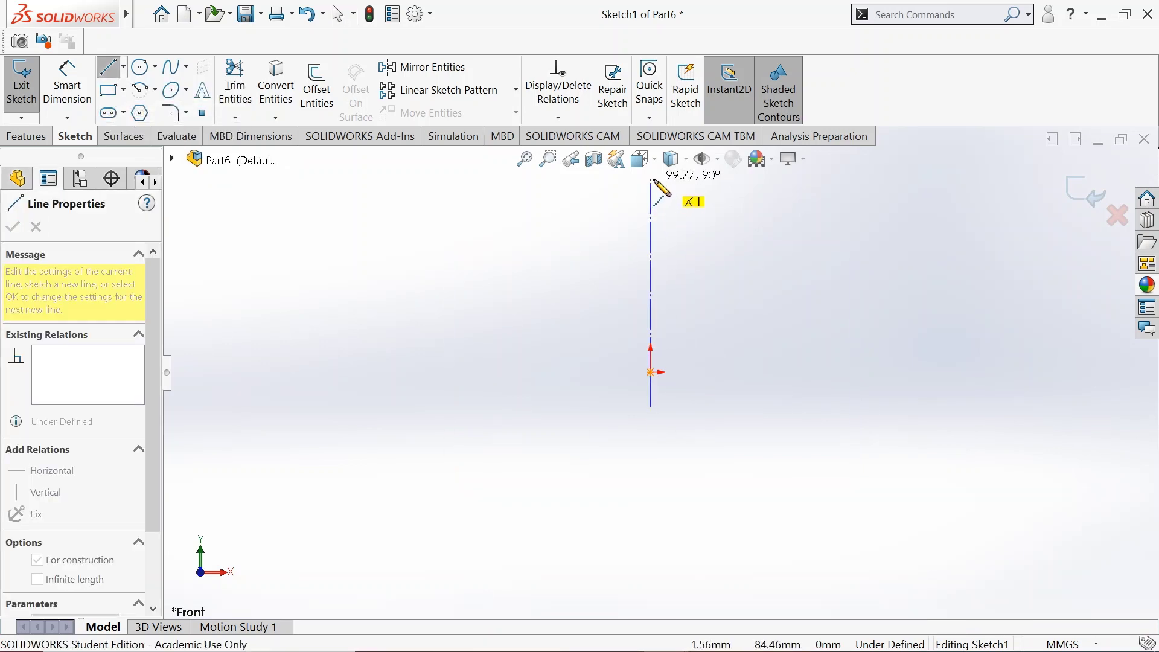
pyautogui.click(651, 179)
pyautogui.rightClick(552, 224)
pyautogui.click(605, 233)
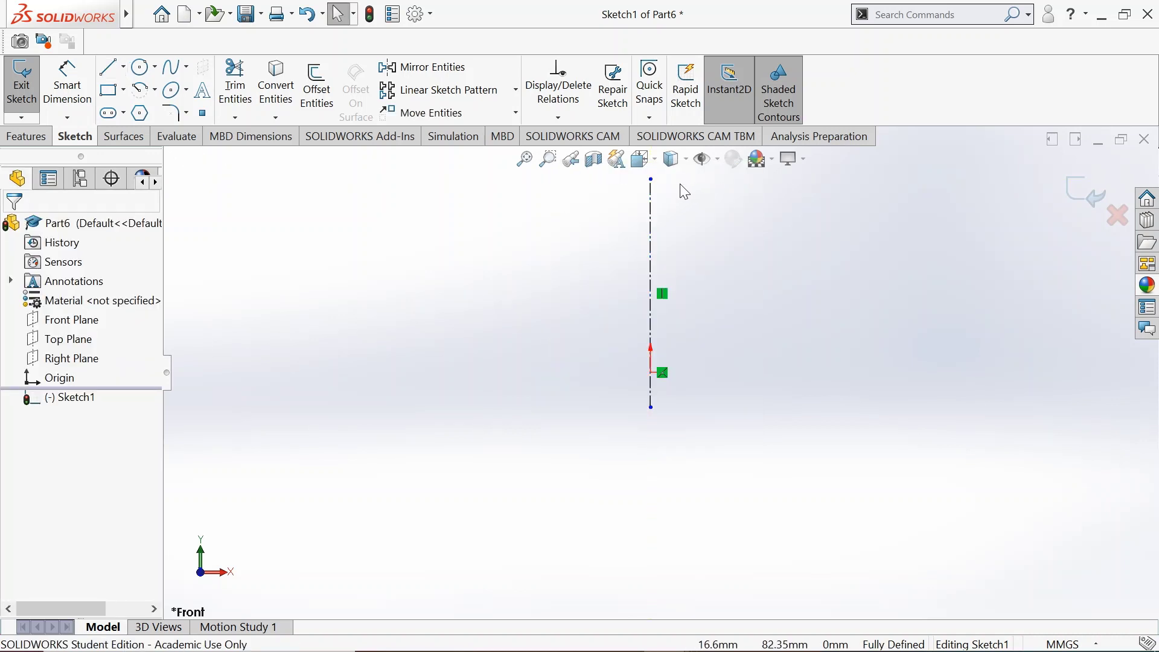
# Sketch a stepped profile from the origin: about 42 mm horizontally, up, outward to about 77 mm from the centerline, and up to about 63 mm height
pyautogui.scroll(-2, 676, 192)
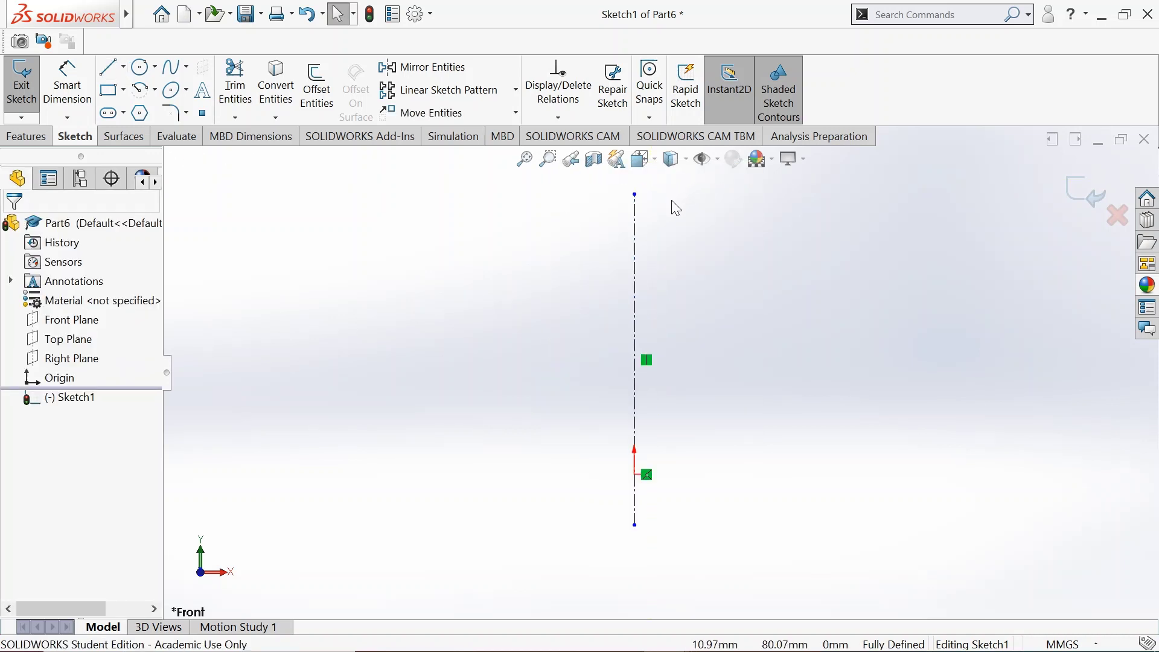
pyautogui.click(108, 66)
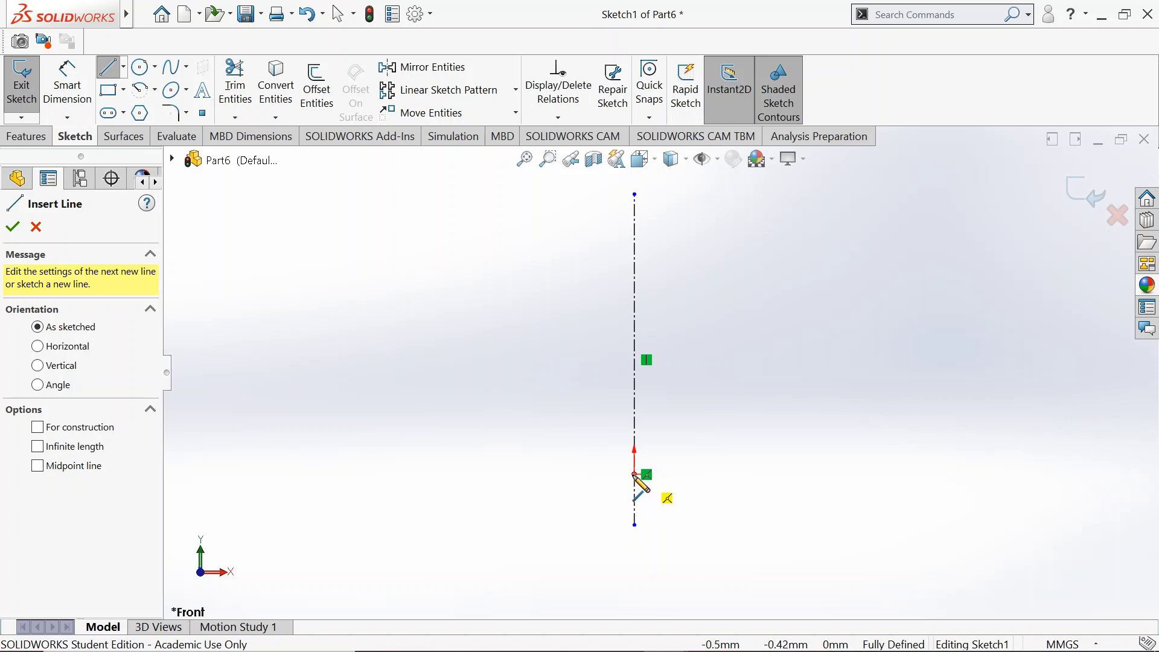
pyautogui.click(636, 476)
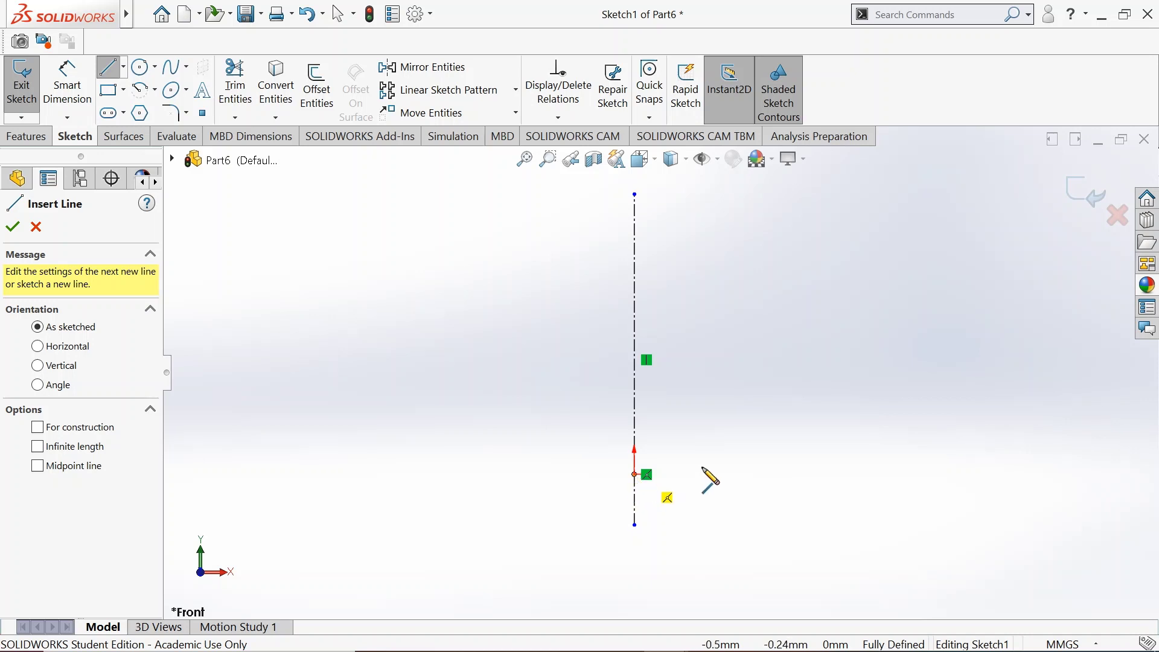
pyautogui.click(774, 474)
pyautogui.click(774, 326)
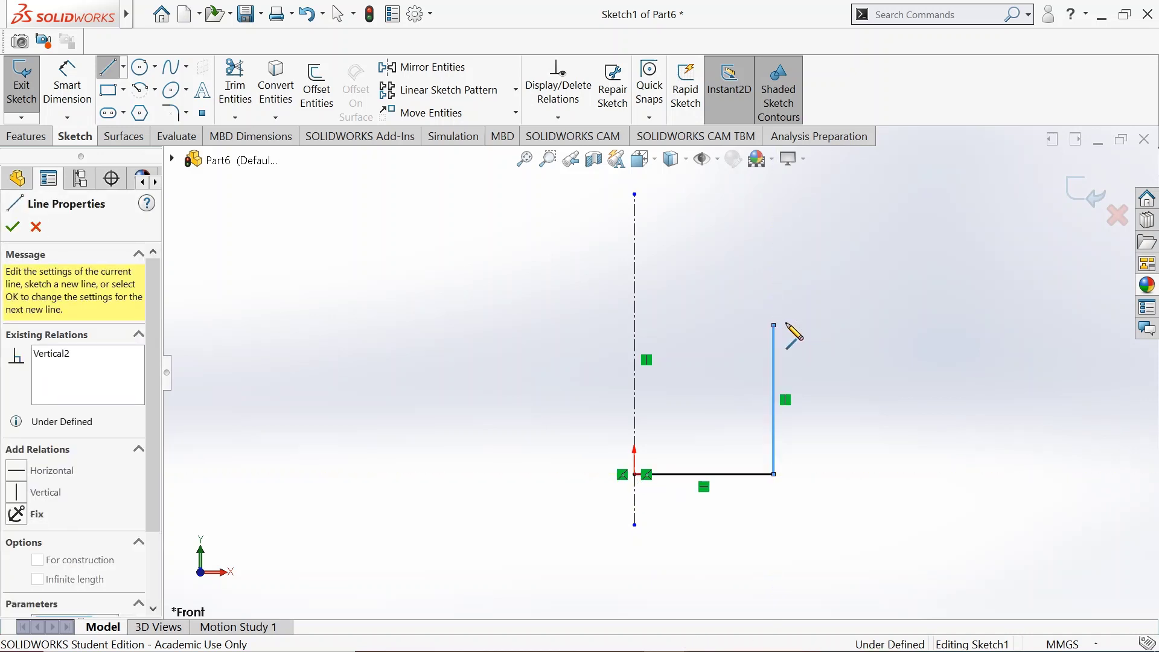
pyautogui.click(889, 325)
pyautogui.click(889, 264)
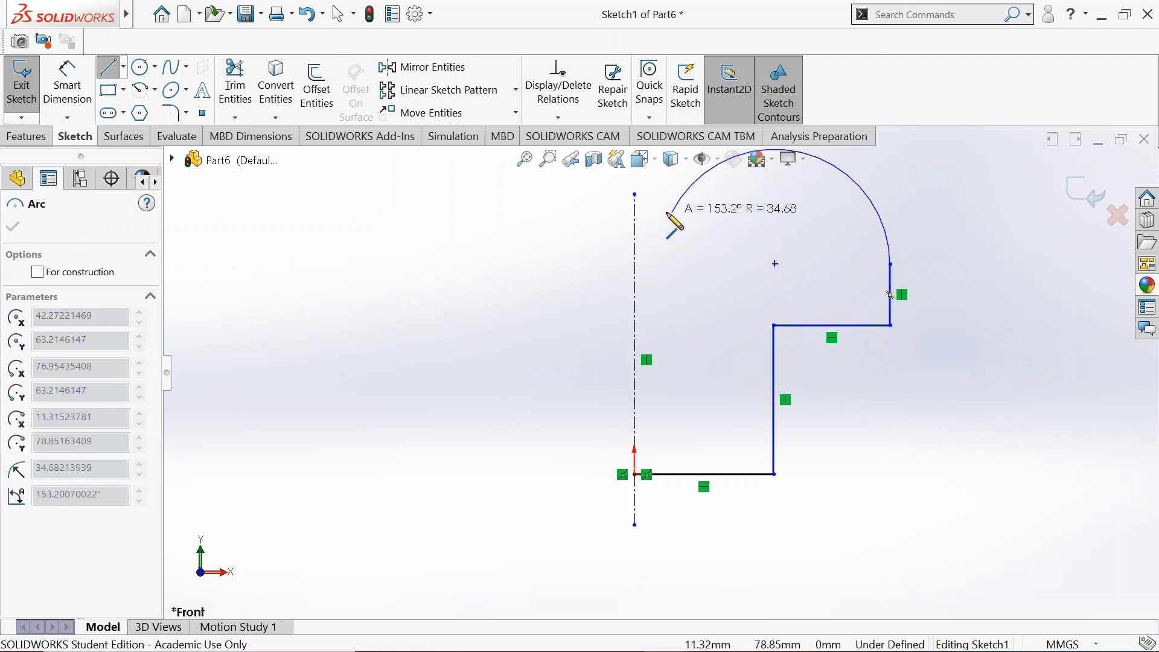
# Try to cap the profile with a tangent arc of about 39 mm radius ending on the centerline, and delete it
pyautogui.click(634, 224)
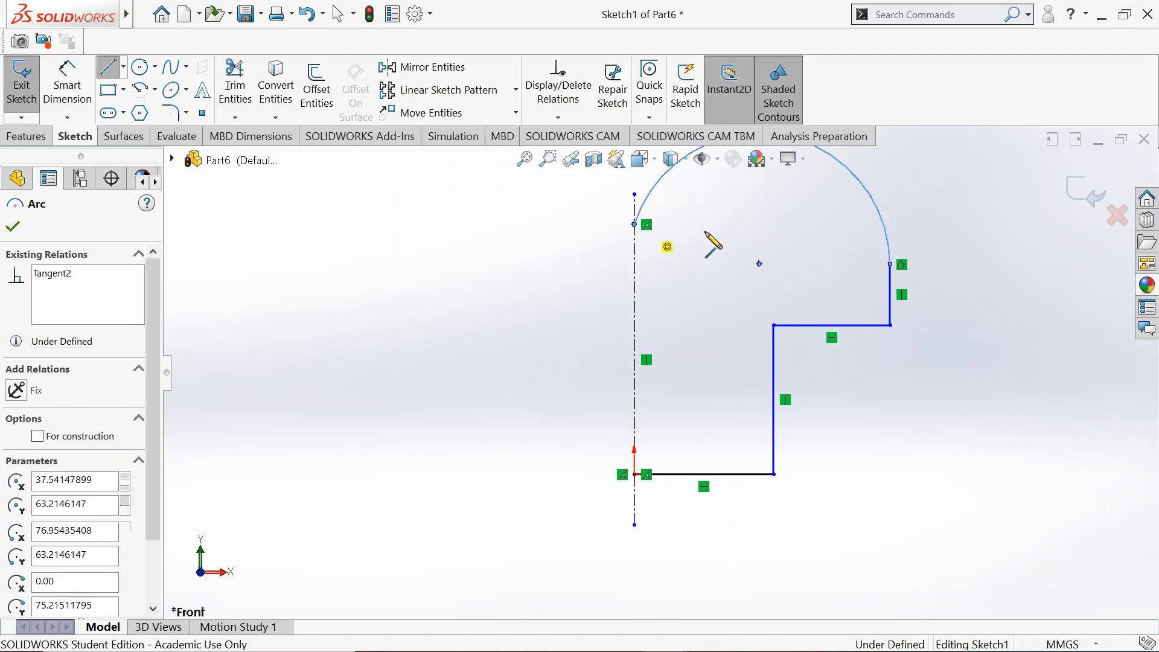
pyautogui.click(761, 260)
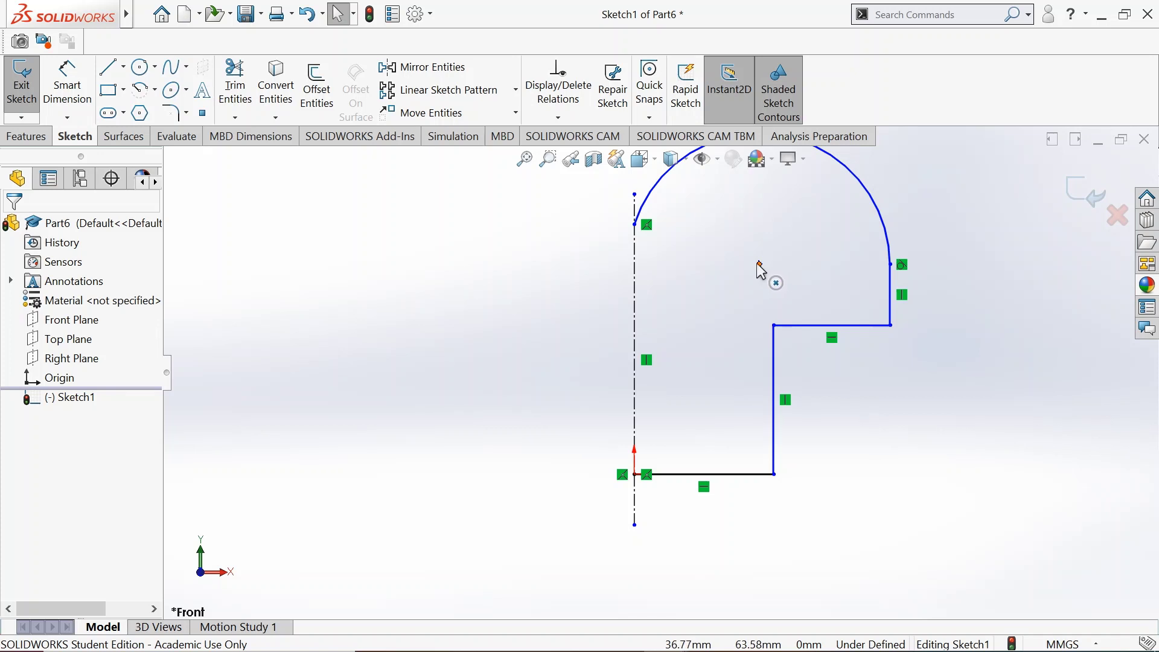
pyautogui.moveTo(759, 264)
pyautogui.mouseDown()
pyautogui.moveTo(750, 324)
pyautogui.moveTo(757, 281)
pyautogui.mouseUp()
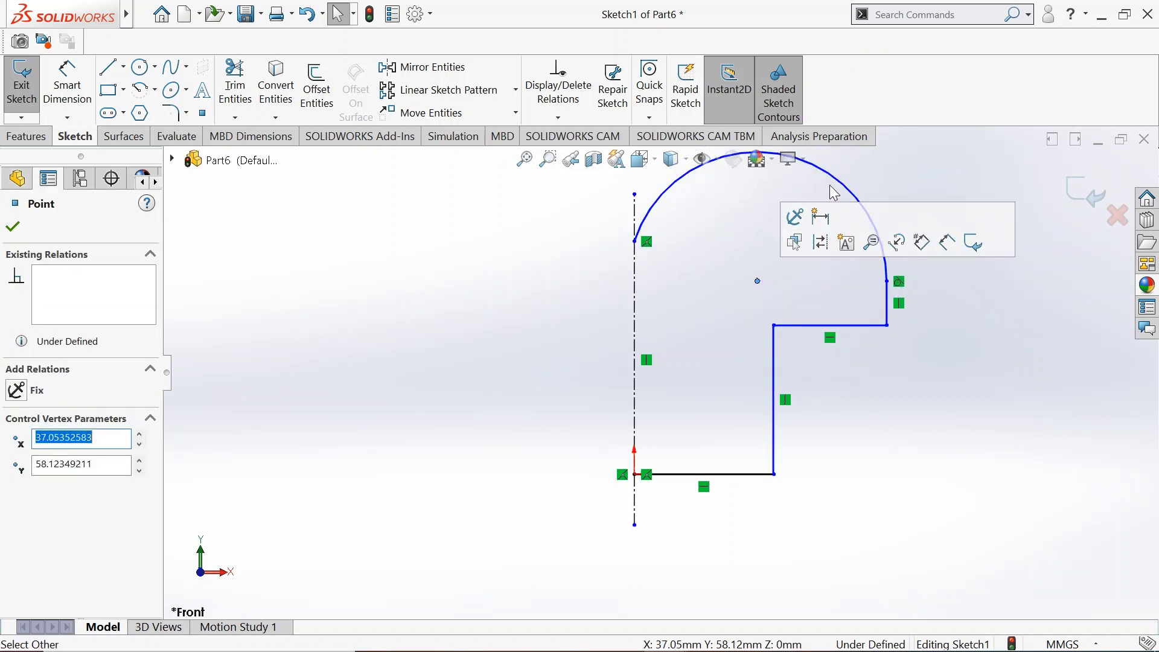
pyautogui.click(1019, 351)
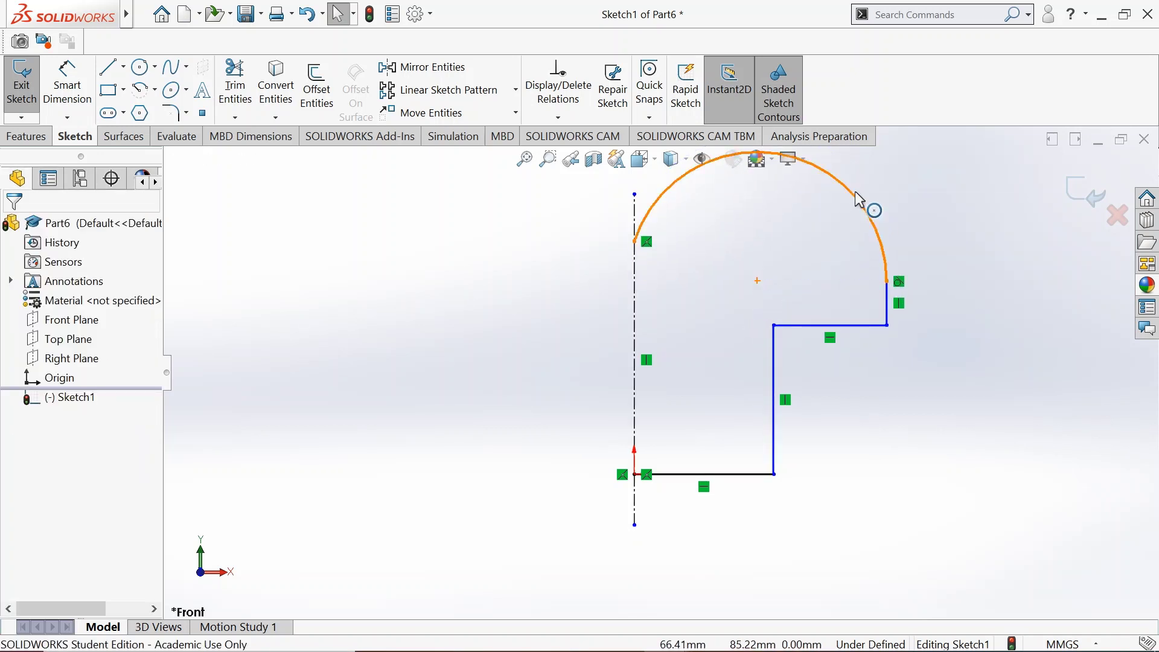
pyautogui.click(868, 220)
pyautogui.press('Delete')
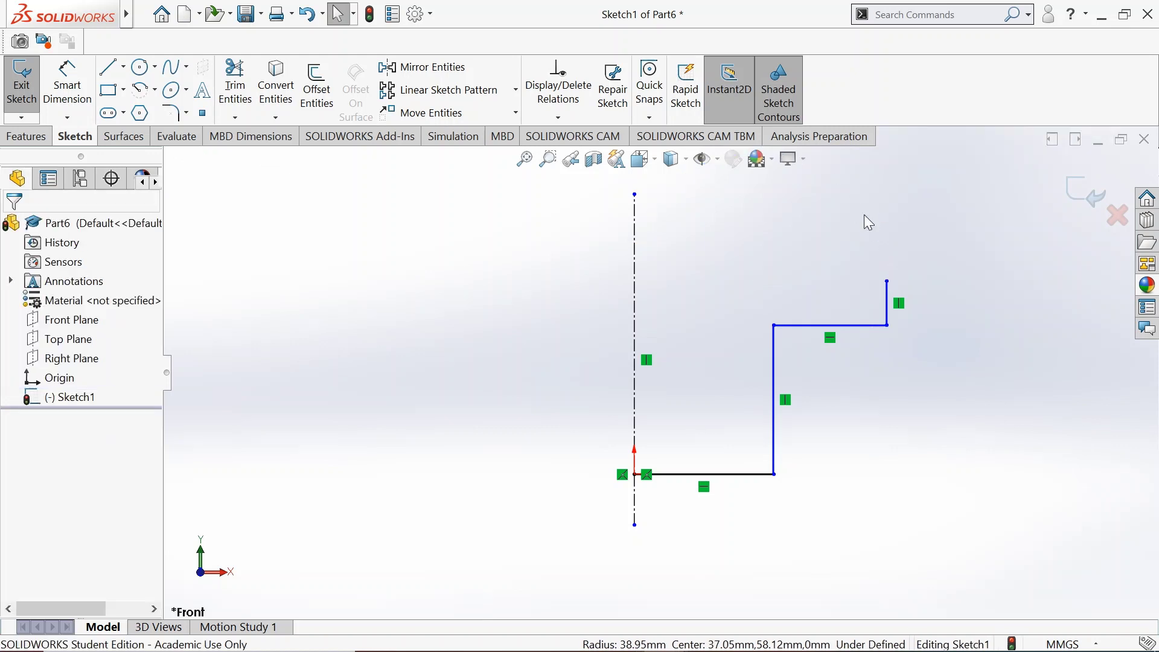
# Draw a shallow, upward-bulging three-point arc from the outer edge's upper end to a point on the centerline
pyautogui.click(155, 91)
pyautogui.click(160, 156)
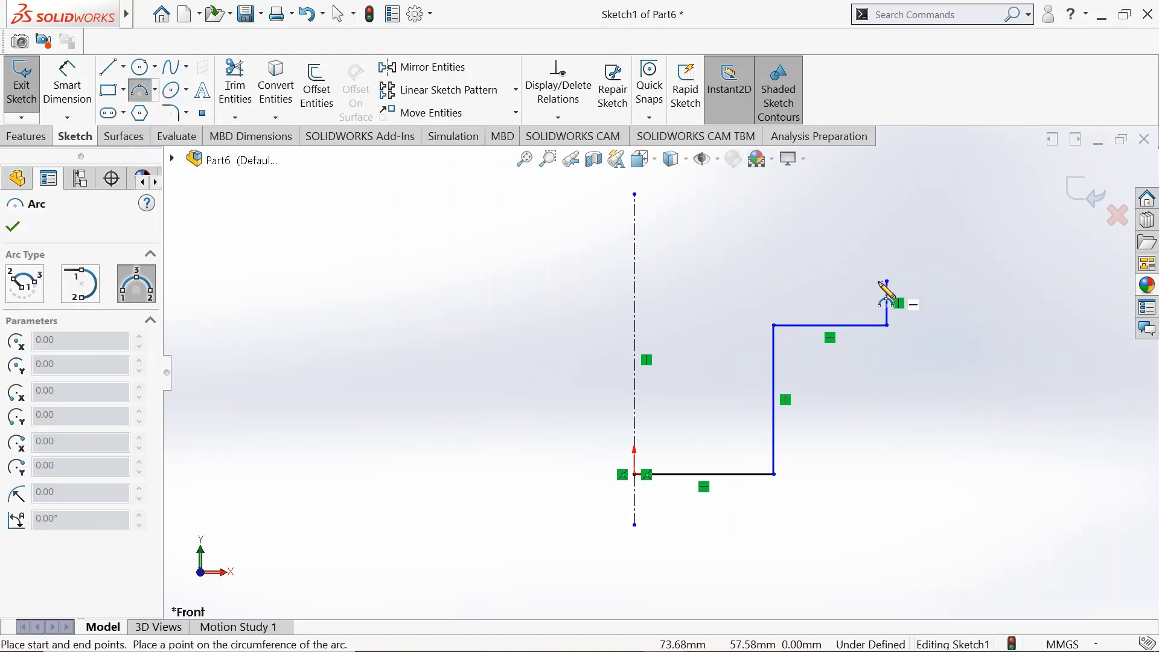
pyautogui.click(886, 282)
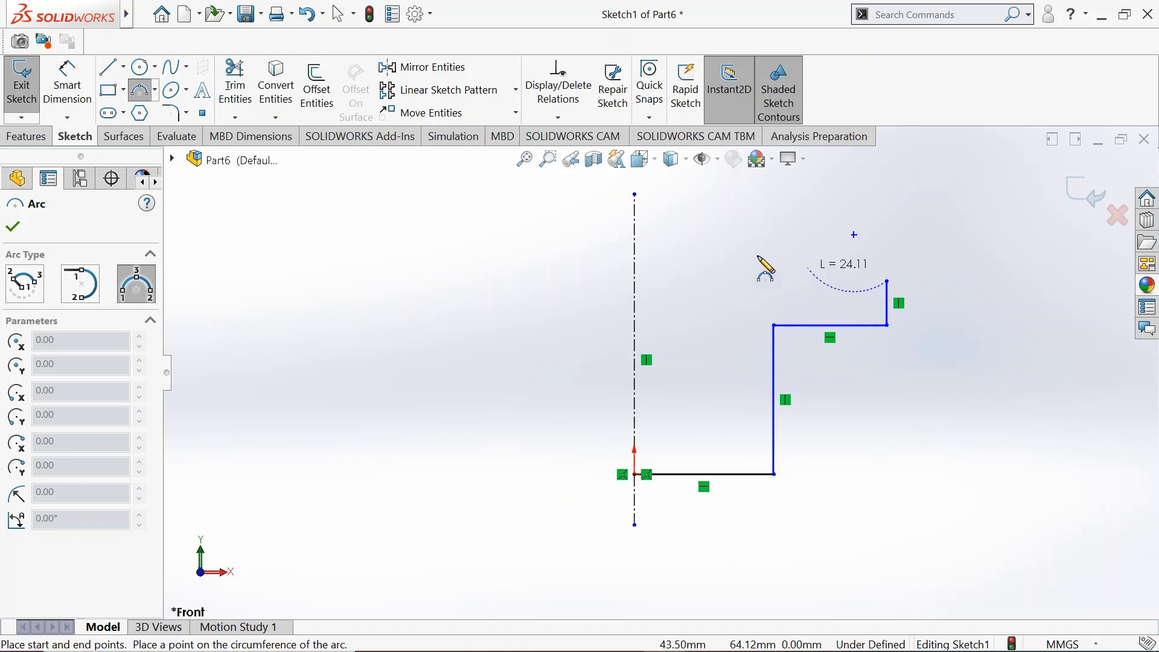
pyautogui.click(634, 226)
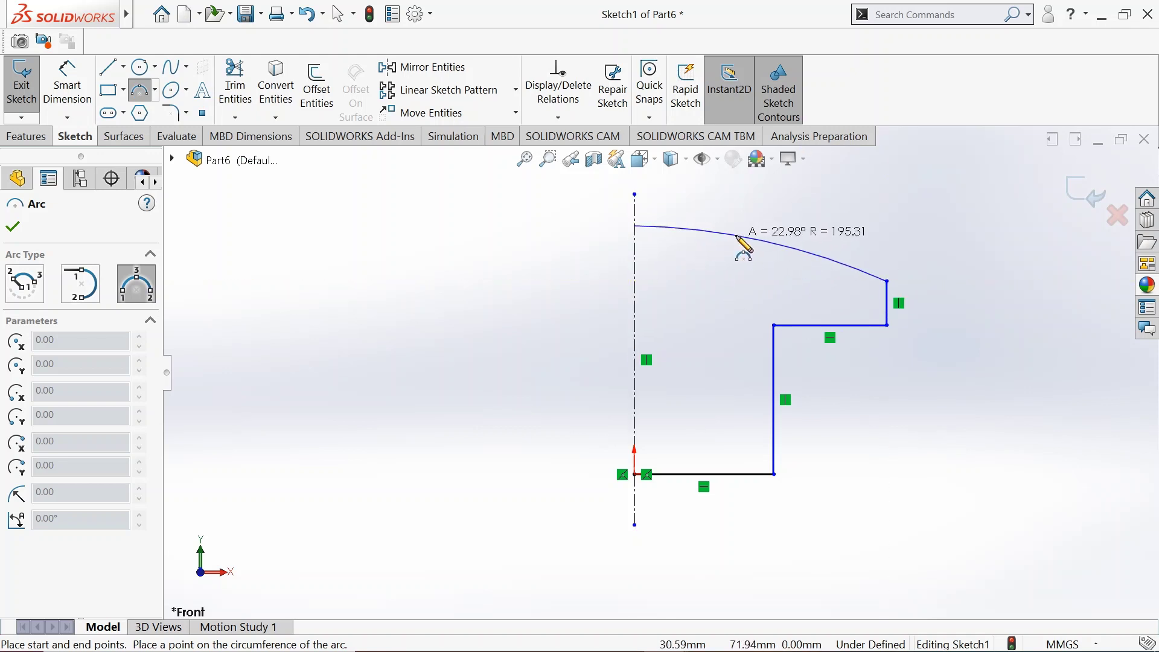
pyautogui.click(736, 237)
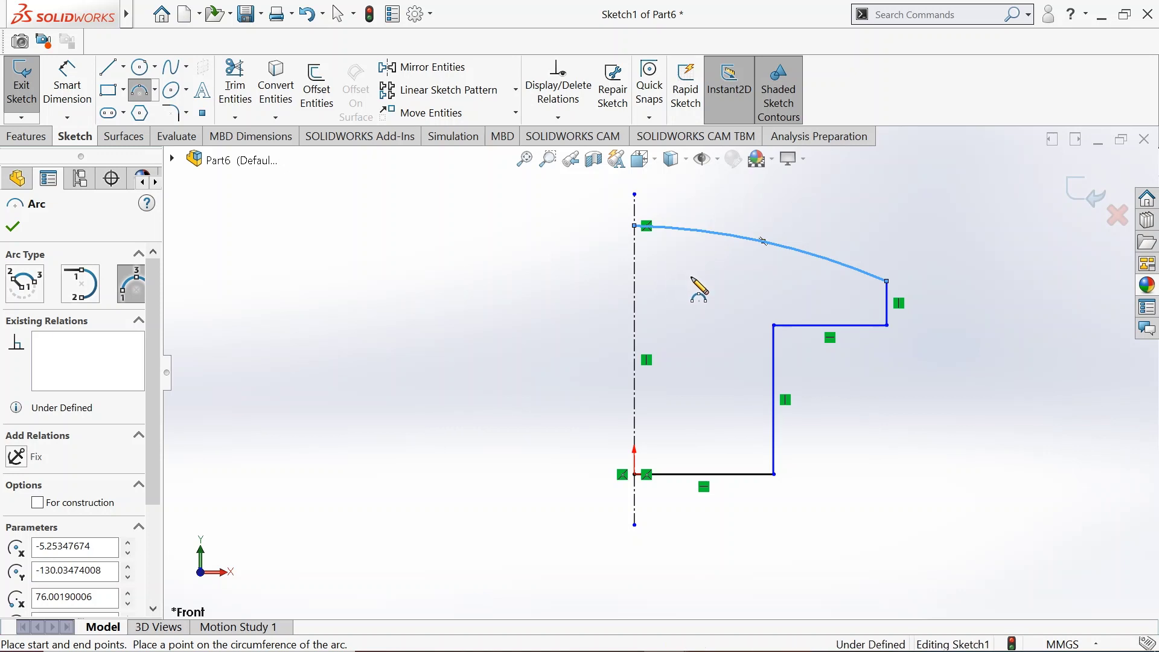
pyautogui.rightClick(656, 268)
pyautogui.click(690, 277)
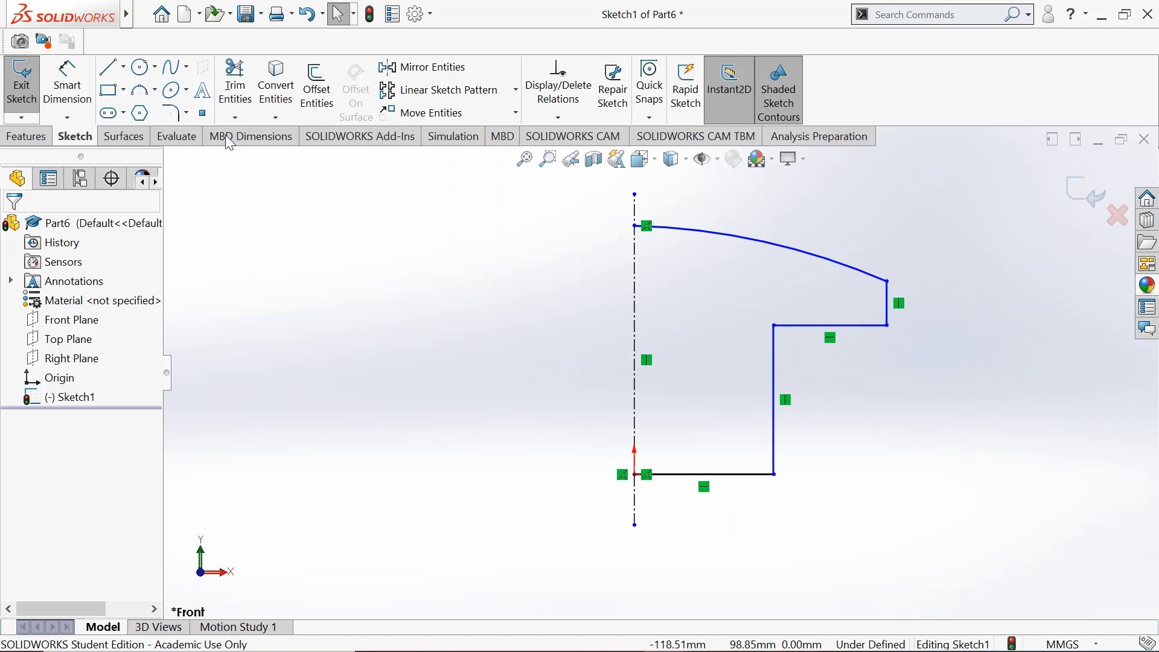
# Close the profile with a vertical line along the centerline from the arc's end down to the origin
pyautogui.click(111, 67)
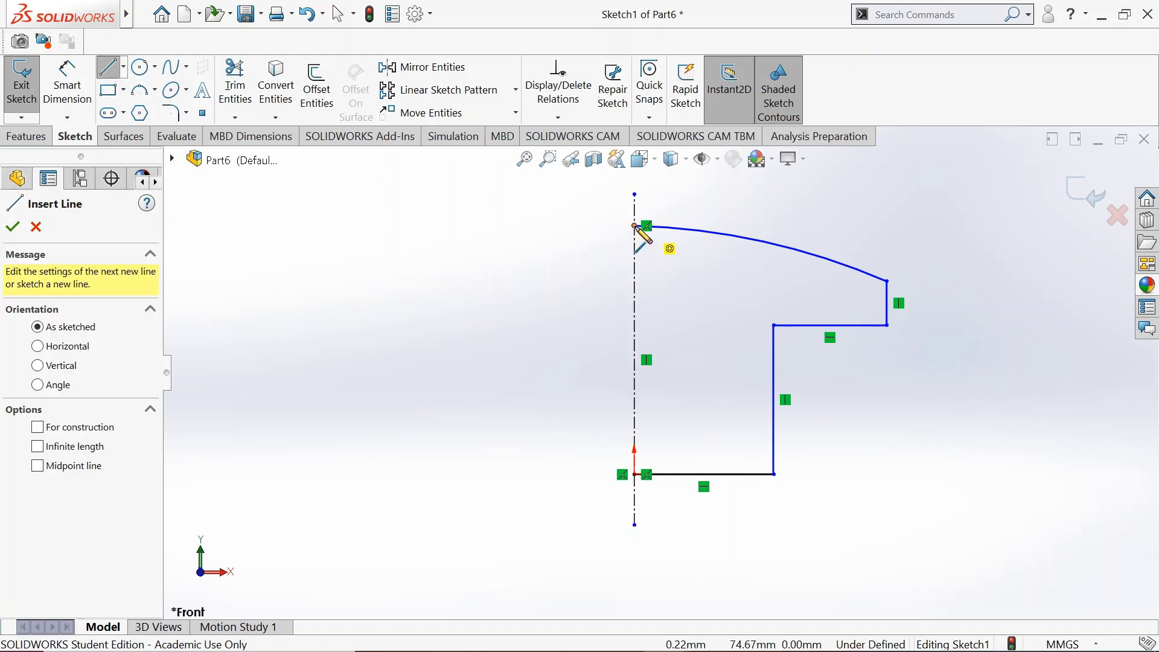
pyautogui.moveTo(634, 225); pyautogui.dragTo(634, 474)
pyautogui.rightClick(456, 356)
pyautogui.click(477, 355)
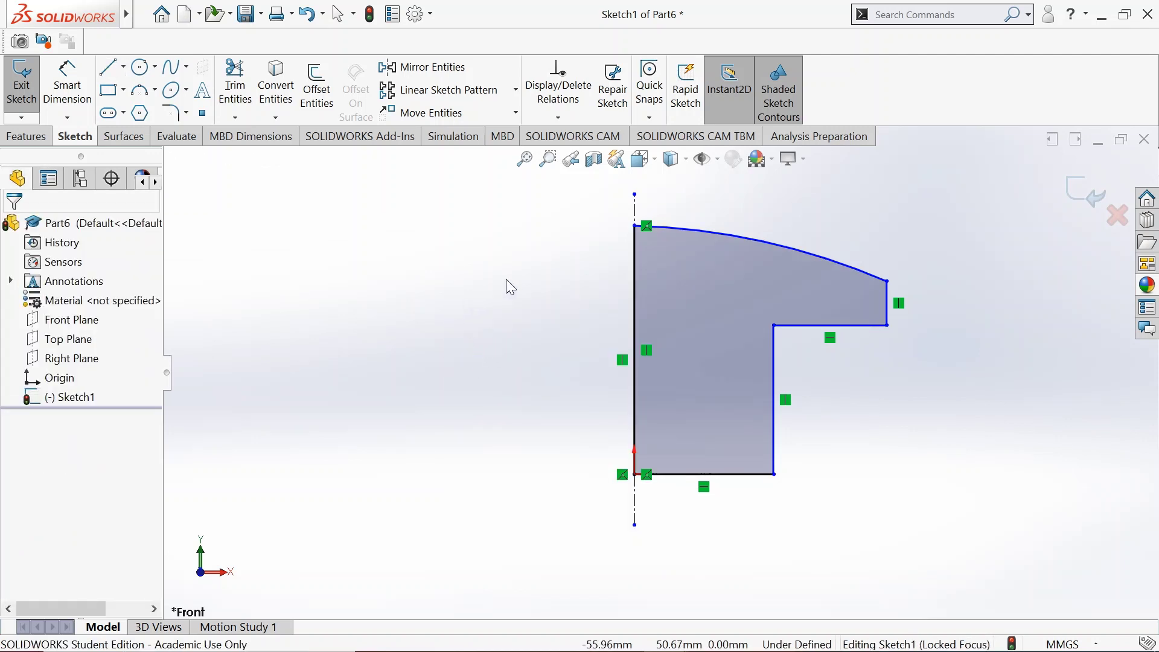
# Dimension the lower vertical edge as a diameter about the centerline and set it to 28 mm
pyautogui.click(67, 84)
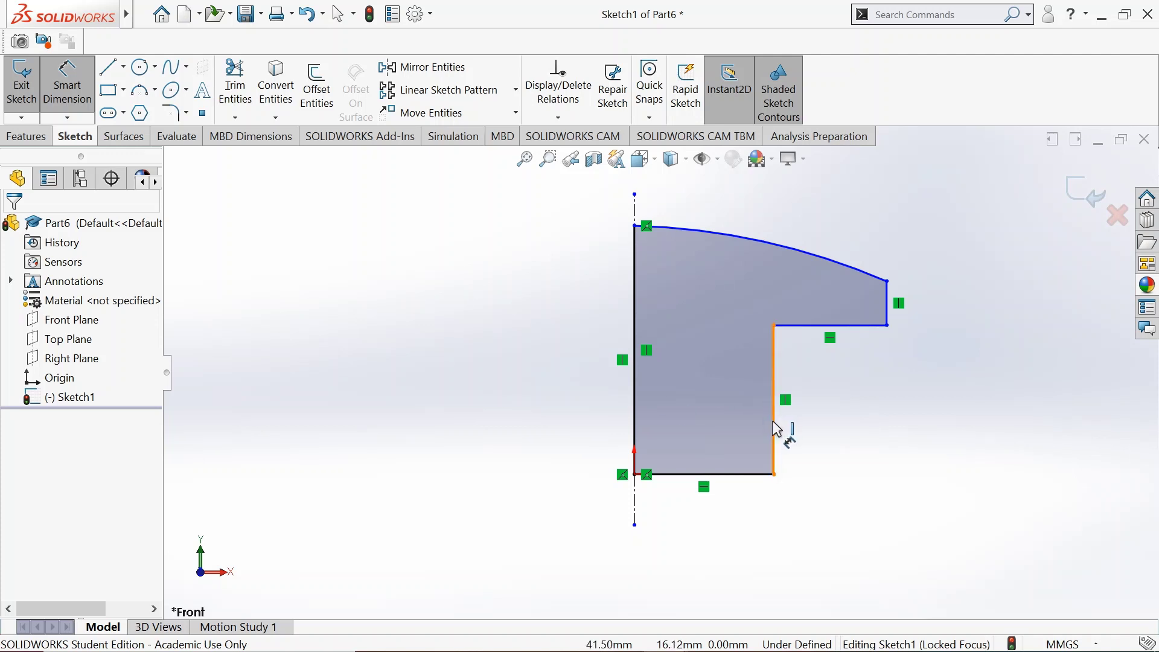
pyautogui.click(774, 430)
pyautogui.click(634, 510)
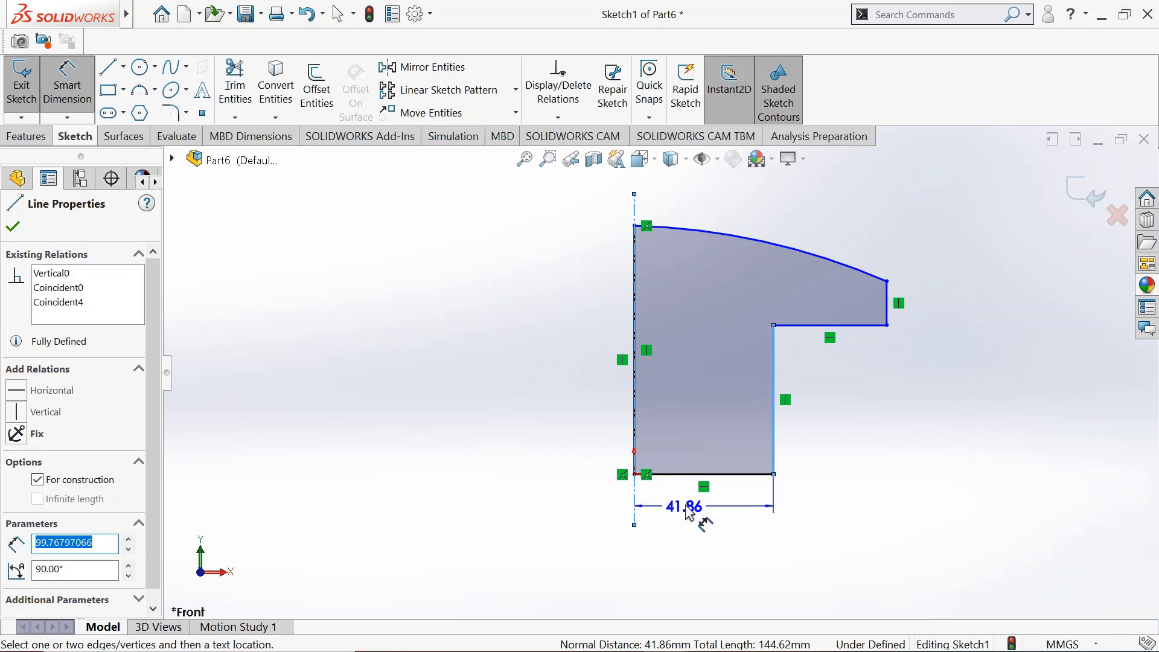
pyautogui.click(585, 530)
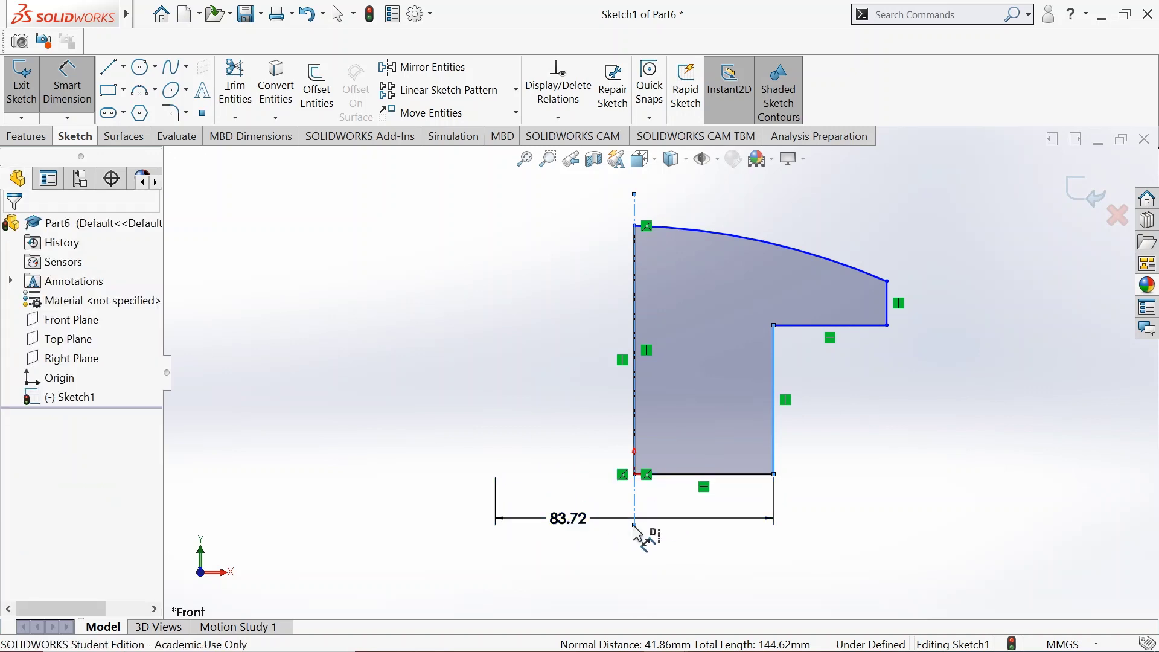
pyautogui.write('28')
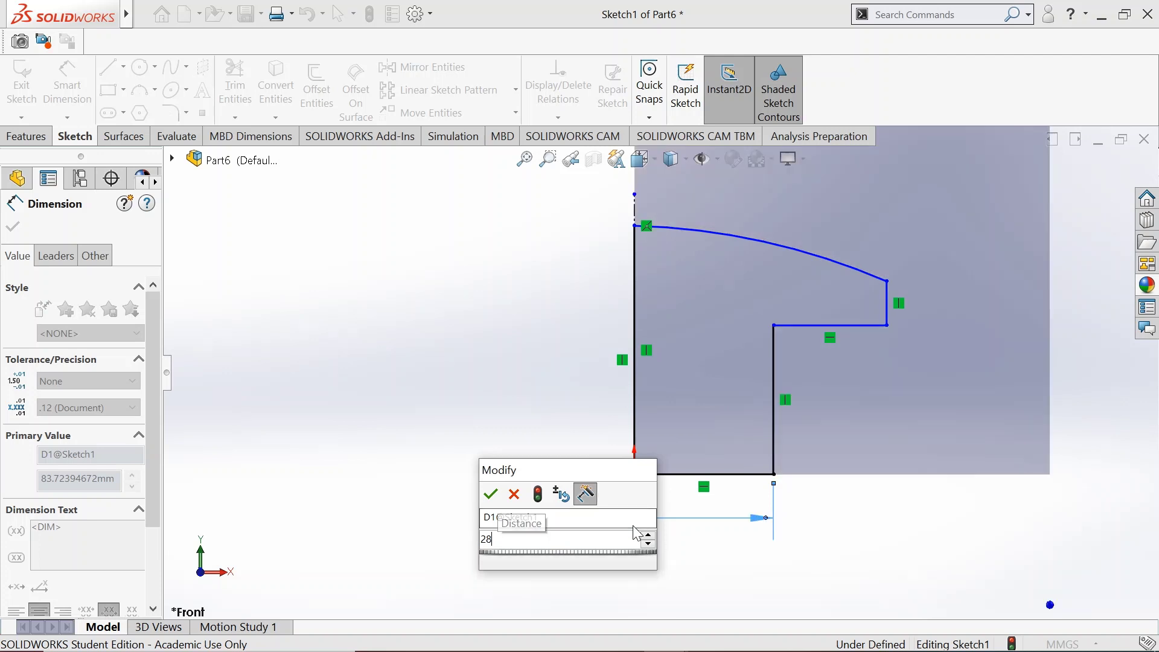
pyautogui.press('Return')
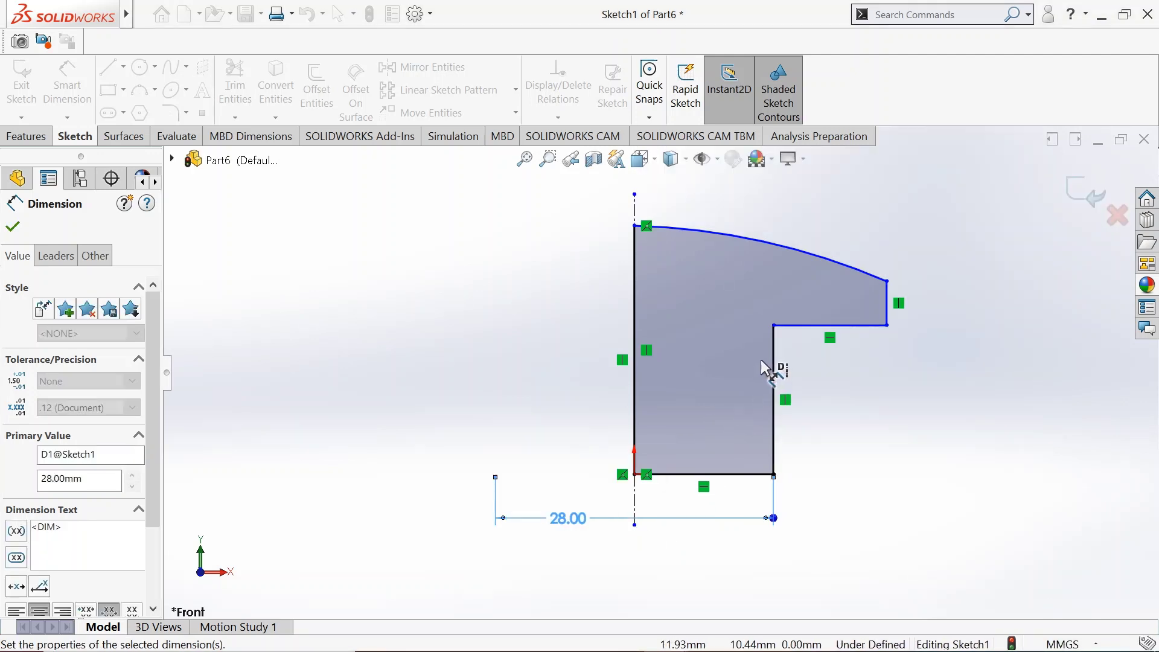
pyautogui.click(887, 305)
pyautogui.click(634, 492)
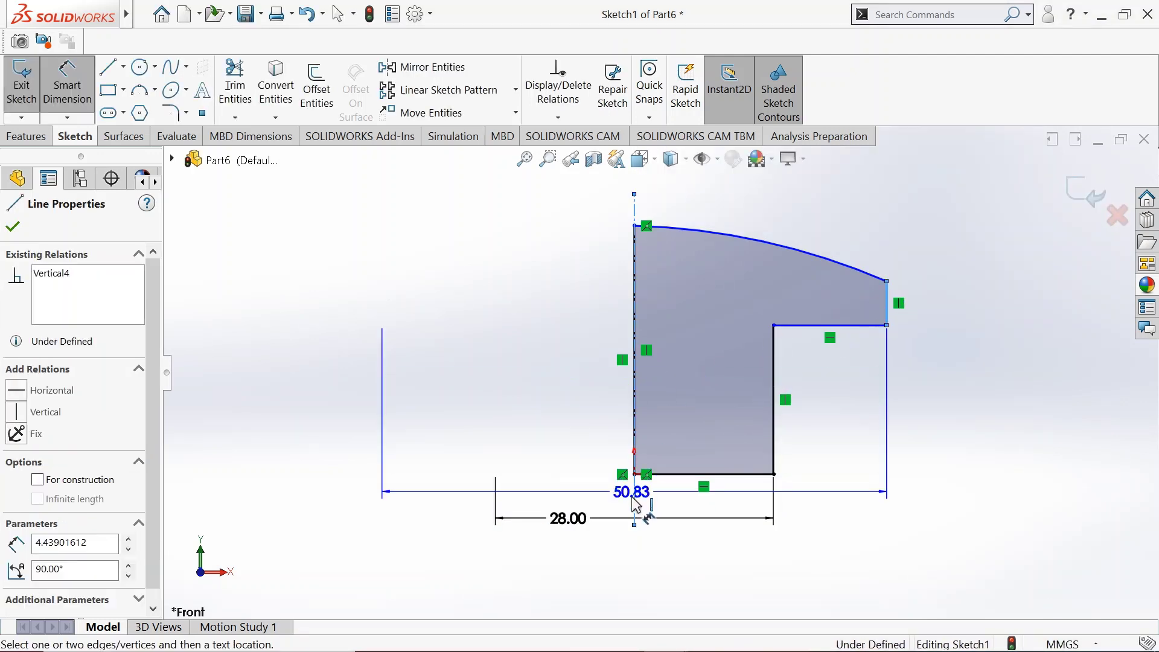
pyautogui.click(560, 574)
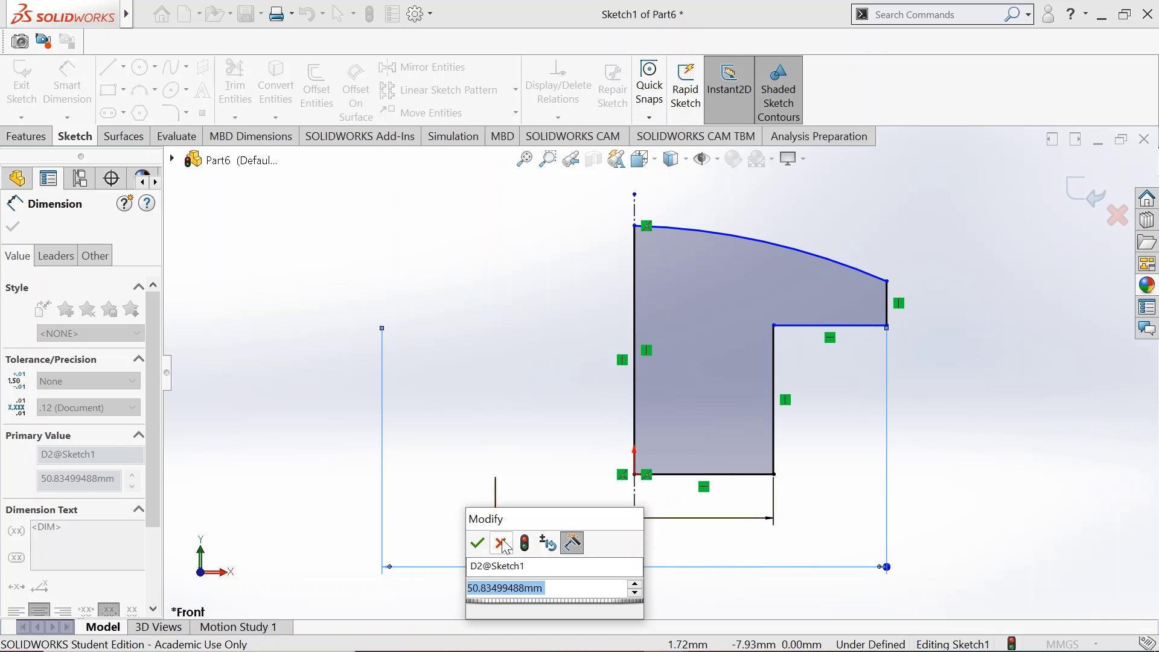
pyautogui.press('Return')
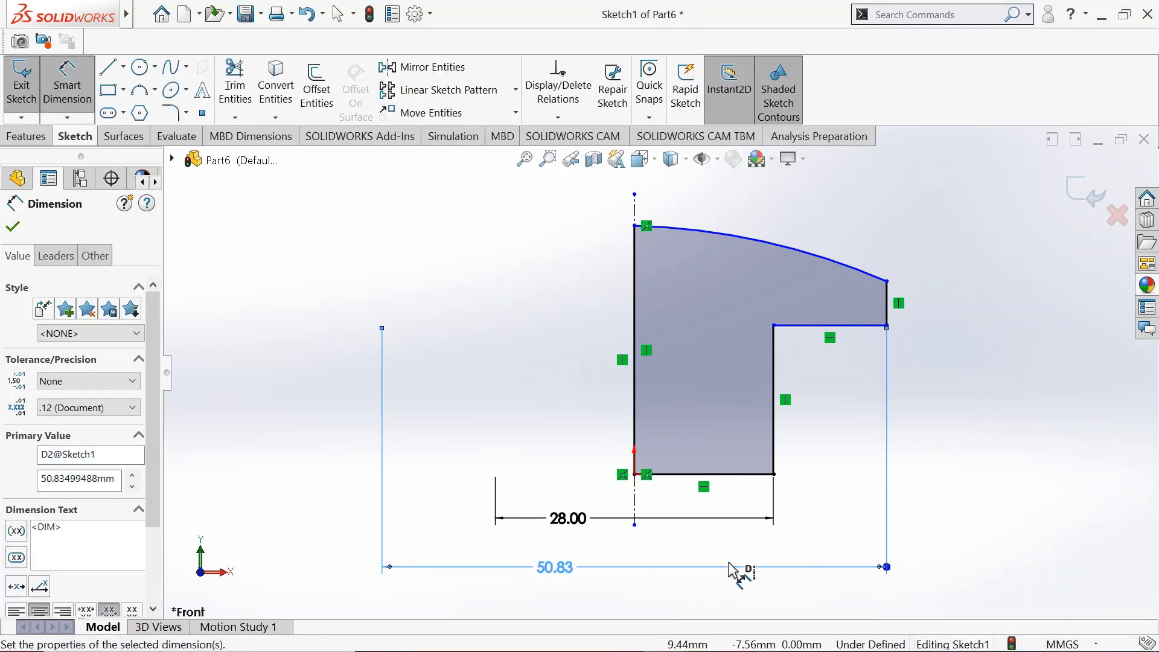
pyautogui.press('Delete')
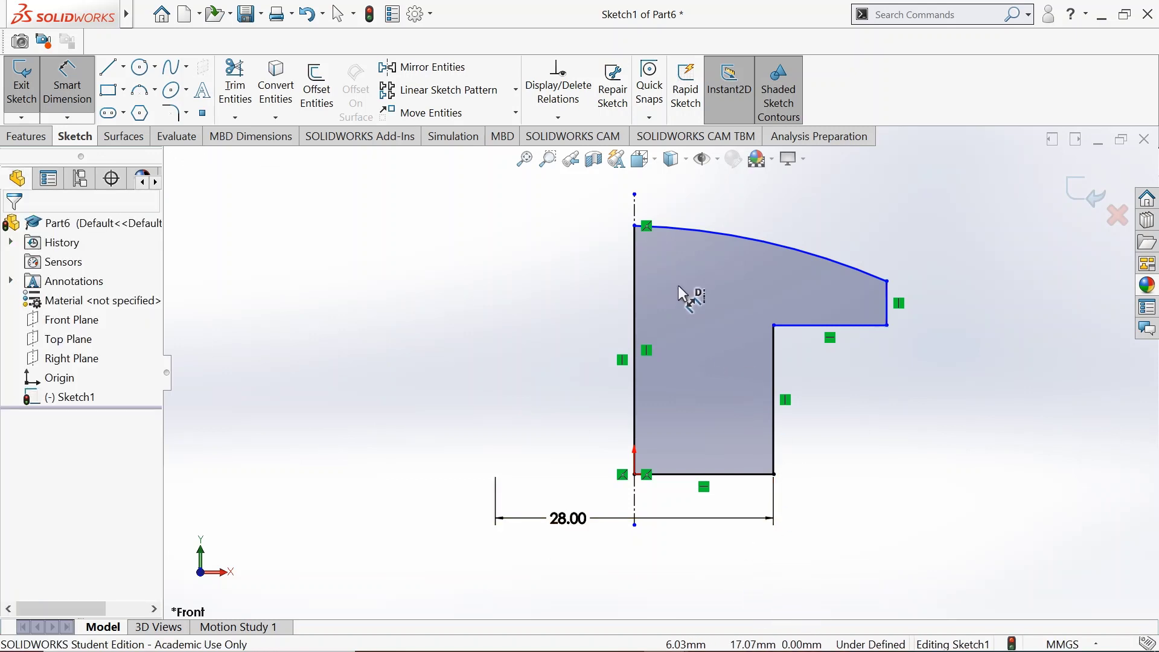
# Dimension the short outer vertical edge from the centerline as a 28 mm radial distance
pyautogui.click(641, 212)
pyautogui.click(886, 302)
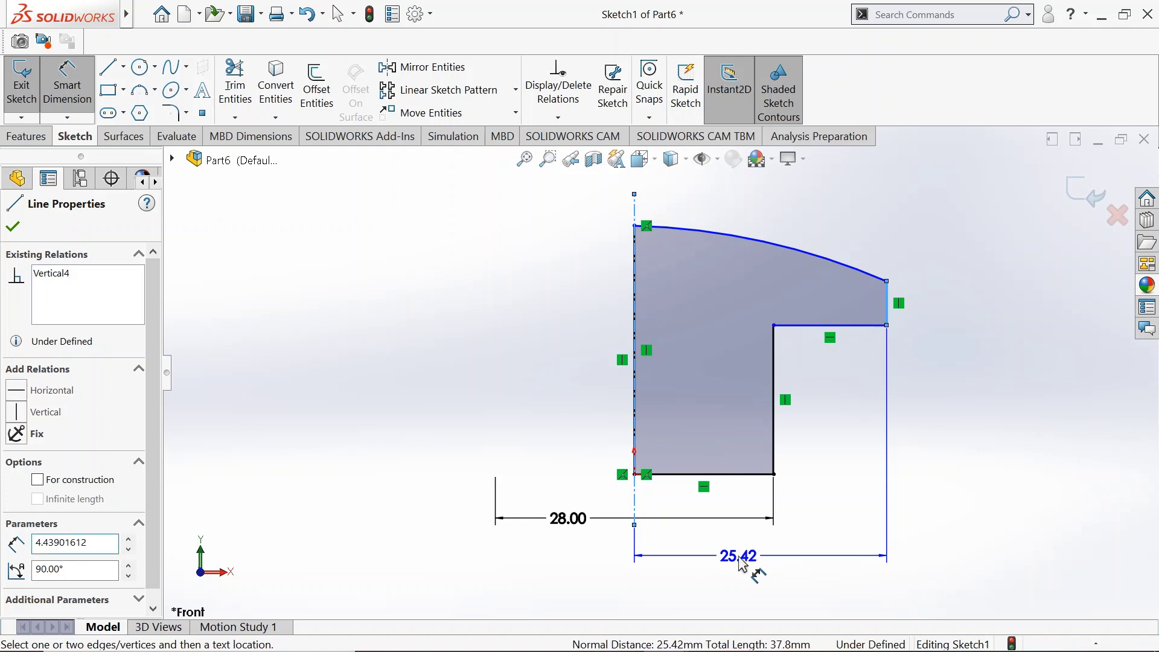
pyautogui.click(748, 552)
pyautogui.write('28')
pyautogui.press('Return')
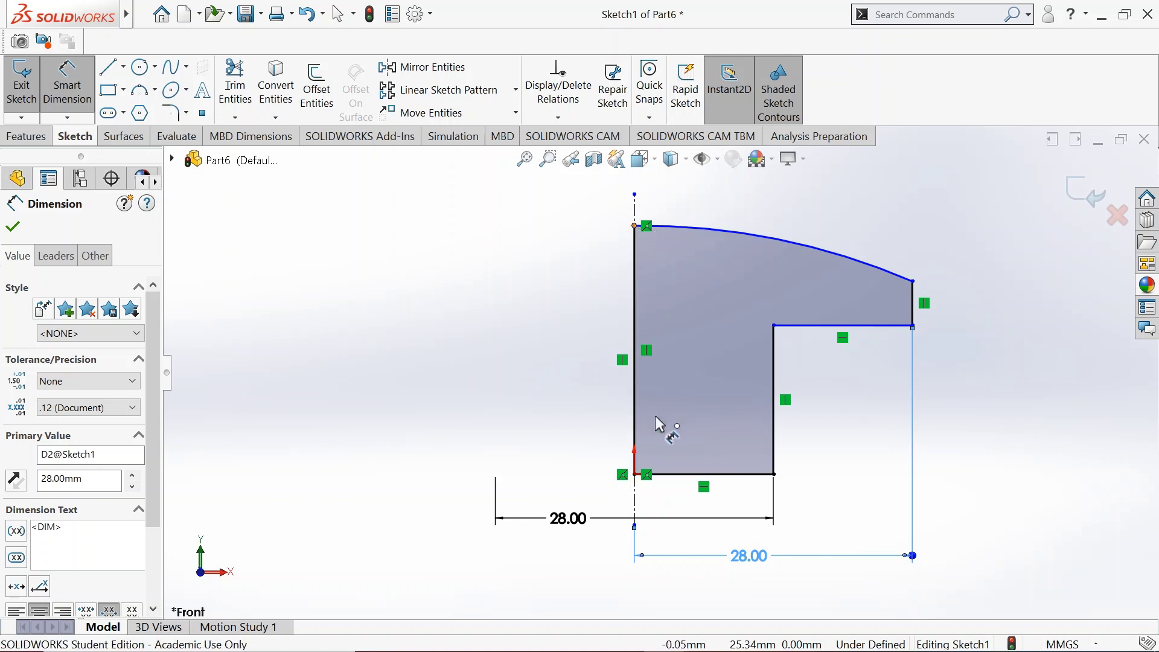
# Dimension the profile's overall height from the bottom line to the arc's endpoint on the centerline as 35 mm
pyautogui.click(668, 473)
pyautogui.click(672, 474)
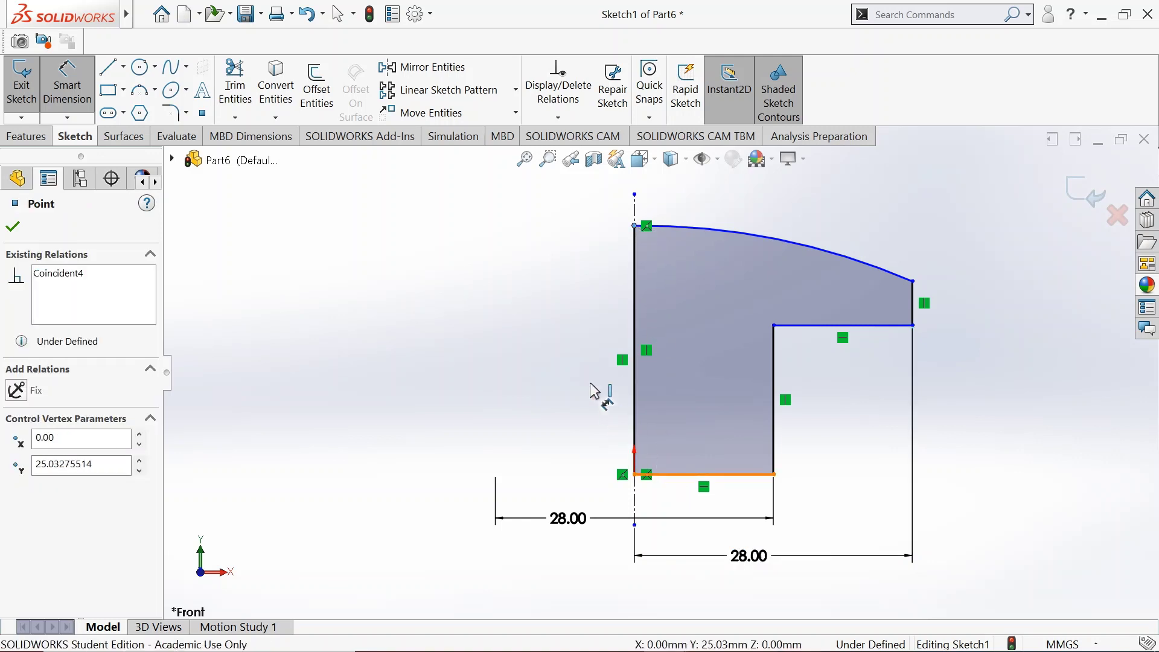
pyautogui.click(453, 309)
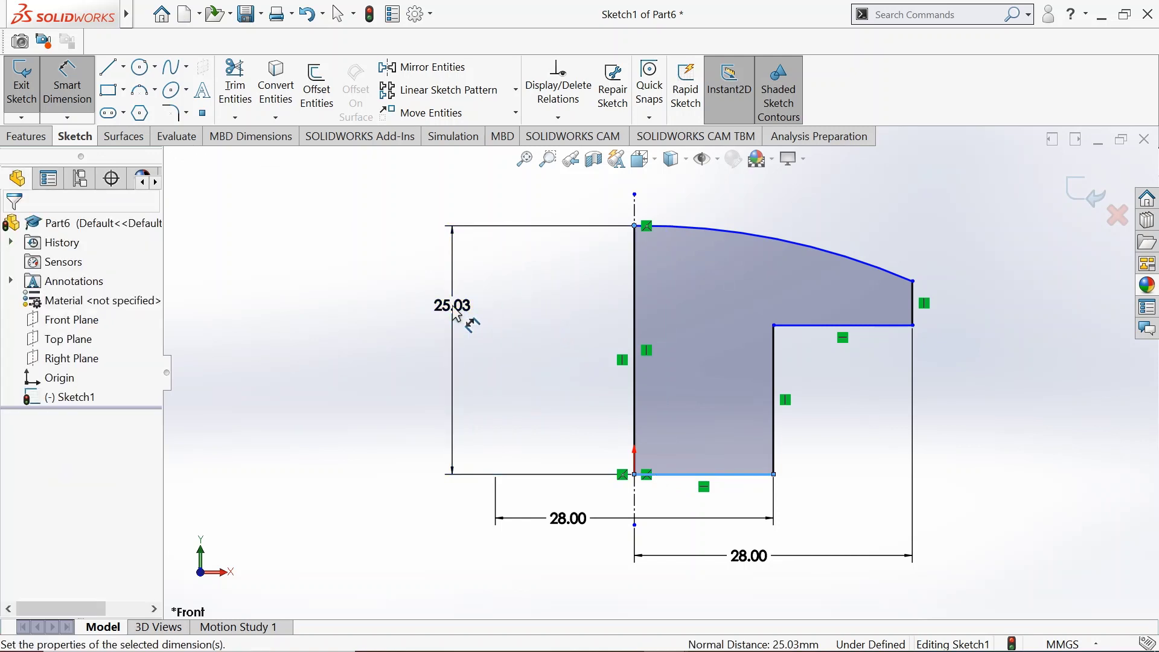
pyautogui.doubleClick(453, 308)
pyautogui.write('35')
pyautogui.press('Return')
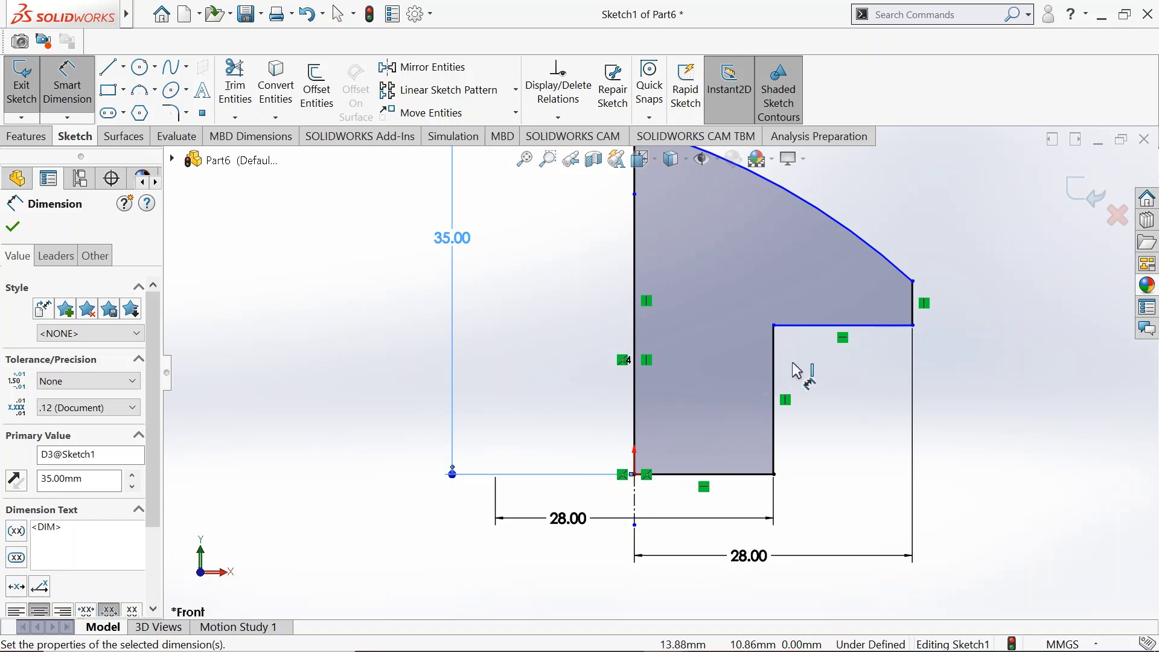
# Dimension the height from the horizontal ledge to the profile's top point as 18 mm
pyautogui.click(809, 327)
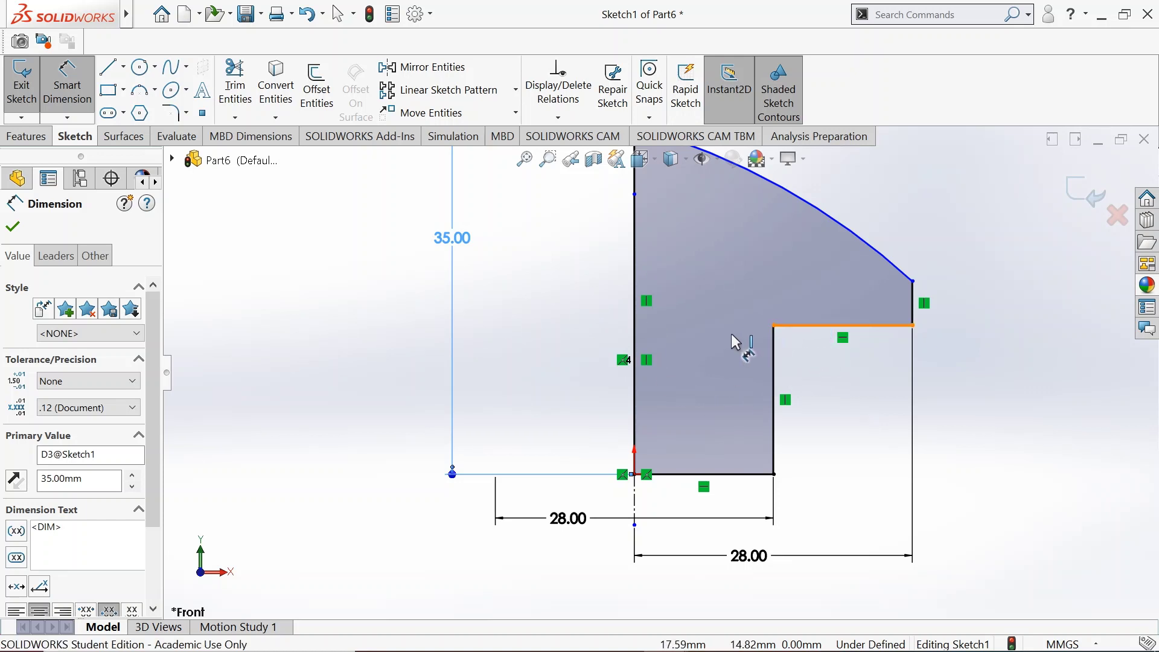
pyautogui.scroll(3, 676, 338)
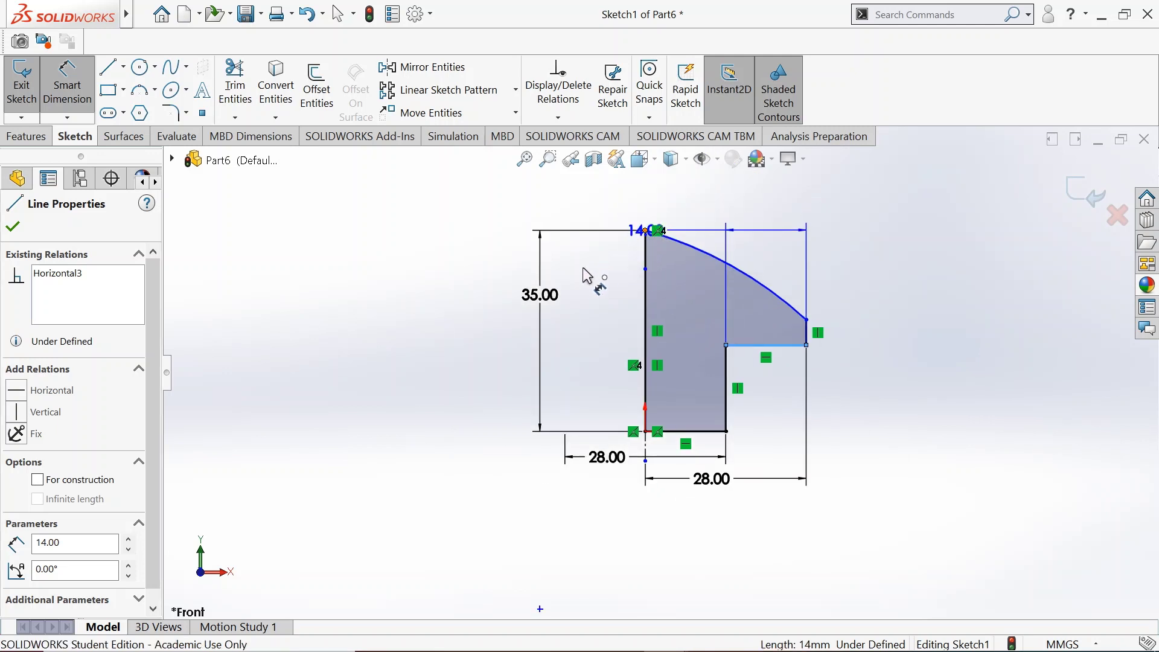
pyautogui.click(646, 231)
pyautogui.click(608, 305)
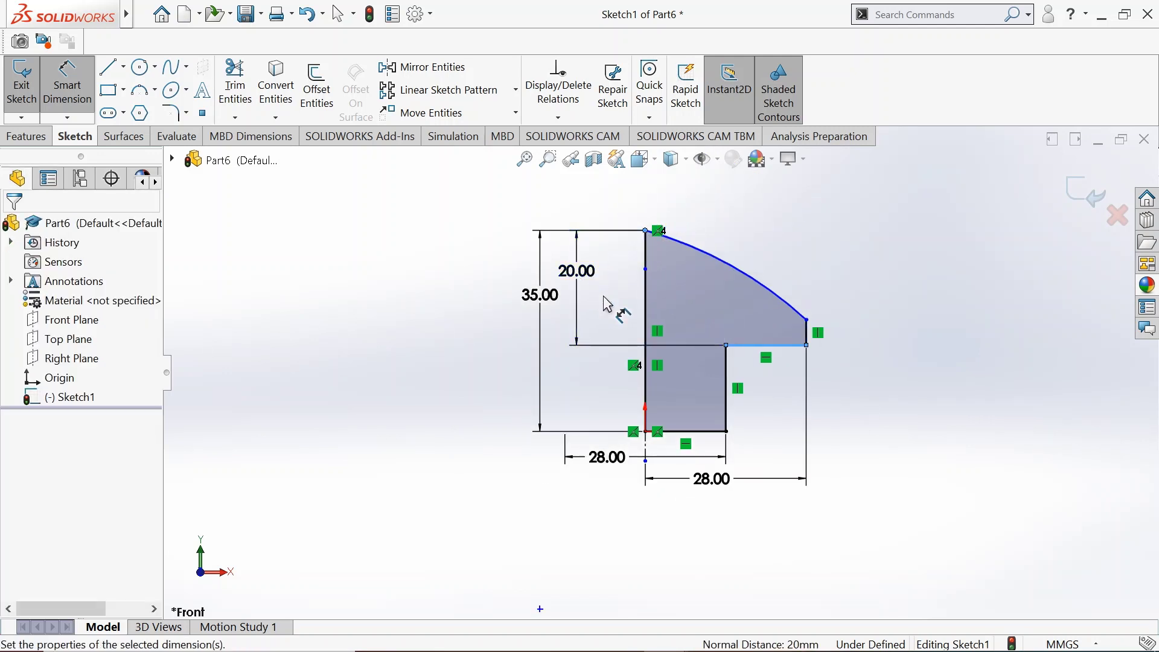
pyautogui.press('Return')
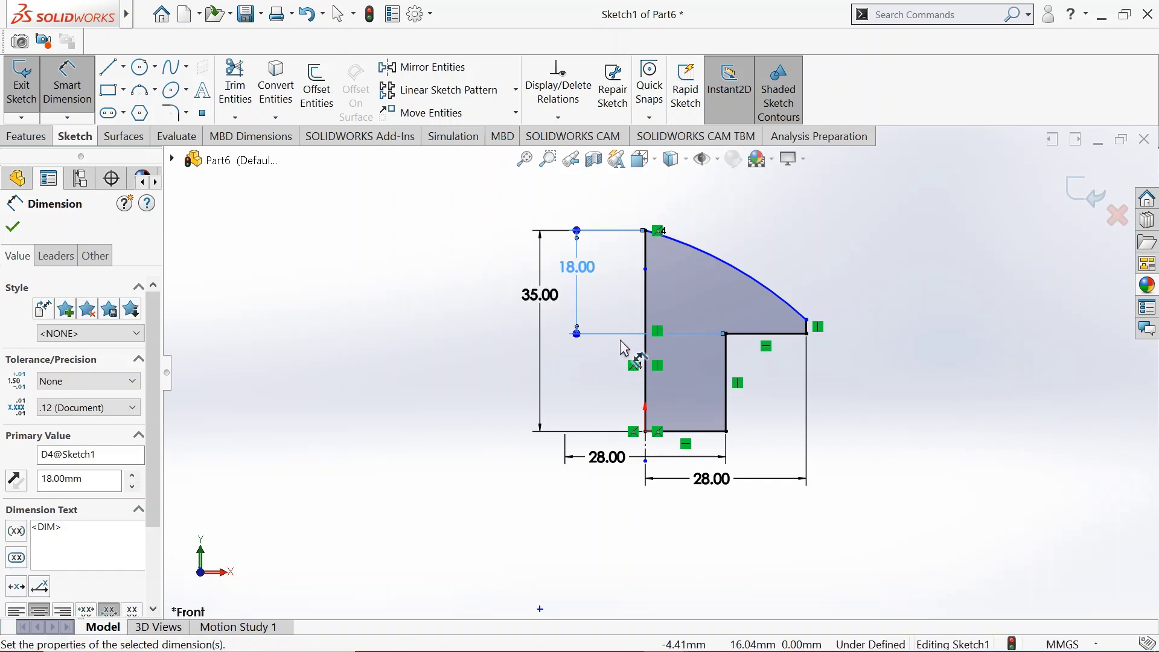
# Dimension the top arc's radius and set it to 115 mm
pyautogui.click(722, 266)
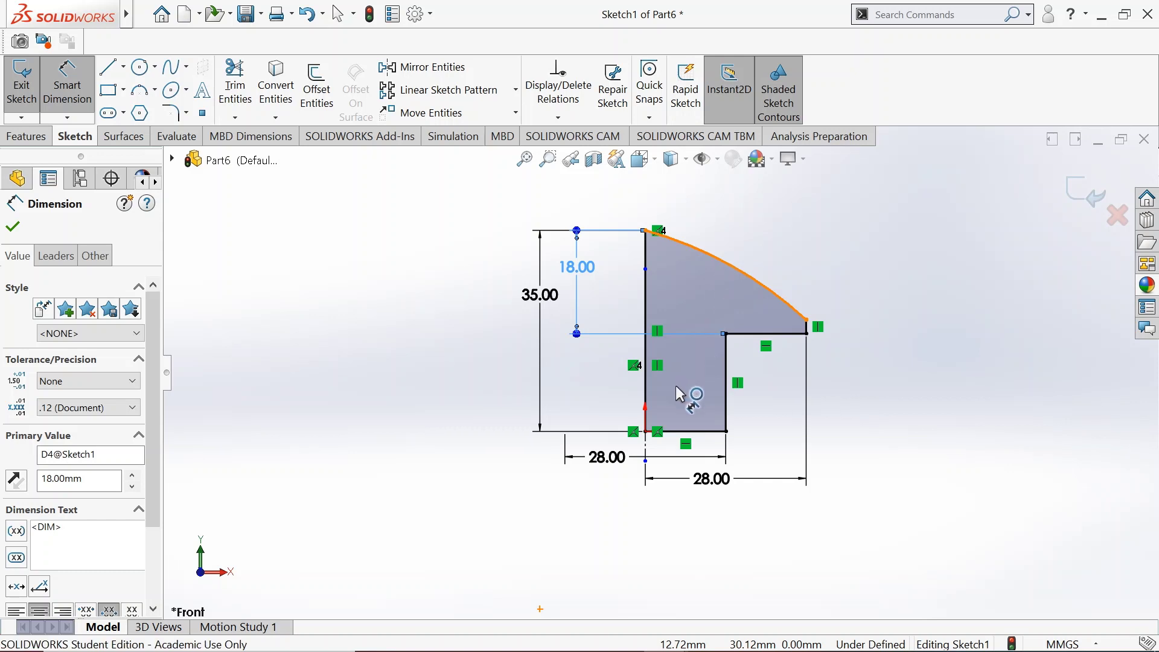
pyautogui.click(675, 394)
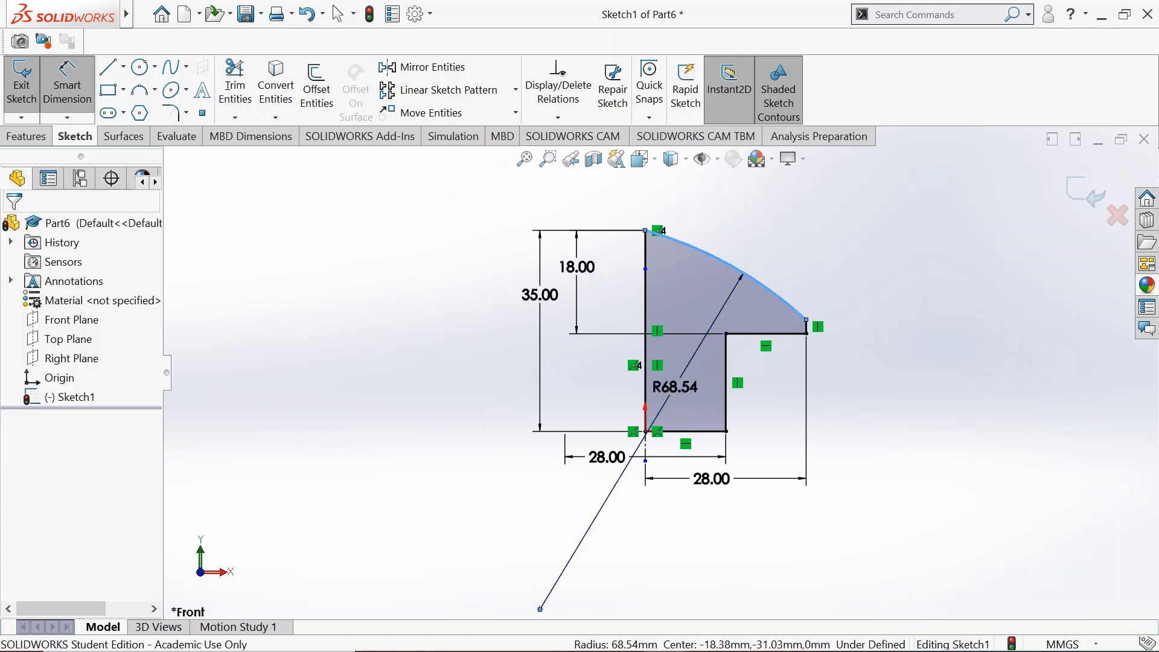
pyautogui.write('115')
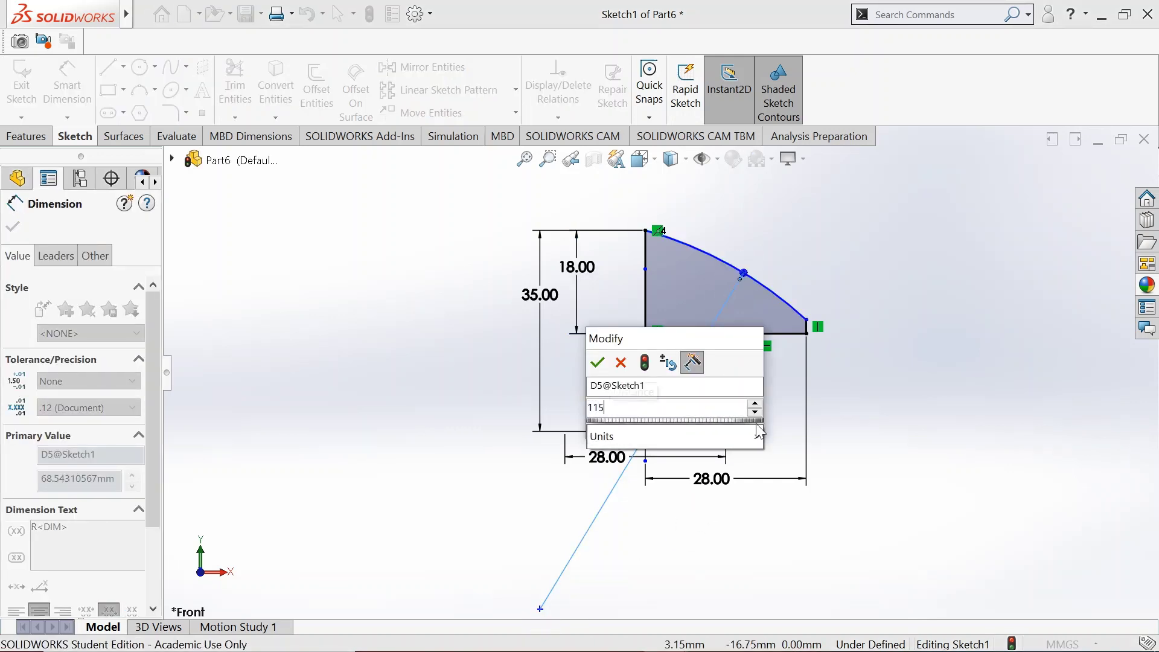
pyautogui.press('Return')
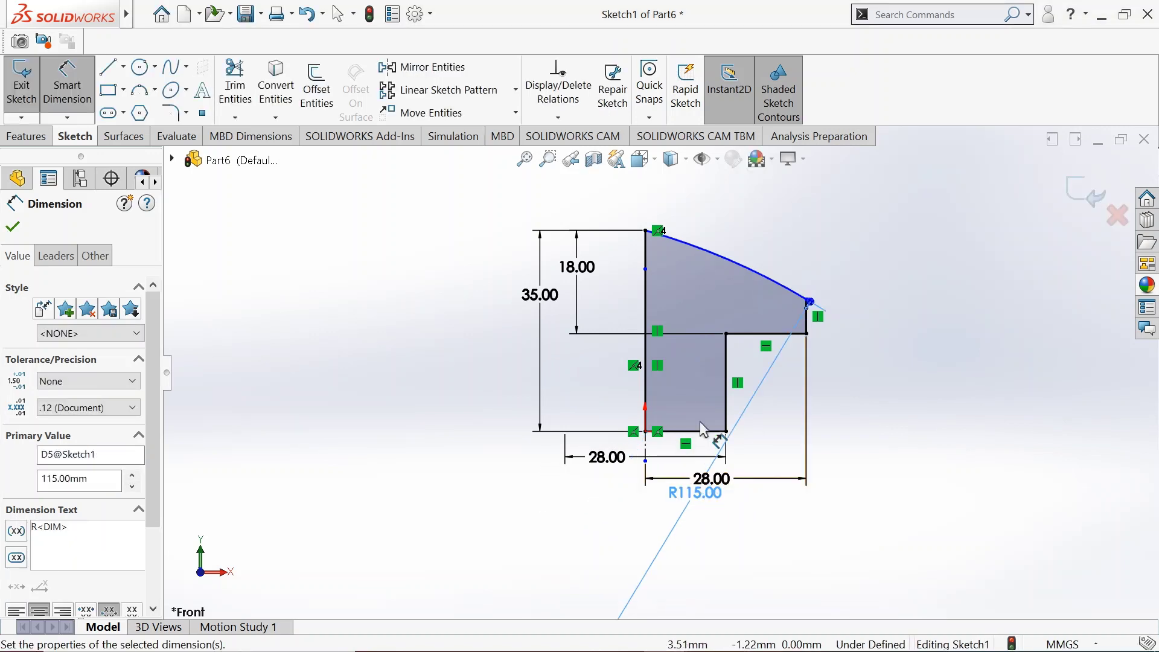
pyautogui.scroll(4, 660, 554)
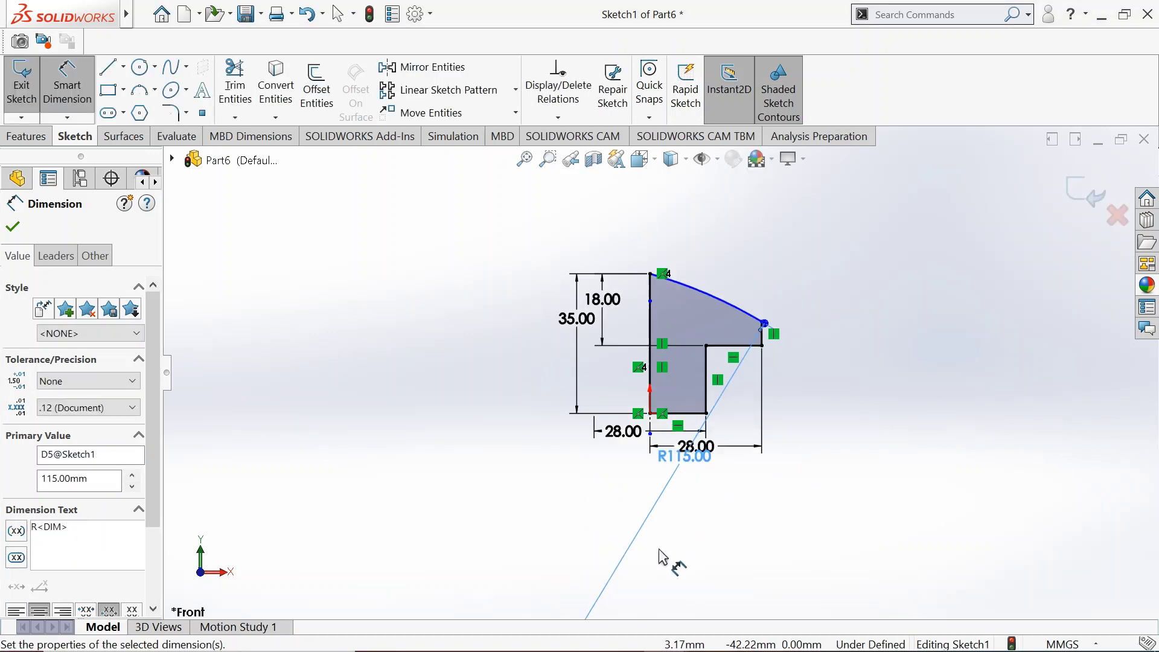
pyautogui.rightClick(535, 478)
pyautogui.click(546, 492)
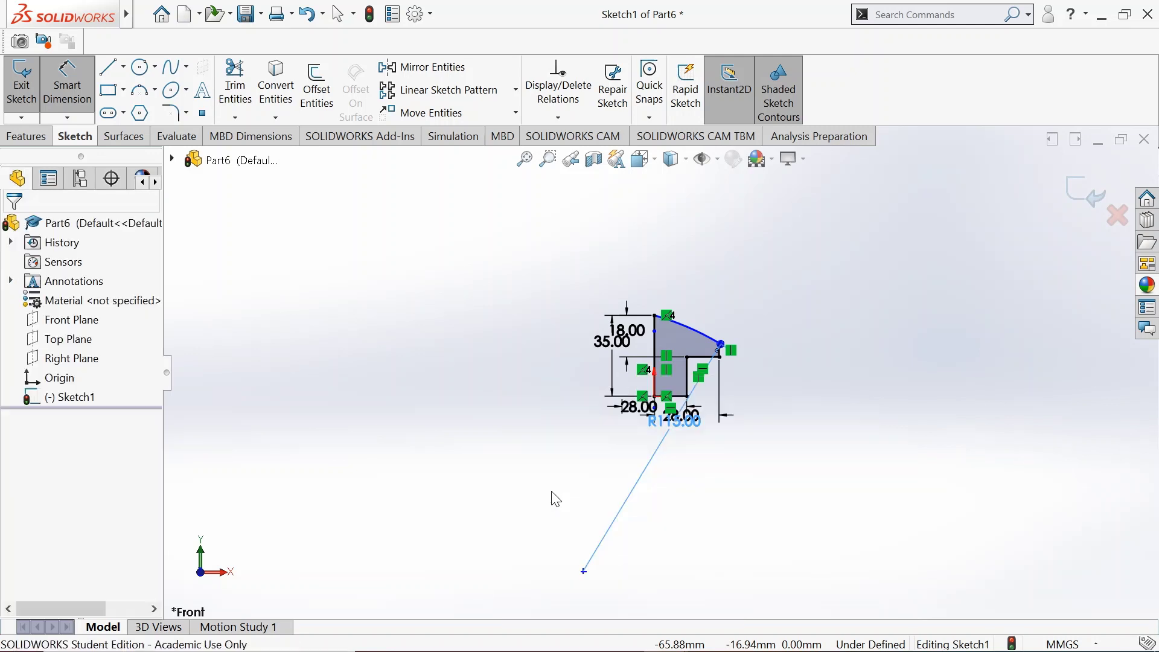
# Add a Vertical relation between the arc's center point and the profile's bottom corner at the origin
pyautogui.click(583, 570)
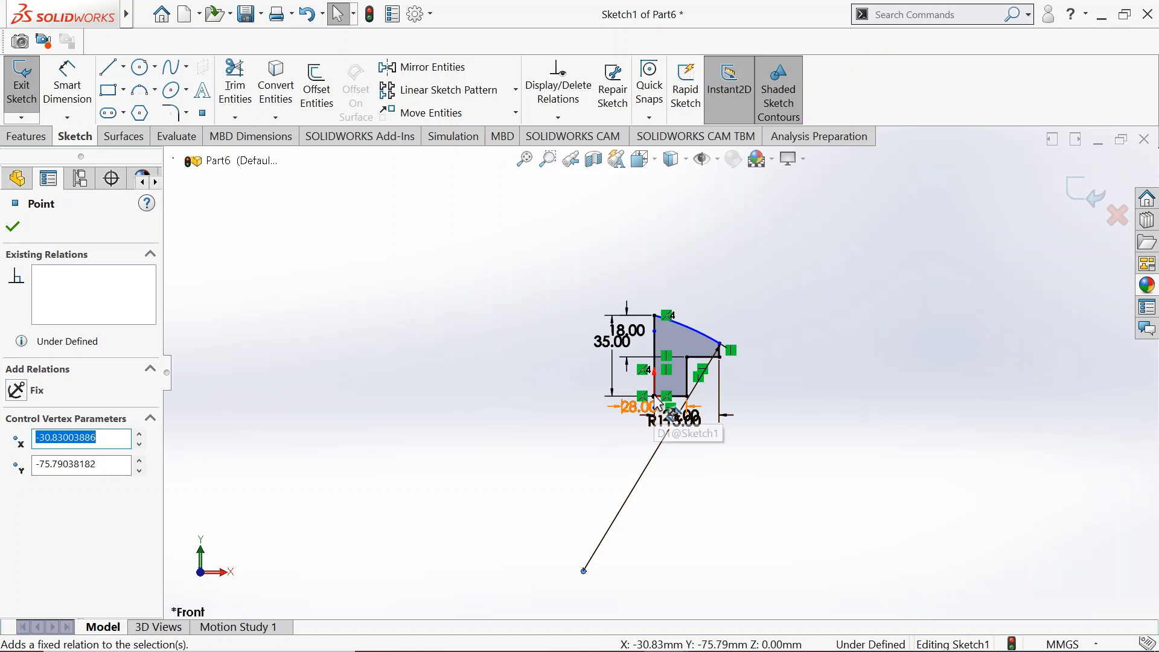
pyautogui.scroll(-5, 659, 399)
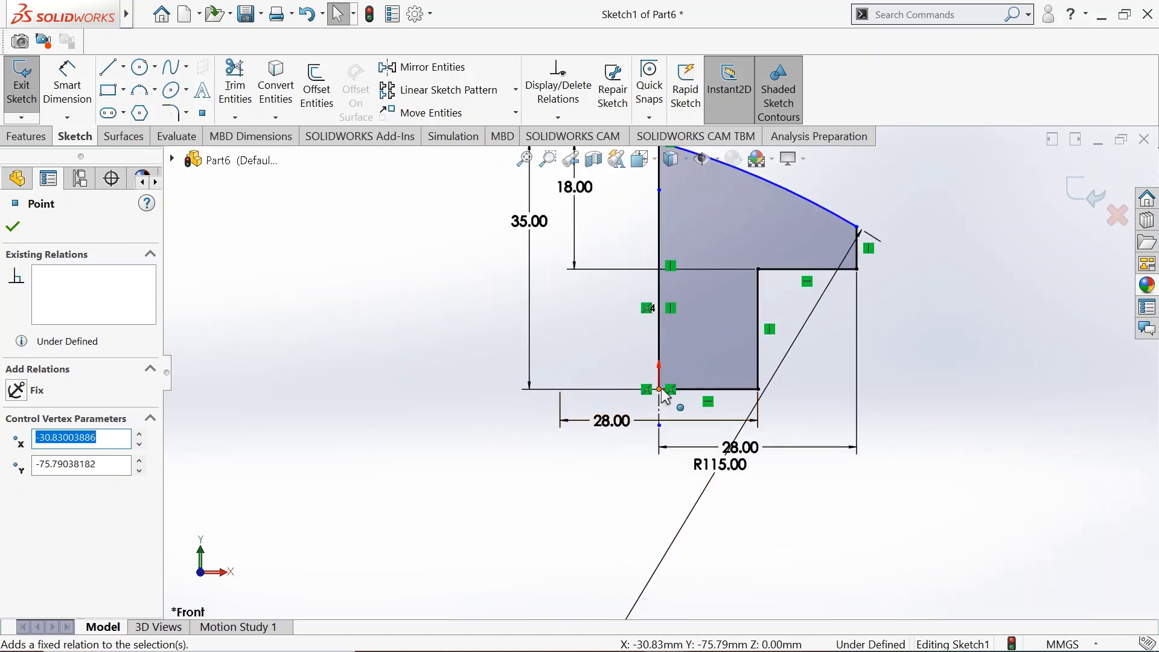
pyautogui.keyDown('ctrl'); pyautogui.click(658, 391); pyautogui.keyUp('ctrl')
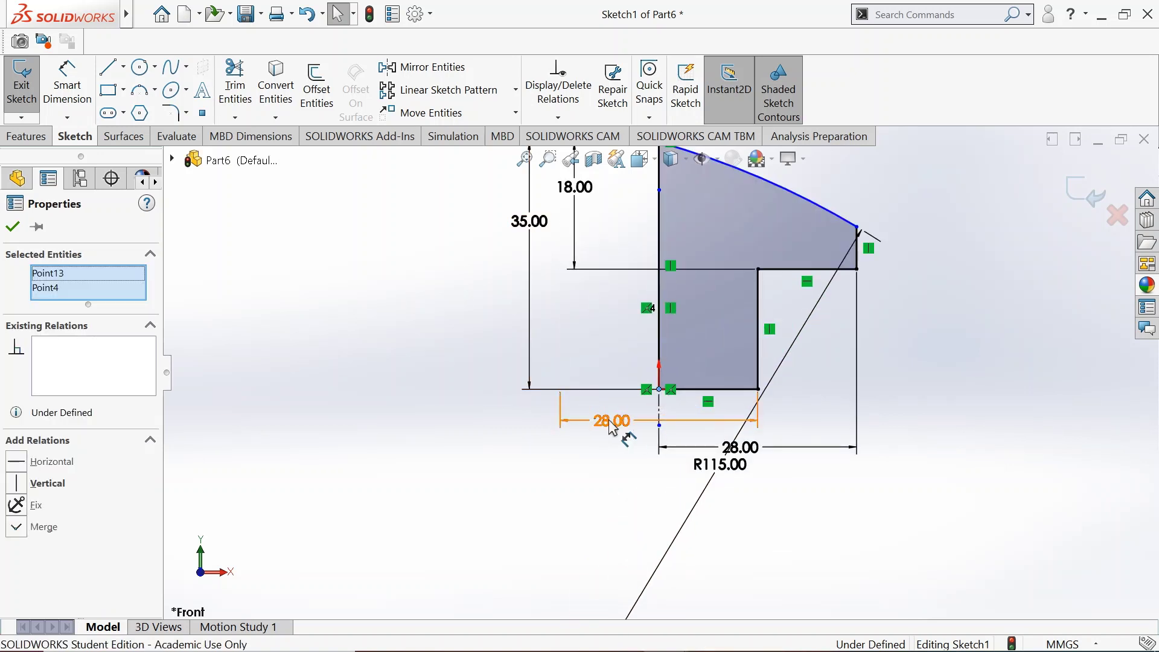
pyautogui.click(30, 483)
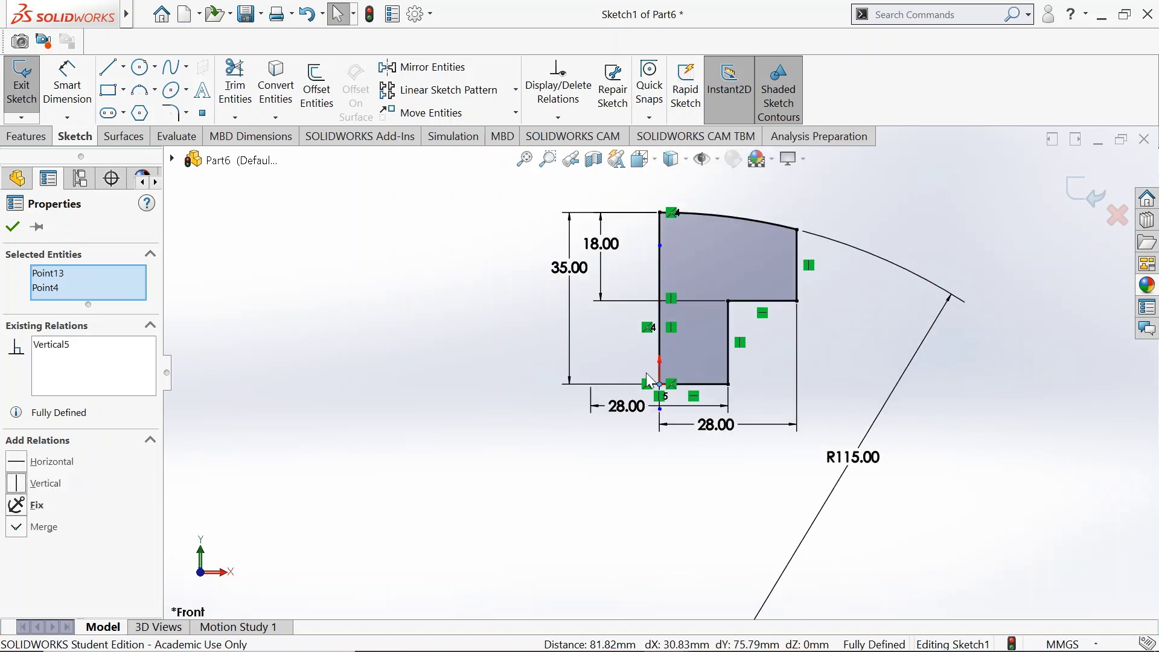
pyautogui.click(13, 228)
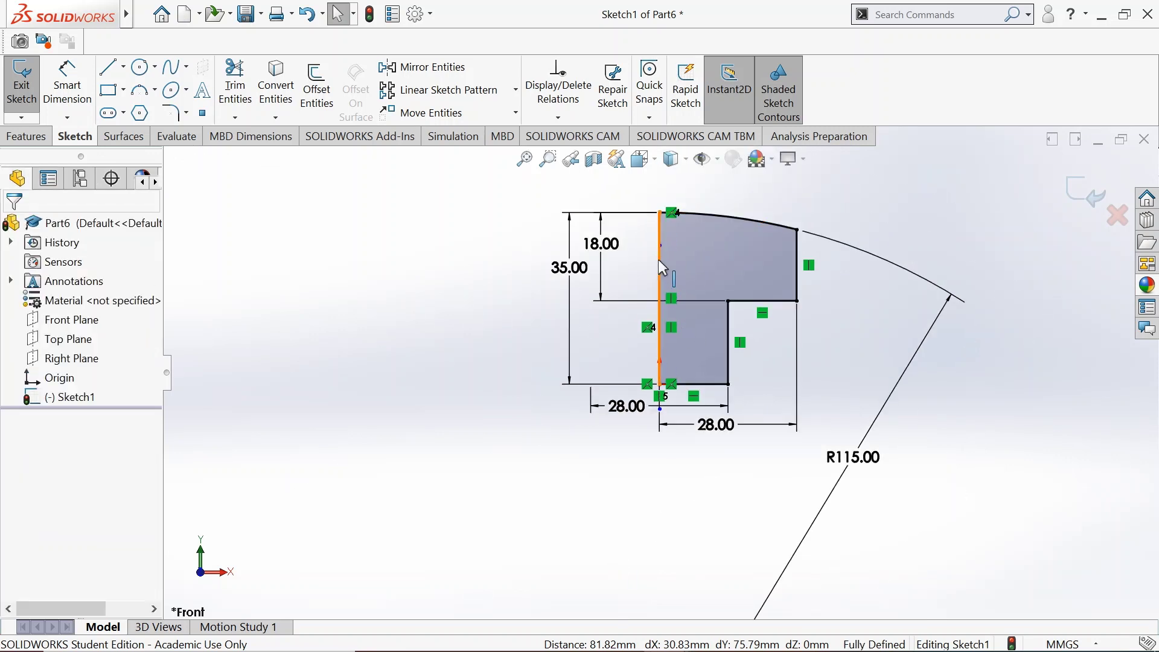
# Extend the centerline's upper endpoint past the profile's top to about 40 mm above the origin
pyautogui.moveTo(660, 246); pyautogui.dragTo(661, 188)
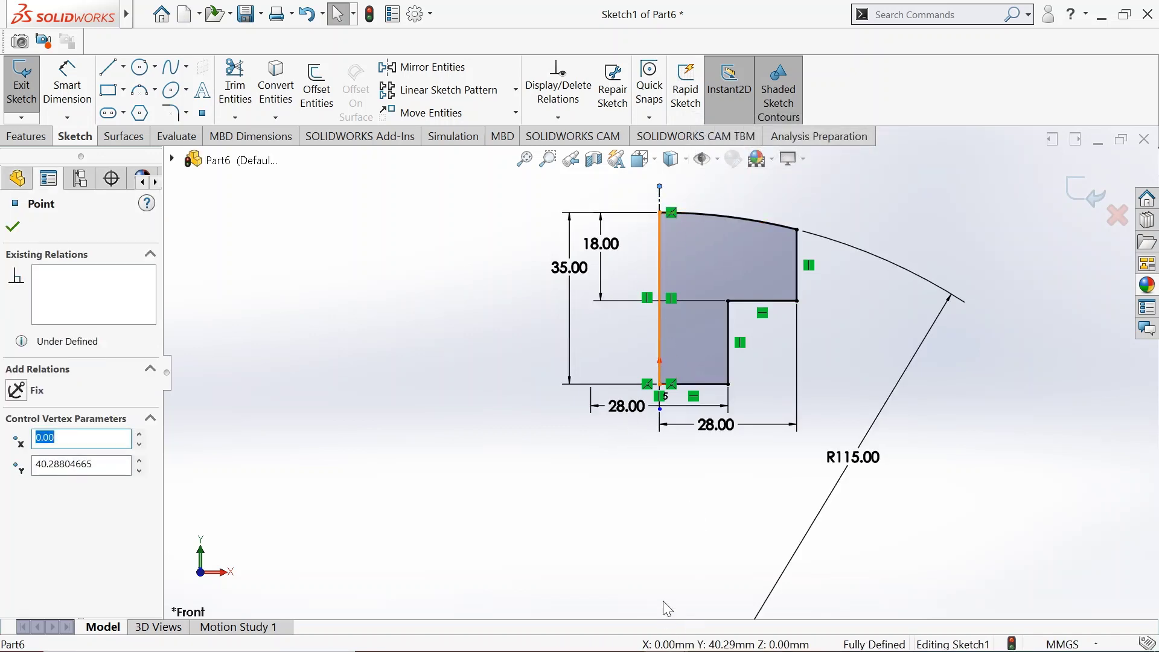
pyautogui.scroll(3, 681, 579)
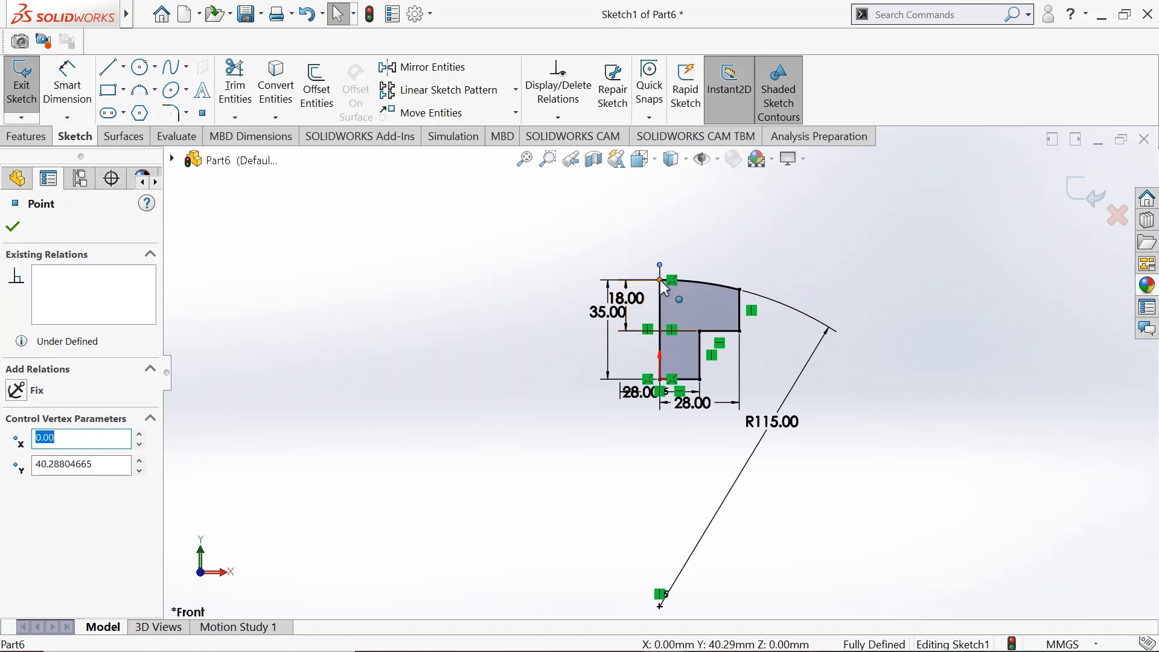
pyautogui.click(525, 158)
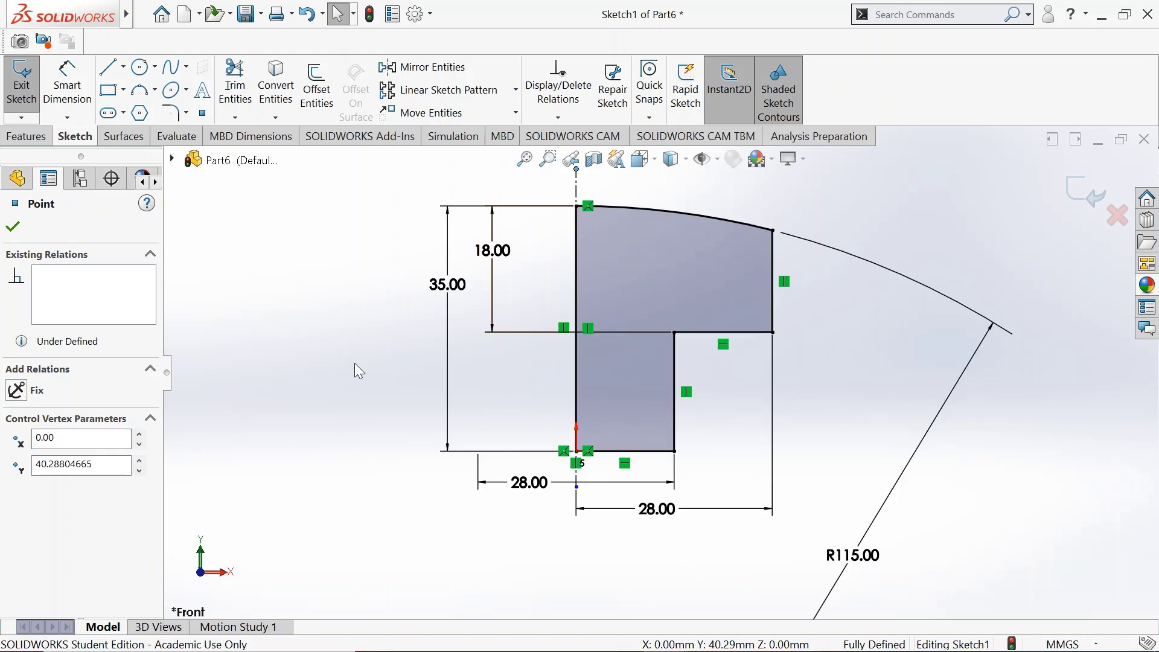
# Revolve the closed profile 360 degrees about the vertical centerline as a Revolved Boss/Base
pyautogui.click(27, 137)
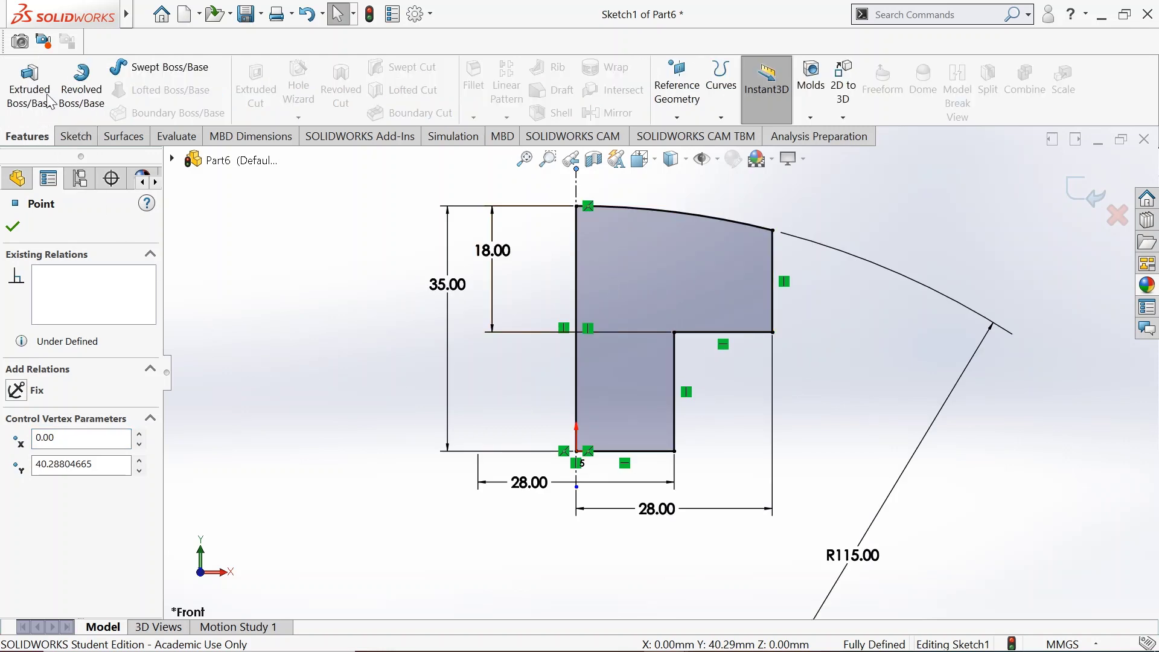
pyautogui.click(82, 87)
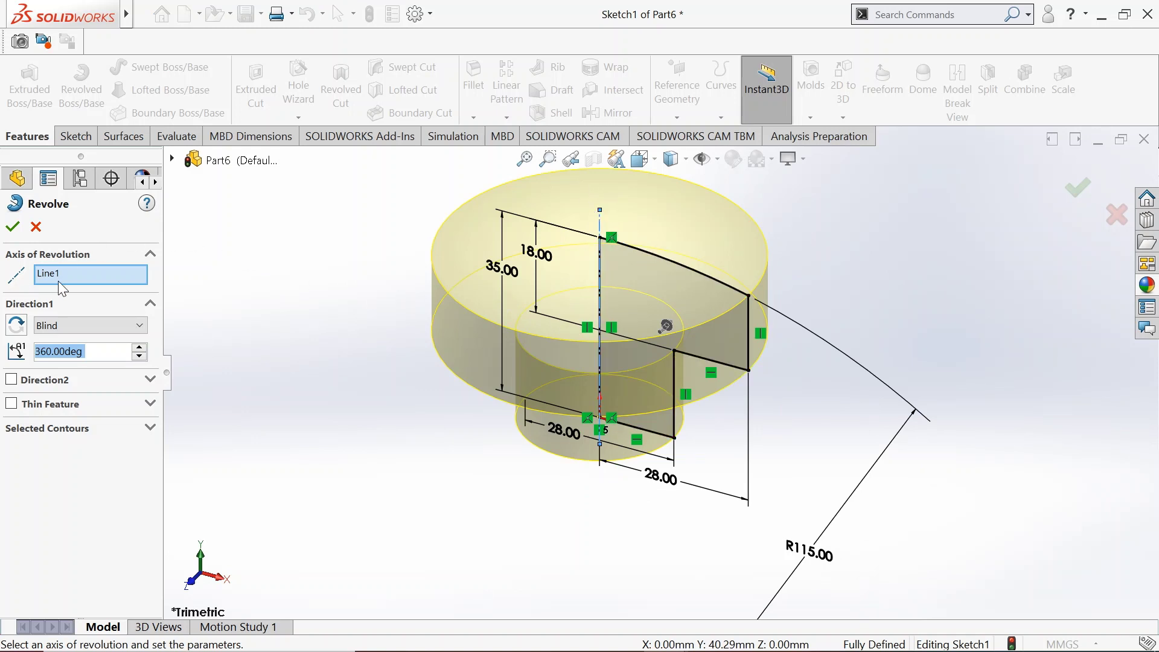
pyautogui.click(15, 230)
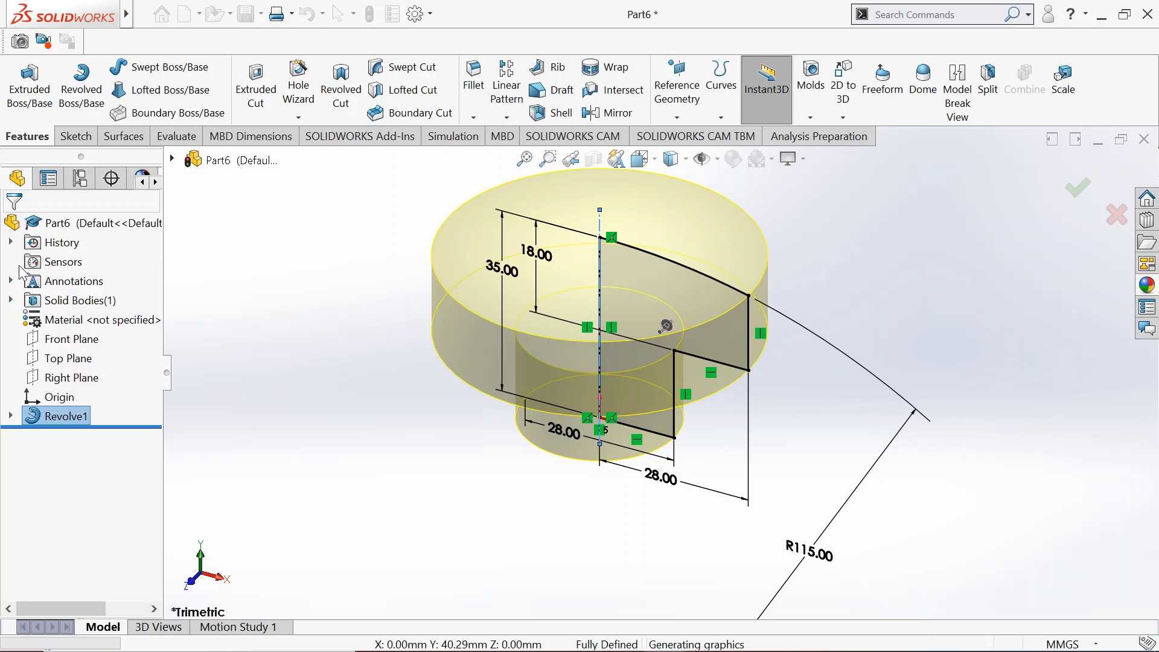
# Start a Hole Wizard hole of the plain Hole type in ANSI Metric and set its type to Drill sizes
pyautogui.scroll(2, 572, 273)
pyautogui.scroll(-2, 564, 252)
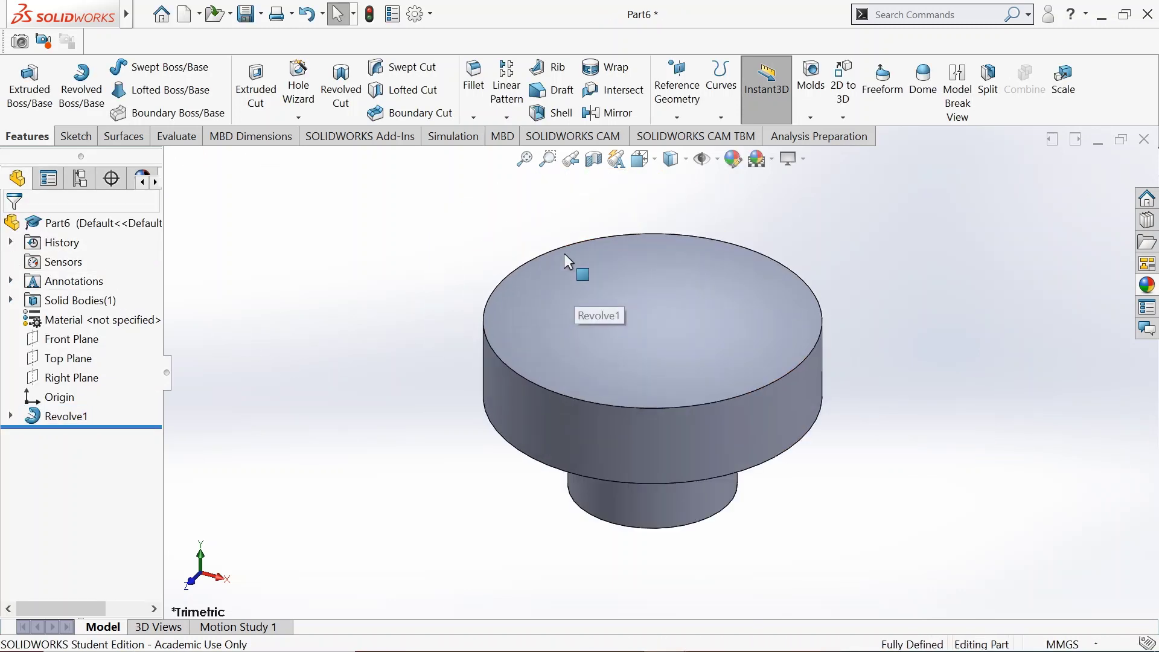
pyautogui.moveTo(505, 444); pyautogui.dragTo(583, 235, button='middle')
pyautogui.click(642, 159)
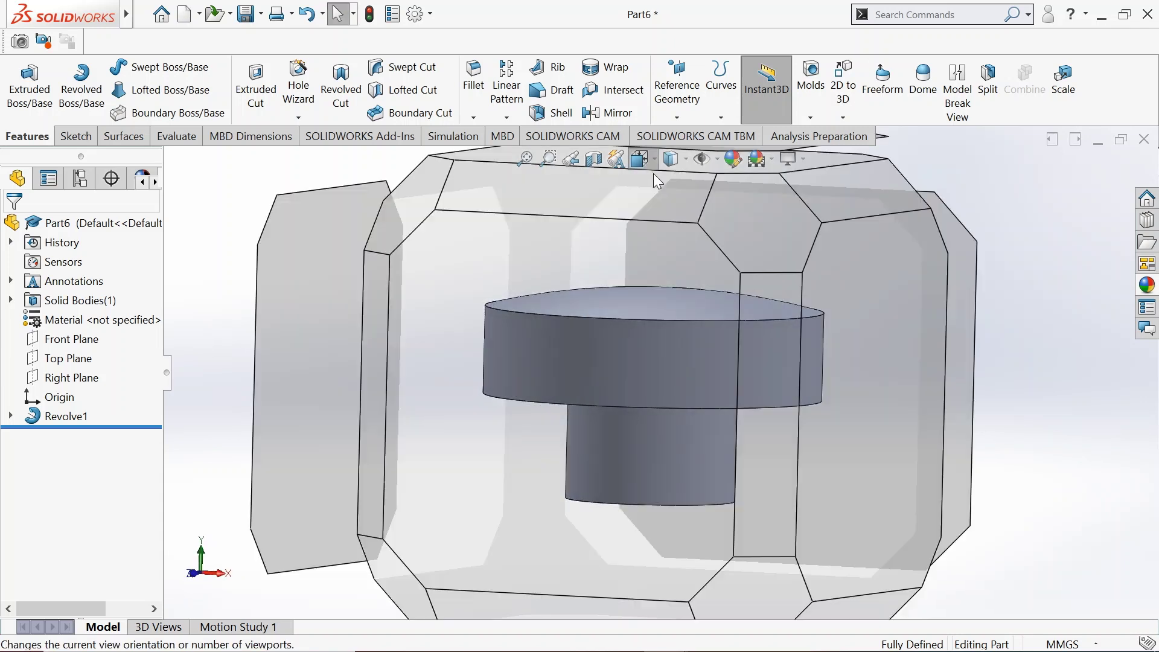
pyautogui.click(663, 240)
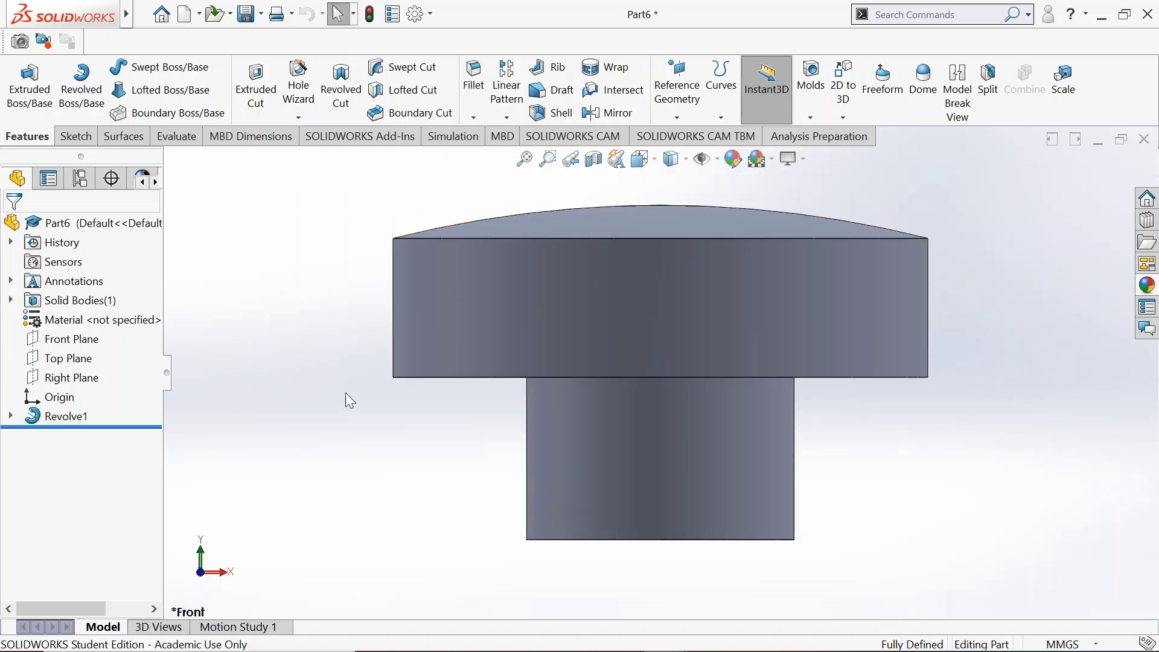
pyautogui.moveTo(346, 394); pyautogui.dragTo(335, 365, button='middle')
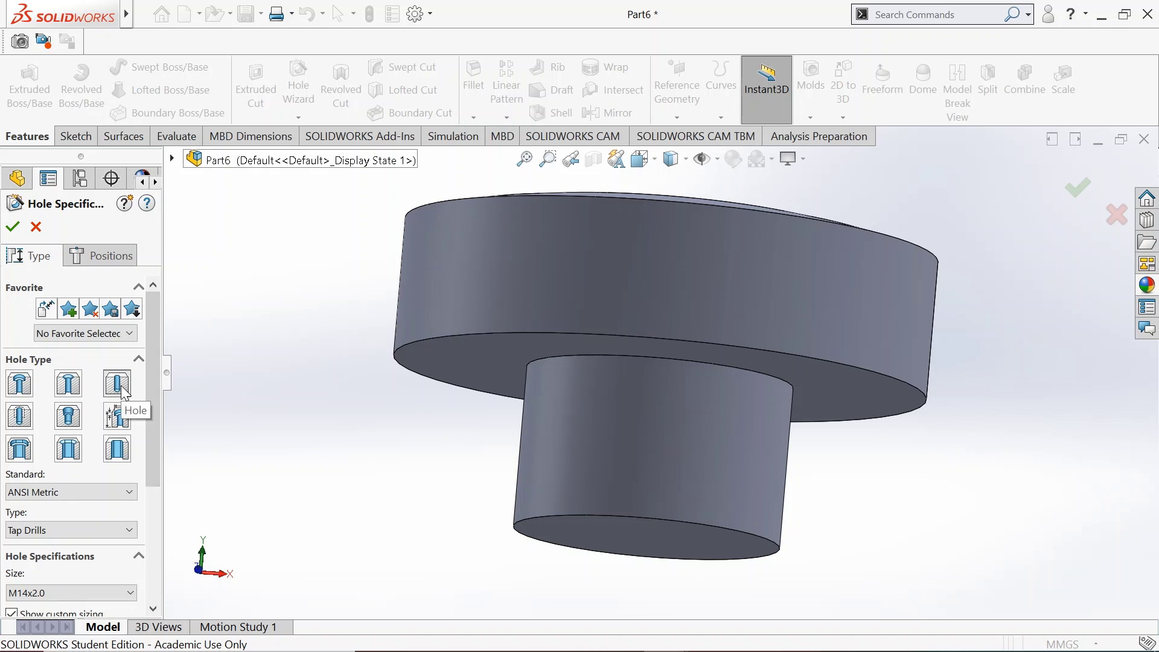
pyautogui.moveTo(154, 399); pyautogui.dragTo(161, 458)
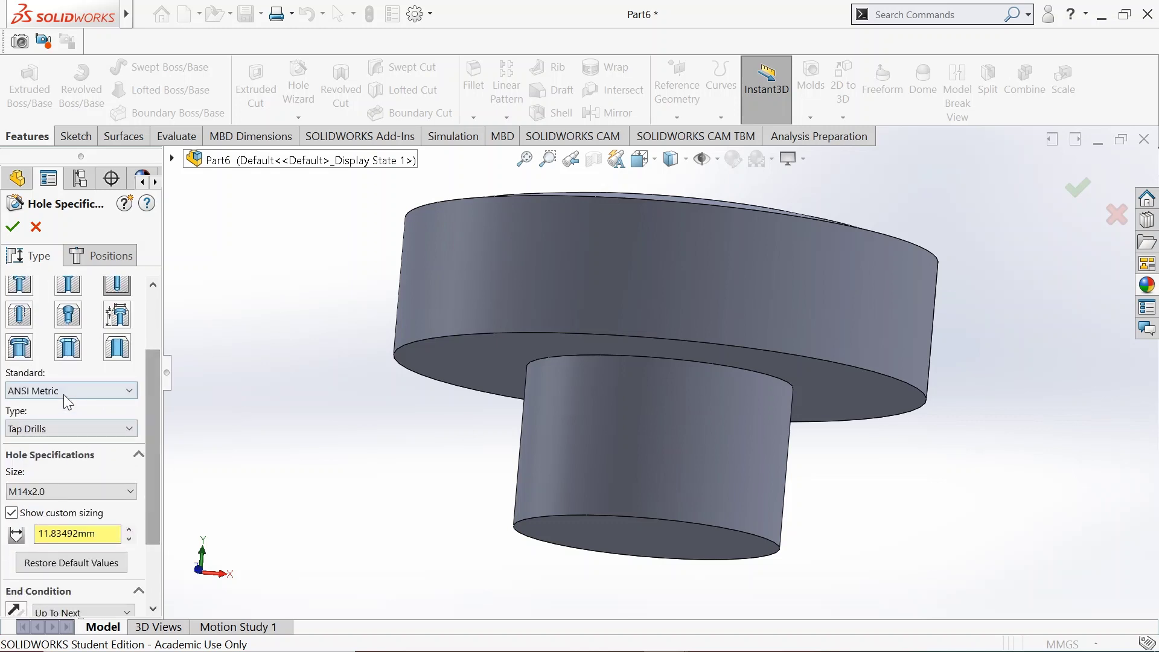
pyautogui.click(68, 426)
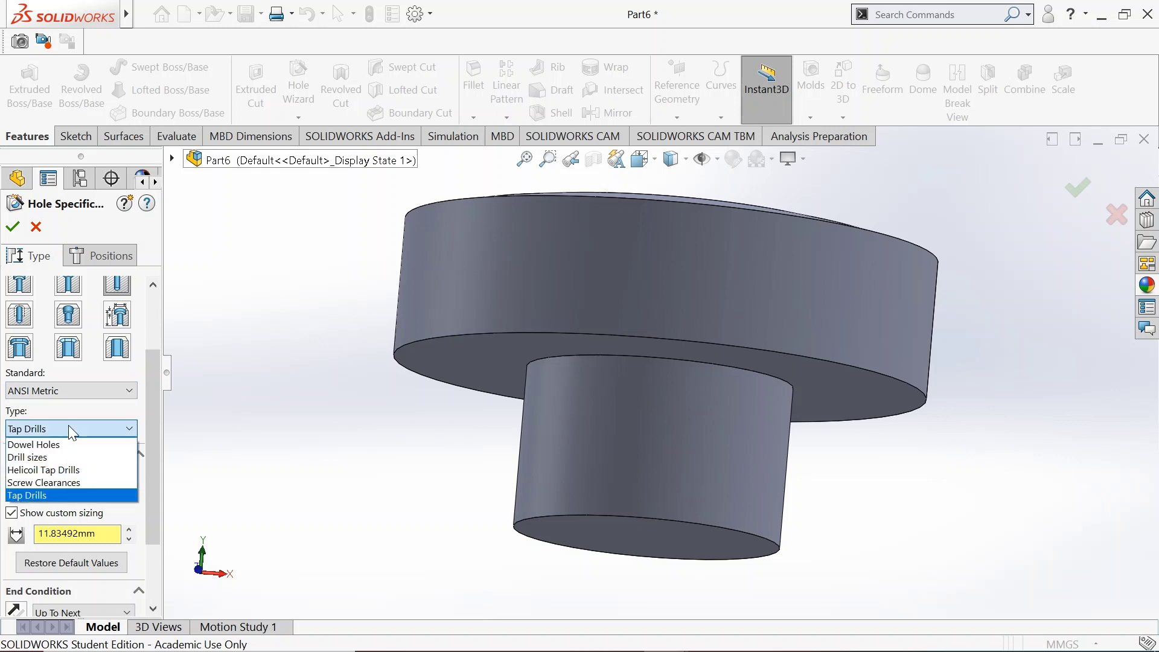
pyautogui.click(67, 457)
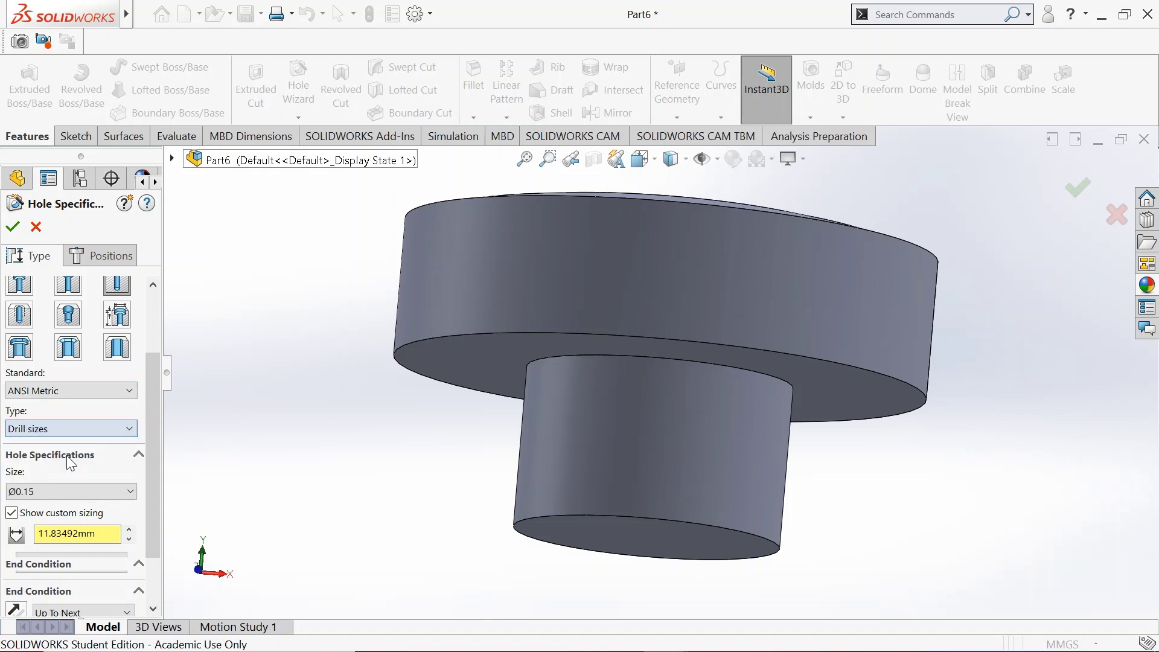
# Browse the available drill diameters to choose the hole's size
pyautogui.moveTo(154, 400); pyautogui.dragTo(156, 450)
pyautogui.click(96, 423)
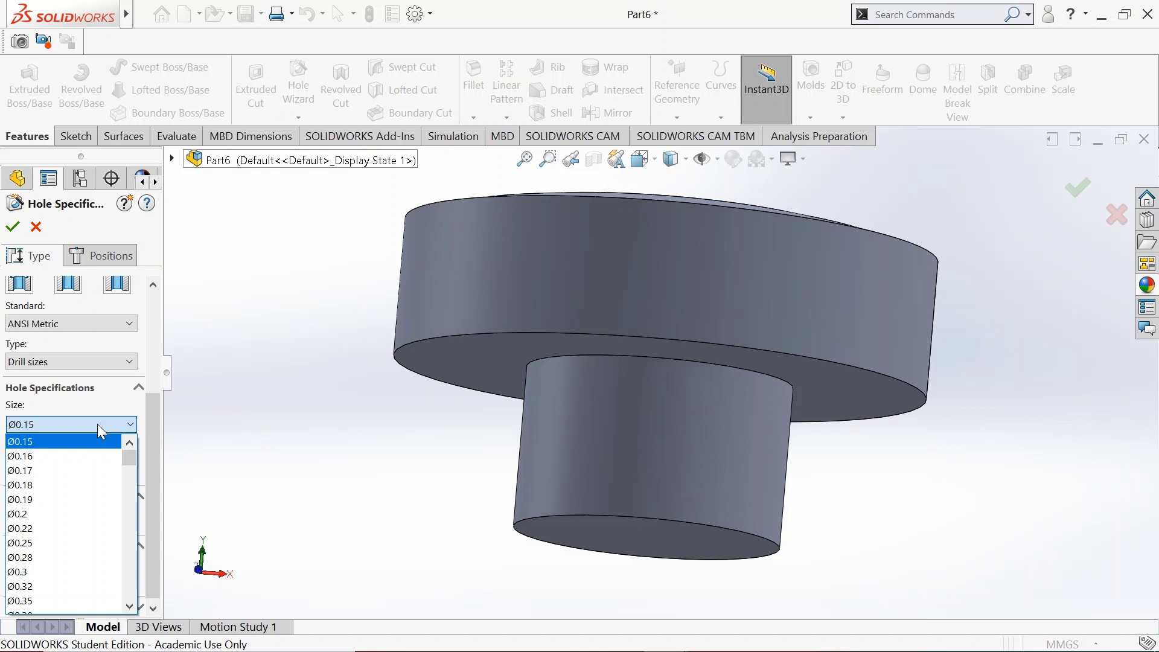
pyautogui.scroll(-1, 115, 511)
pyautogui.scroll(-7, 90, 519)
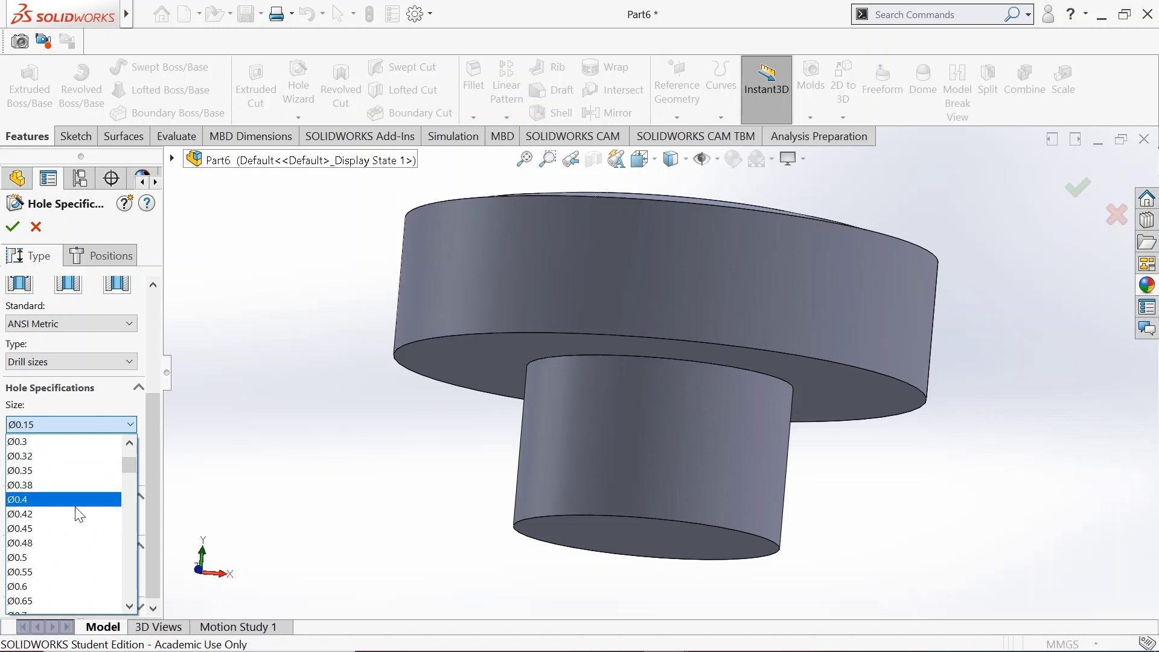
# Set the drilled hole's size to Ø10.0 and turn off custom sizing
pyautogui.scroll(-15, 69, 514)
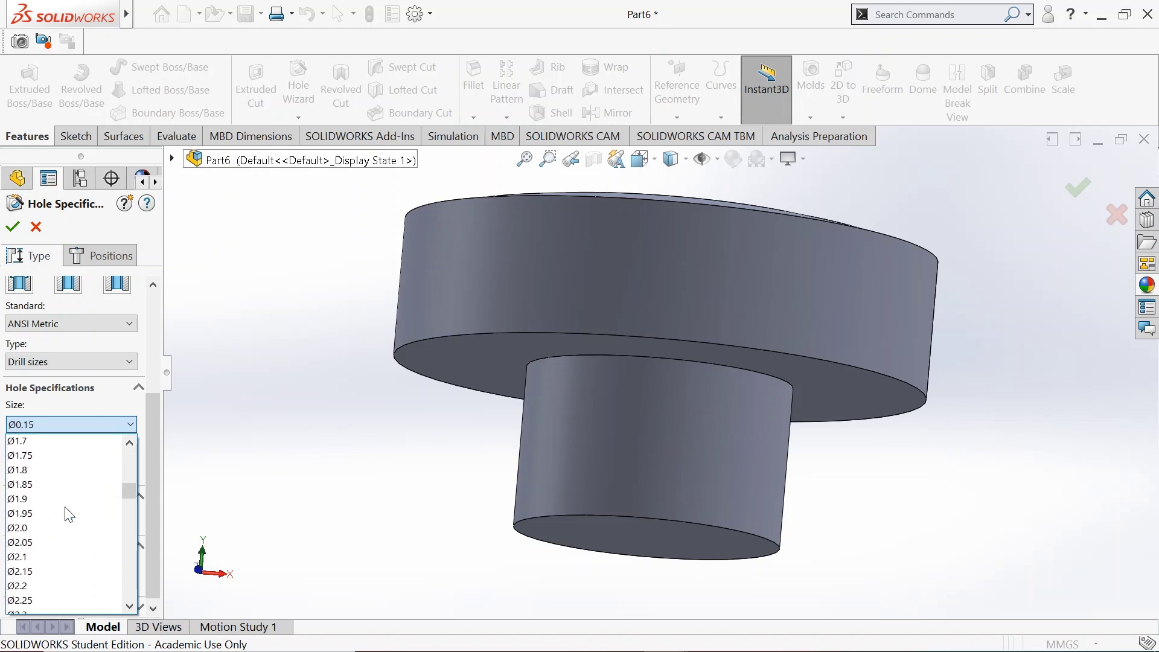
pyautogui.scroll(-12, 68, 514)
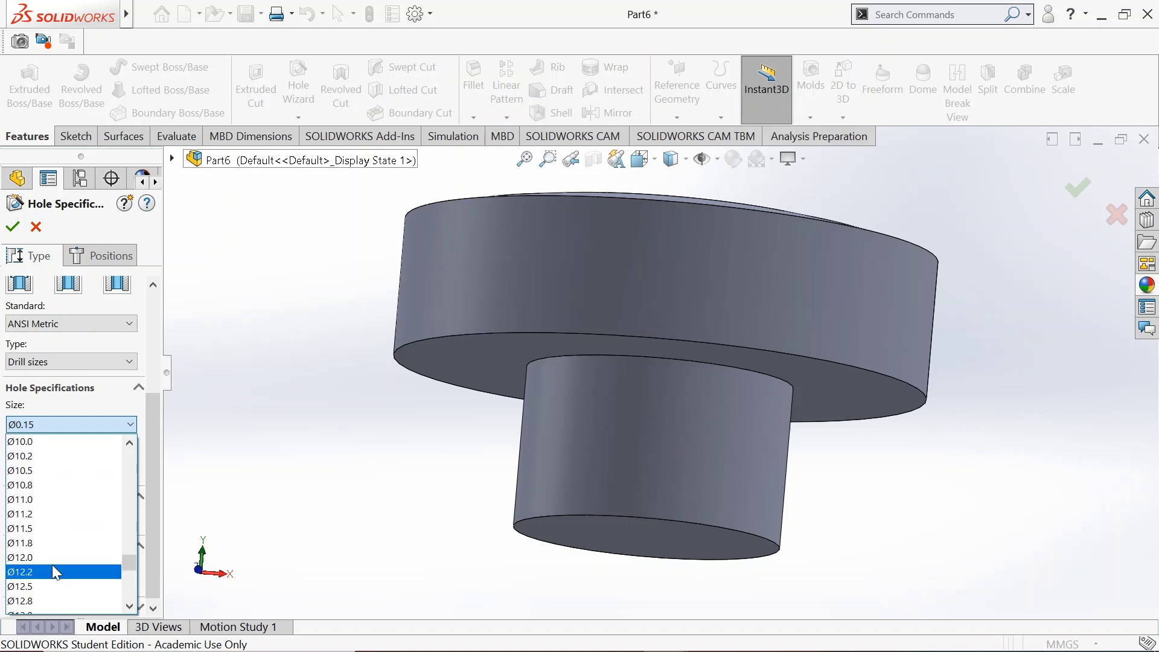
pyautogui.click(57, 484)
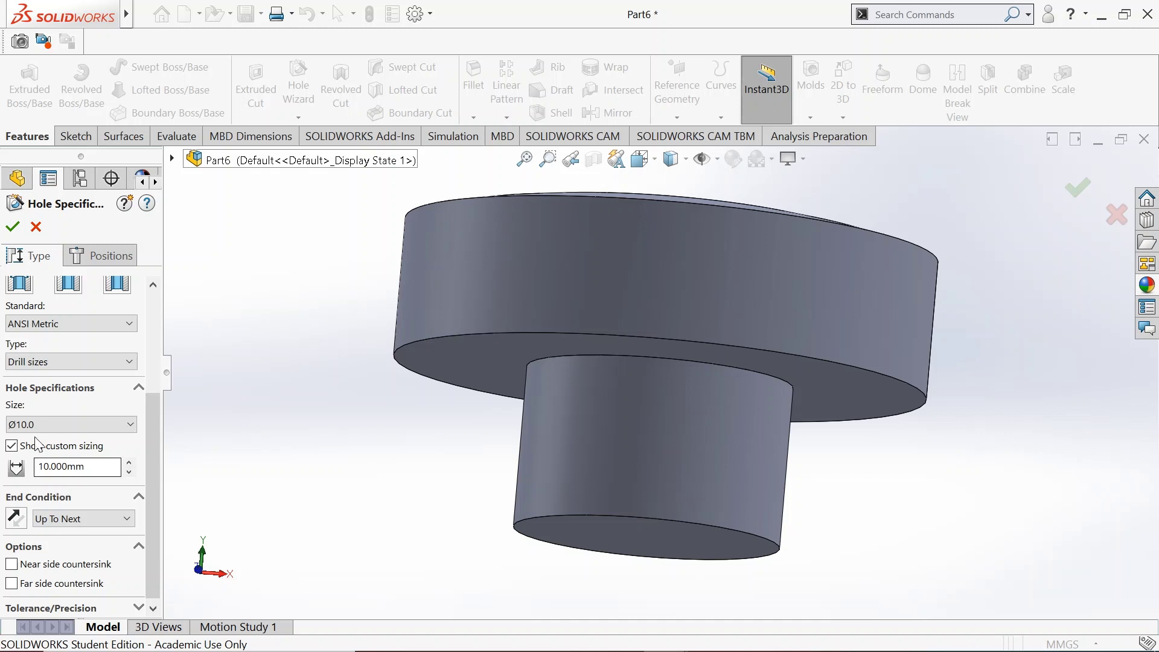
pyautogui.click(11, 447)
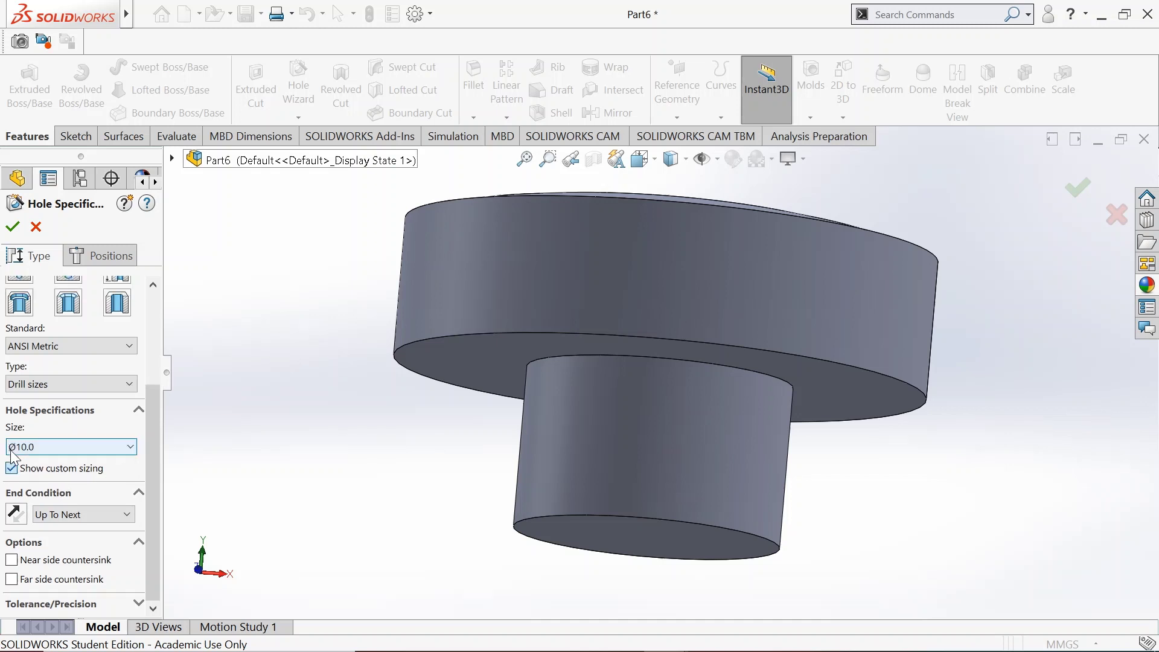
# Set the hole's end condition to Blind with a depth of 18 mm
pyautogui.click(101, 512)
pyautogui.click(102, 511)
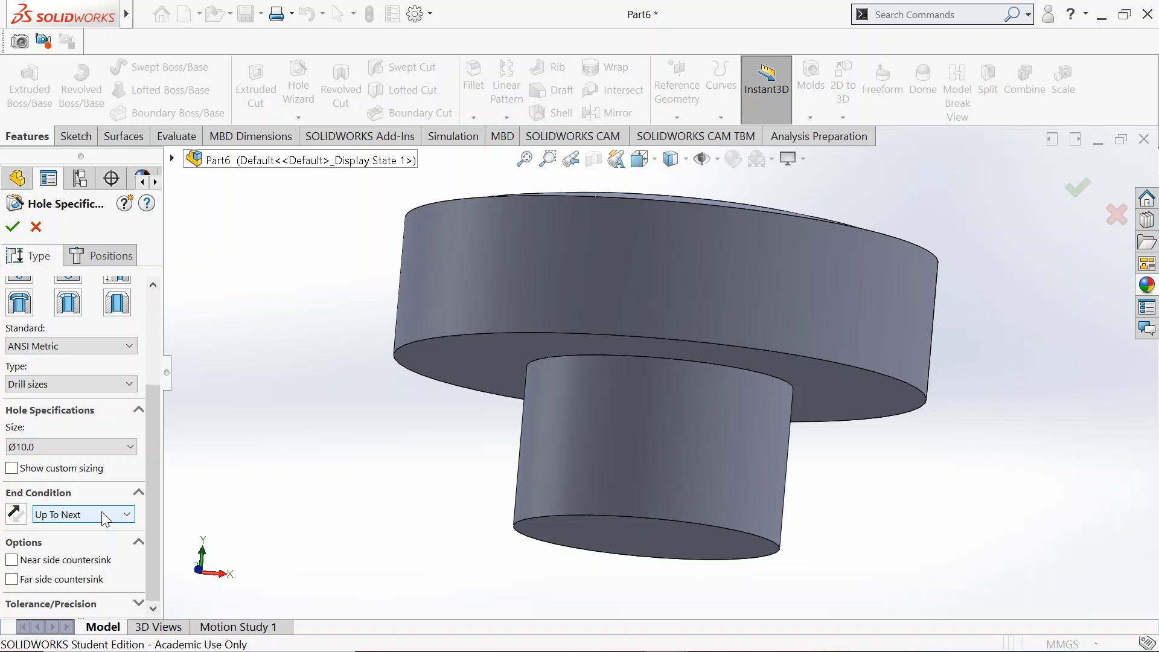
pyautogui.click(56, 515)
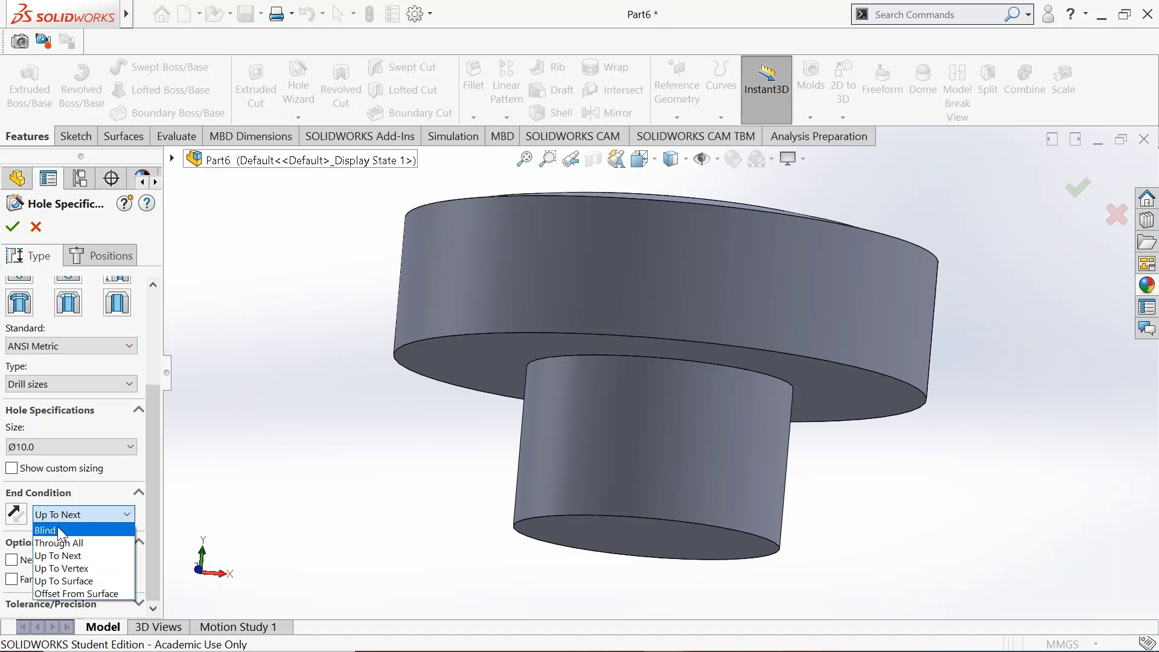
pyautogui.click(59, 532)
pyautogui.doubleClick(46, 538)
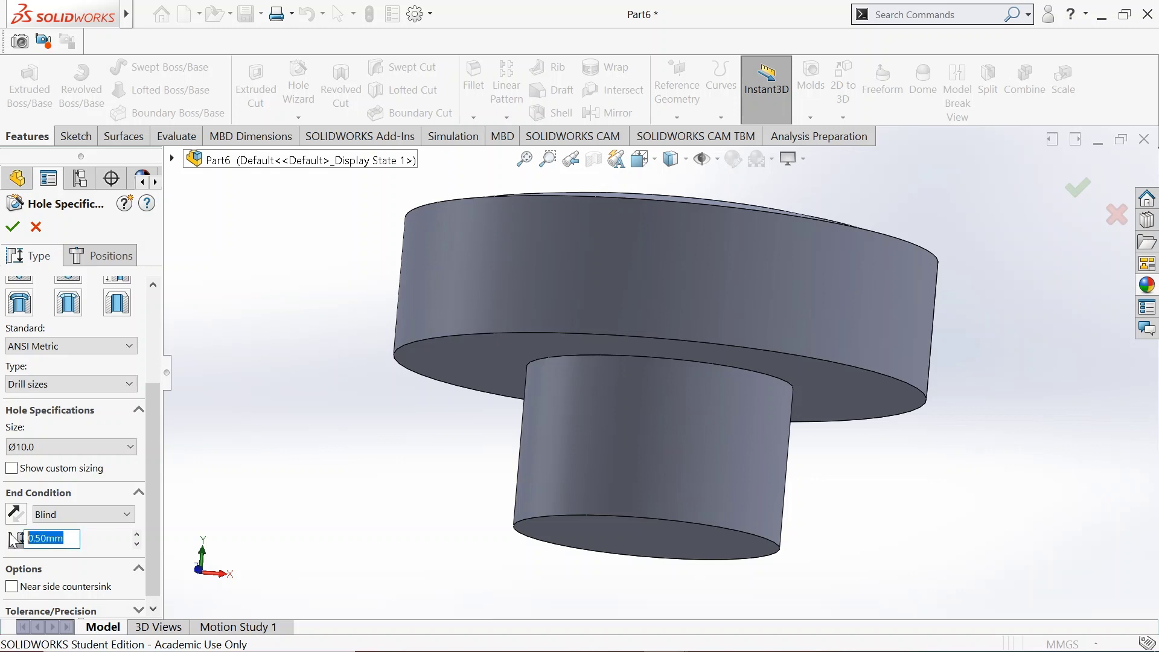
pyautogui.write('18')
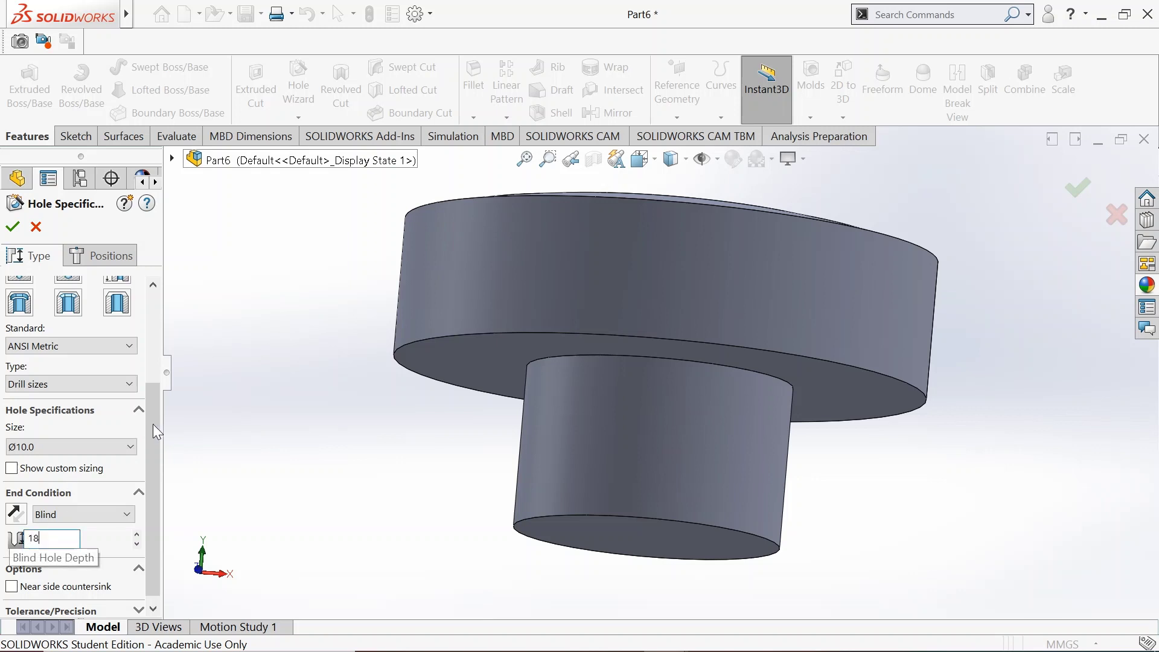
pyautogui.scroll(-1, 139, 519)
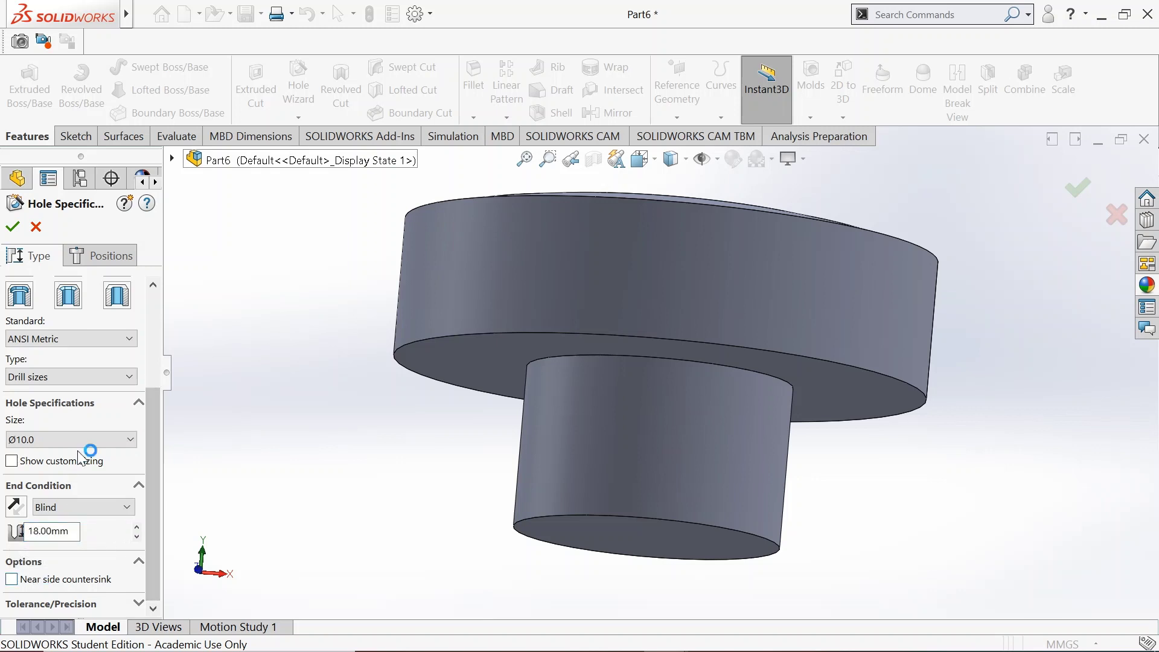
pyautogui.click(138, 603)
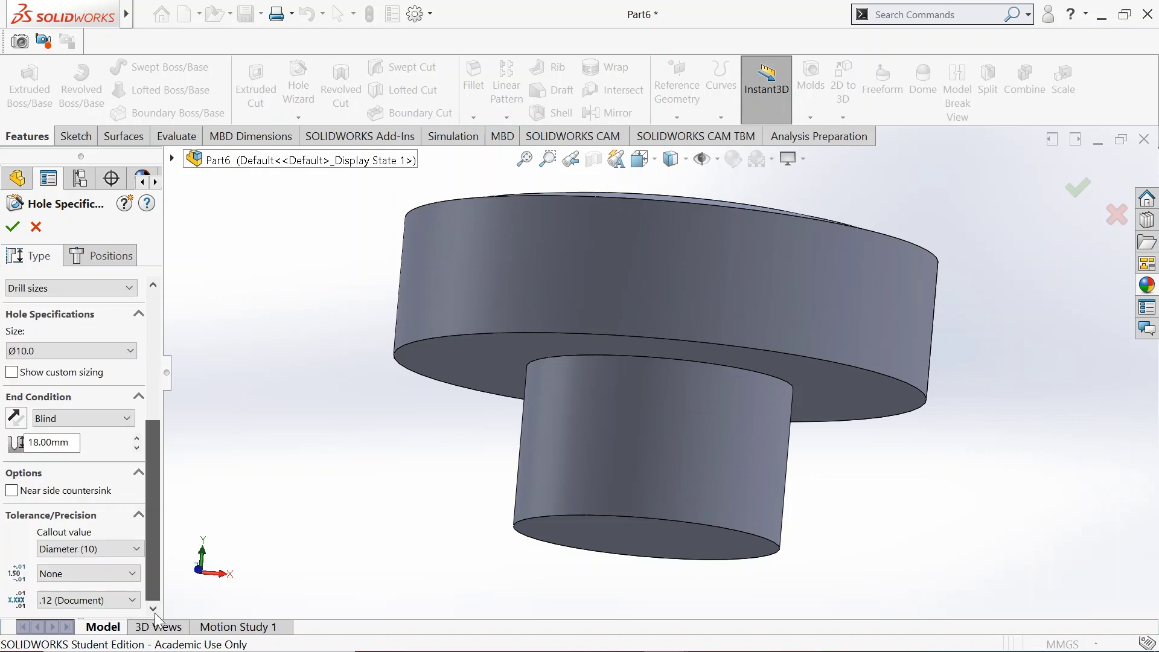
# Place the hole at the centre of the stem's circular end face and finish the hole feature
pyautogui.click(106, 259)
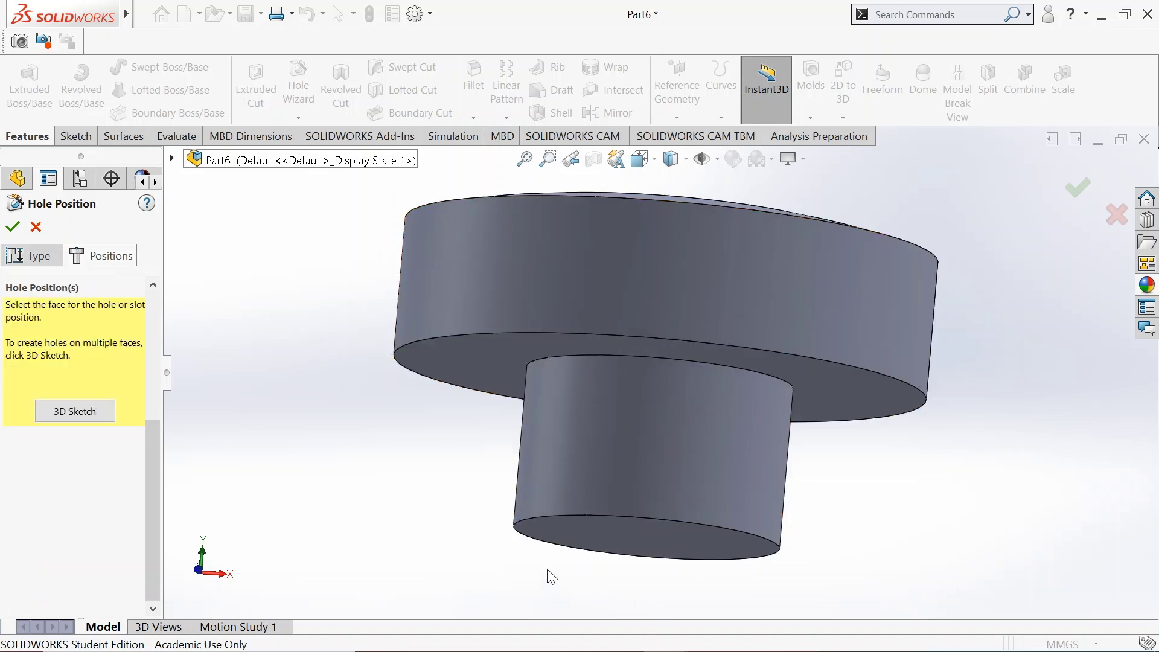
pyautogui.moveTo(549, 574); pyautogui.dragTo(536, 497, button='middle')
pyautogui.click(558, 525)
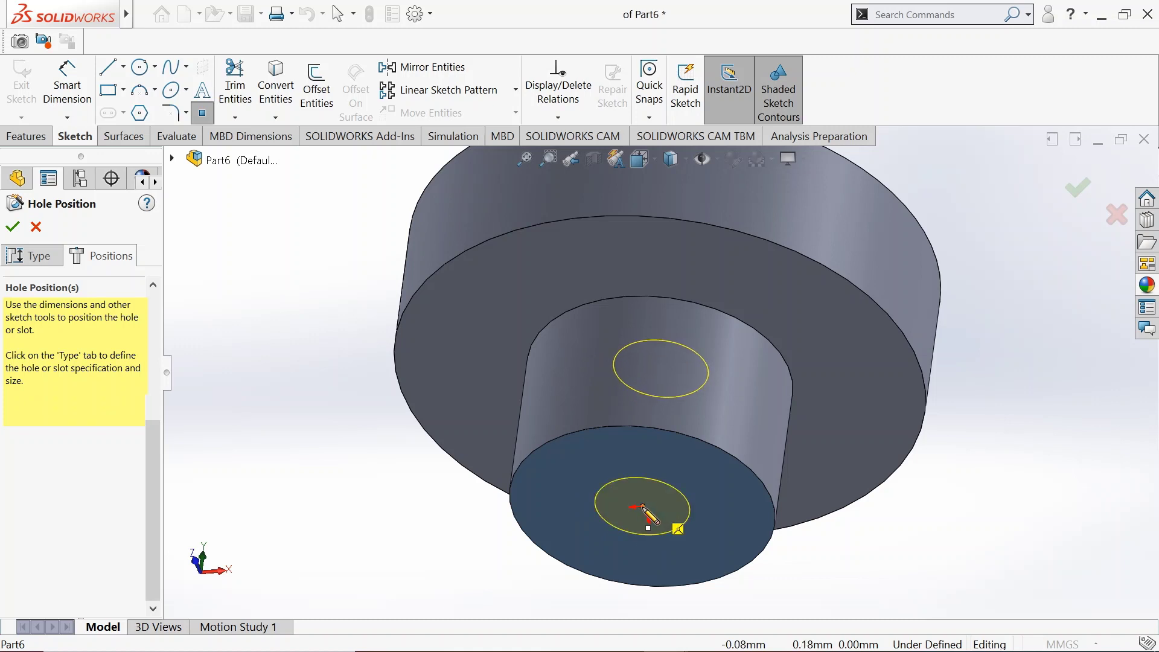
pyautogui.click(643, 507)
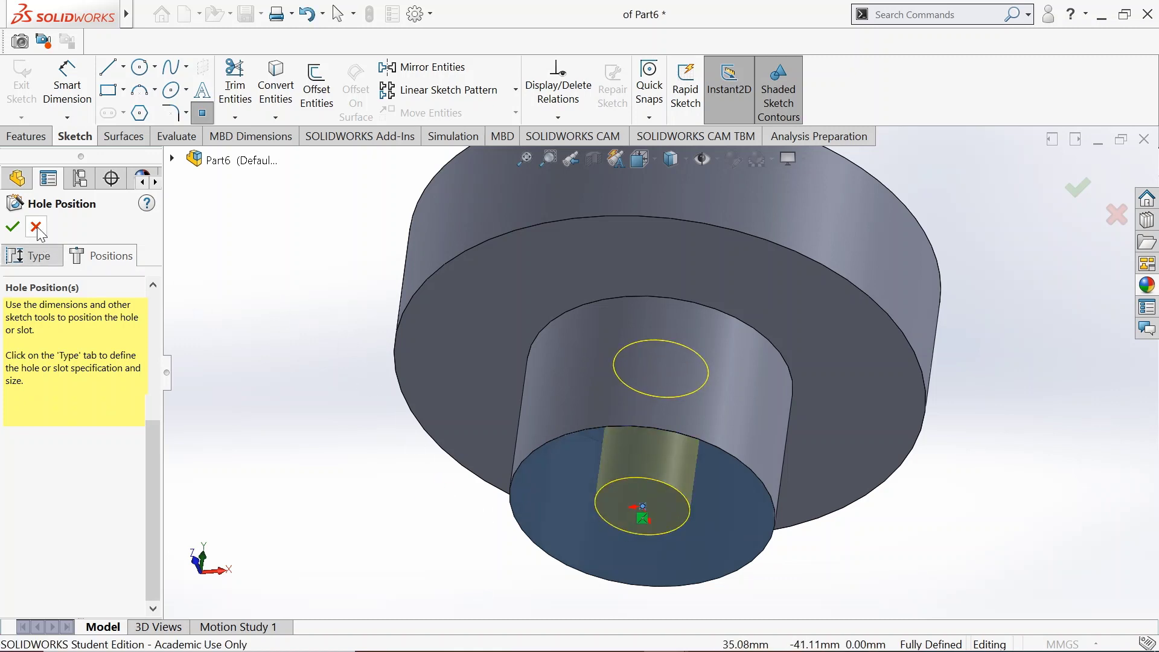
pyautogui.press('Return')
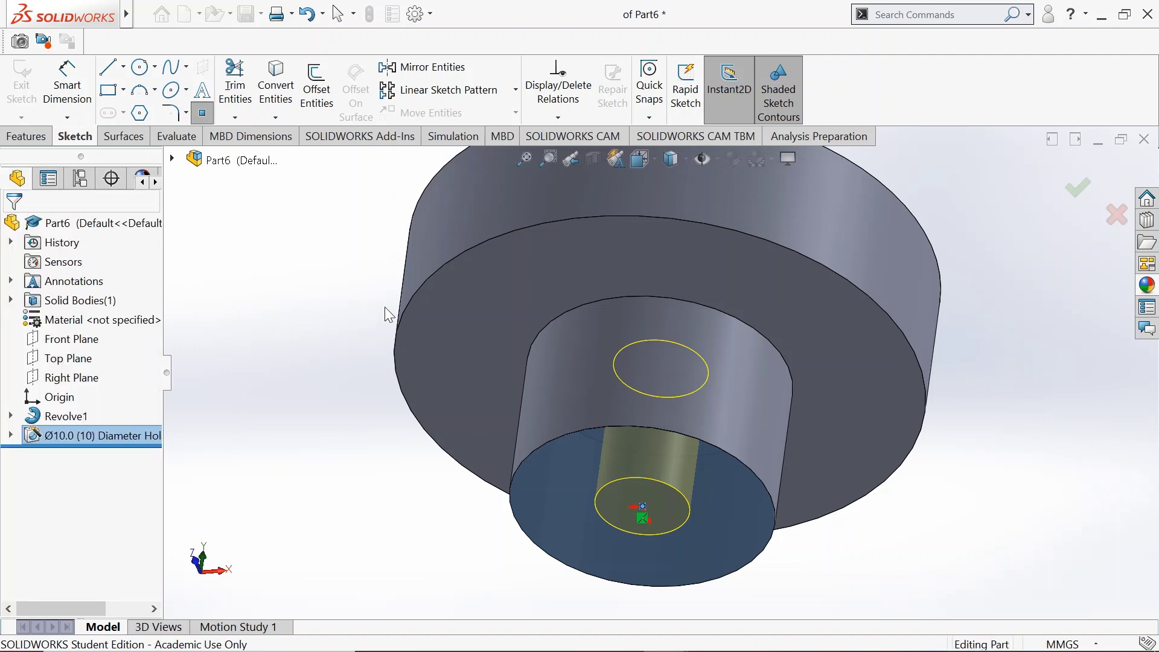
# Inspect the drilled part from below, from isometric and from the side
pyautogui.click(10, 435)
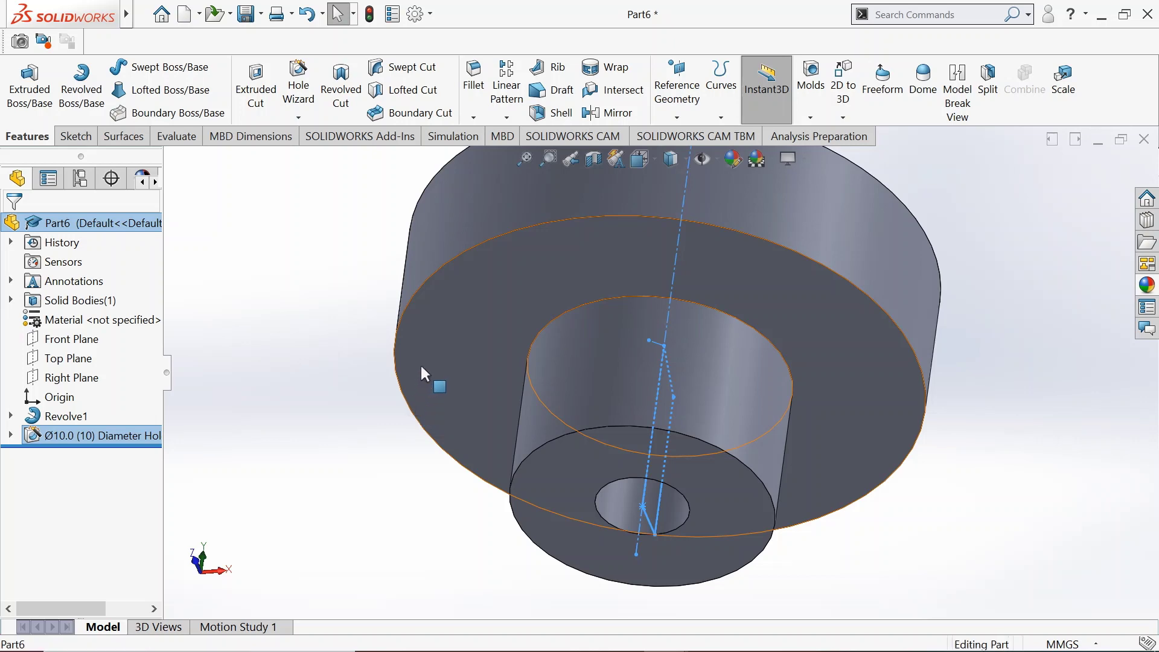
pyautogui.moveTo(420, 363); pyautogui.dragTo(392, 433, button='middle')
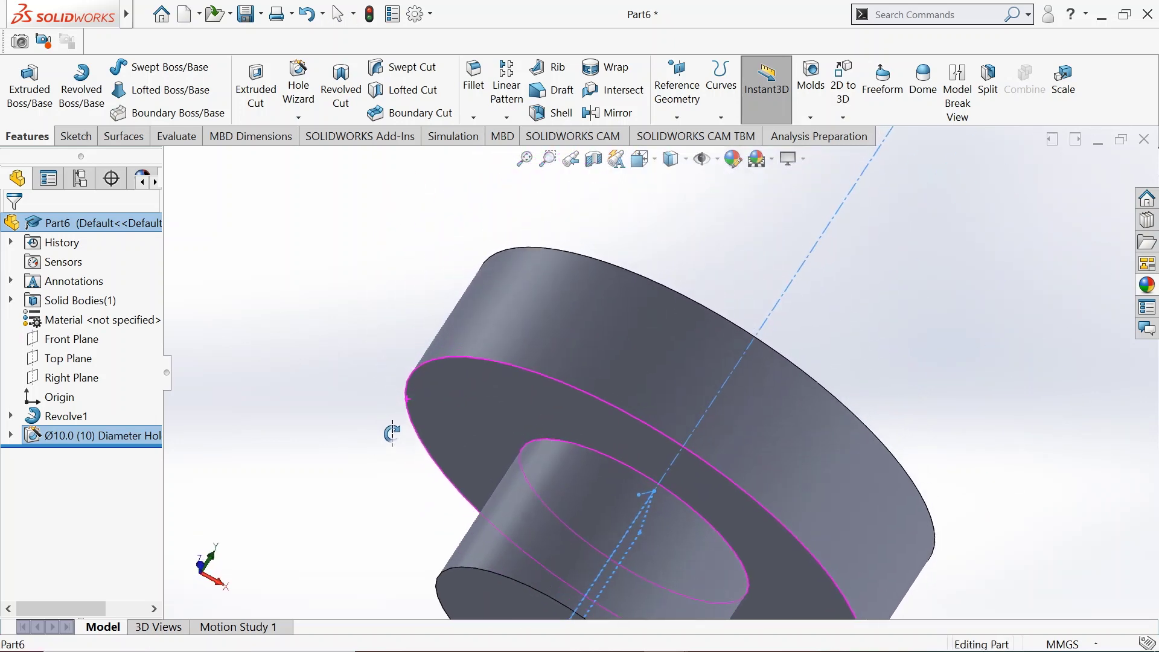
pyautogui.click(644, 159)
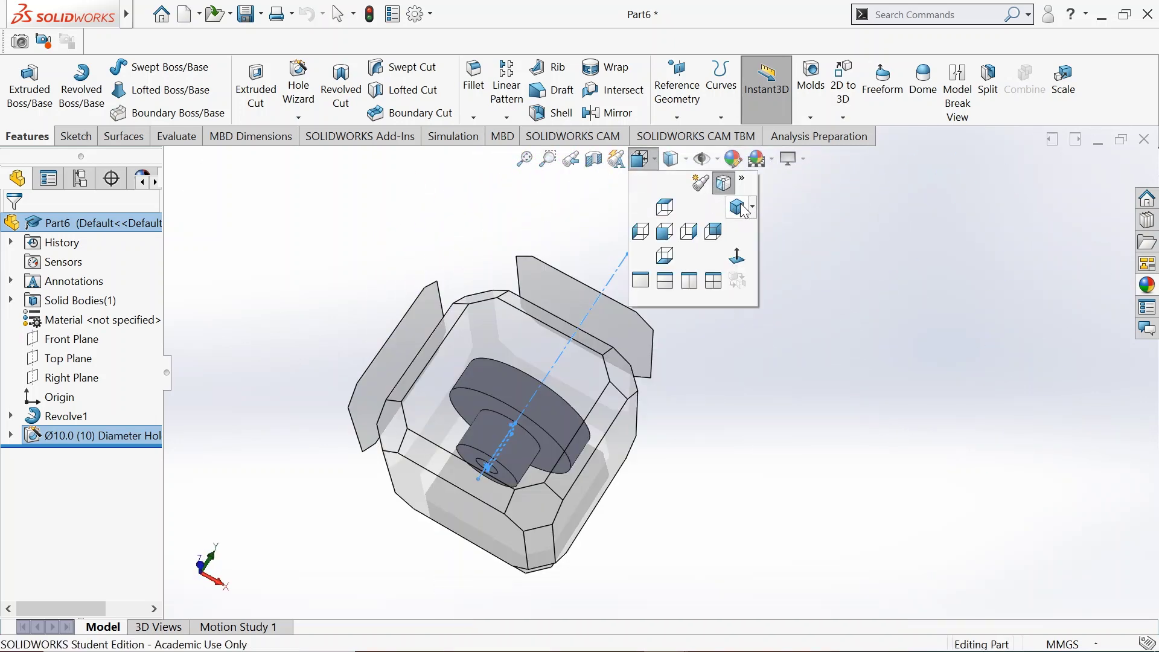
pyautogui.click(737, 213)
pyautogui.click(800, 543)
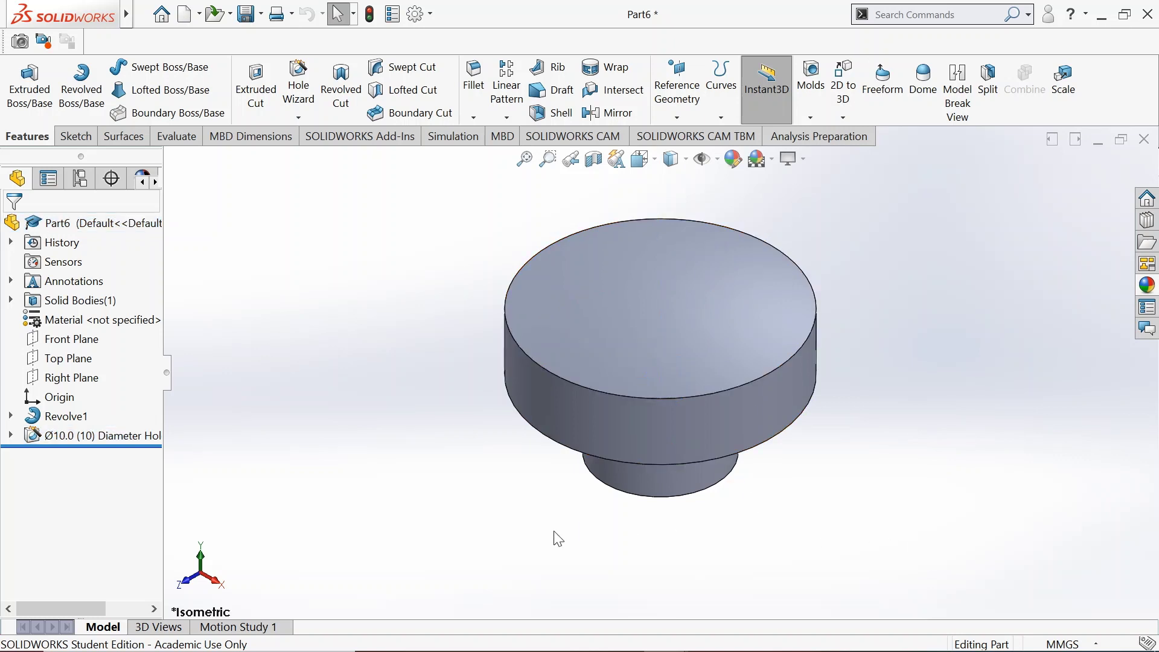
pyautogui.moveTo(557, 453); pyautogui.dragTo(534, 405, button='middle')
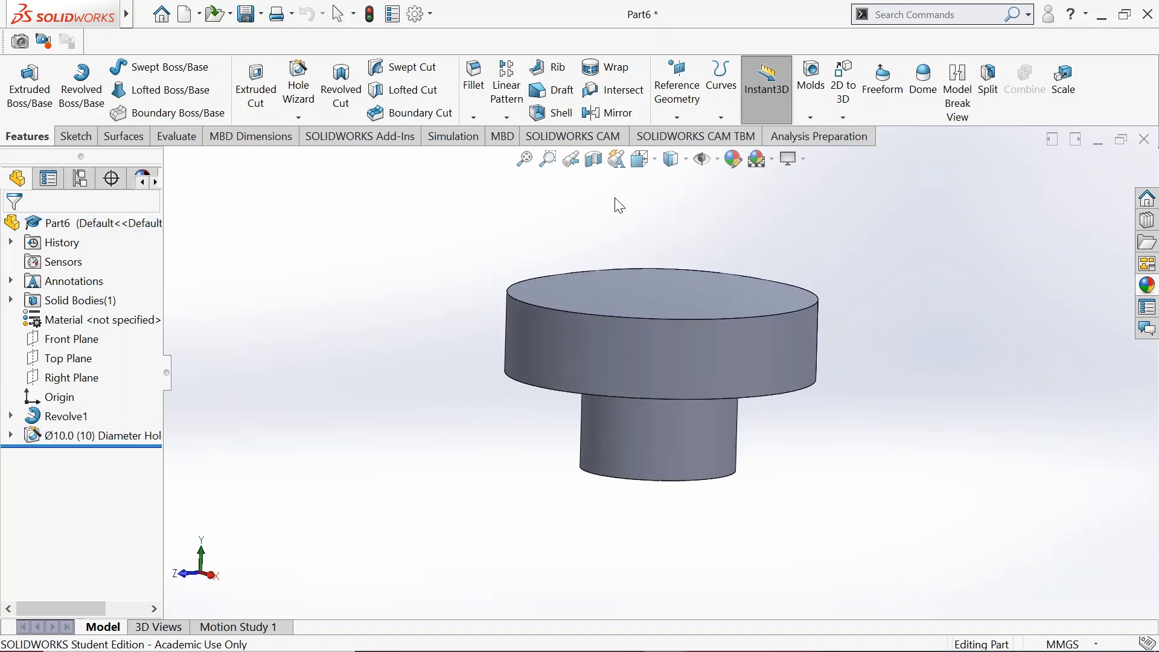
# Section the part along the Right Plane, examine the blind hole's profile in the Right view, and turn the section off
pyautogui.click(593, 159)
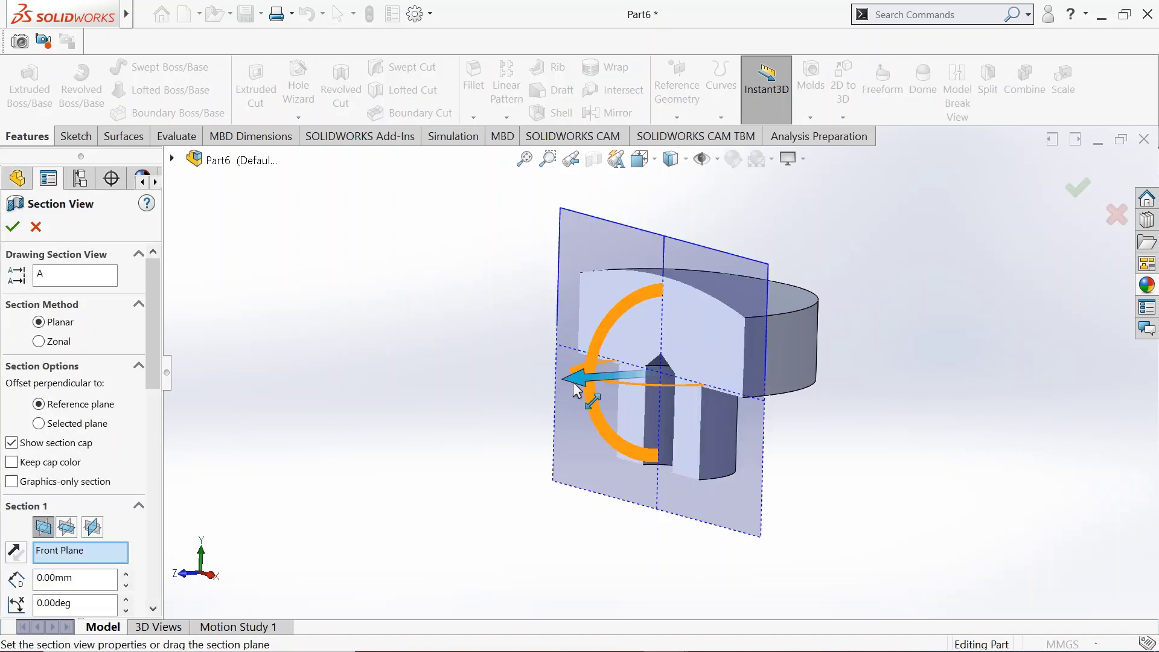
pyautogui.click(94, 528)
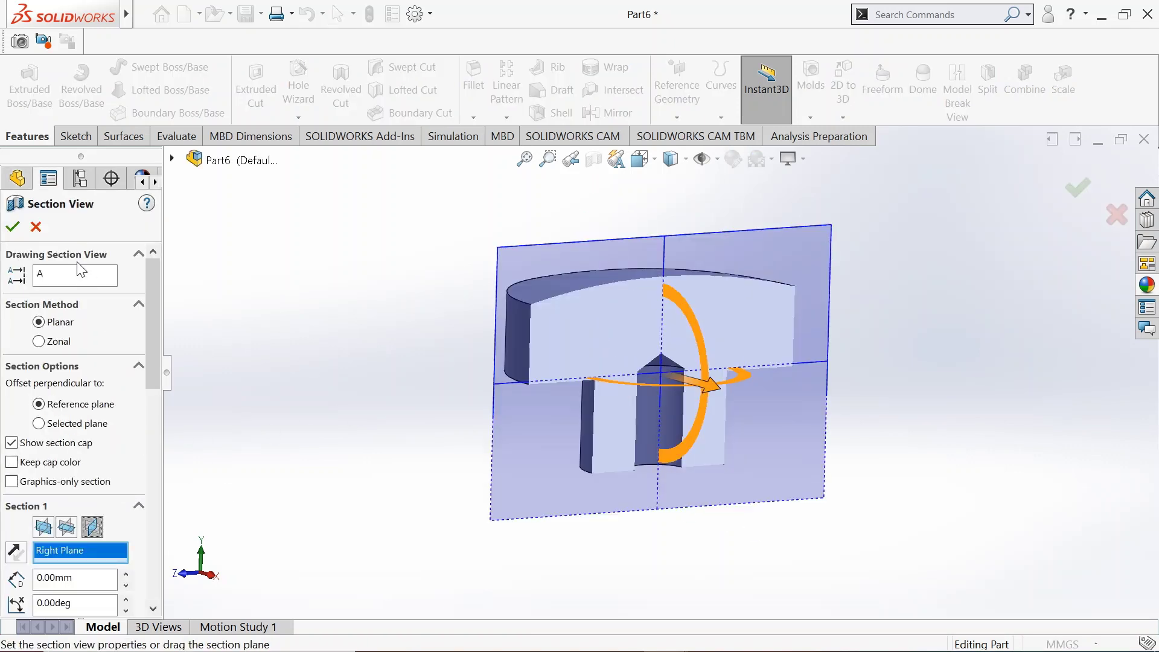
pyautogui.click(13, 227)
pyautogui.moveTo(473, 394); pyautogui.dragTo(501, 425, button='middle')
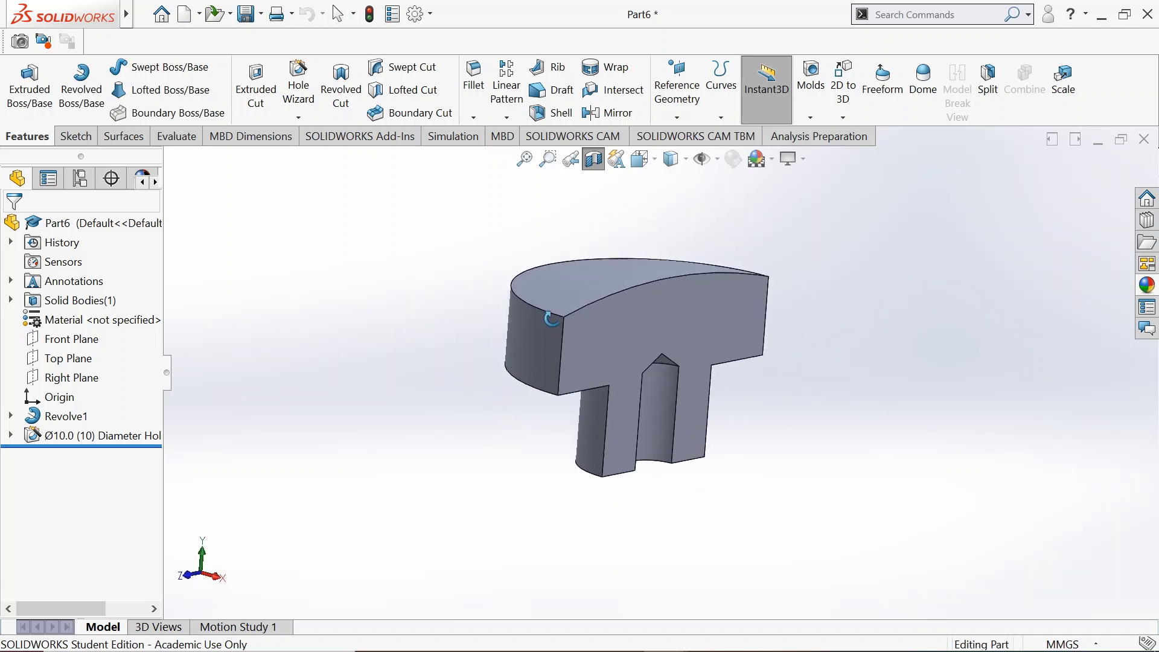
pyautogui.click(643, 158)
pyautogui.click(665, 231)
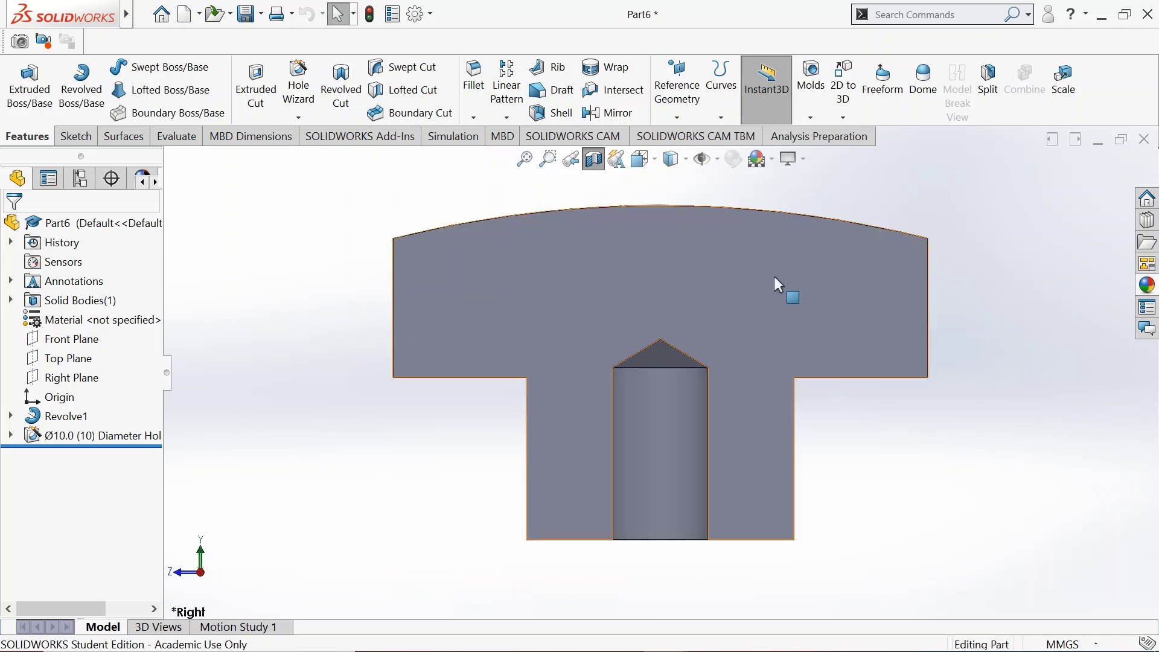
pyautogui.click(594, 159)
pyautogui.moveTo(336, 230); pyautogui.dragTo(363, 336, button='middle')
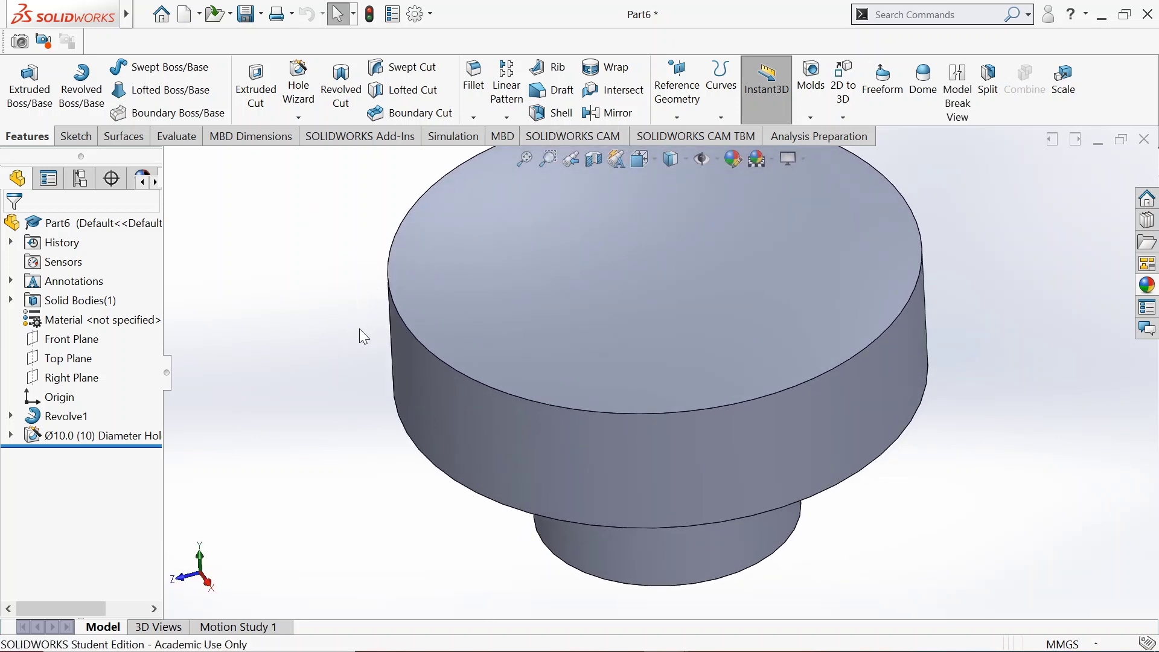
pyautogui.scroll(4, 611, 319)
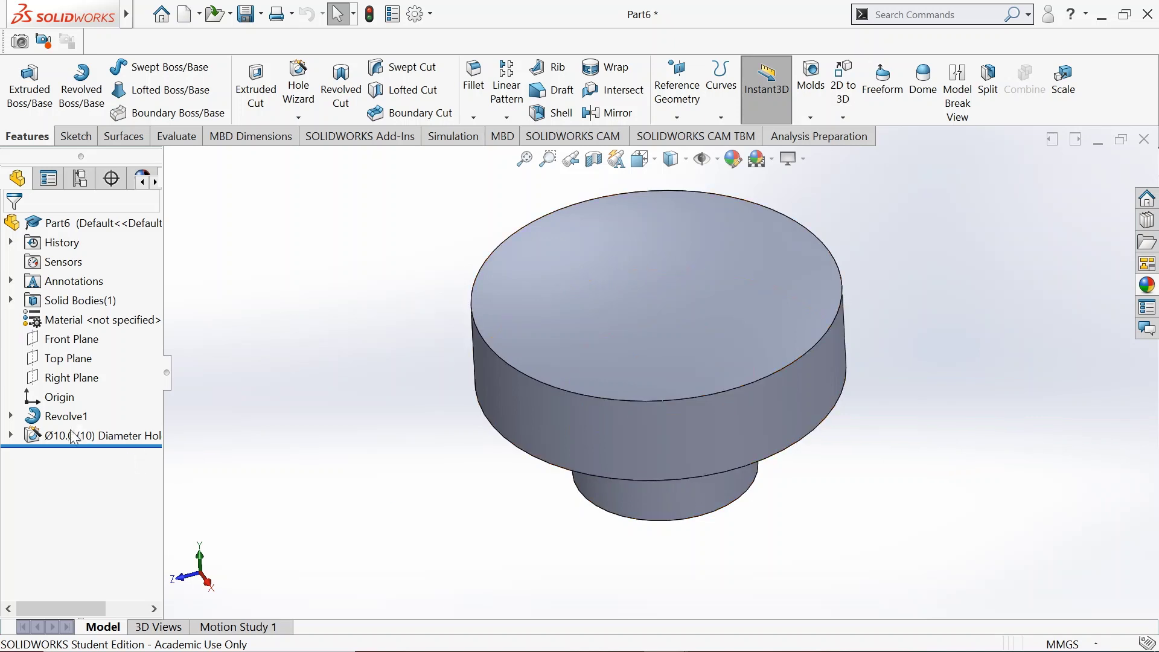
pyautogui.click(65, 360)
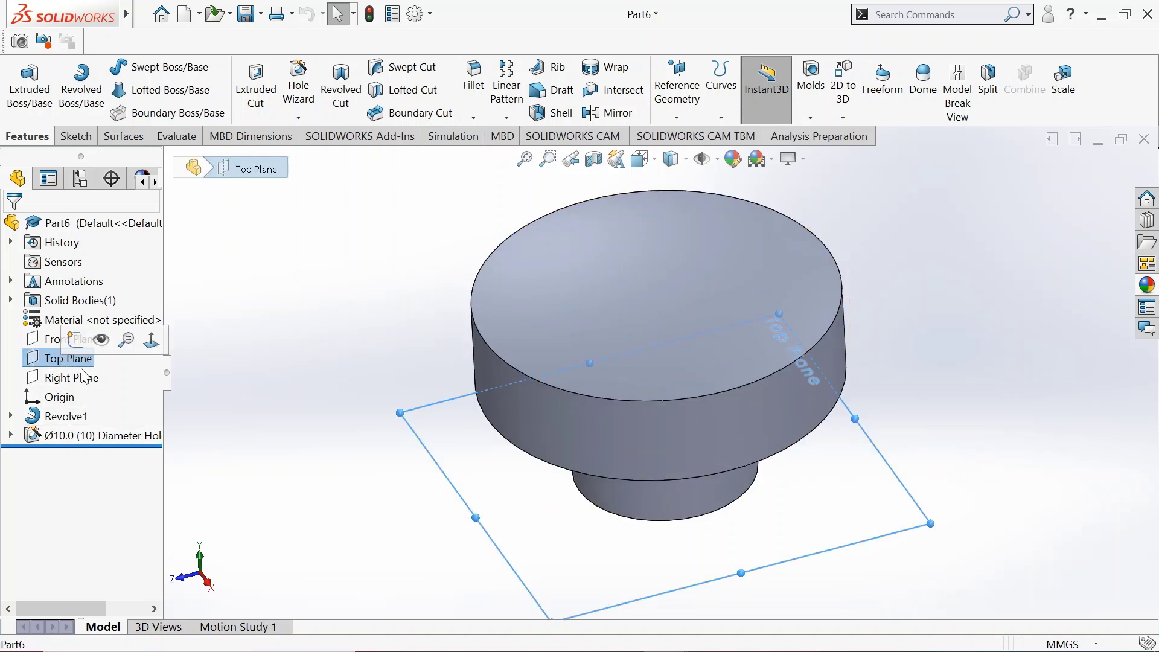
pyautogui.moveTo(341, 528); pyautogui.dragTo(336, 367, button='middle')
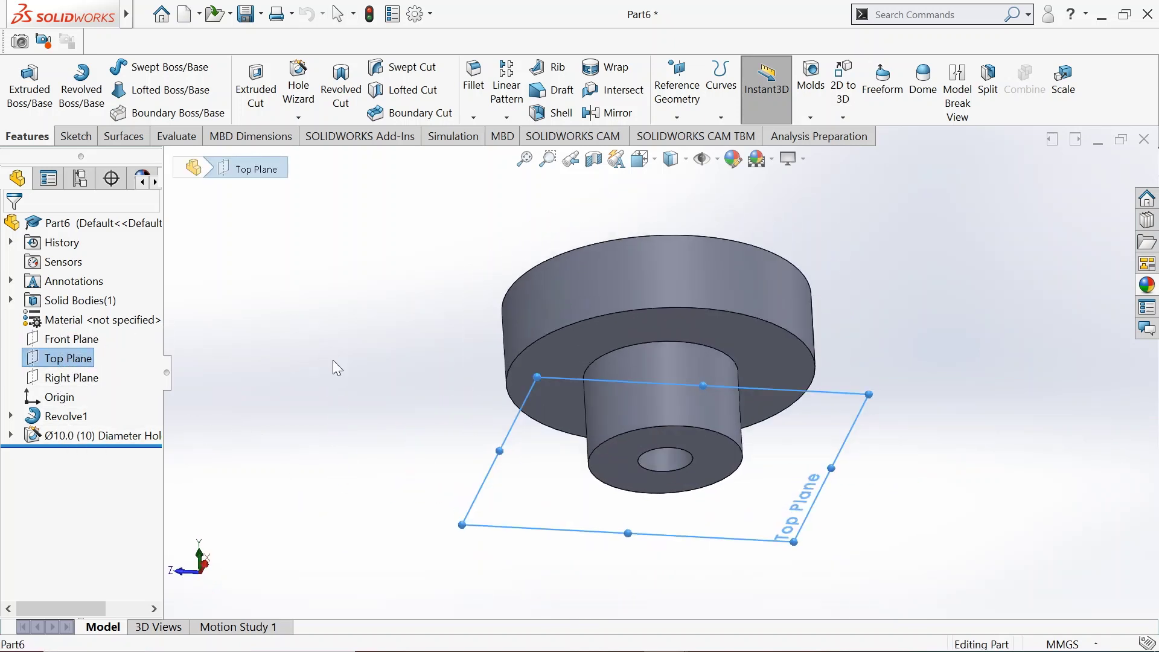
pyautogui.click(633, 448)
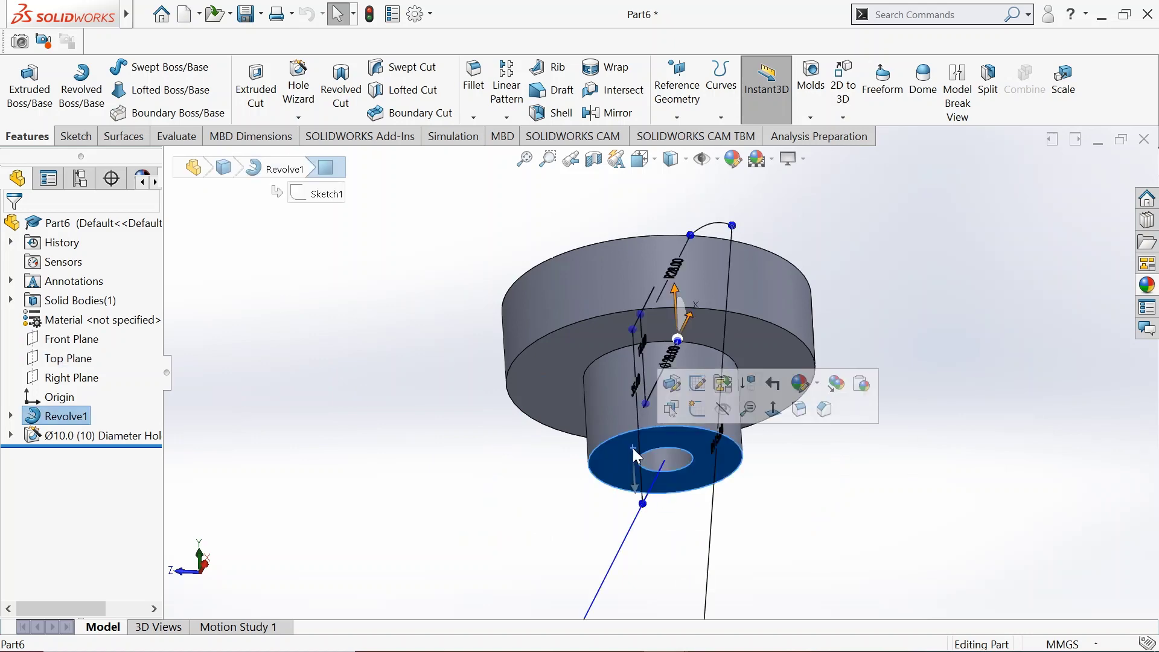
pyautogui.click(533, 369)
pyautogui.moveTo(376, 328); pyautogui.dragTo(400, 479, button='middle')
pyautogui.press('Escape')
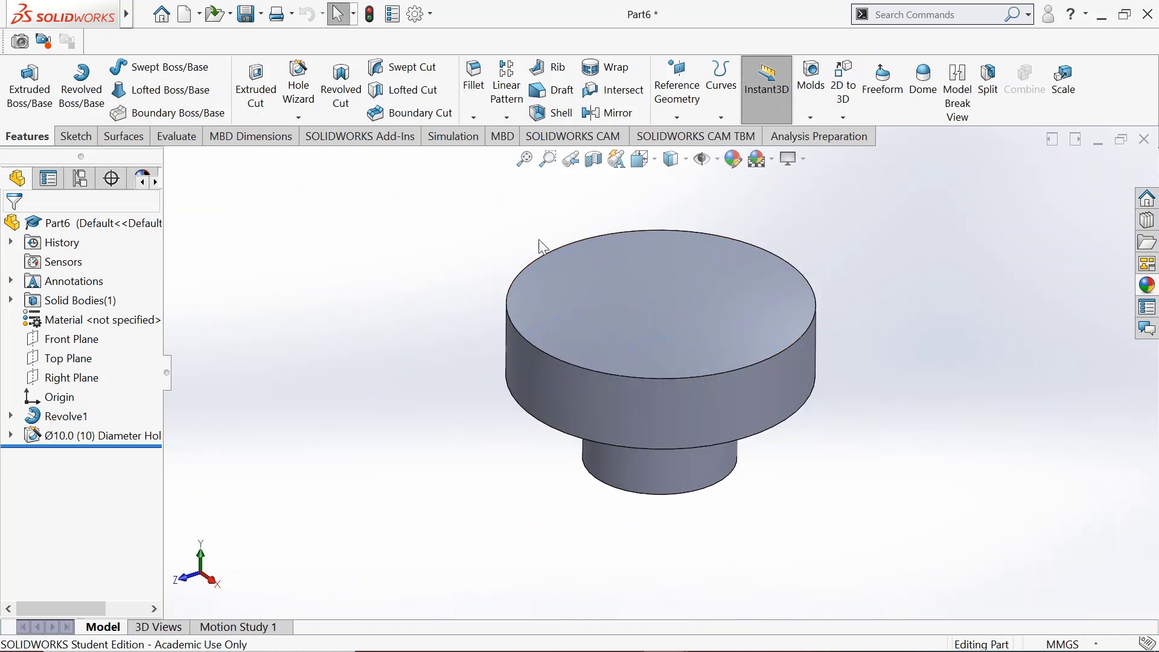
# Start a new sketch on the Top Plane and view it face-on
pyautogui.click(61, 362)
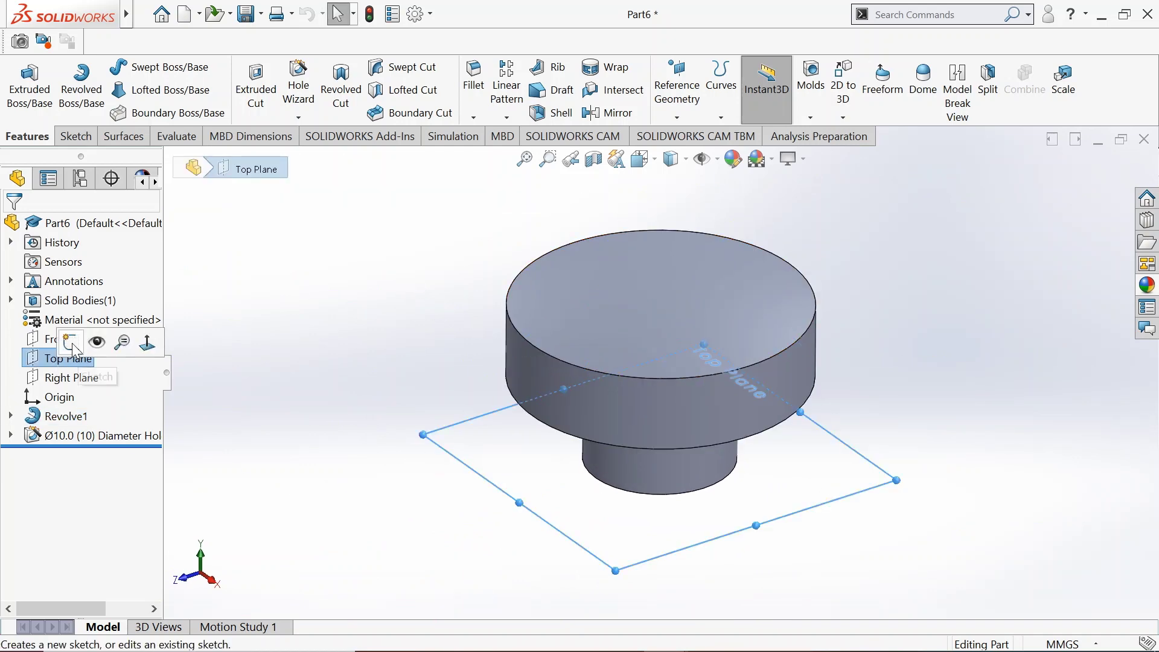
pyautogui.click(90, 339)
pyautogui.click(652, 167)
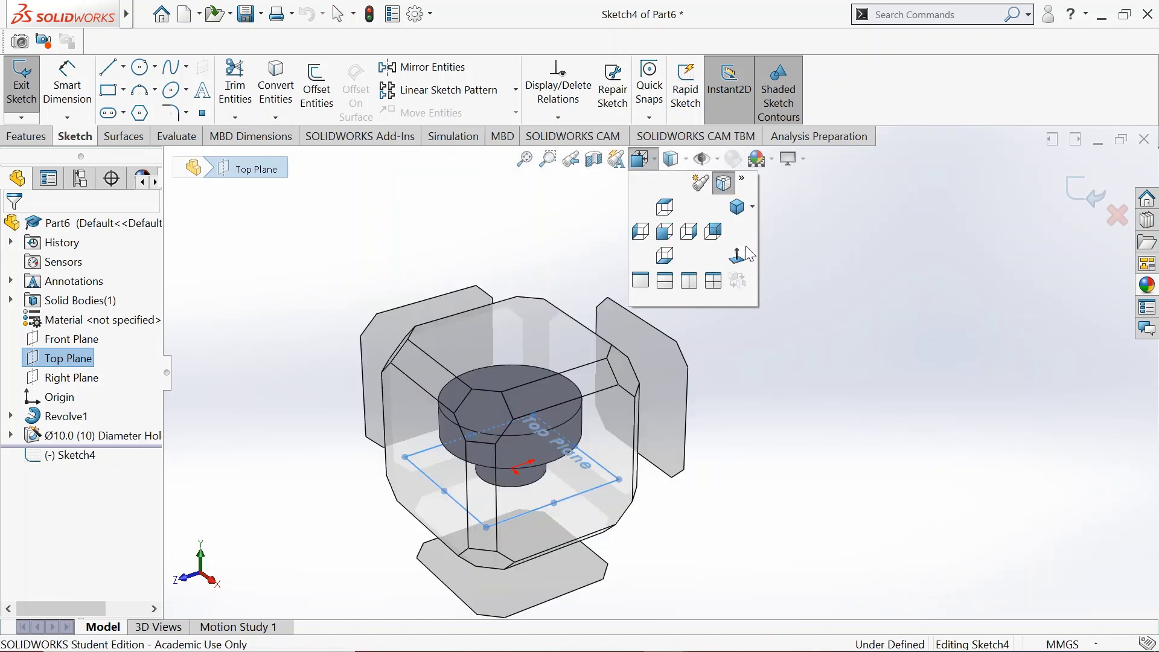
pyautogui.click(745, 256)
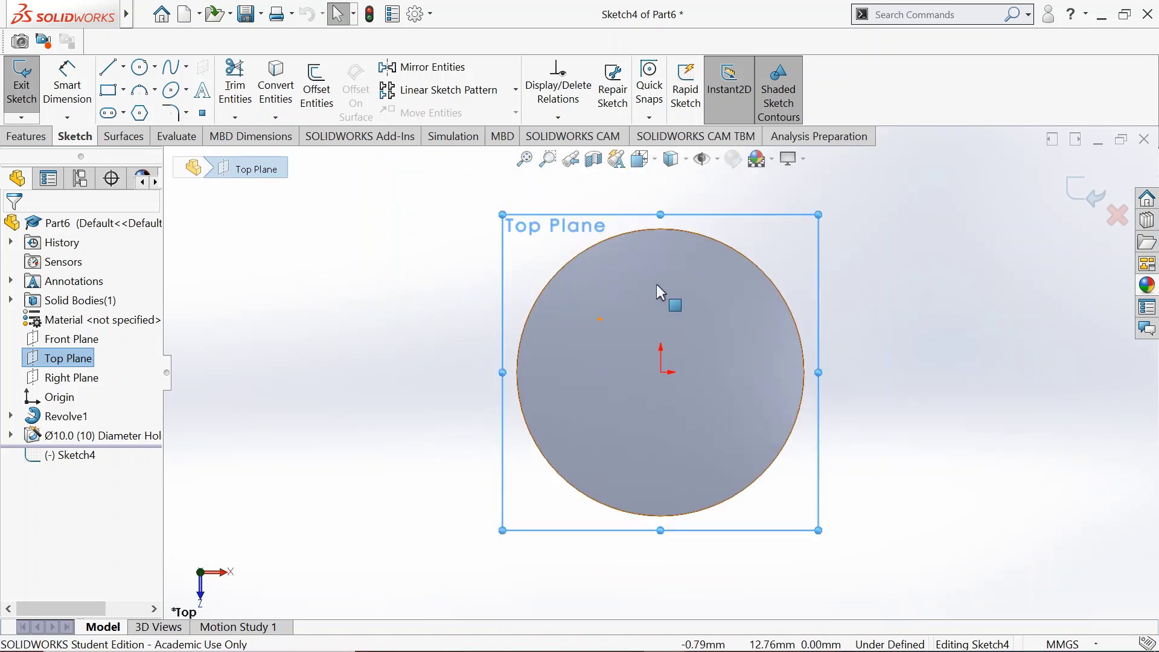
# Sketch a three-point arc curving inward, with both endpoints on the upper part of the knob's circular outline
pyautogui.click(142, 96)
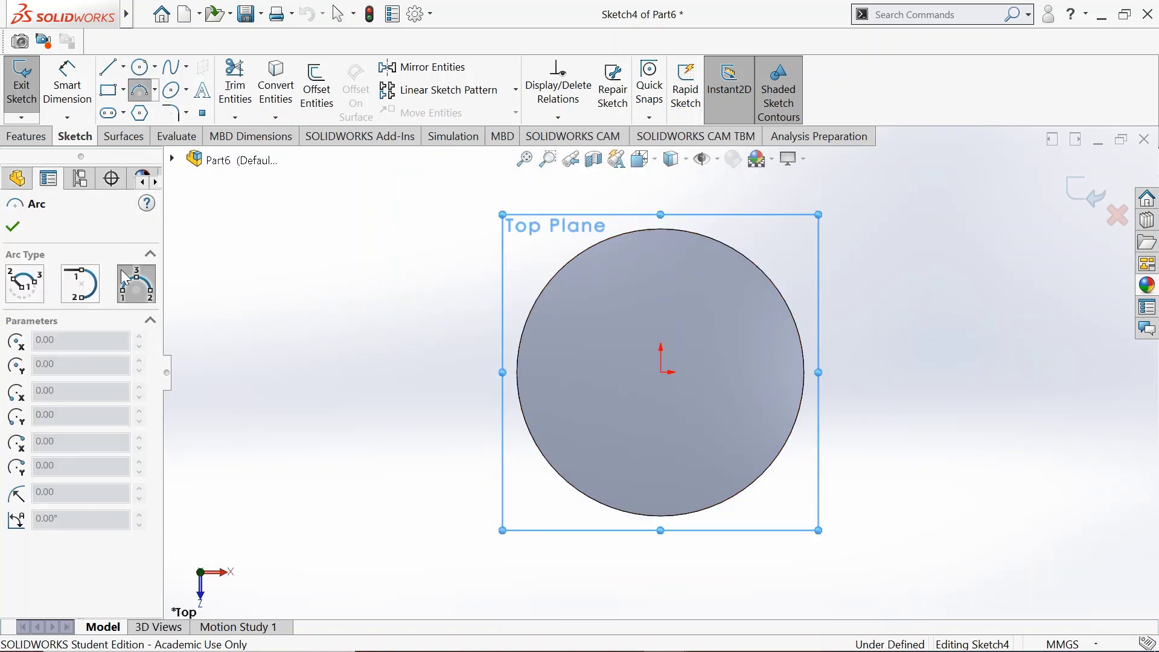
pyautogui.click(609, 239)
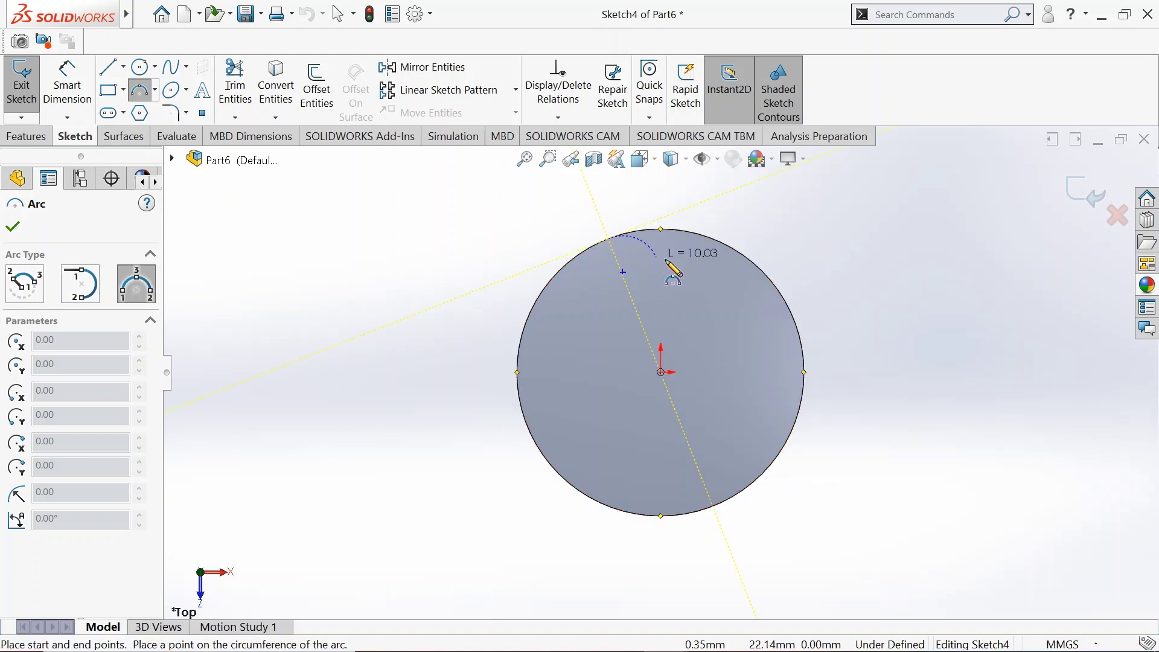
pyautogui.click(727, 246)
pyautogui.click(667, 272)
pyautogui.rightClick(853, 245)
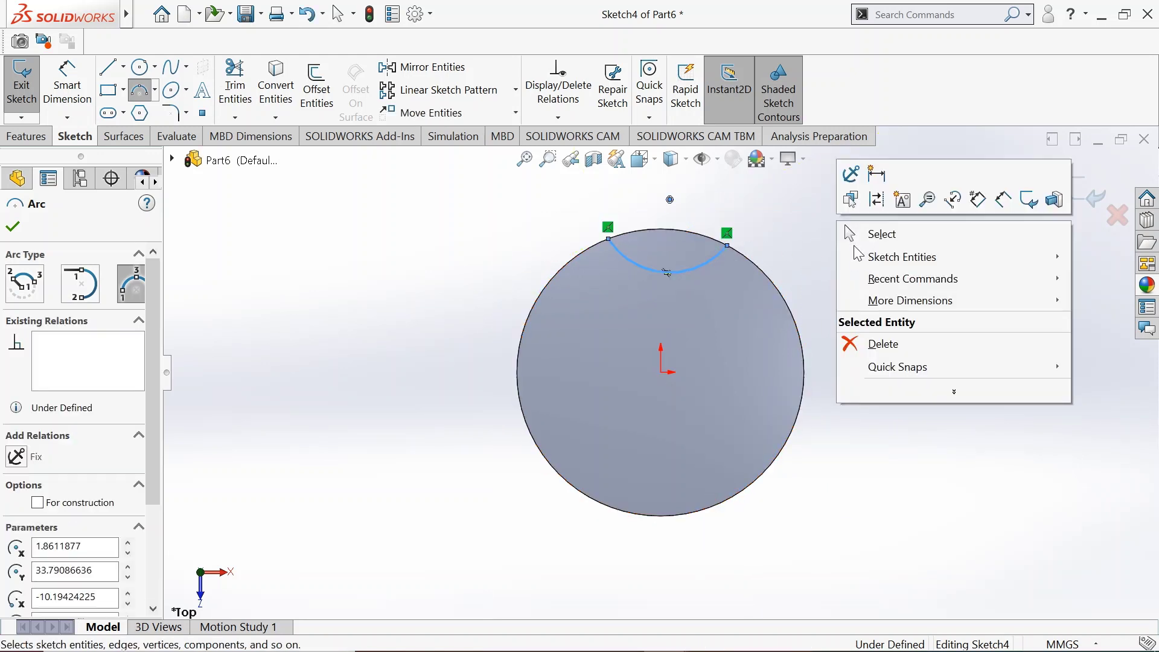
# Add a vertical relation between the arc's centre point and the origin
pyautogui.click(860, 236)
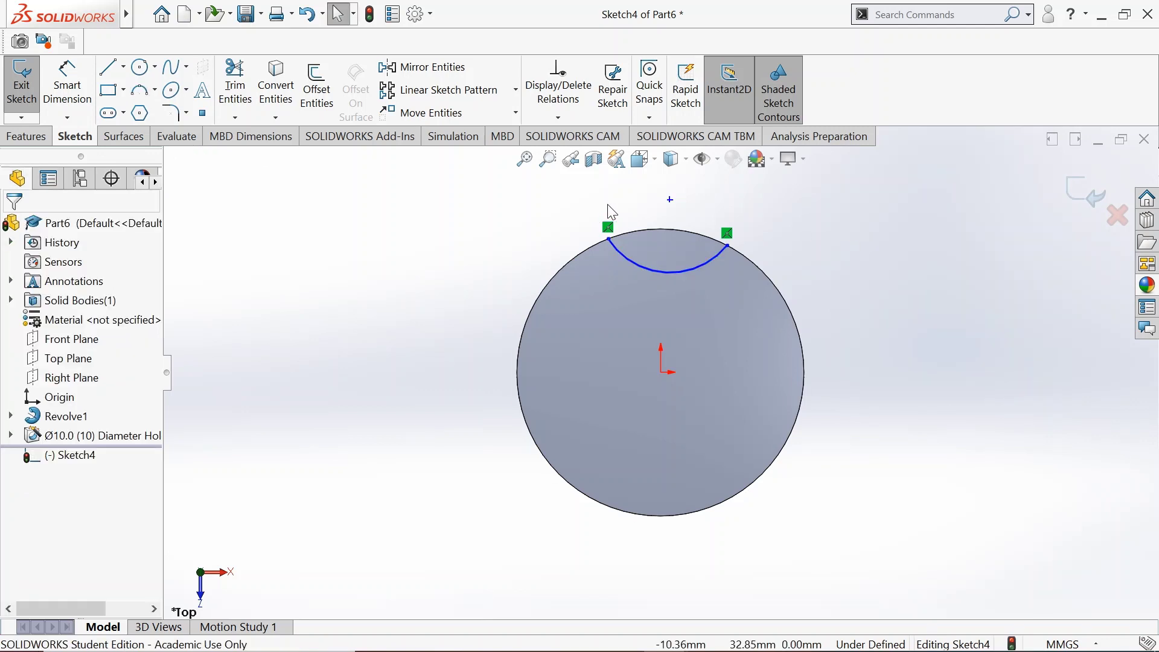
pyautogui.click(669, 199)
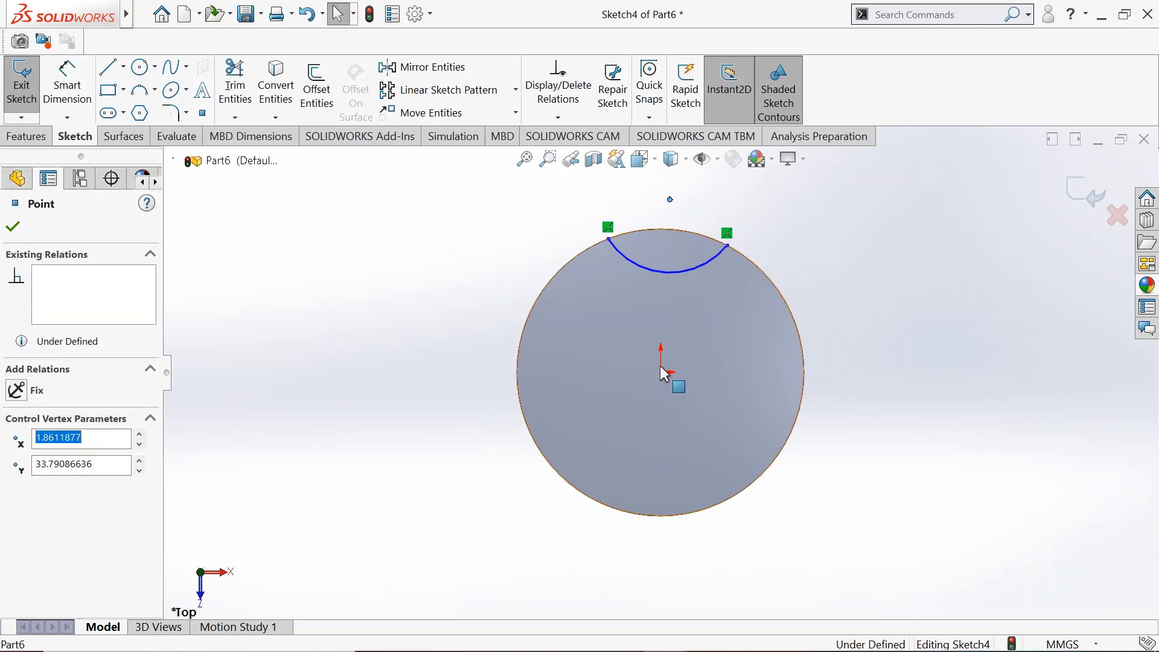
pyautogui.keyDown('ctrl'); pyautogui.click(662, 375); pyautogui.keyUp('ctrl')
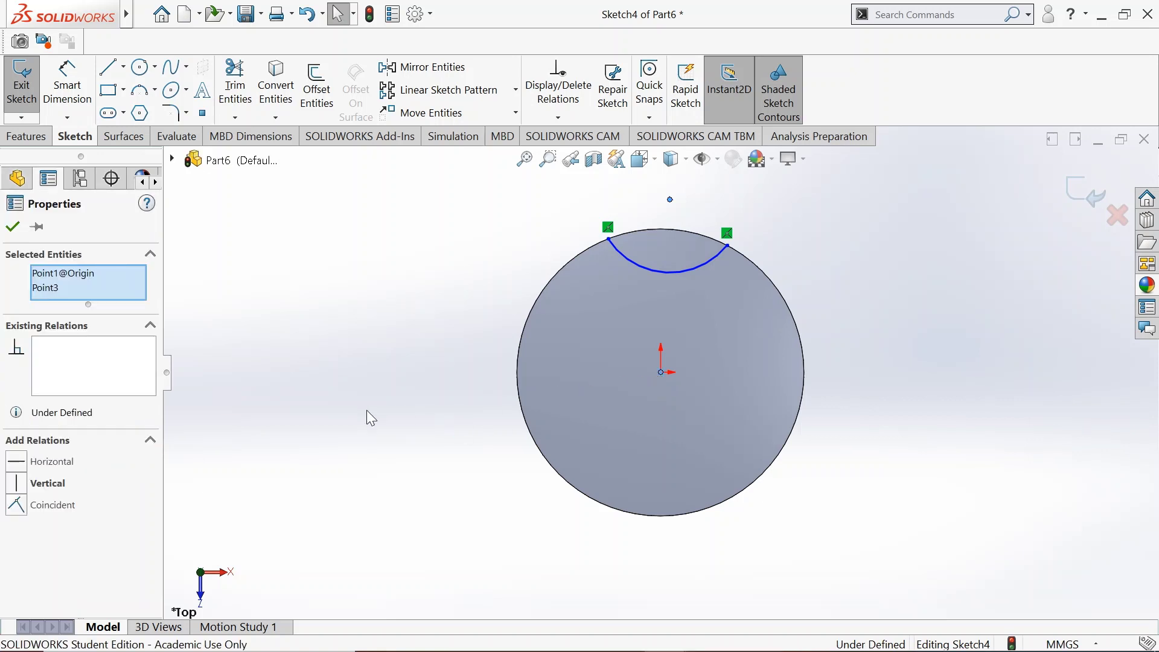
pyautogui.click(37, 483)
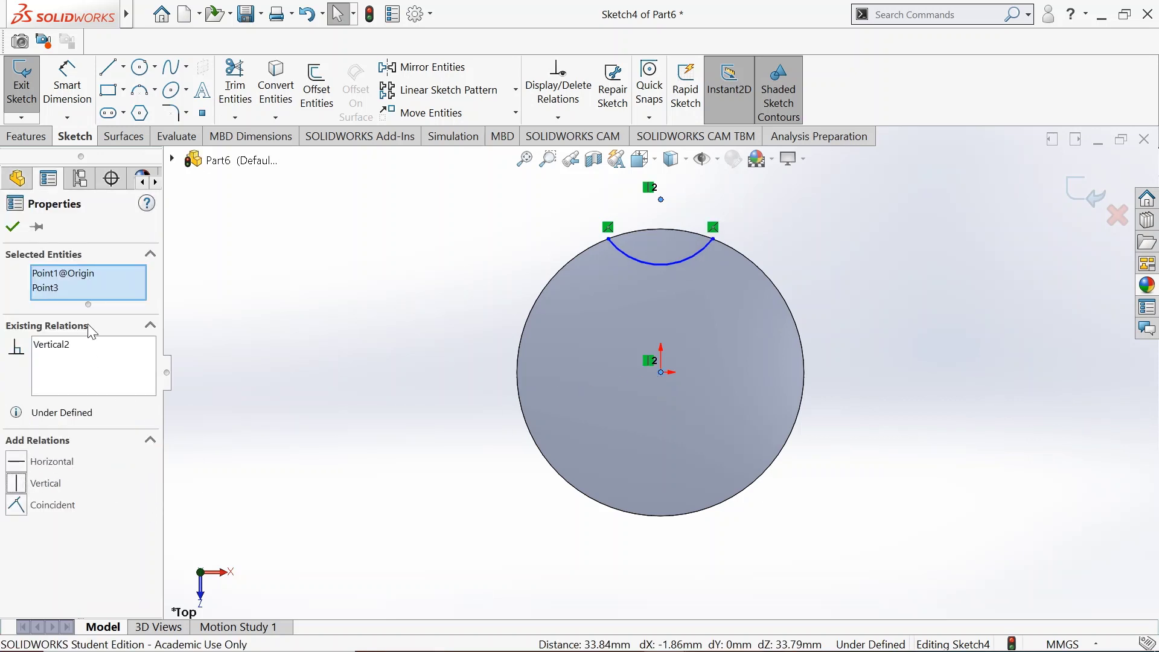
# Dimension the arc's radius as 14 mm
pyautogui.click(77, 91)
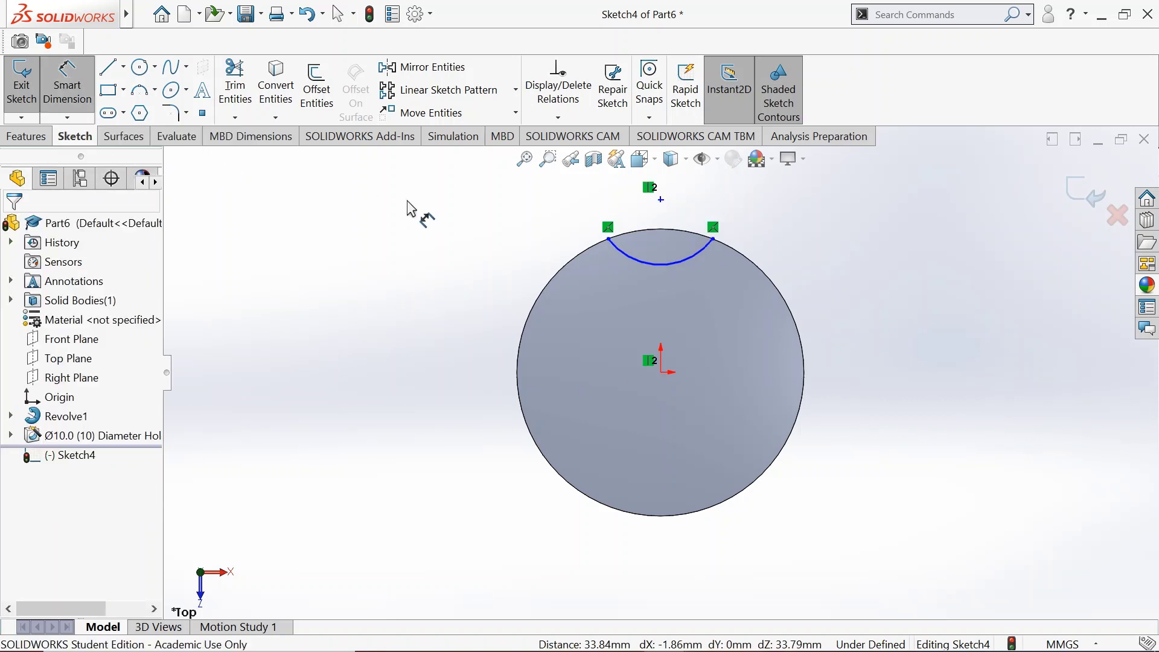
pyautogui.click(651, 264)
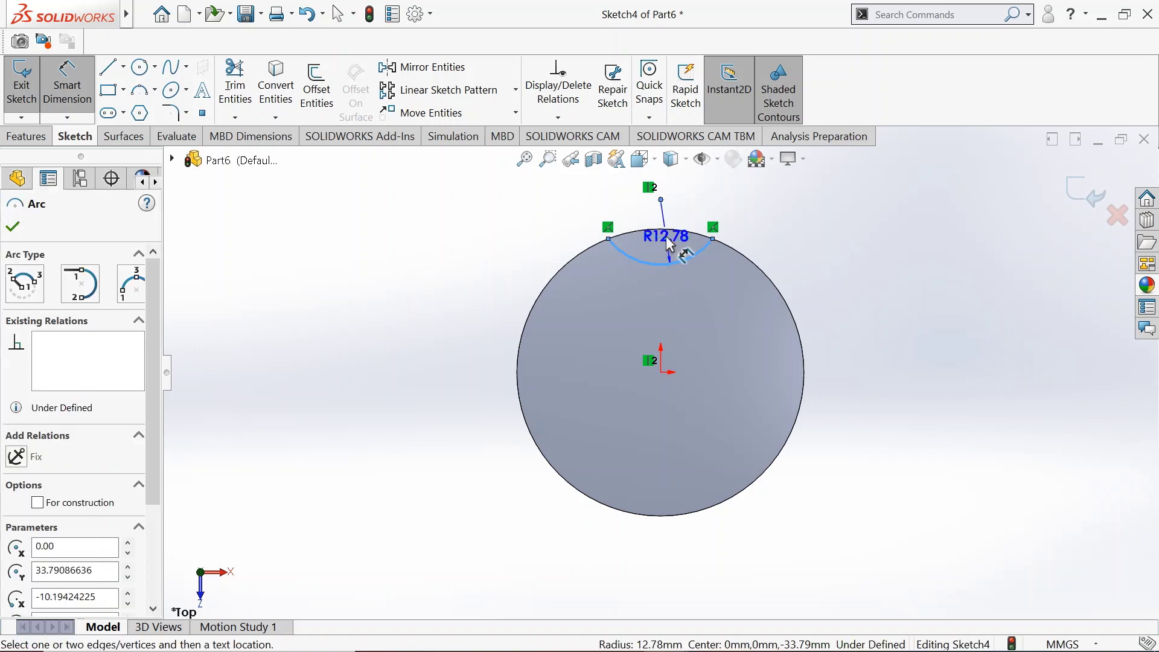
pyautogui.click(666, 237)
pyautogui.write('14')
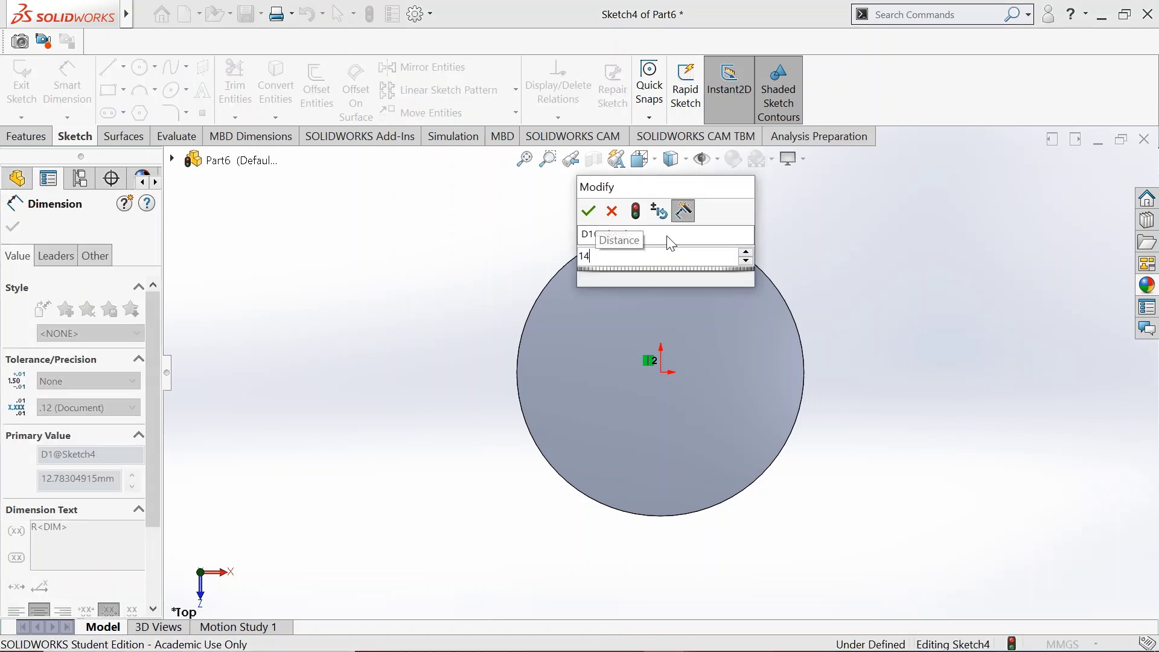
pyautogui.press('Return')
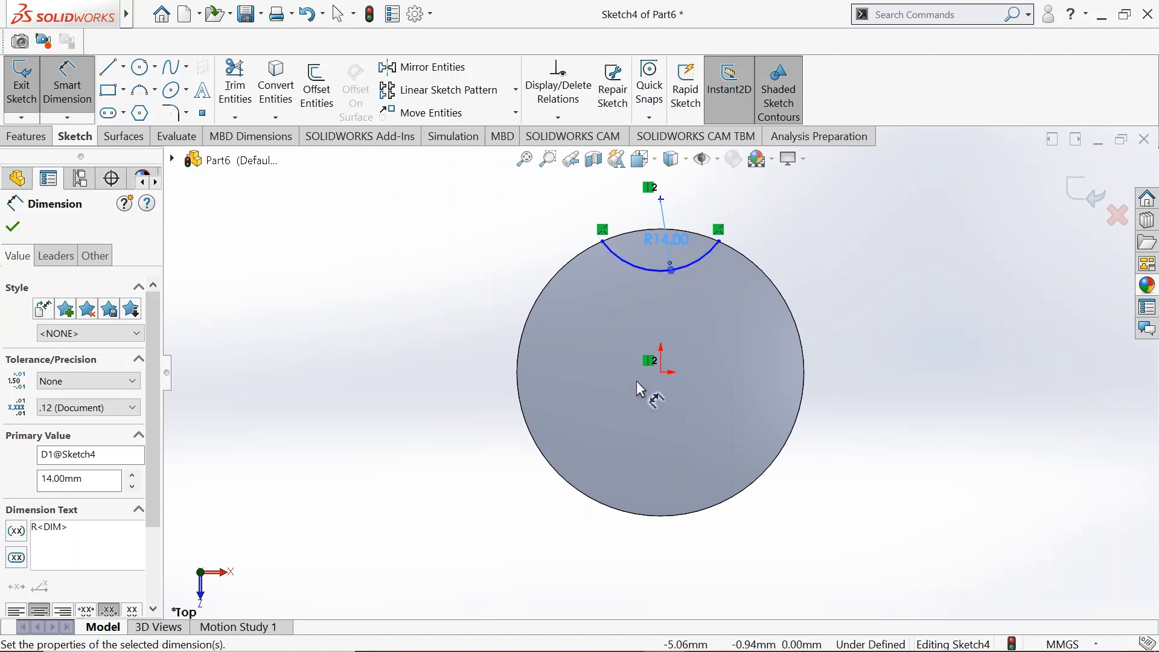
pyautogui.click(13, 229)
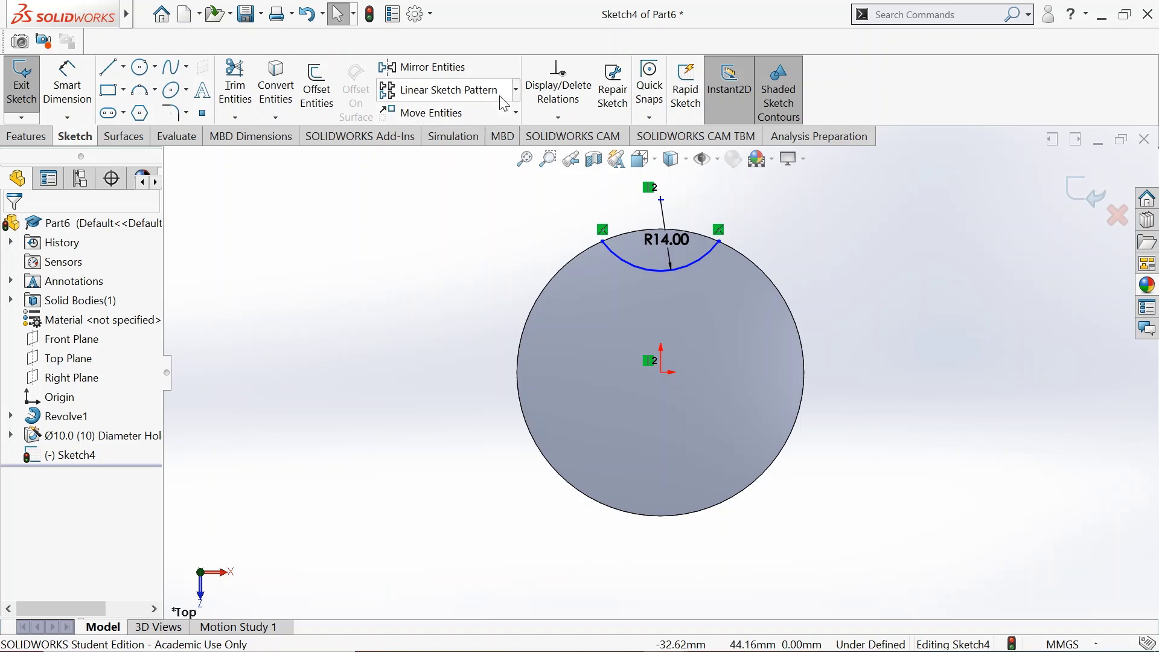
# Set up a circular sketch pattern of the arc with 6 equally spaced instances over 360°
pyautogui.click(516, 90)
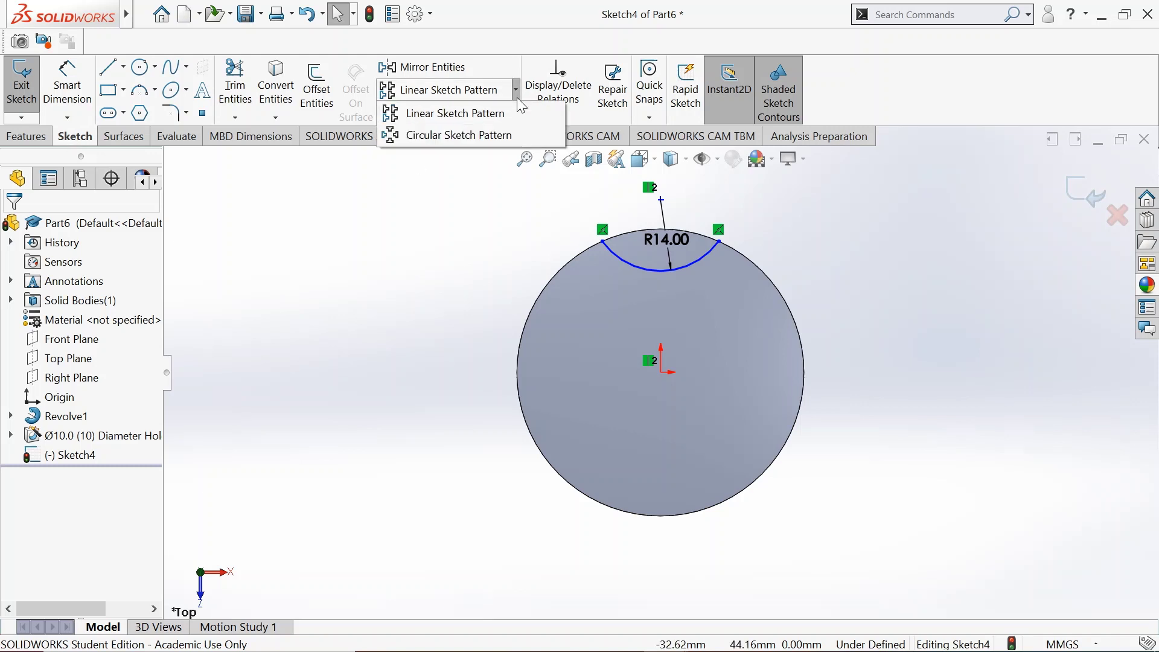
pyautogui.click(502, 137)
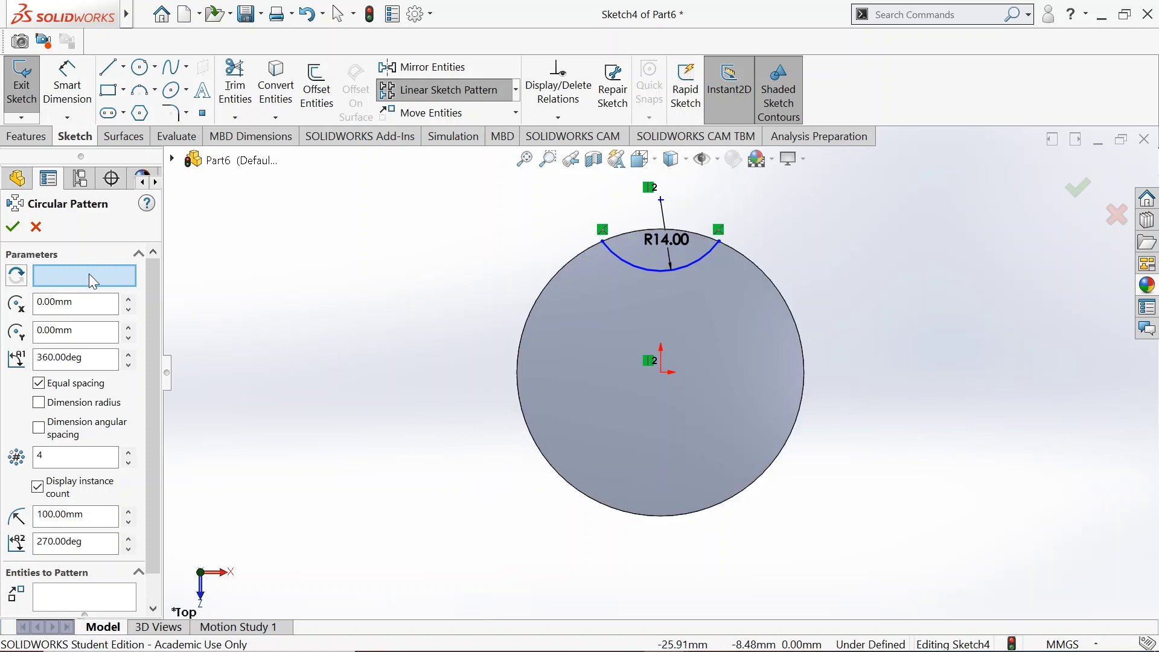
pyautogui.click(529, 311)
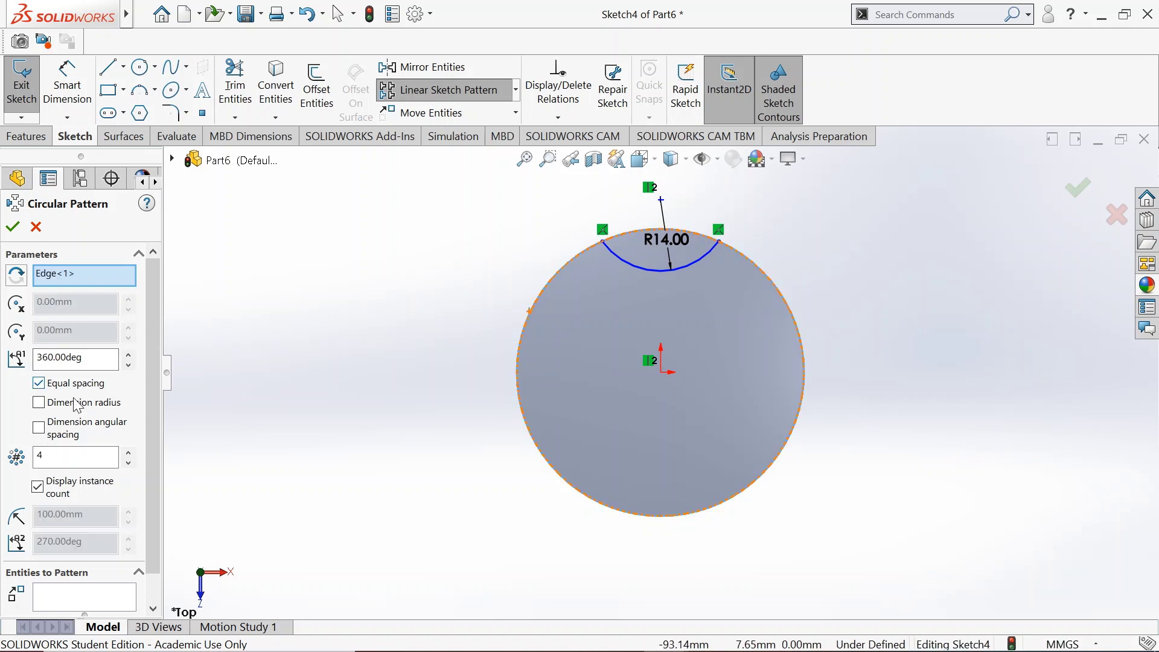
pyautogui.click(129, 453)
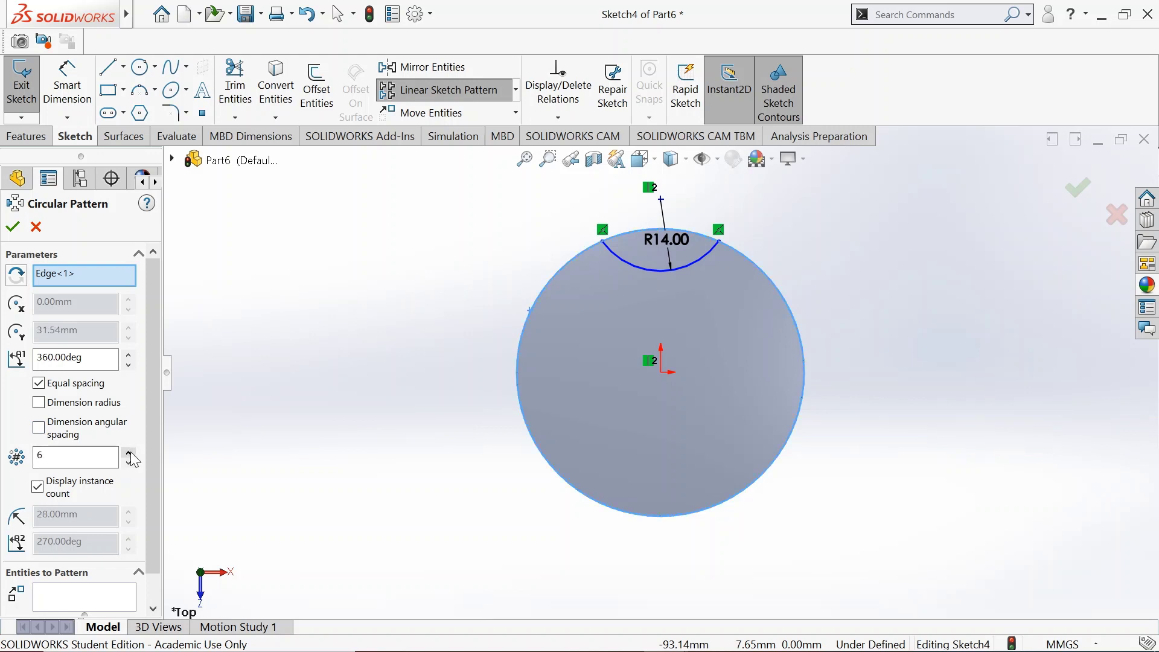
pyautogui.scroll(-1, 133, 453)
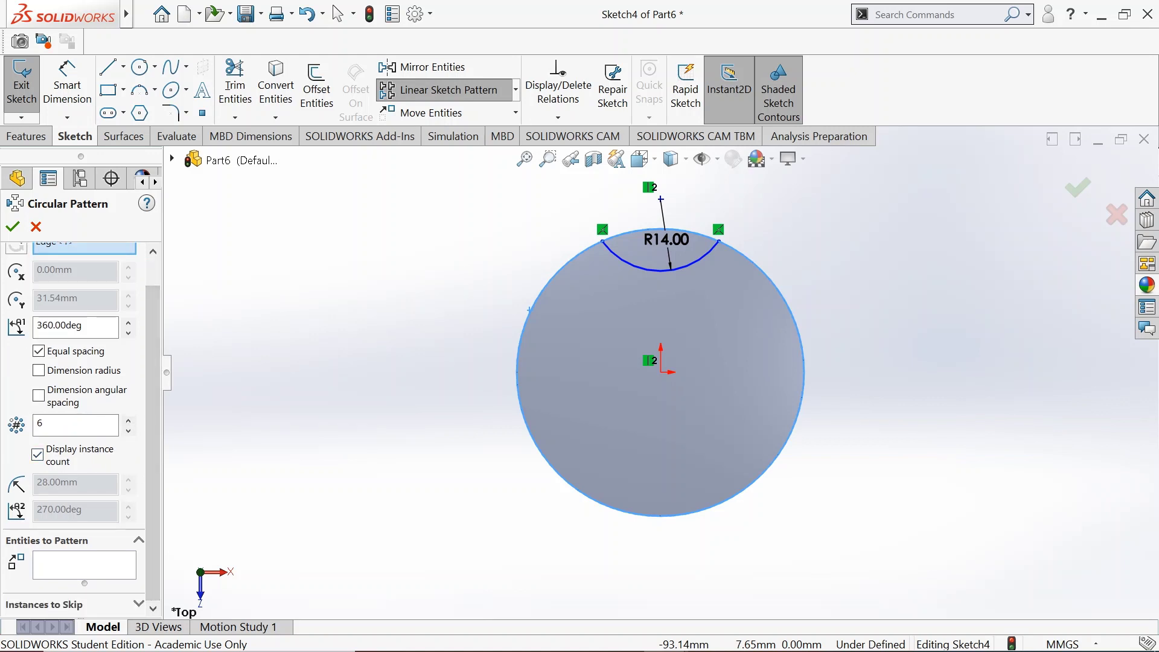
pyautogui.click(77, 569)
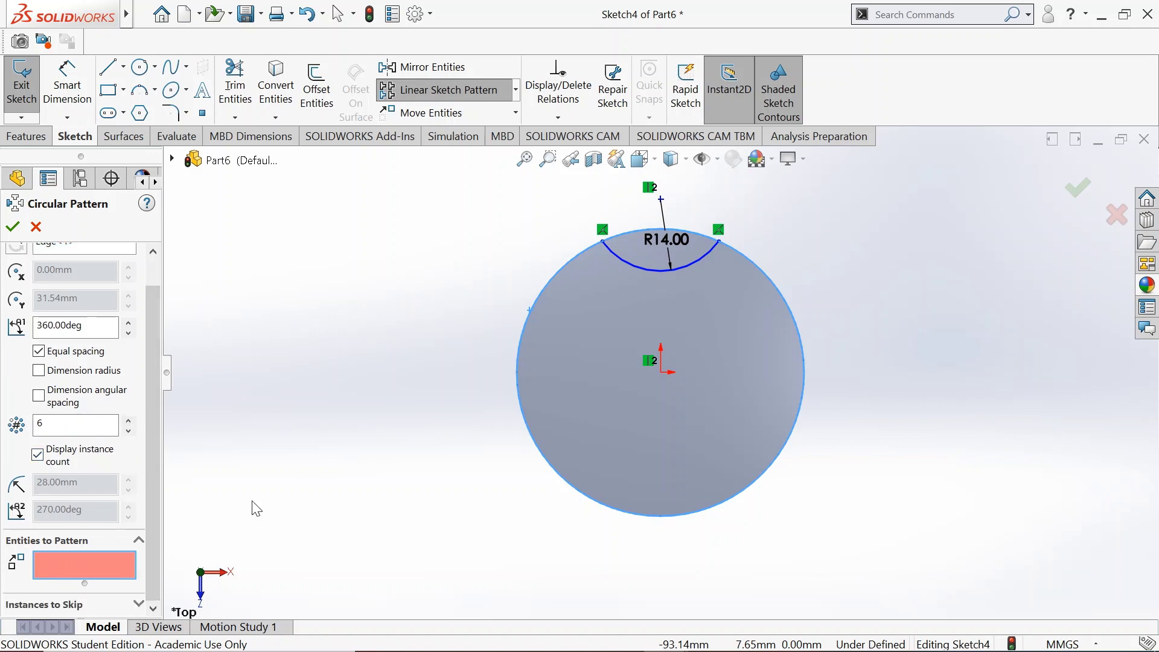
pyautogui.click(634, 264)
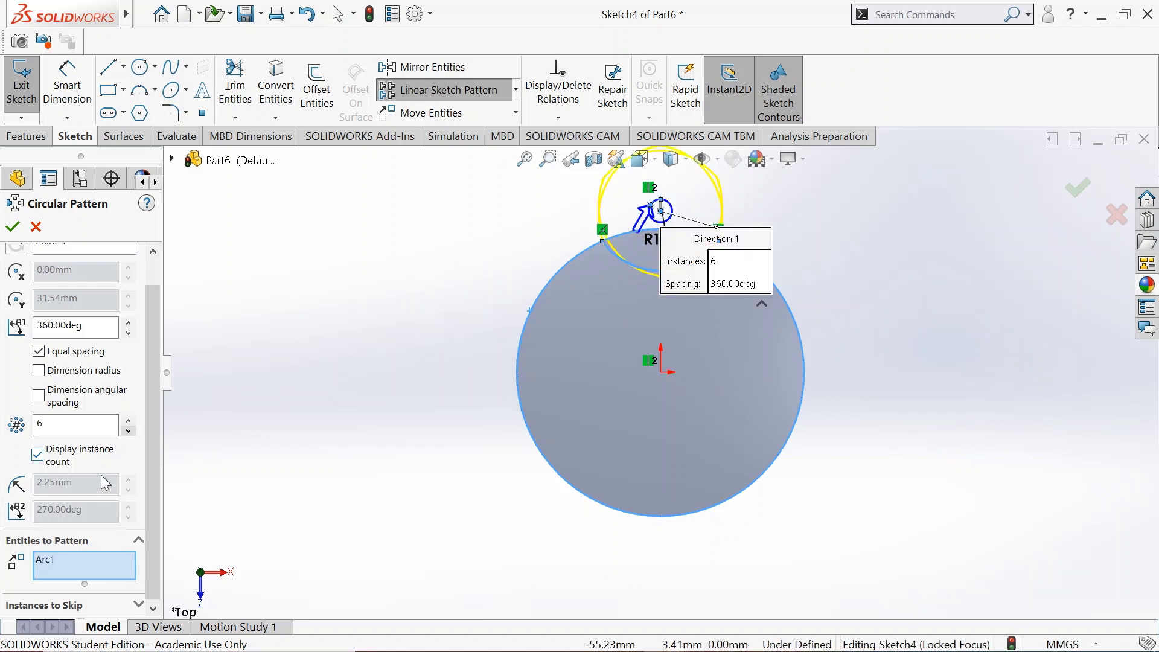
# Replace the pattern's centre reference with the lower circular edge of the knob's head
pyautogui.scroll(1, 626, 300)
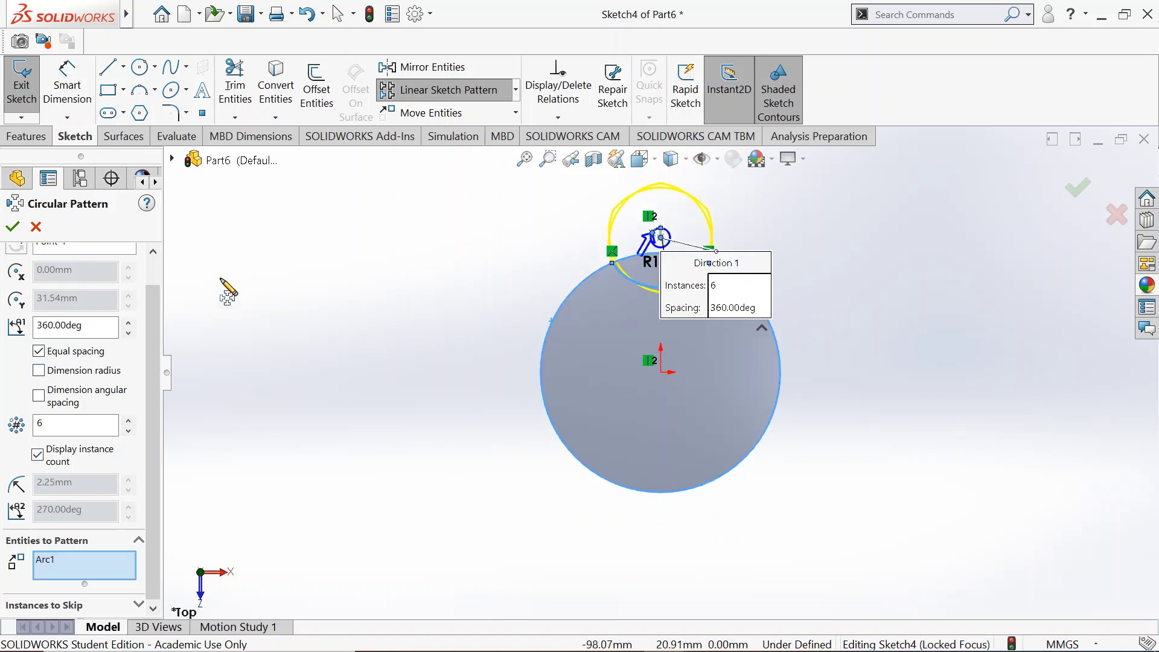
pyautogui.scroll(1, 156, 302)
pyautogui.click(37, 272)
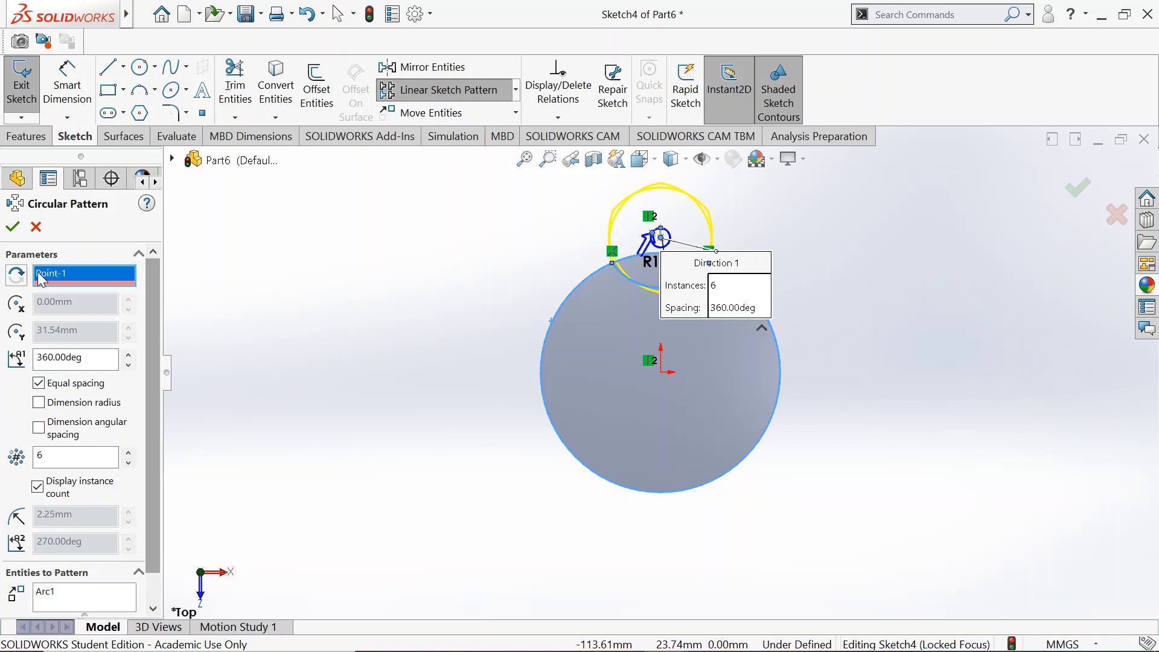
pyautogui.rightClick(41, 273)
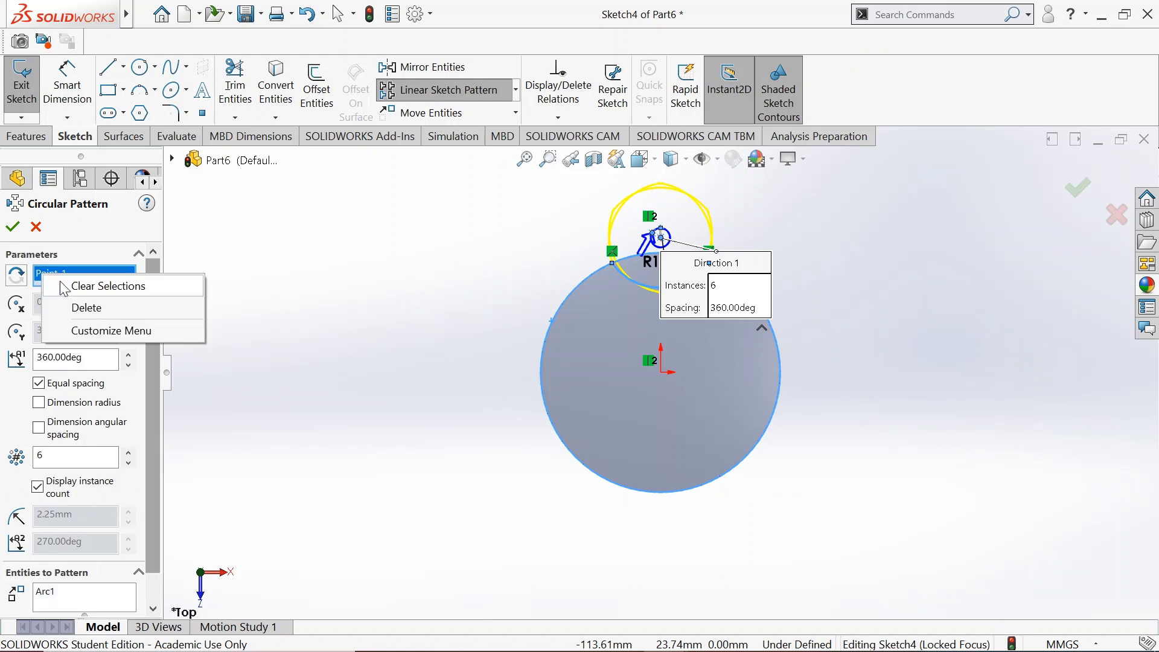
pyautogui.click(76, 309)
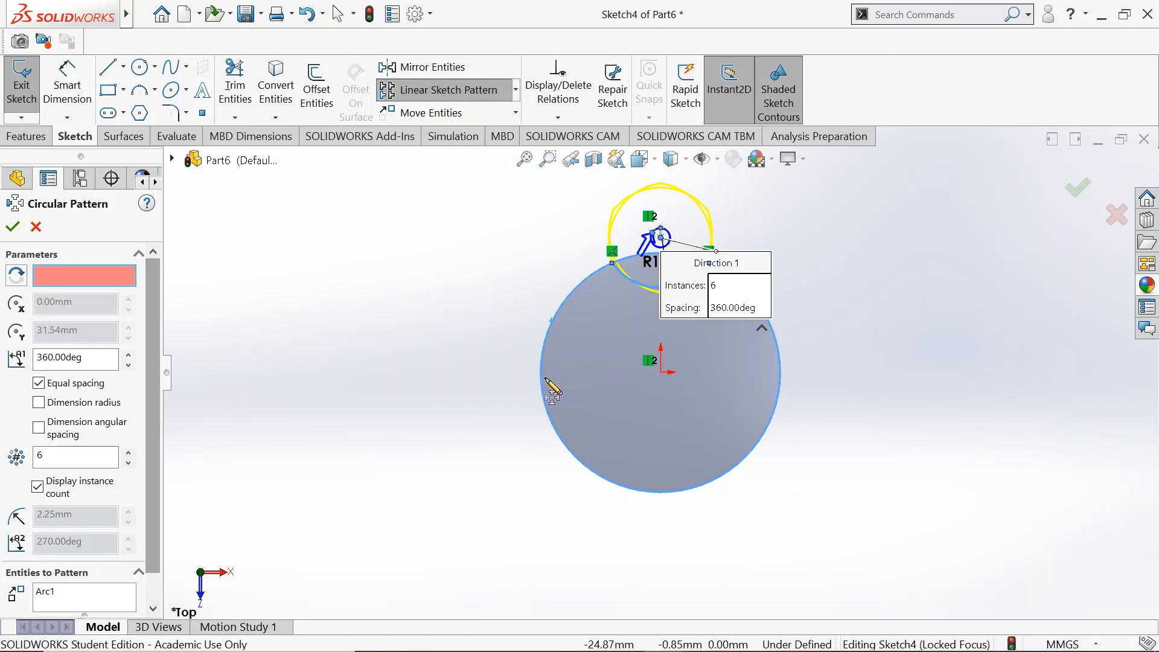
pyautogui.moveTo(530, 494)
pyautogui.mouseDown(button='middle')
pyautogui.moveTo(531, 468)
pyautogui.moveTo(541, 481)
pyautogui.moveTo(644, 489)
pyautogui.mouseUp(button='middle')
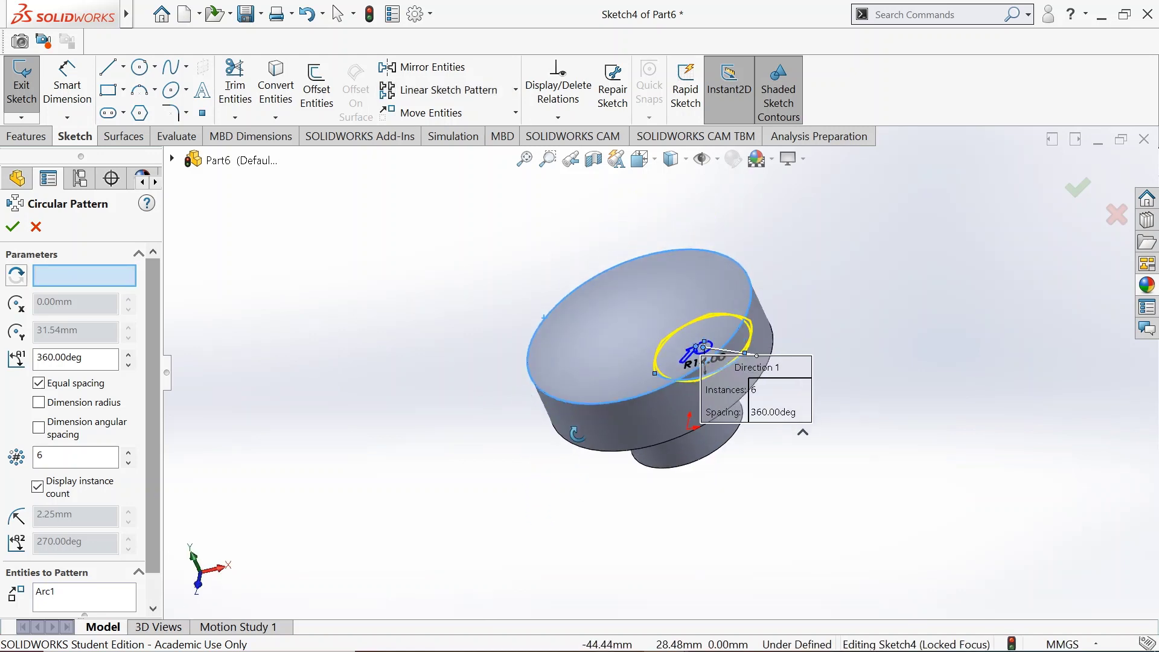
pyautogui.click(627, 458)
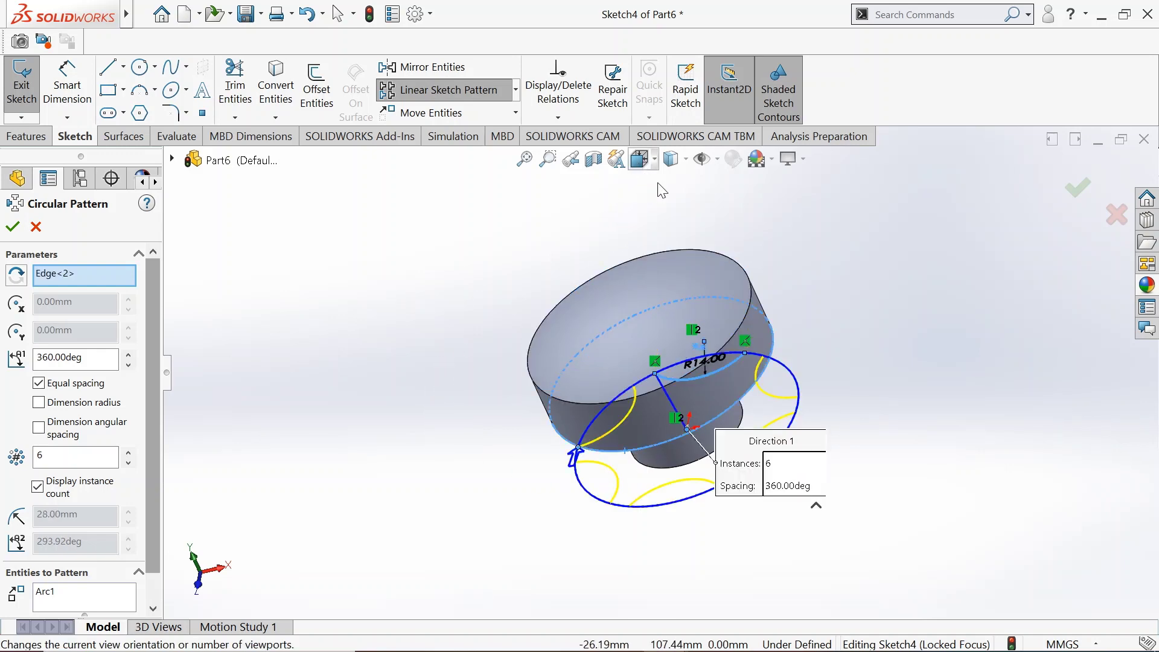
# Check the circular pattern preview in the Top view and accept the pattern
pyautogui.click(640, 159)
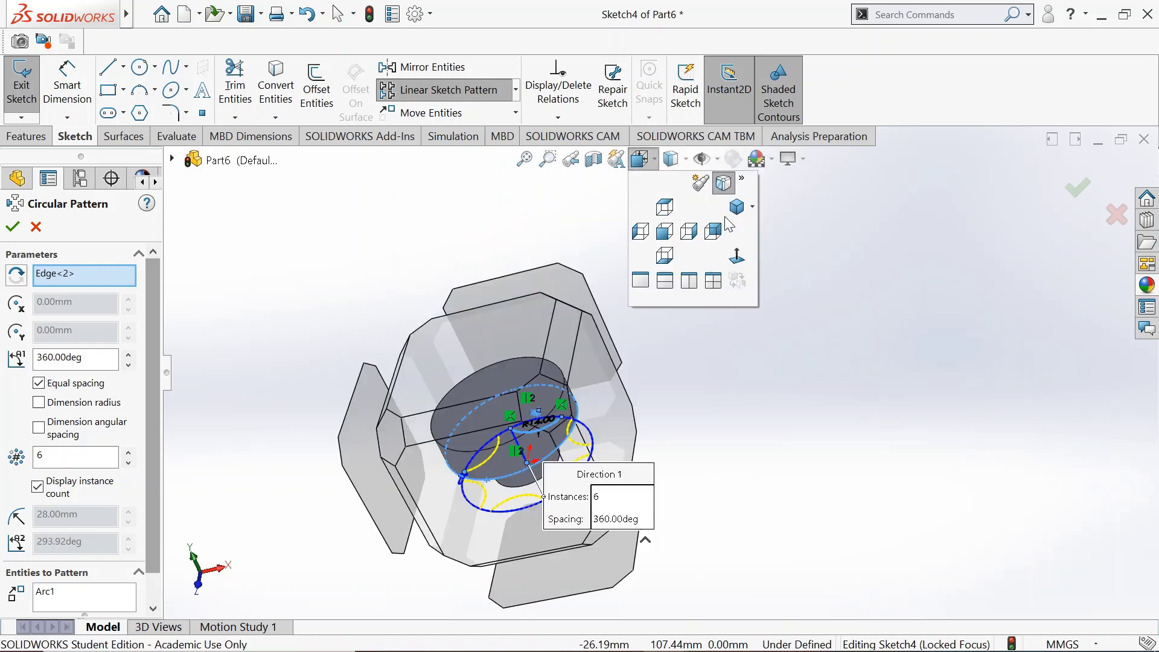
pyautogui.click(736, 256)
pyautogui.click(693, 341)
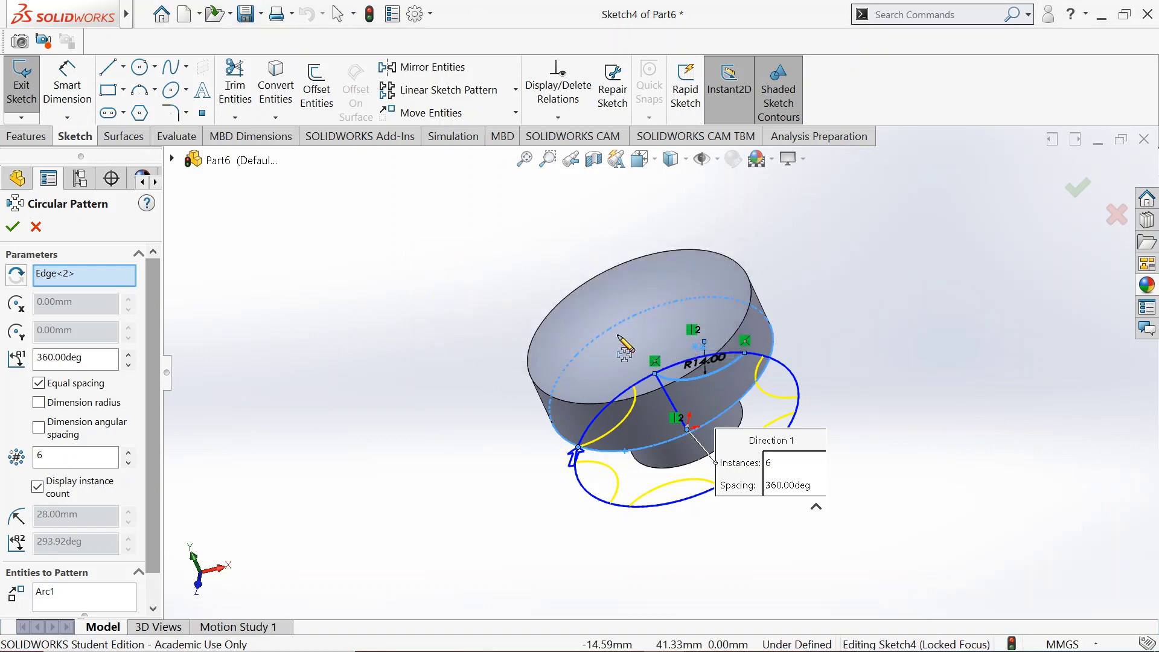
pyautogui.click(639, 159)
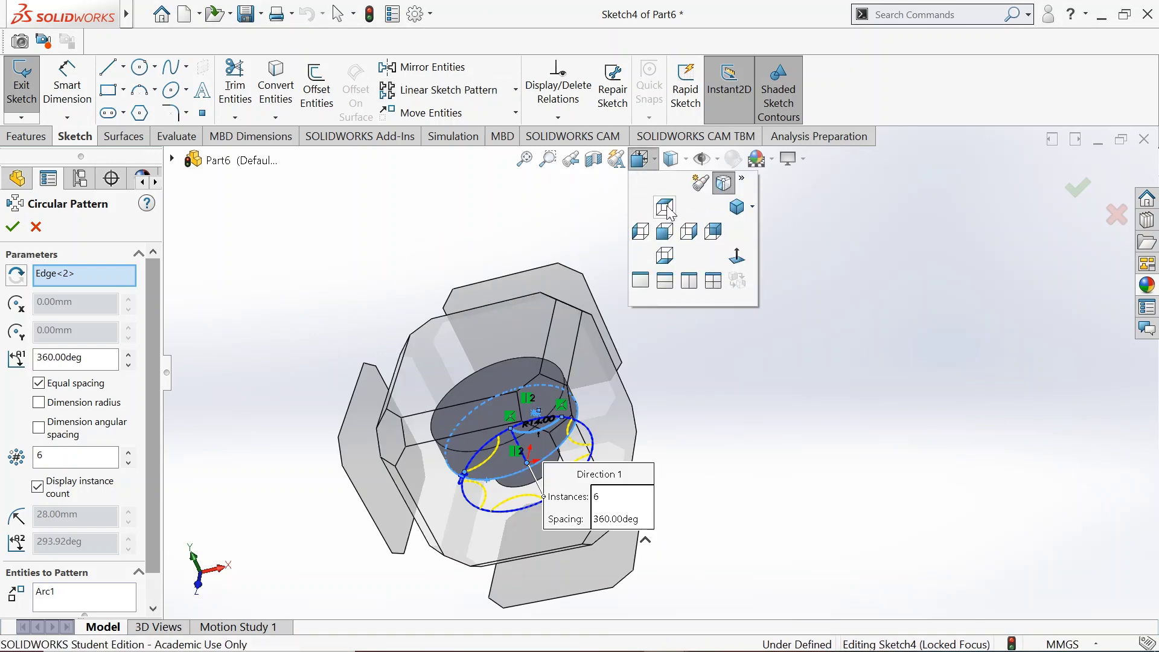
pyautogui.click(667, 208)
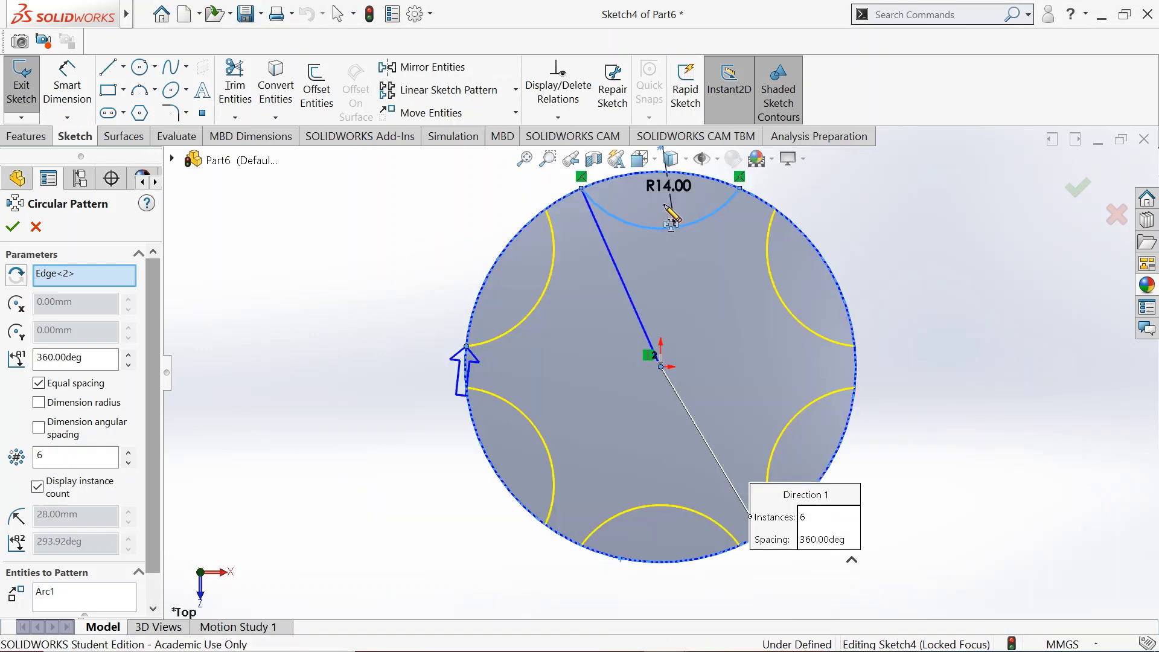
pyautogui.click(12, 226)
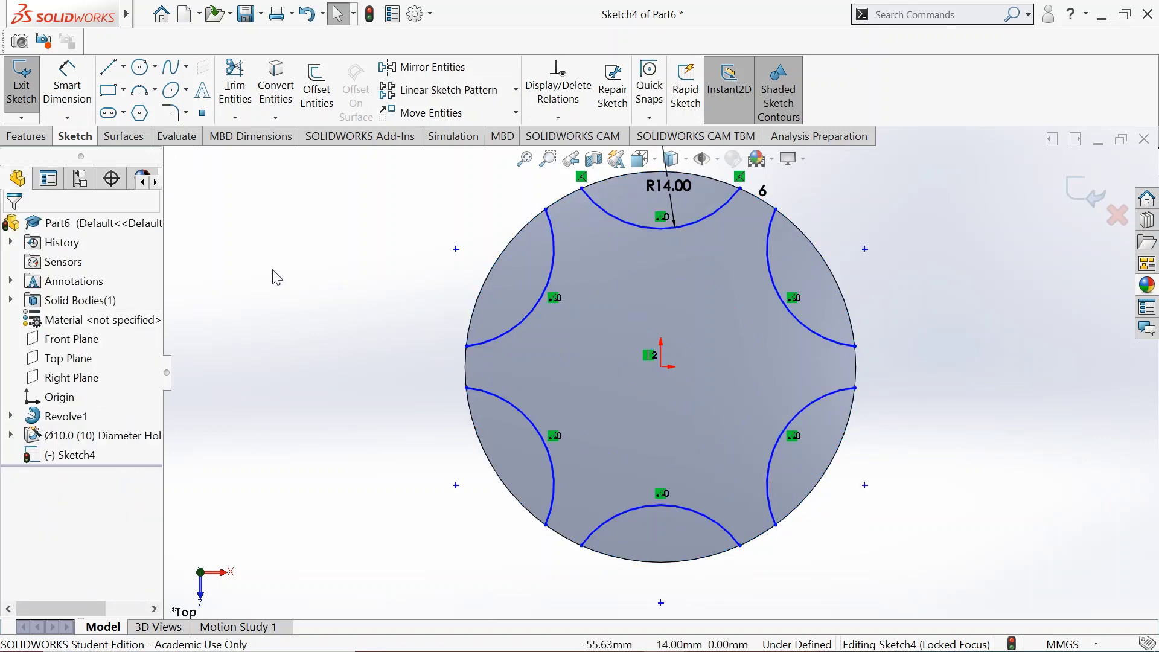
# Dimension the gap between the neighbouring endpoints of the top arc and the upper-left arc as 9 mm
pyautogui.press('z')
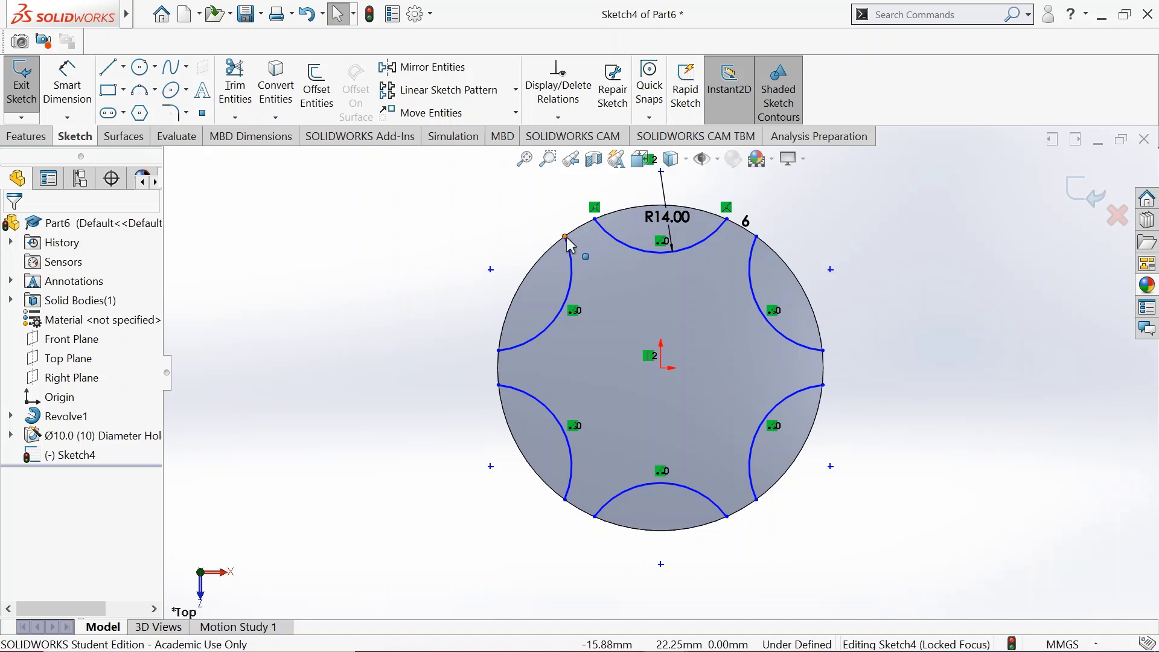
pyautogui.click(595, 218)
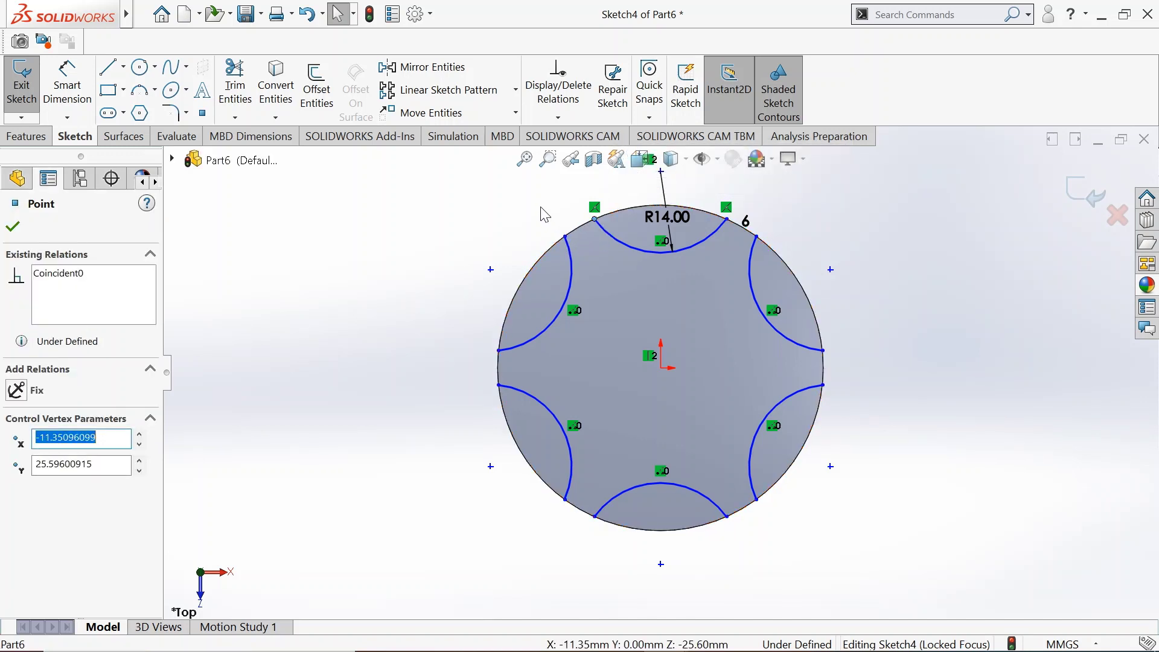
pyautogui.click(87, 87)
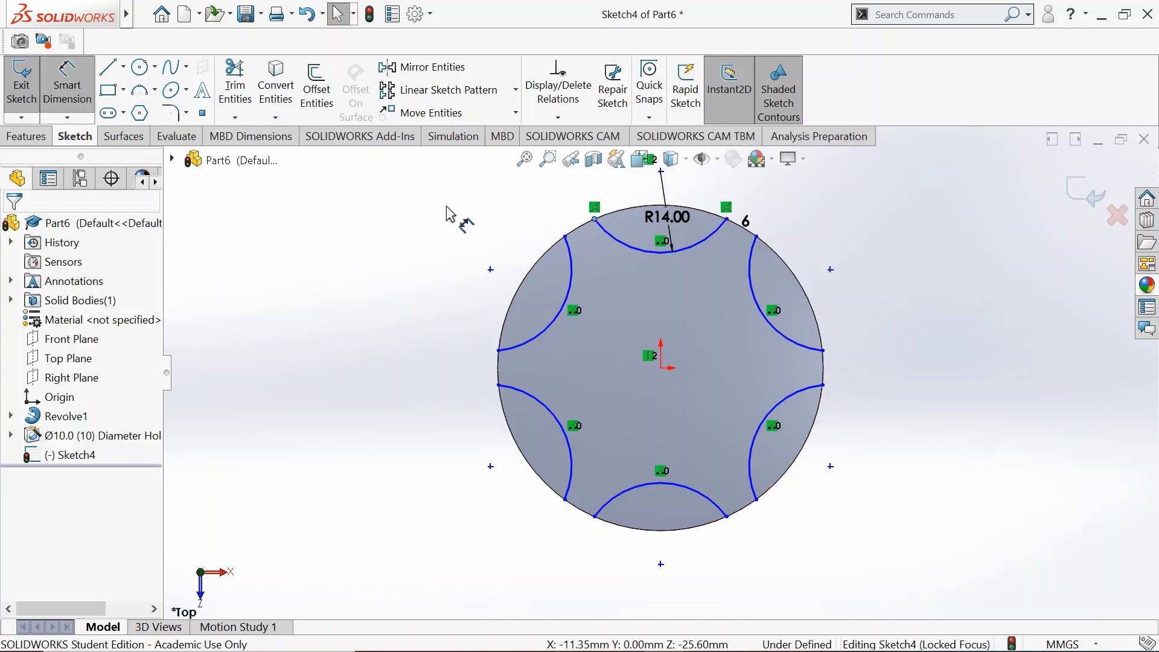
pyautogui.click(566, 237)
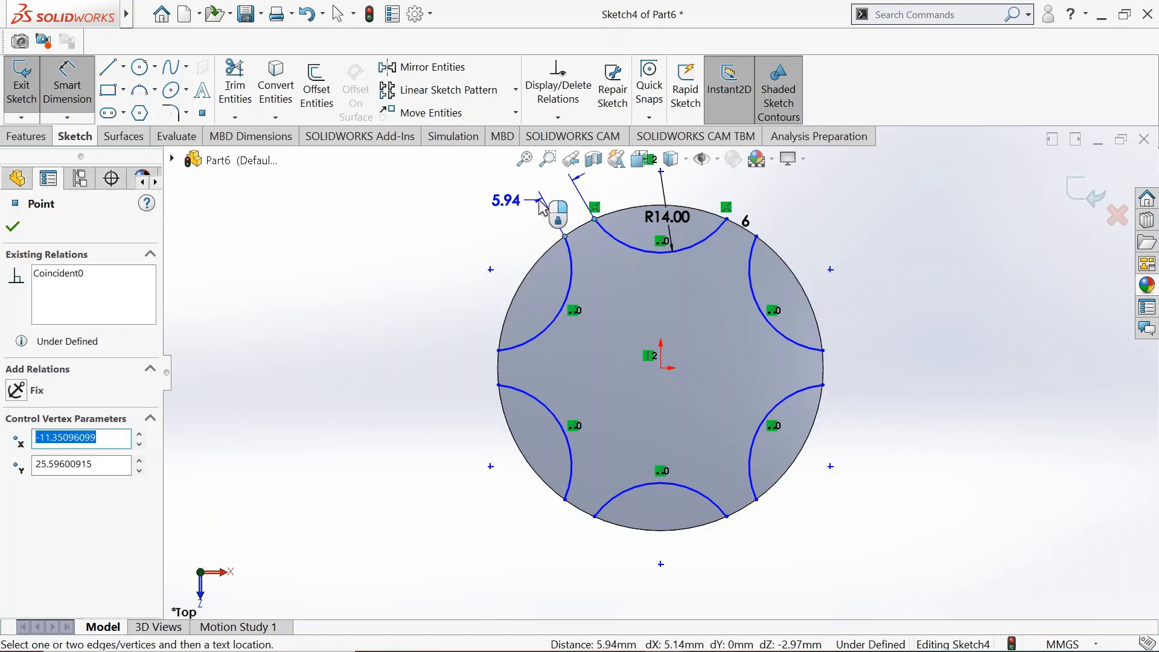
pyautogui.click(542, 207)
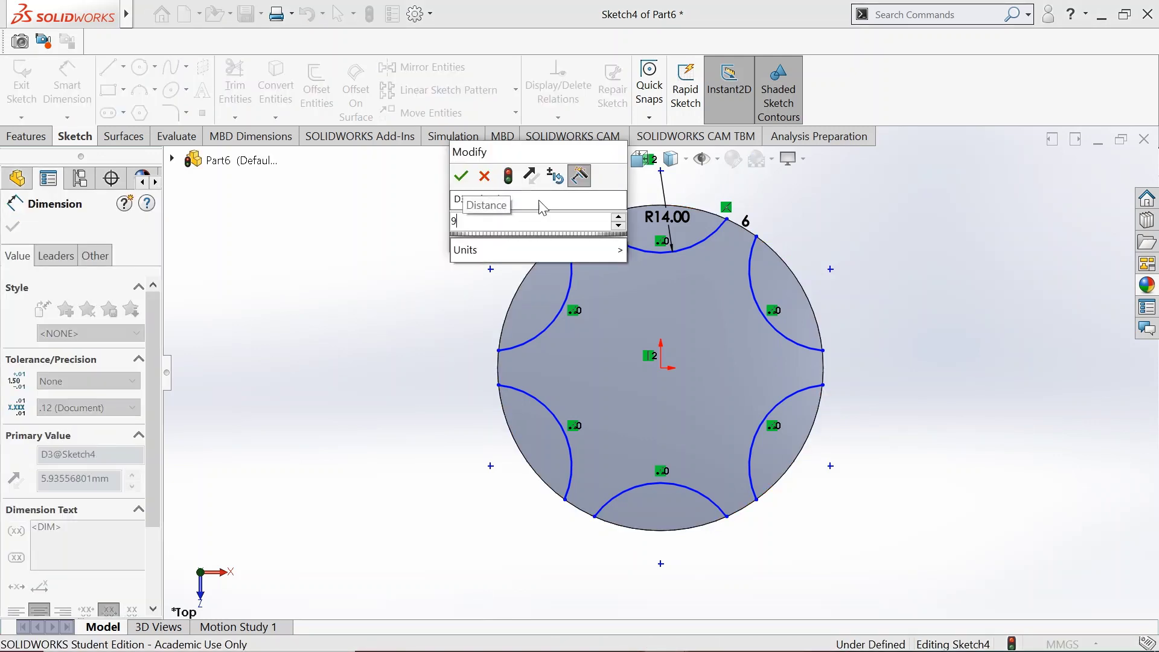
pyautogui.press('Escape')
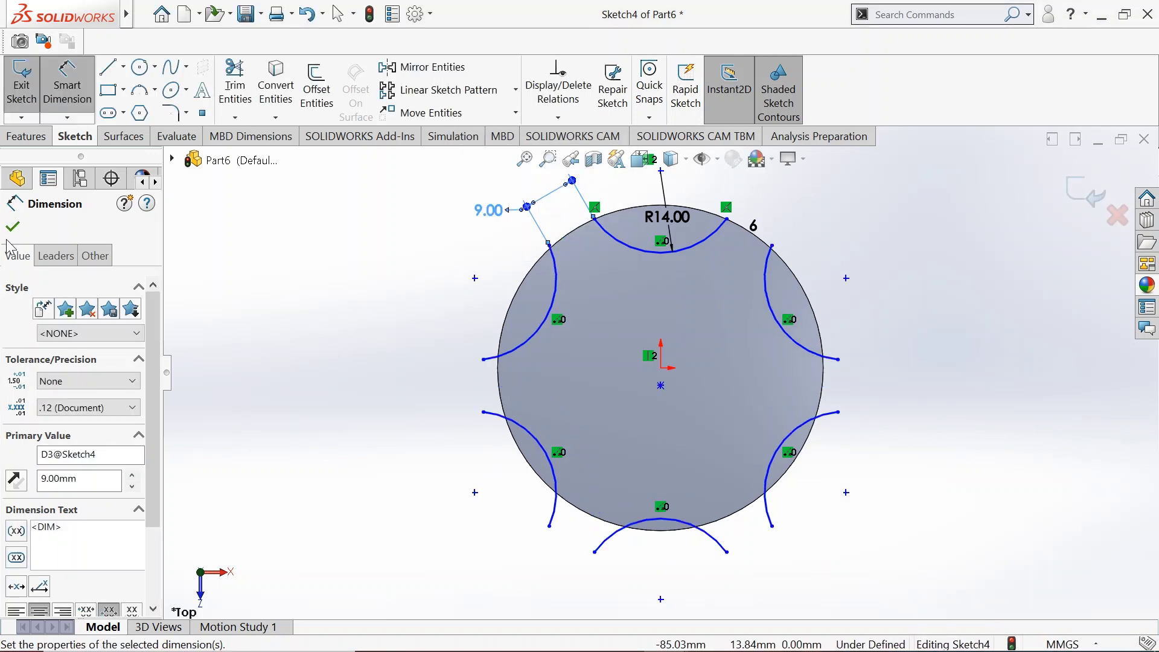
pyautogui.click(12, 227)
pyautogui.press('Escape')
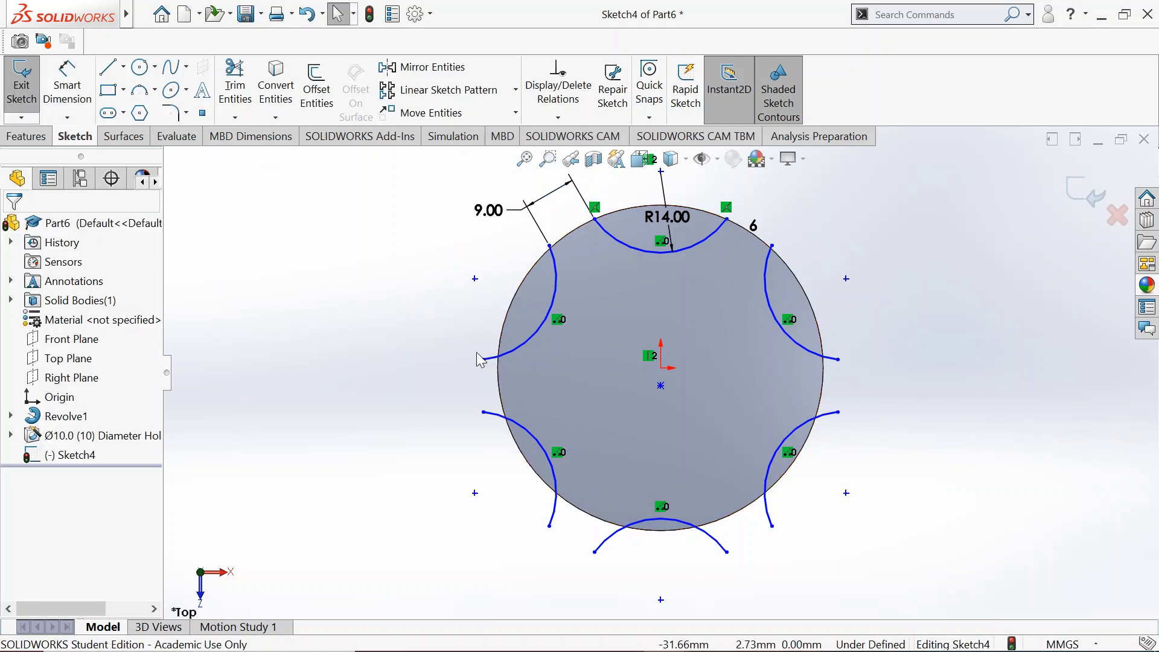
# Attach both endpoints of the upper-left arc to the circular edge of the knob's head
pyautogui.moveTo(483, 361); pyautogui.dragTo(499, 354)
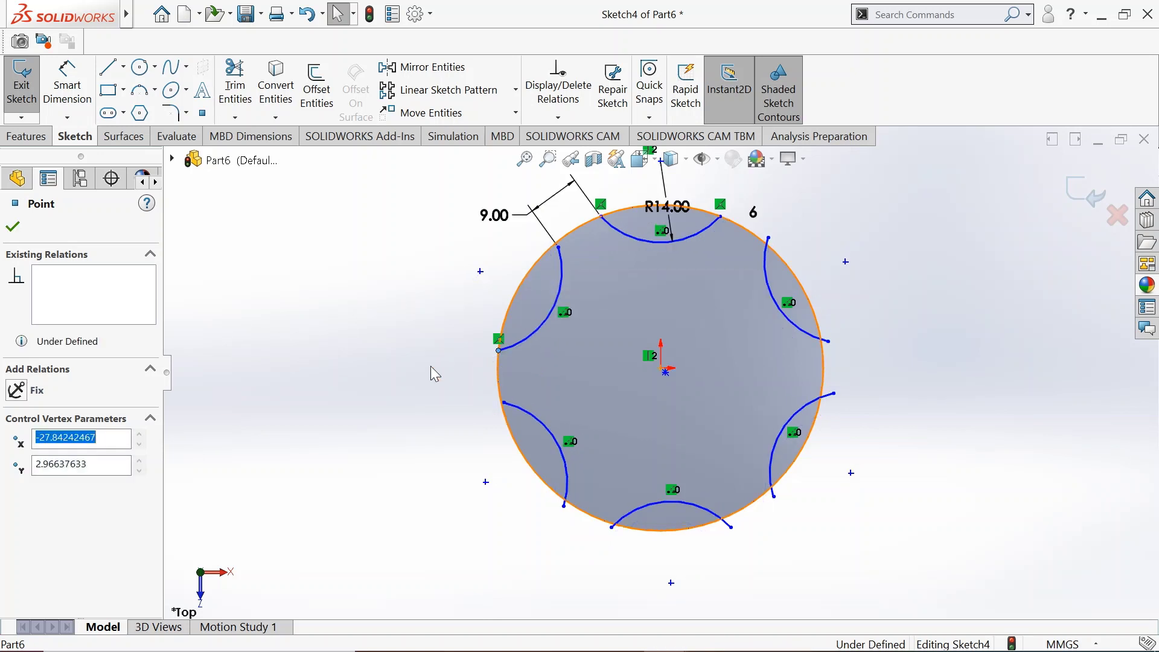
pyautogui.click(365, 413)
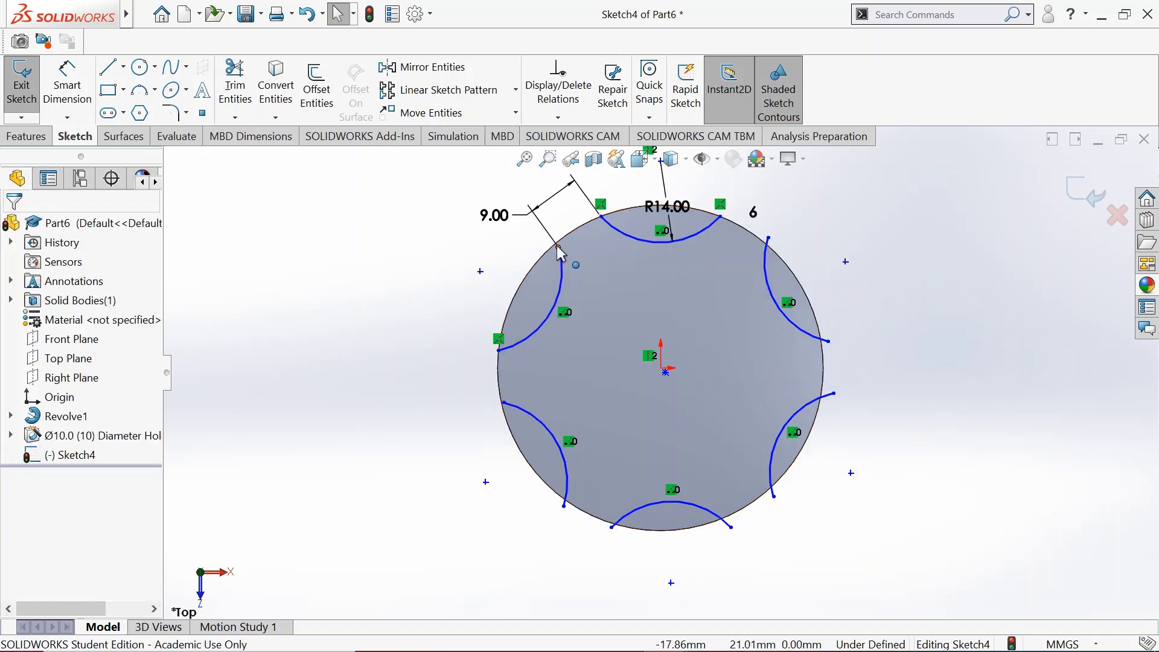
pyautogui.moveTo(557, 245); pyautogui.dragTo(566, 239)
pyautogui.click(222, 379)
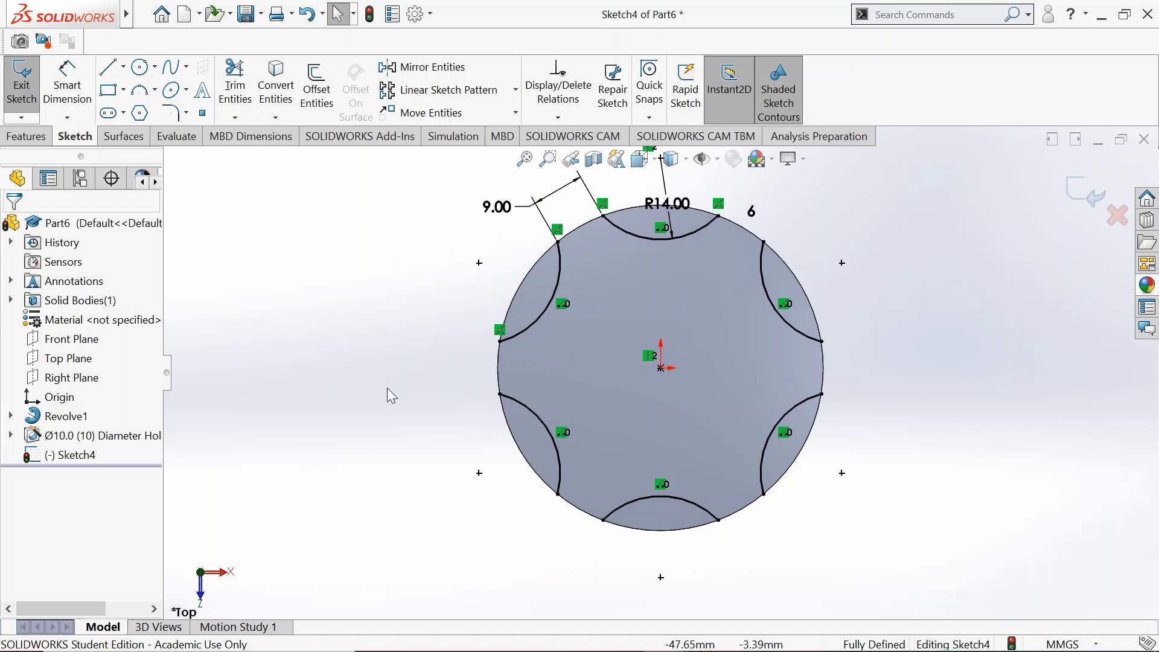
# Convert the outer circular edge of the knob's head into a sketch circle
pyautogui.scroll(3, 458, 379)
pyautogui.scroll(-2, 627, 393)
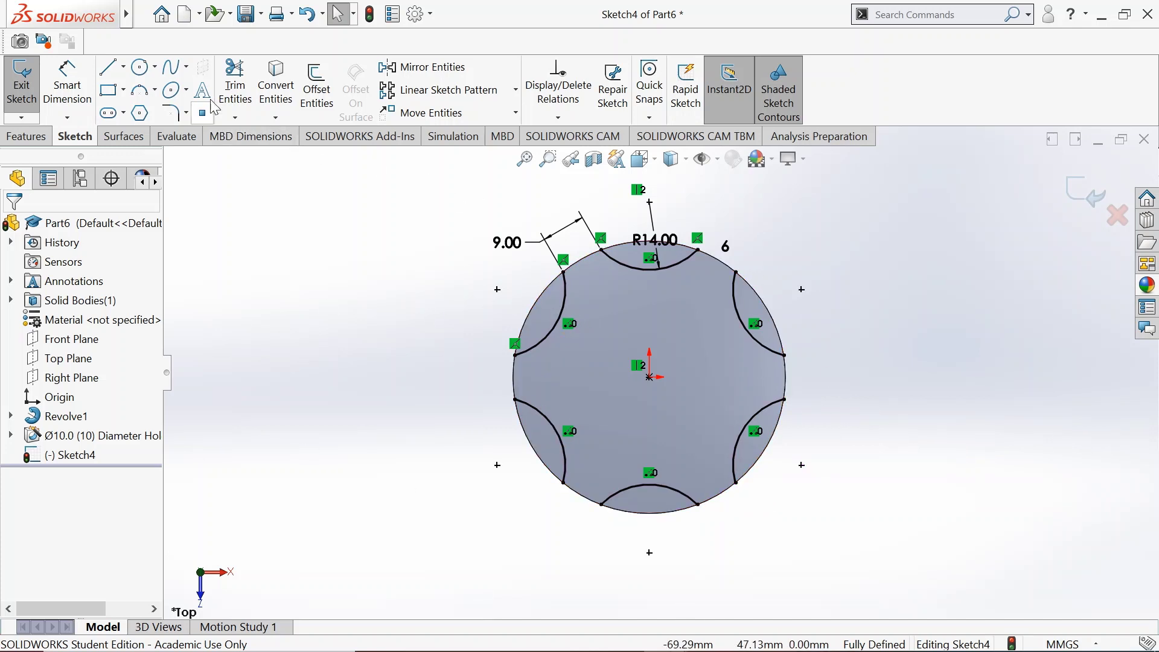
pyautogui.click(271, 82)
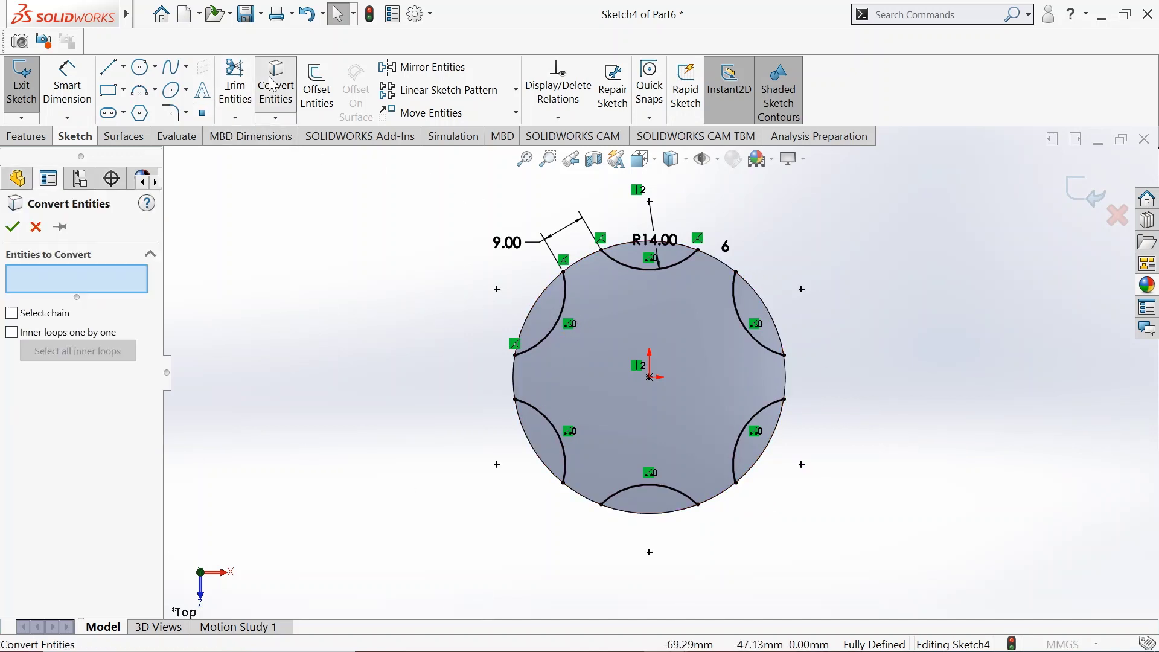
pyautogui.click(514, 380)
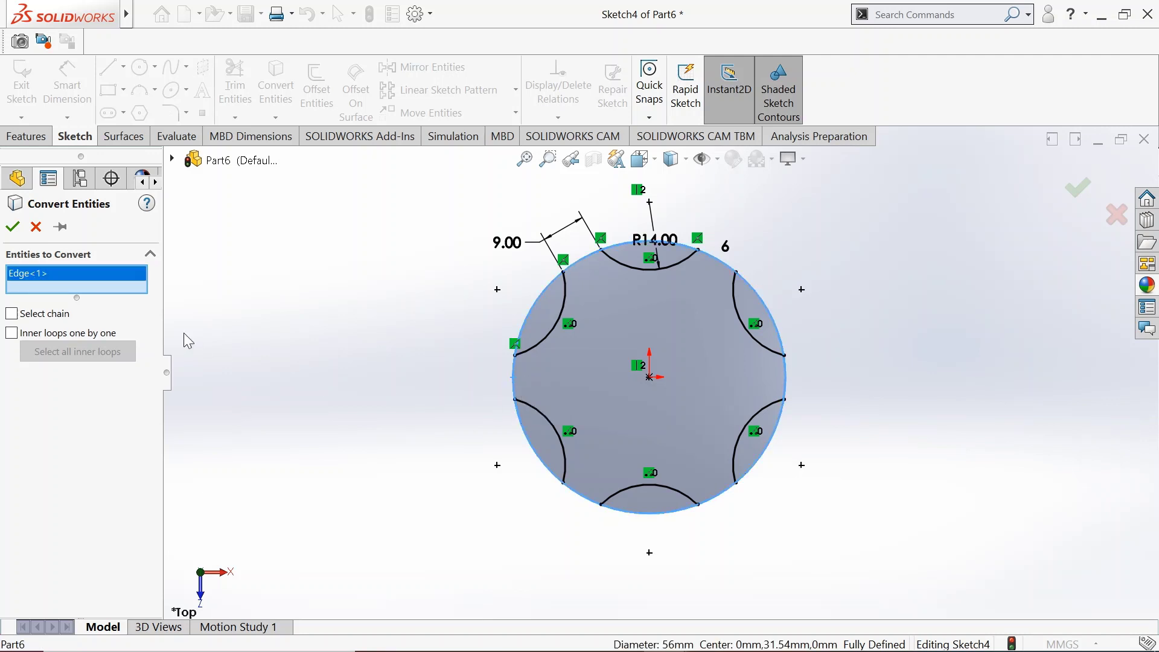
pyautogui.click(13, 228)
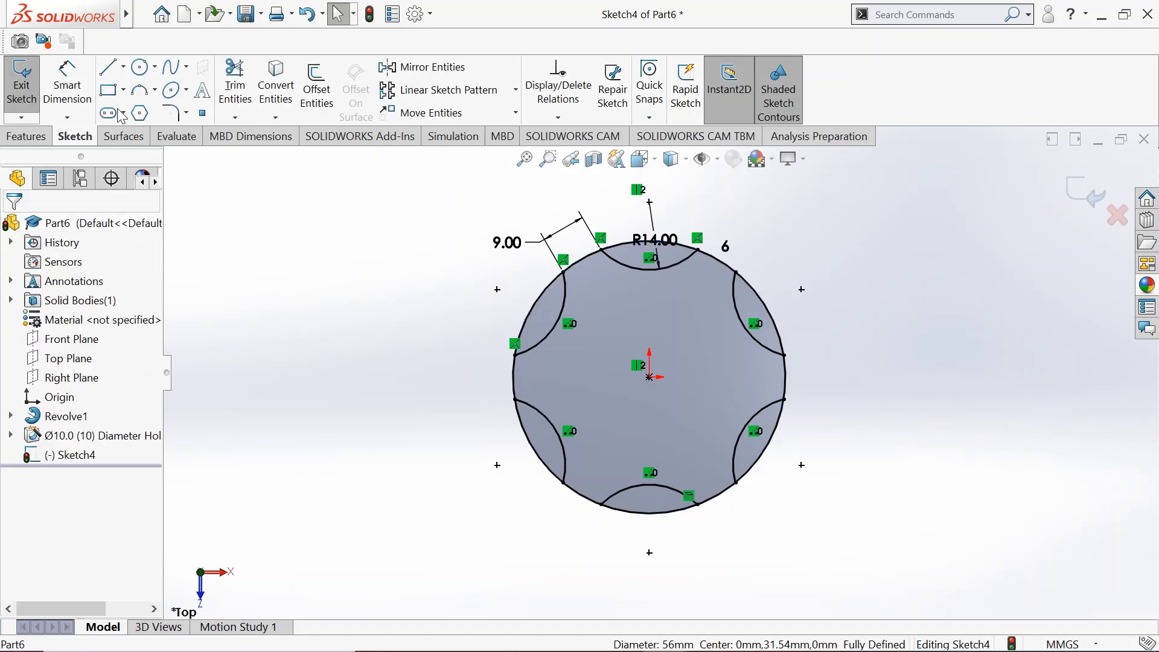
# Trim away the six portions of the converted circle that span the grip arcs, leaving a closed scalloped outline
pyautogui.click(235, 91)
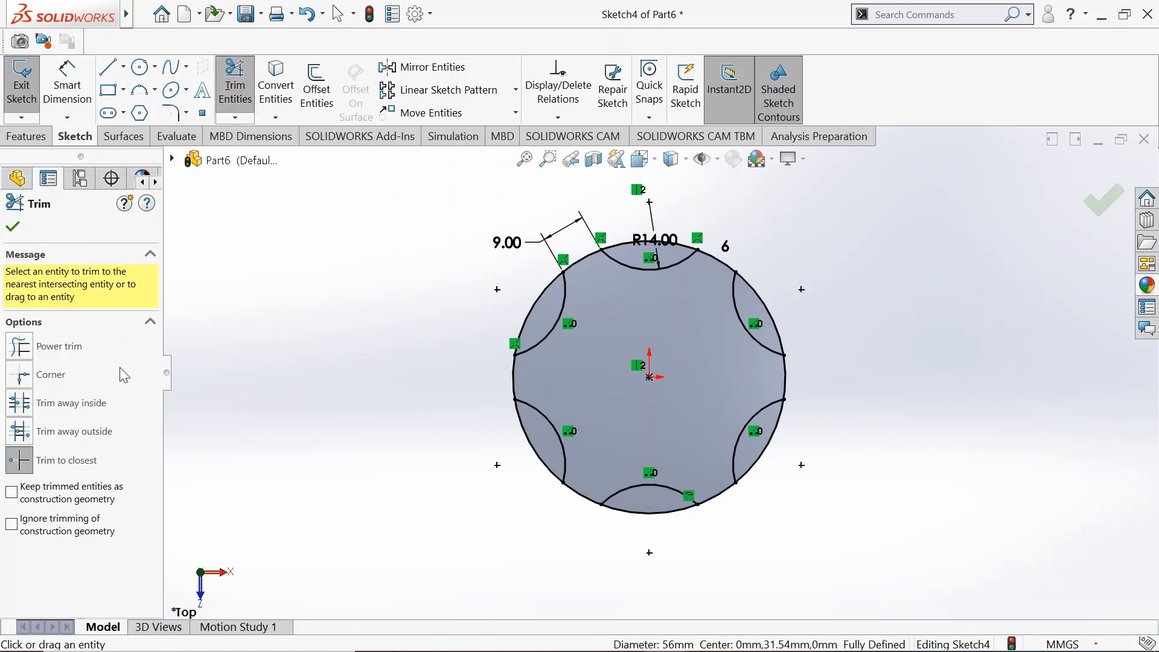
pyautogui.click(536, 298)
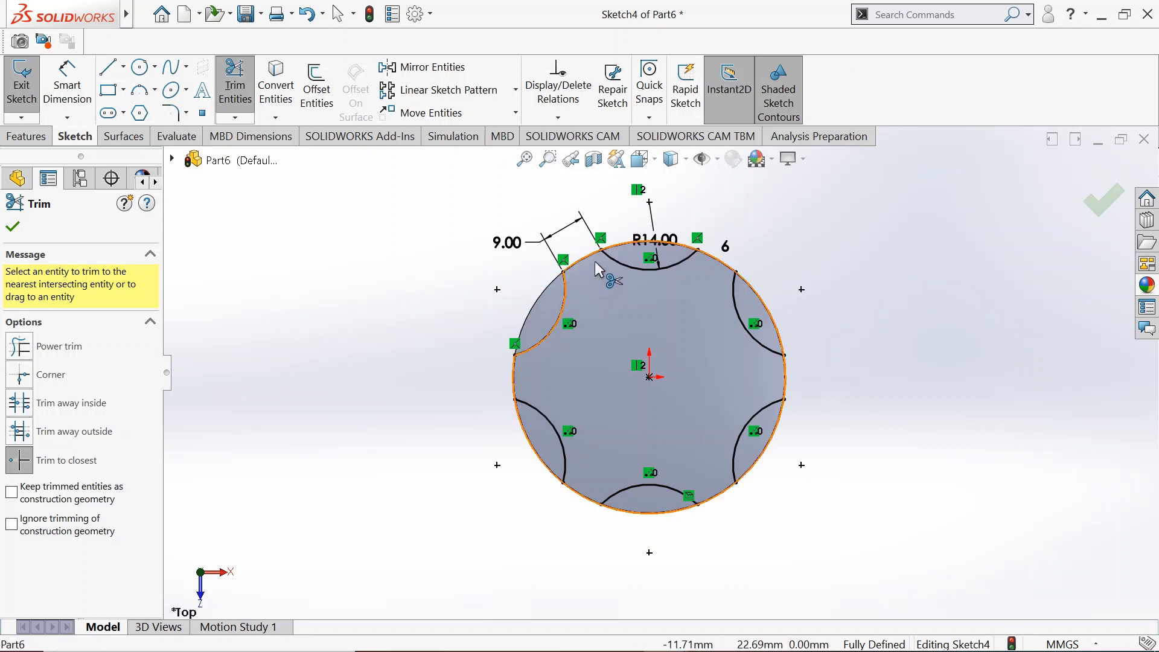
pyautogui.click(628, 253)
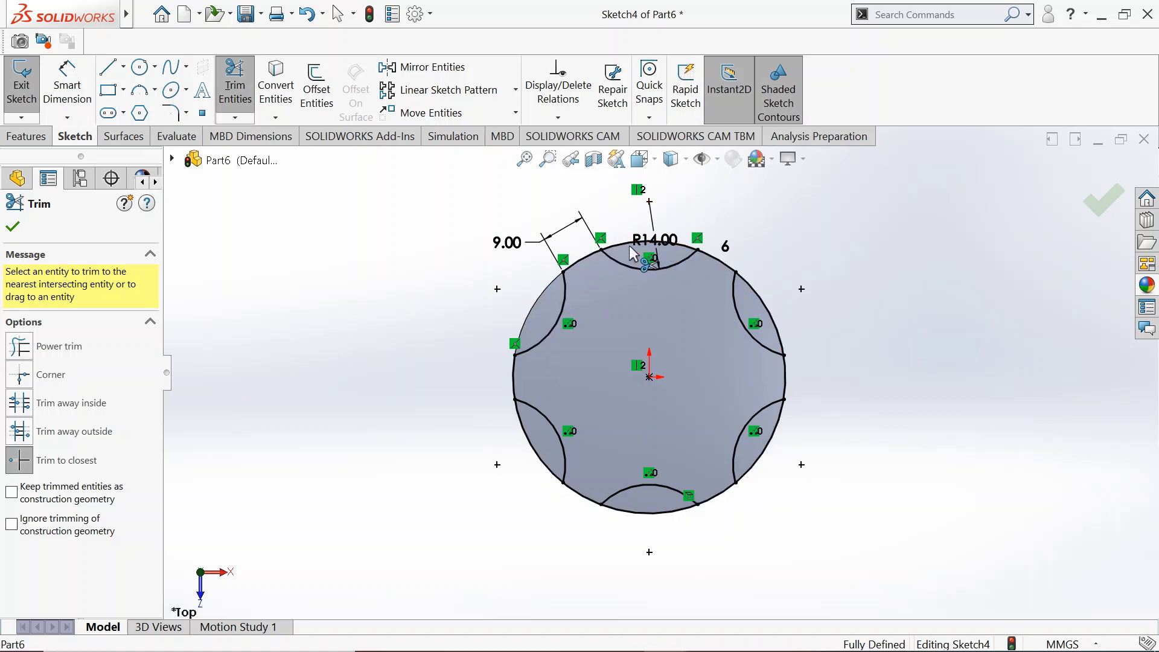
pyautogui.click(758, 298)
pyautogui.click(777, 416)
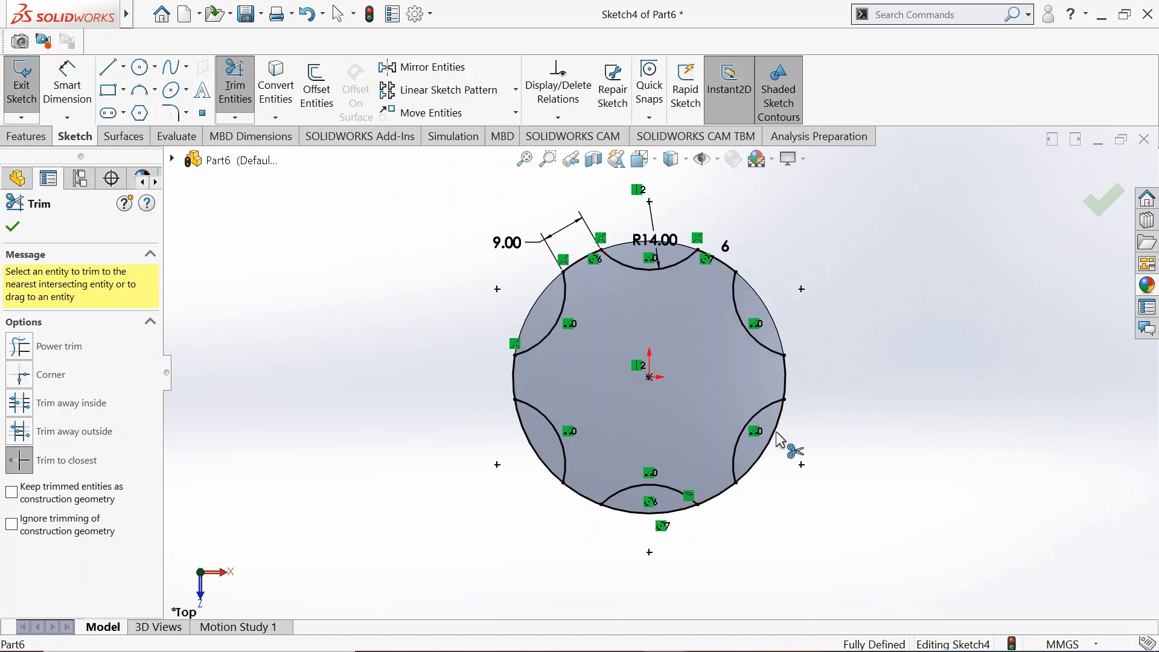
pyautogui.click(655, 516)
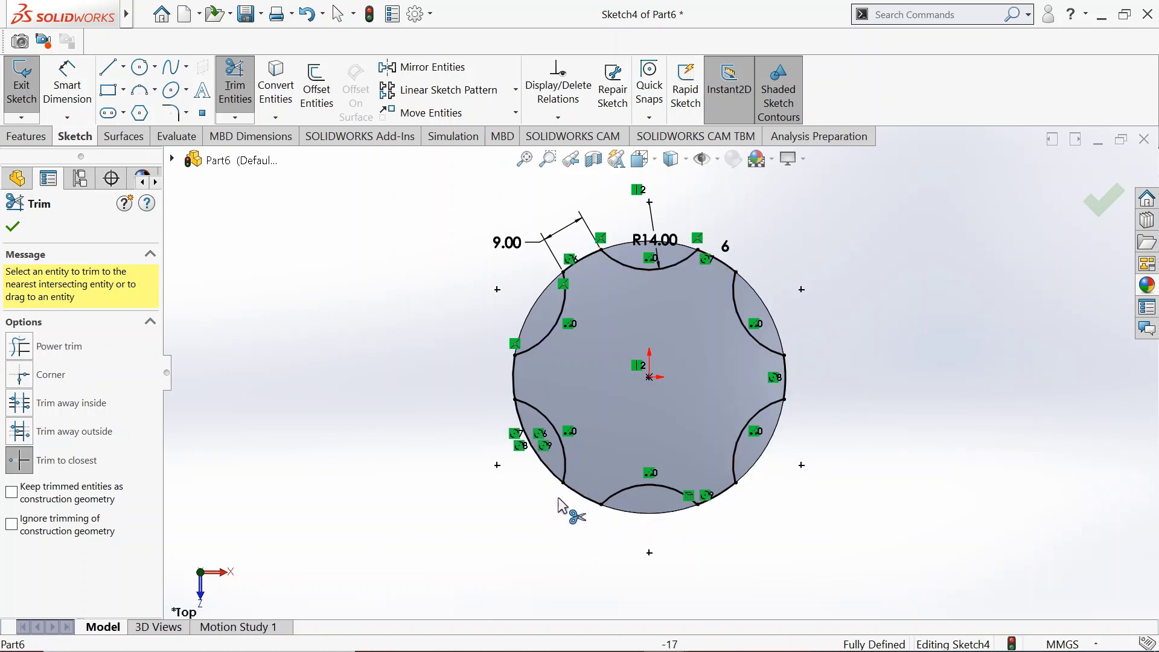
pyautogui.click(547, 470)
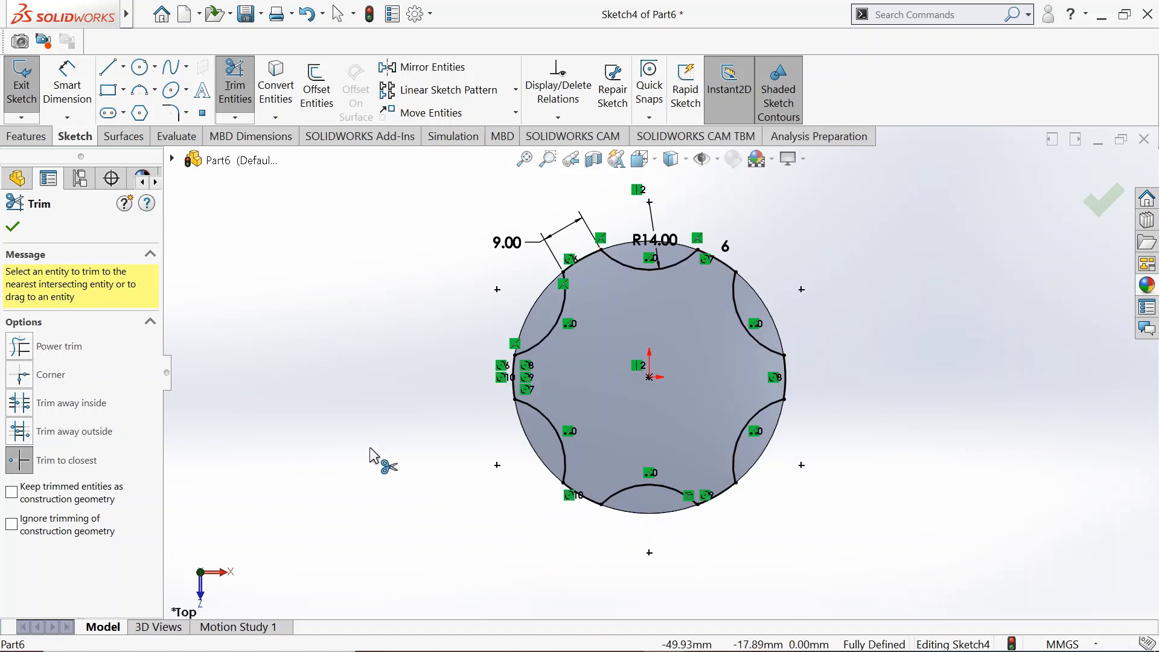
pyautogui.click(642, 159)
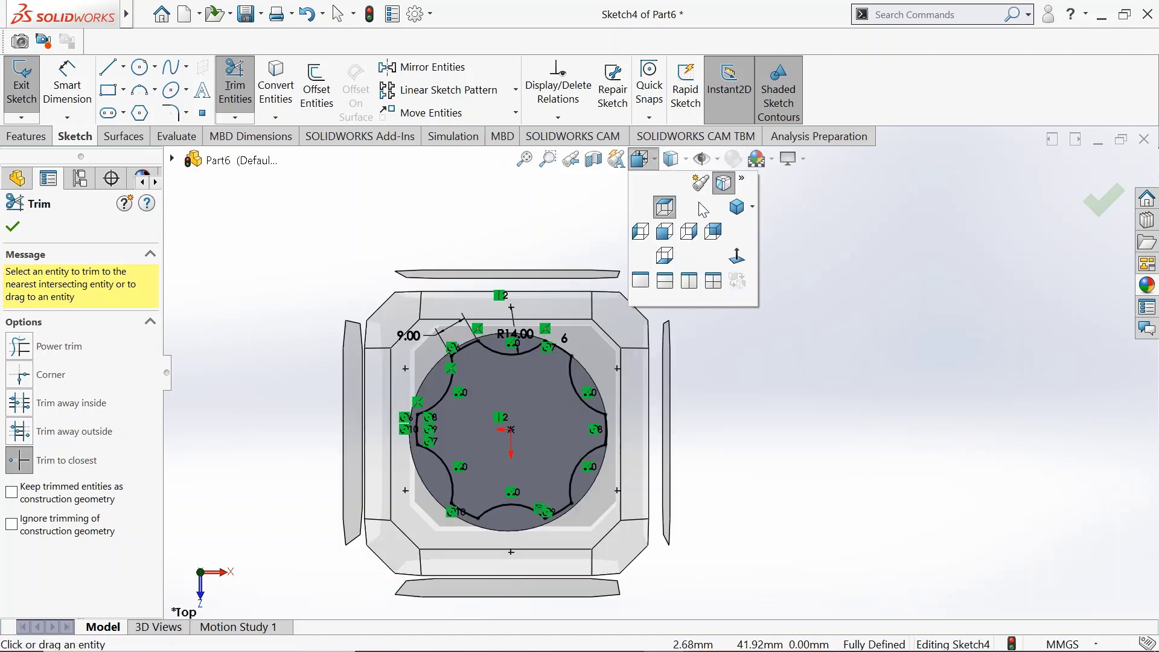
pyautogui.click(737, 207)
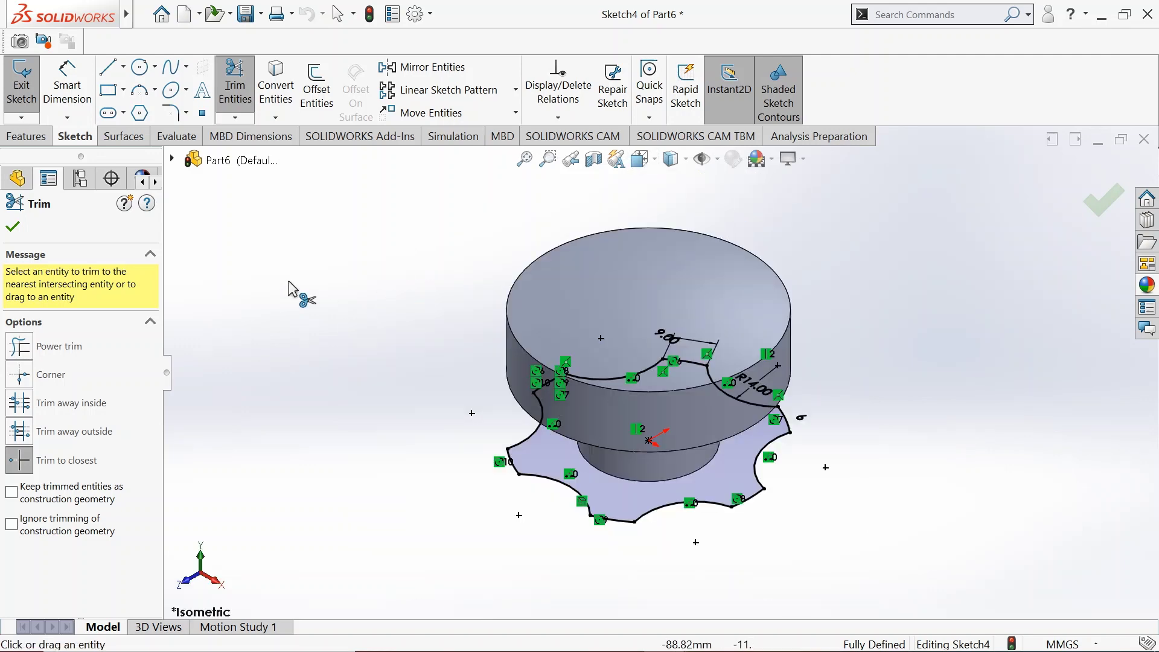
pyautogui.click(12, 226)
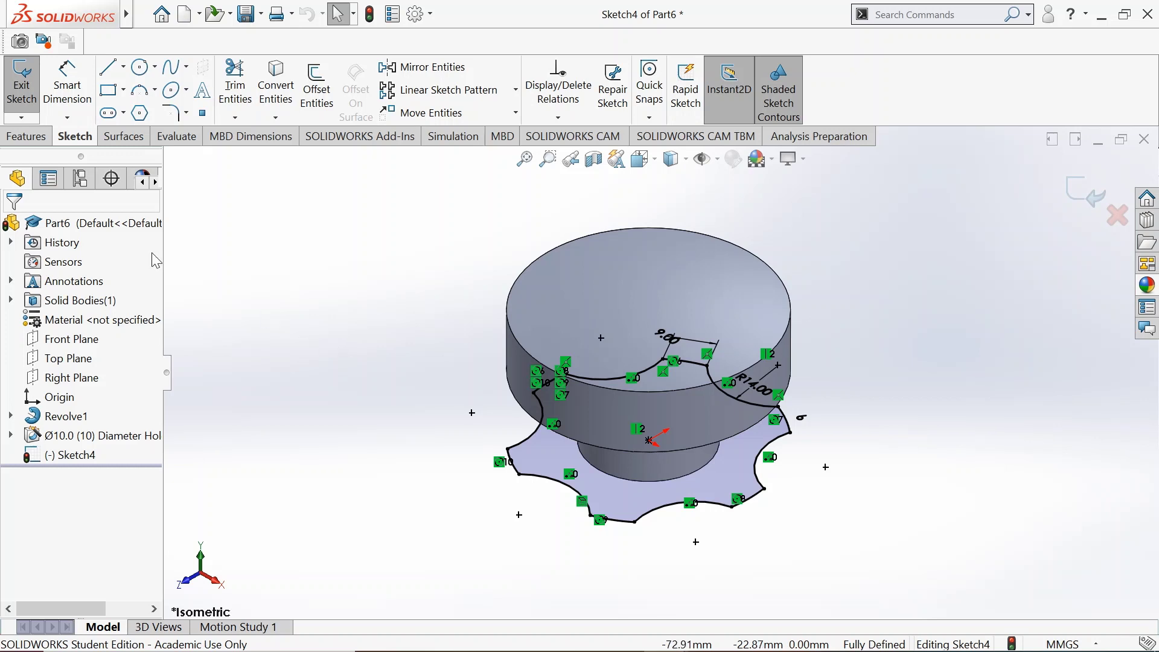
# Start an extruded cut from the scalloped outline and flip the side to cut so material outside the profile is removed
pyautogui.click(38, 136)
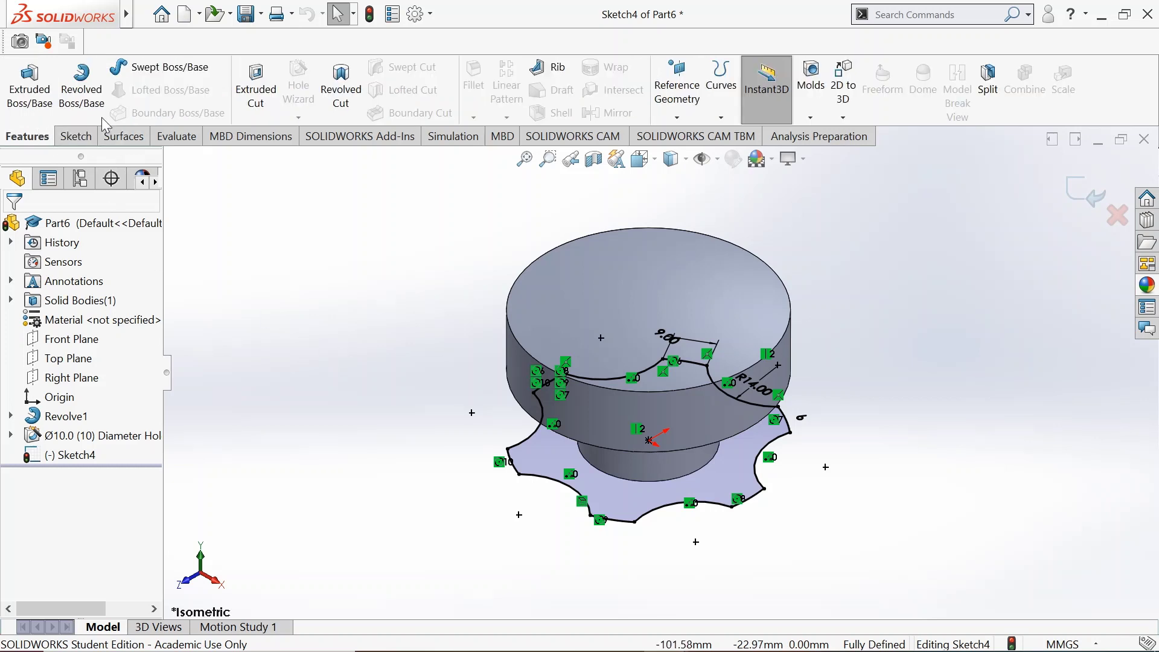
pyautogui.click(266, 104)
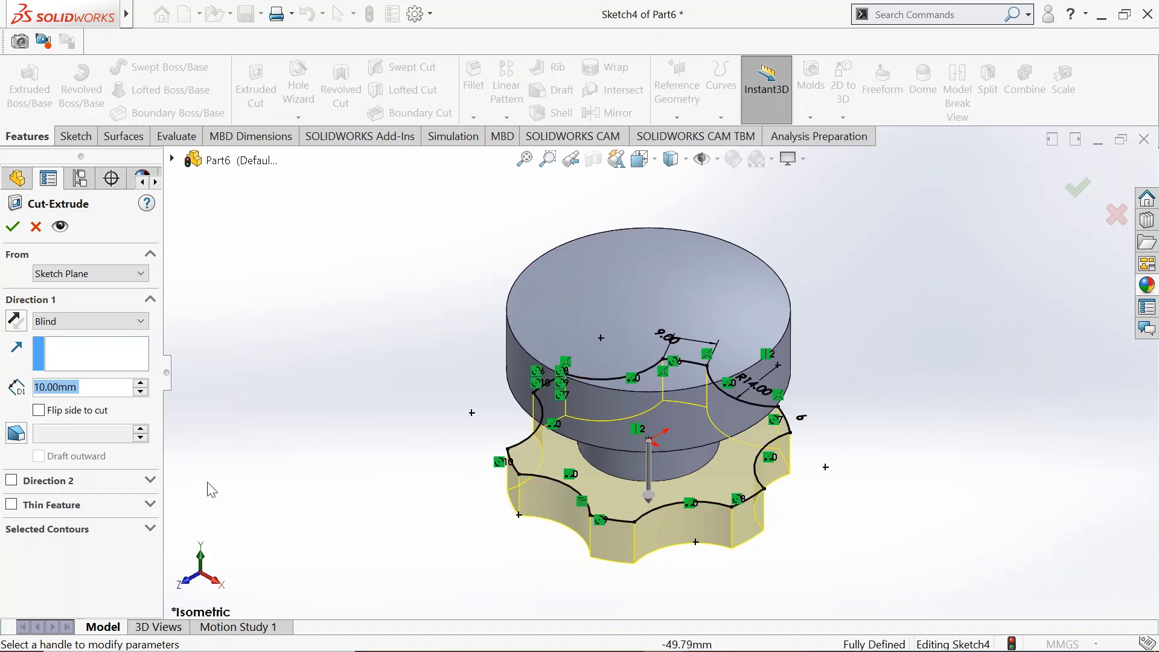
pyautogui.click(39, 411)
pyautogui.click(39, 411)
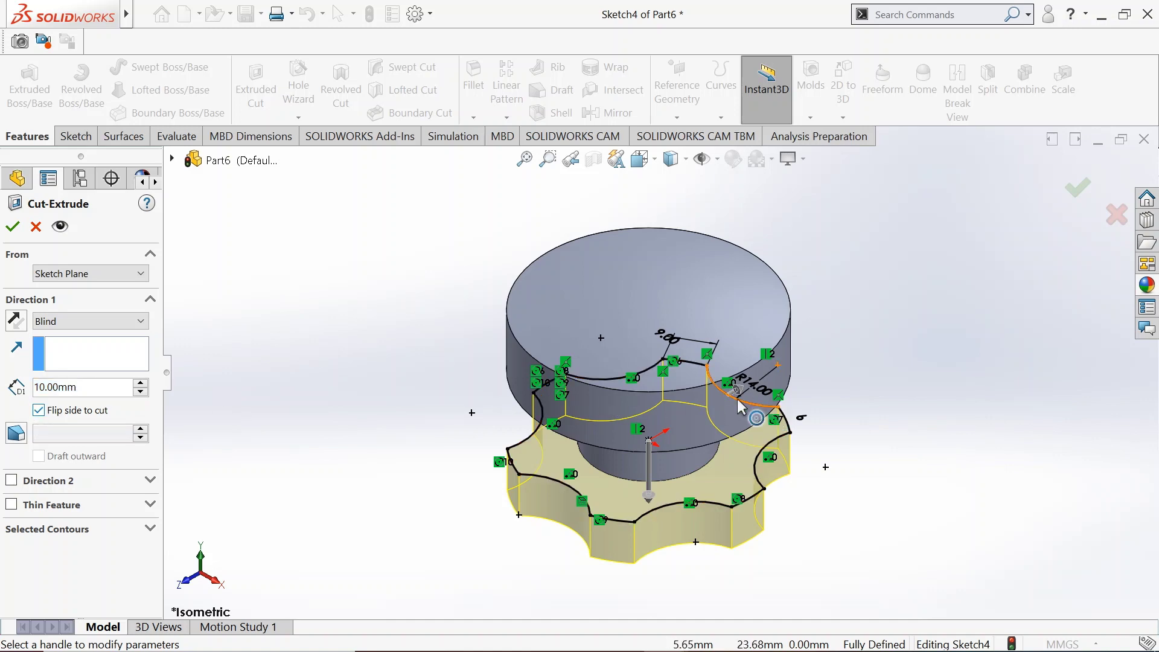
pyautogui.scroll(-5, 727, 399)
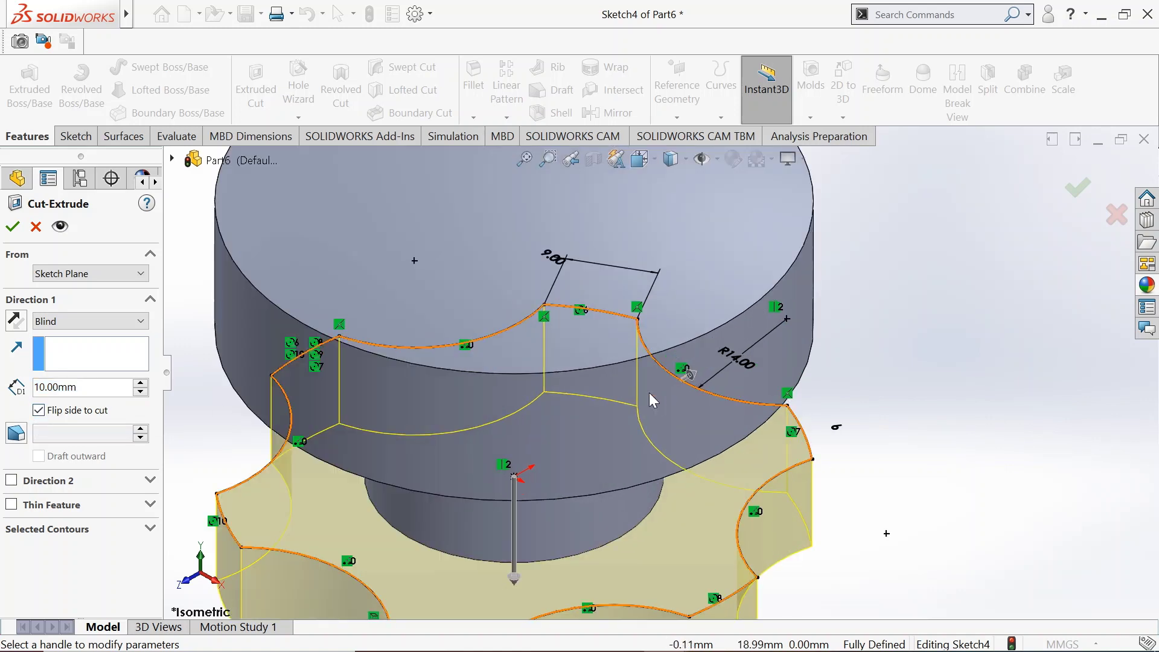
pyautogui.scroll(5, 654, 392)
# Set the cut to Through All, reverse its direction upward through the knob's head, and accept it
pyautogui.click(82, 321)
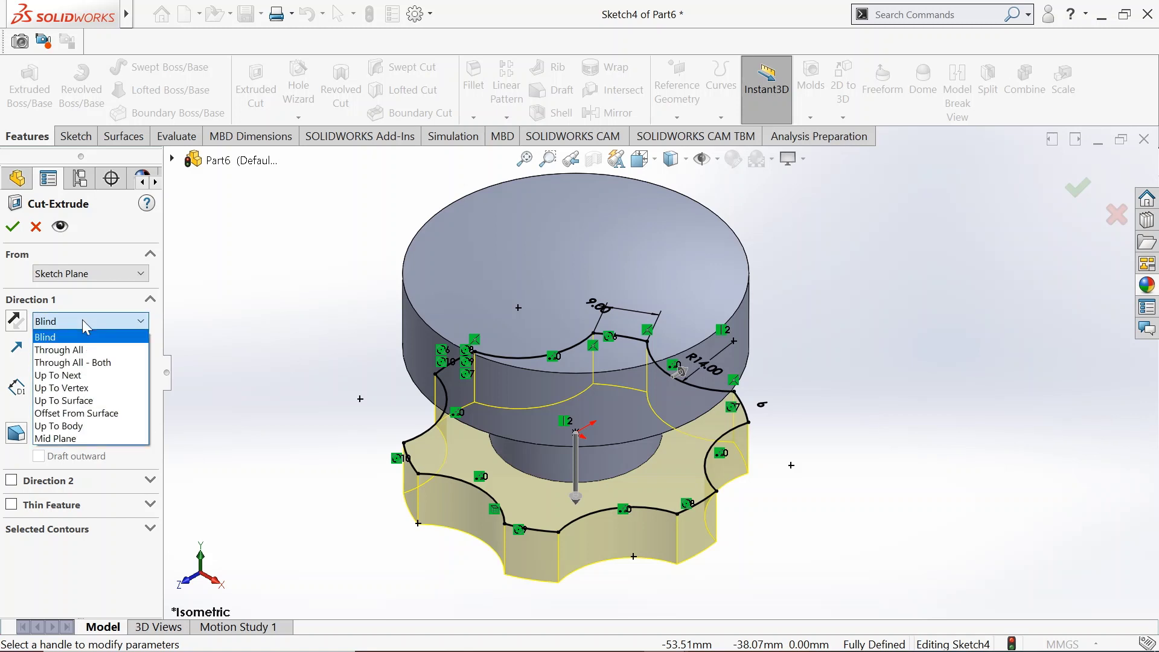
pyautogui.click(82, 336)
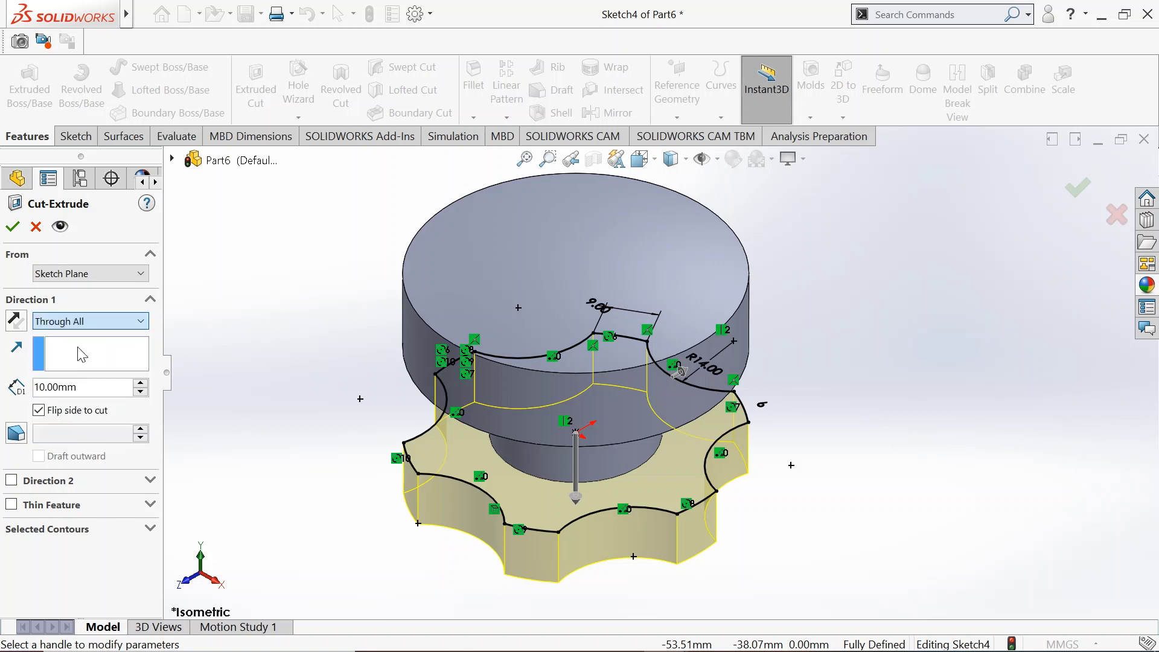
pyautogui.click(19, 324)
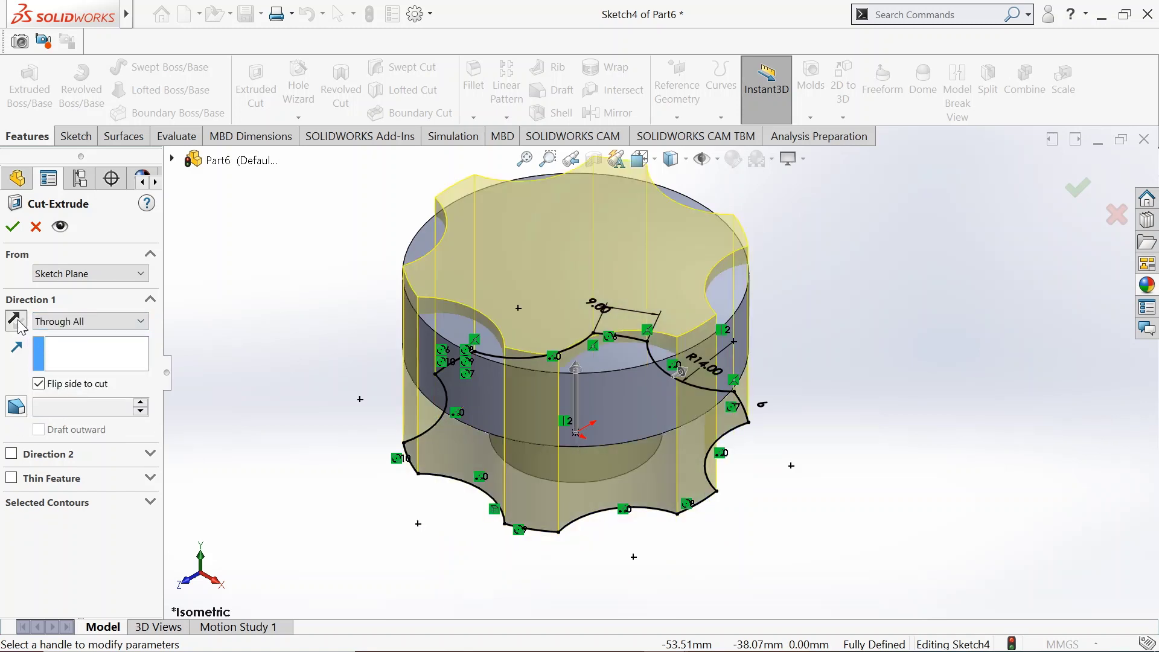
pyautogui.click(13, 227)
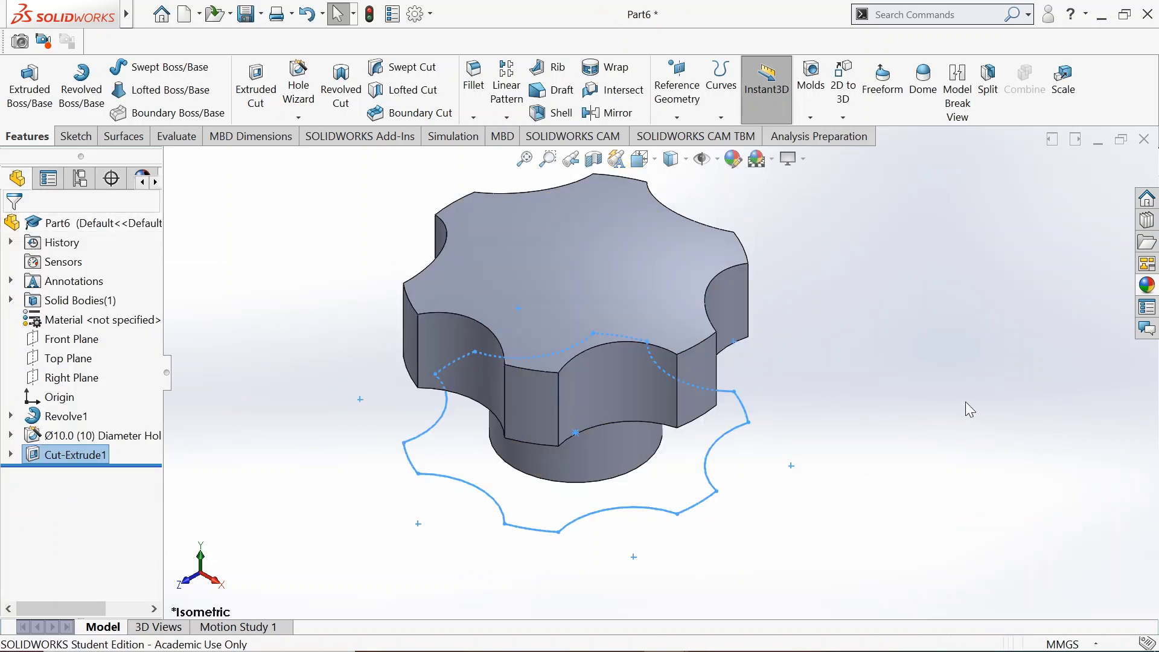
pyautogui.click(896, 368)
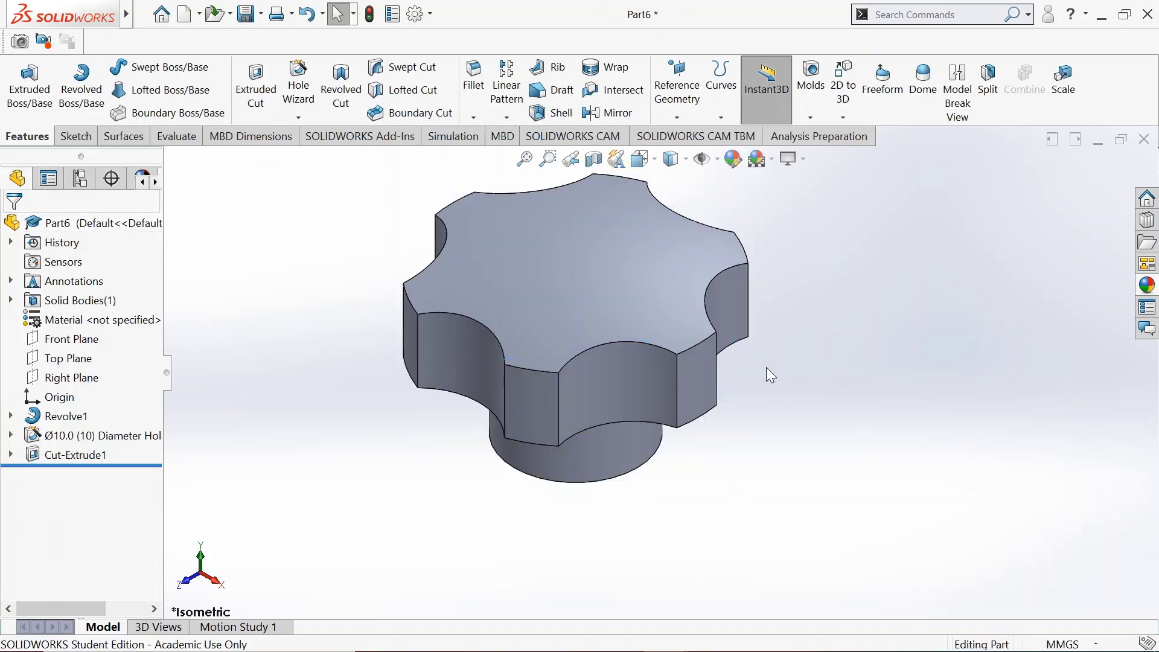
# Apply a 3 mm symmetric constant size fillet to all twelve edges of the scalloped outline on the knob head's top face
pyautogui.moveTo(770, 367); pyautogui.dragTo(817, 324, button='middle')
pyautogui.hotkey('ctrl', '7')
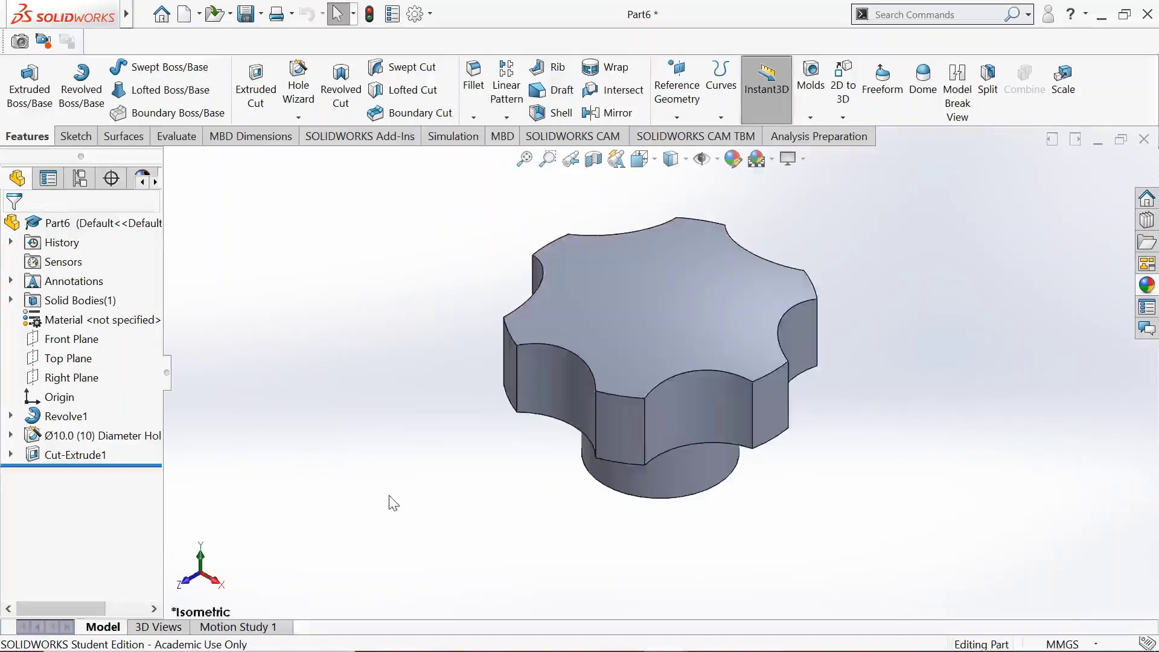
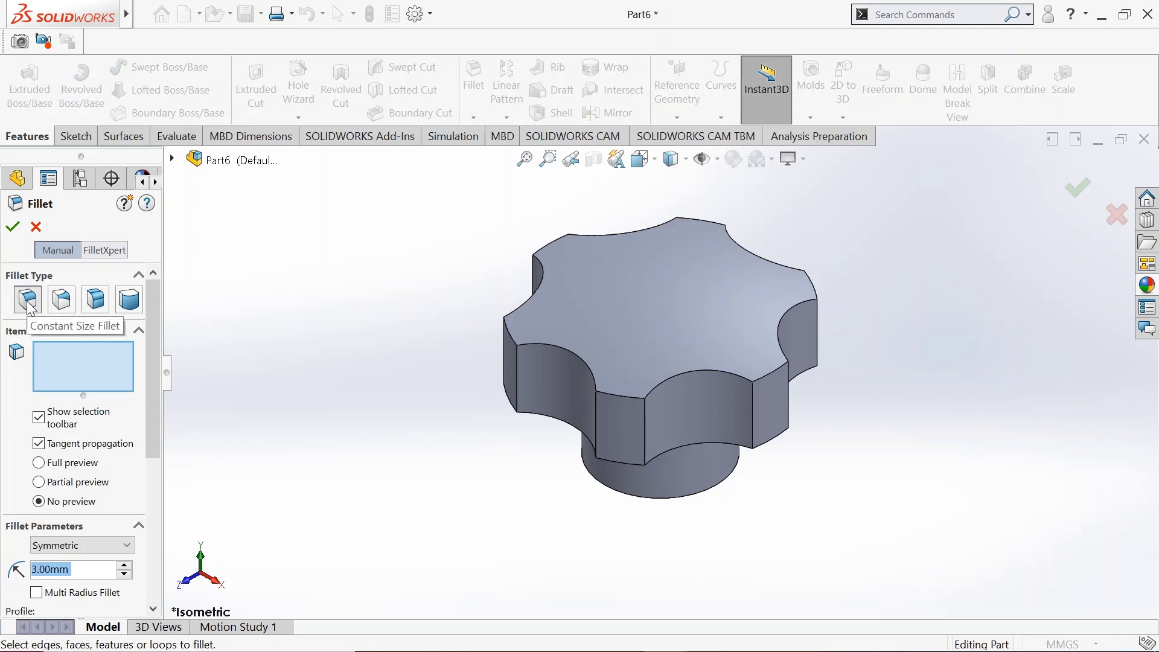
pyautogui.click(540, 345)
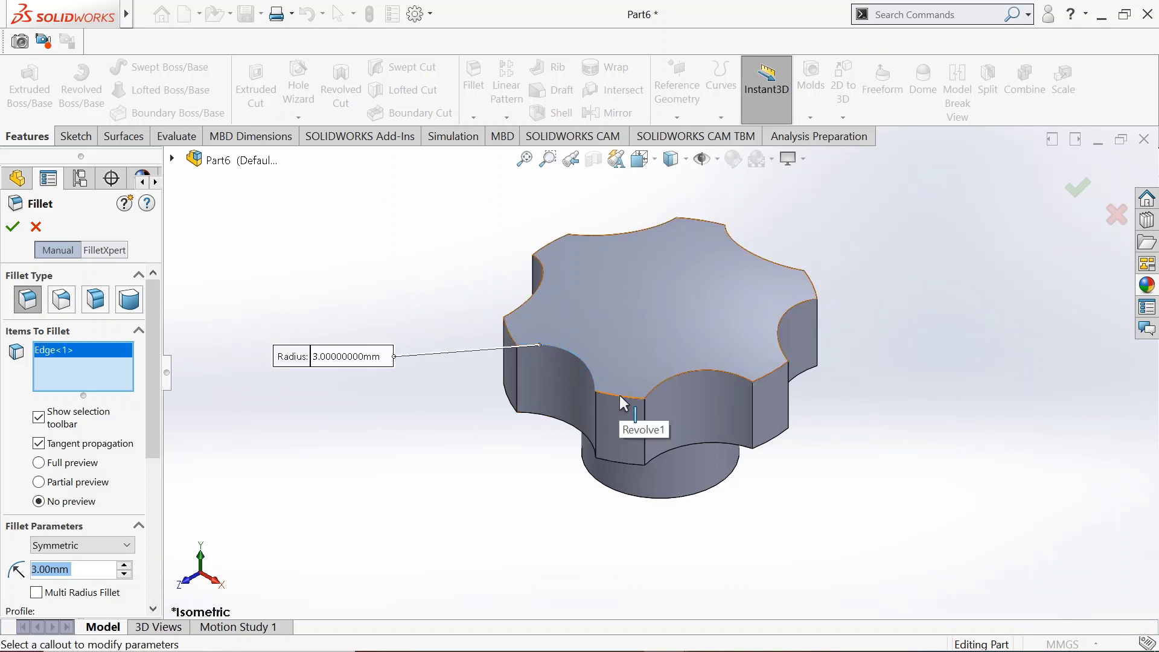
pyautogui.click(619, 395)
pyautogui.click(665, 382)
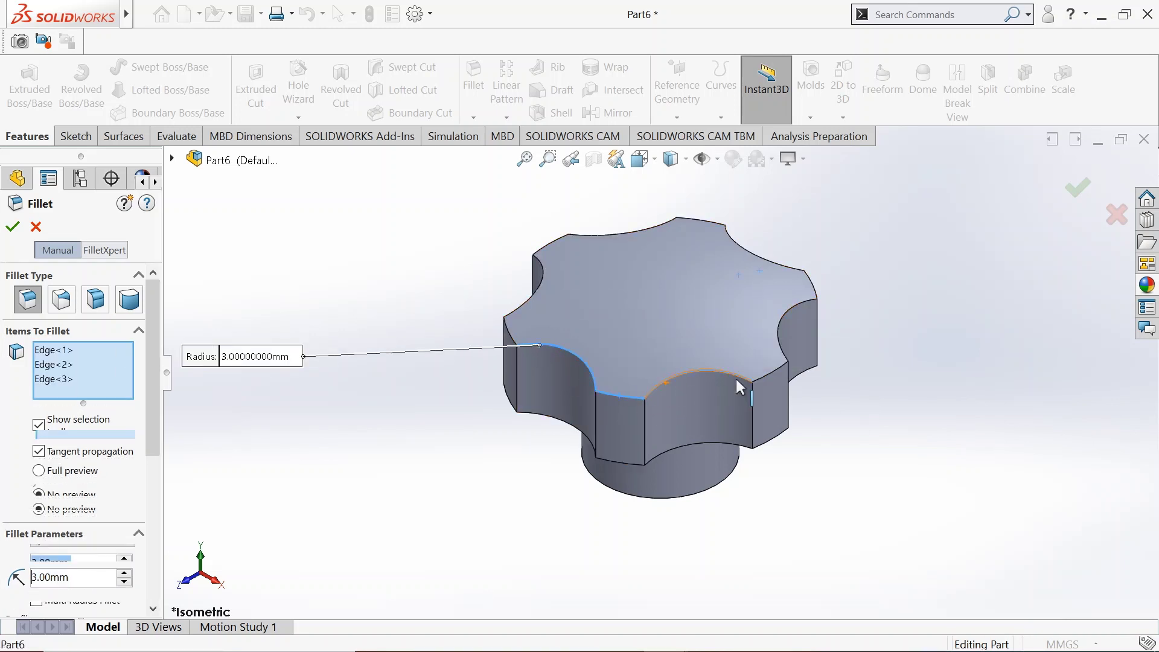
pyautogui.click(772, 372)
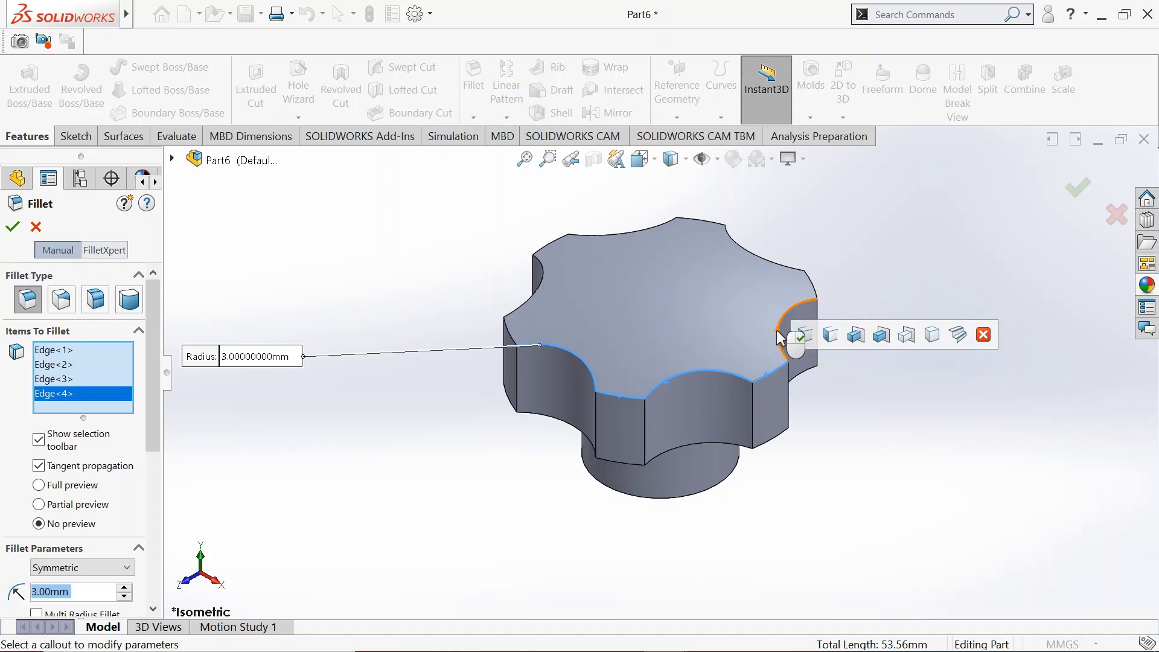
pyautogui.click(777, 331)
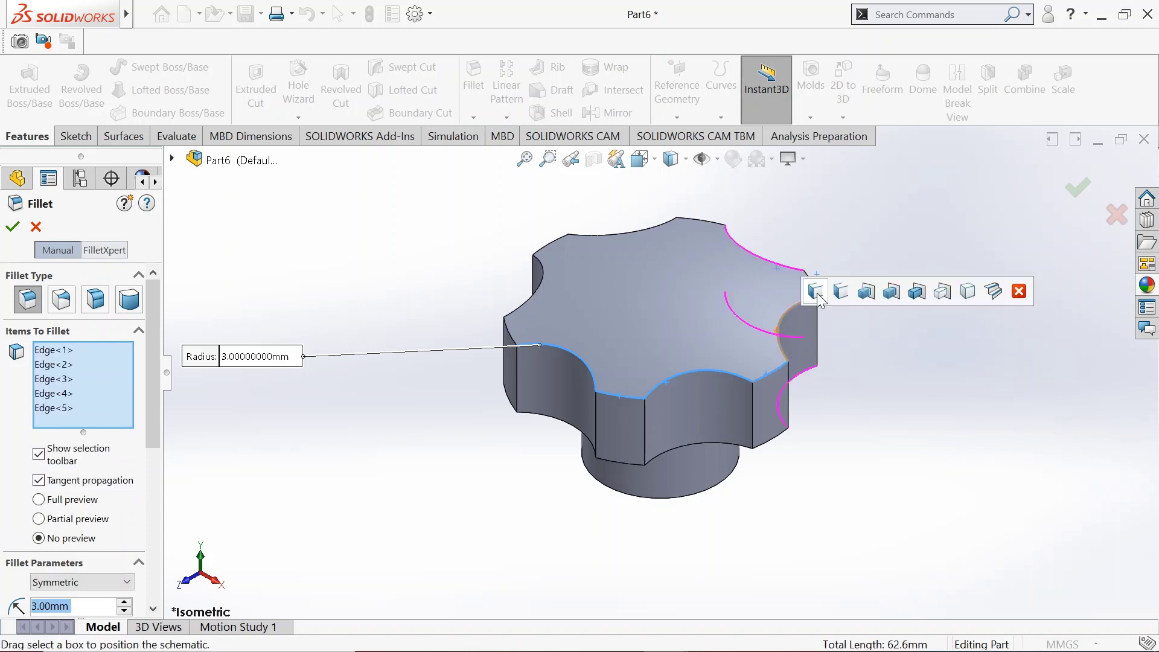
pyautogui.click(768, 263)
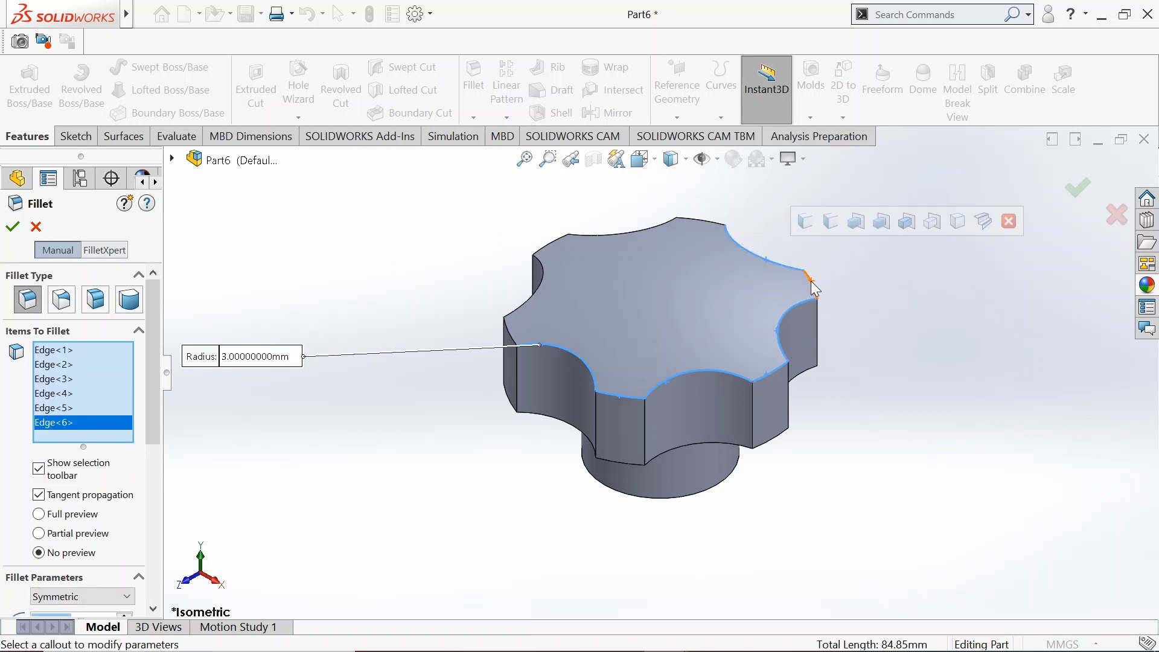
pyautogui.click(812, 282)
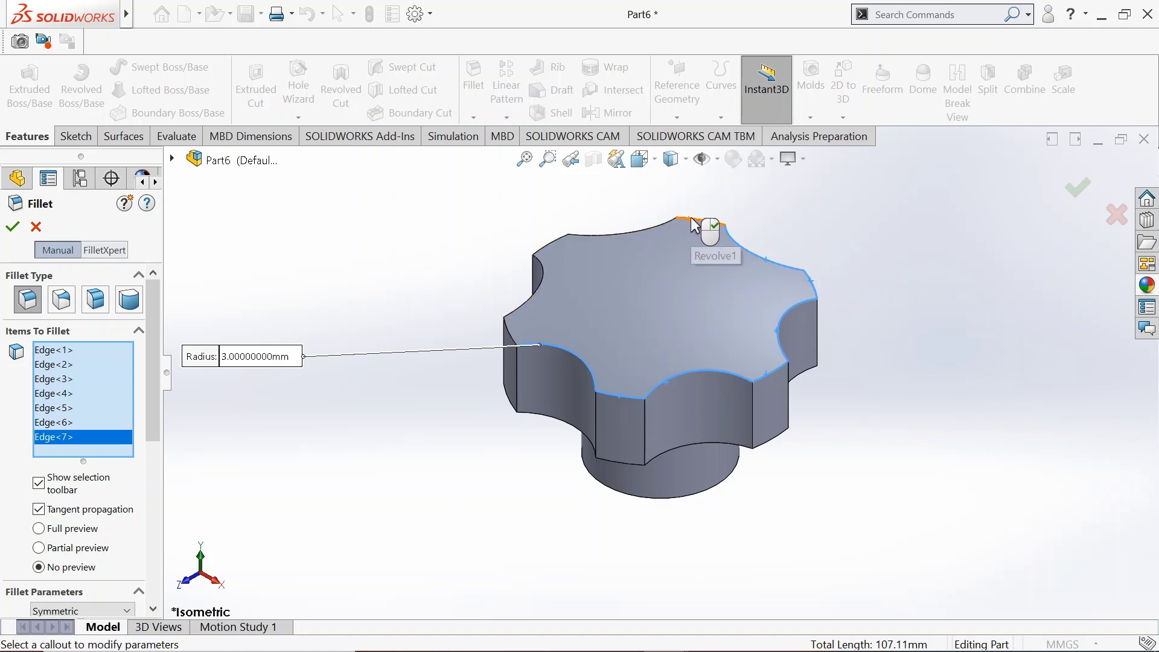
pyautogui.click(694, 225)
pyautogui.click(655, 232)
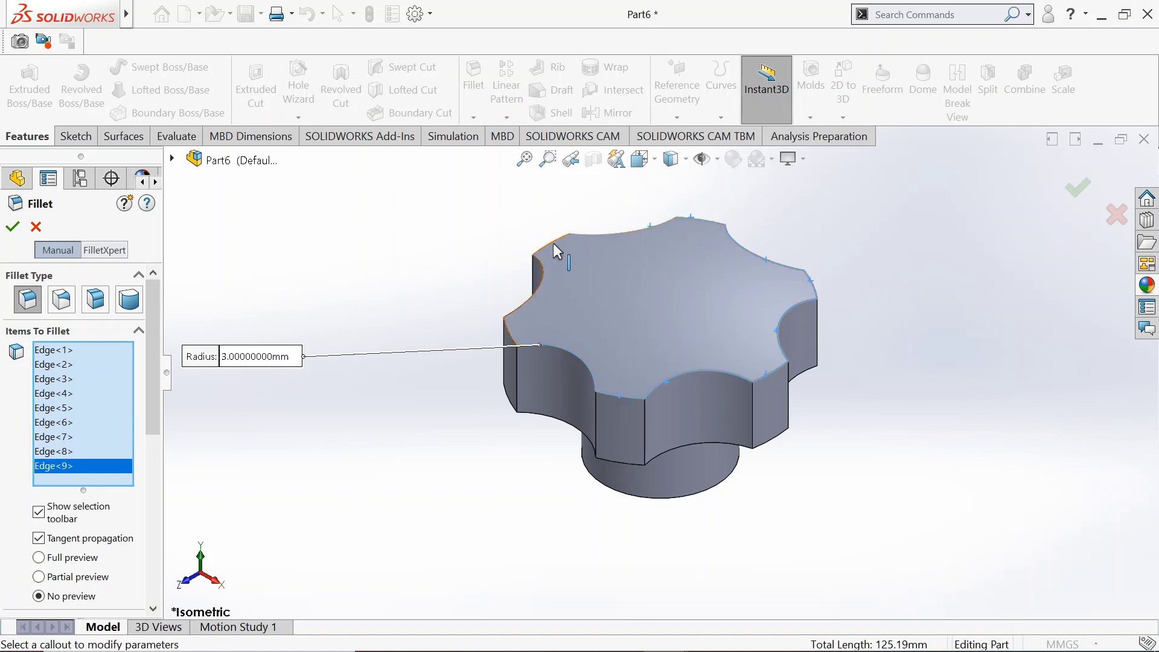
pyautogui.click(554, 250)
pyautogui.click(541, 267)
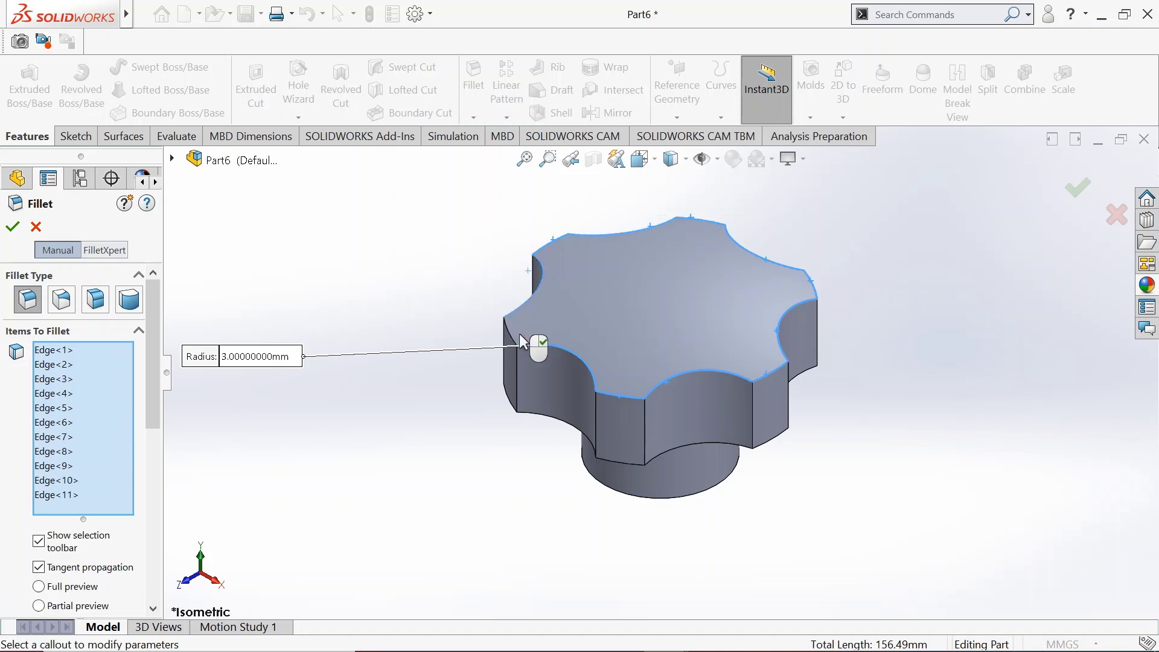
pyautogui.click(511, 342)
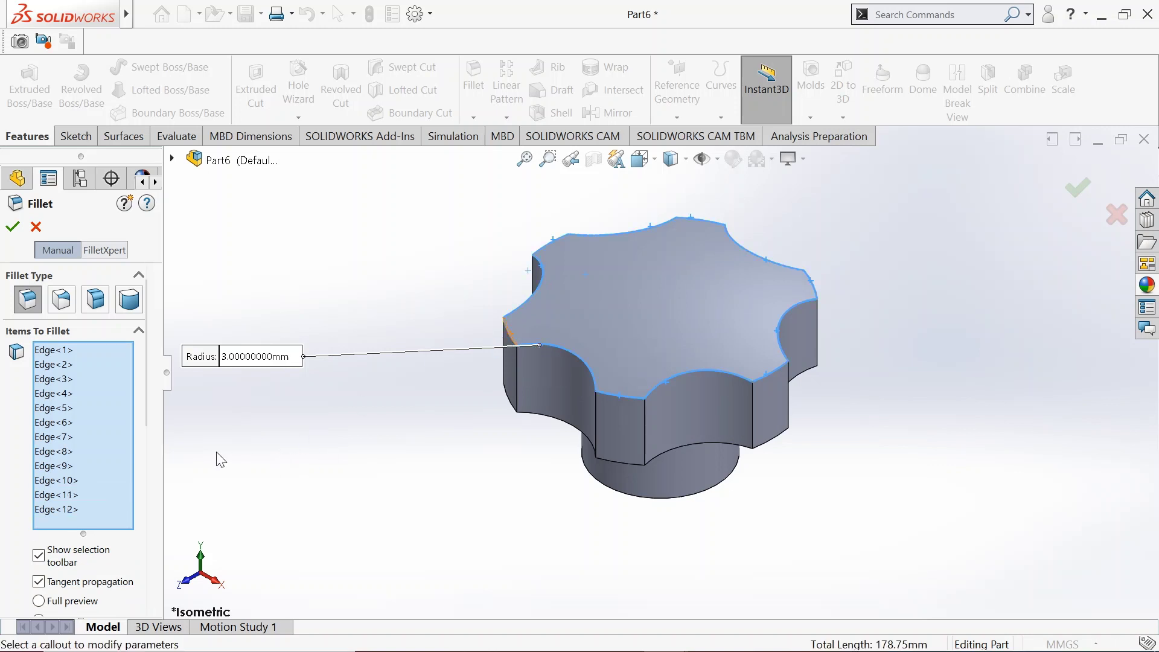
pyautogui.moveTo(150, 385); pyautogui.dragTo(119, 483)
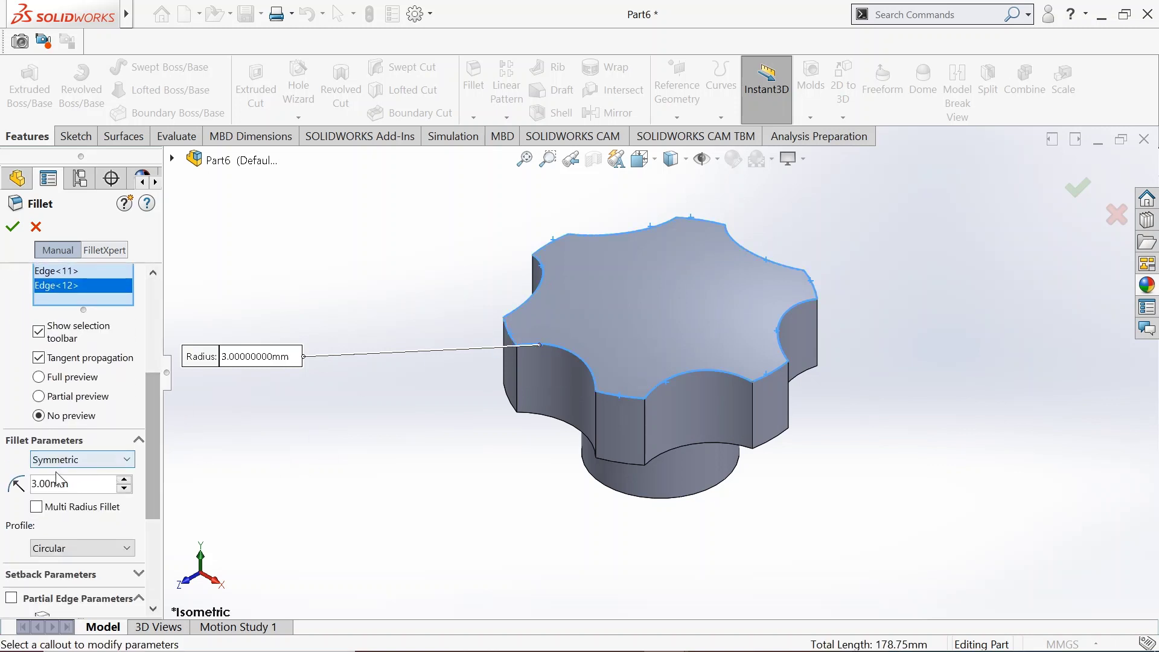
pyautogui.click(11, 232)
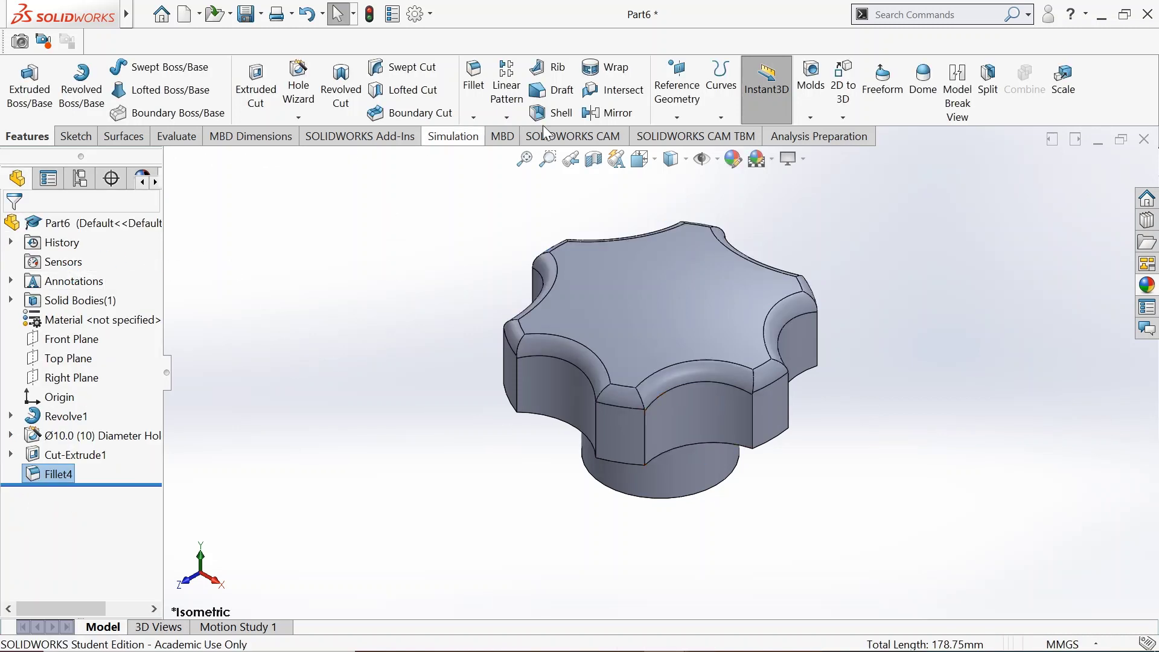
# Apply another 3 mm constant size fillet to all twelve edges of the scalloped outline on the knob head's underside
pyautogui.press('Return')
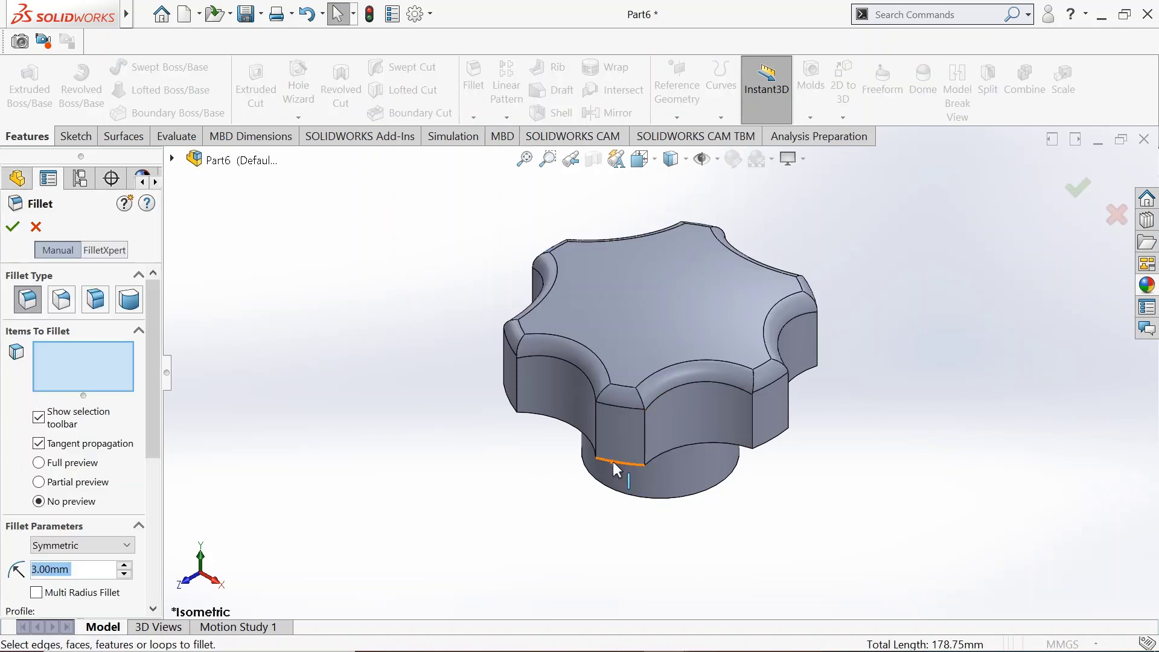
pyautogui.click(615, 461)
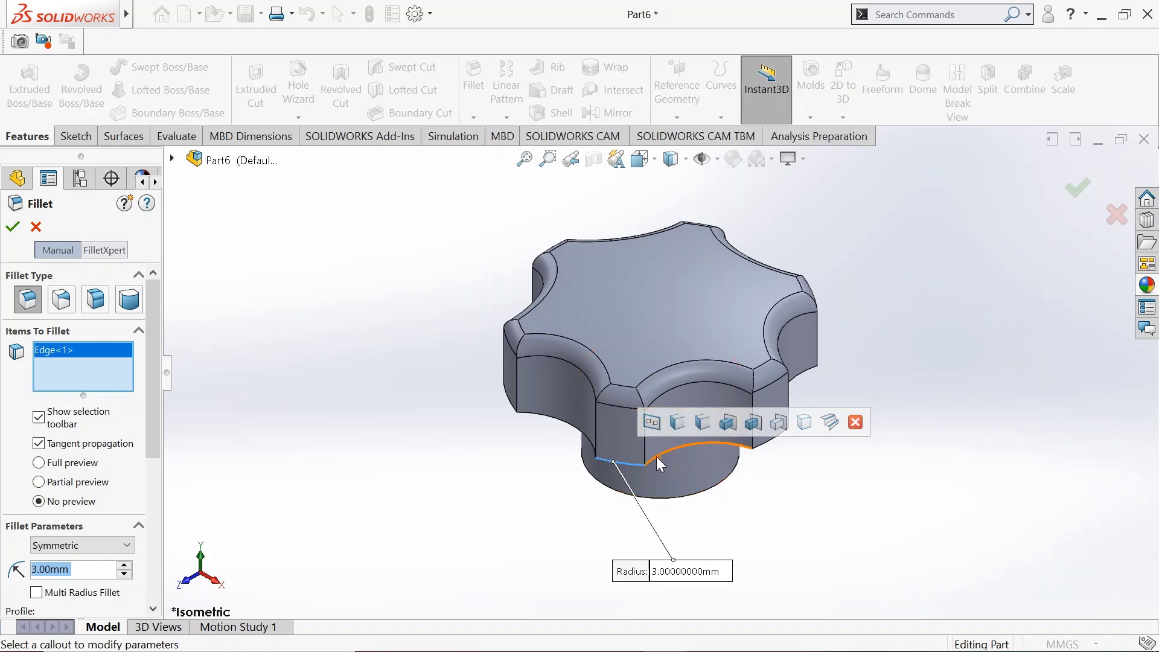
pyautogui.click(690, 448)
pyautogui.click(772, 447)
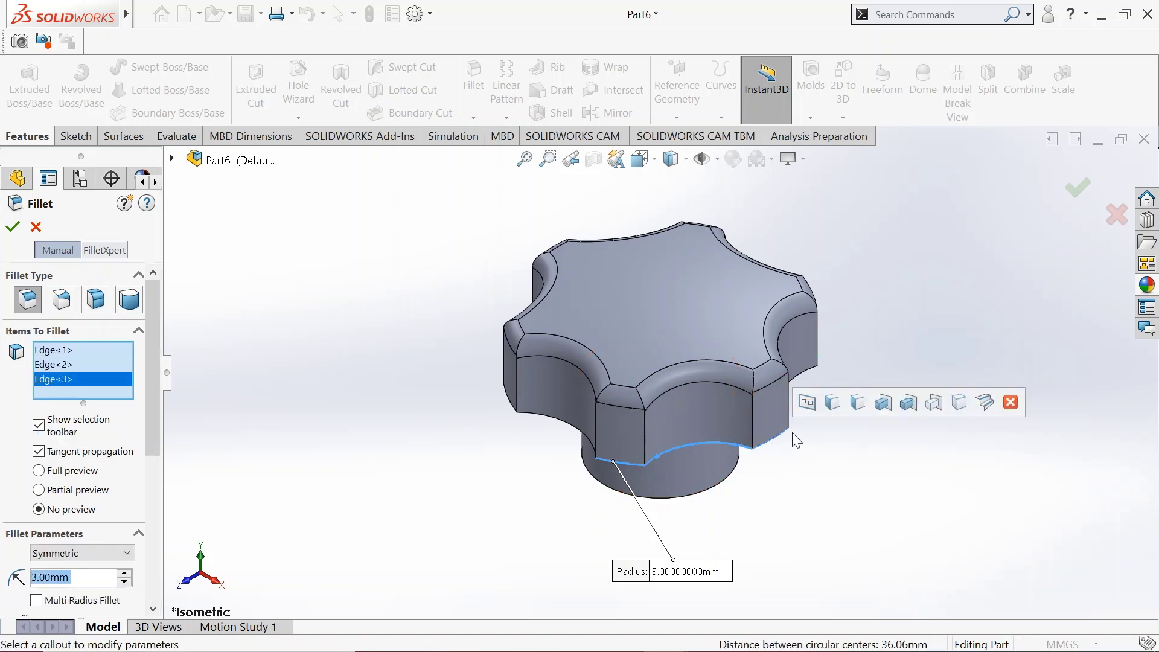
pyautogui.click(814, 373)
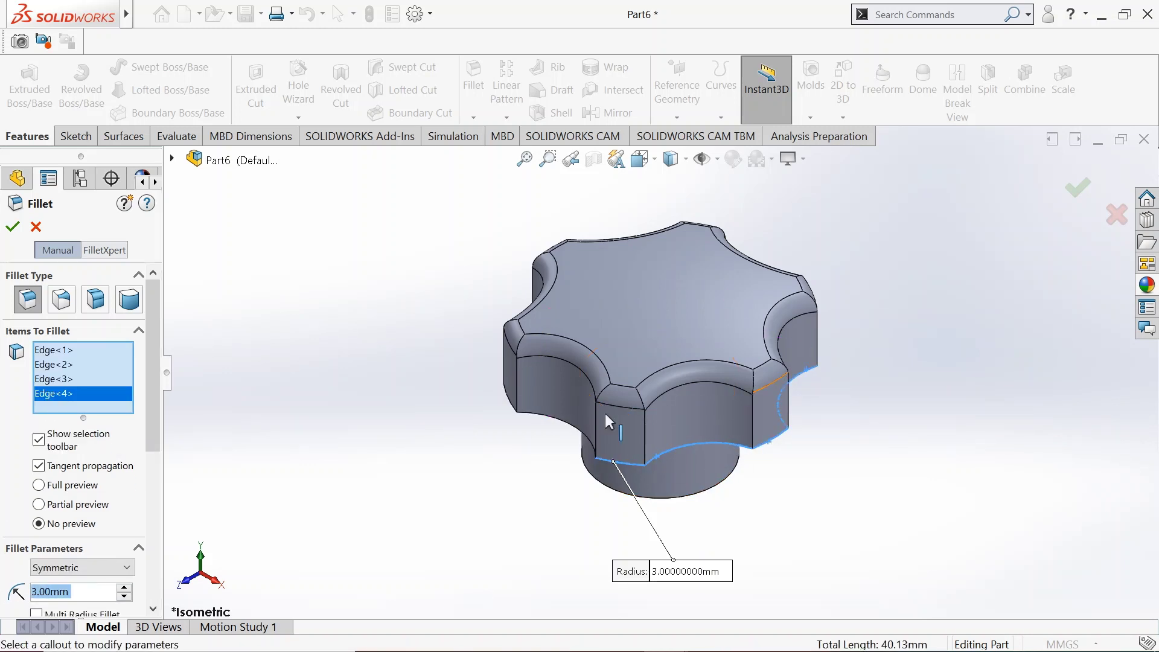
pyautogui.click(514, 412)
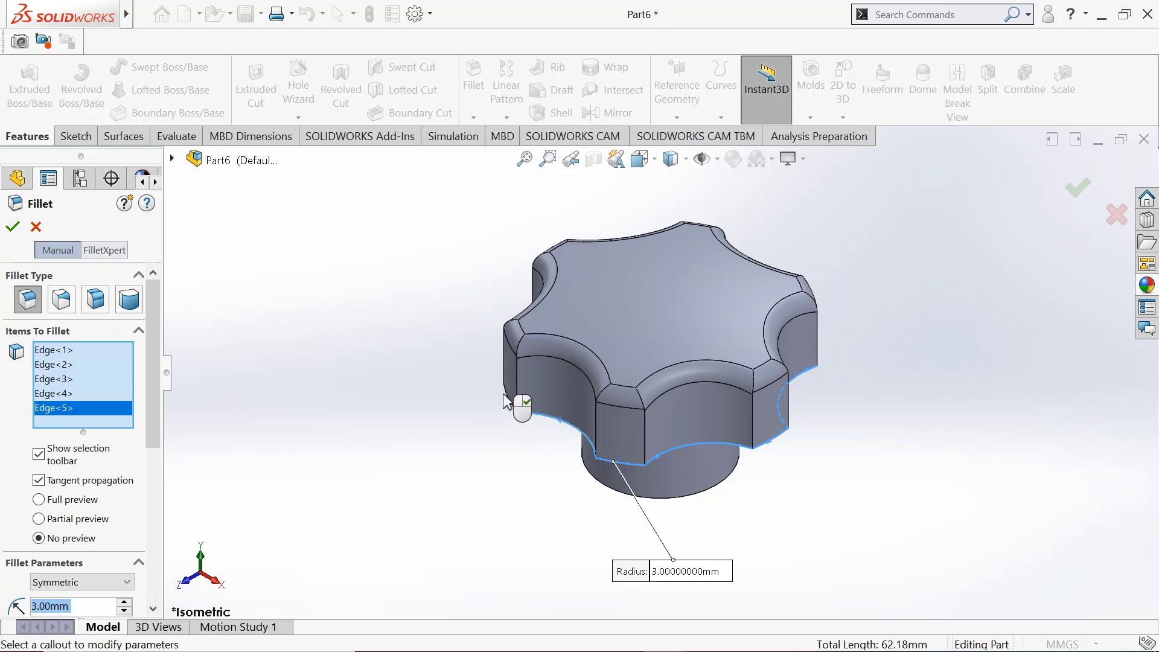
pyautogui.click(505, 396)
pyautogui.moveTo(465, 401); pyautogui.dragTo(594, 499, button='middle')
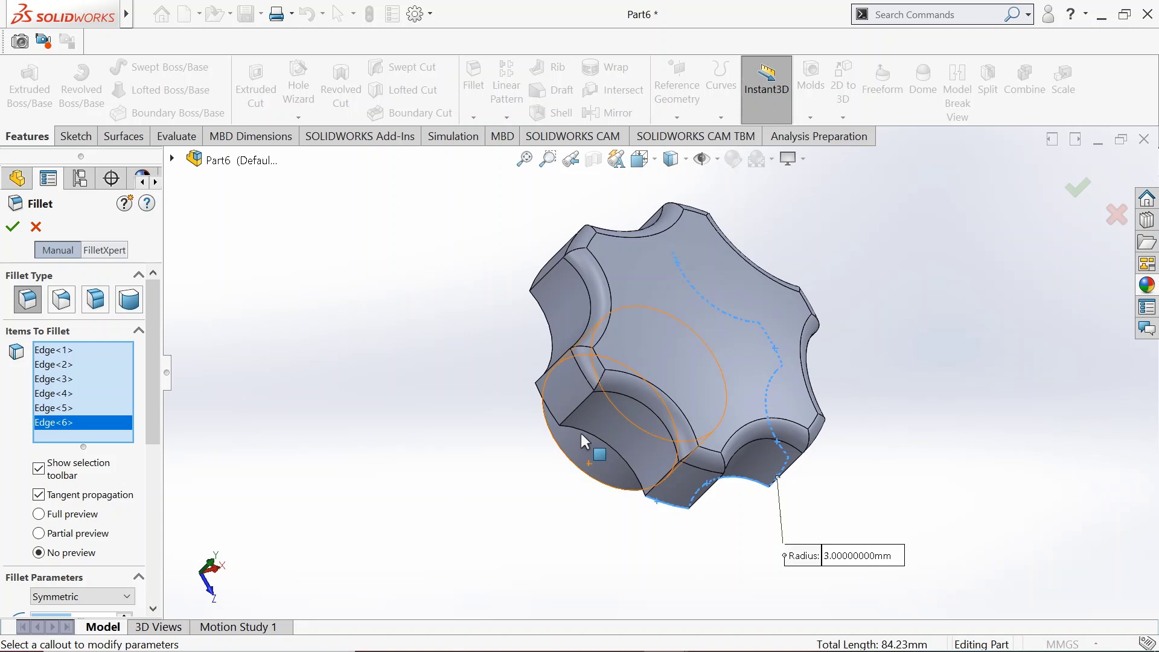
pyautogui.click(552, 418)
pyautogui.click(541, 397)
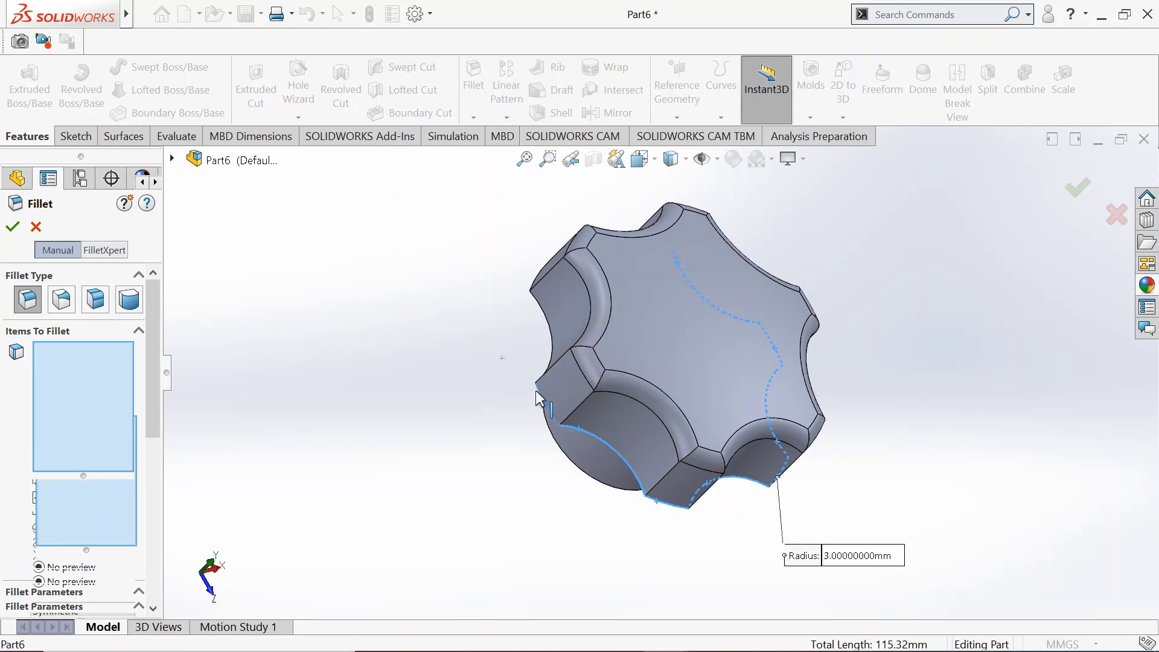
pyautogui.click(550, 328)
pyautogui.moveTo(460, 311); pyautogui.dragTo(531, 483, button='middle')
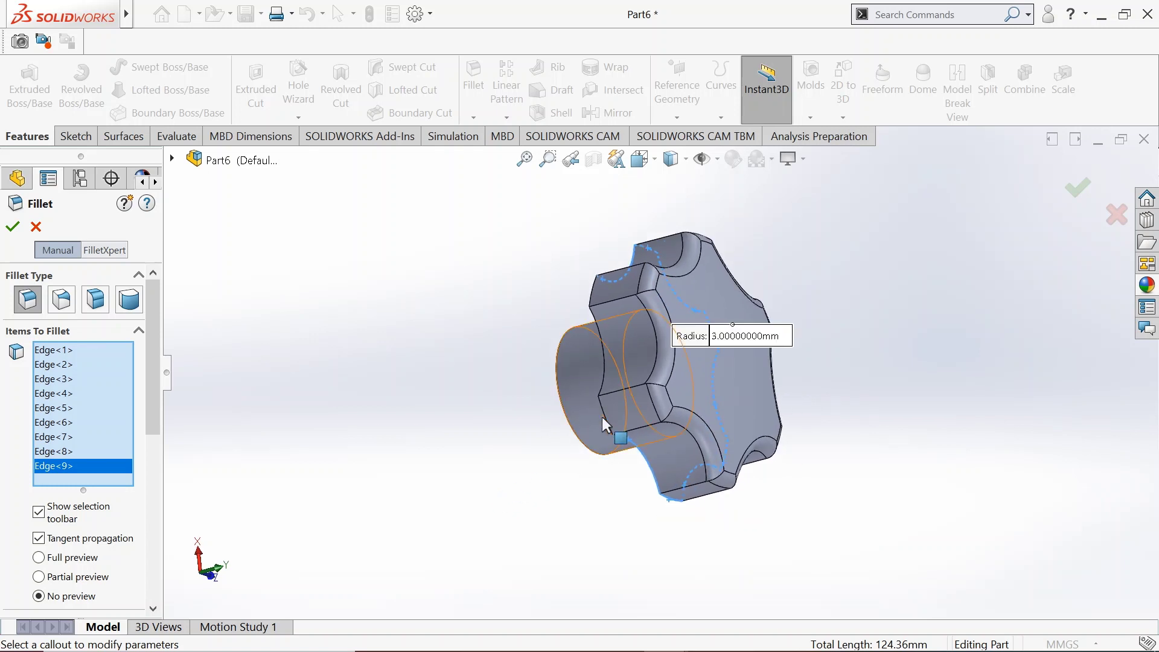
pyautogui.click(606, 422)
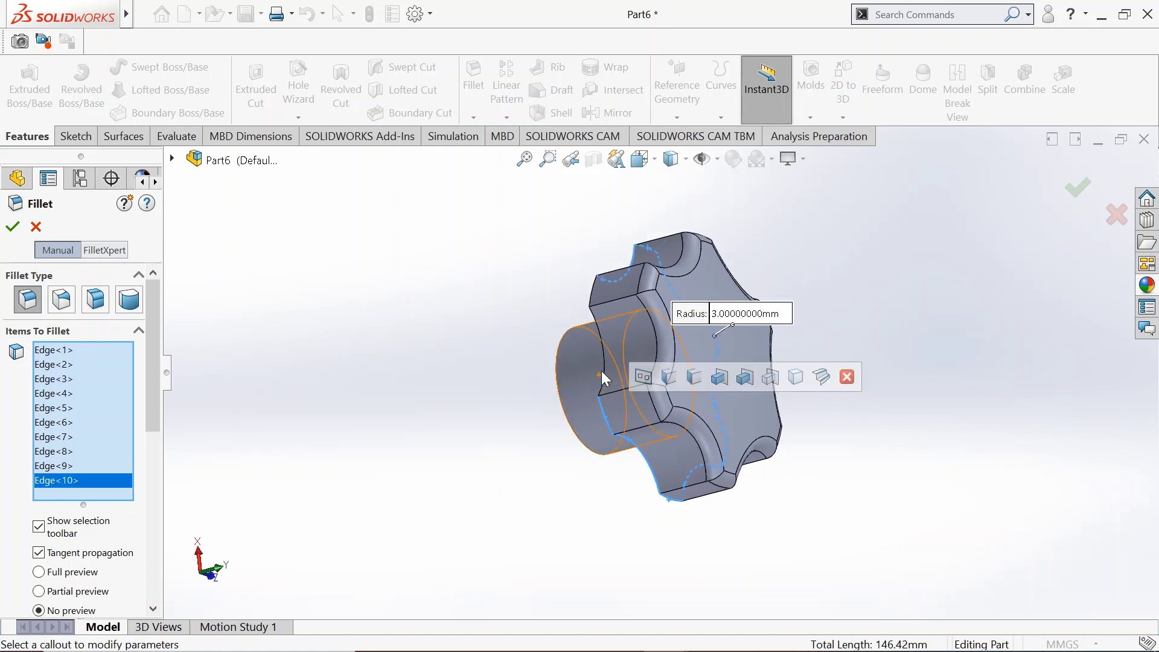
pyautogui.click(604, 357)
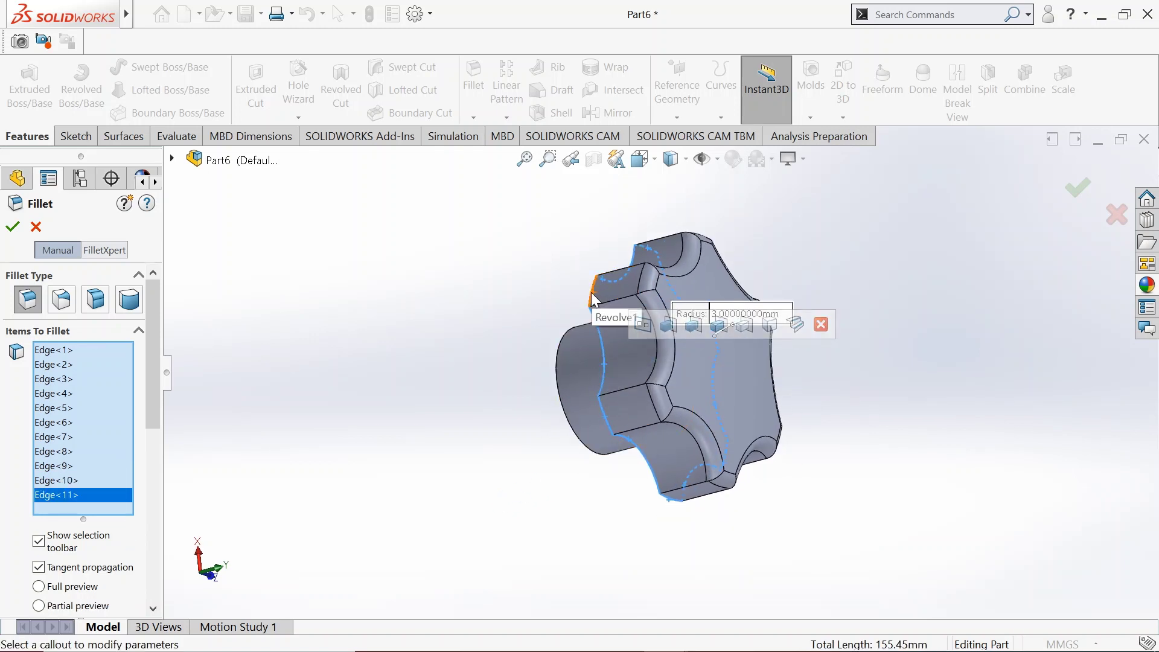
pyautogui.click(596, 320)
pyautogui.moveTo(508, 354); pyautogui.dragTo(522, 511, button='middle')
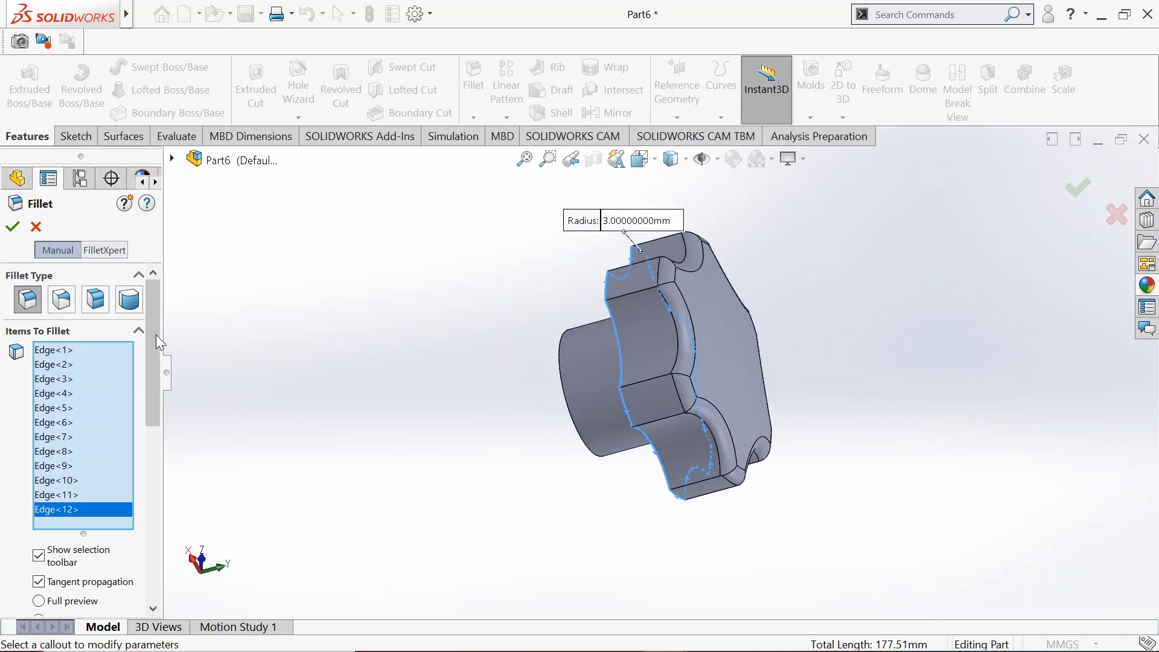
pyautogui.moveTo(158, 342); pyautogui.dragTo(175, 433)
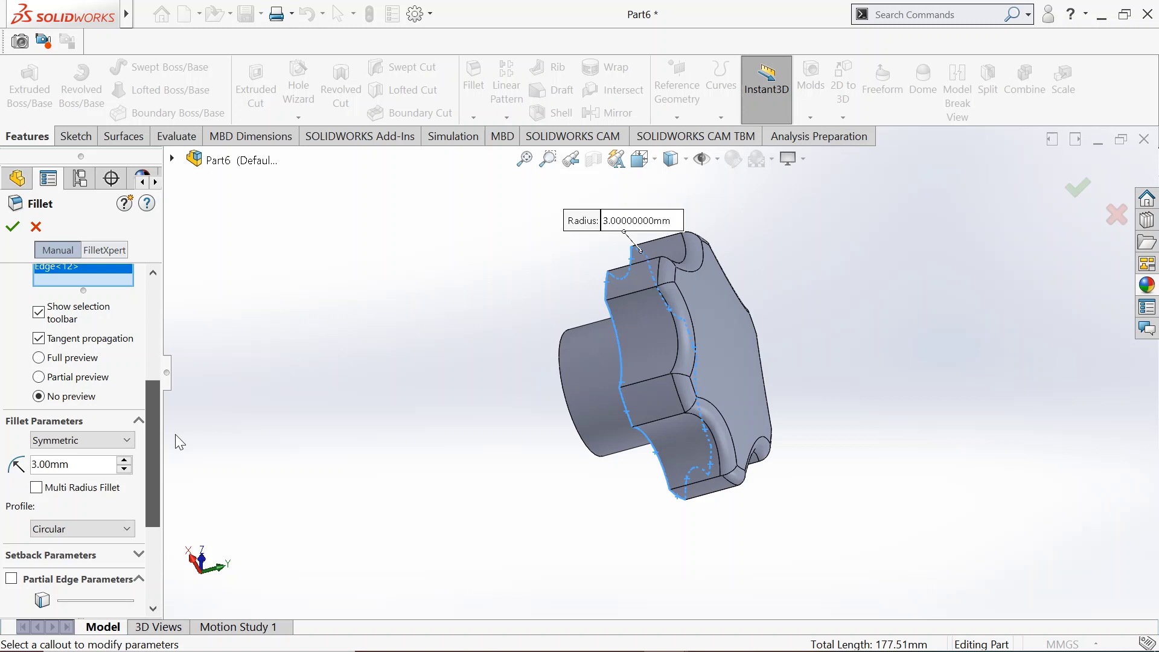
pyautogui.click(13, 225)
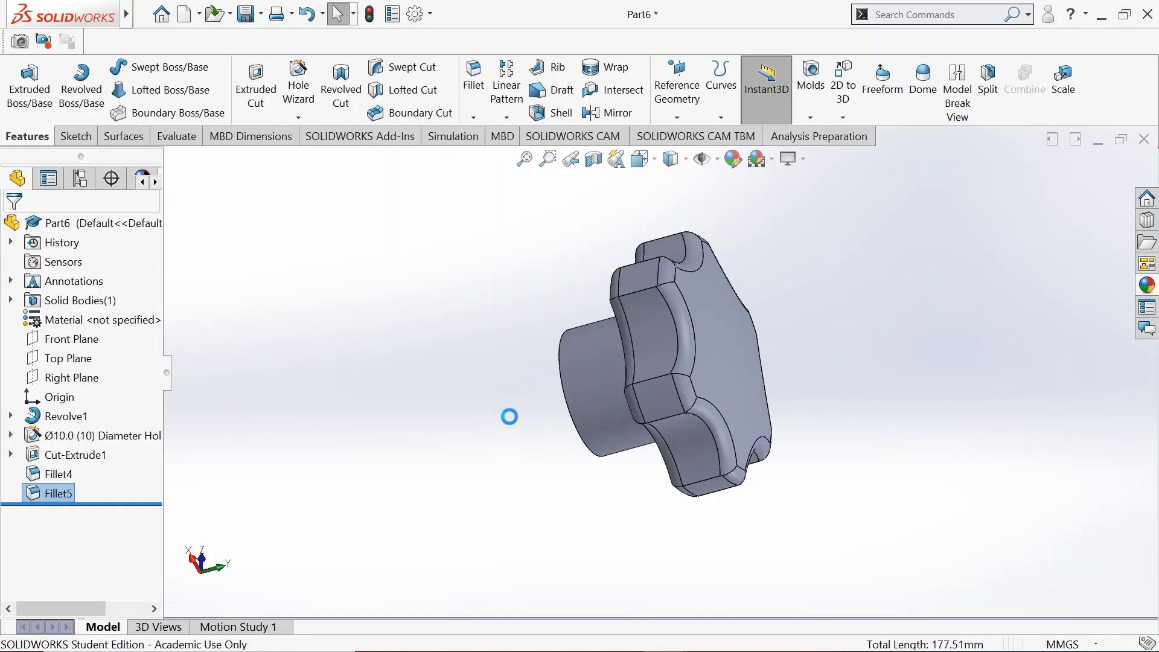
# Apply a 3 mm constant size fillet to the upright edges around the knob head's rim, selecting eleven edges and one recess face
pyautogui.moveTo(509, 416); pyautogui.dragTo(496, 276, button='middle')
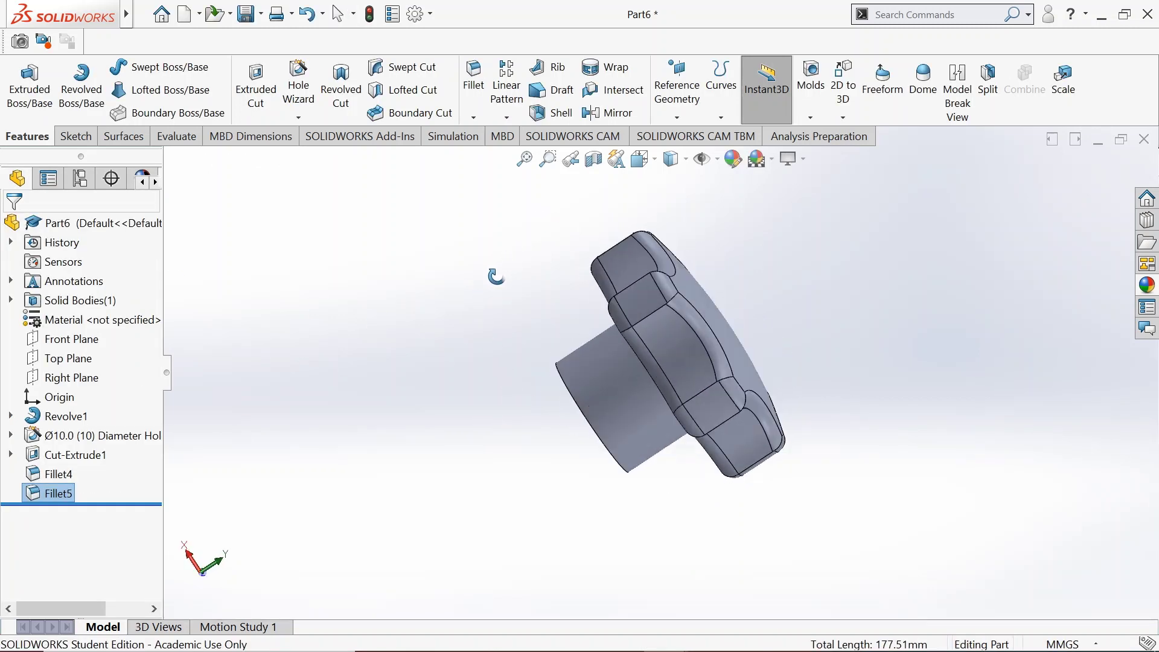
pyautogui.click(647, 319)
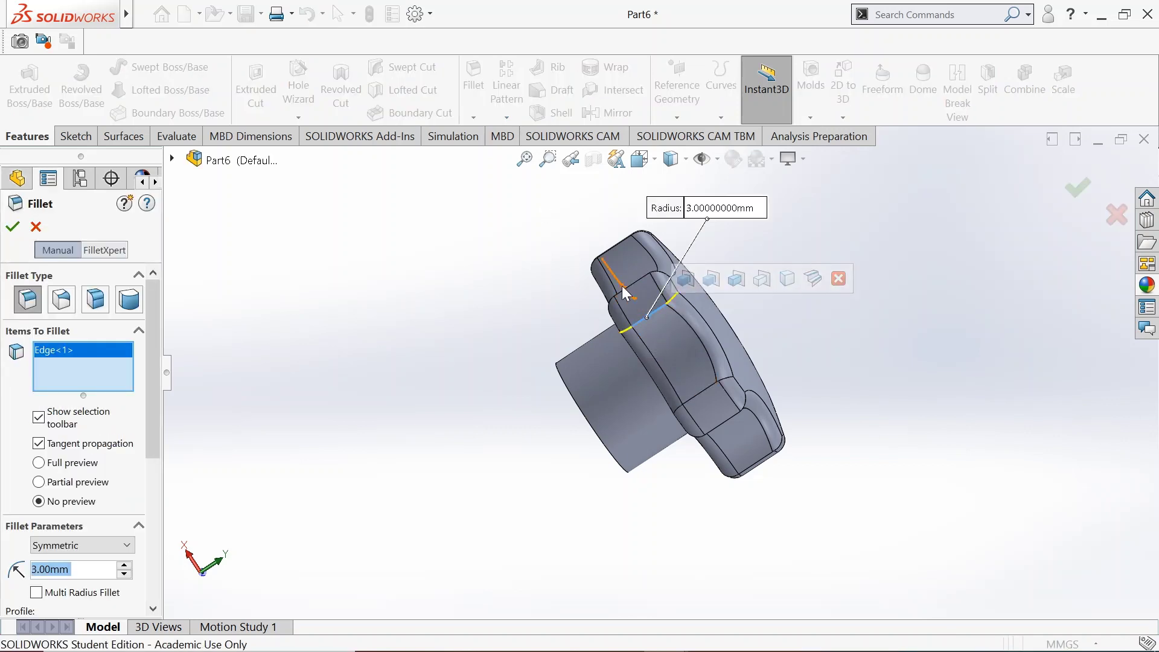
pyautogui.click(631, 286)
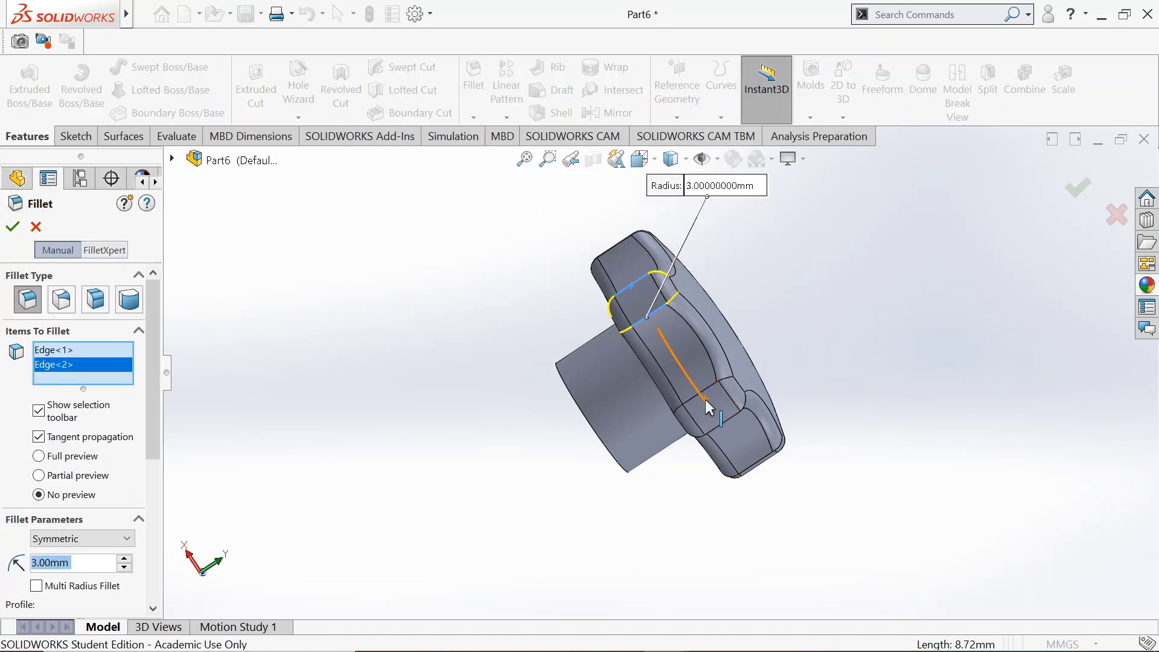
pyautogui.click(706, 389)
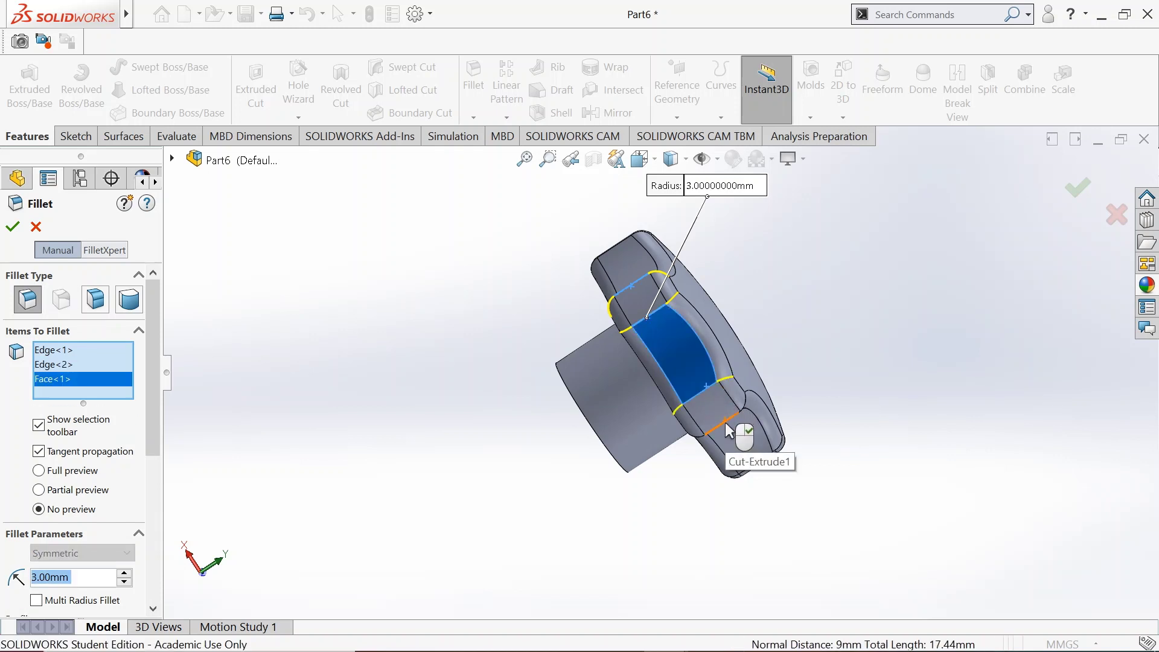
pyautogui.click(728, 430)
pyautogui.moveTo(841, 473); pyautogui.dragTo(650, 375, button='middle')
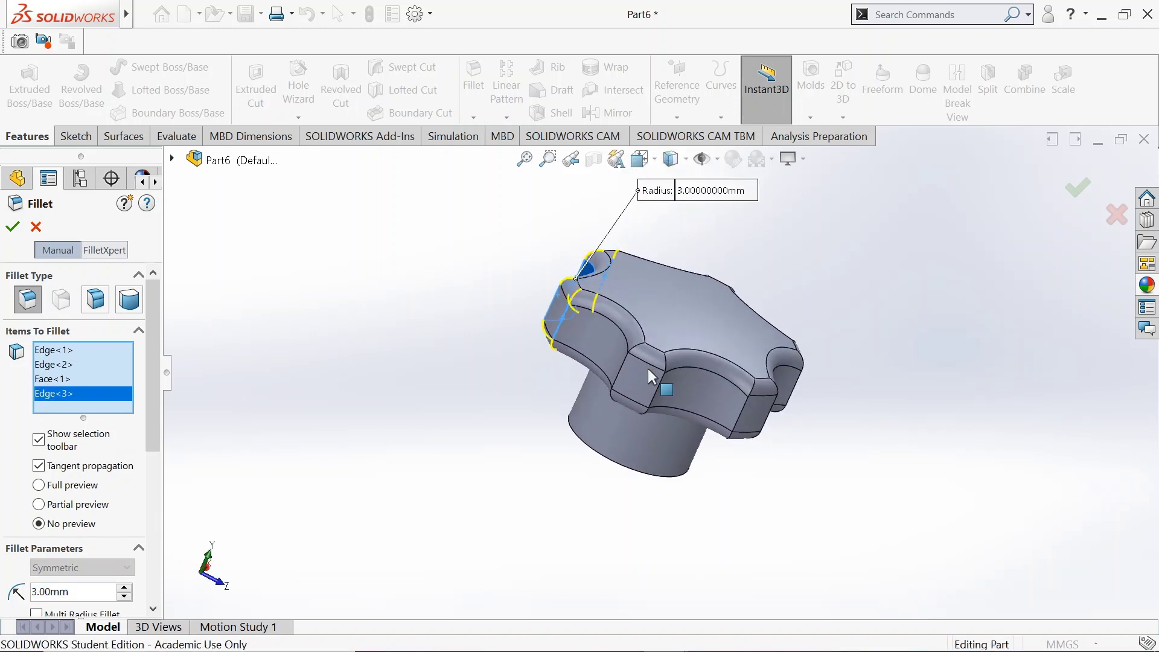
pyautogui.click(620, 365)
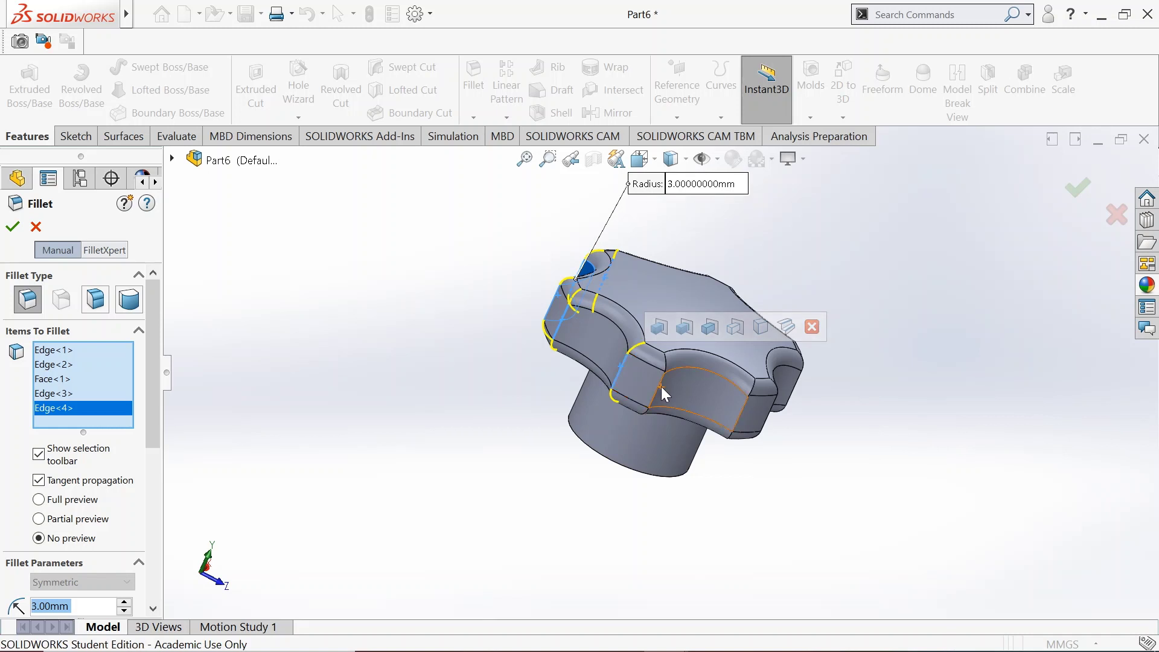
pyautogui.click(657, 385)
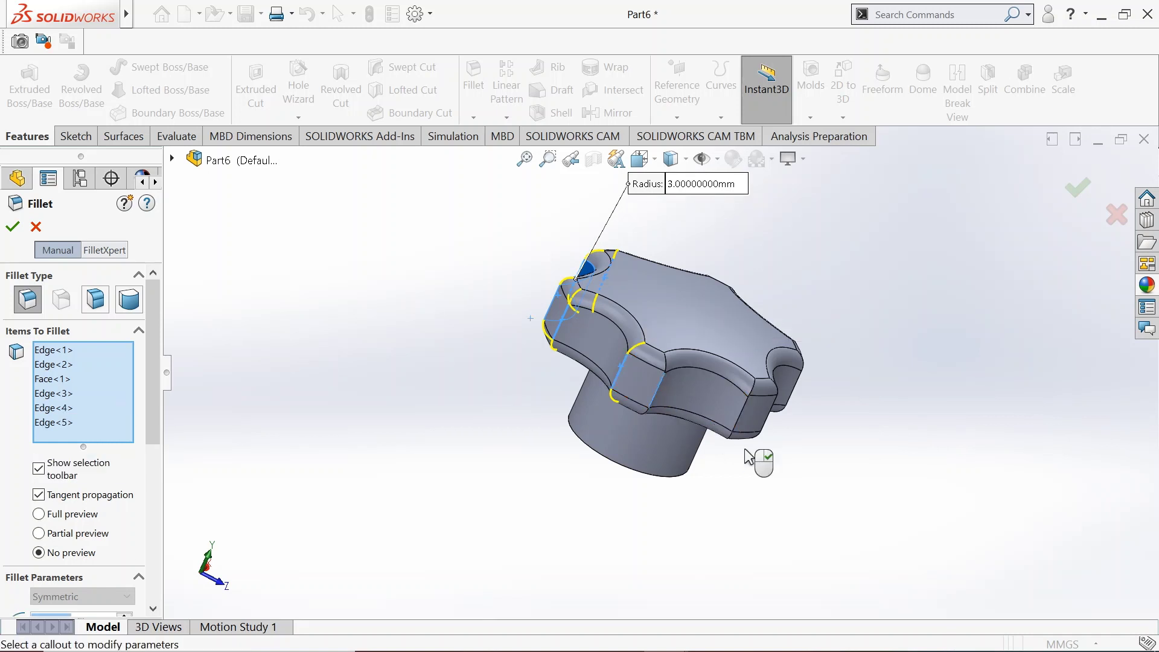
pyautogui.click(740, 410)
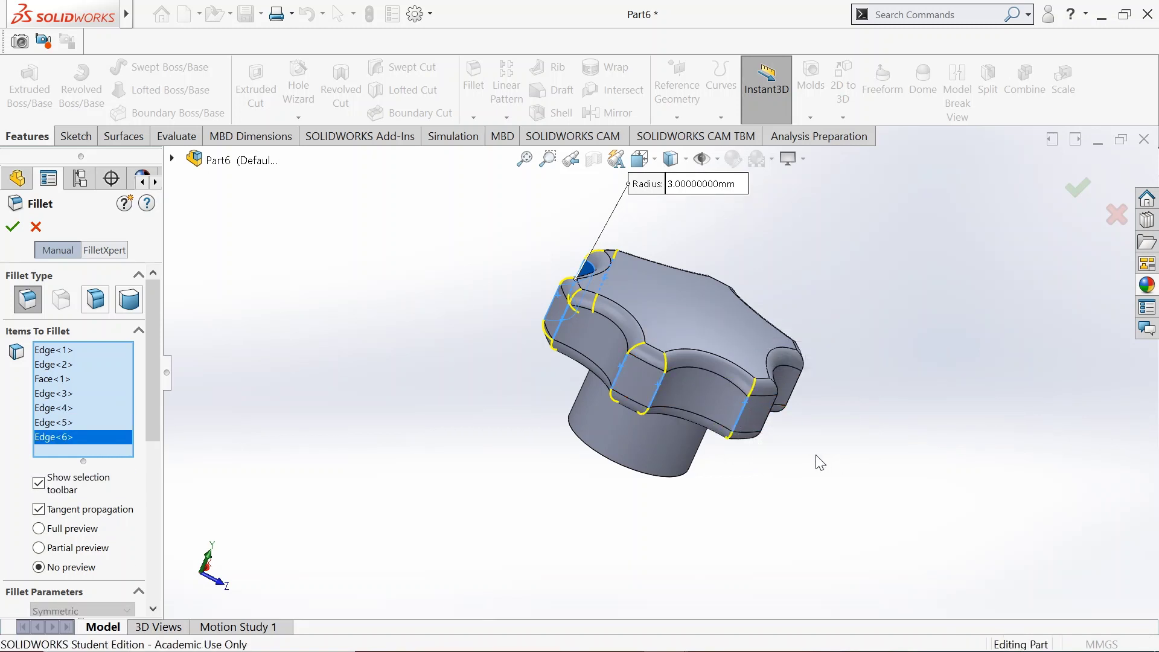
pyautogui.moveTo(817, 460); pyautogui.dragTo(703, 429, button='middle')
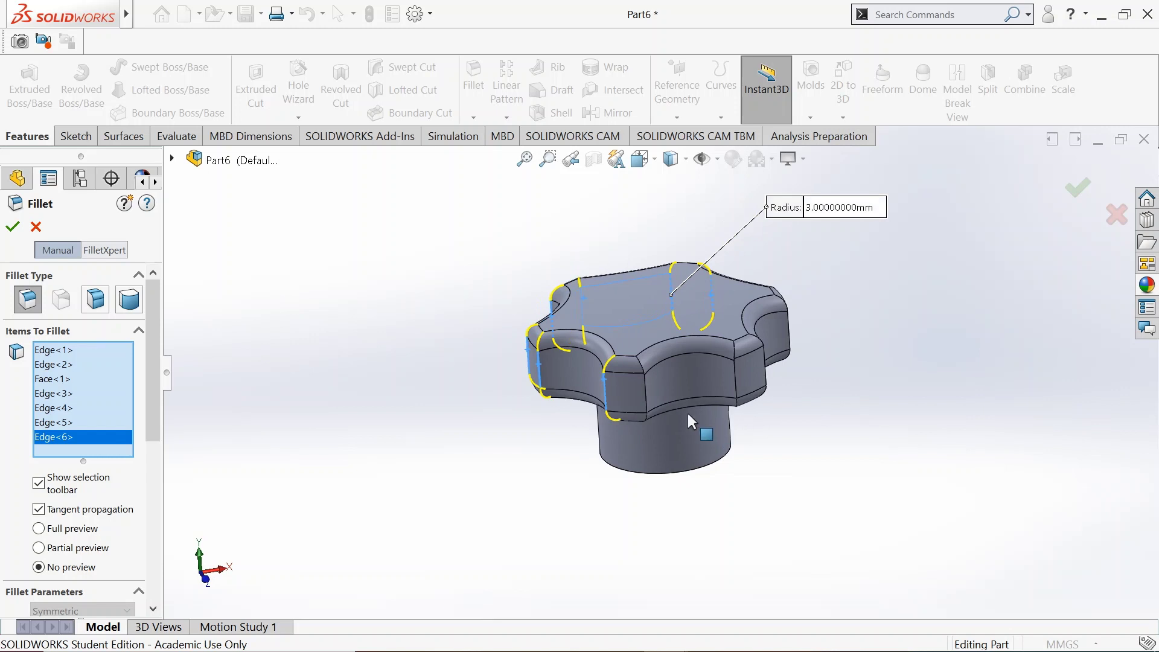
pyautogui.click(648, 395)
pyautogui.click(736, 385)
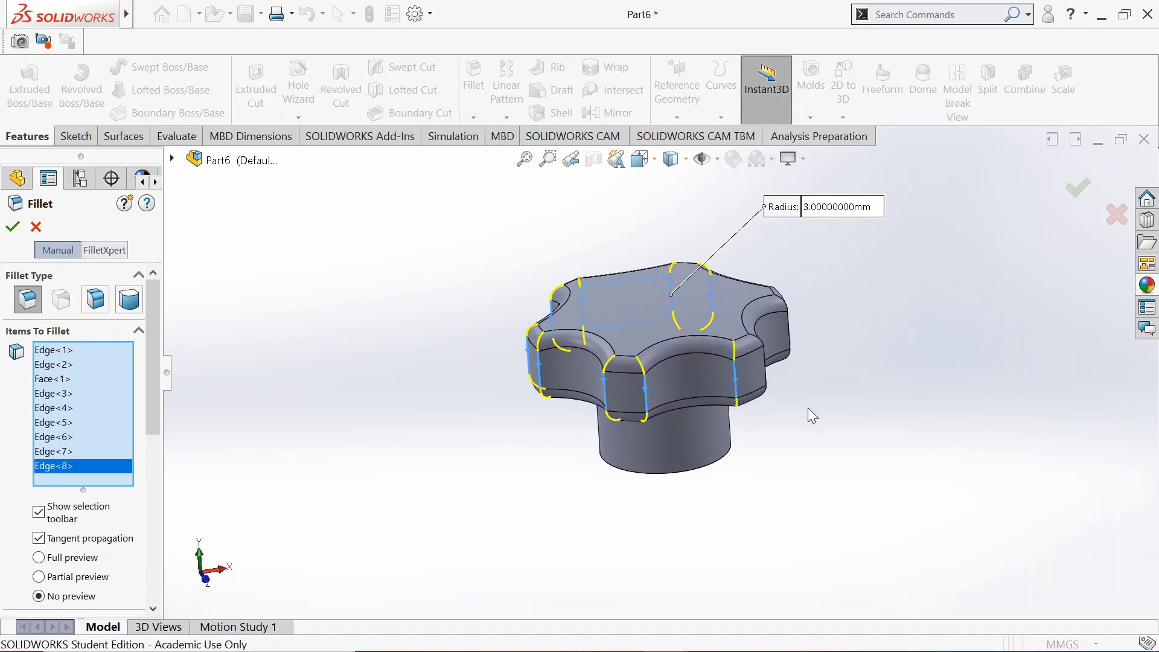
pyautogui.moveTo(809, 414); pyautogui.dragTo(740, 425, button='middle')
pyautogui.click(649, 380)
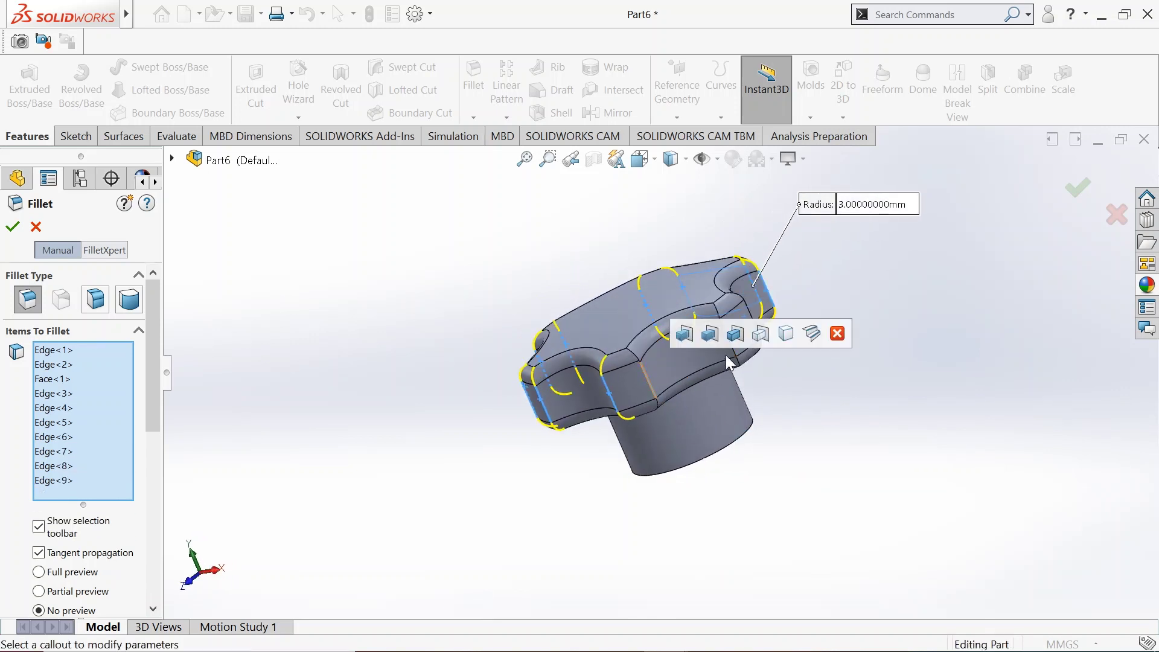
pyautogui.click(736, 360)
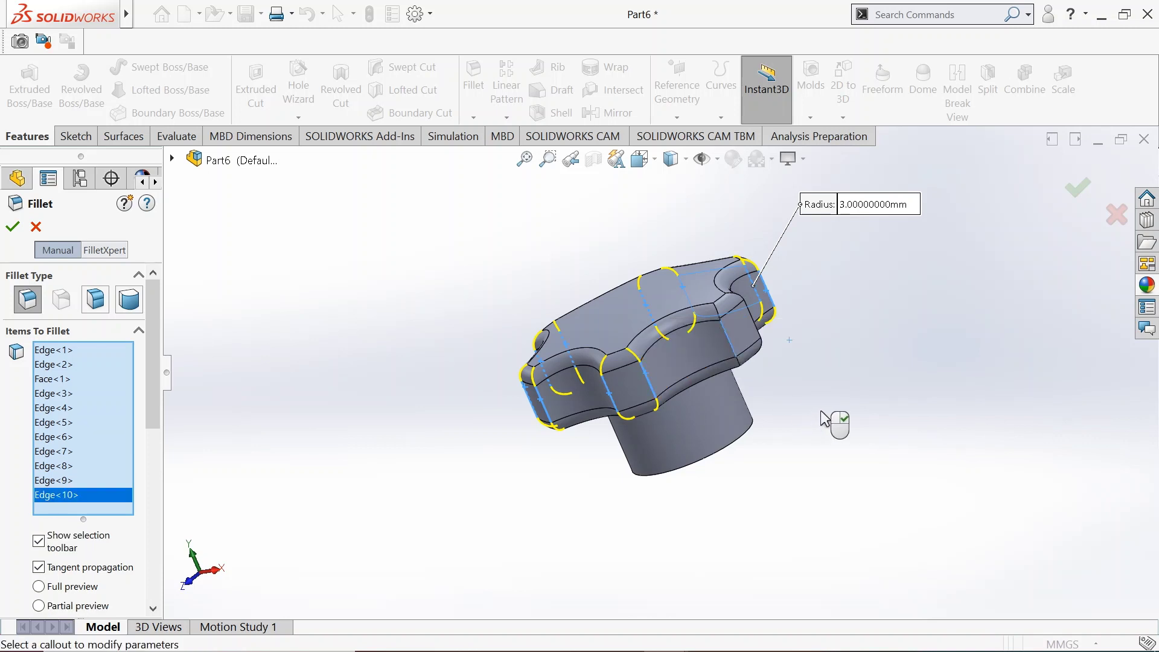
pyautogui.moveTo(832, 421); pyautogui.dragTo(678, 387, button='middle')
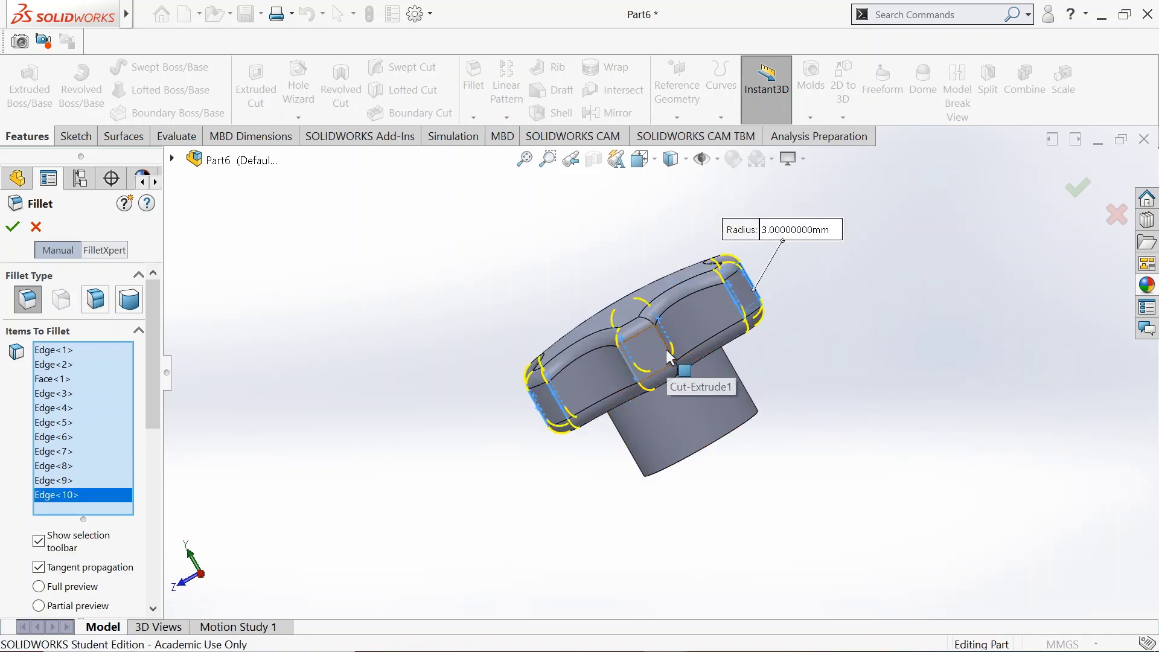
pyautogui.click(677, 384)
pyautogui.moveTo(848, 434); pyautogui.dragTo(776, 465, button='middle')
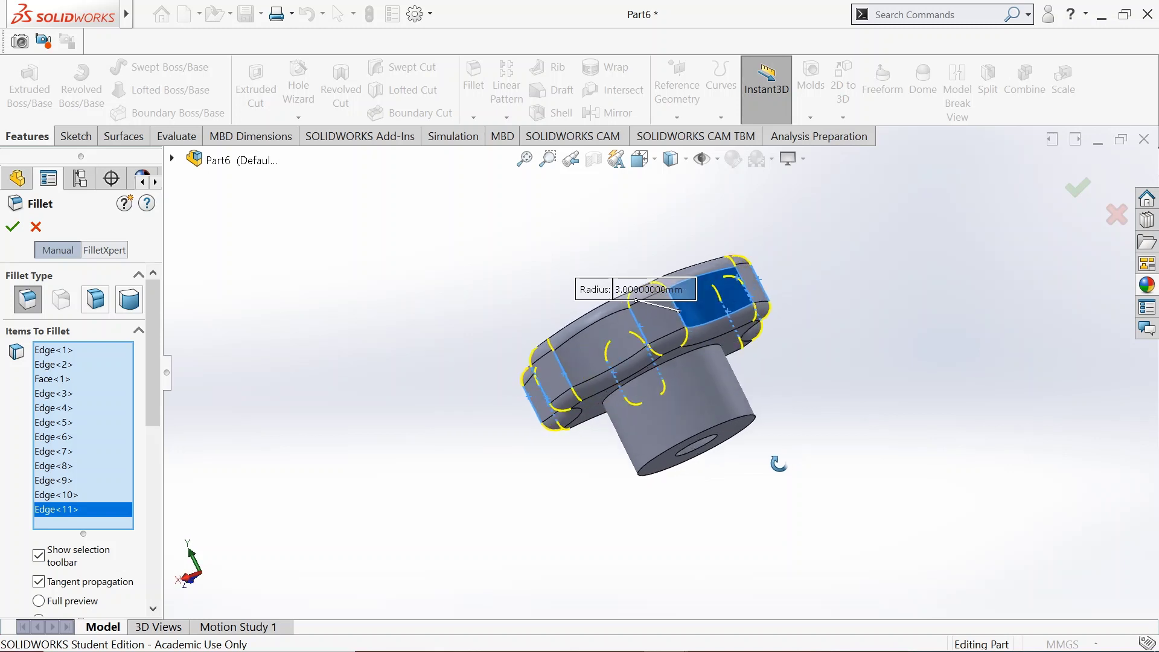
pyautogui.moveTo(702, 366); pyautogui.dragTo(869, 369, button='middle')
pyautogui.scroll(-3, 852, 366)
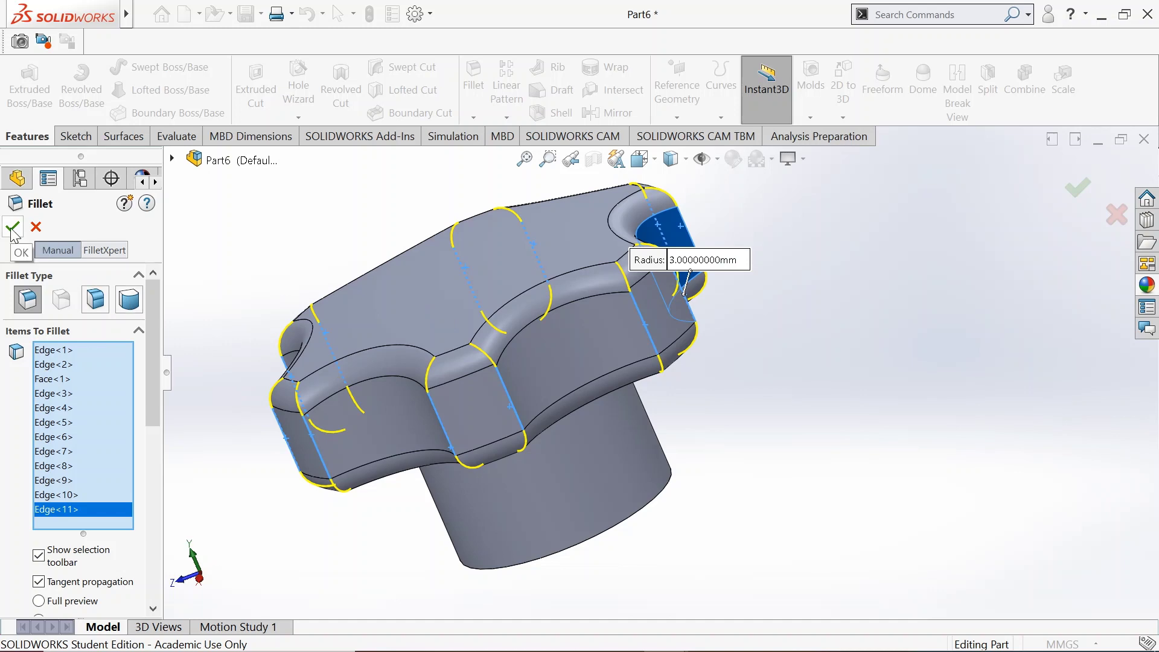
pyautogui.moveTo(156, 319); pyautogui.dragTo(146, 402)
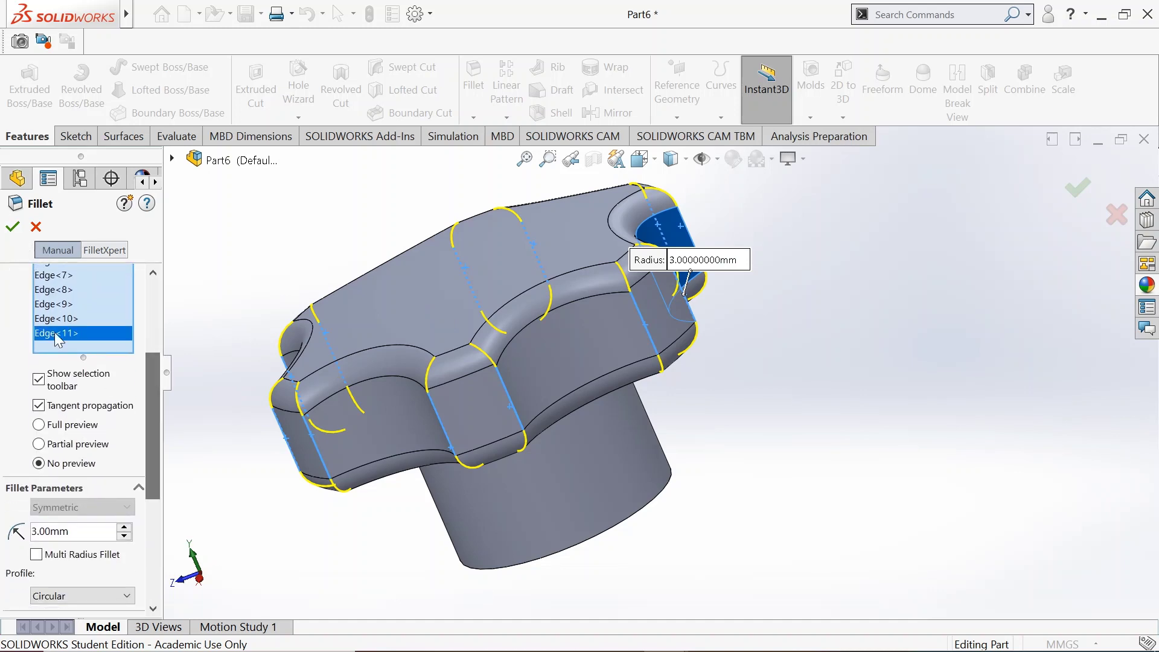
pyautogui.click(12, 226)
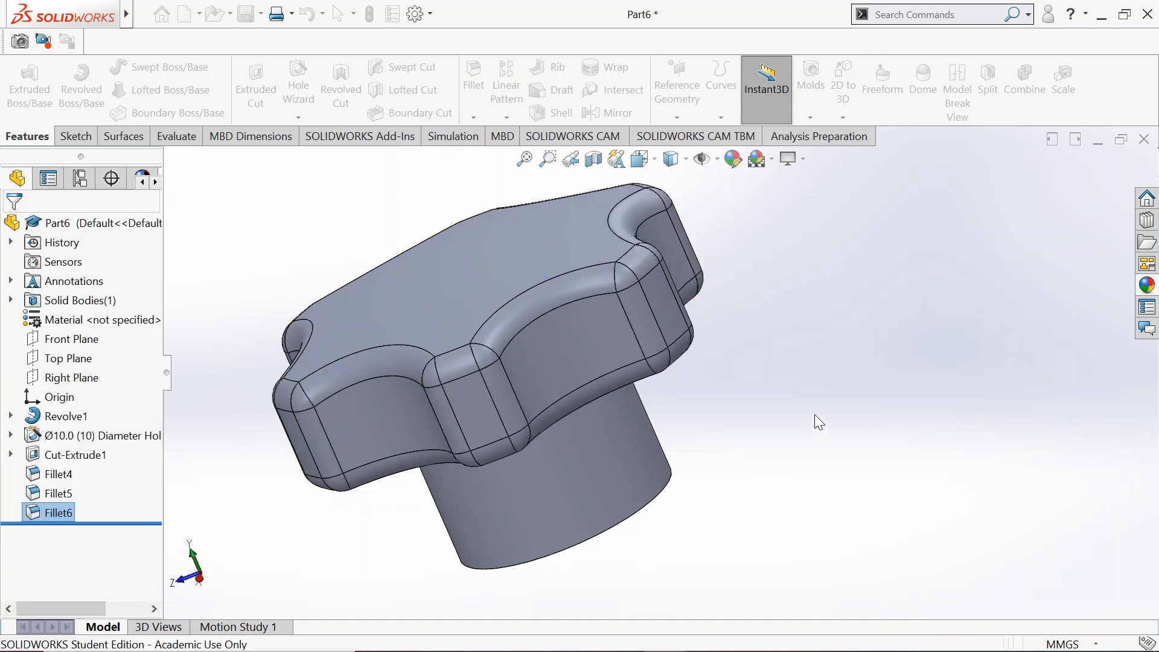
# Fillet the circular edge where the hub meets the knob head's underside at 3 mm, and show the part in isometric view
pyautogui.moveTo(721, 368); pyautogui.dragTo(573, 324, button='middle')
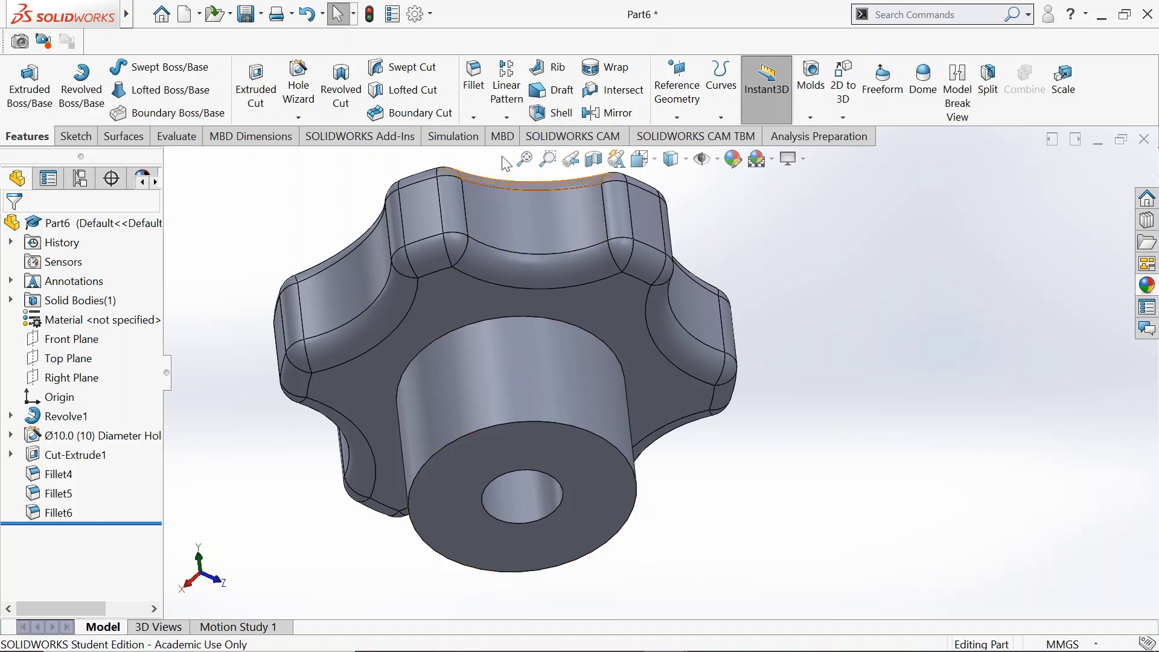
pyautogui.click(482, 95)
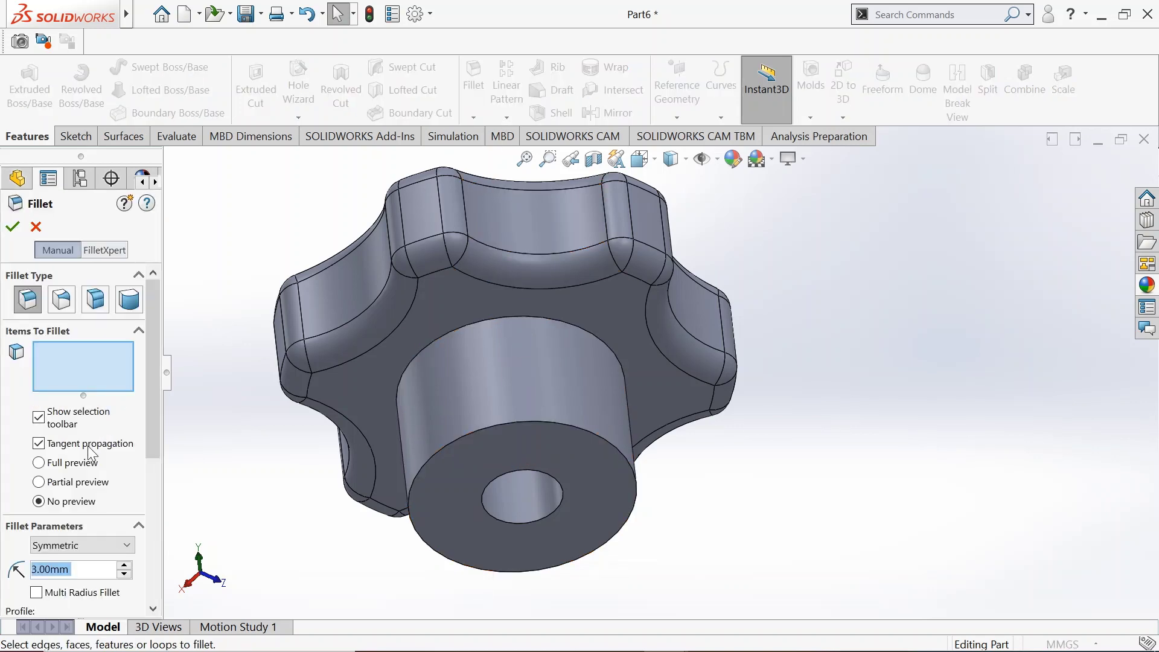
pyautogui.click(449, 331)
pyautogui.scroll(-3, 156, 345)
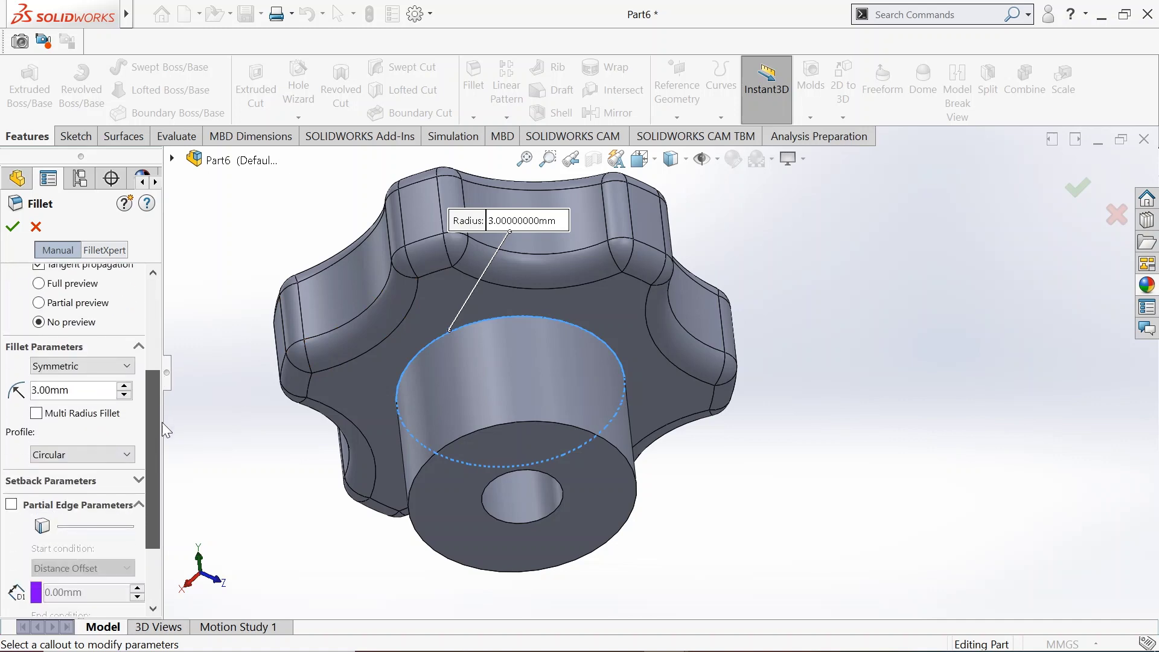
pyautogui.click(13, 228)
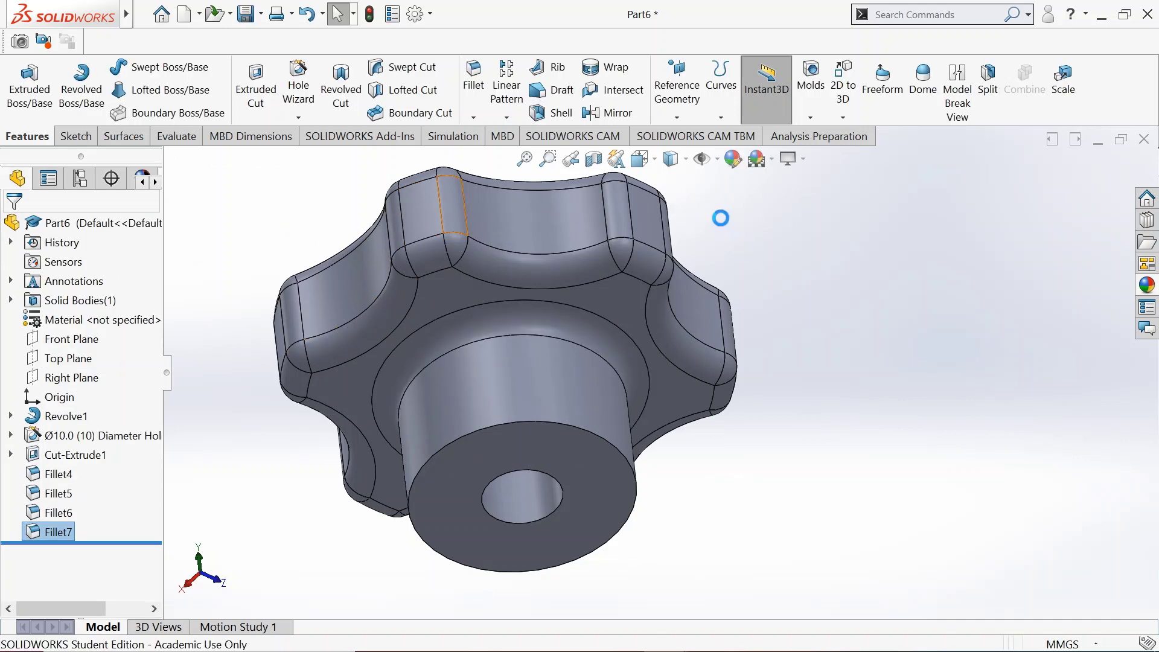
pyautogui.click(643, 158)
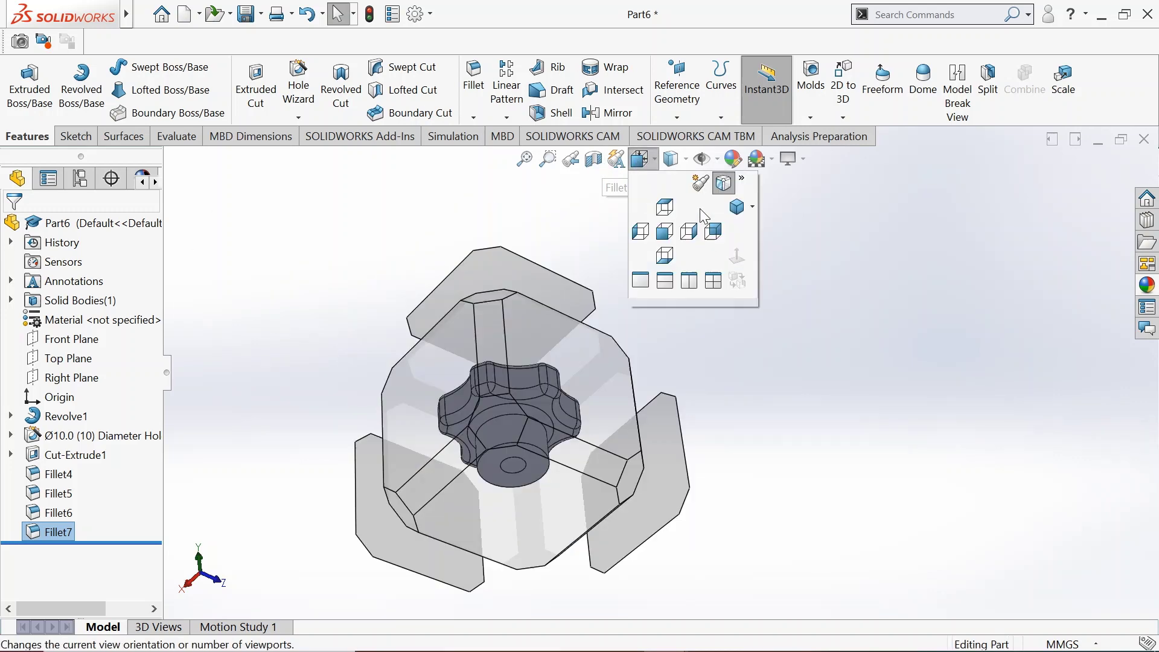
pyautogui.click(735, 208)
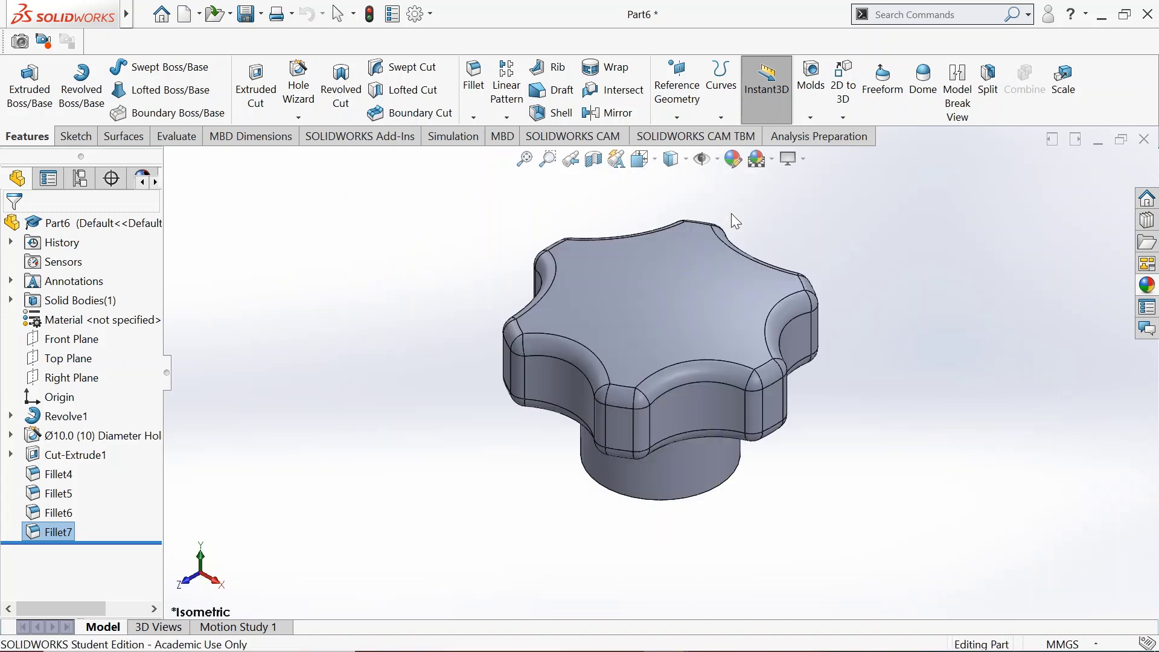
pyautogui.rightClick(74, 223)
pyautogui.moveTo(198, 416)
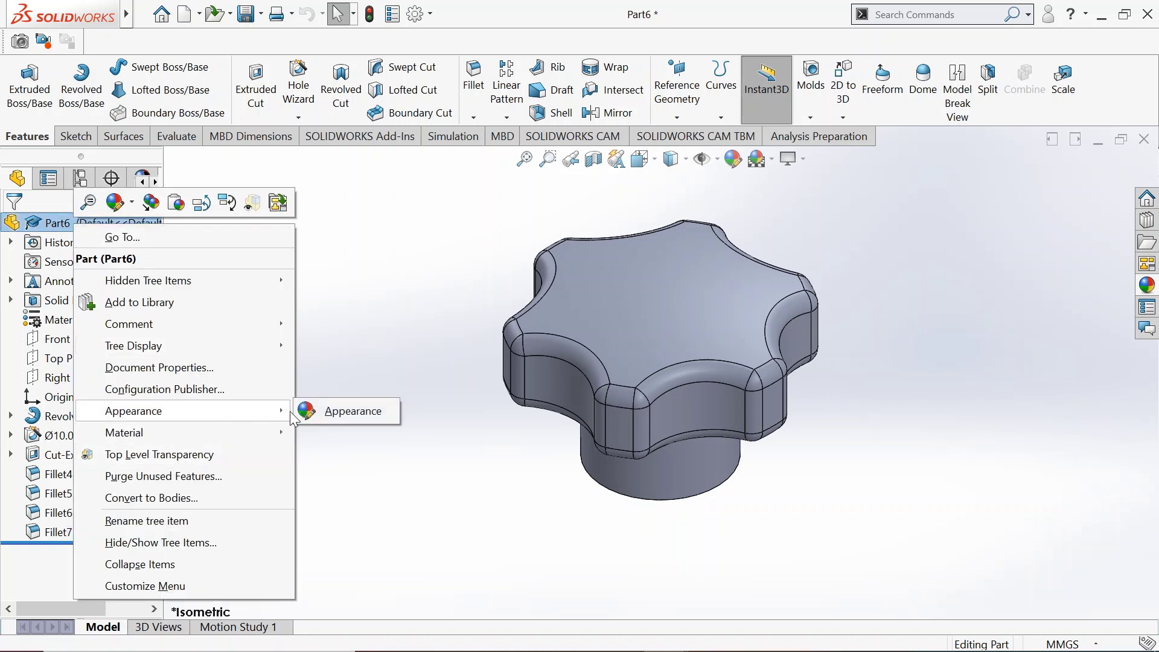
pyautogui.click(352, 409)
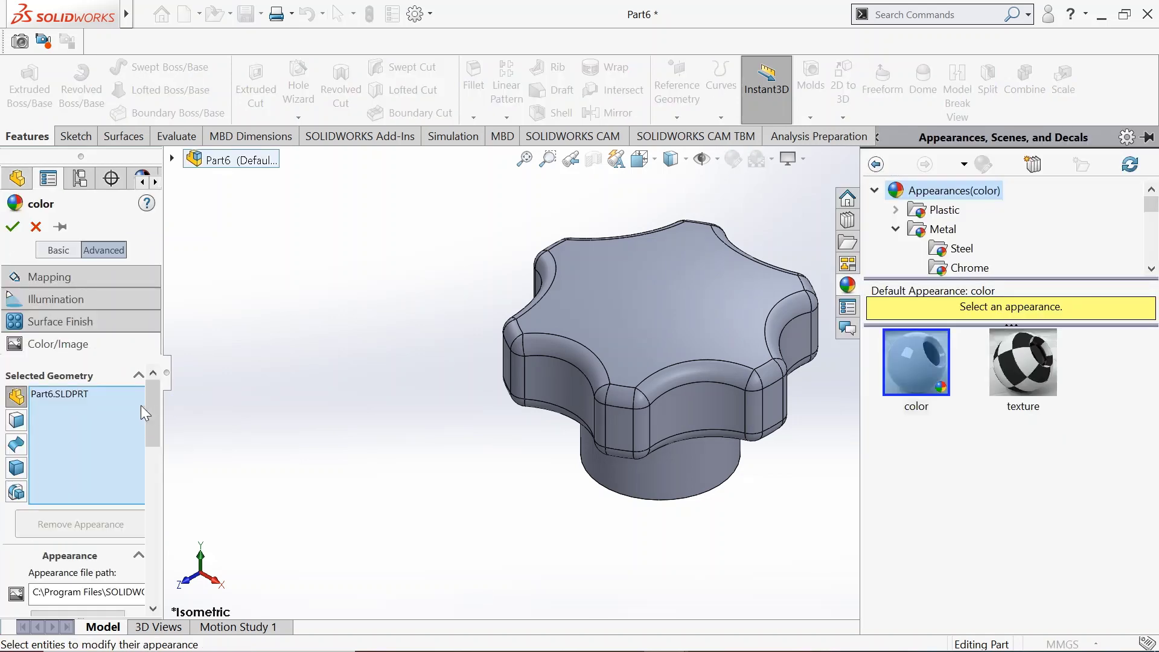
pyautogui.click(36, 226)
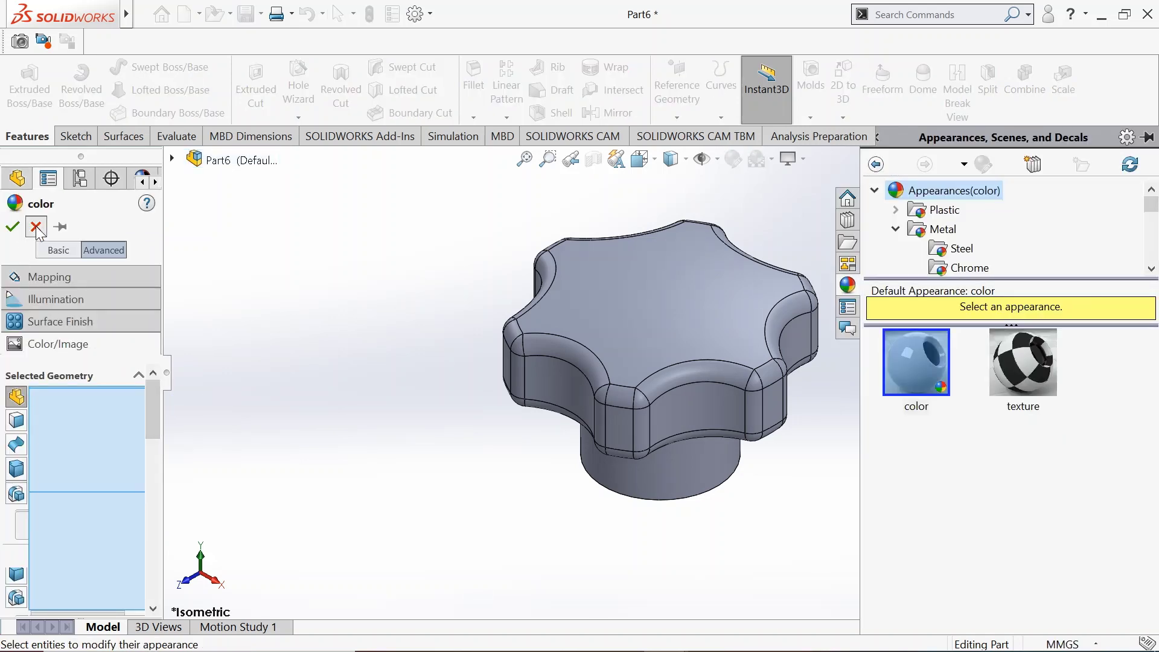
# Assign Malleable Cast Iron as the part's material
pyautogui.rightClick(83, 227)
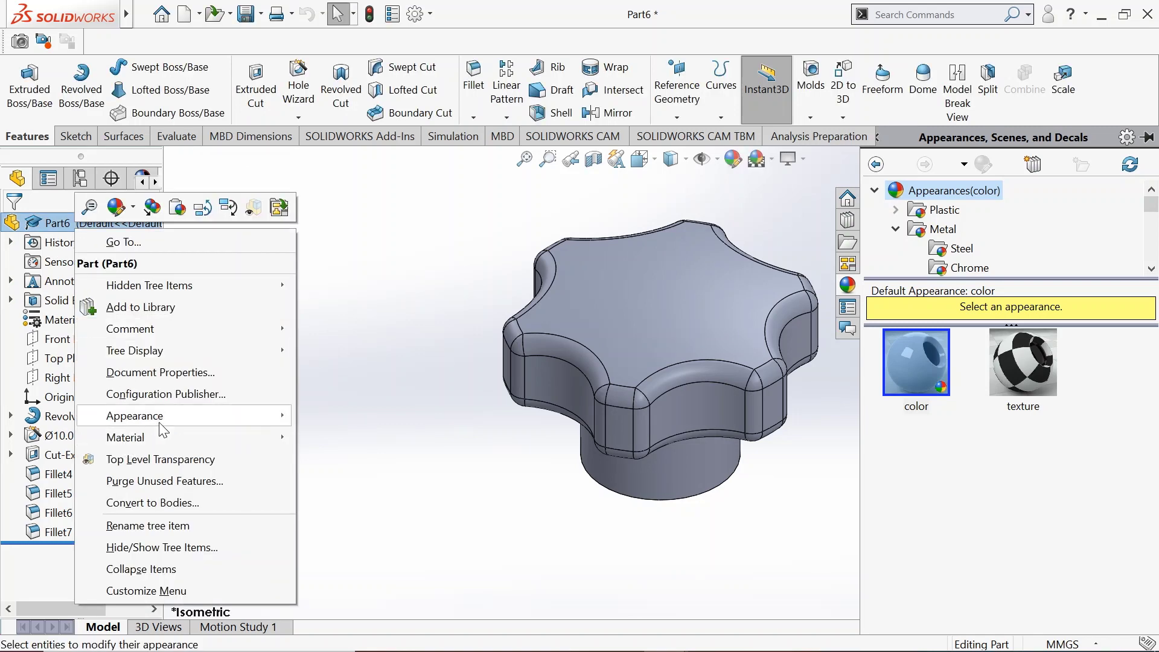
pyautogui.moveTo(164, 437)
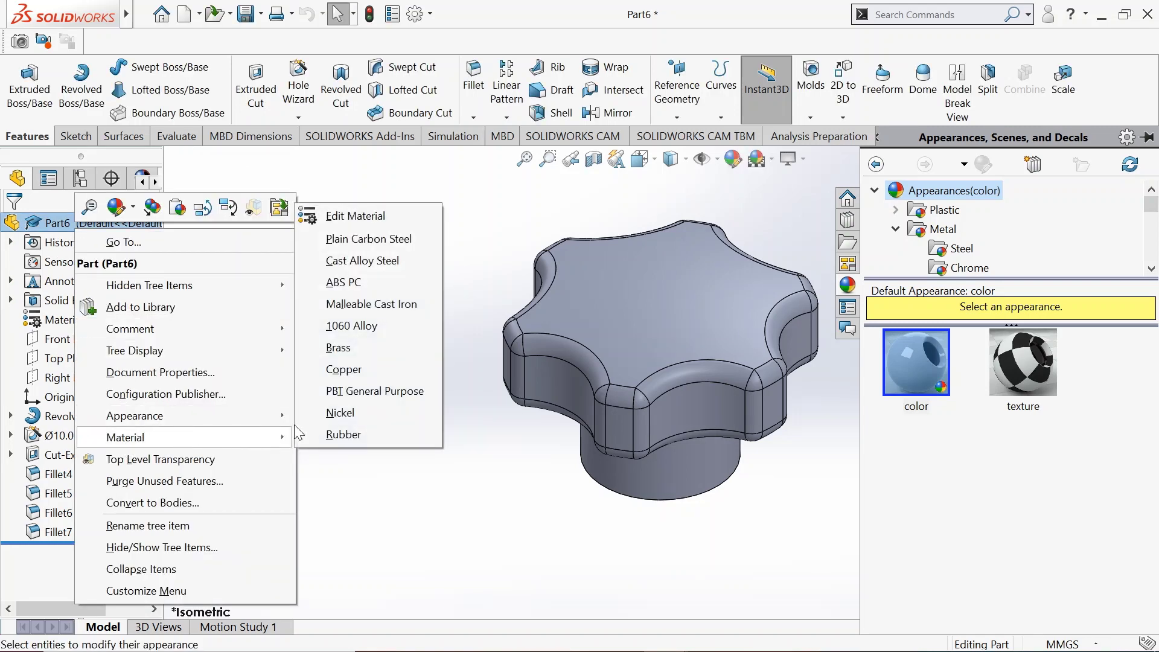
pyautogui.click(374, 304)
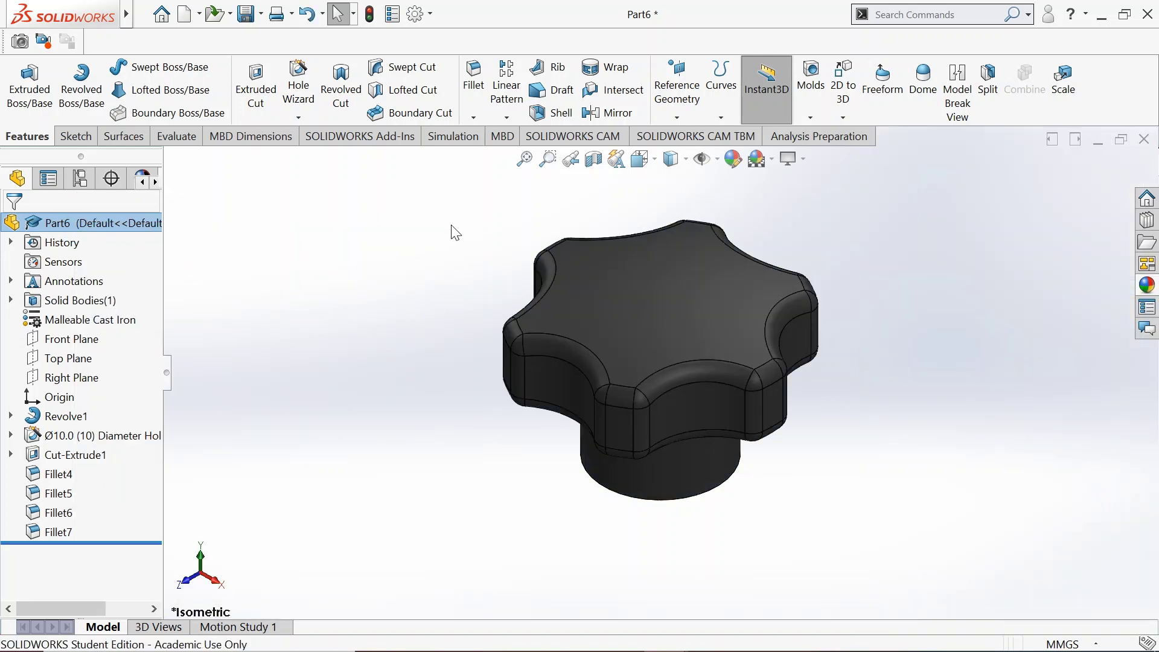
# Change the whole part's appearance colour to the standard light green swatch (RGB 128, 255, 128) and accept it
pyautogui.rightClick(94, 223)
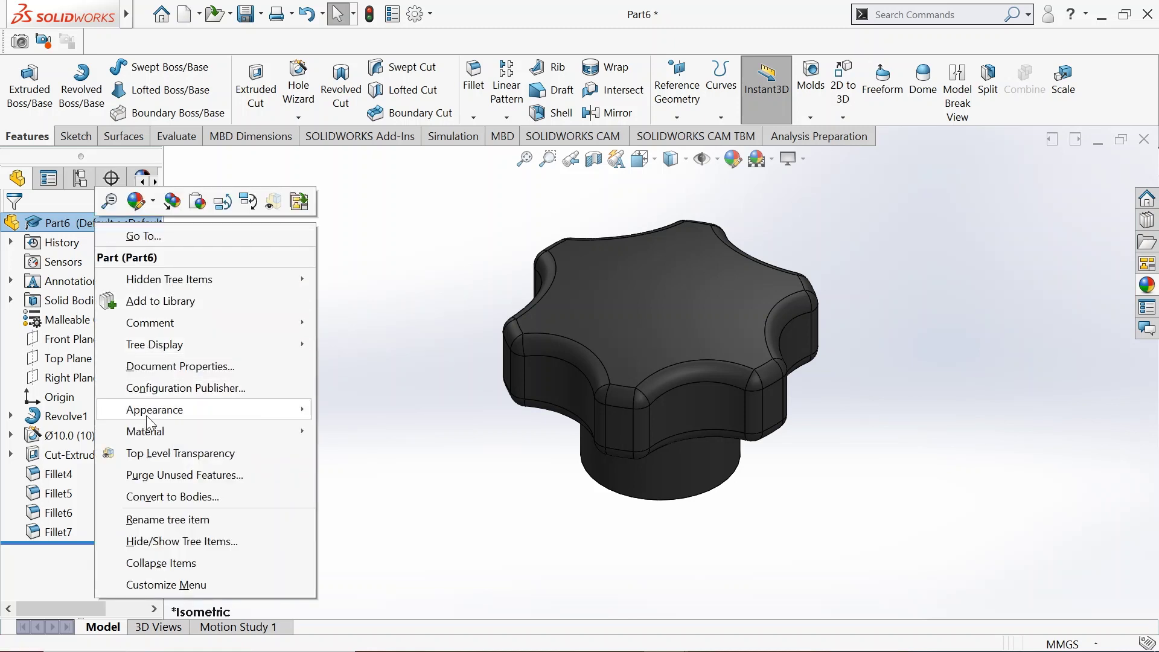
pyautogui.moveTo(289, 415)
pyautogui.click(337, 410)
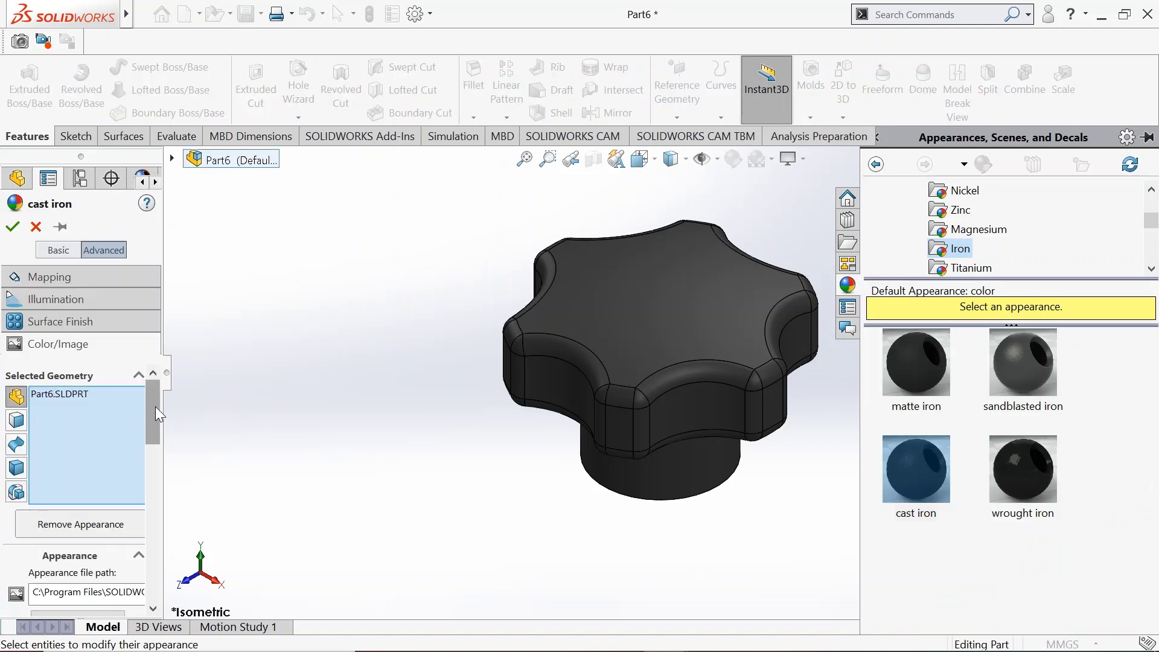
pyautogui.click(49, 251)
pyautogui.moveTo(154, 366); pyautogui.dragTo(178, 468)
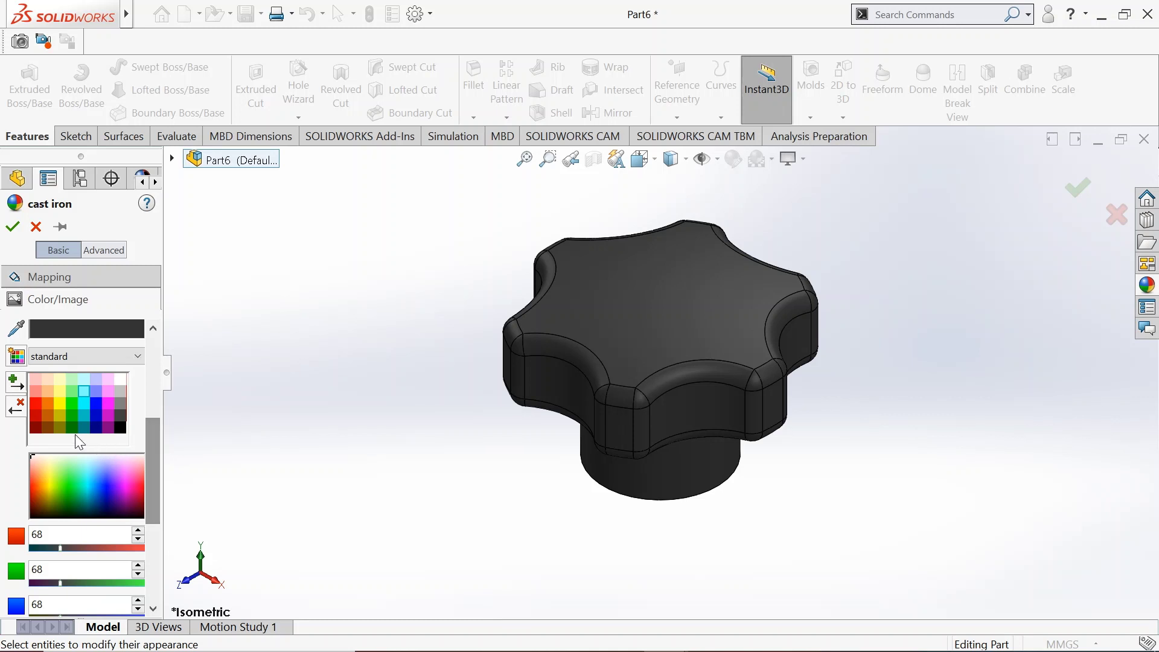
pyautogui.click(68, 390)
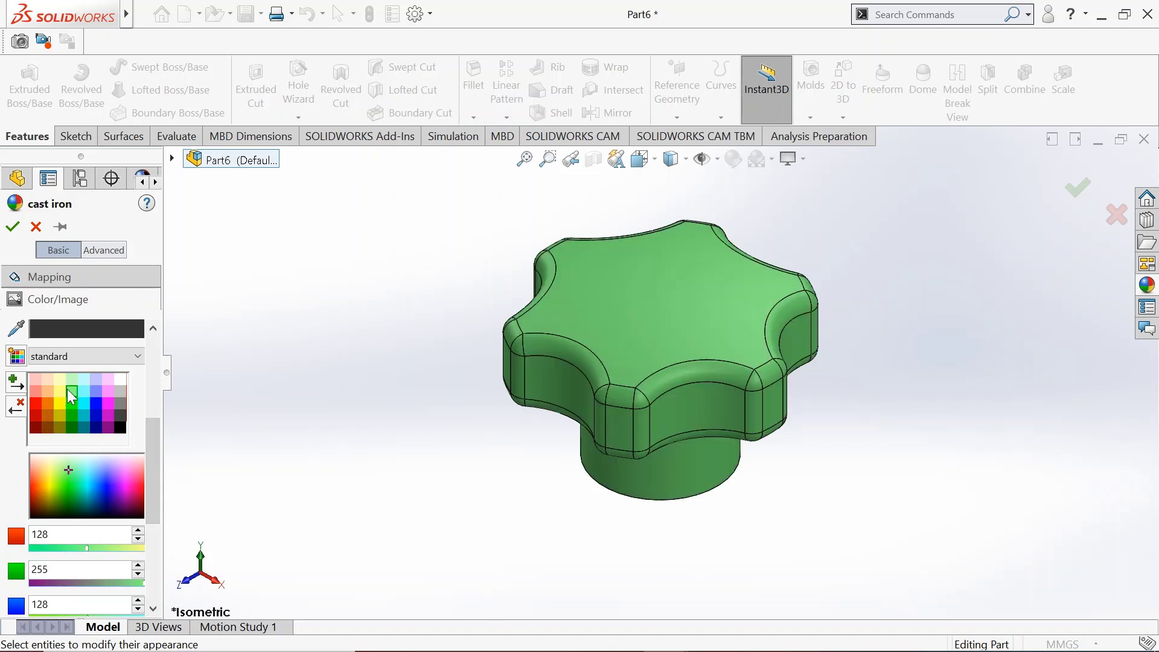
pyautogui.click(12, 227)
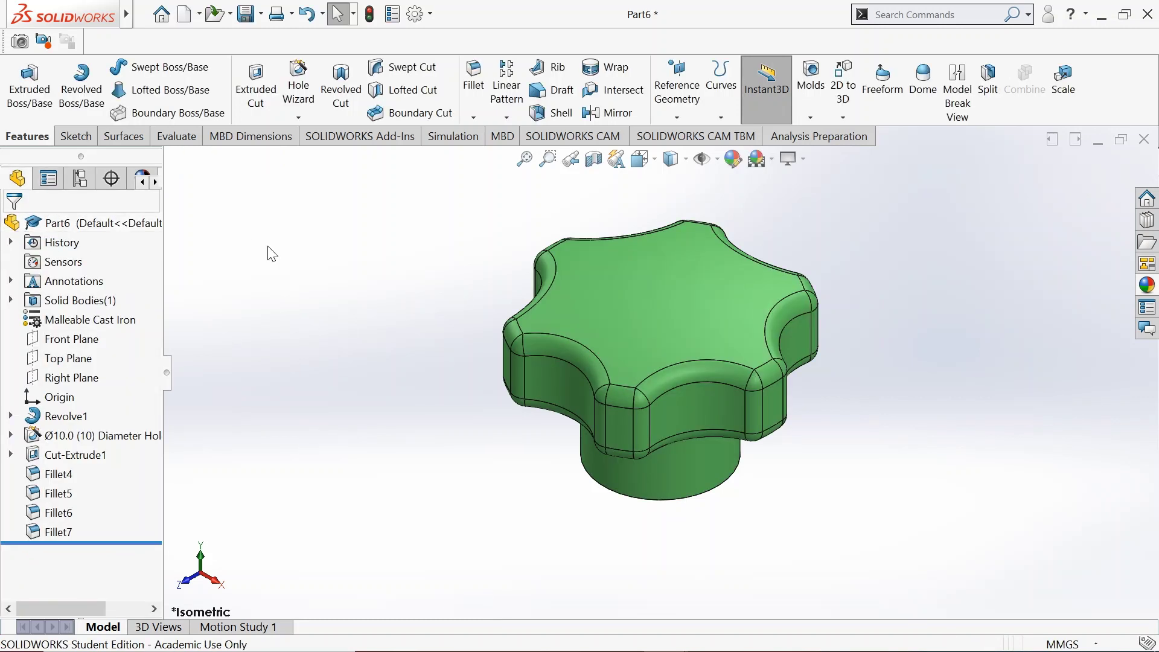
# Save the knob part as Handle in the Drill Jig folder
pyautogui.click(248, 21)
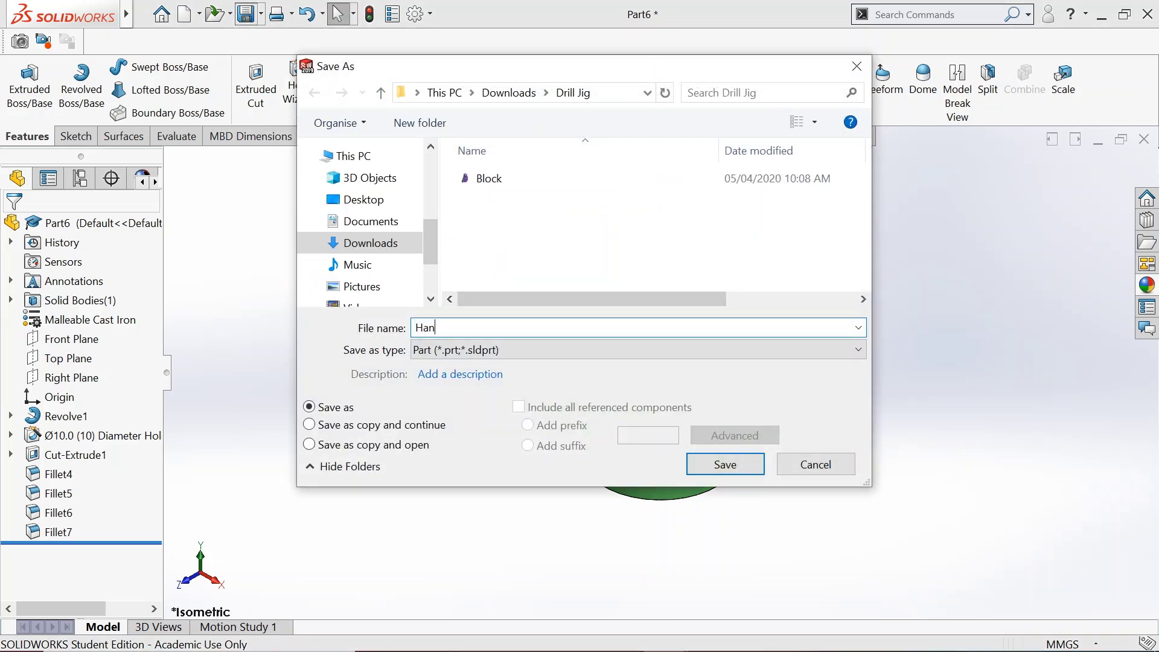
pyautogui.click(743, 464)
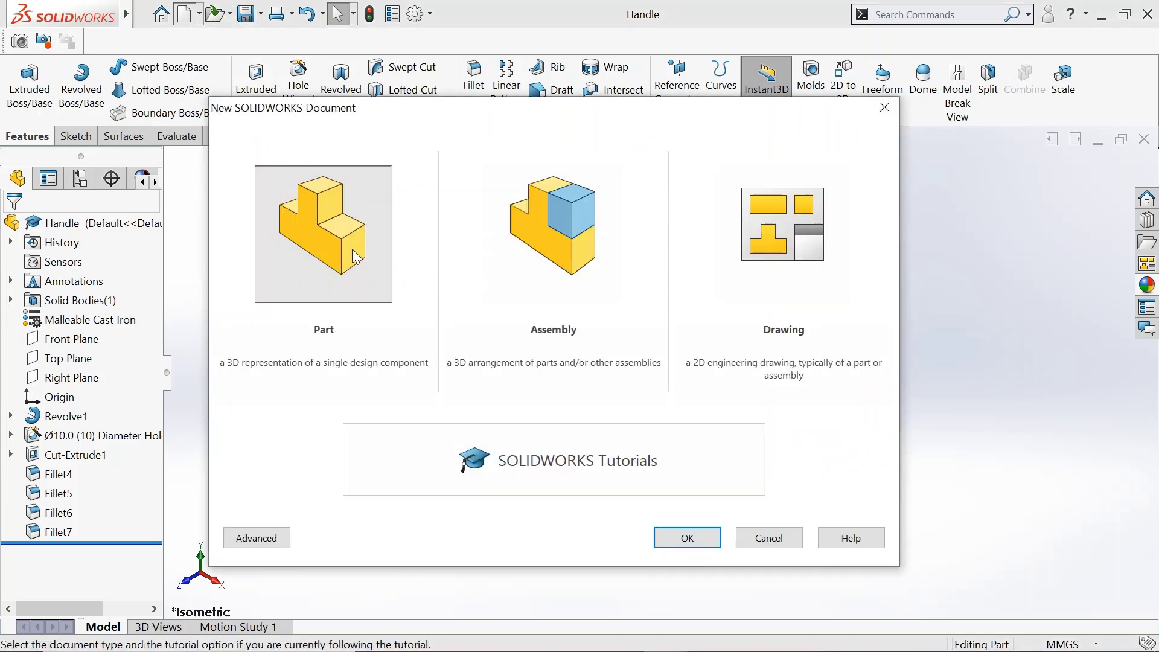
# Create a new part document and start a sketch on the Front Plane
pyautogui.doubleClick(356, 257)
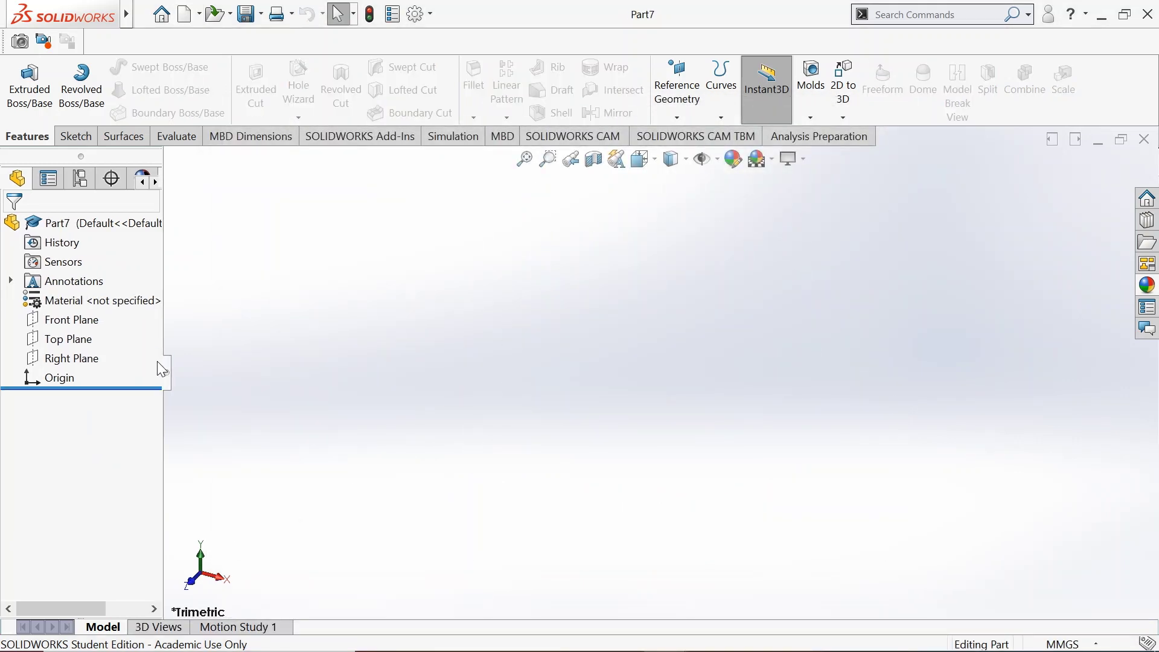
pyautogui.click(71, 319)
pyautogui.click(75, 299)
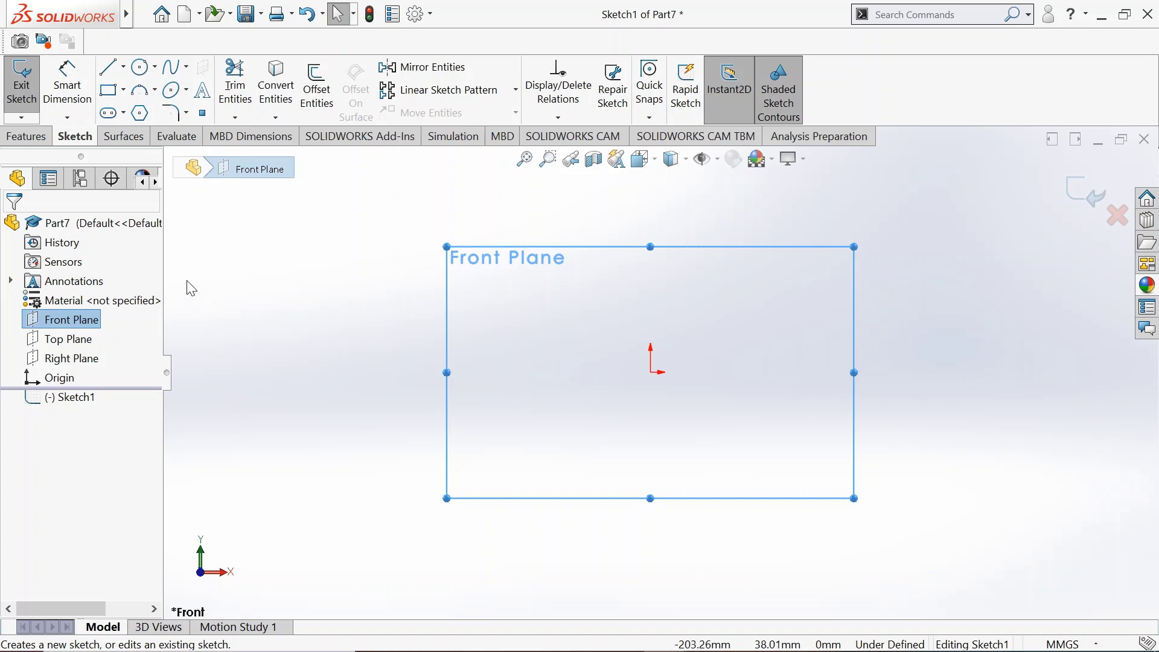
# Sketch a closed stepped half-profile from the origin, about 45 mm wide at both ends, with a wider middle section about 197 mm tall
pyautogui.click(110, 68)
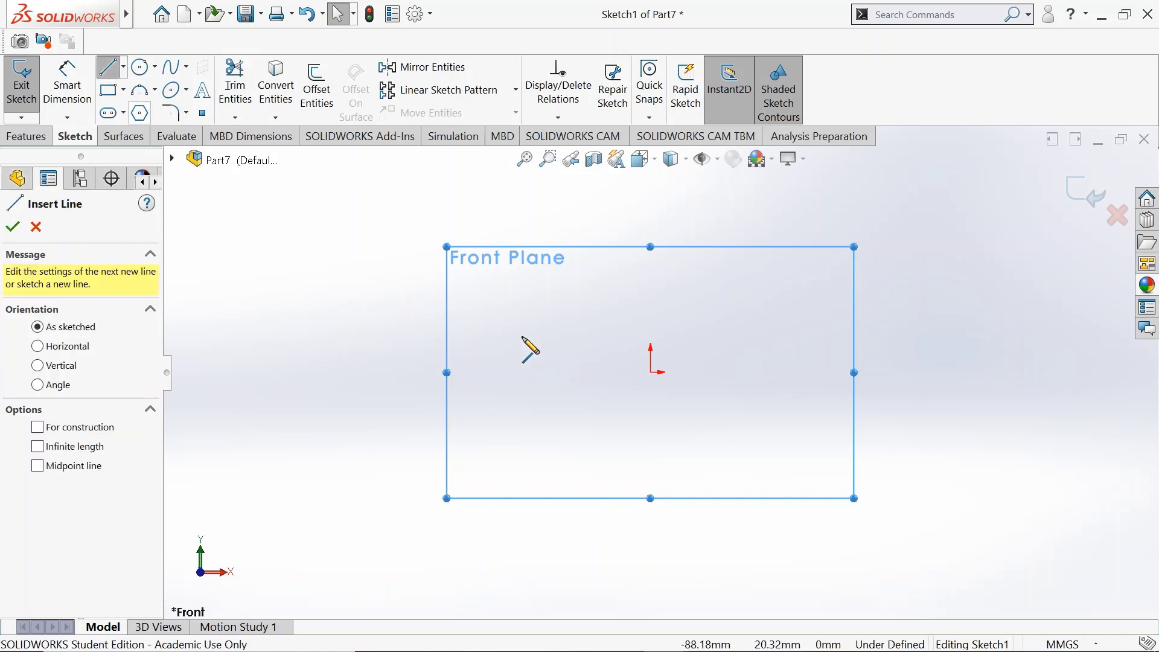
pyautogui.click(651, 373)
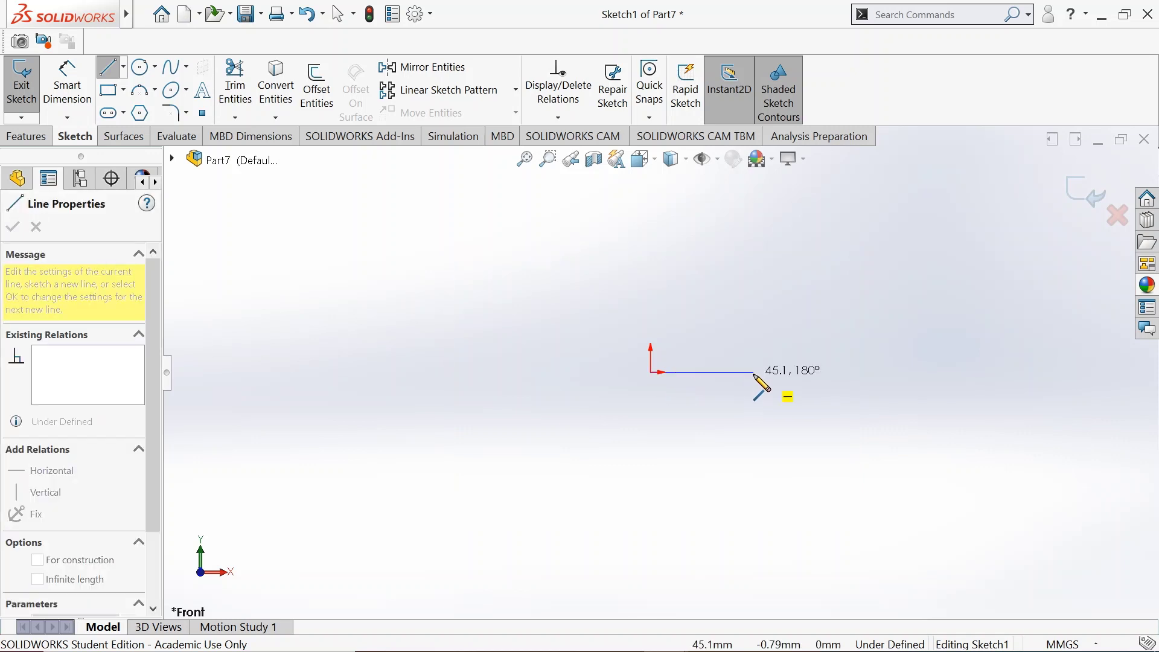
pyautogui.click(754, 372)
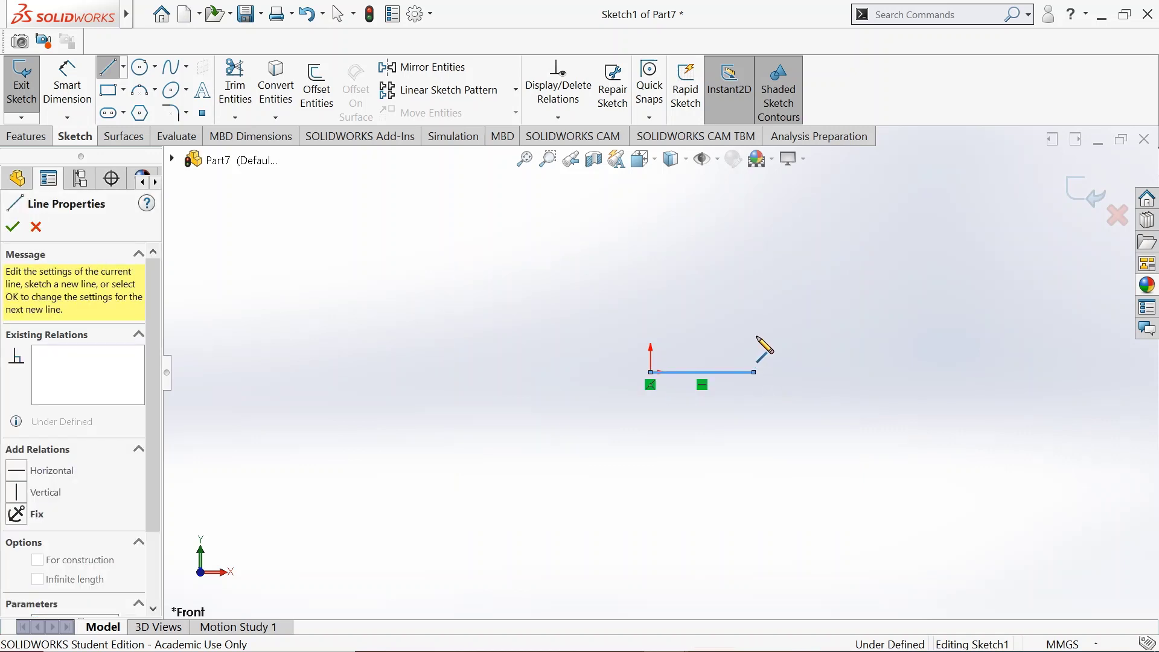
pyautogui.click(755, 281)
pyautogui.click(842, 281)
pyautogui.scroll(5, 845, 287)
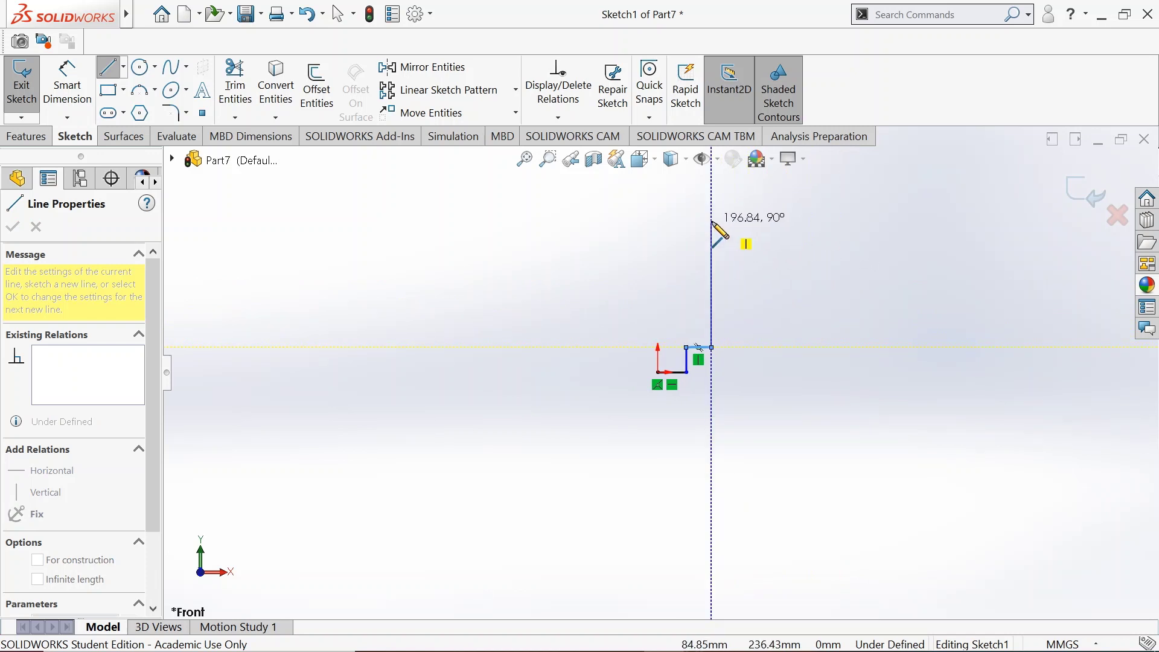
pyautogui.click(693, 222)
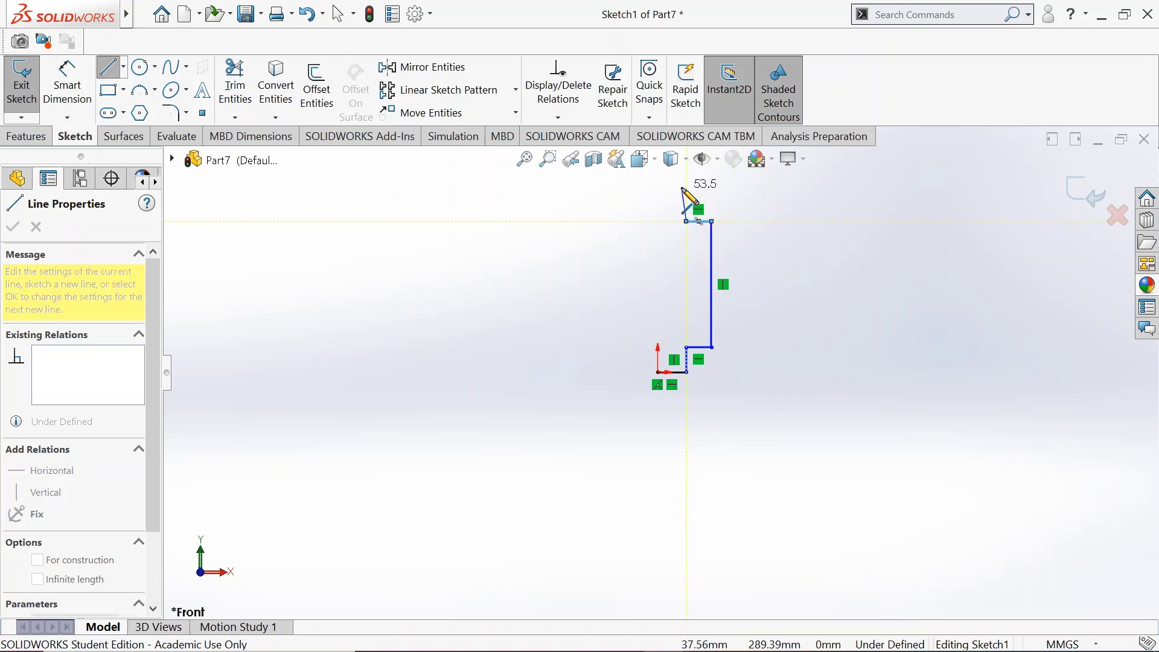
pyautogui.scroll(2, 681, 181)
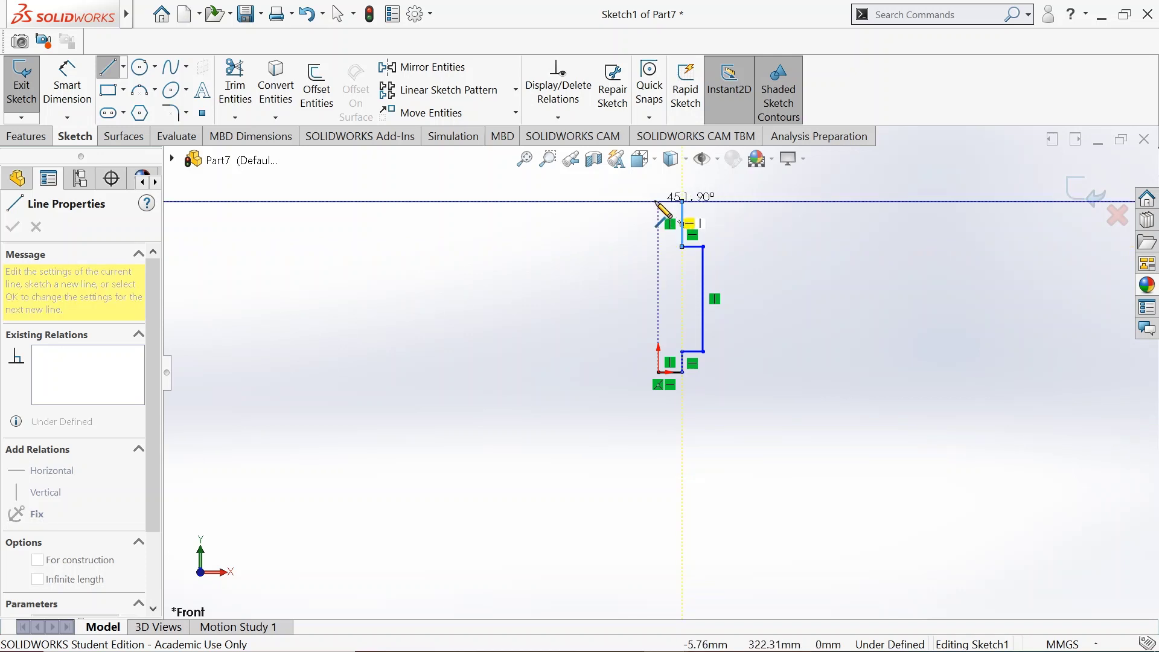
pyautogui.click(658, 202)
pyautogui.click(657, 371)
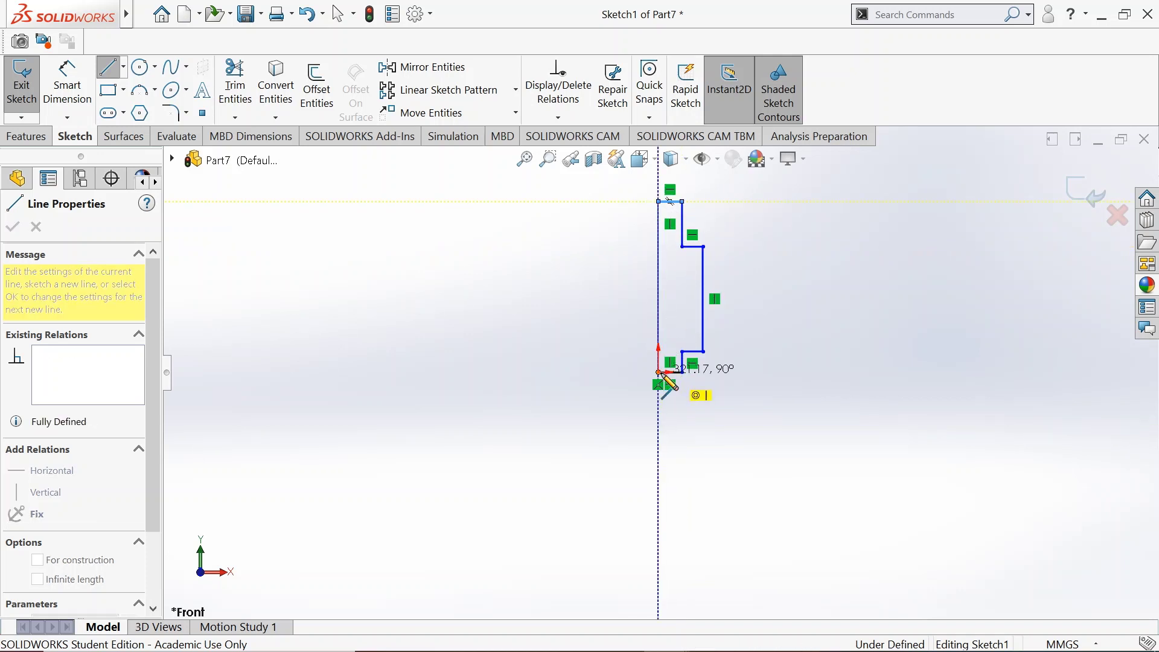
pyautogui.rightClick(535, 322)
pyautogui.click(543, 321)
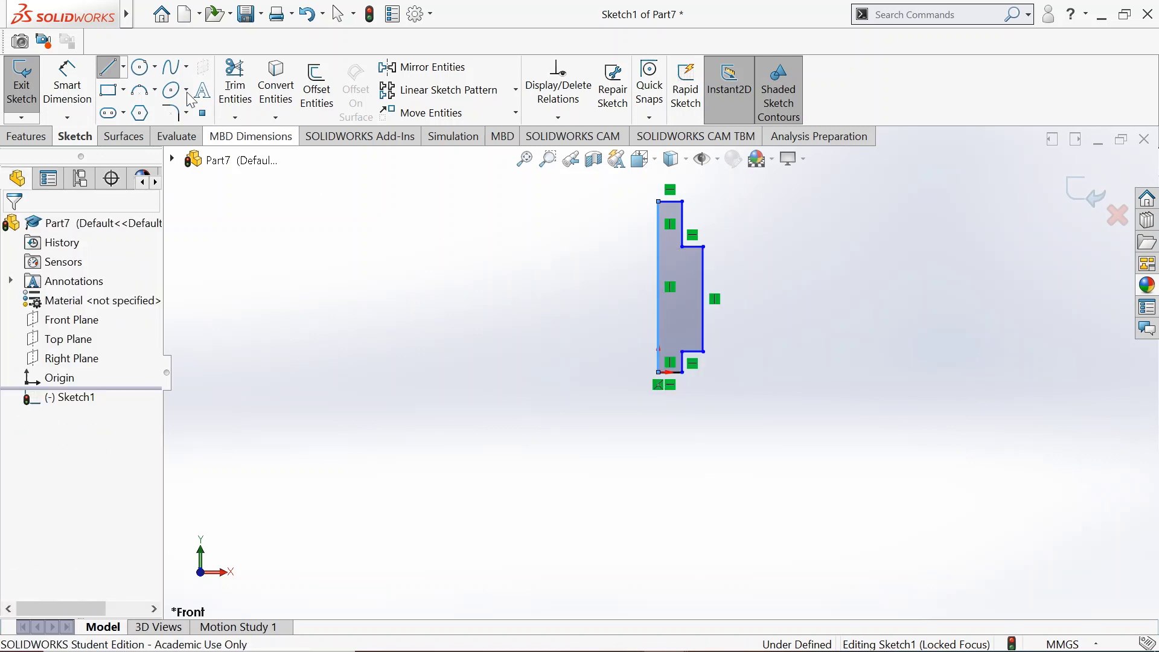
# Draw a construction centerline about 517 mm long beside the profile's inner vertical edge, extending past both ends
pyautogui.click(123, 66)
pyautogui.click(145, 112)
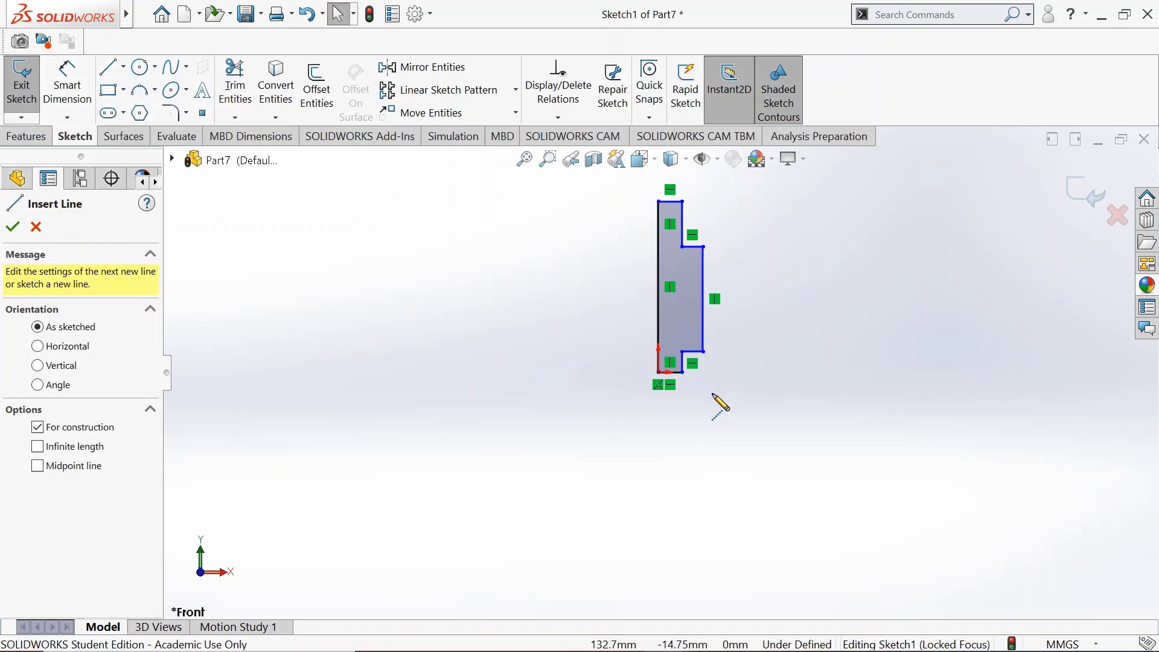
pyautogui.click(659, 382)
pyautogui.click(657, 425)
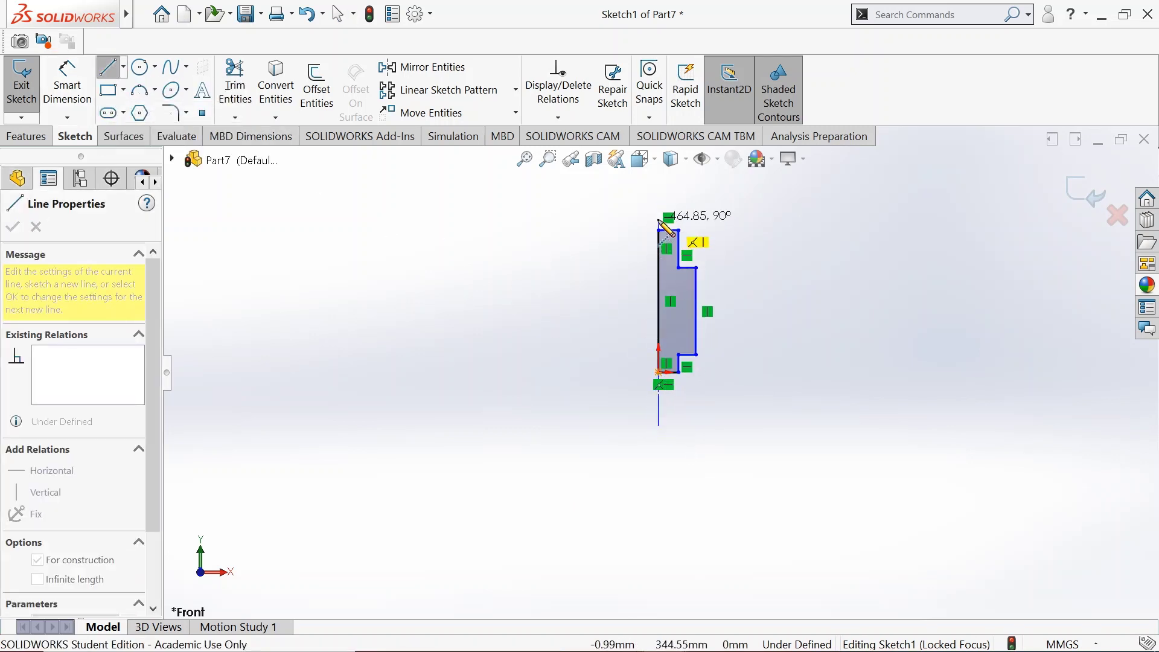
pyautogui.rightClick(570, 226)
pyautogui.click(609, 234)
# Make the centerline collinear with the profile's inner vertical edge
pyautogui.click(664, 257)
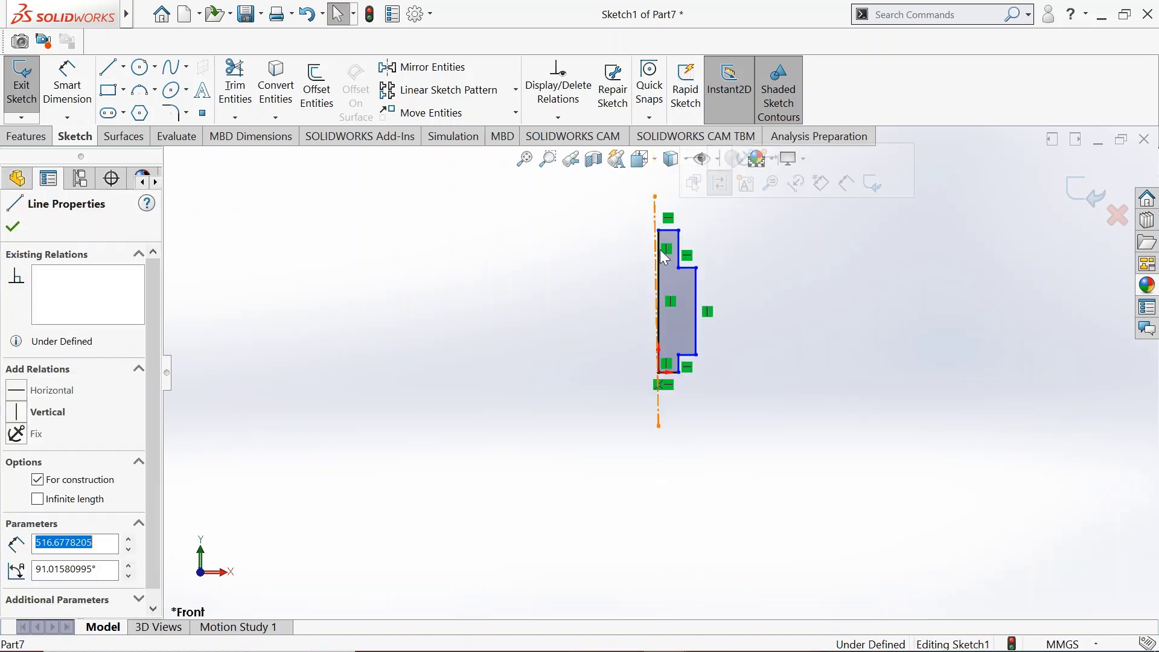
pyautogui.keyDown('ctrl'); pyautogui.click(662, 266); pyautogui.keyUp('ctrl')
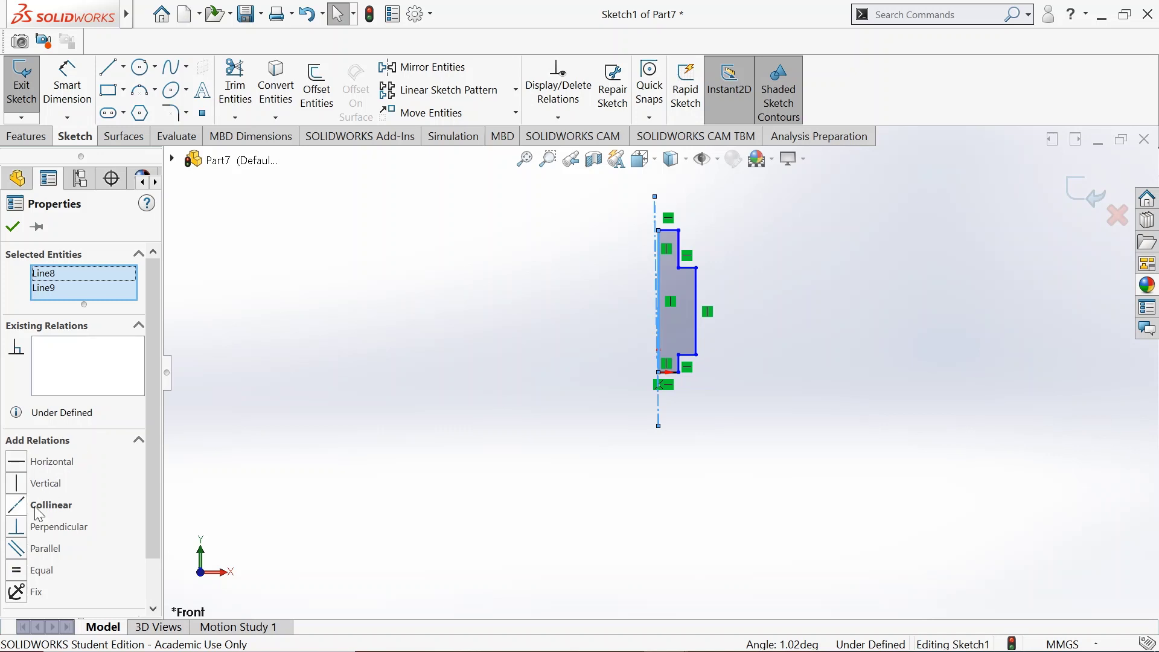
pyautogui.click(48, 505)
pyautogui.click(13, 227)
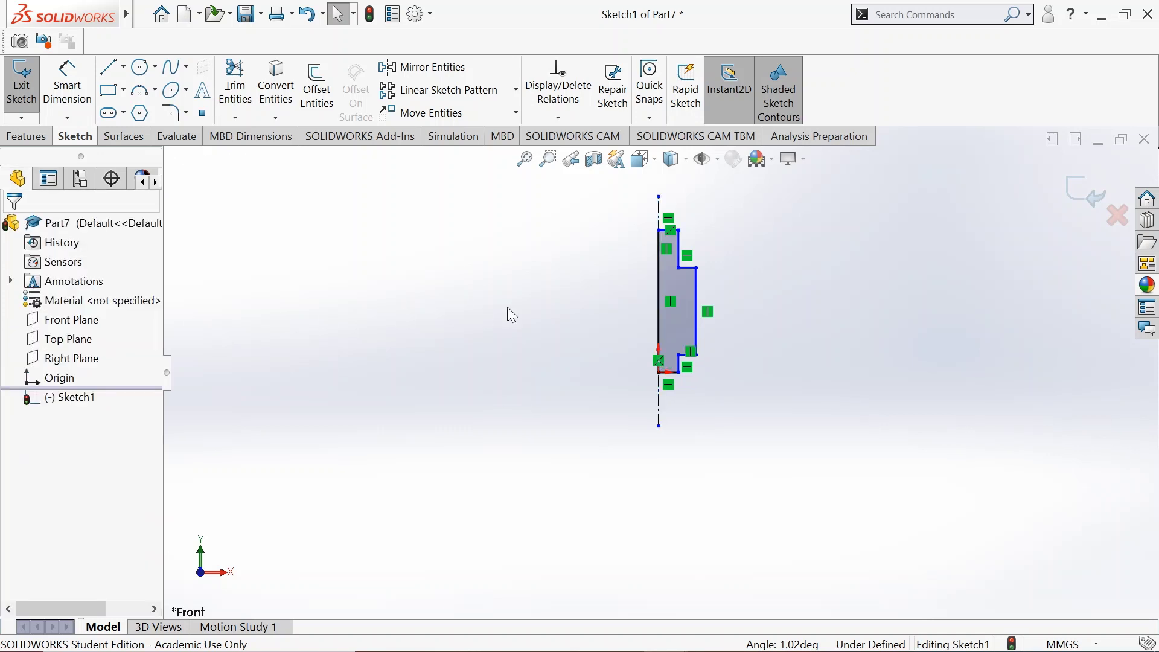
pyautogui.click(655, 171)
pyautogui.click(740, 212)
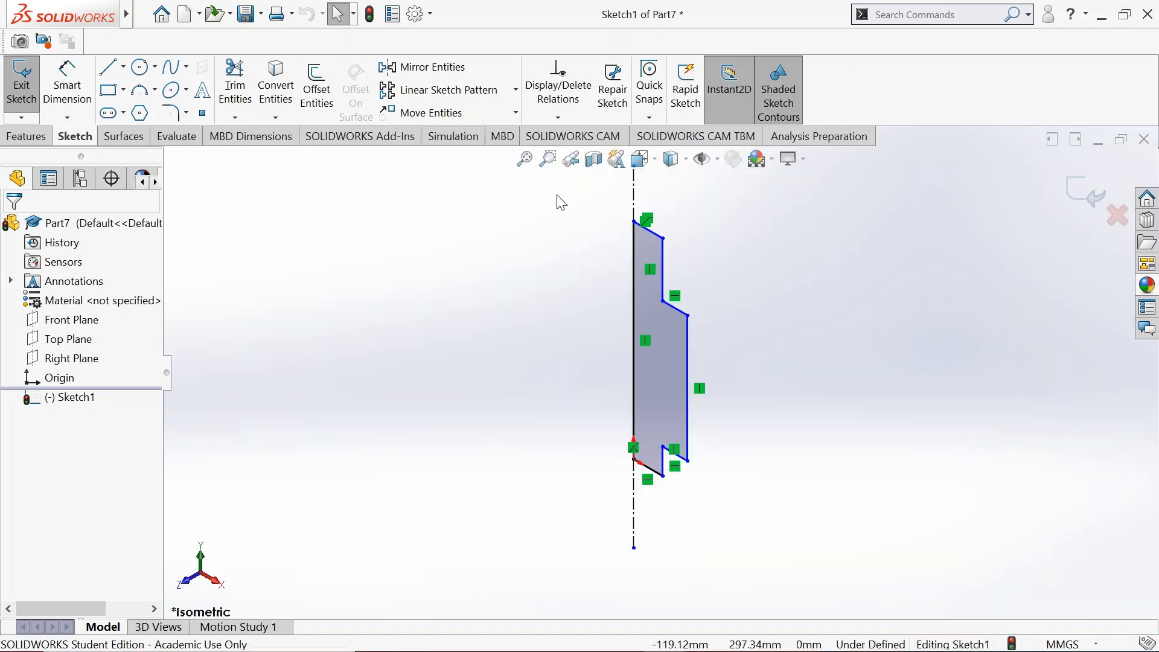
pyautogui.click(644, 159)
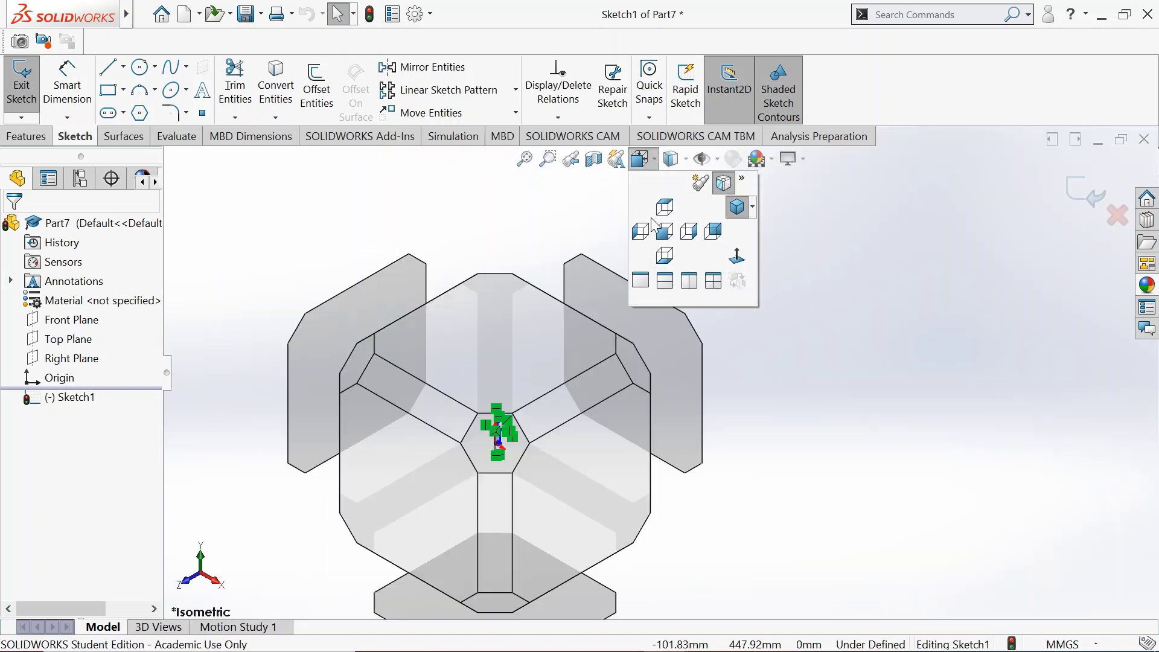
pyautogui.click(735, 260)
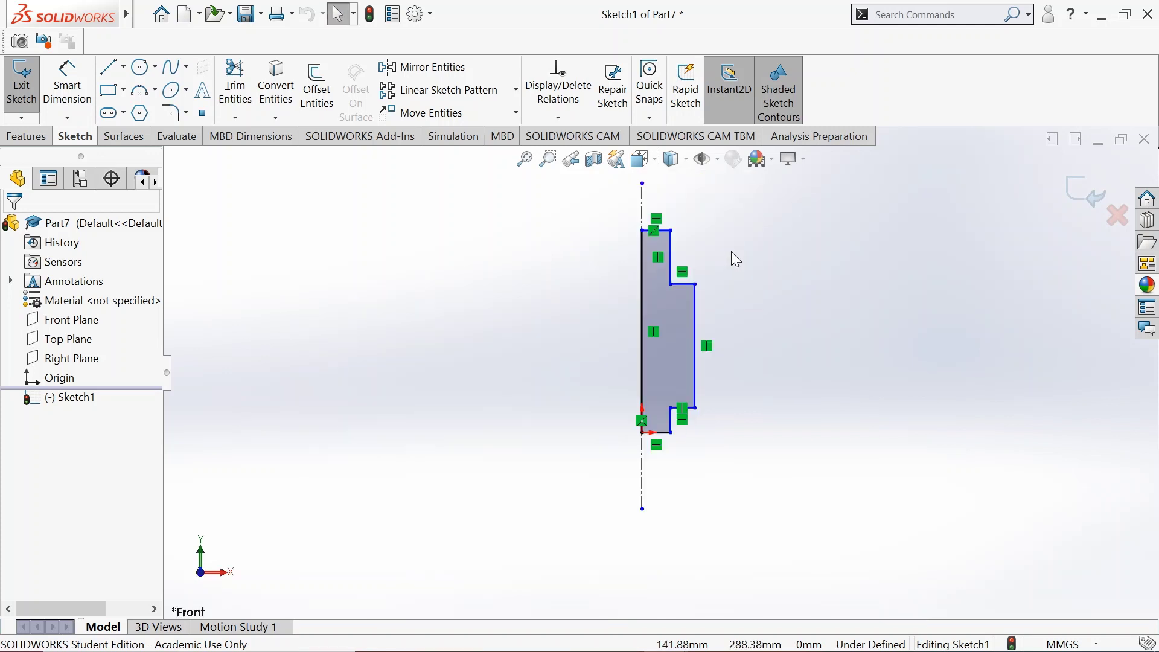
# Dimension the lower narrow section as a diameter across the centerline and set it to 10 mm
pyautogui.click(67, 84)
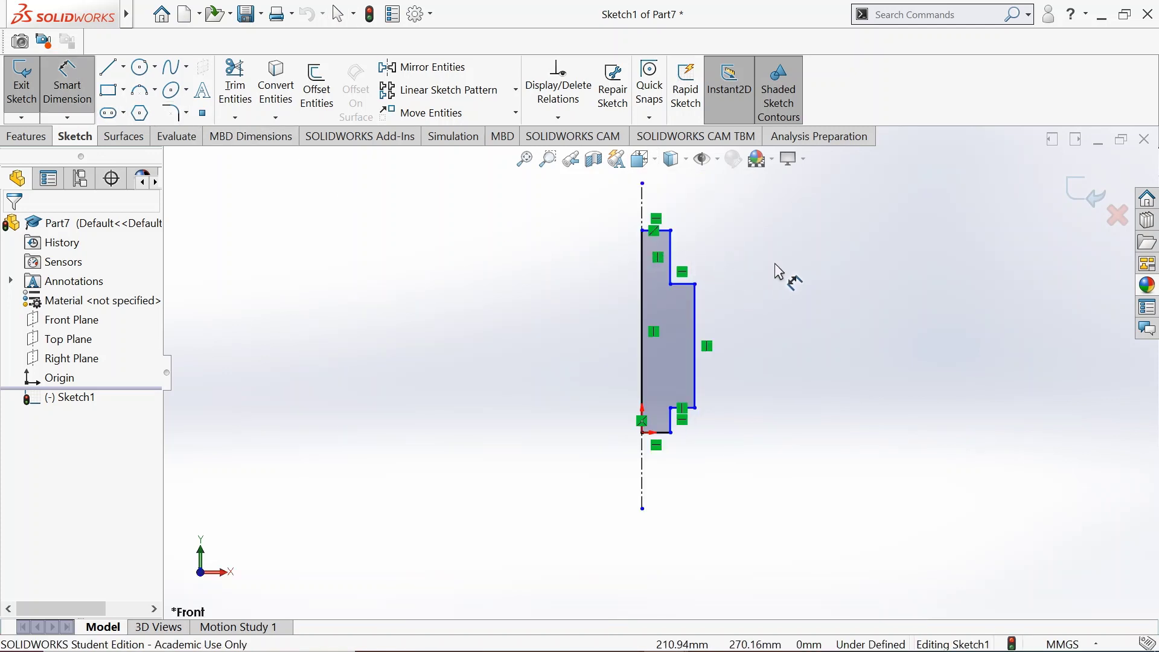
pyautogui.press('Escape')
pyautogui.scroll(-5, 679, 423)
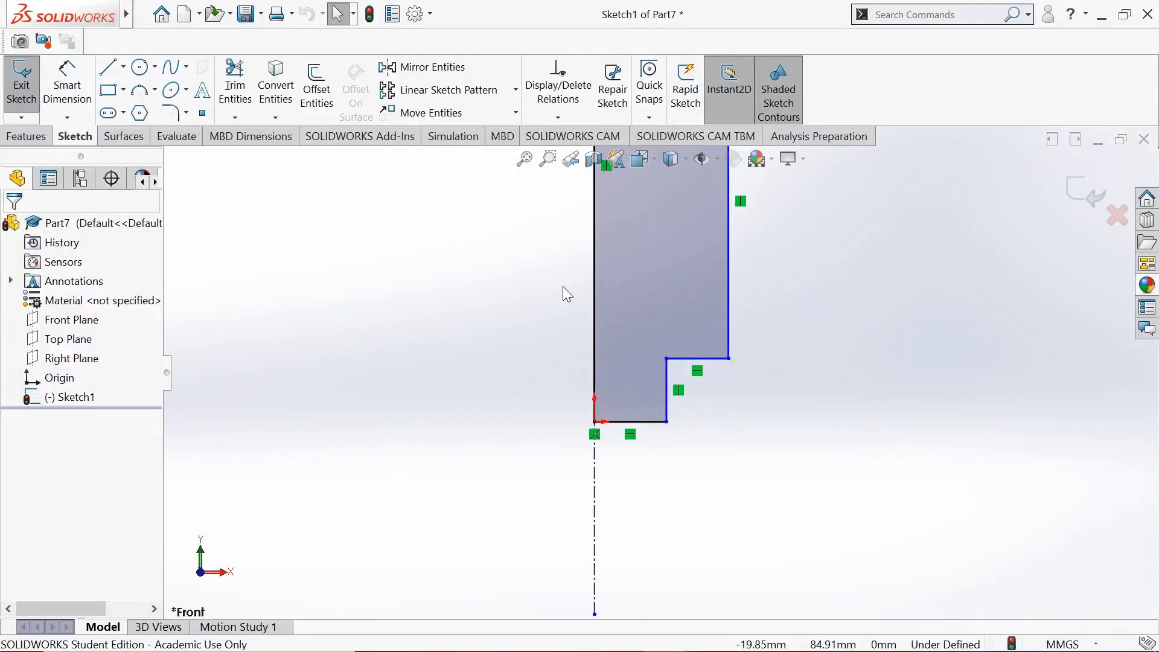
pyautogui.click(67, 85)
pyautogui.click(670, 400)
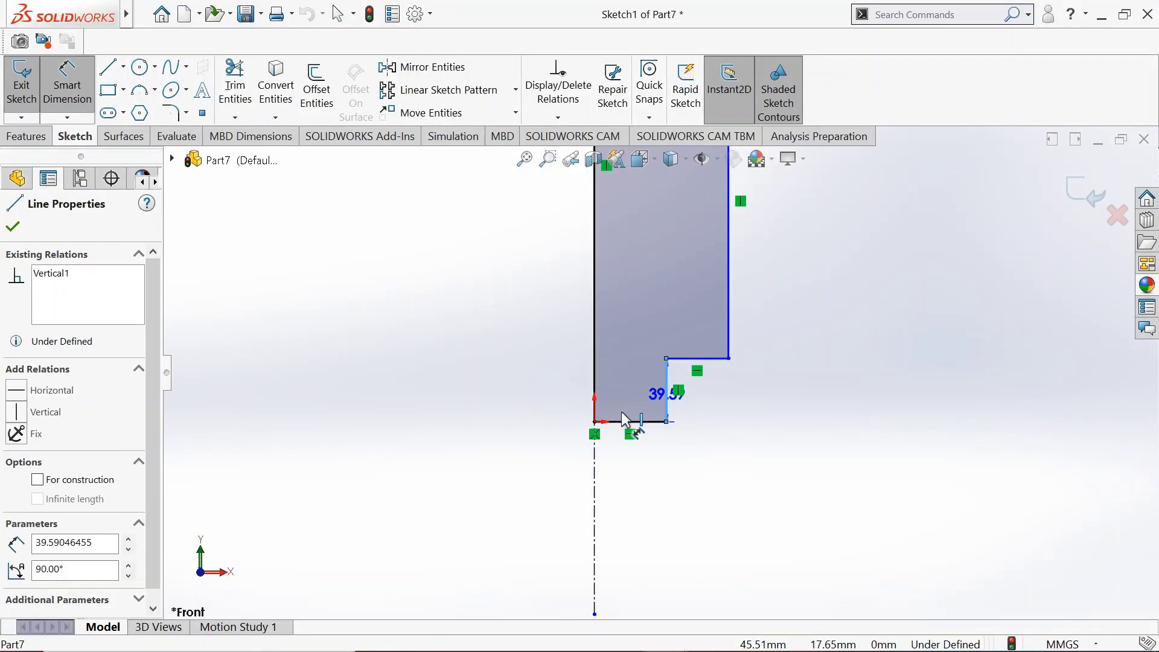
pyautogui.click(596, 465)
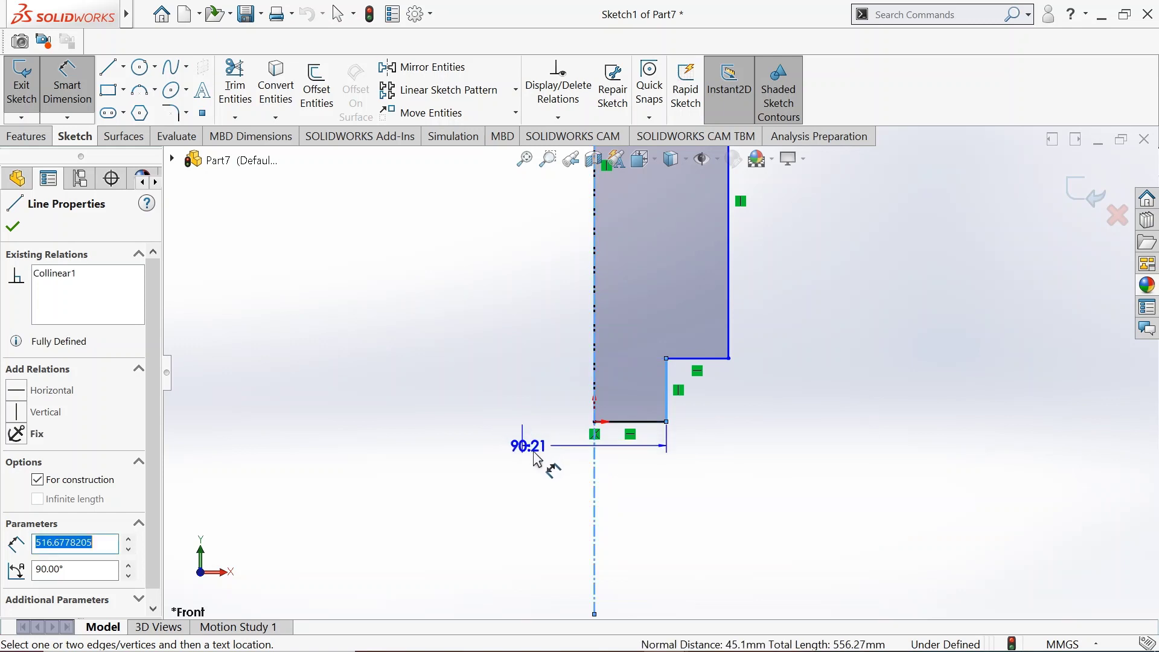
pyautogui.click(546, 475)
pyautogui.write('10')
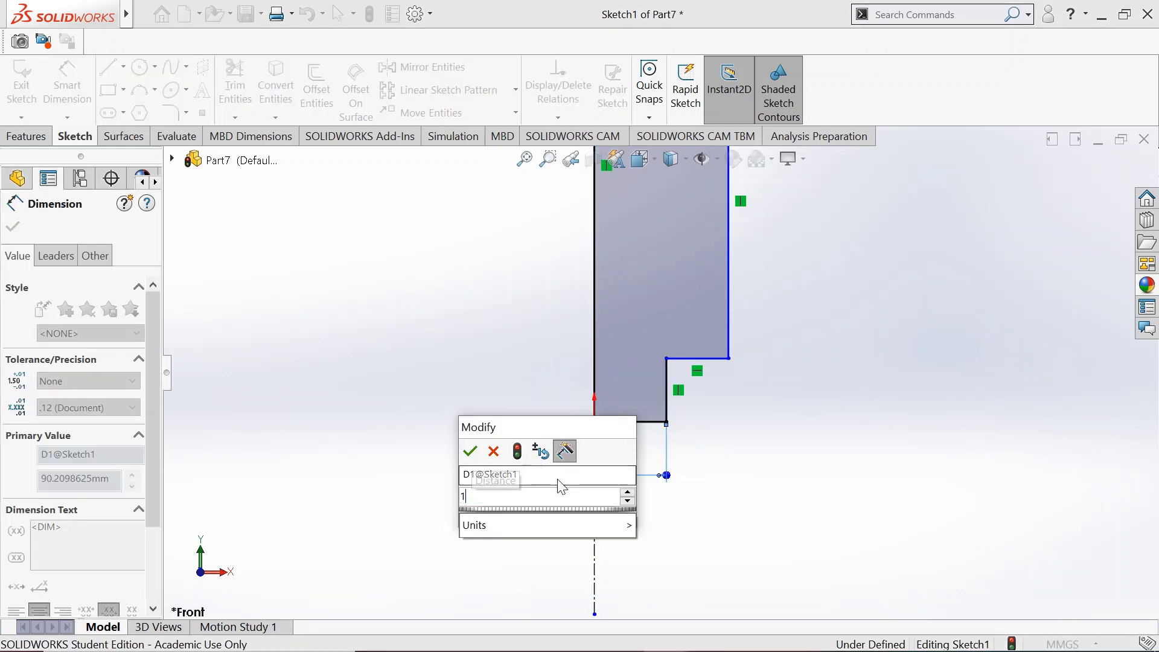
pyautogui.press('Return')
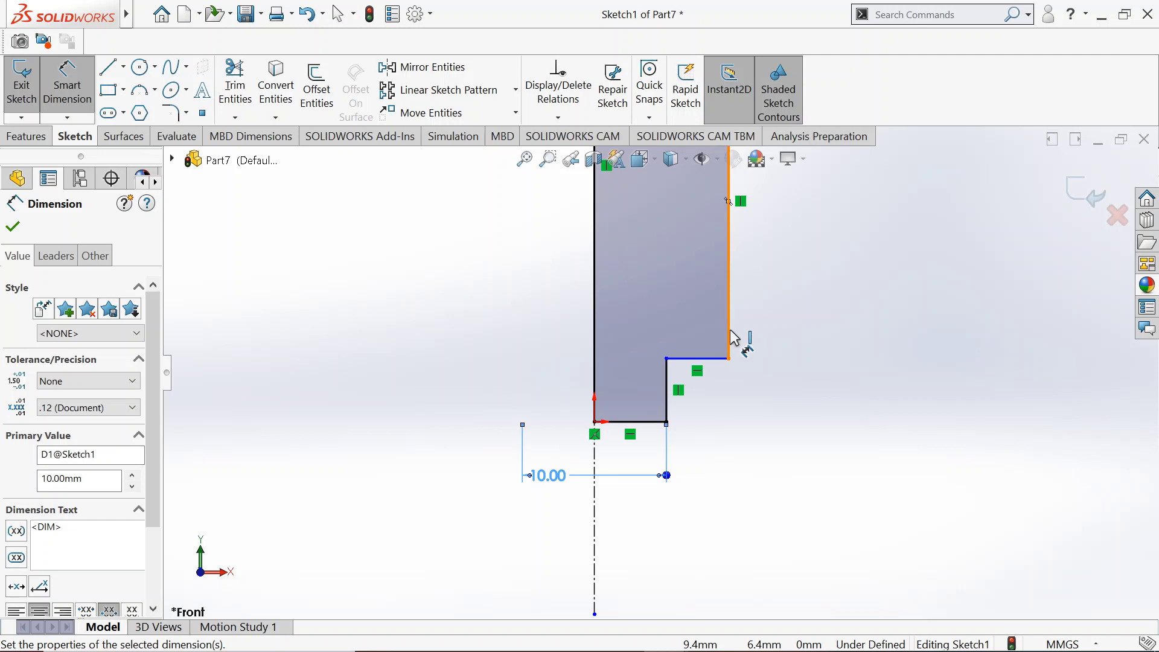
# Dimension the wide middle section as a diameter across the centerline and set it to 14 mm
pyautogui.click(733, 338)
pyautogui.click(561, 532)
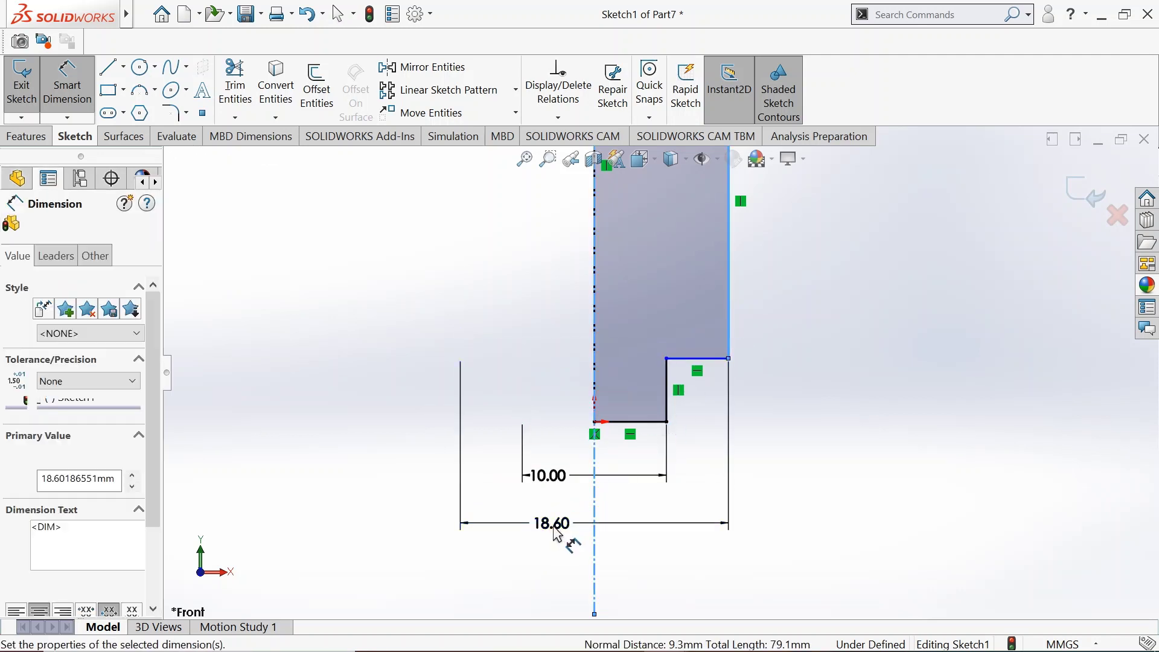
pyautogui.write('14')
pyautogui.press('Return')
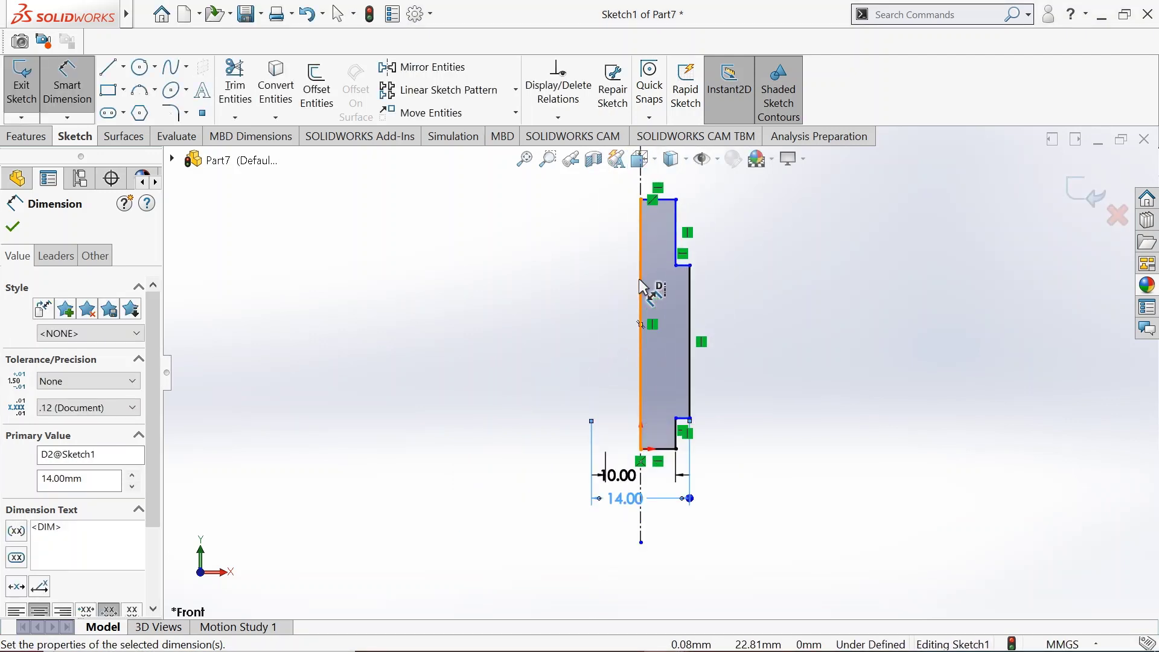
# Dimension the upper narrow section as a diameter across the centerline and accept 10 mm
pyautogui.click(678, 232)
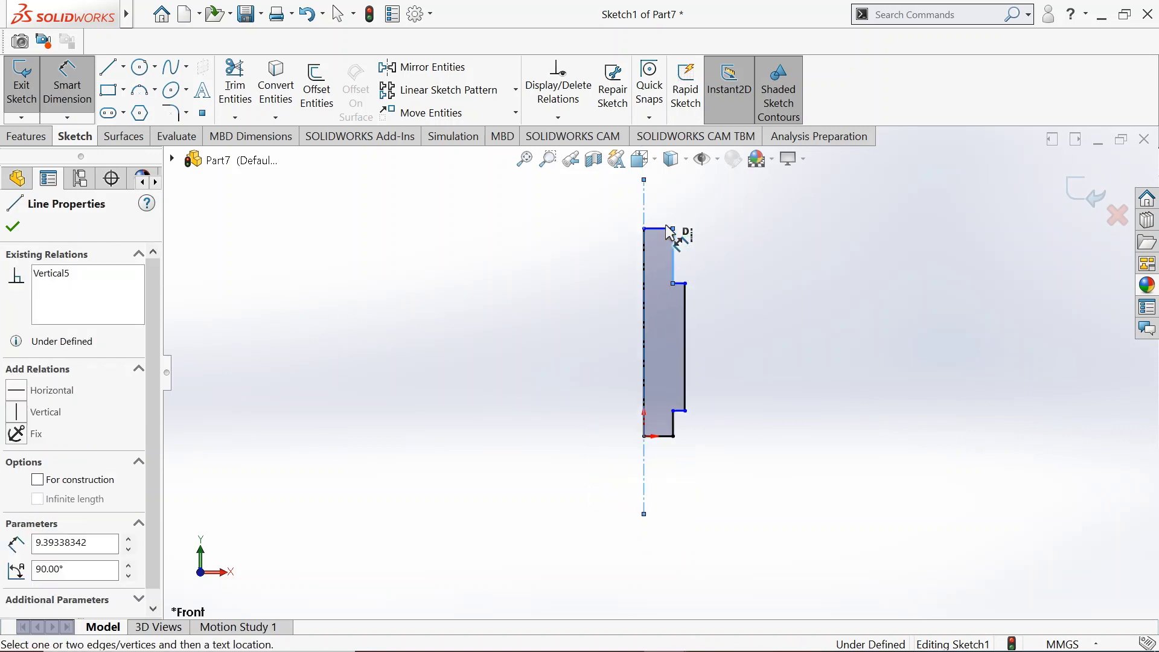
pyautogui.click(641, 237)
pyautogui.click(585, 241)
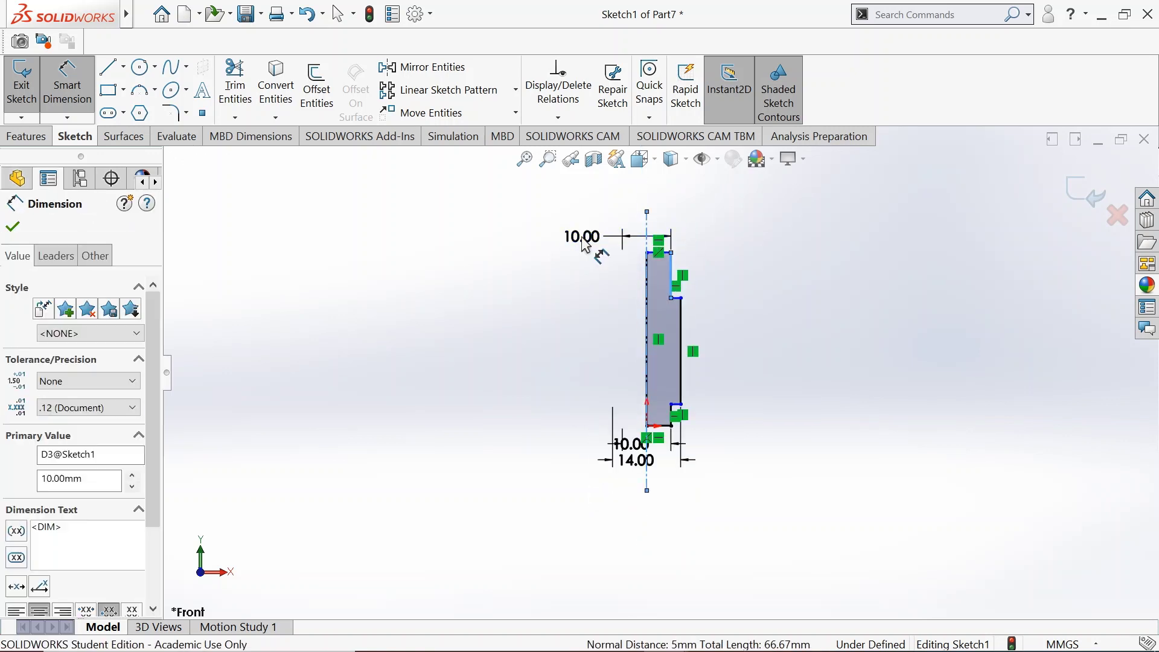
pyautogui.press('Return')
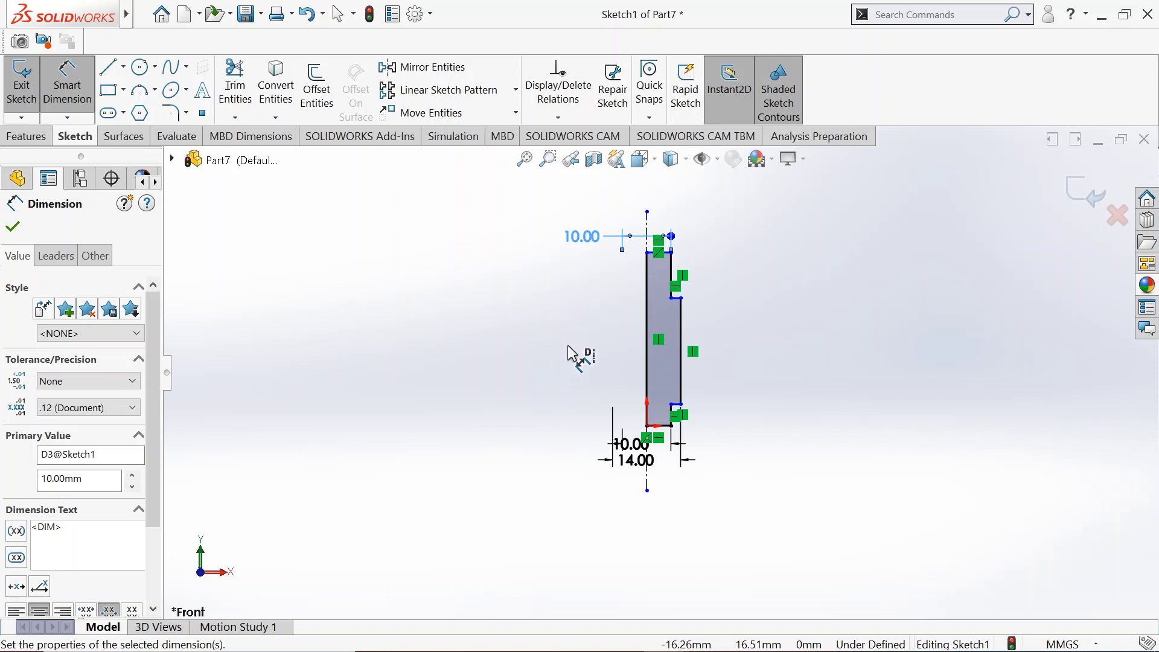
# Dimension the length of the upper narrow section's vertical edge and set it to 18 mm
pyautogui.scroll(-2, 674, 277)
pyautogui.click(667, 272)
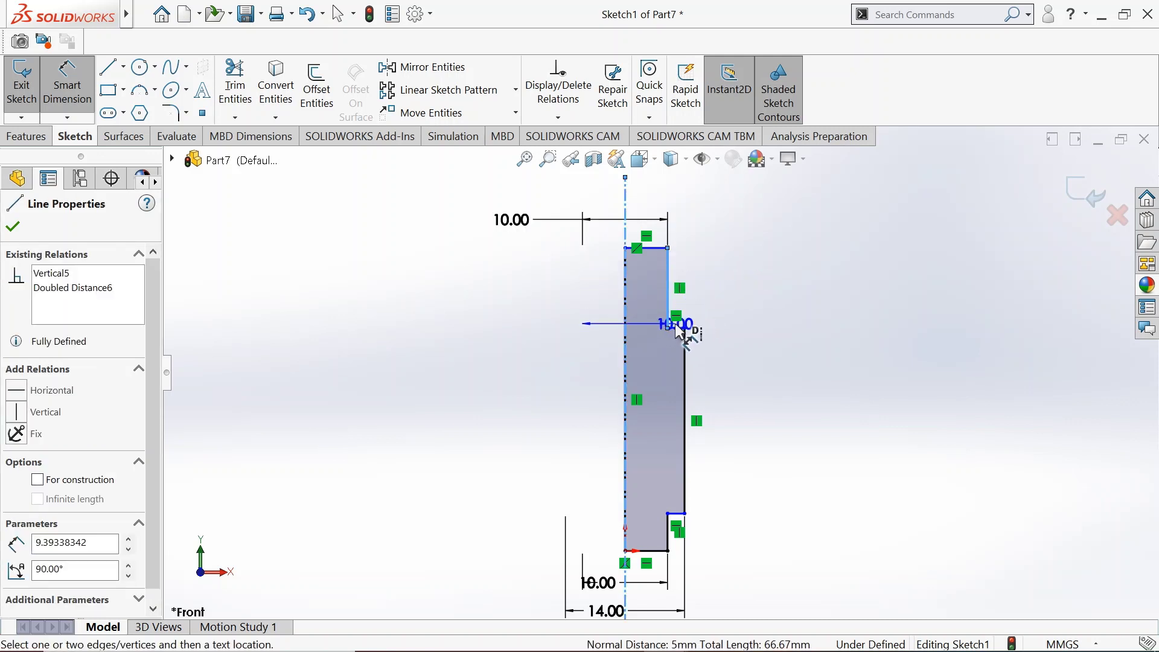
pyautogui.click(742, 318)
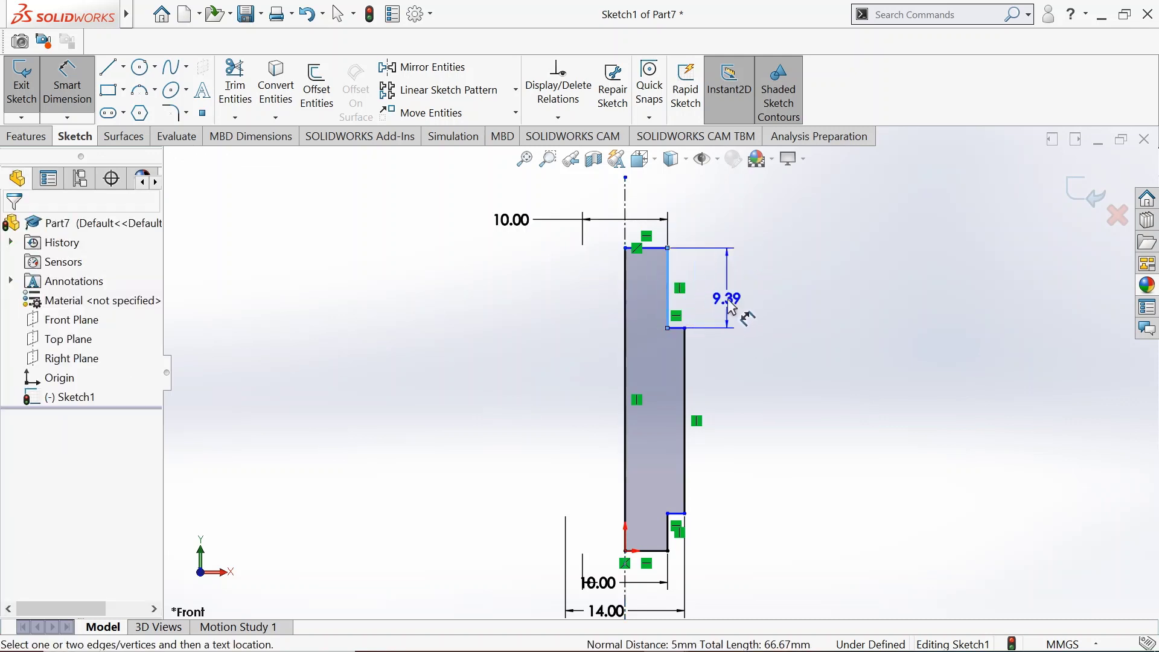
pyautogui.write('15')
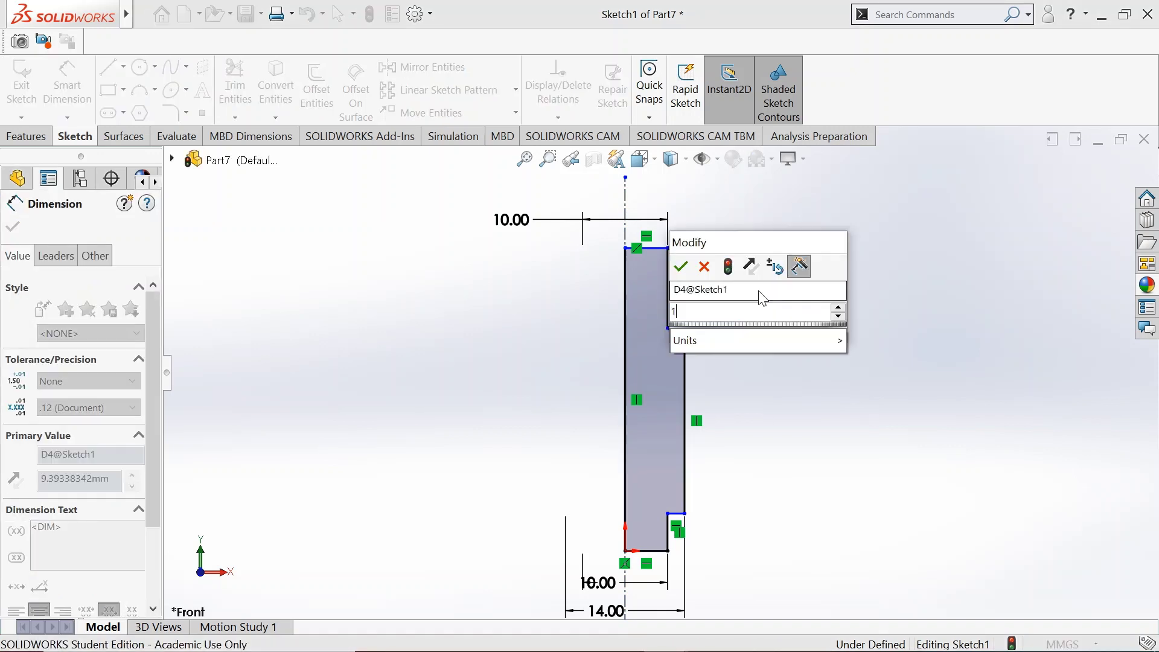
pyautogui.press('Return')
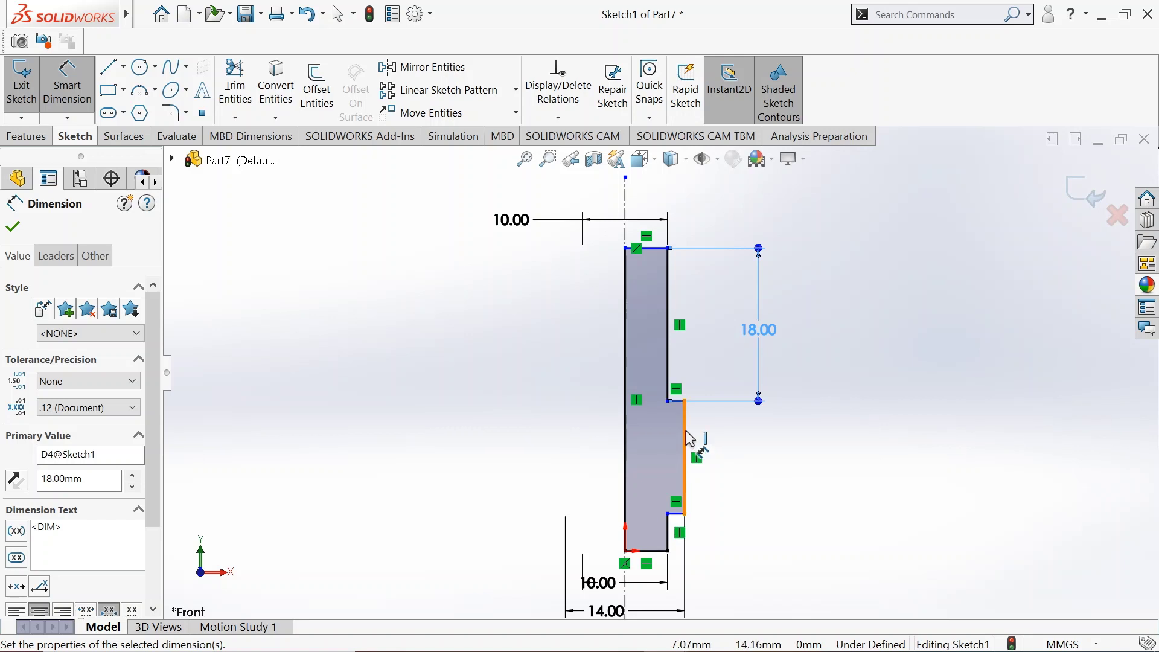
# Dimension the length of the wide middle section's vertical edge and set it to 34 mm
pyautogui.click(685, 444)
pyautogui.click(760, 453)
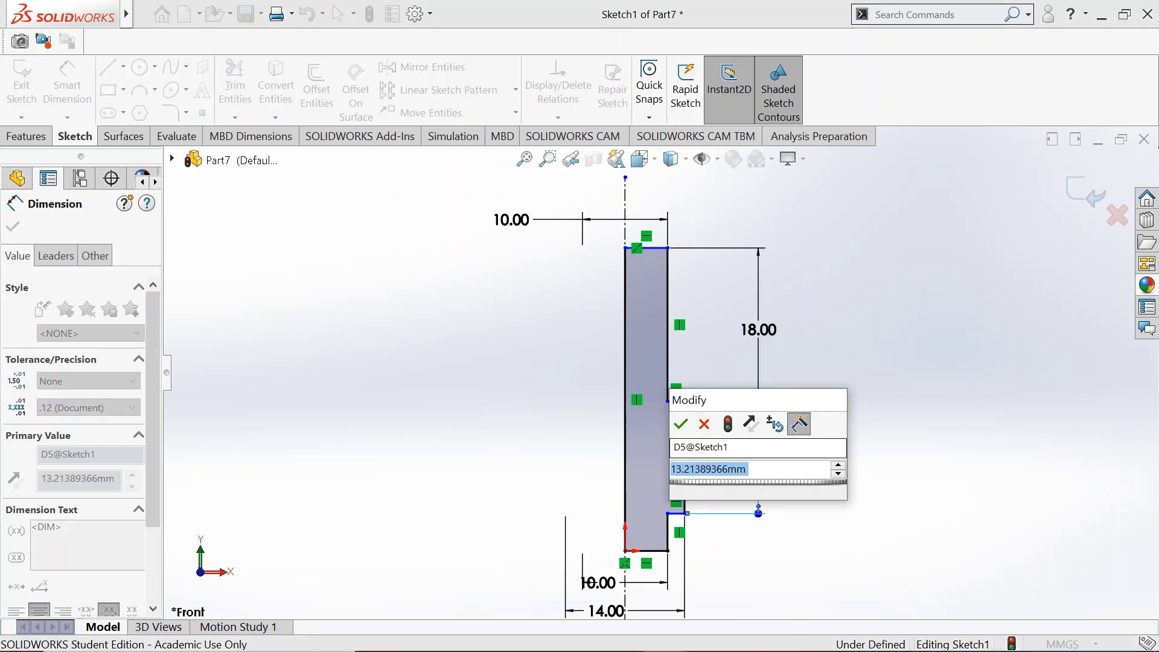
pyautogui.write('34')
pyautogui.press('Return')
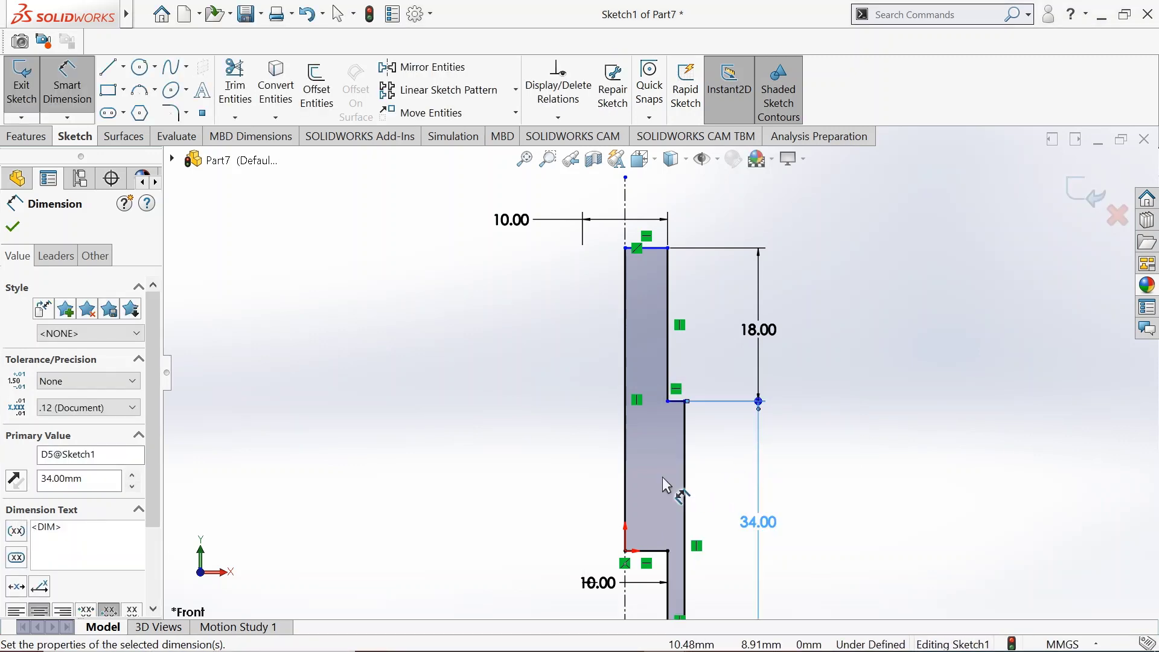
pyautogui.rightClick(405, 400)
pyautogui.click(446, 447)
# Move the short horizontal edge at the lower end of the wide section up above the profile's base line
pyautogui.press('f')
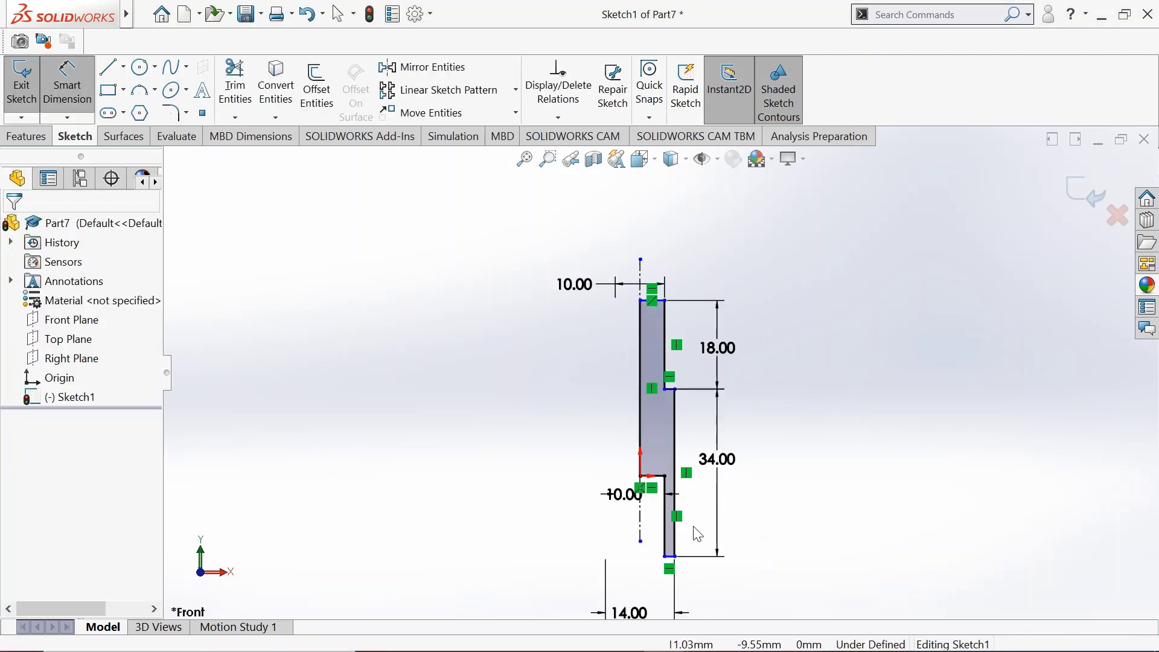
pyautogui.scroll(-1, 678, 516)
pyautogui.scroll(-3, 667, 499)
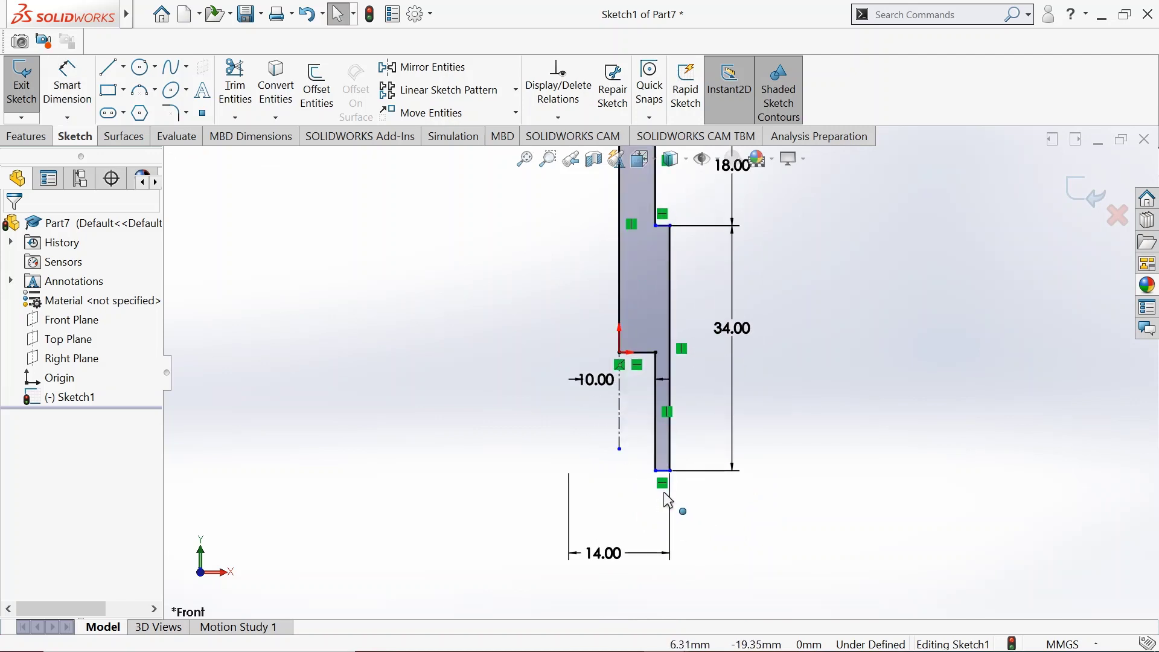
pyautogui.click(662, 350)
pyautogui.moveTo(663, 349); pyautogui.dragTo(663, 295)
pyautogui.click(525, 163)
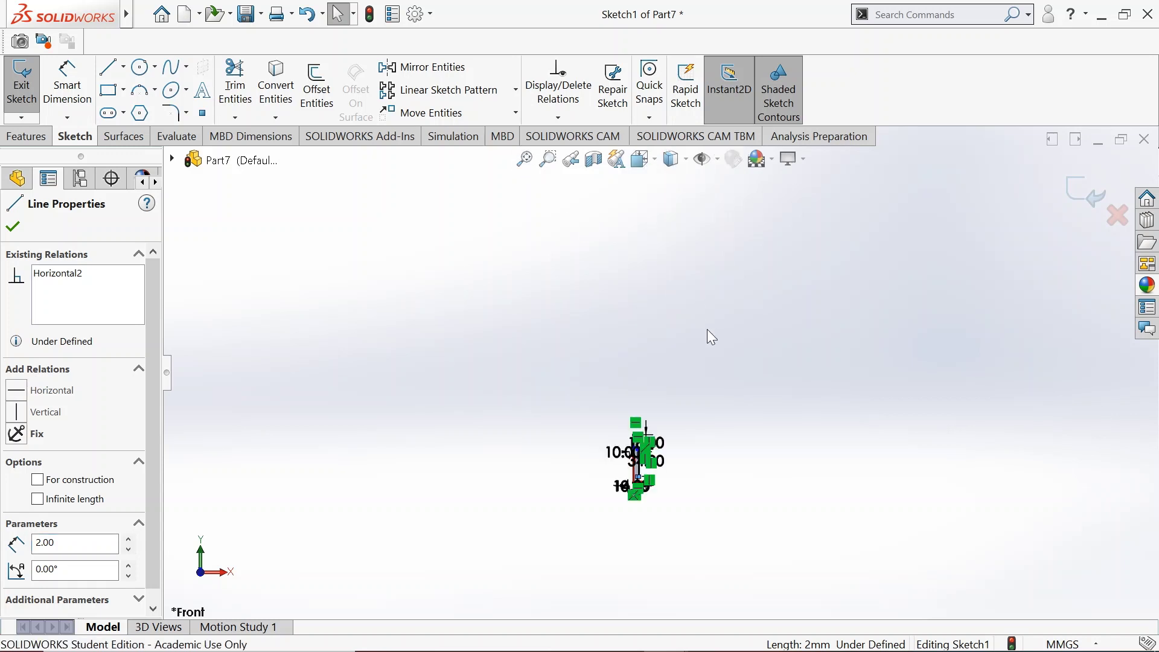
pyautogui.scroll(-6, 639, 474)
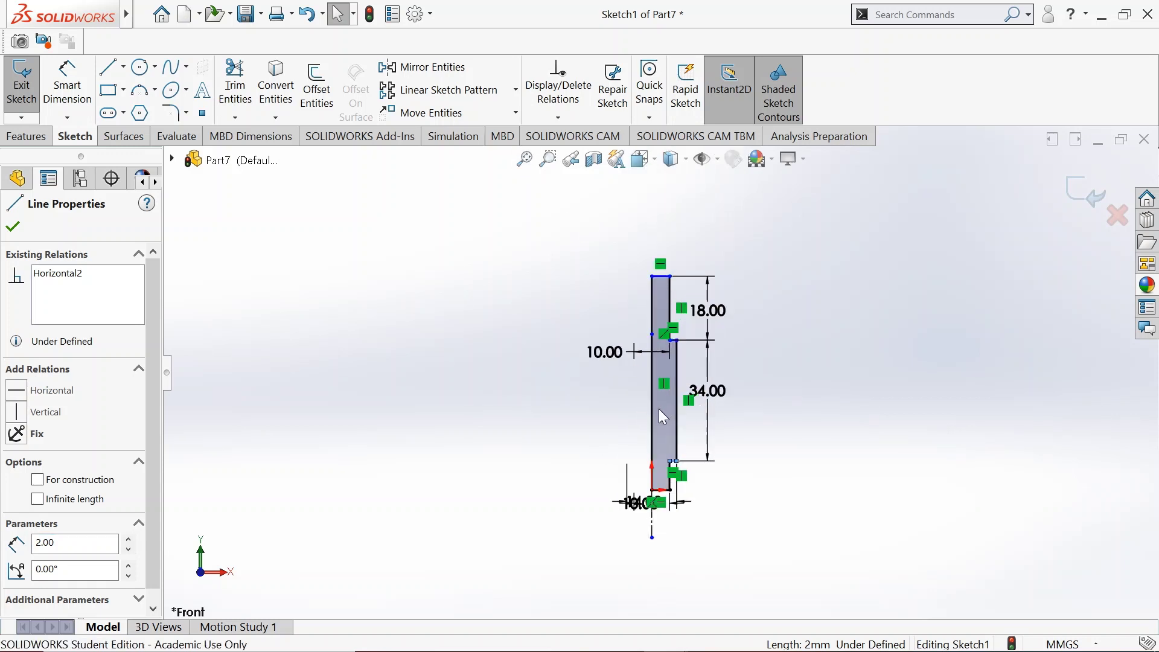
pyautogui.scroll(-1, 640, 363)
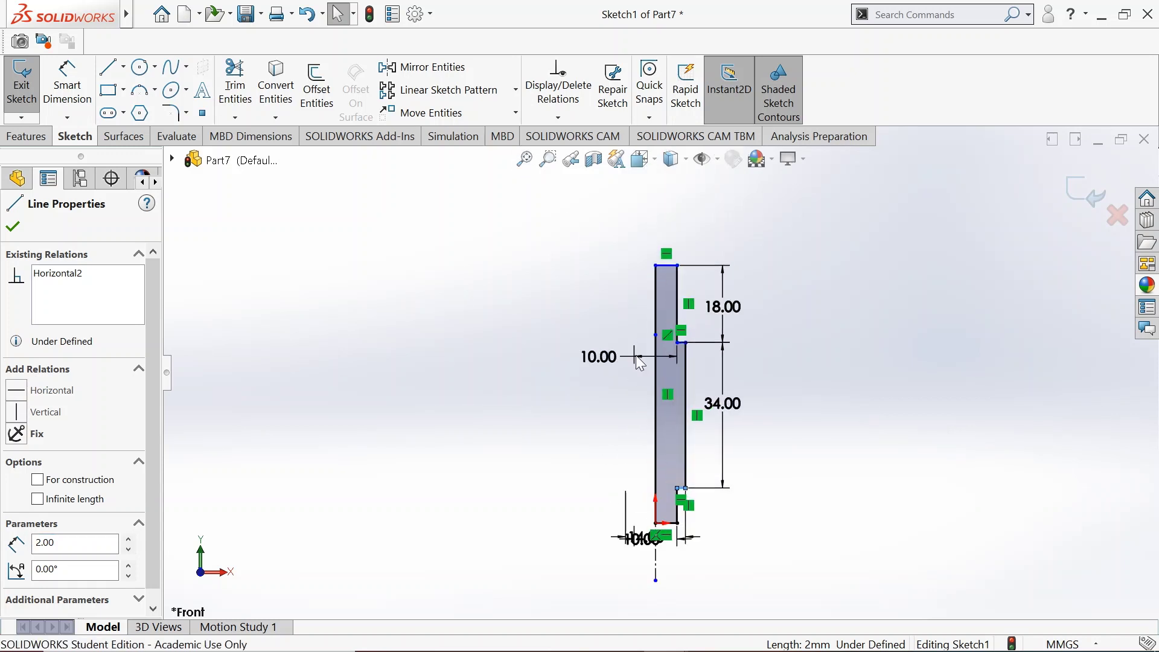
# Dimension the overall height between the profile's top and bottom edges and set it to 58 mm
pyautogui.click(91, 84)
pyautogui.scroll(-2, 574, 308)
pyautogui.scroll(1, 644, 470)
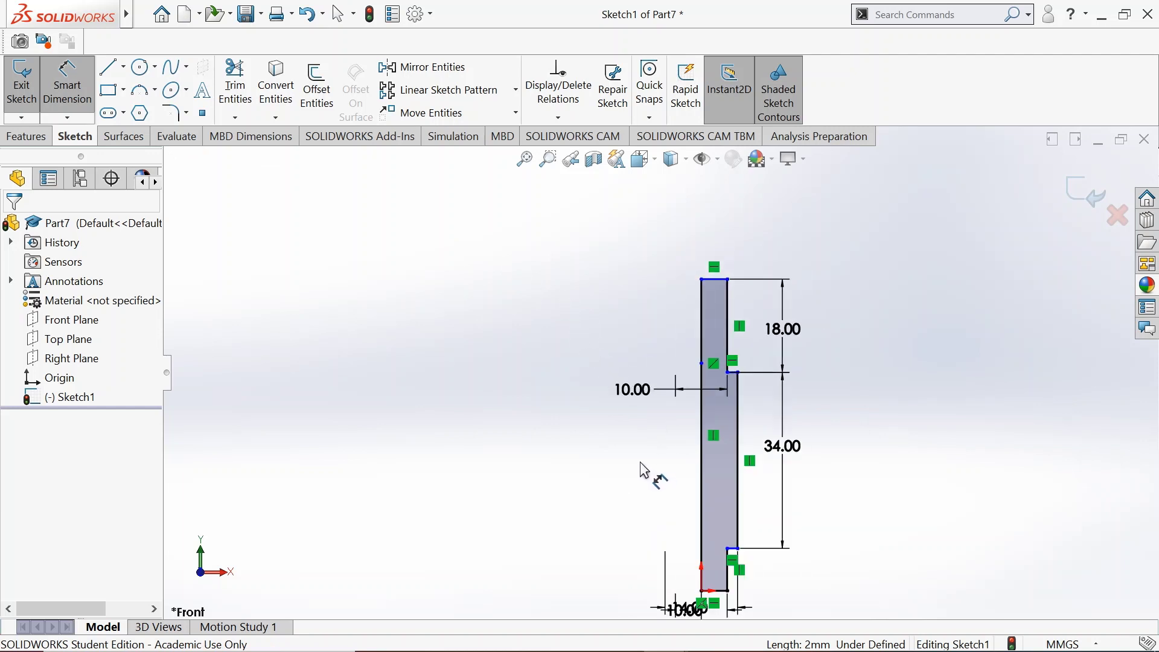
pyautogui.scroll(-1, 645, 471)
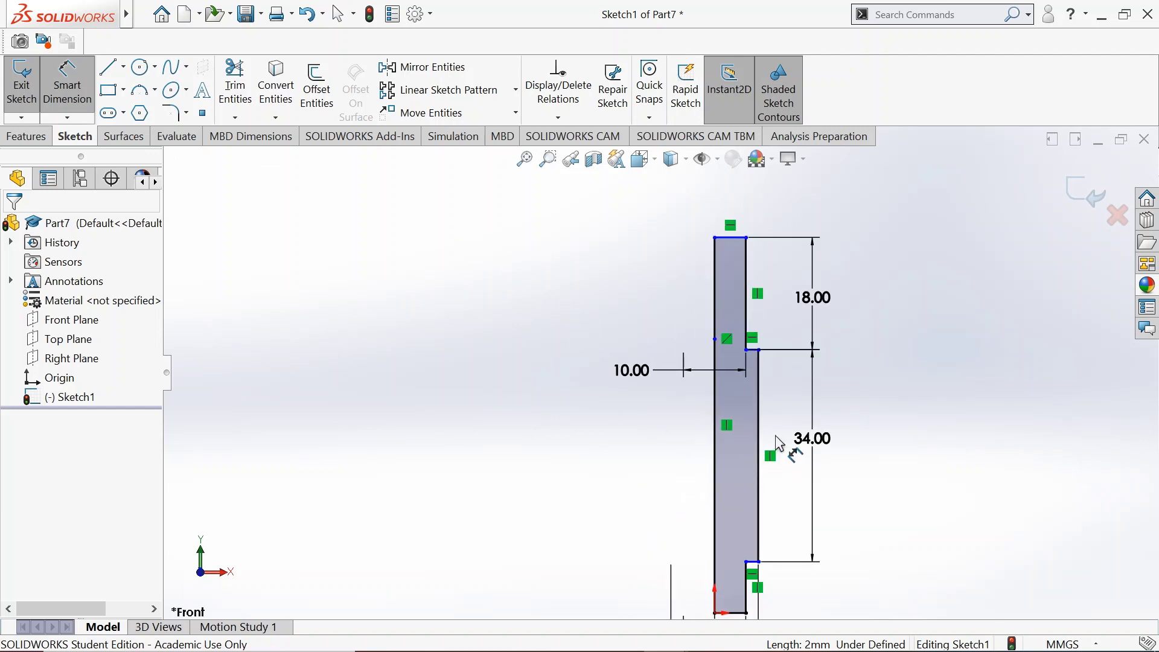
pyautogui.click(729, 237)
pyautogui.scroll(1, 698, 393)
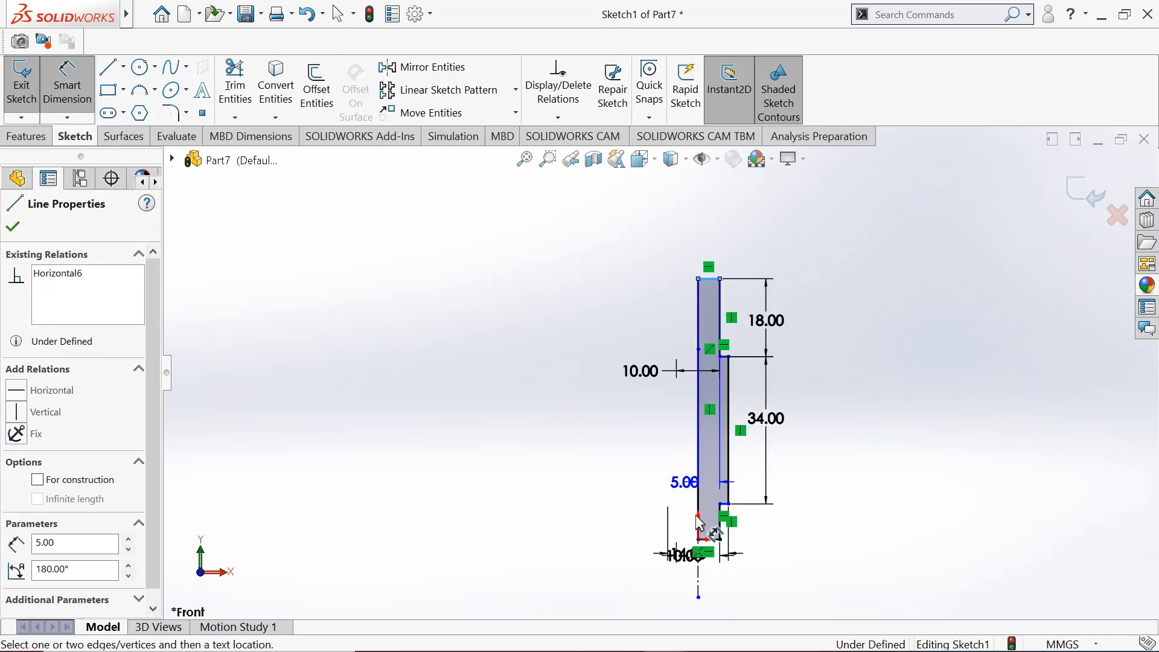
pyautogui.scroll(-2, 716, 555)
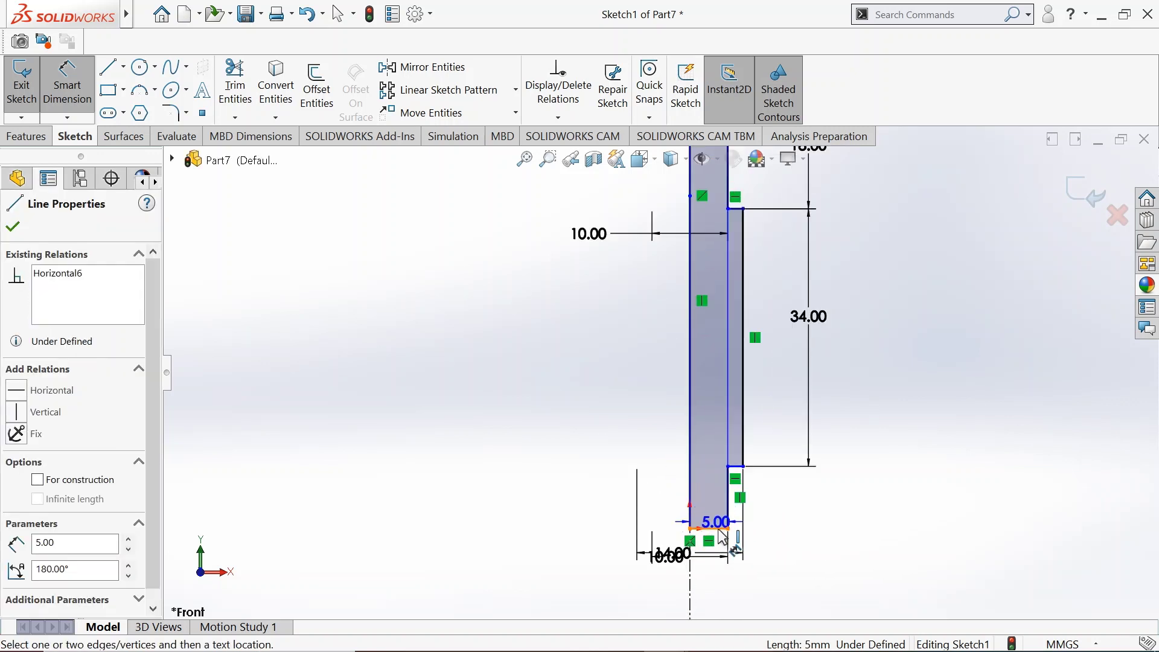
pyautogui.click(711, 529)
pyautogui.click(867, 352)
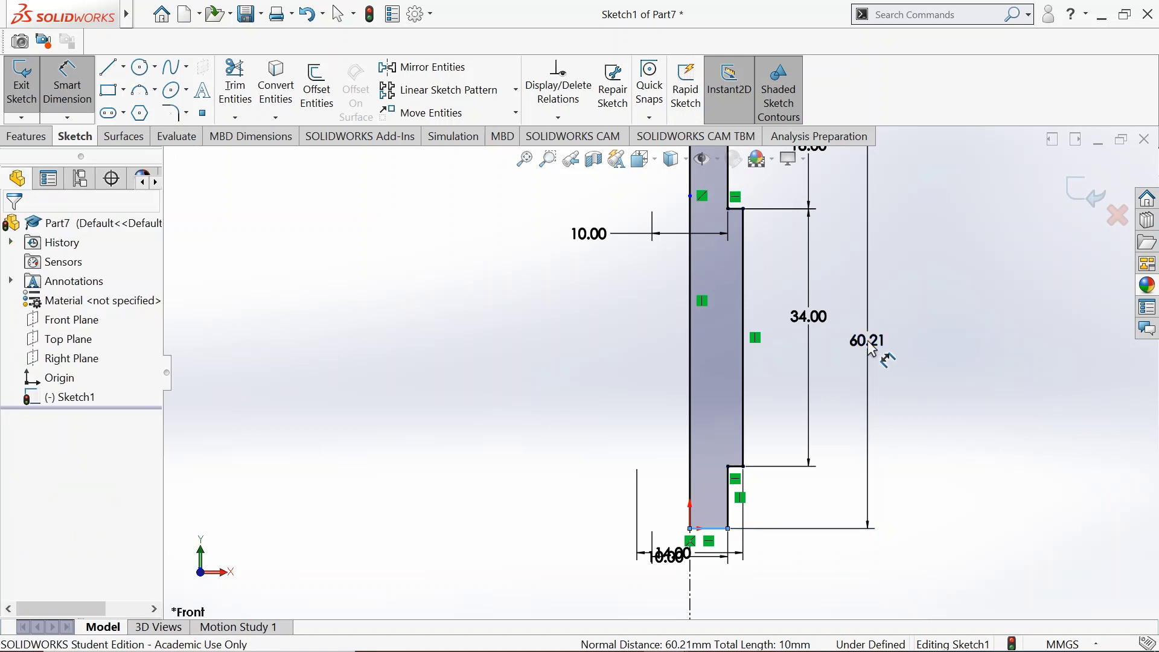
pyautogui.write('58')
pyautogui.press('Return')
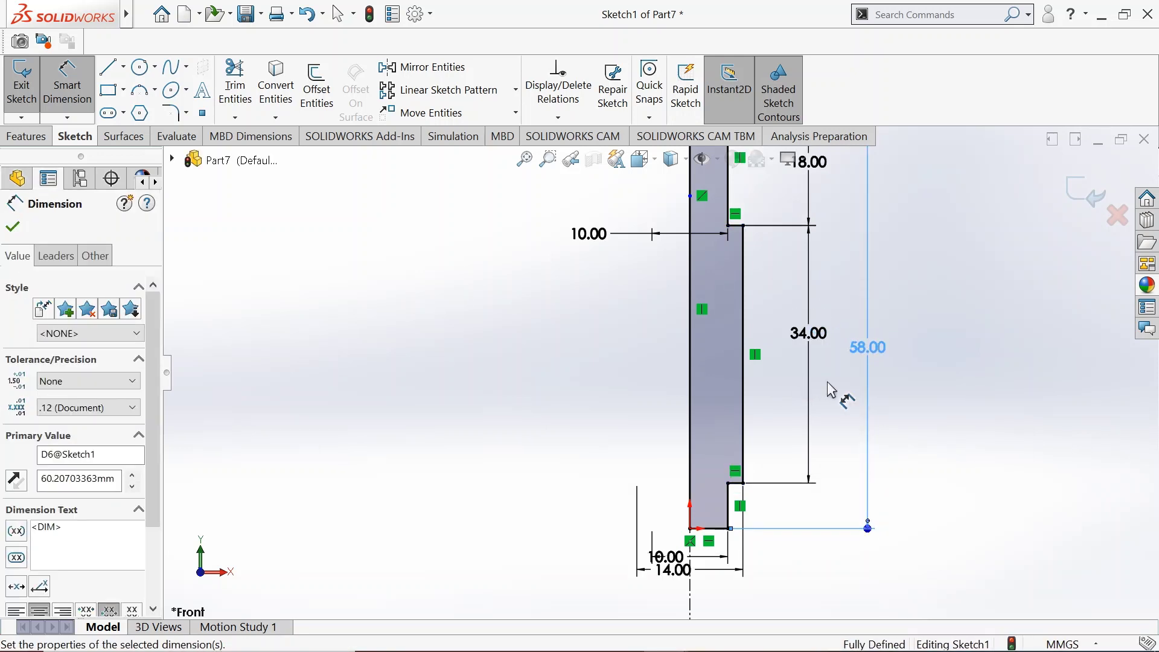
pyautogui.press('z')
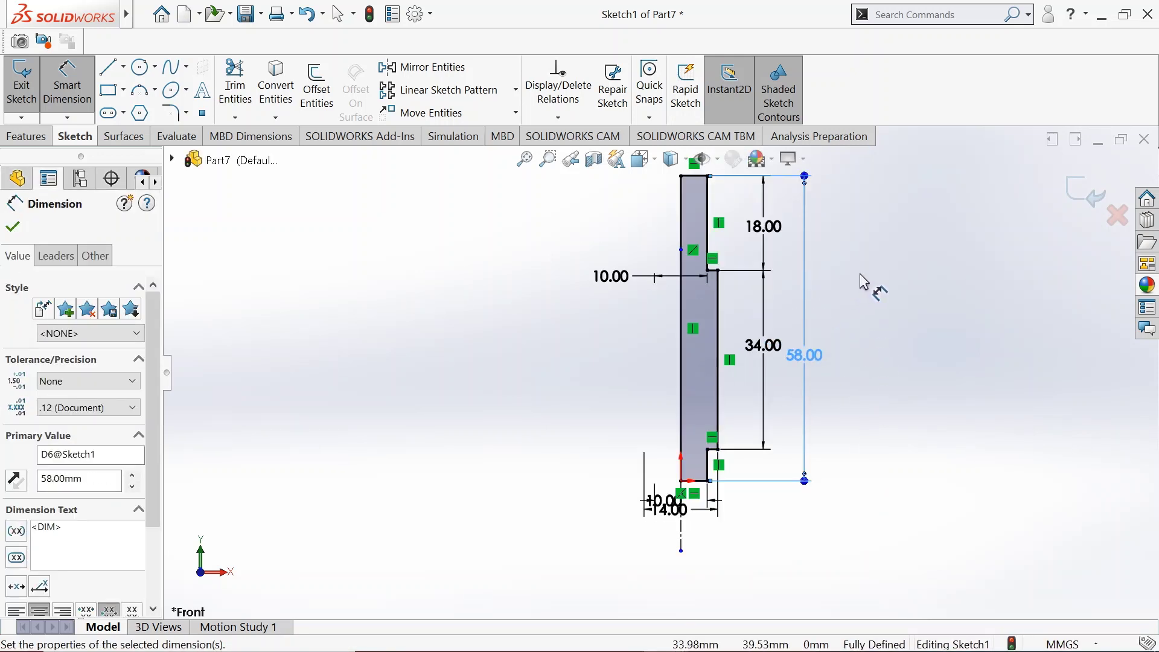
# Revolve the stepped half-profile 360 degrees about the centerline into a solid pin
pyautogui.click(44, 138)
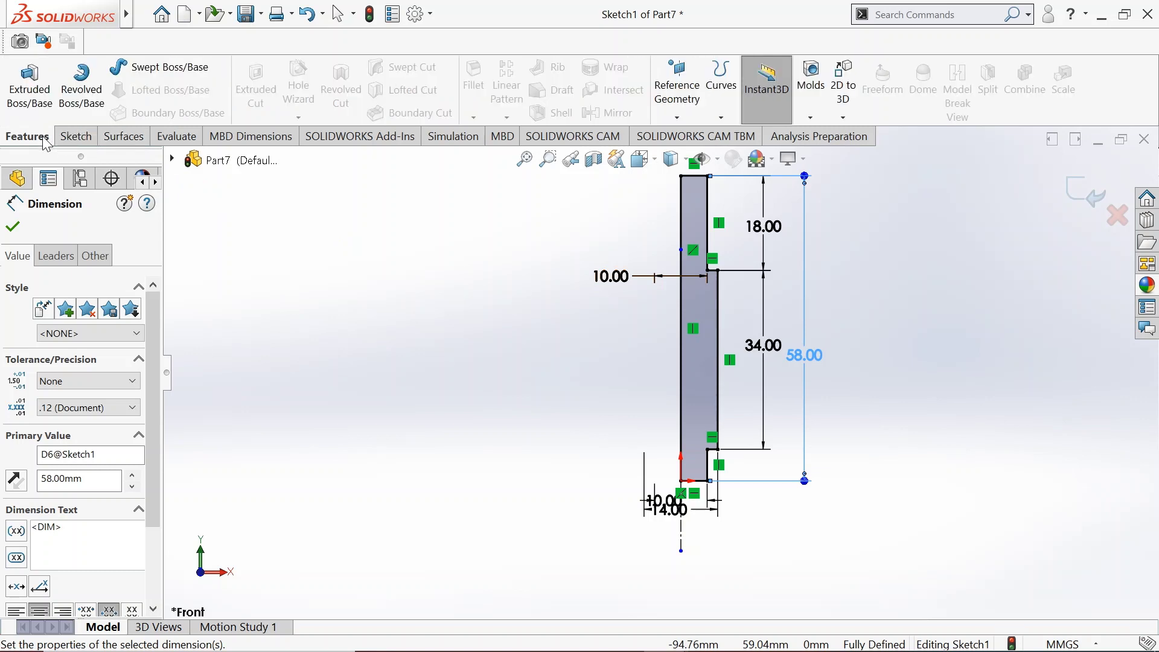
pyautogui.click(84, 114)
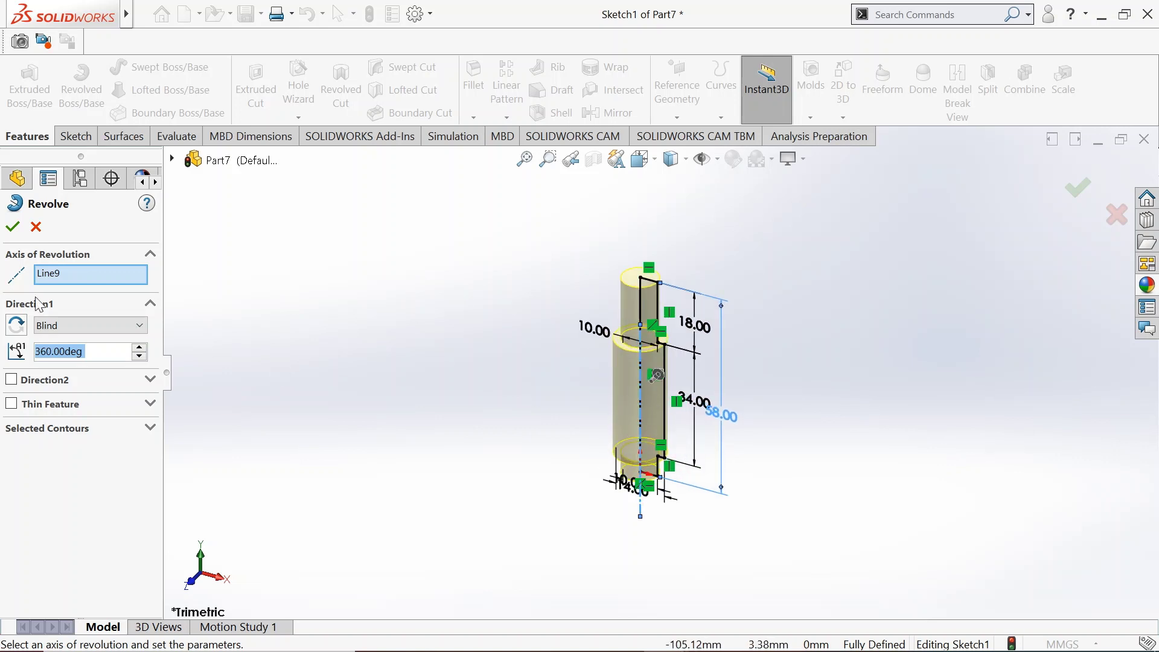
pyautogui.click(14, 228)
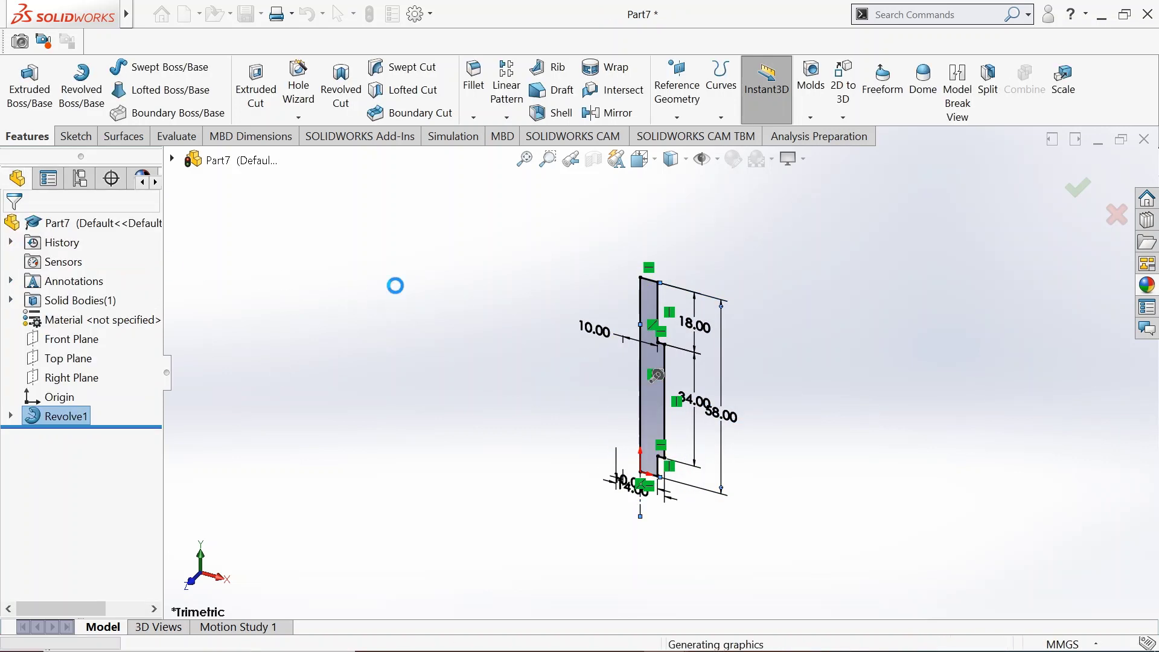
pyautogui.click(465, 324)
pyautogui.scroll(-2, 552, 358)
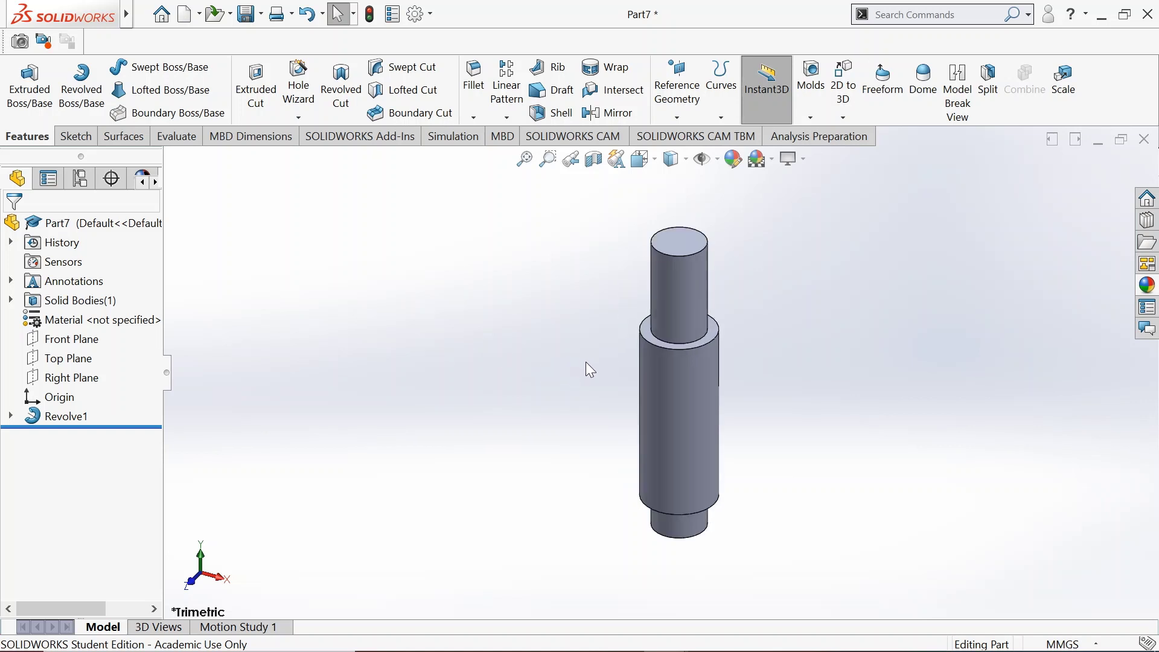
pyautogui.scroll(-1, 798, 422)
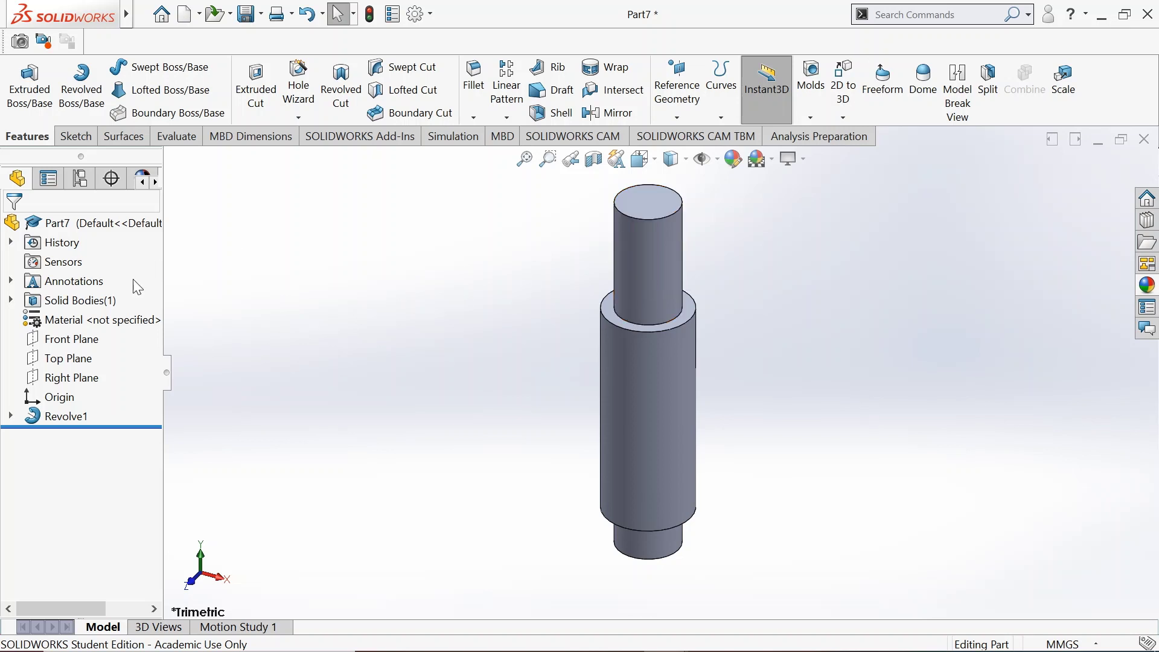
# Start a sketch on the Front Plane and draw a circle of about 3.2 mm radius on the pin's upper narrow section
pyautogui.click(62, 339)
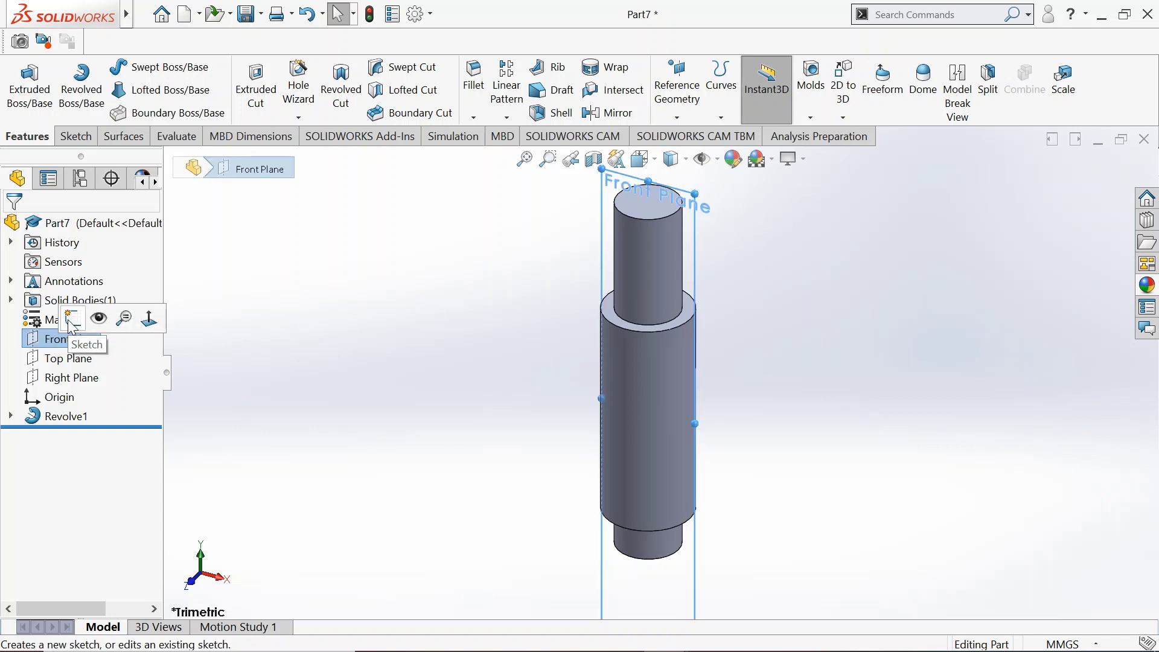
pyautogui.click(73, 320)
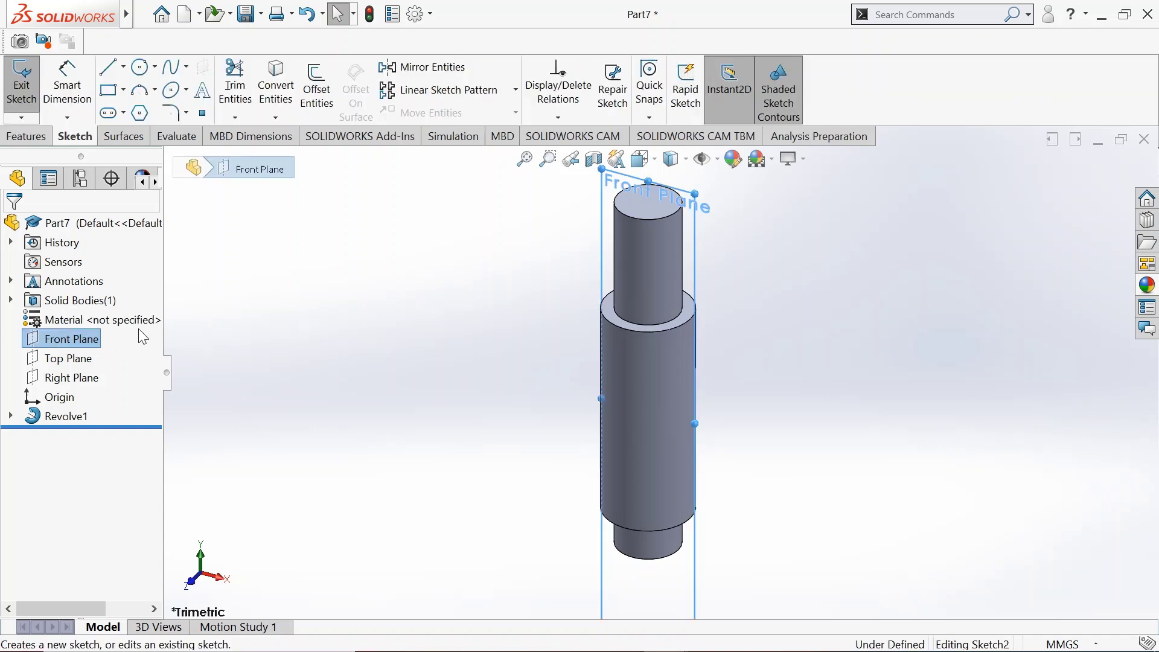
pyautogui.click(150, 69)
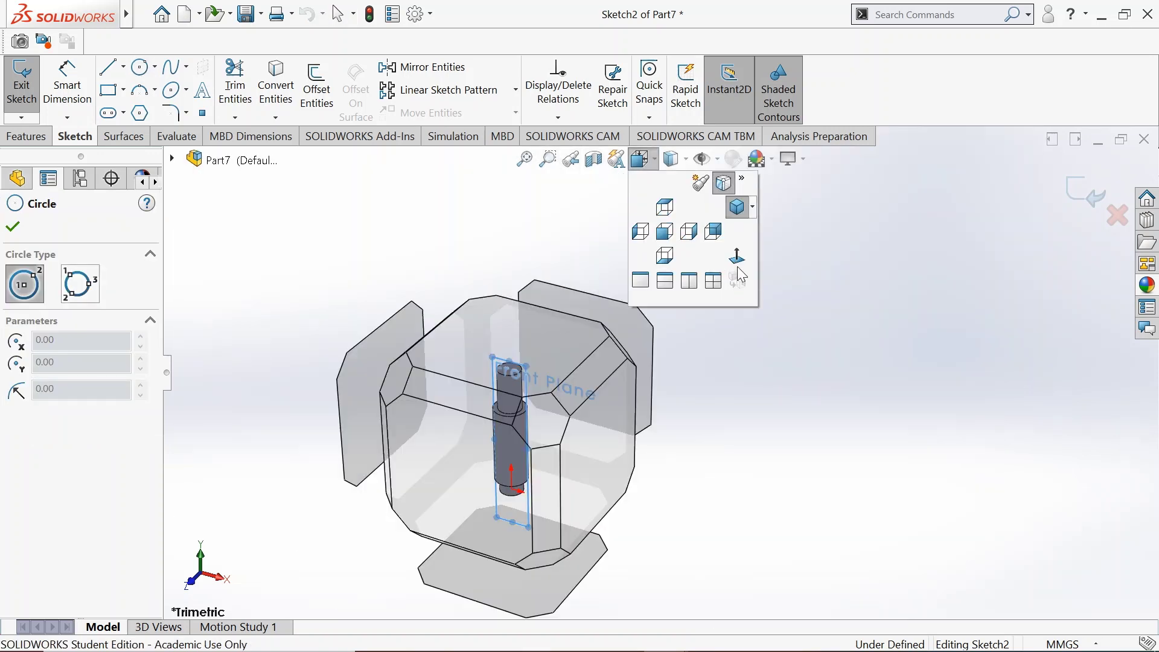
pyautogui.click(734, 259)
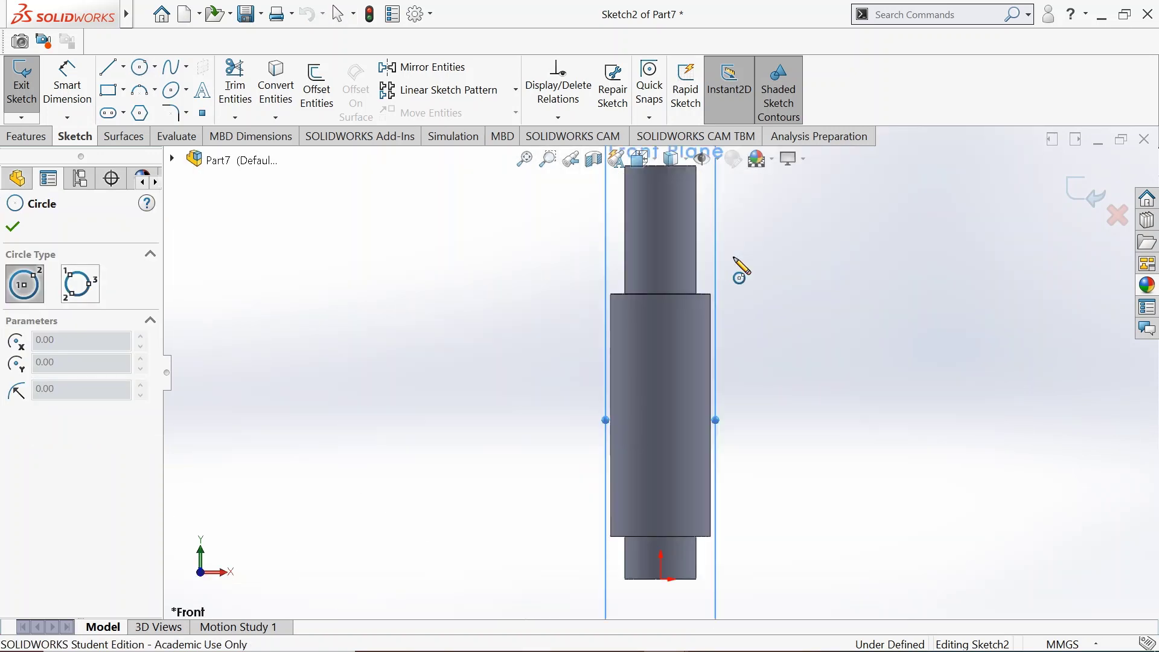
pyautogui.click(660, 217)
pyautogui.click(683, 217)
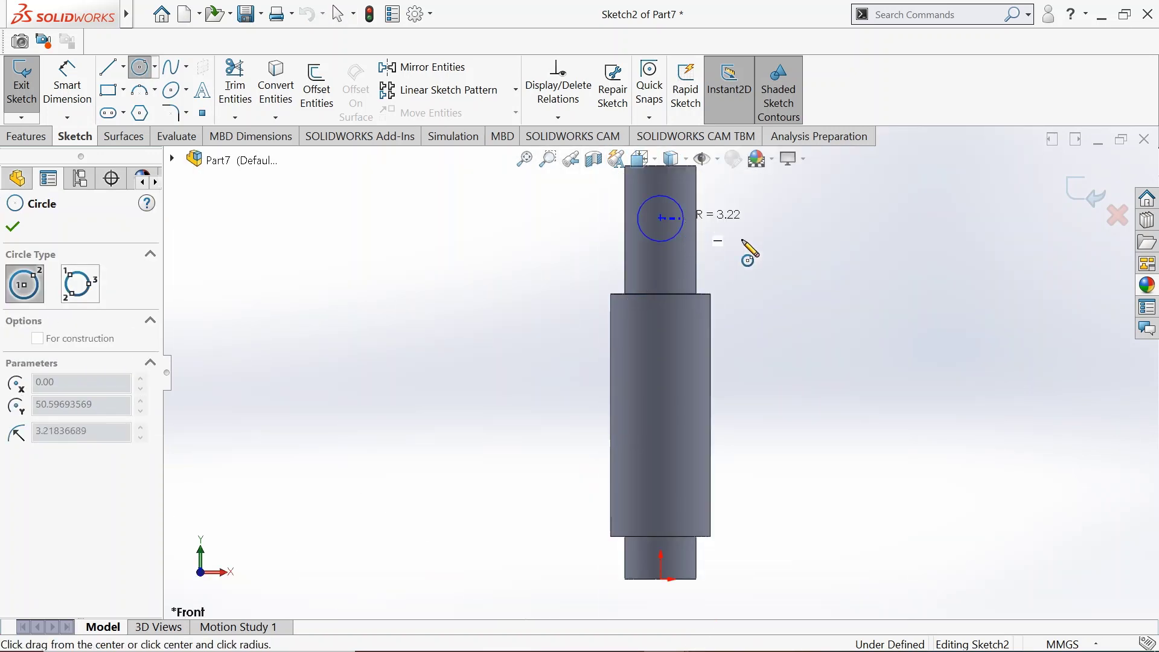
pyautogui.rightClick(762, 251)
pyautogui.click(767, 252)
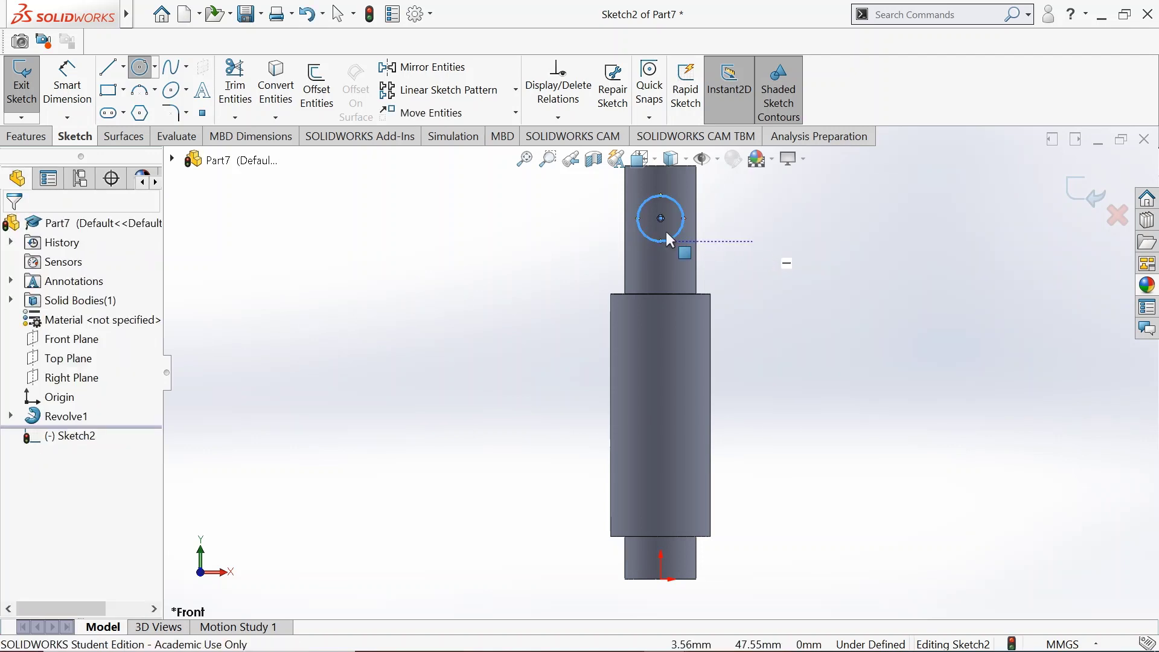
# Dimension the circle's diameter and set it to 3 mm
pyautogui.click(67, 85)
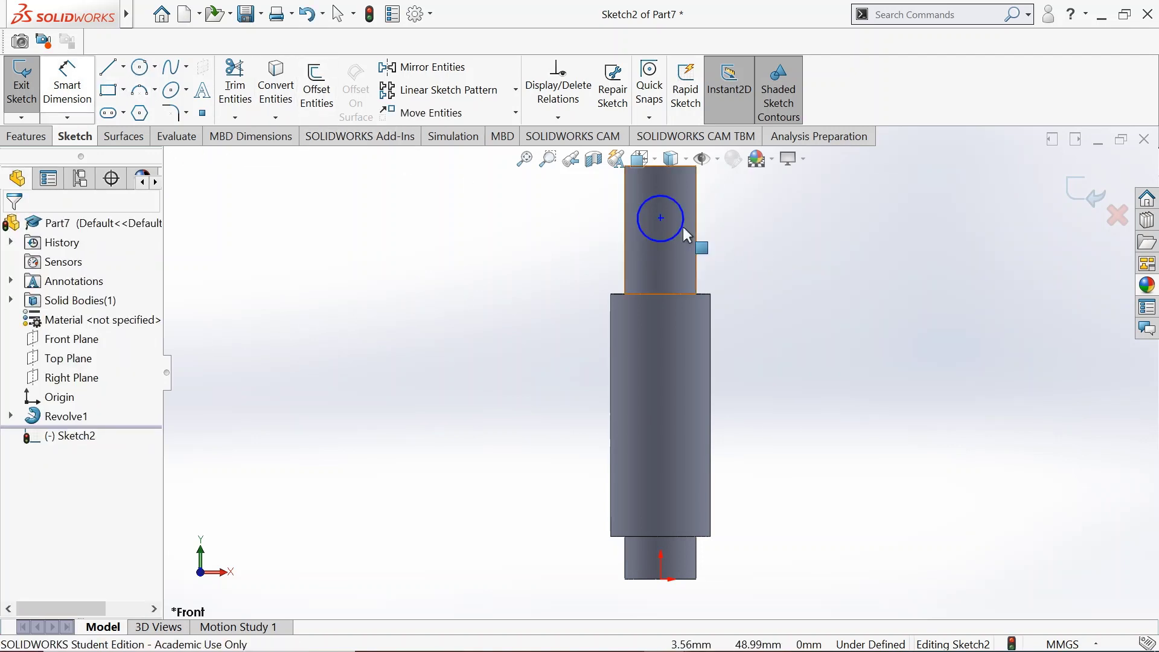
pyautogui.click(811, 252)
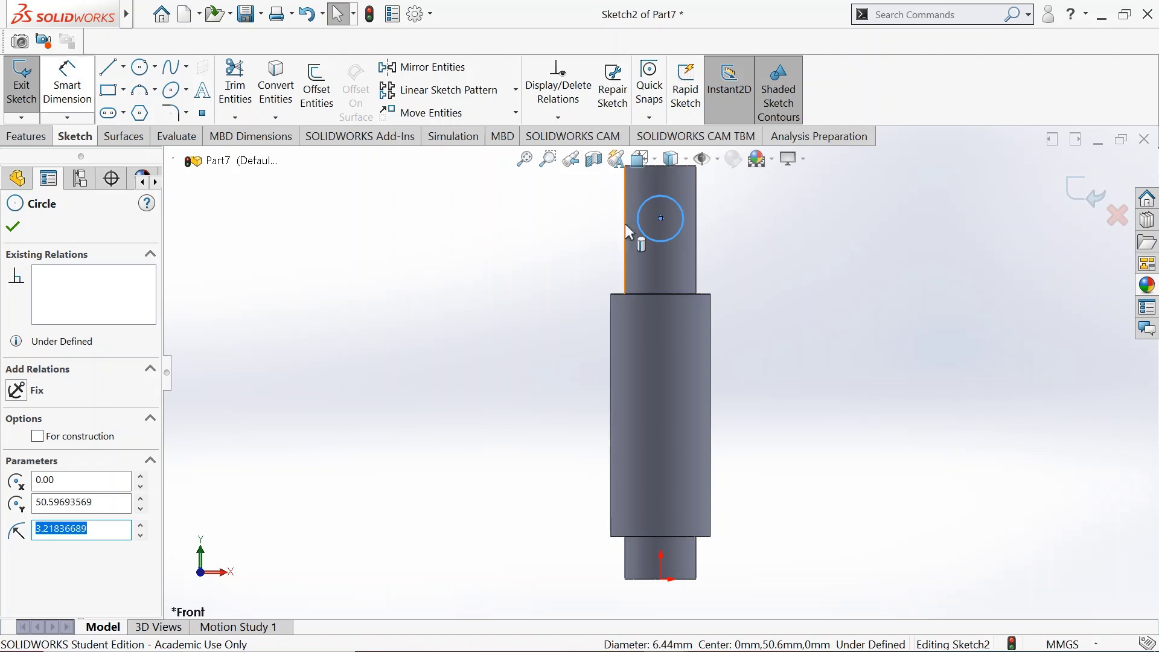
pyautogui.click(73, 85)
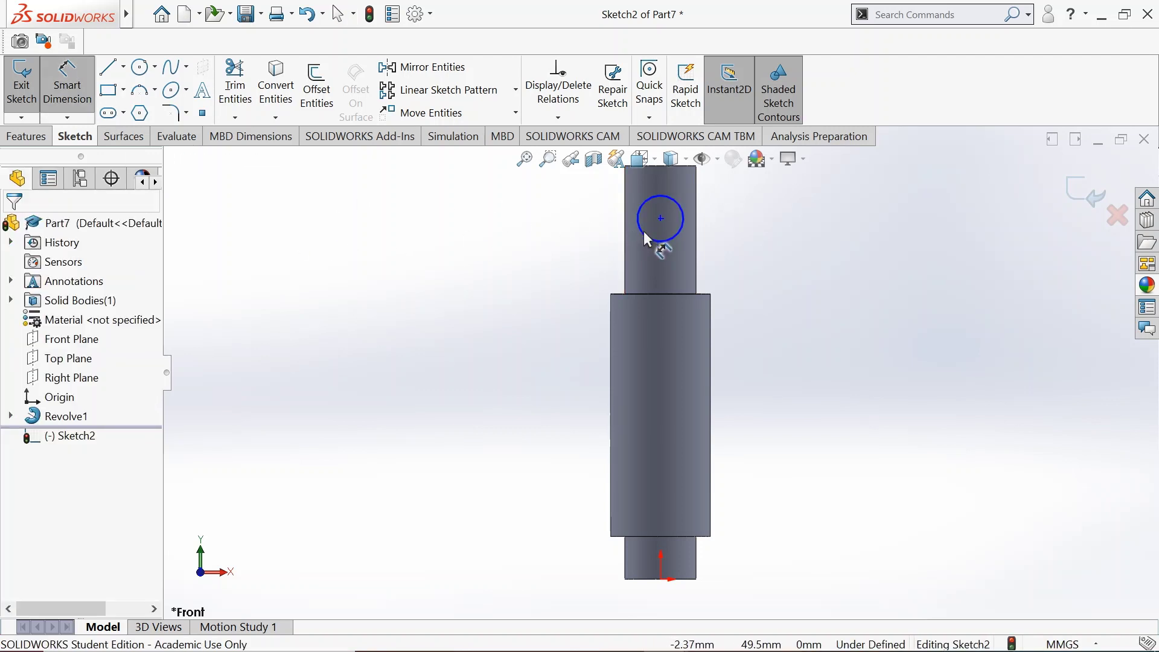
pyautogui.click(643, 230)
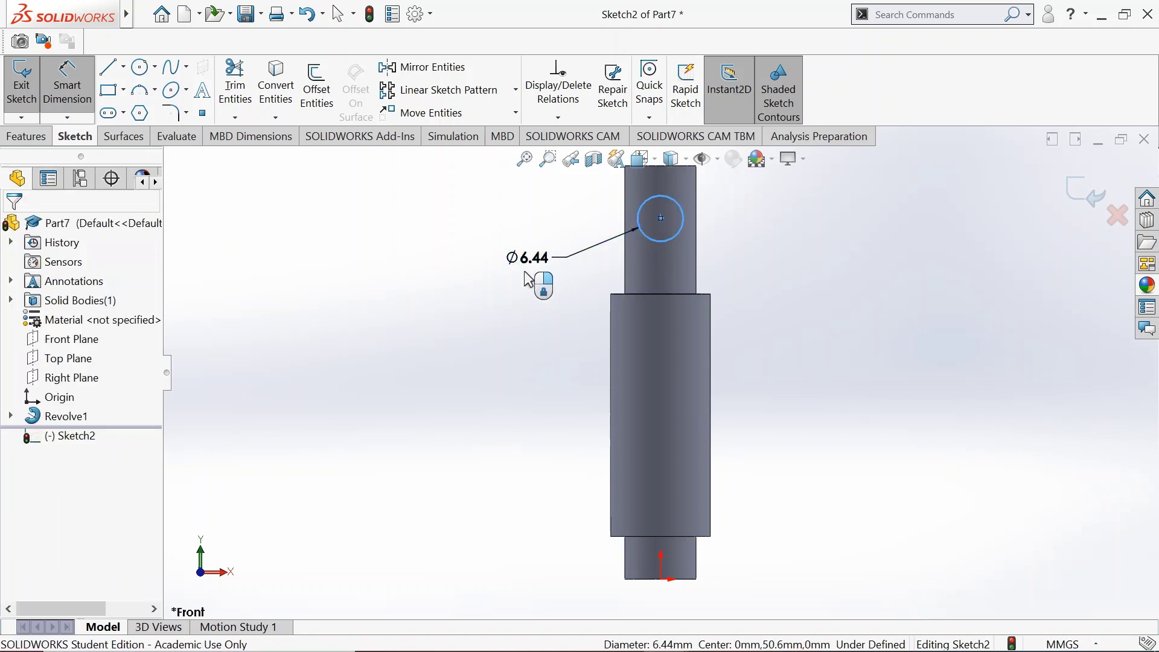
pyautogui.click(530, 265)
pyautogui.write('3')
pyautogui.press('Return')
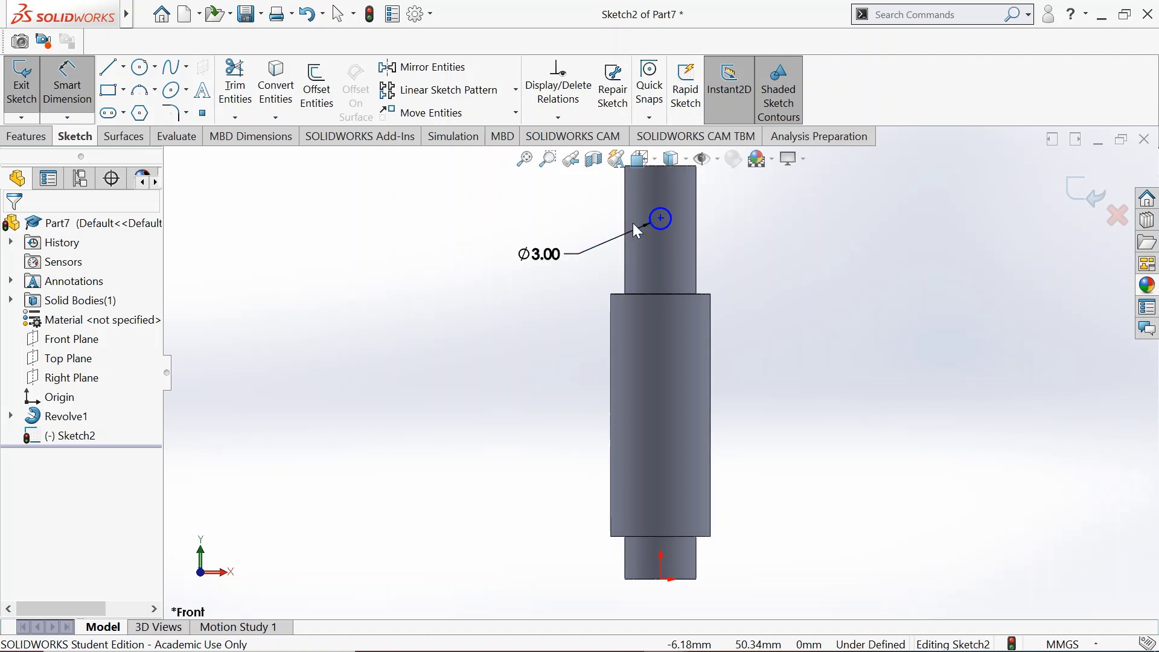
pyautogui.press('Escape')
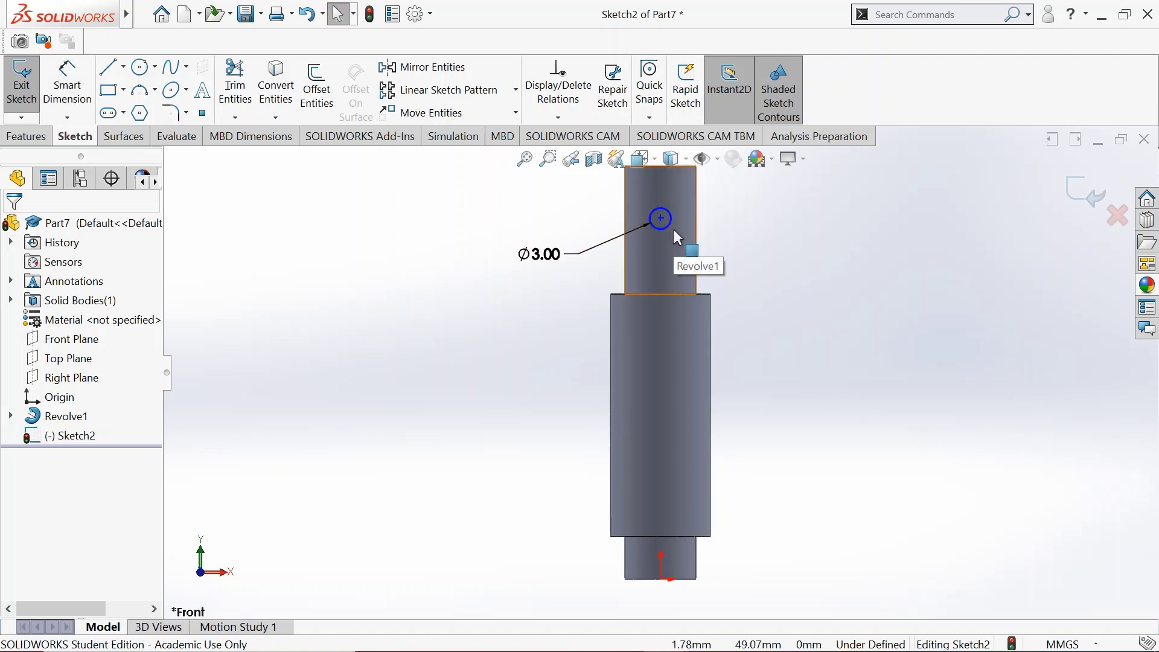
# Add a Vertical relation between the circle's center point and the origin
pyautogui.click(660, 218)
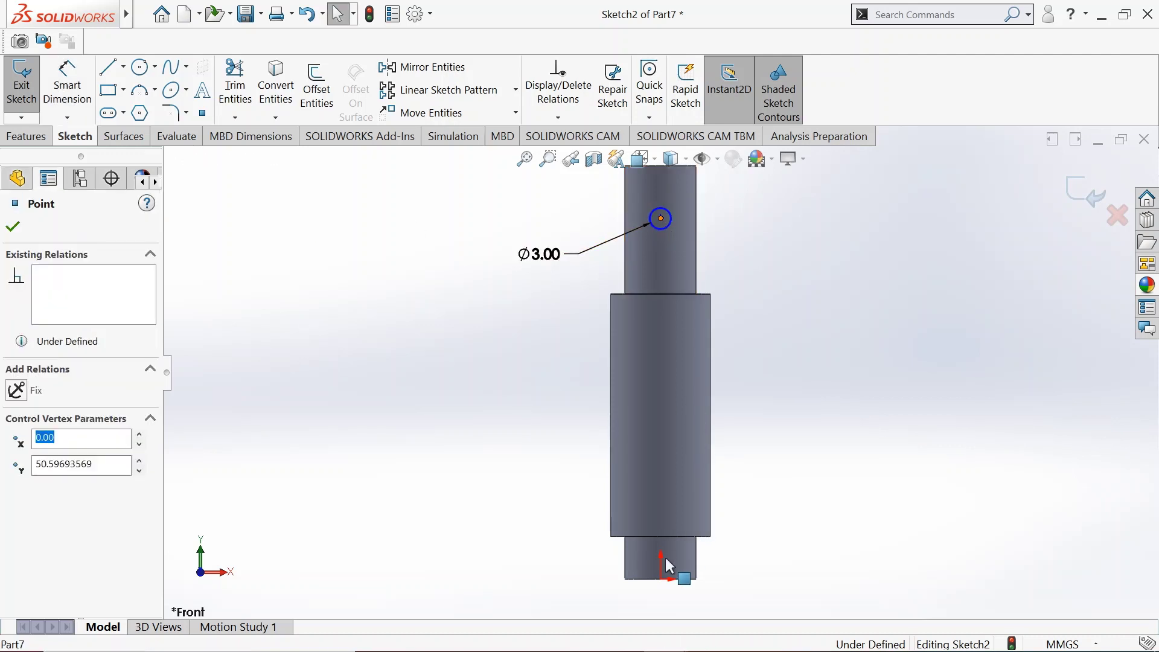
pyautogui.keyDown('ctrl'); pyautogui.click(661, 579); pyautogui.keyUp('ctrl')
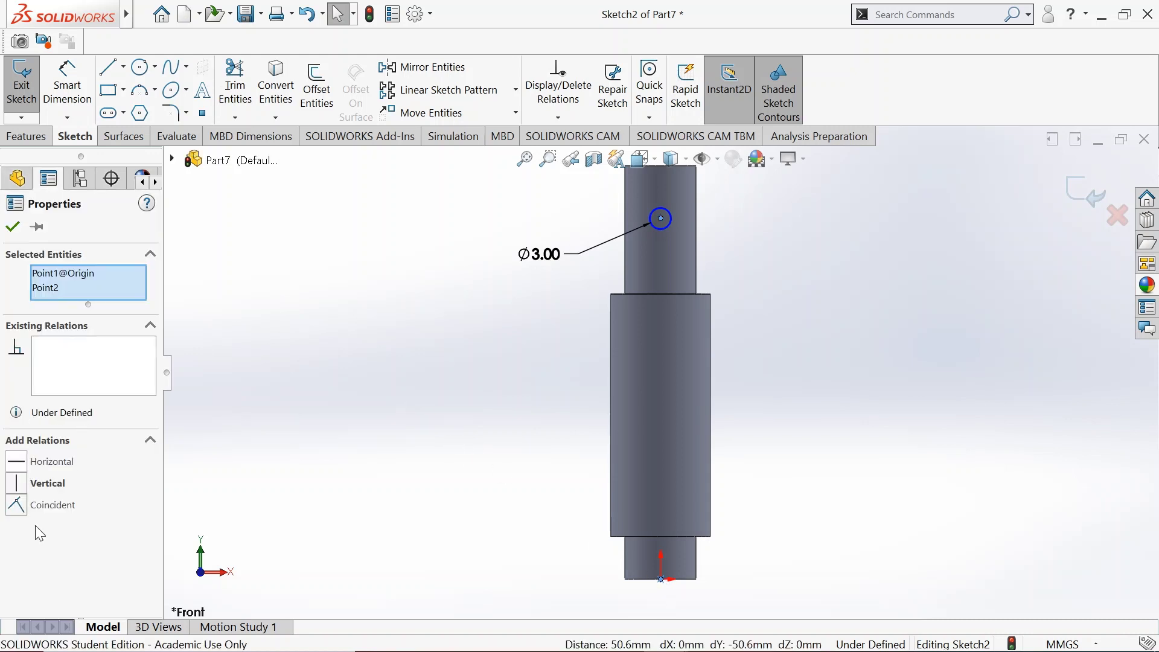
pyautogui.click(15, 483)
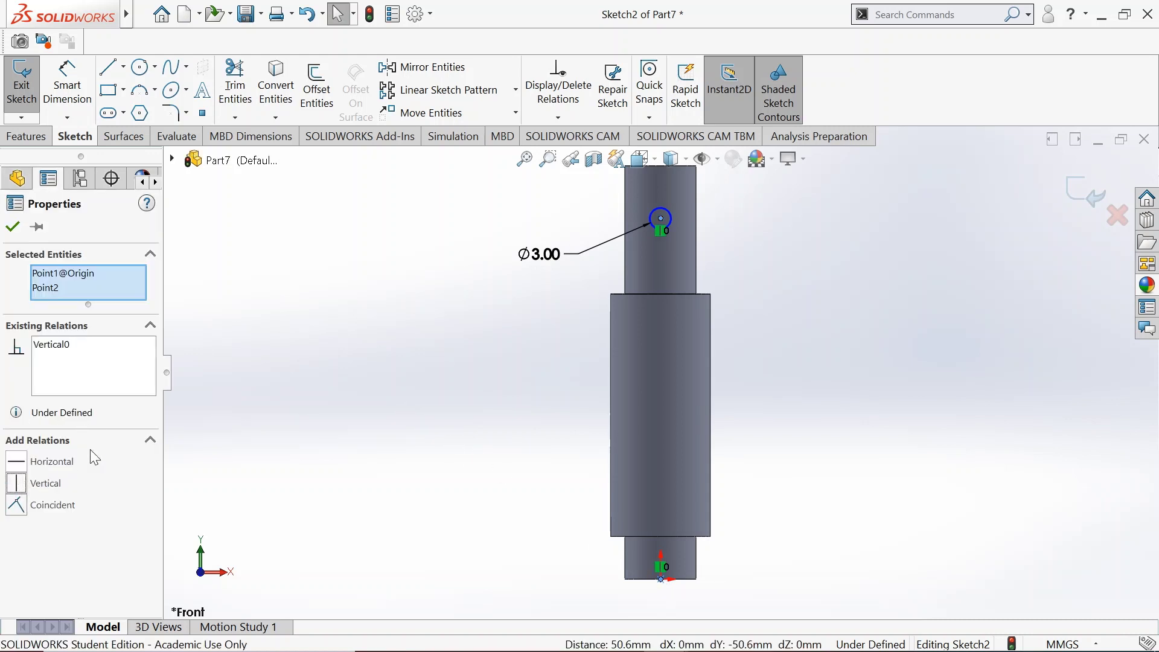
pyautogui.click(12, 227)
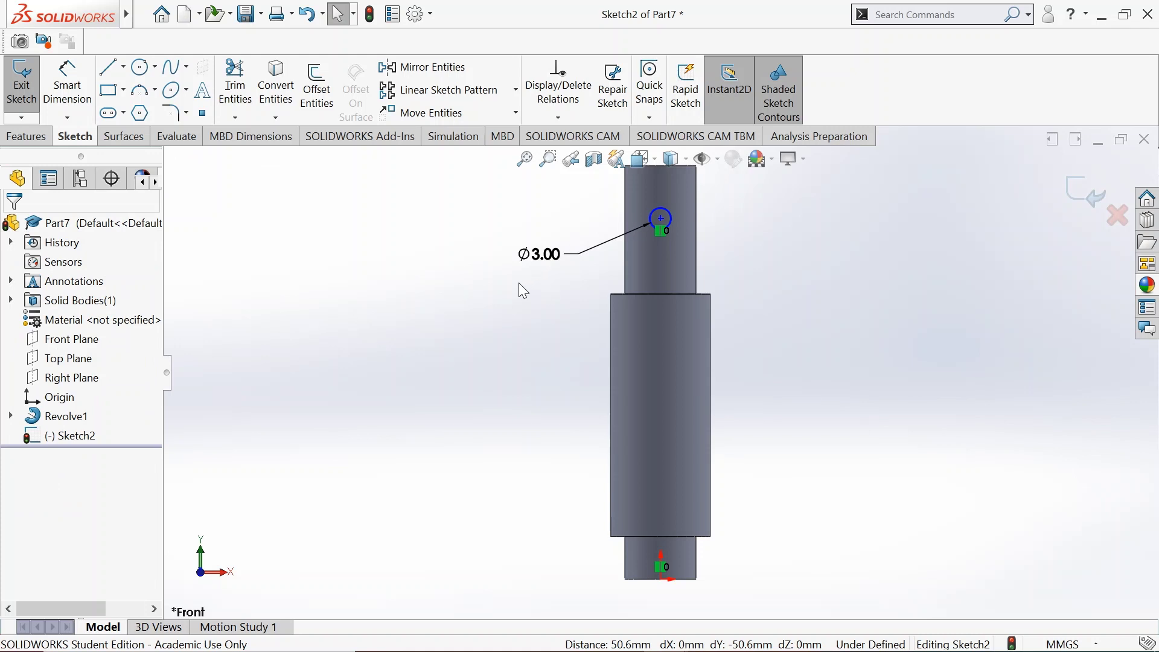
# Dimension the hole's center from the shoulder at the base of the upper narrow section and set the distance to 10 mm
pyautogui.click(64, 88)
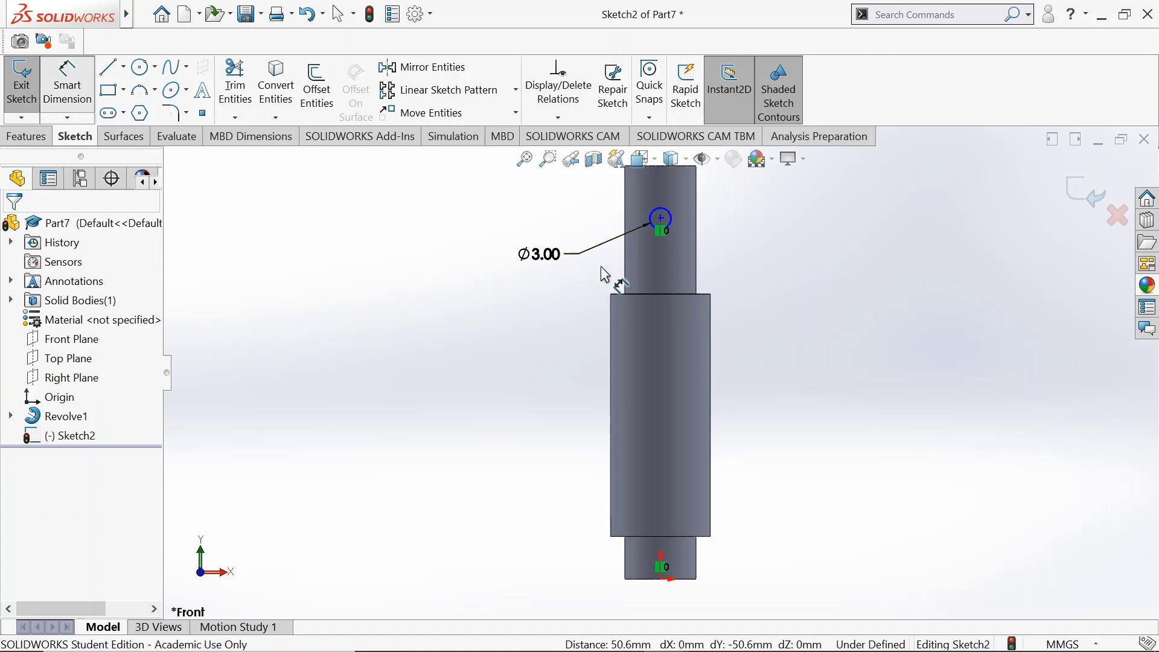
pyautogui.click(625, 295)
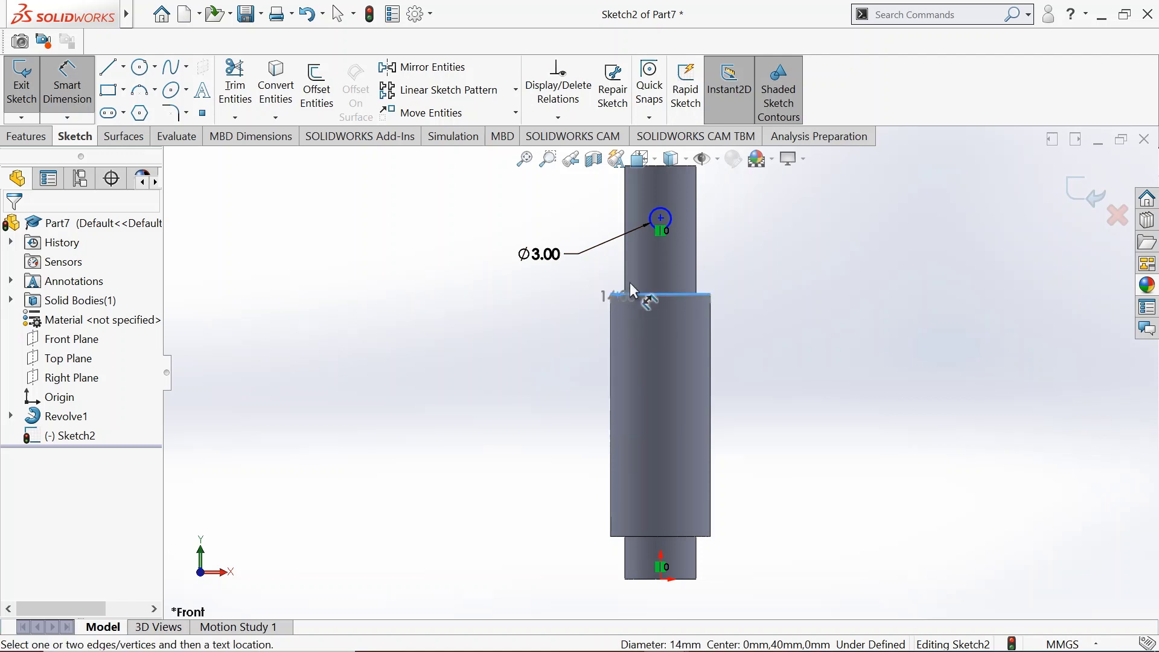
pyautogui.click(658, 219)
pyautogui.click(750, 249)
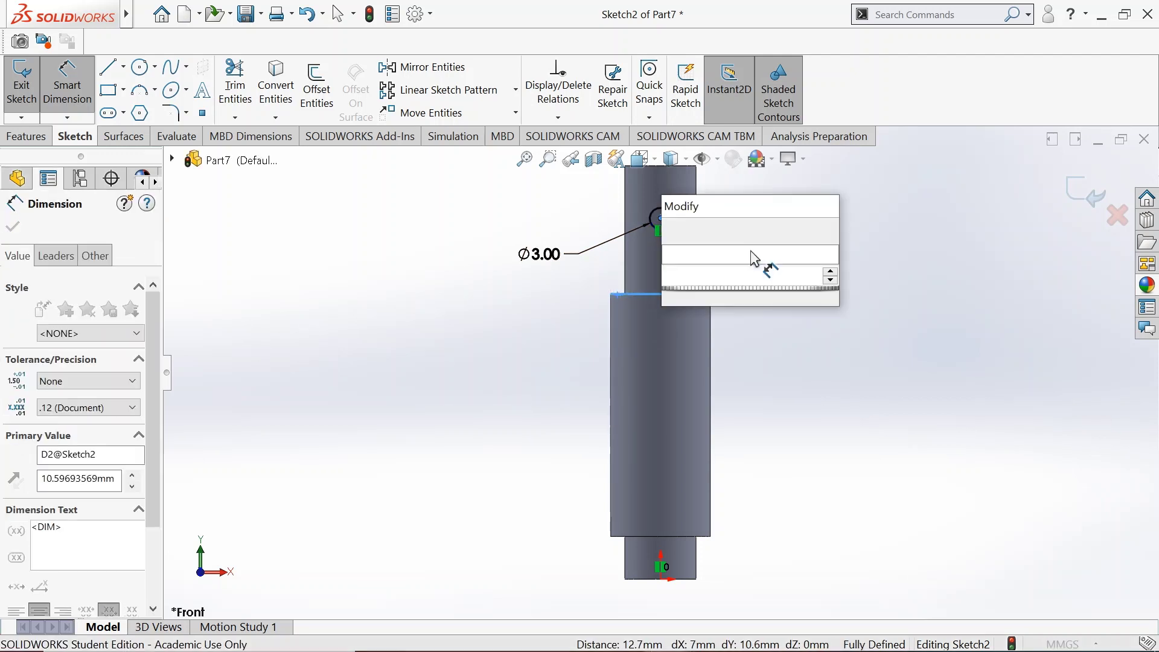
pyautogui.write('10')
pyautogui.press('Return')
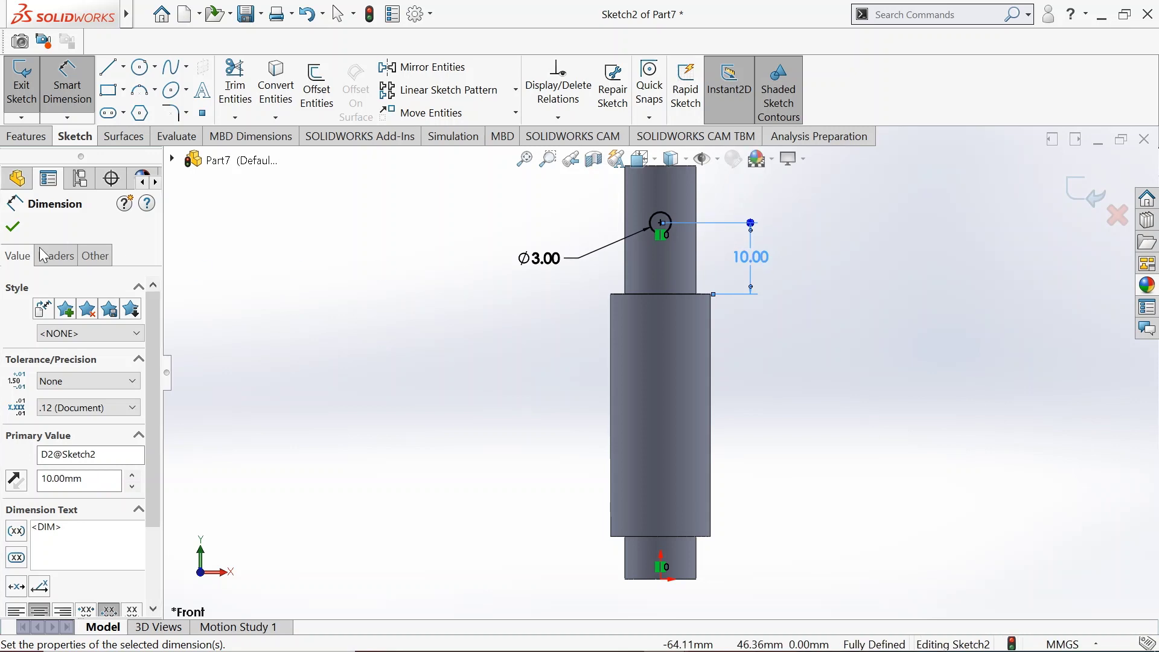
pyautogui.click(12, 226)
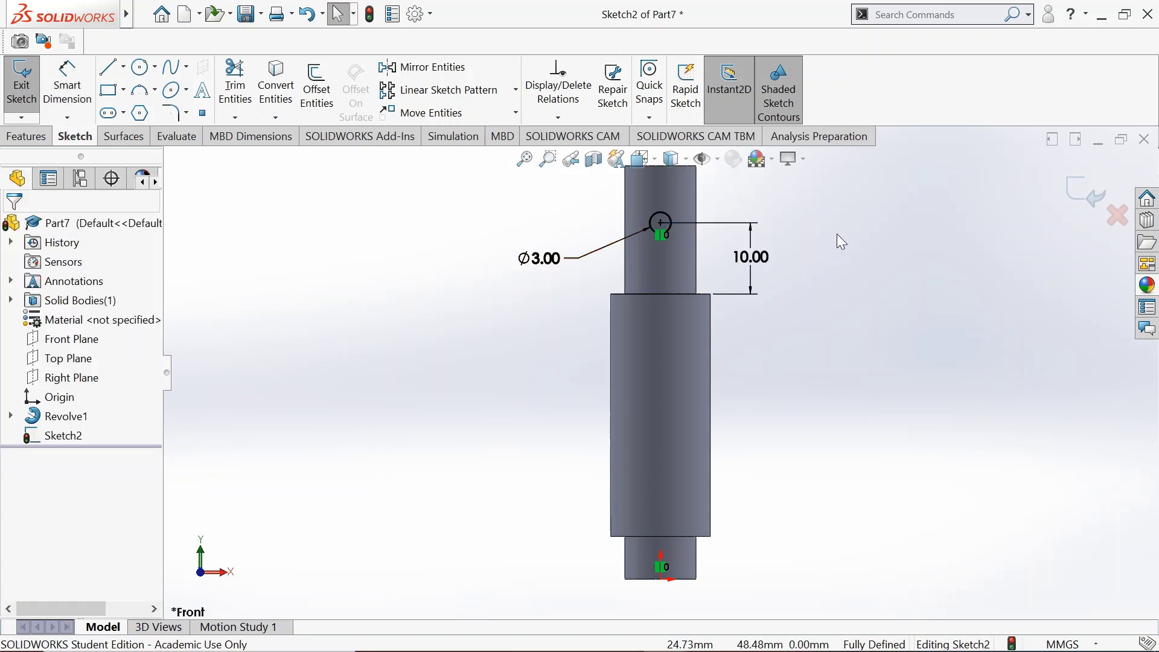
# Cut the 3 mm circle through the pin in both directions with an Extruded Cut using Through All - Both
pyautogui.moveTo(836, 241); pyautogui.dragTo(410, 221, button='middle')
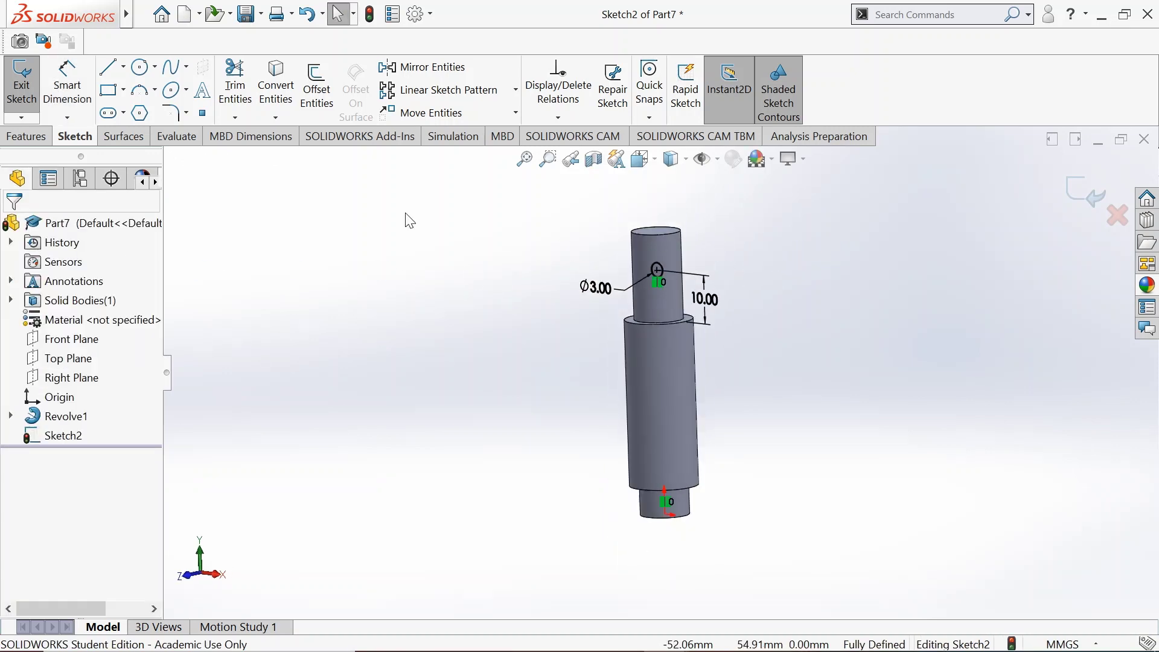
pyautogui.click(43, 135)
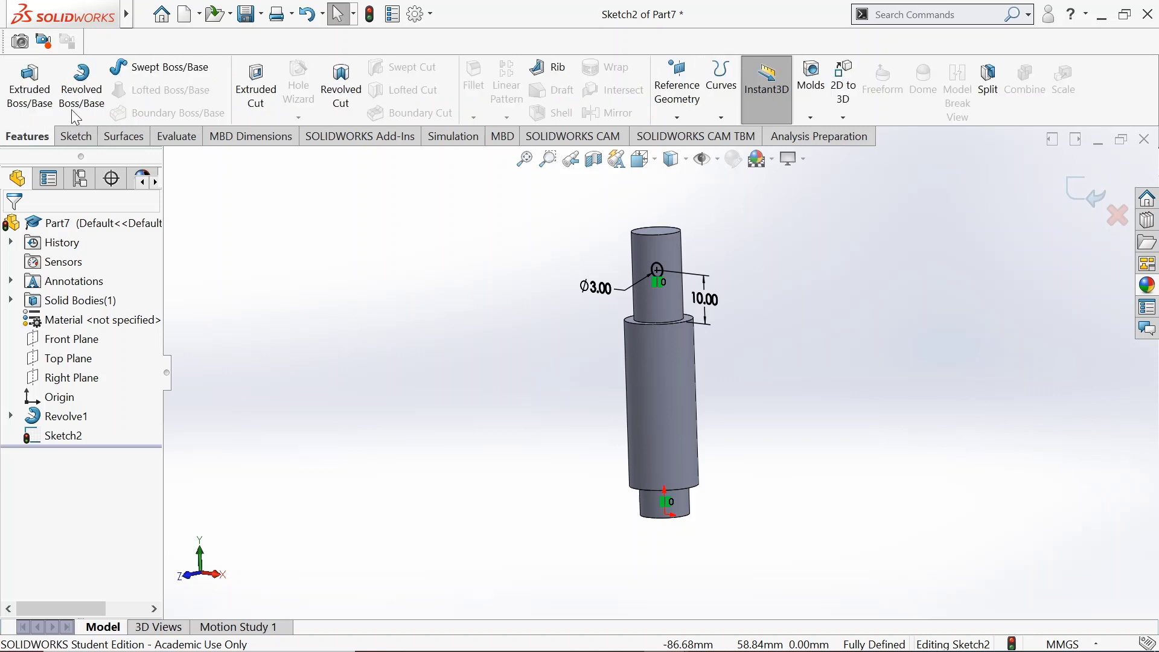
pyautogui.click(255, 96)
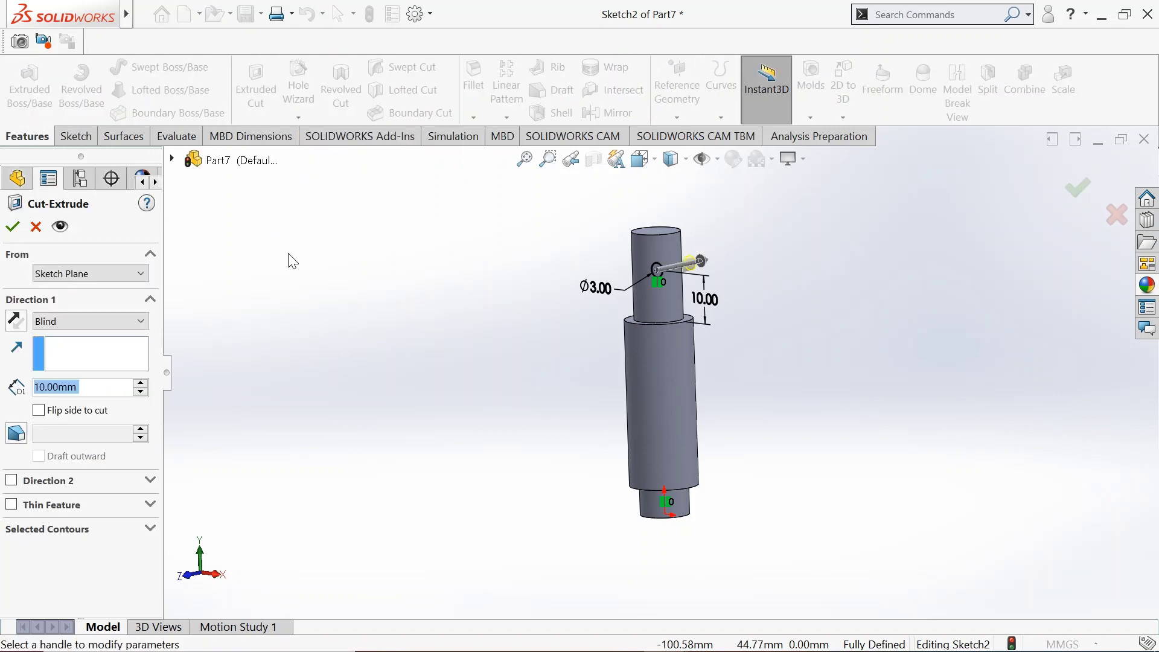
pyautogui.click(110, 320)
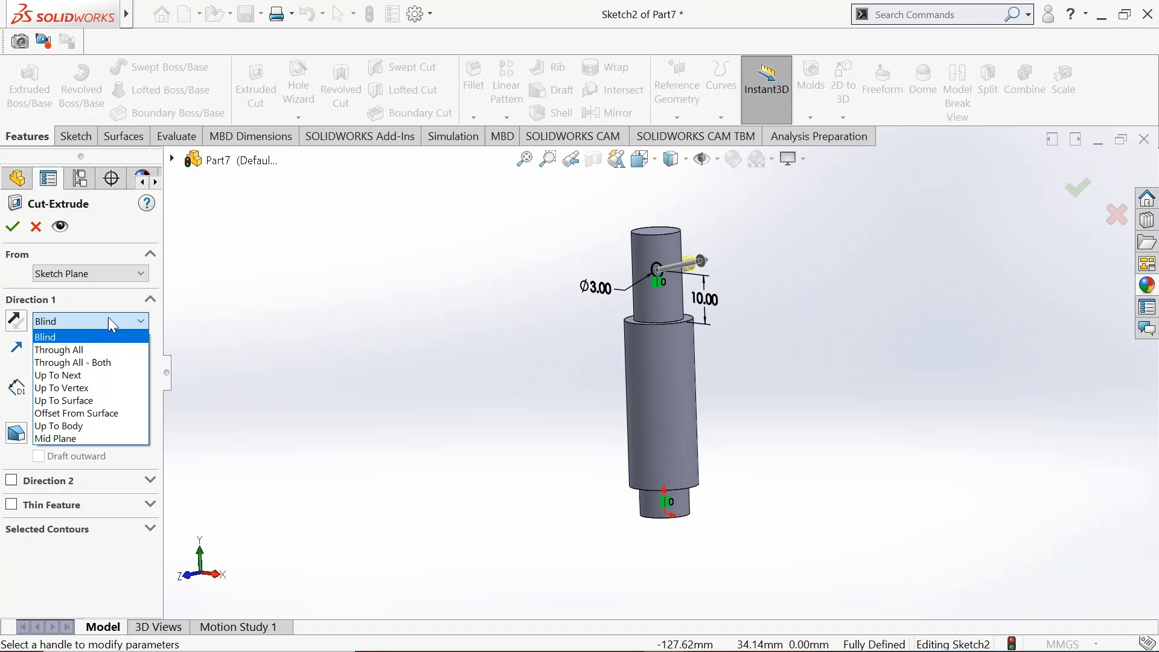
pyautogui.click(117, 363)
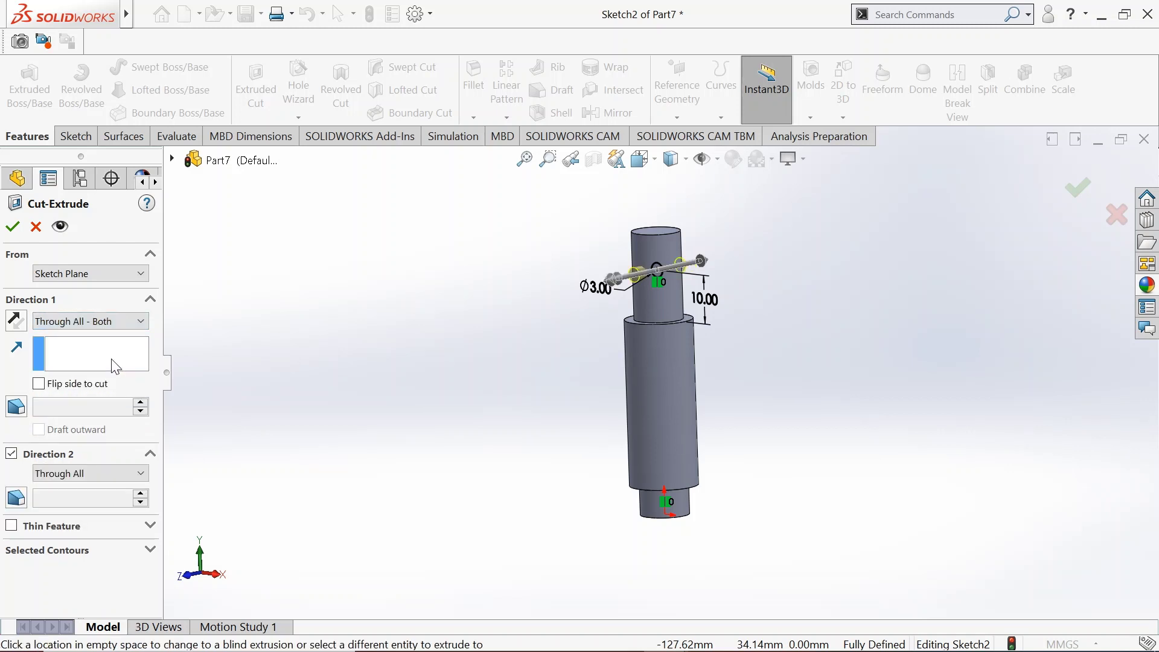
pyautogui.click(14, 228)
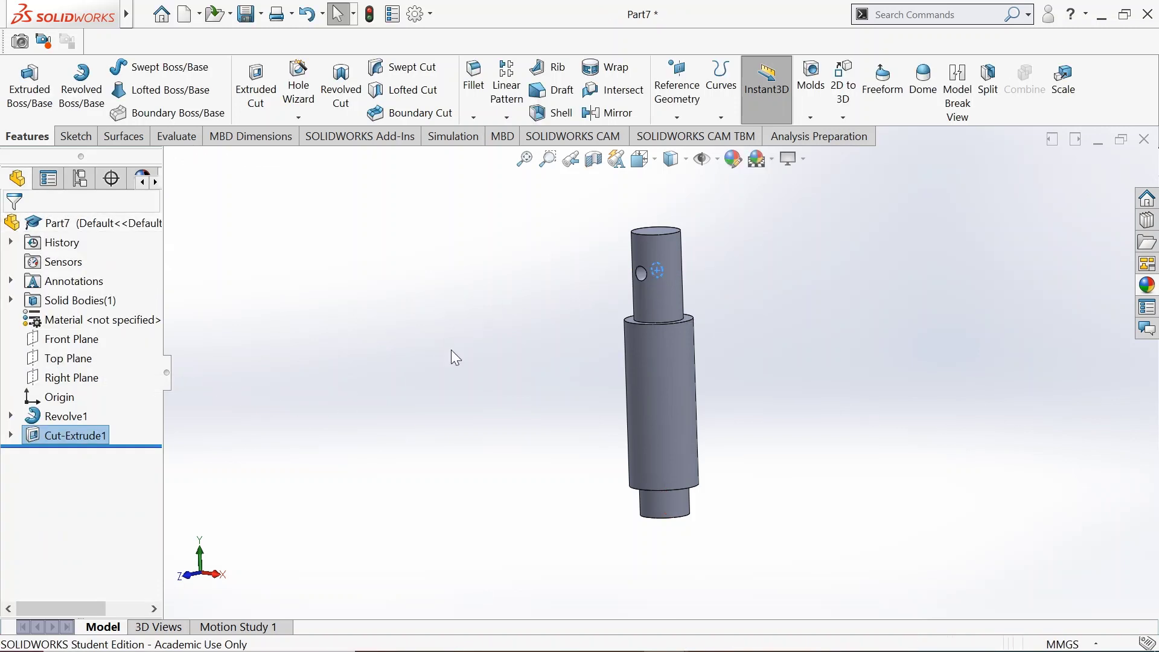
# Begin a cosmetic thread annotation on the upper outer circular edge of the pin's thick middle section
pyautogui.moveTo(693, 284); pyautogui.dragTo(715, 291, button='middle')
pyautogui.click(770, 282)
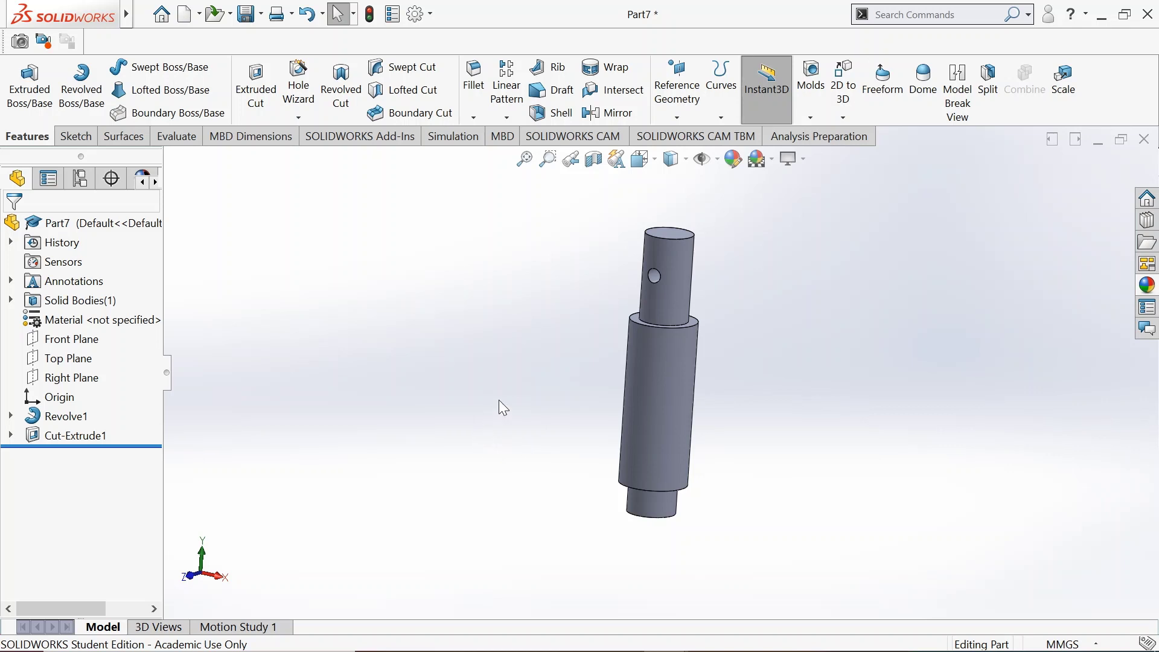
pyautogui.moveTo(499, 406); pyautogui.dragTo(595, 384, button='middle')
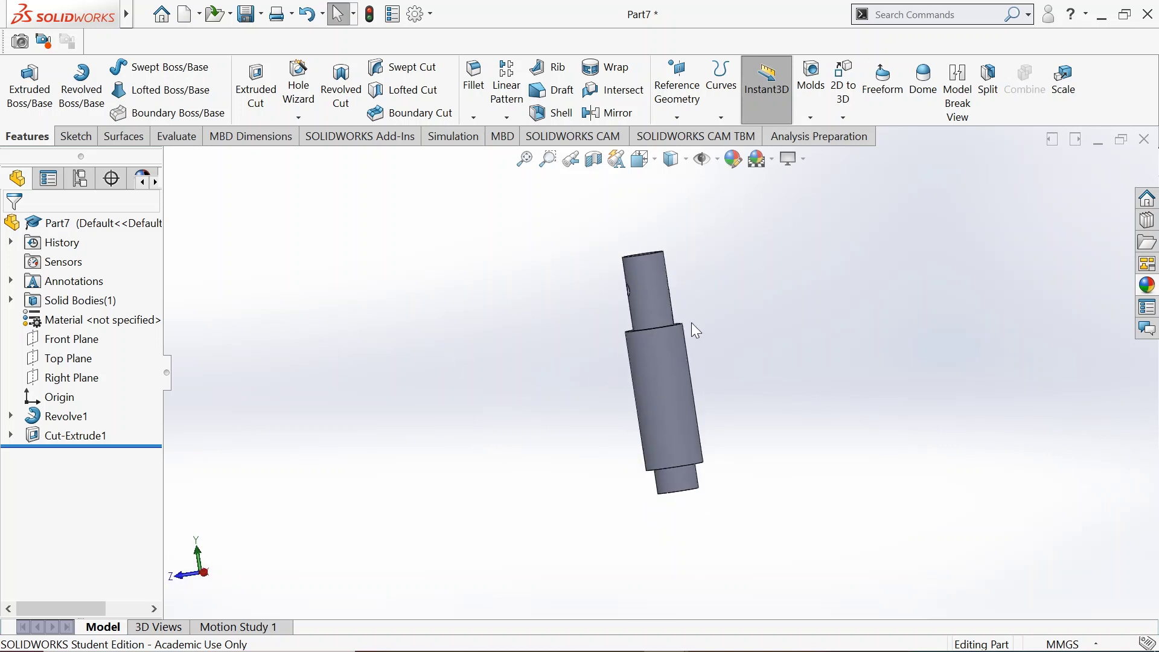
pyautogui.click(643, 159)
pyautogui.click(736, 207)
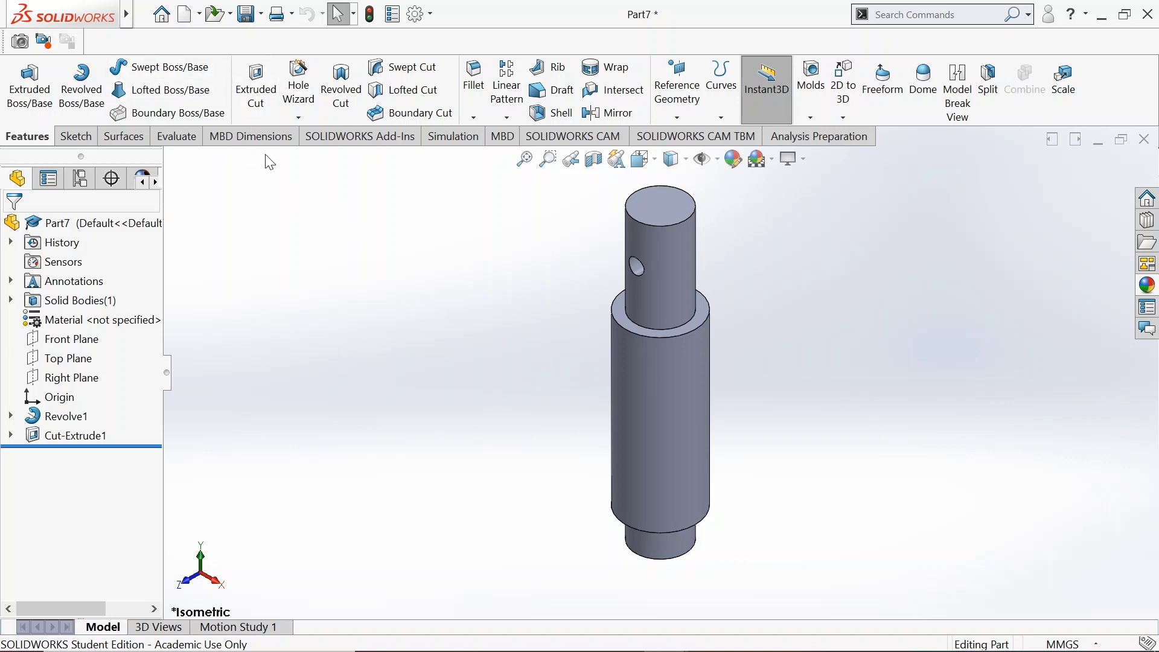
pyautogui.moveTo(133, 18)
pyautogui.click(208, 15)
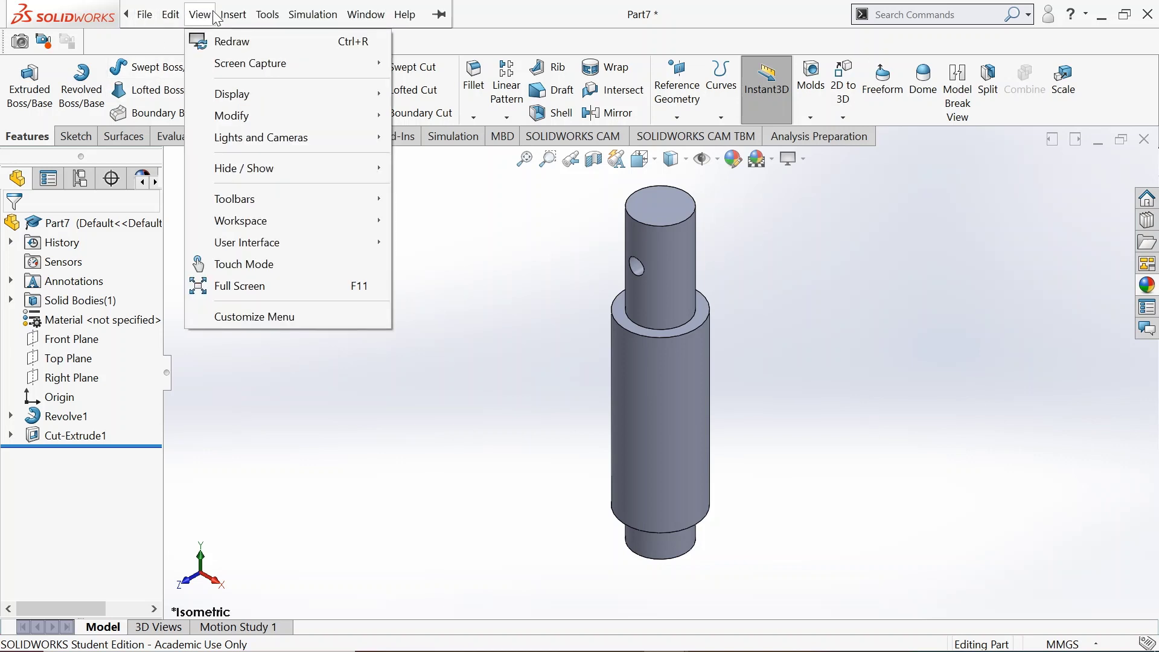
pyautogui.click(229, 17)
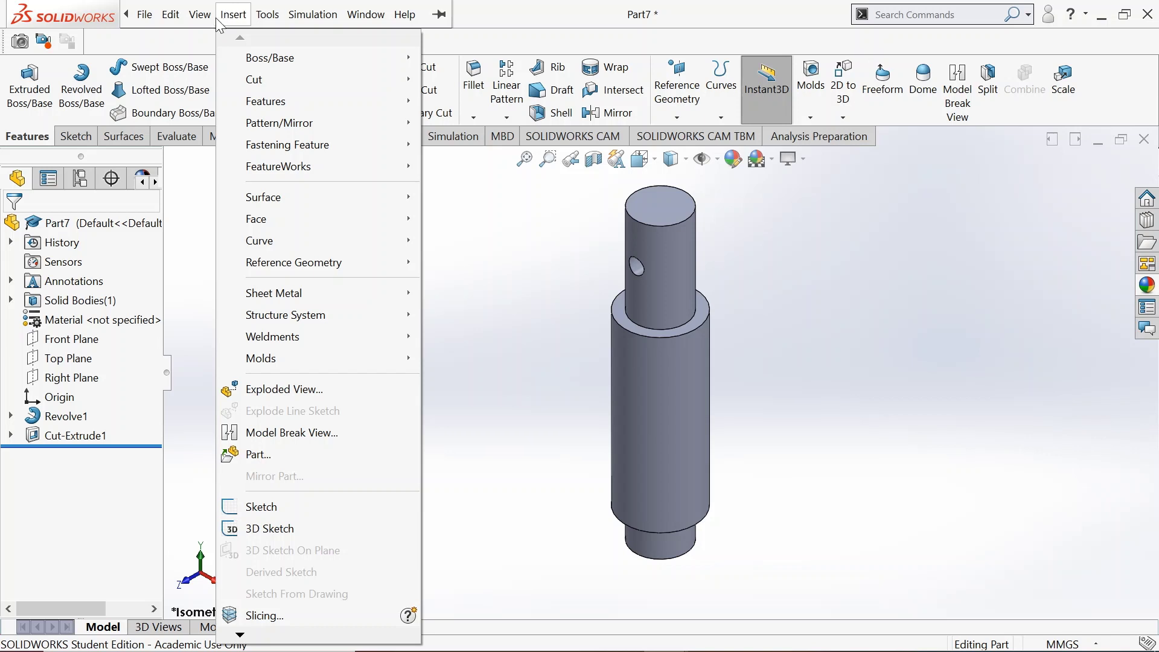
pyautogui.moveTo(197, 25)
pyautogui.moveTo(242, 27)
pyautogui.moveTo(241, 635)
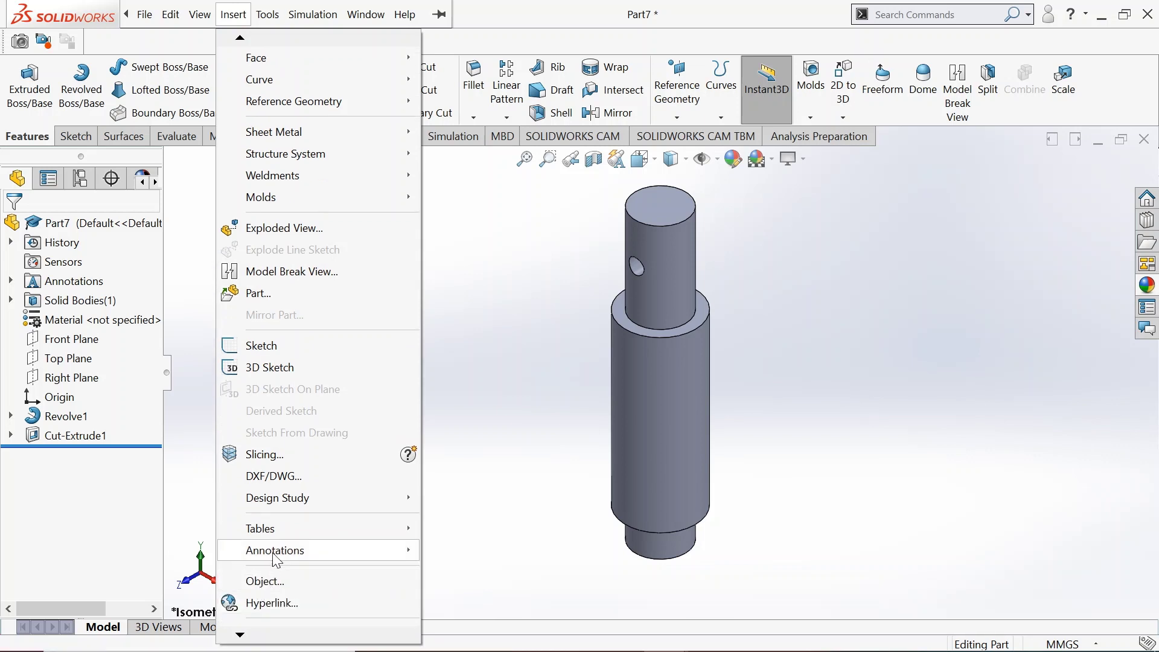
pyautogui.moveTo(278, 558)
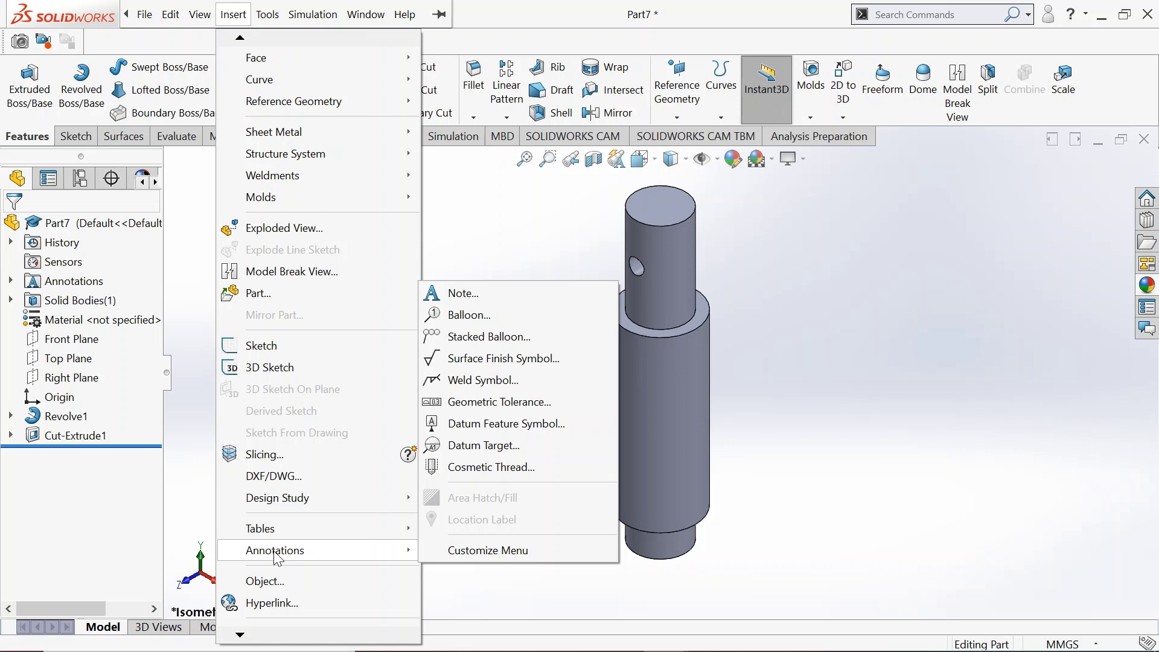
pyautogui.click(469, 471)
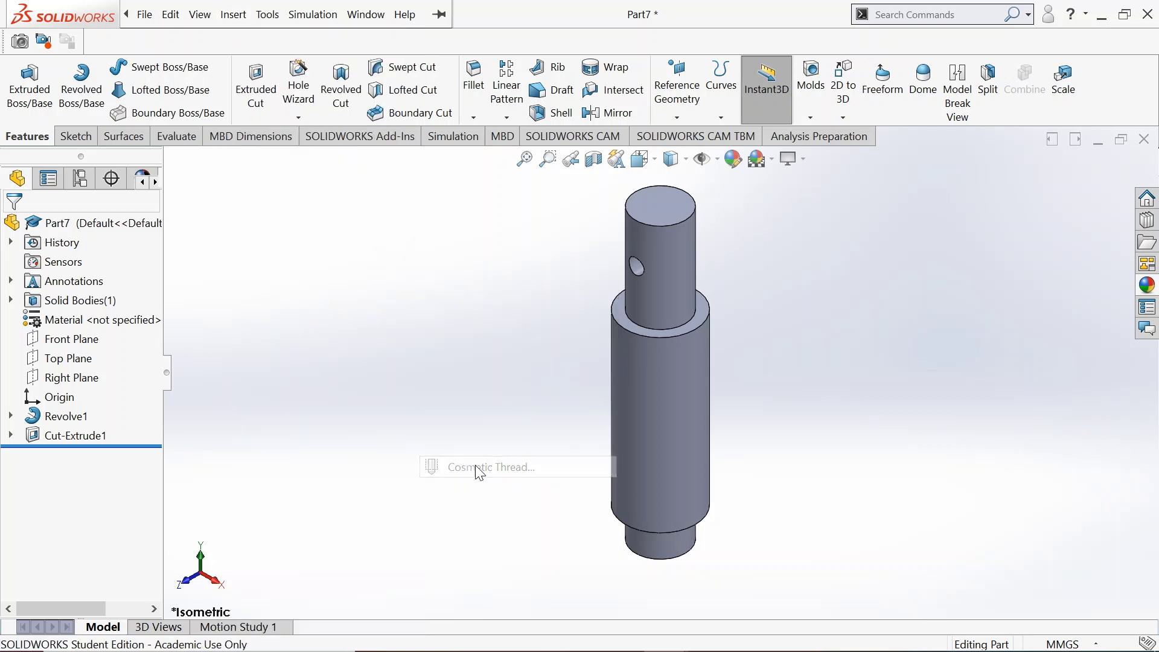
pyautogui.click(631, 331)
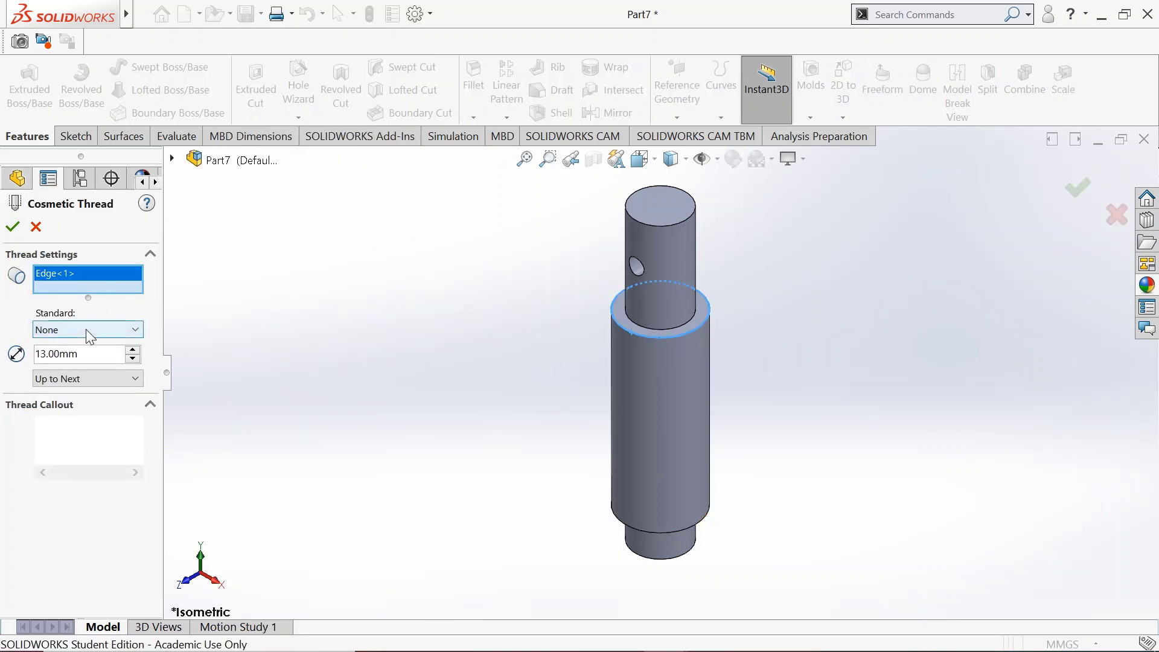
# Define the cosmetic thread as ANSI Metric Machine Threads, size M14x2.0, ending Up to Next, and apply it
pyautogui.click(111, 378)
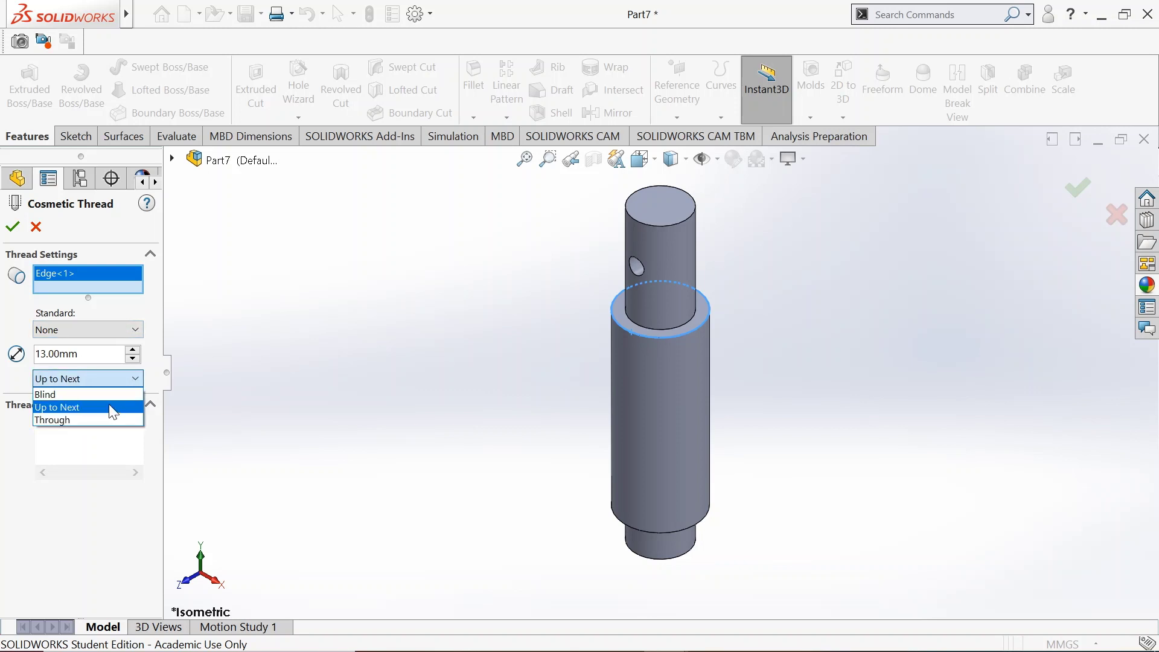
pyautogui.click(111, 407)
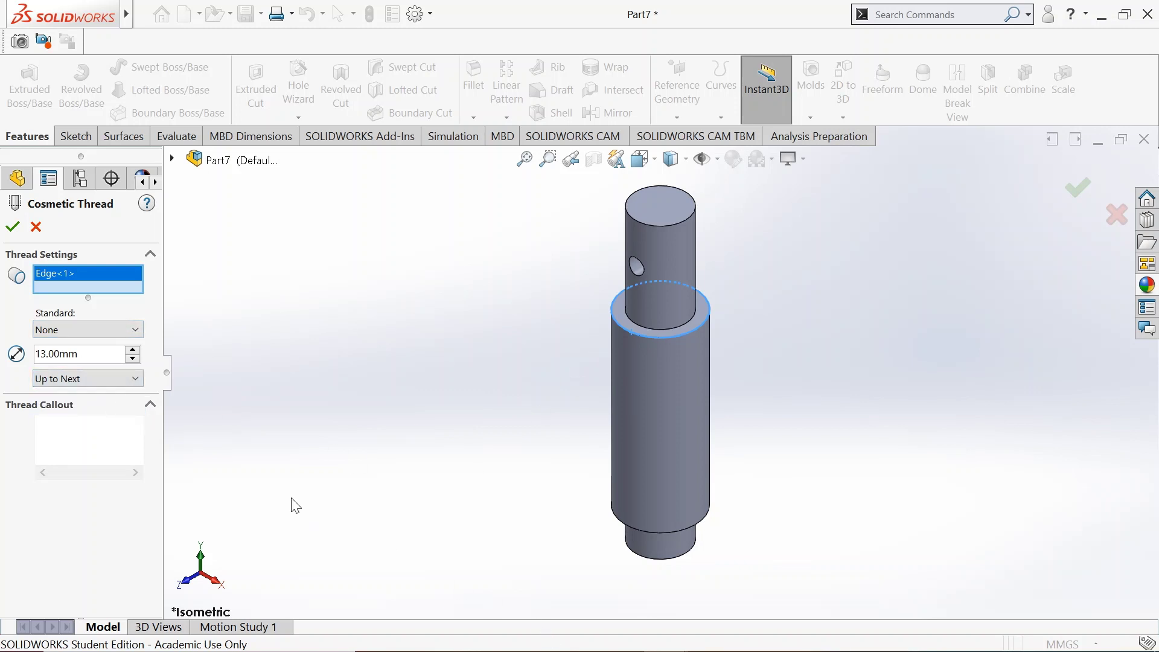
pyautogui.click(99, 329)
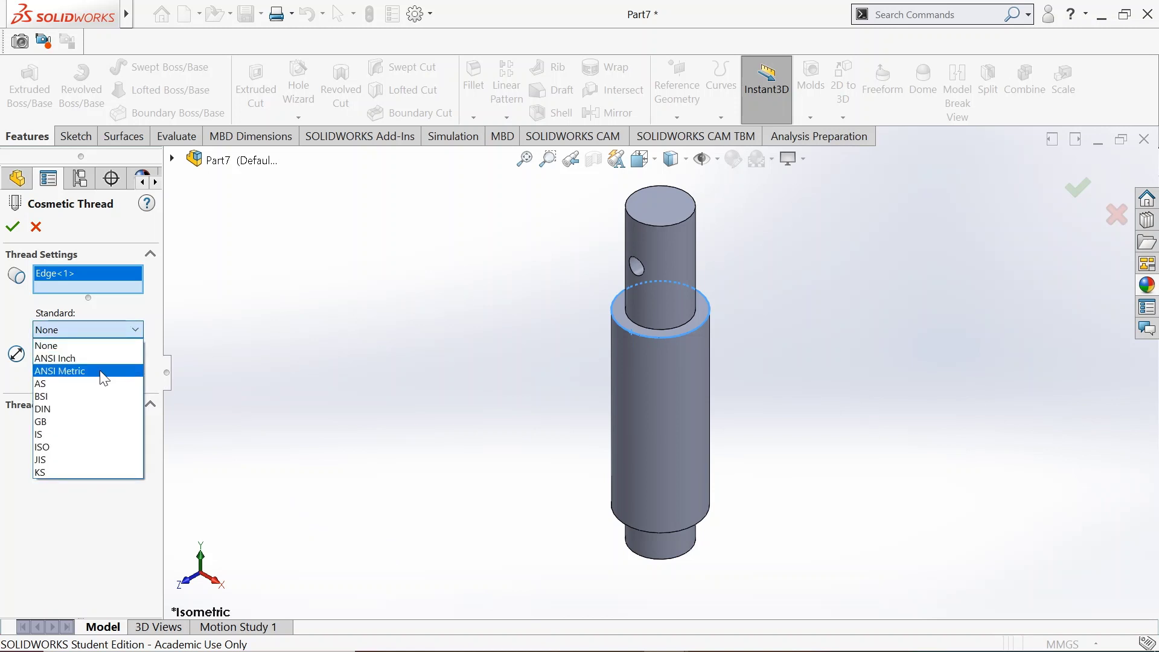
pyautogui.click(101, 371)
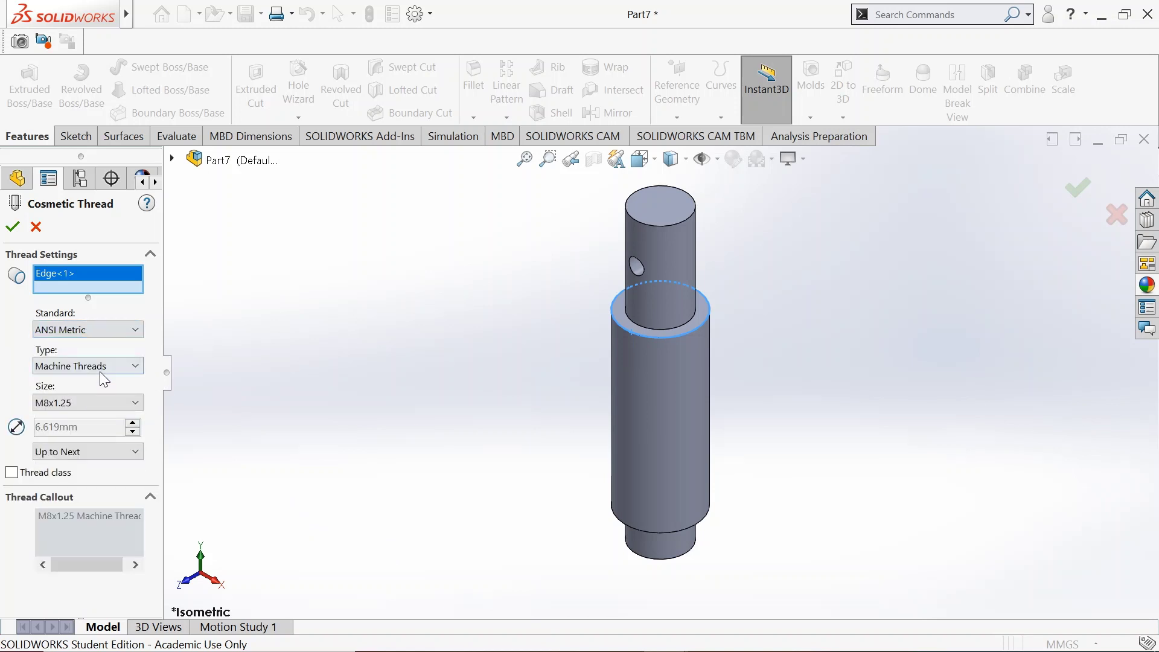
pyautogui.click(101, 405)
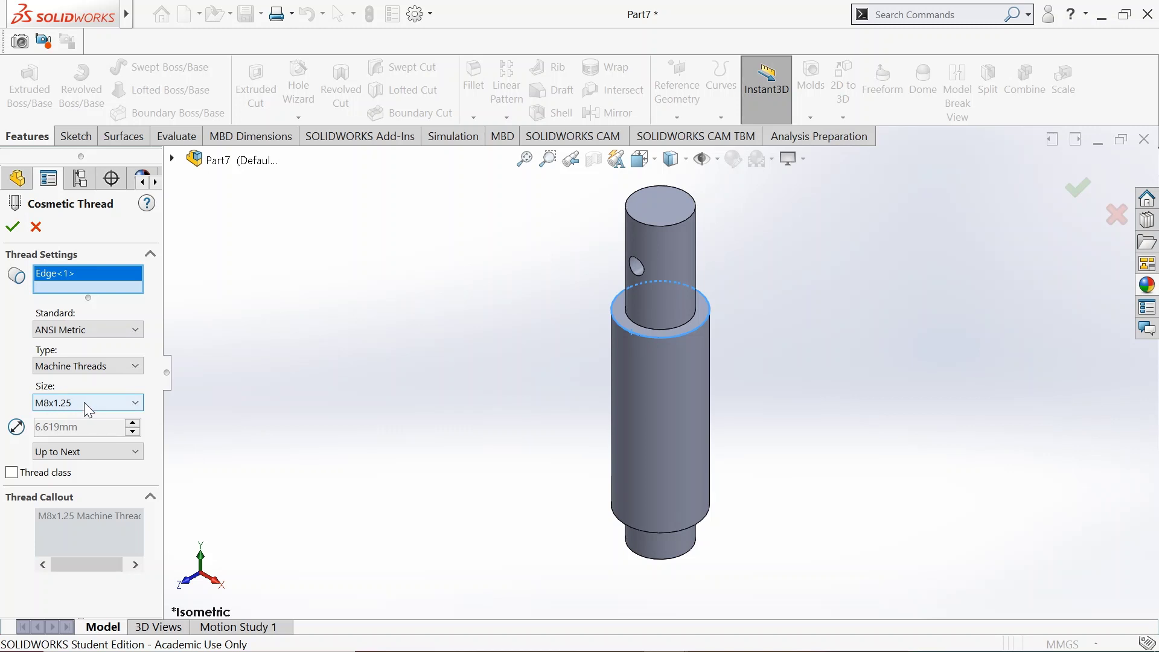
pyautogui.click(84, 402)
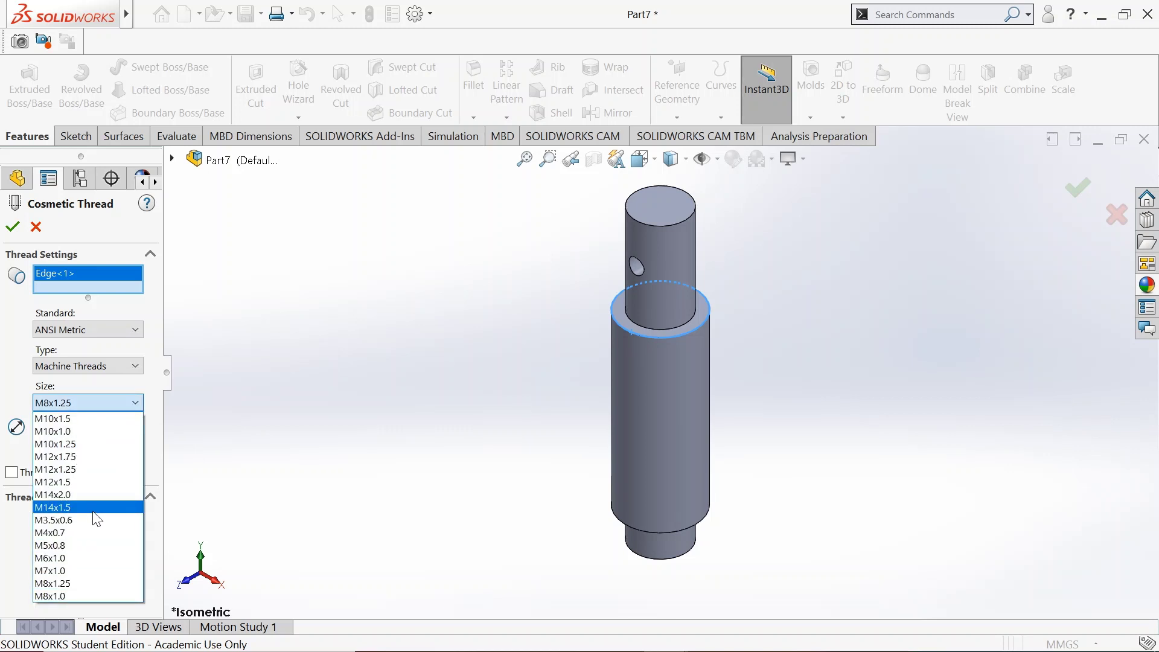
pyautogui.click(95, 495)
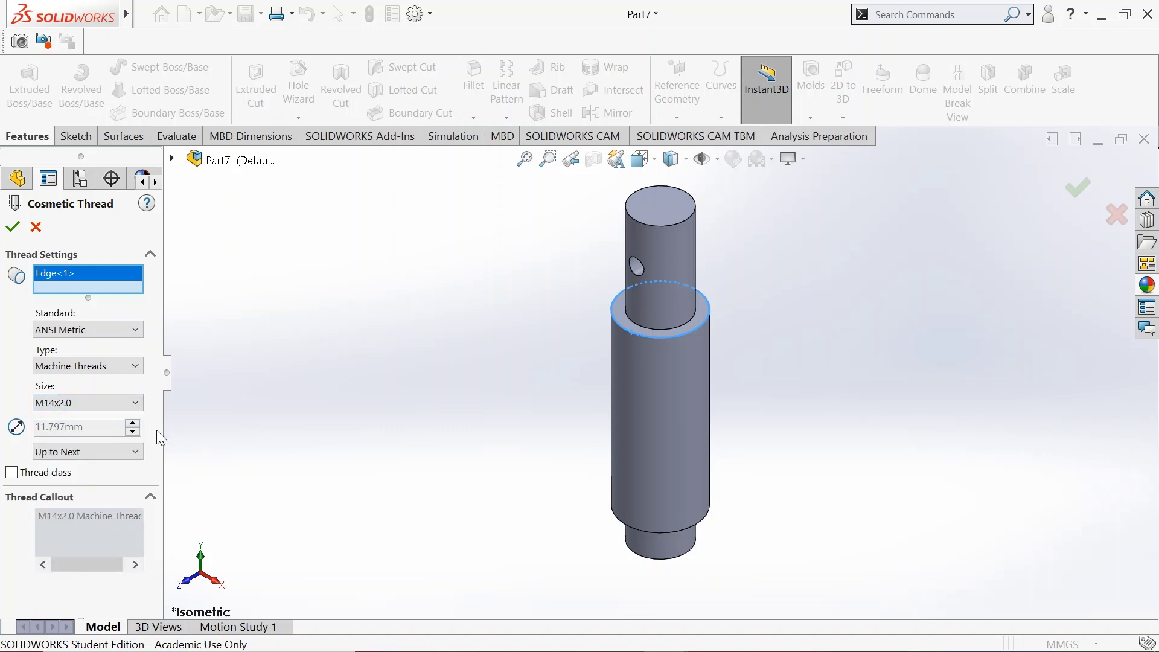
pyautogui.click(18, 234)
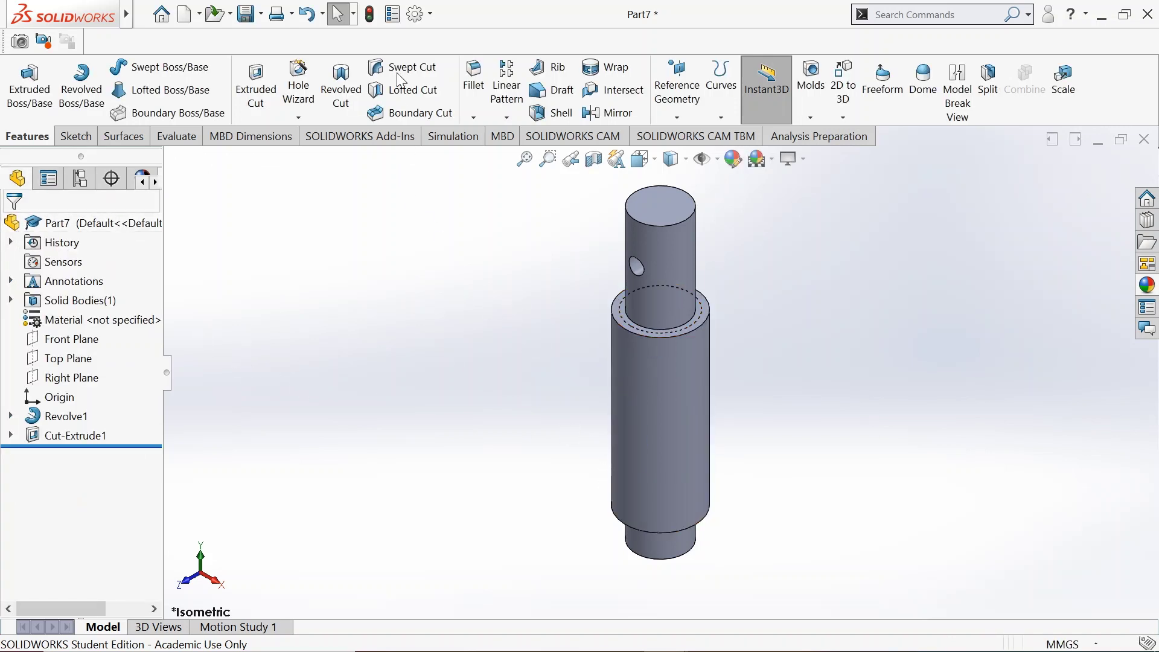
# Enable shaded cosmetic threads in the document's detailing properties
pyautogui.click(418, 15)
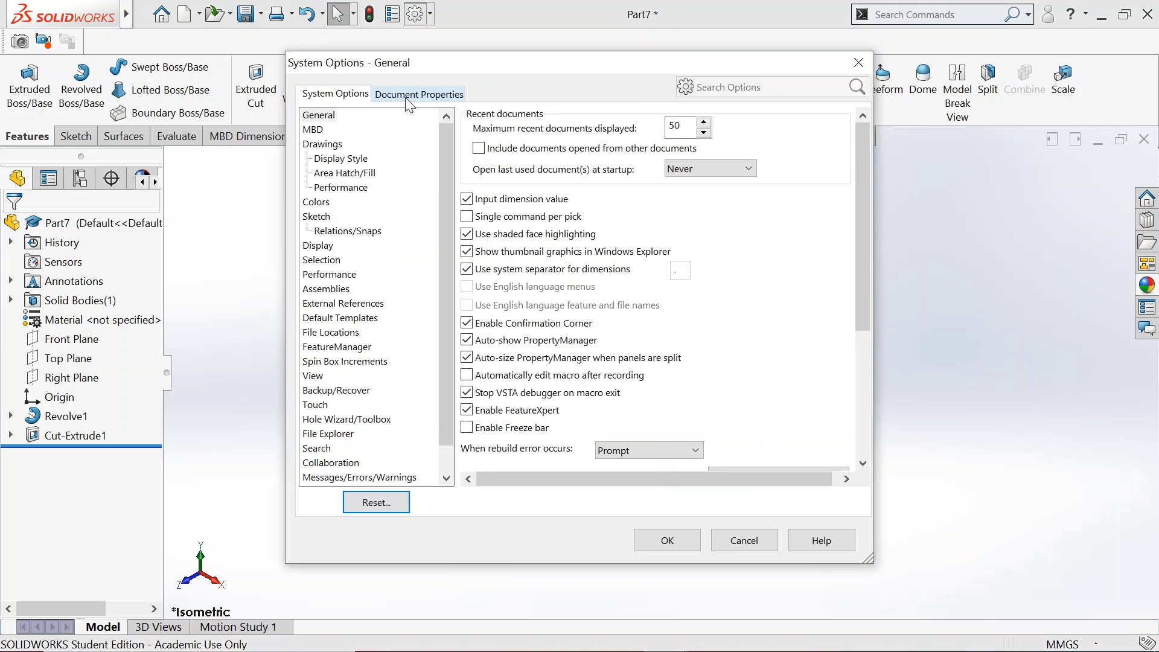
pyautogui.click(408, 97)
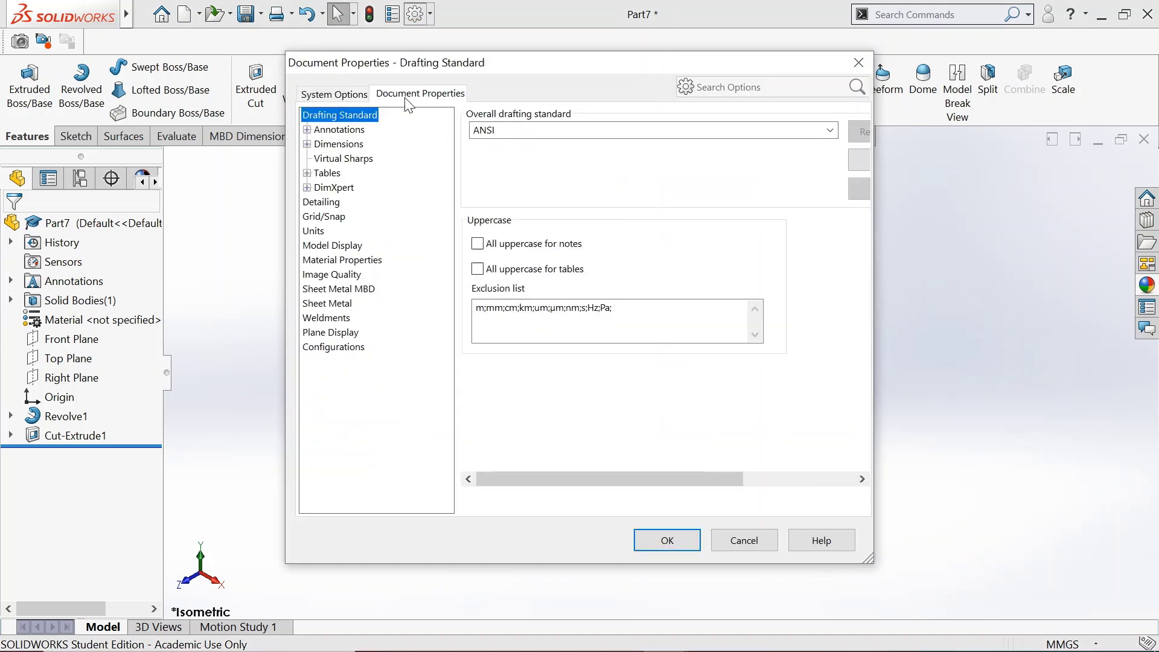
pyautogui.click(326, 202)
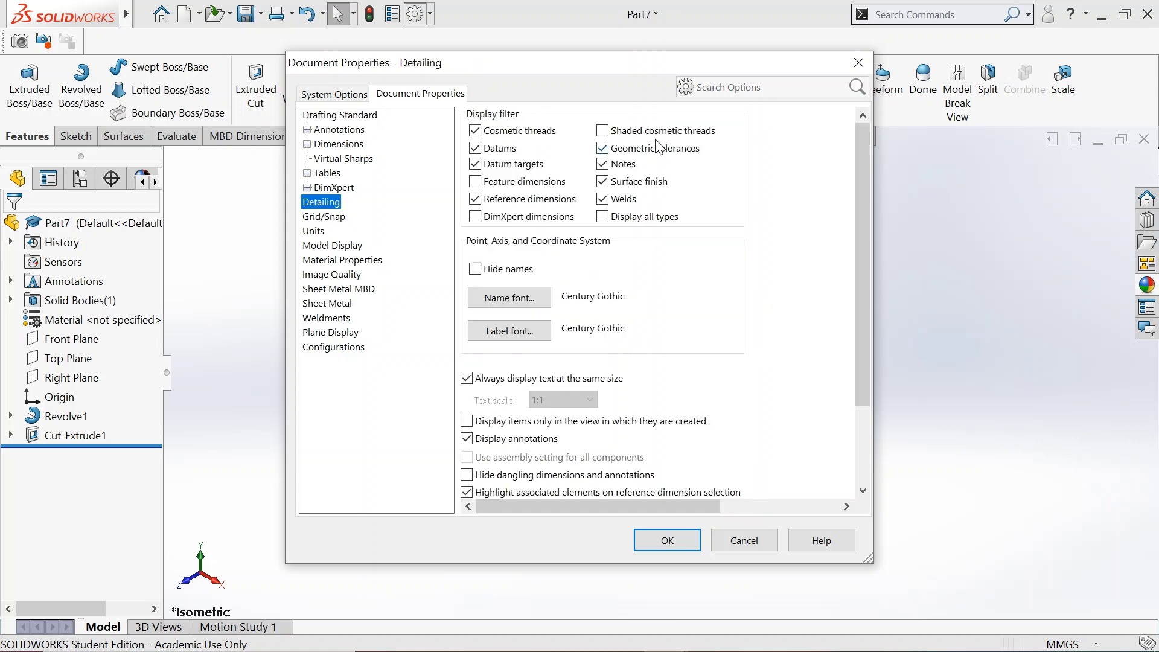
pyautogui.click(606, 133)
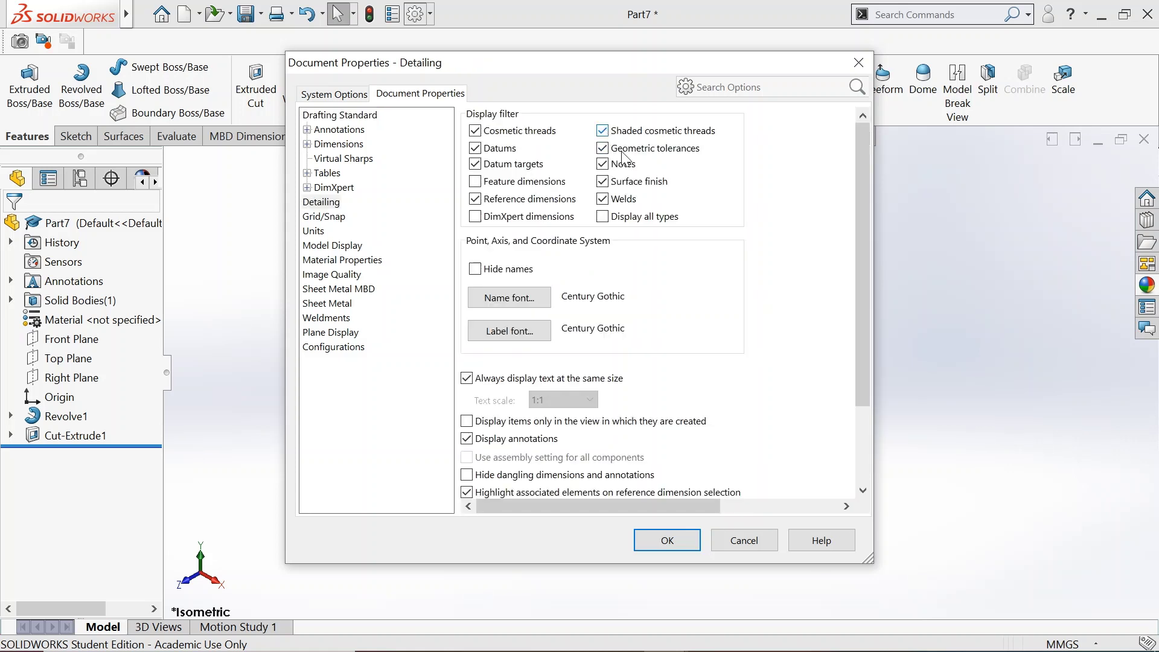
pyautogui.click(675, 540)
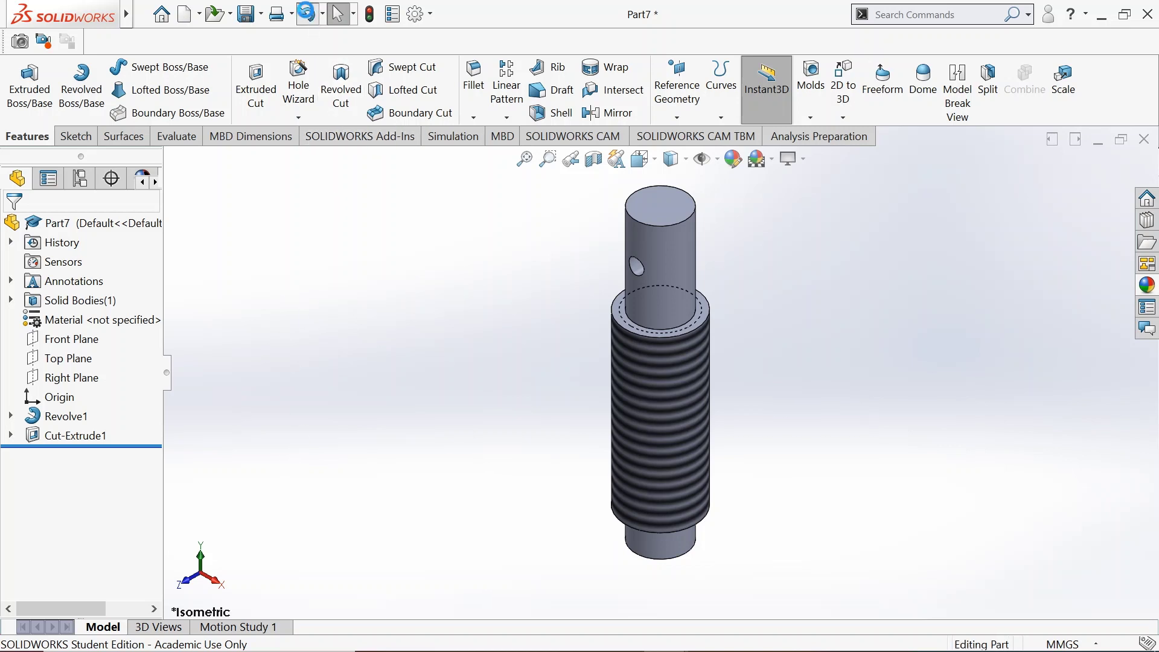
# Undo the cosmetic thread and begin a Thread feature on the upper outer circular edge of the pin's thick middle section
pyautogui.click(307, 14)
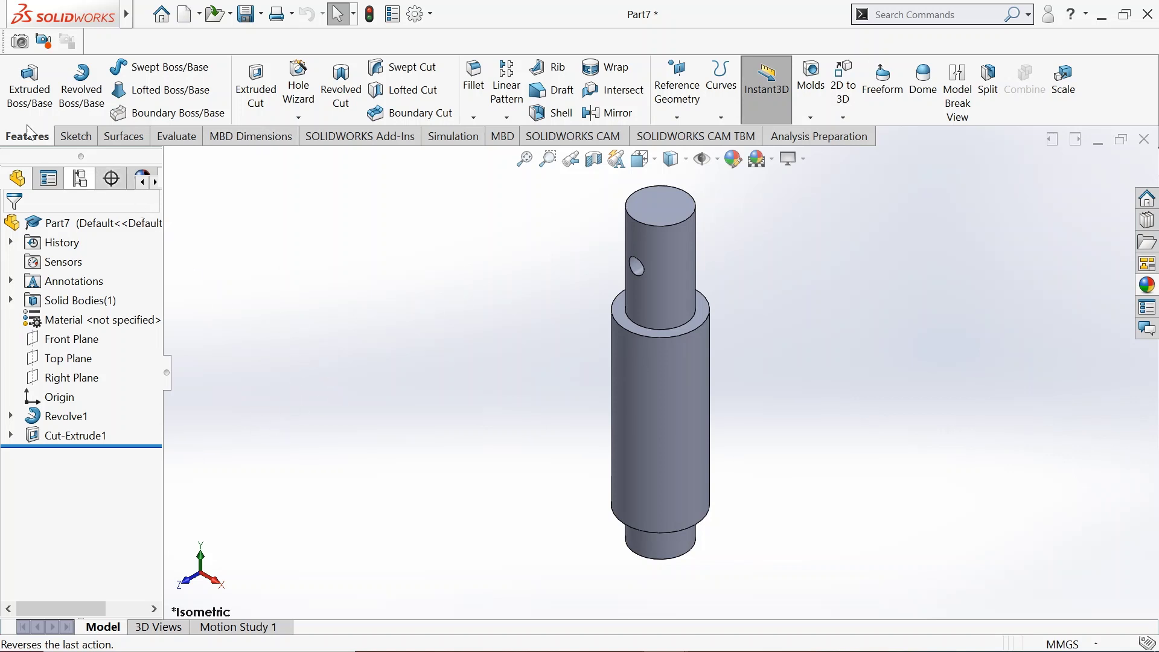
pyautogui.click(300, 117)
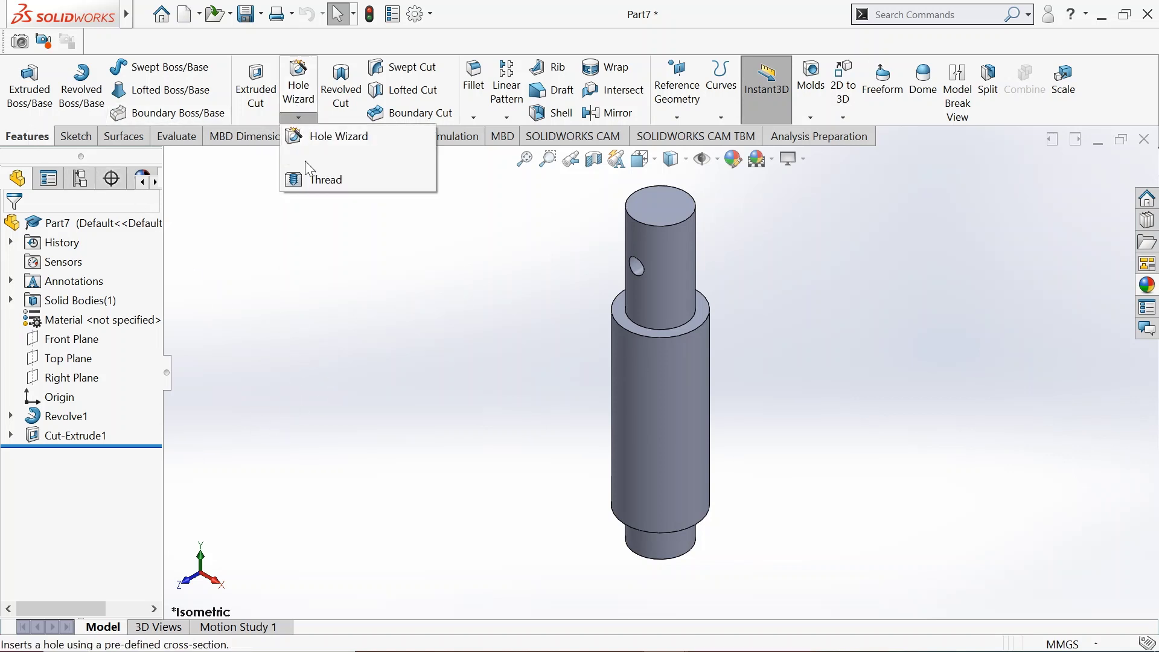
pyautogui.click(311, 179)
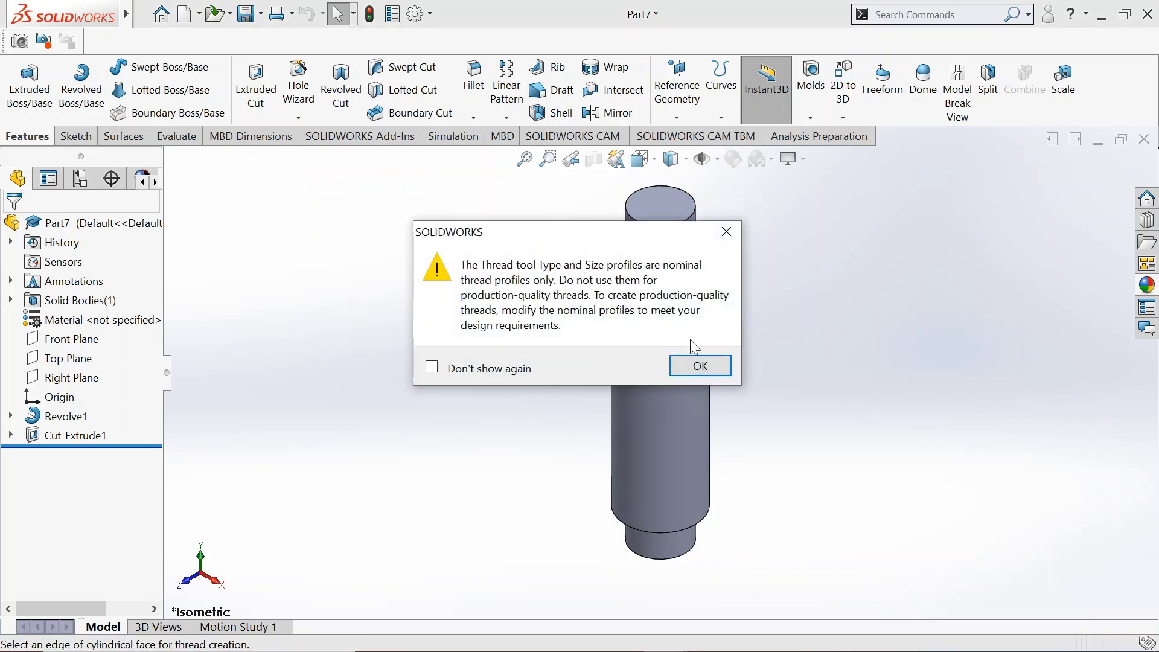
pyautogui.click(686, 369)
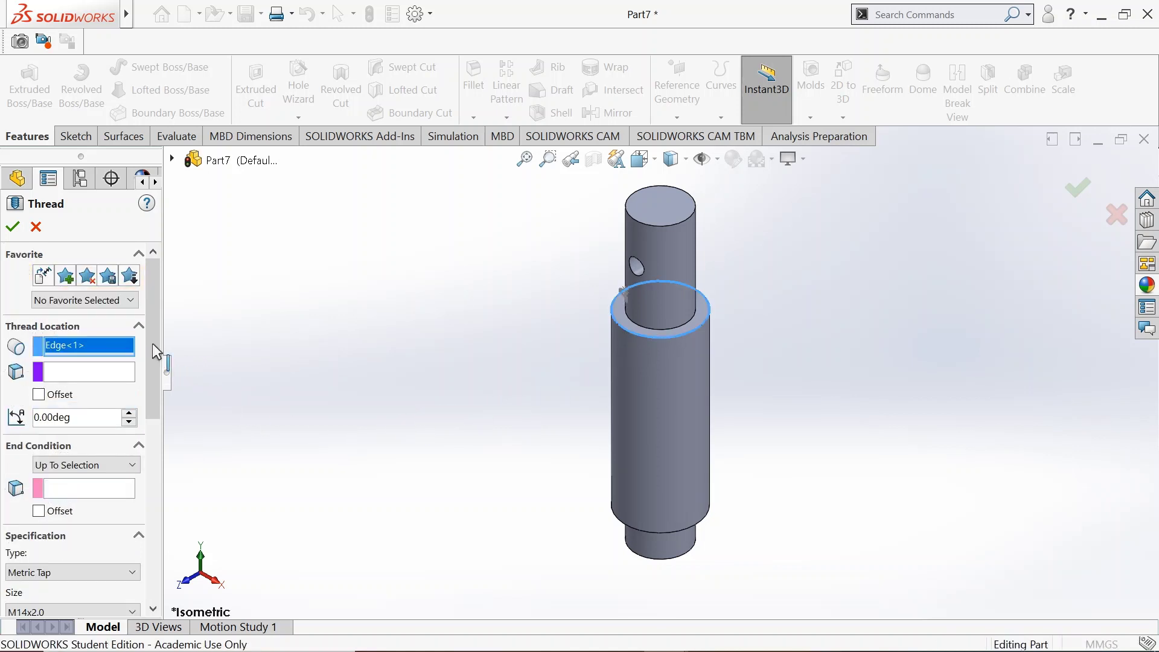
# Set the thread specification to type Metric Die with size M14x2.0
pyautogui.moveTo(152, 342); pyautogui.dragTo(161, 397)
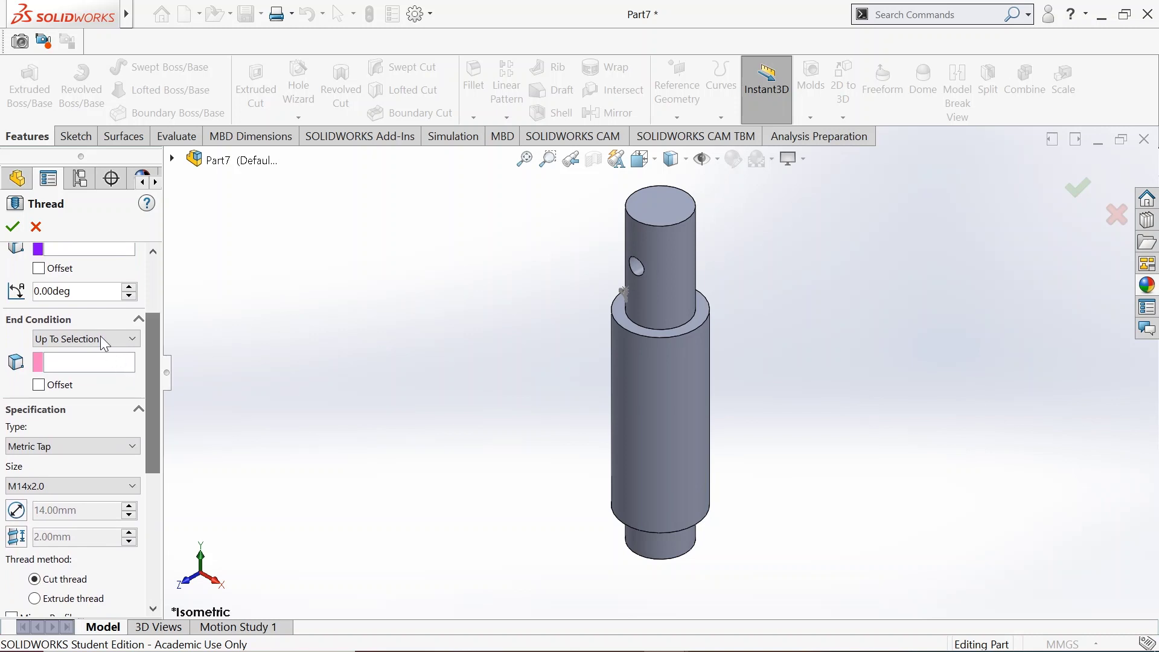
pyautogui.scroll(-2, 156, 362)
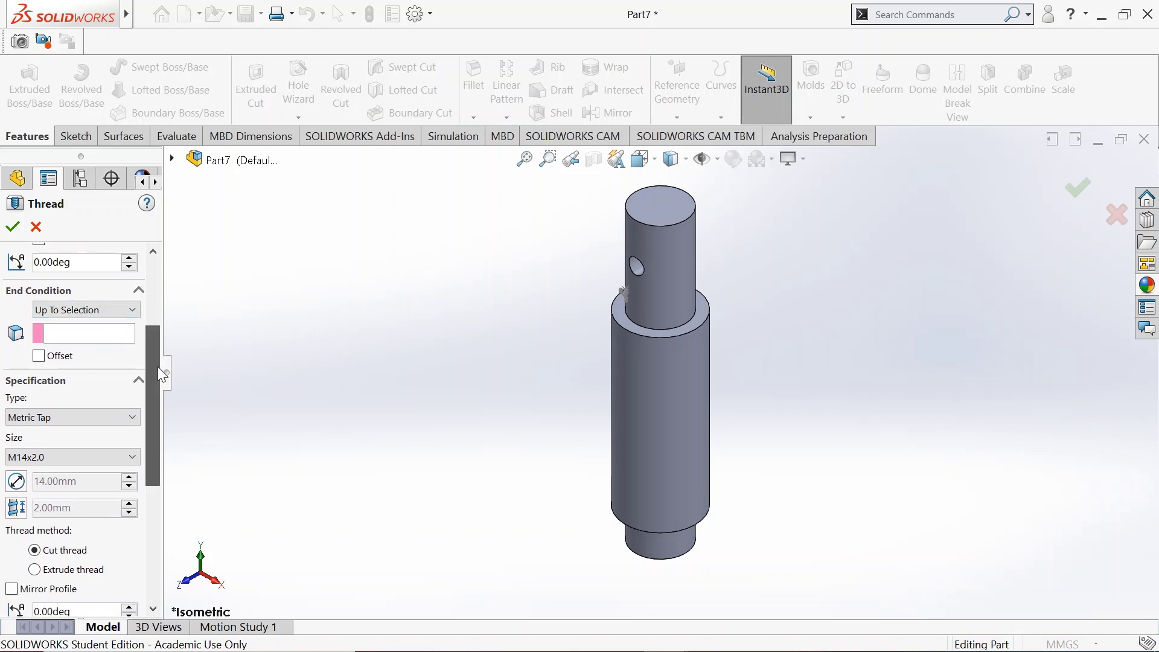
pyautogui.click(86, 397)
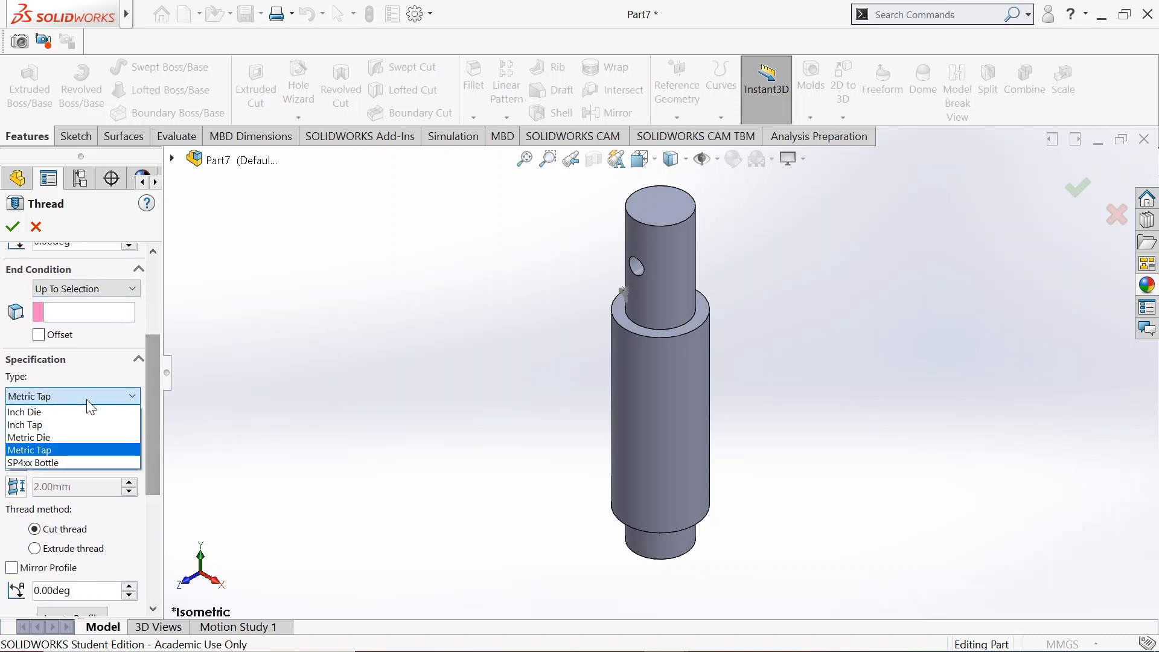
pyautogui.click(85, 439)
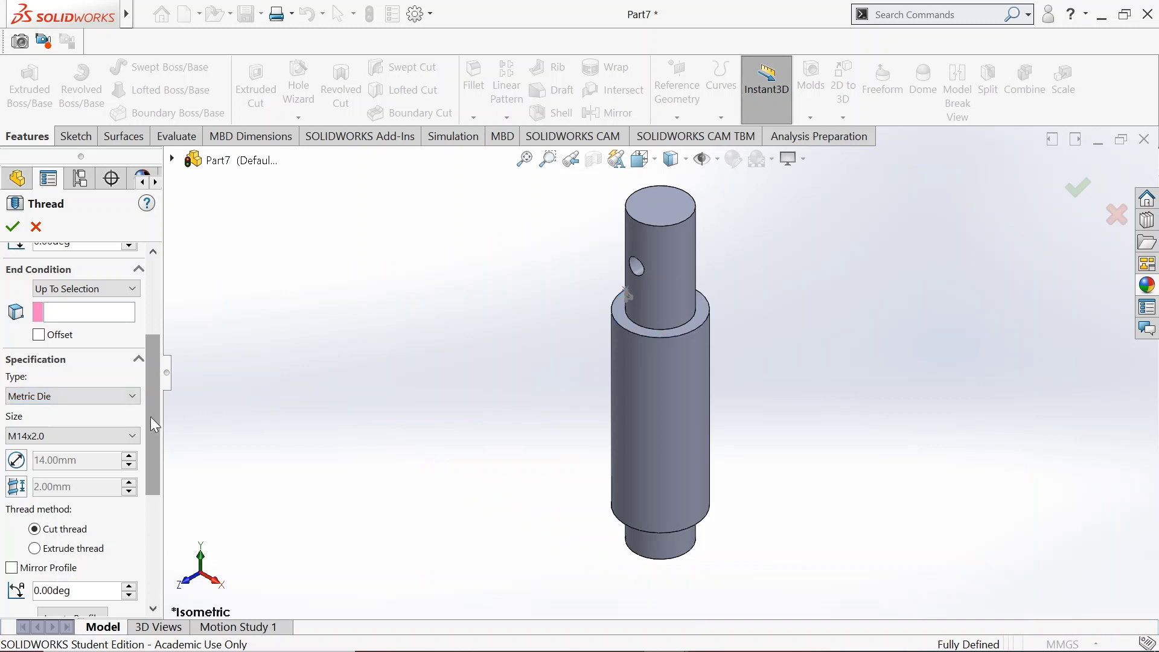
pyautogui.click(81, 440)
pyautogui.click(81, 440)
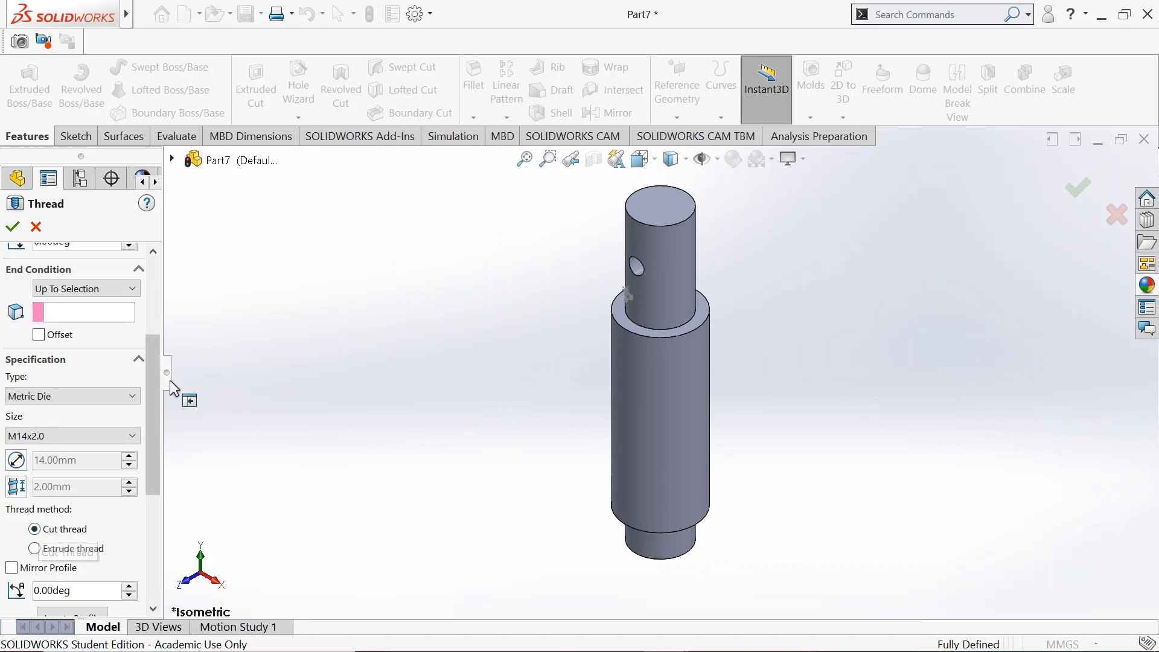
# Compare the Metric Tap profile with the Metric Die profile in a close front view, then return the type to Metric Die
pyautogui.click(641, 159)
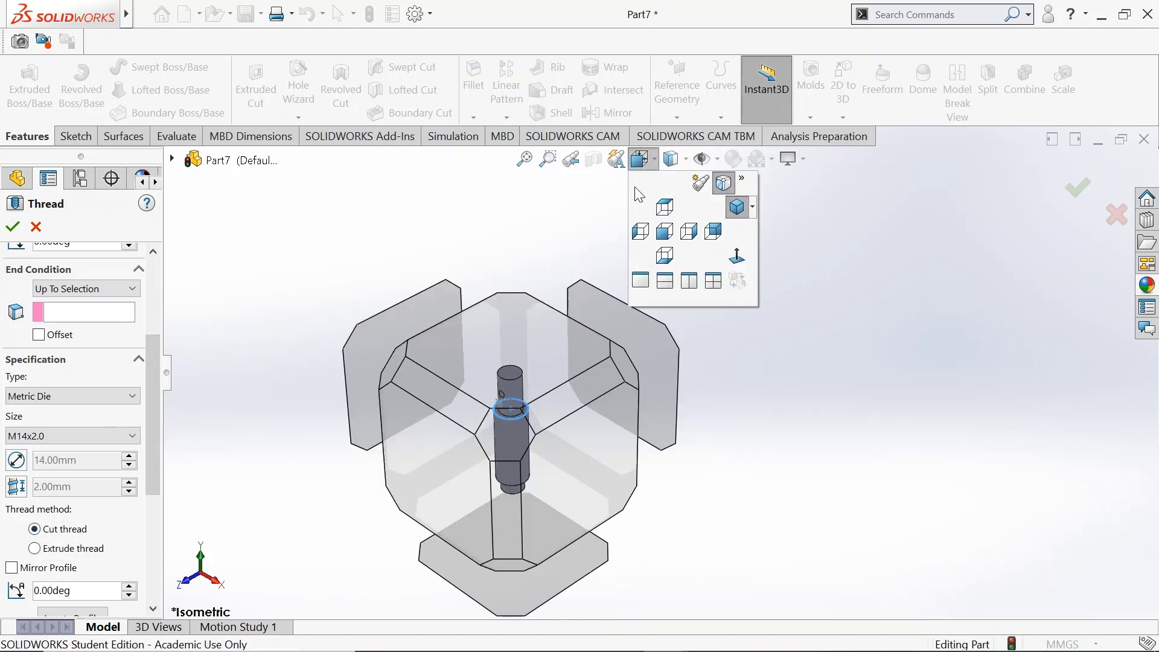
pyautogui.click(643, 160)
pyautogui.click(677, 240)
pyautogui.scroll(-5, 621, 300)
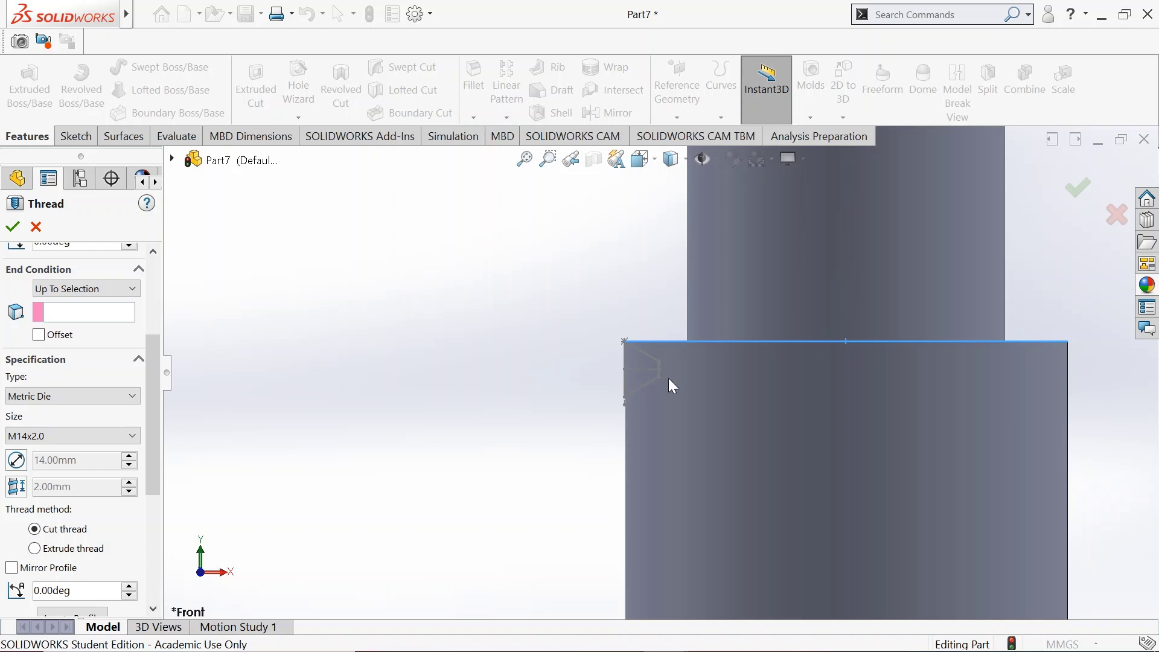
pyautogui.click(134, 398)
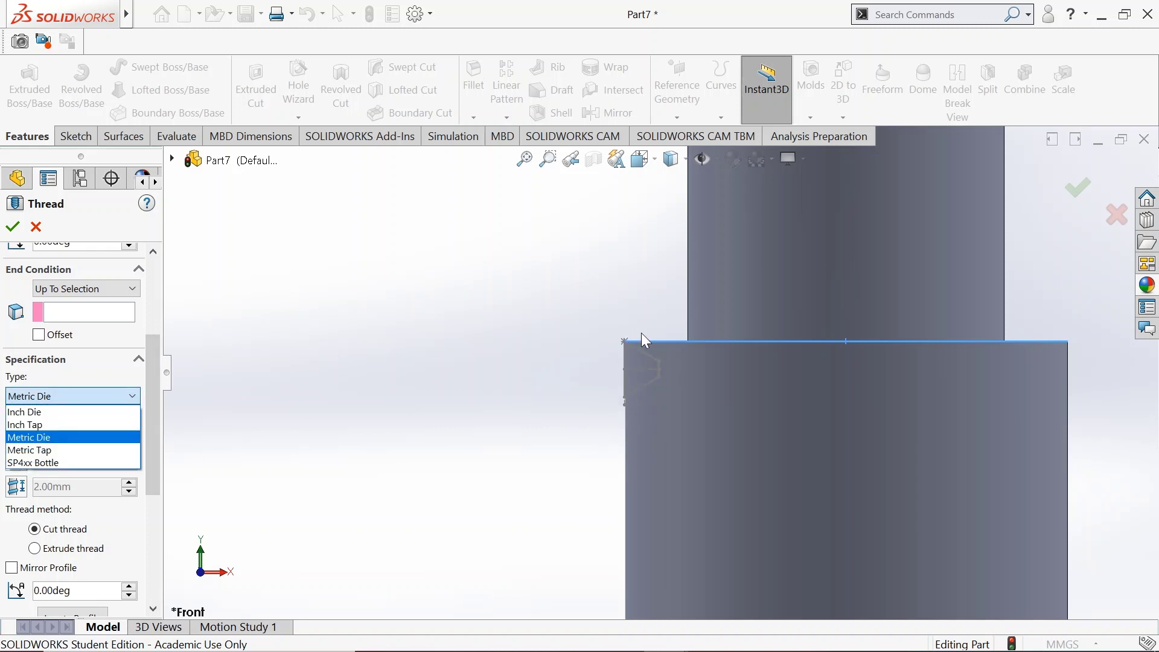
pyautogui.click(81, 454)
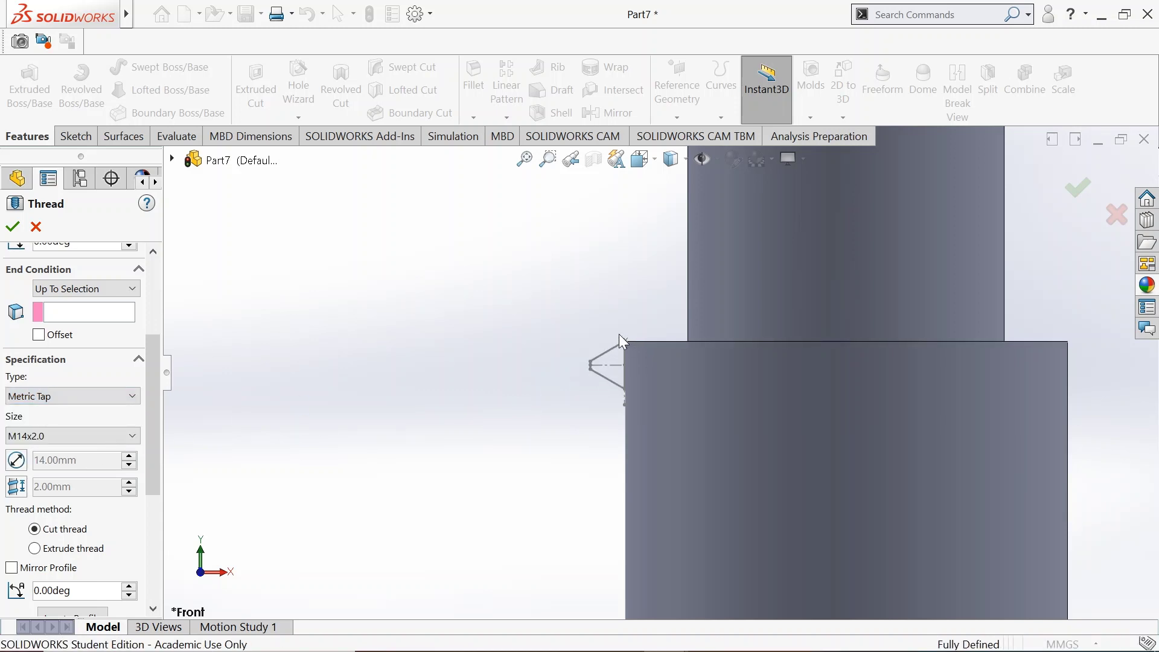
pyautogui.click(106, 401)
pyautogui.click(100, 446)
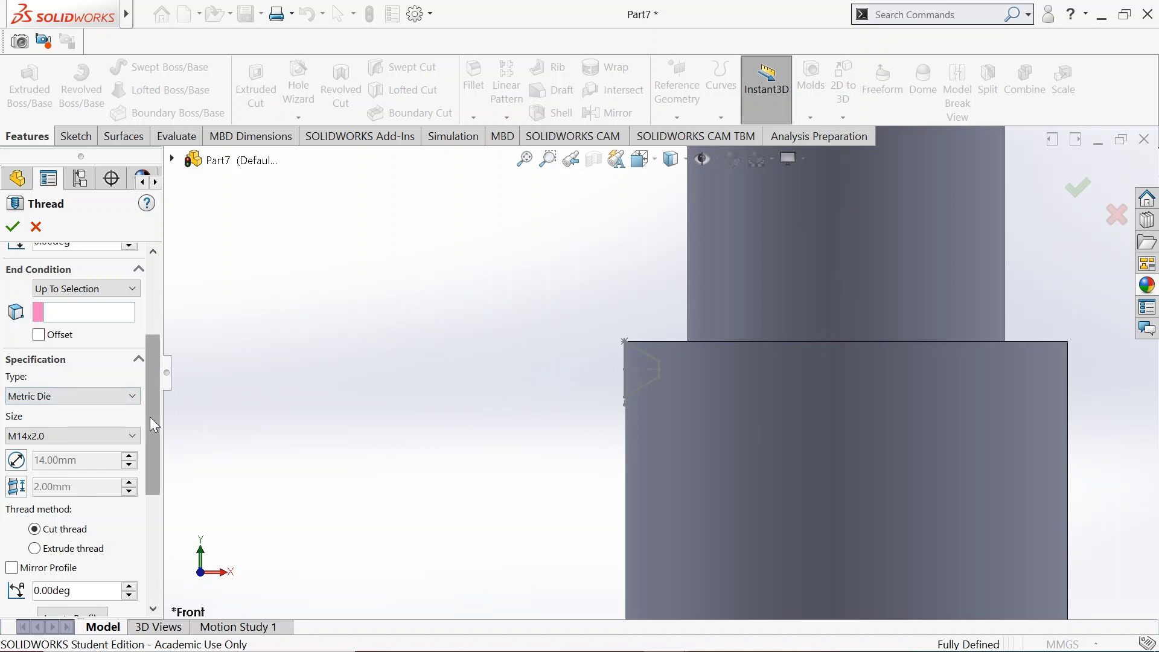
# Enable the start offset for the thread location at 4 mm
pyautogui.moveTo(151, 416); pyautogui.dragTo(143, 505)
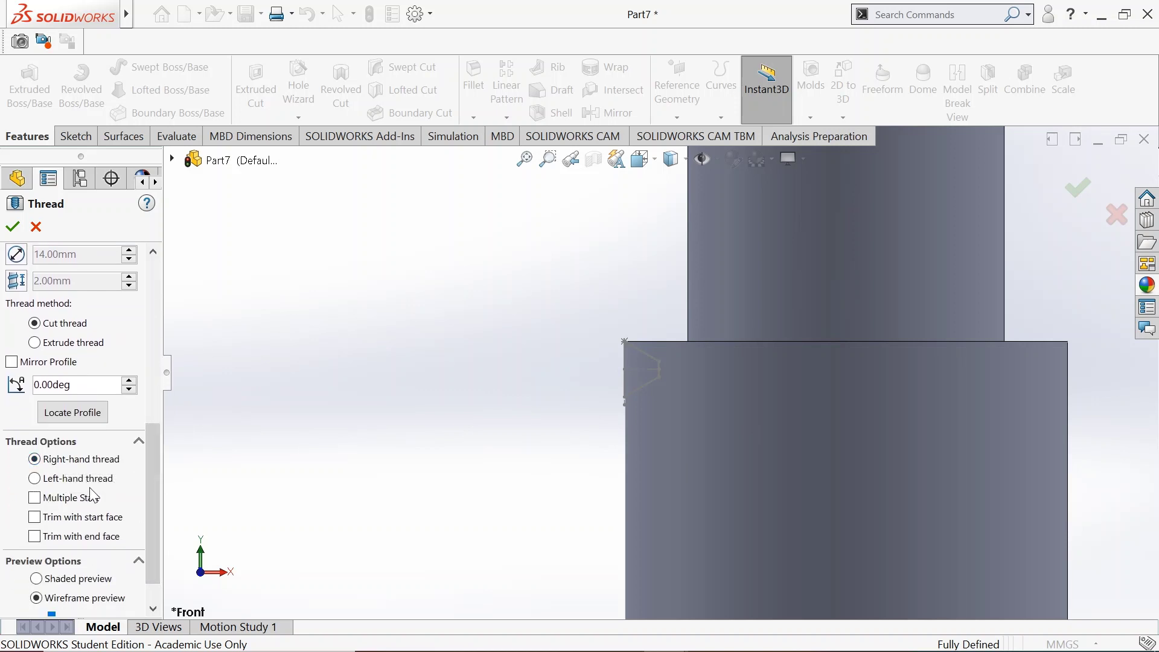
pyautogui.moveTo(151, 476); pyautogui.dragTo(172, 310)
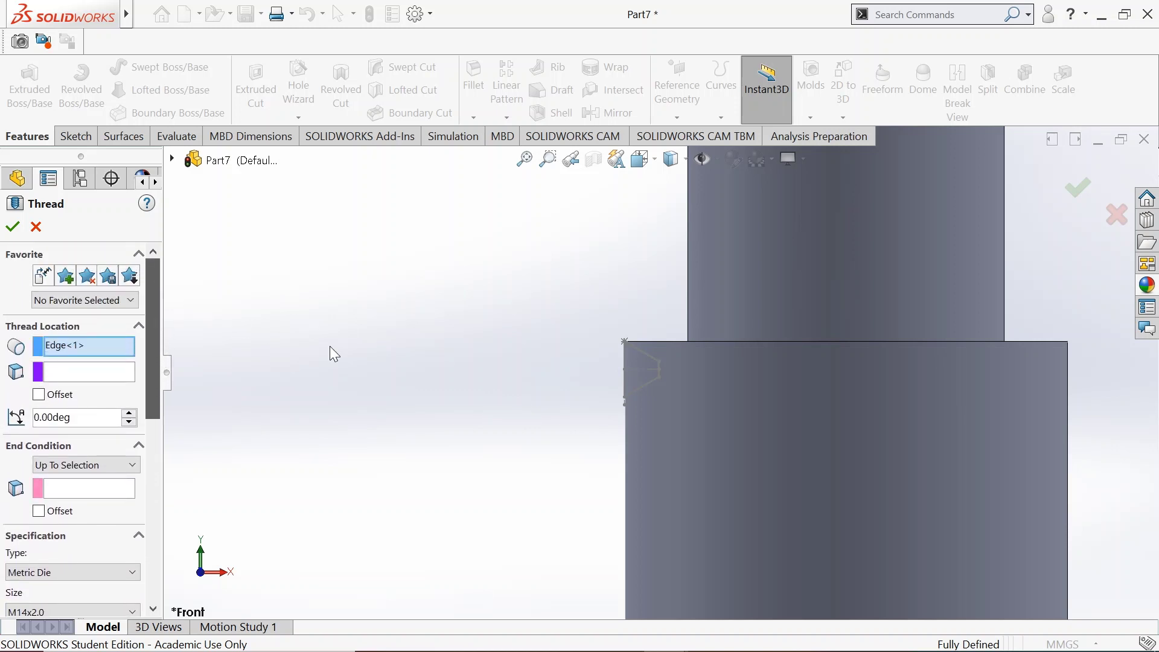
pyautogui.moveTo(334, 354); pyautogui.dragTo(570, 353)
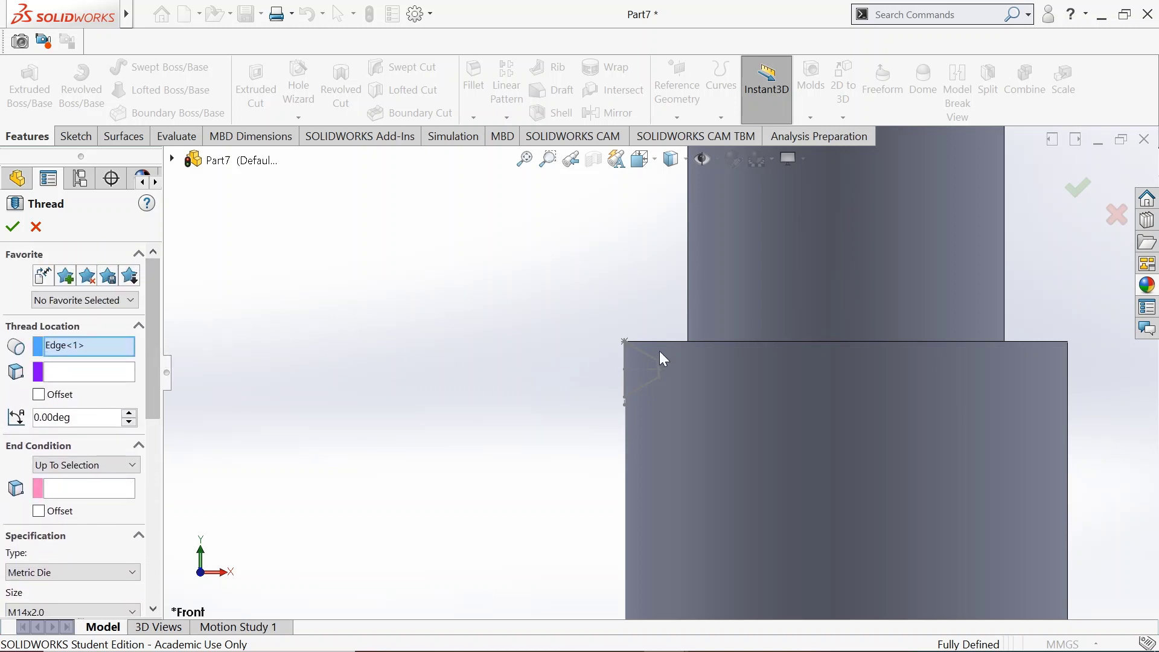
pyautogui.click(47, 395)
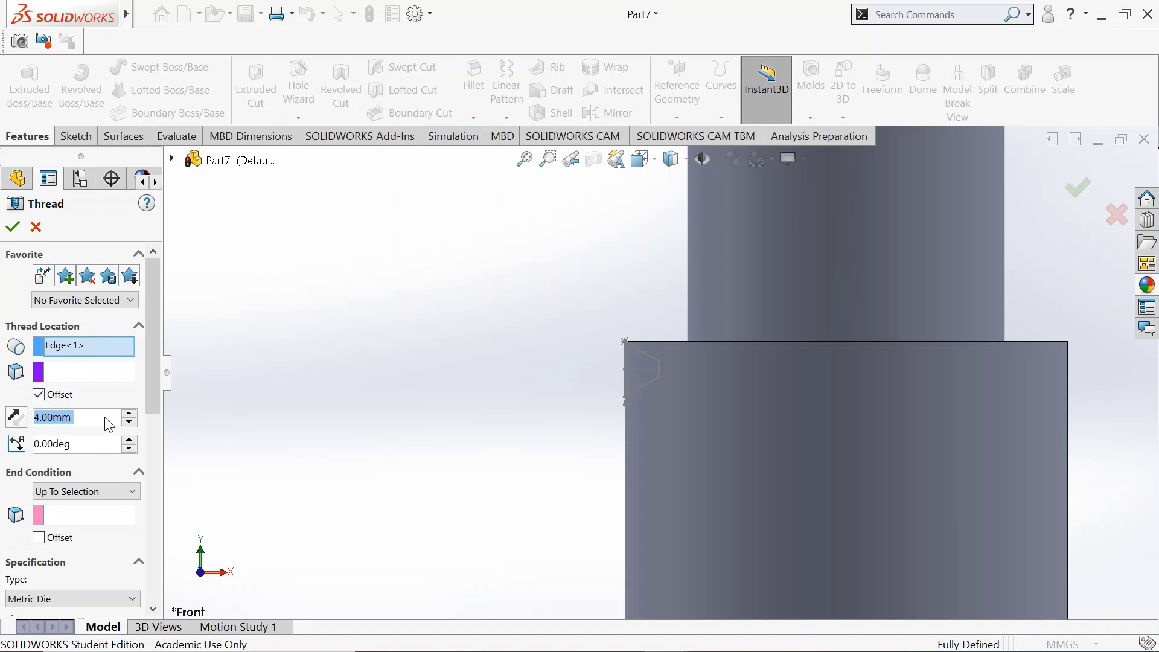
pyautogui.click(88, 424)
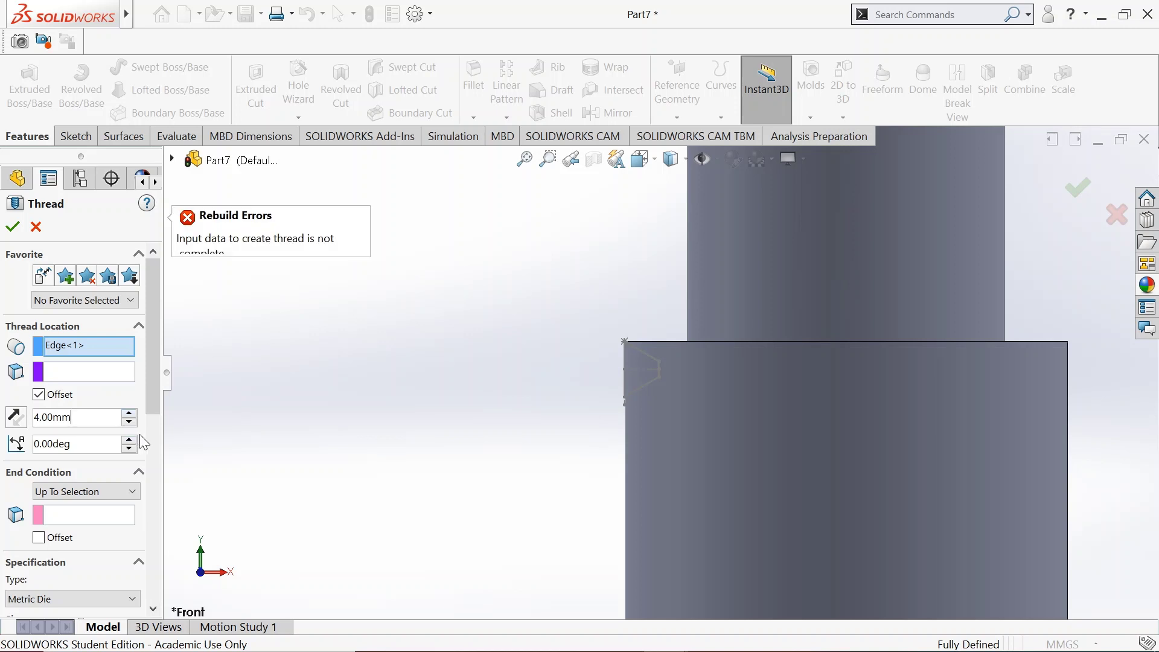
# Enable the thread's end offset, set it to 4 mm, and try to apply the thread
pyautogui.scroll(-3, 156, 404)
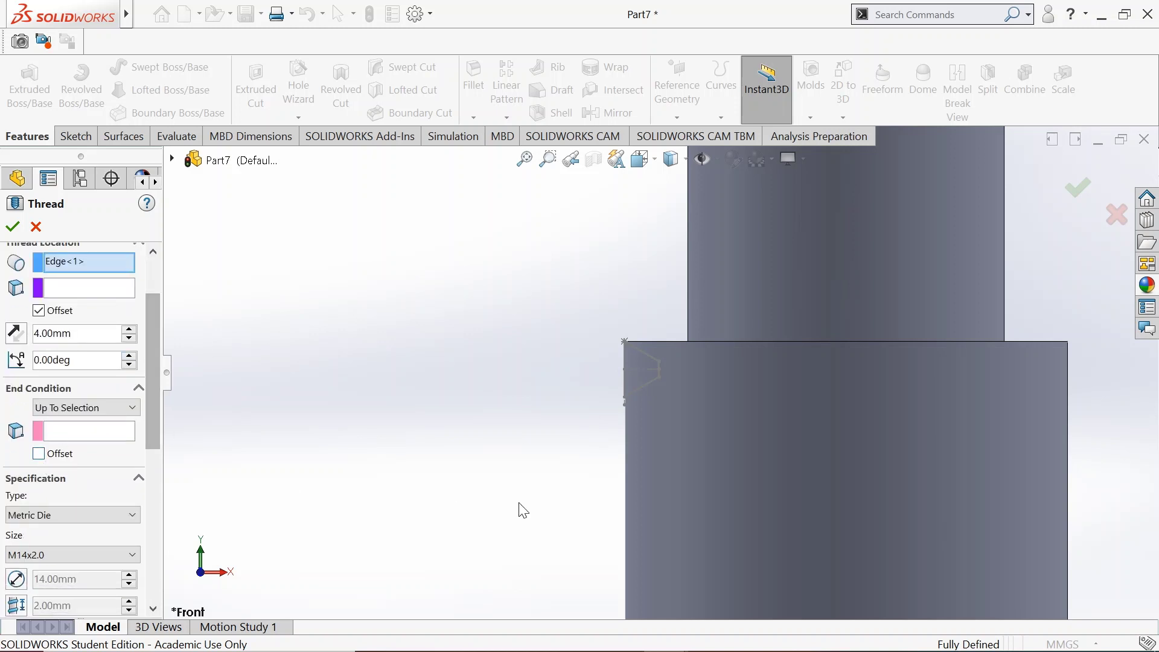
pyautogui.scroll(5, 574, 525)
pyautogui.scroll(-3, 645, 607)
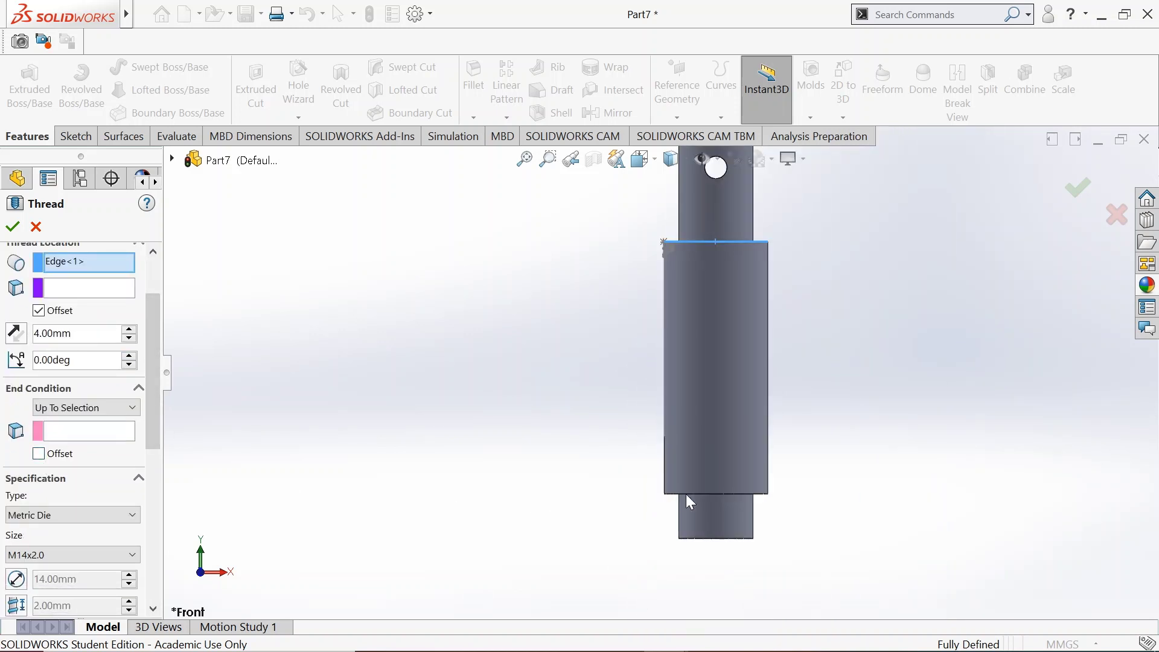
pyautogui.click(38, 456)
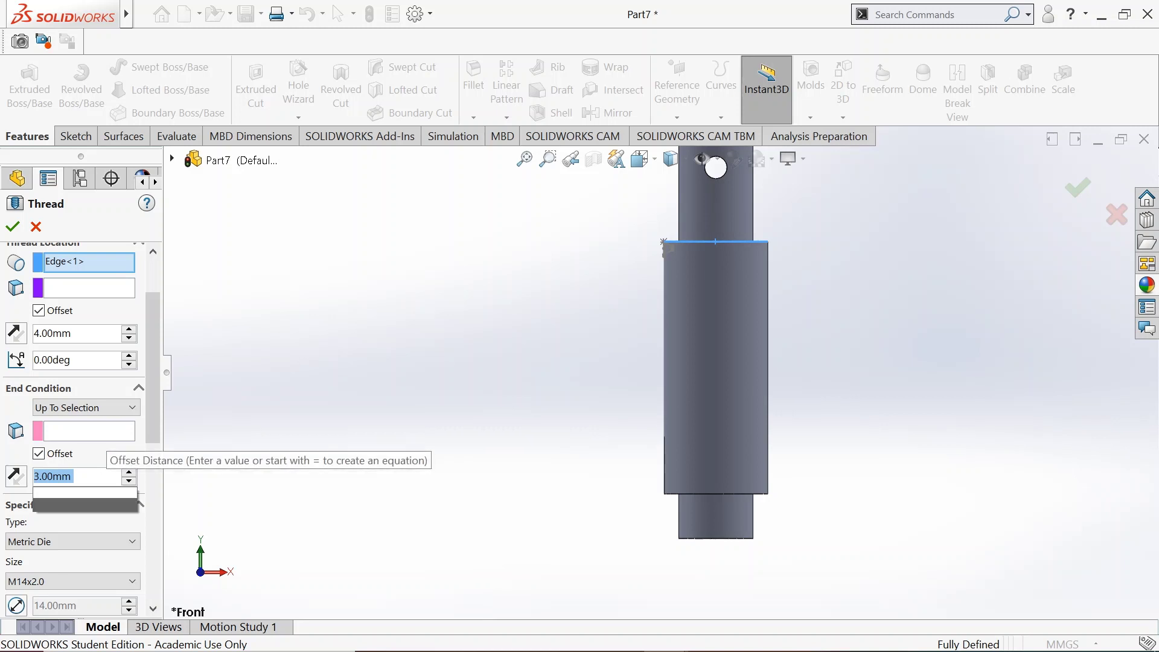
pyautogui.write('4')
pyautogui.press('Return')
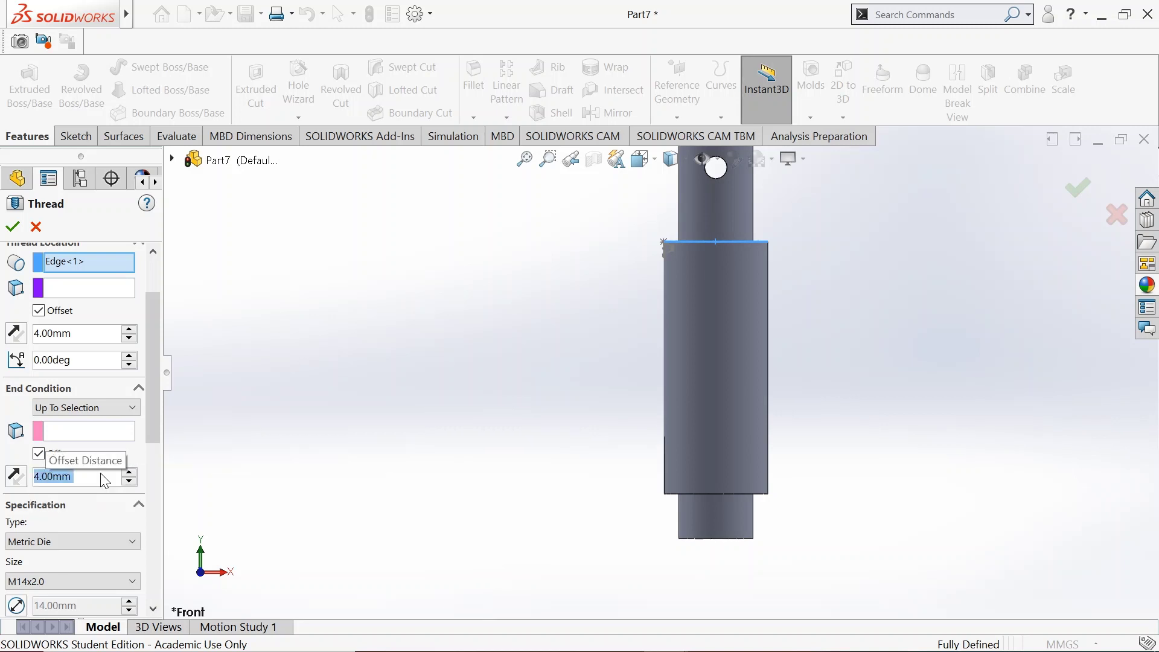
pyautogui.click(13, 228)
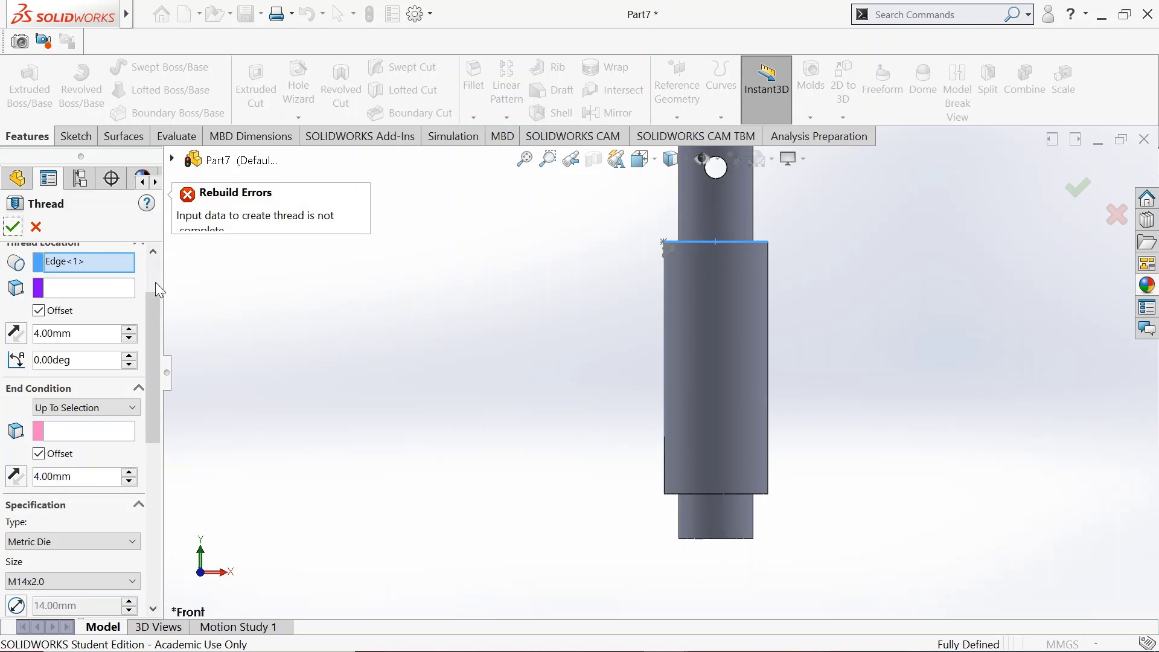
# End the thread at the ring-shaped lower face of the thick middle section and show the preview in front view
pyautogui.moveTo(148, 320); pyautogui.dragTo(152, 265)
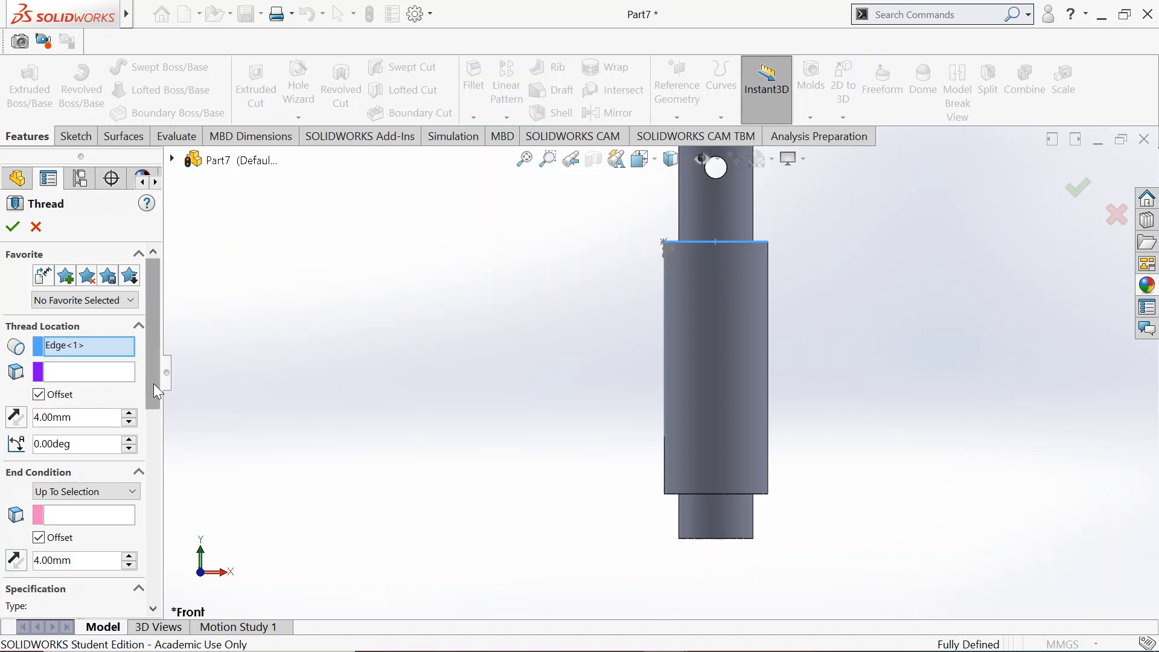
pyautogui.click(66, 513)
pyautogui.moveTo(625, 575); pyautogui.dragTo(676, 461, button='middle')
pyautogui.scroll(-2, 674, 428)
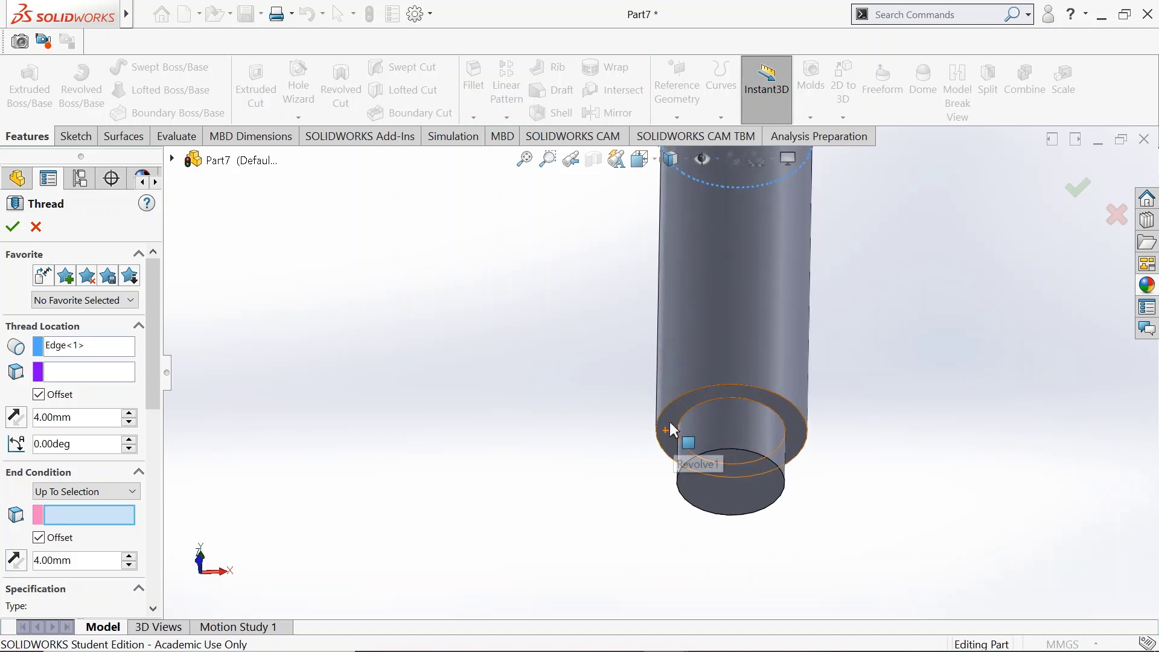
pyautogui.click(668, 422)
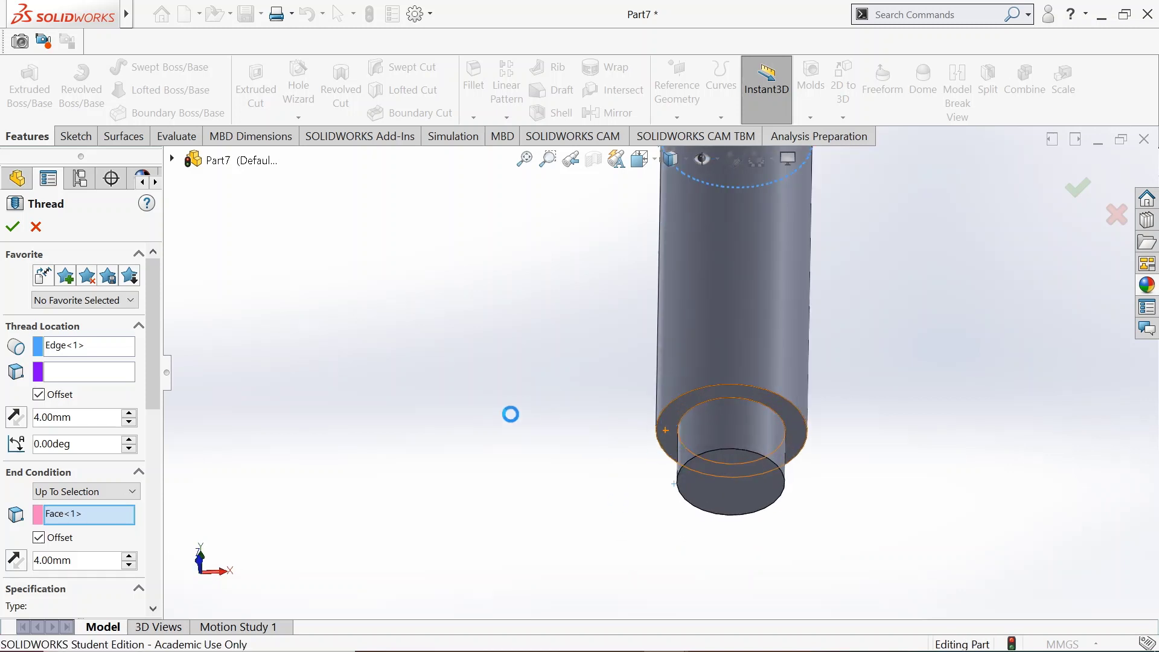
pyautogui.click(641, 159)
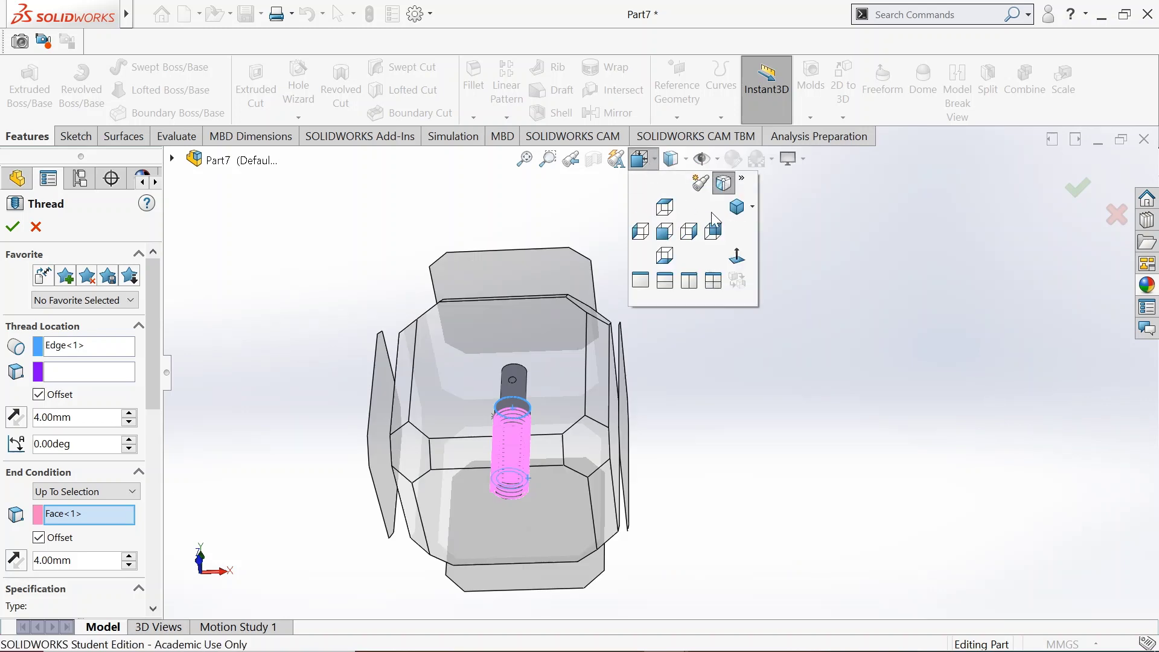
pyautogui.click(665, 231)
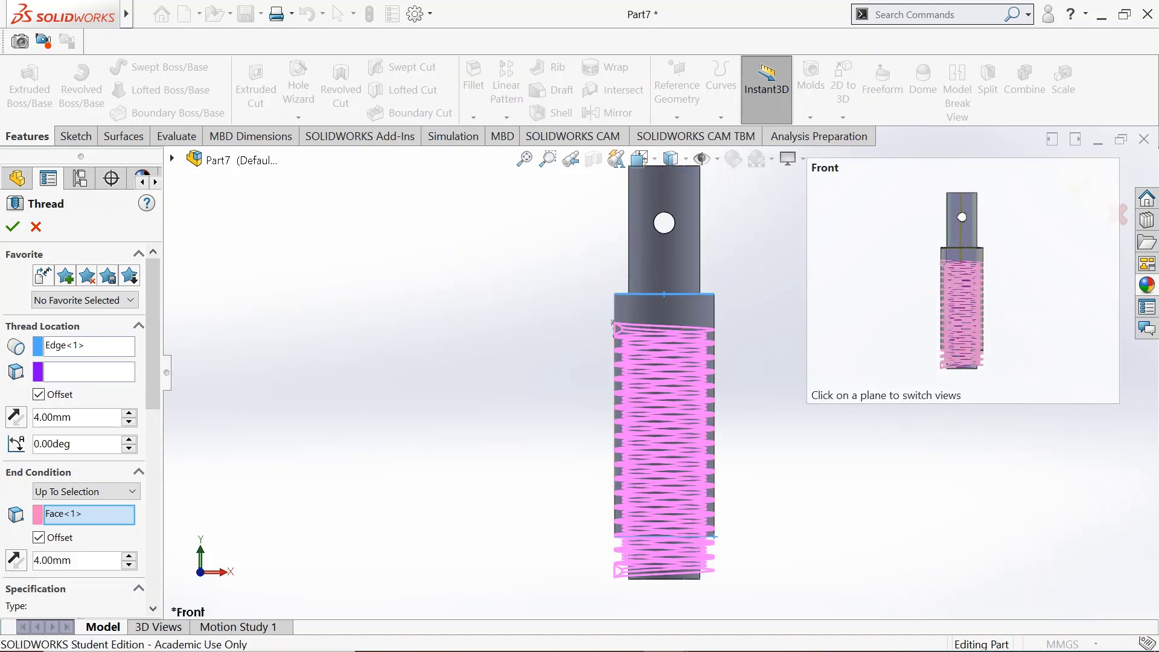
# Reverse the direction of the thread's start offset and set the offset to 3 mm
pyautogui.click(17, 416)
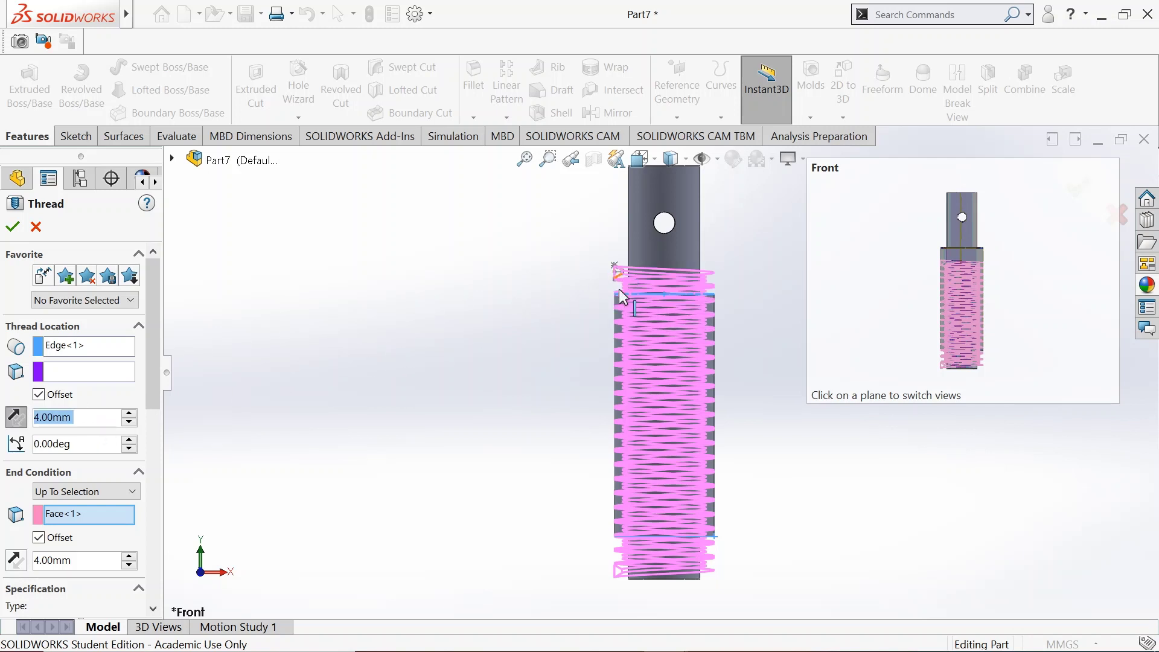
pyautogui.scroll(-4, 619, 278)
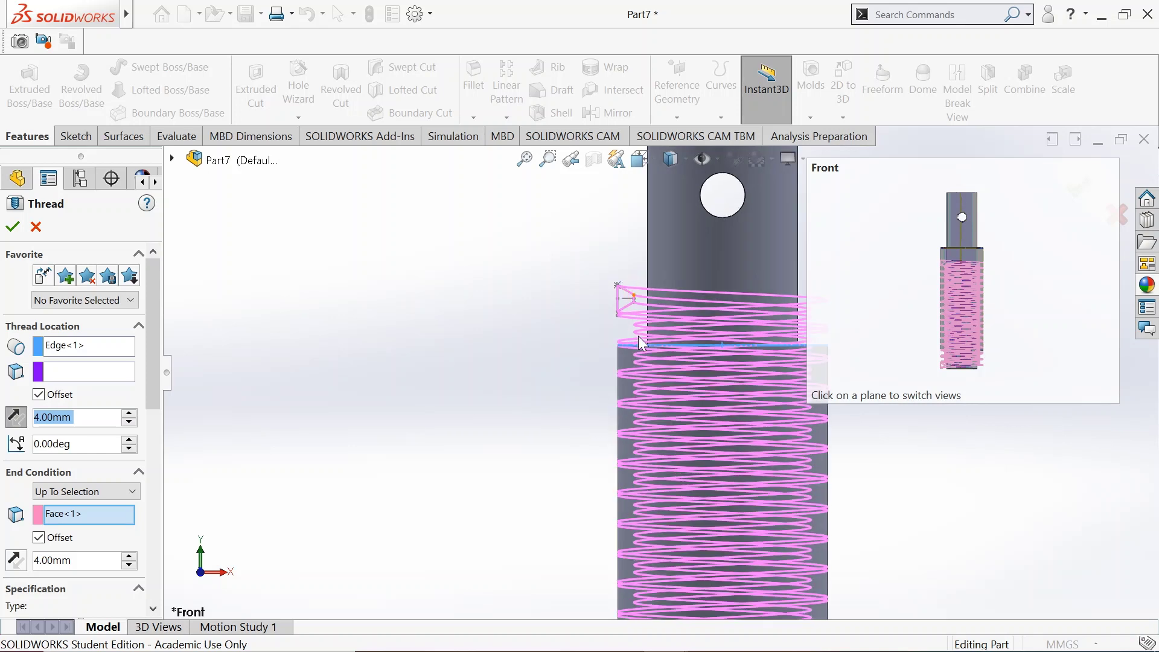
pyautogui.scroll(-3, 642, 343)
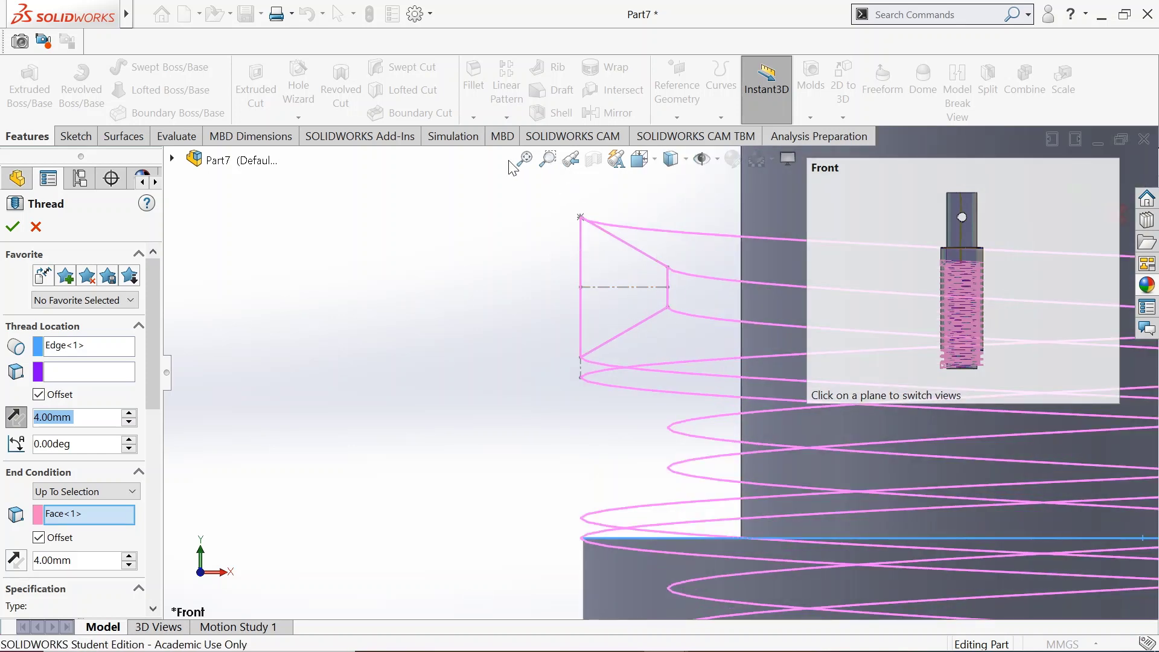
pyautogui.click(524, 159)
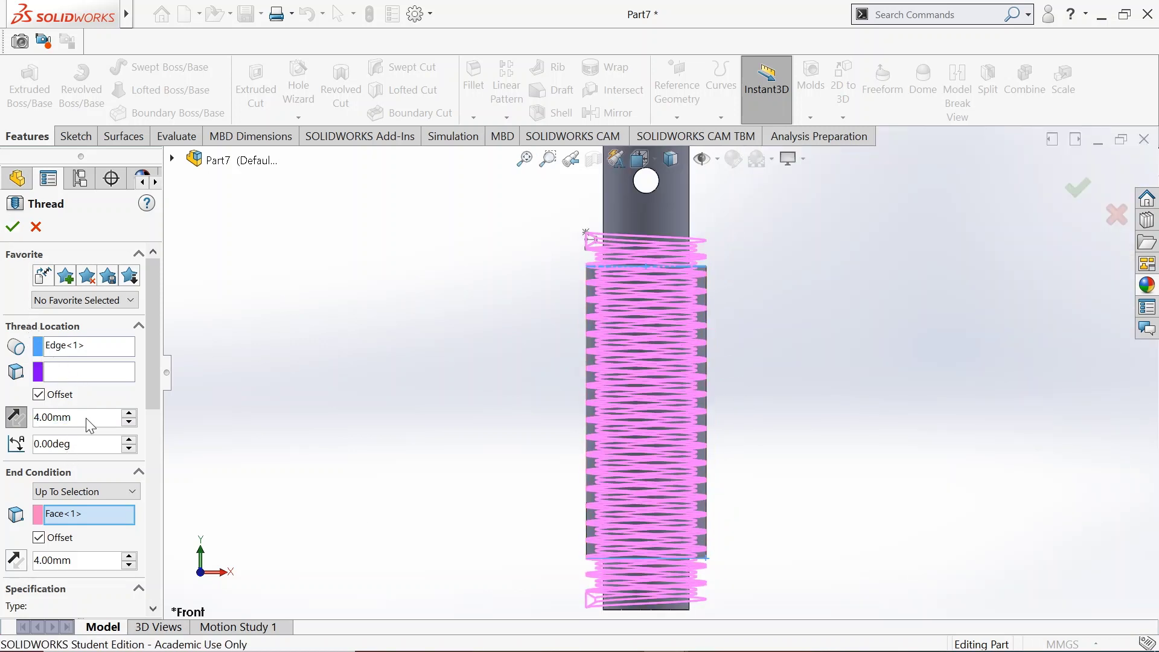
pyautogui.write('3')
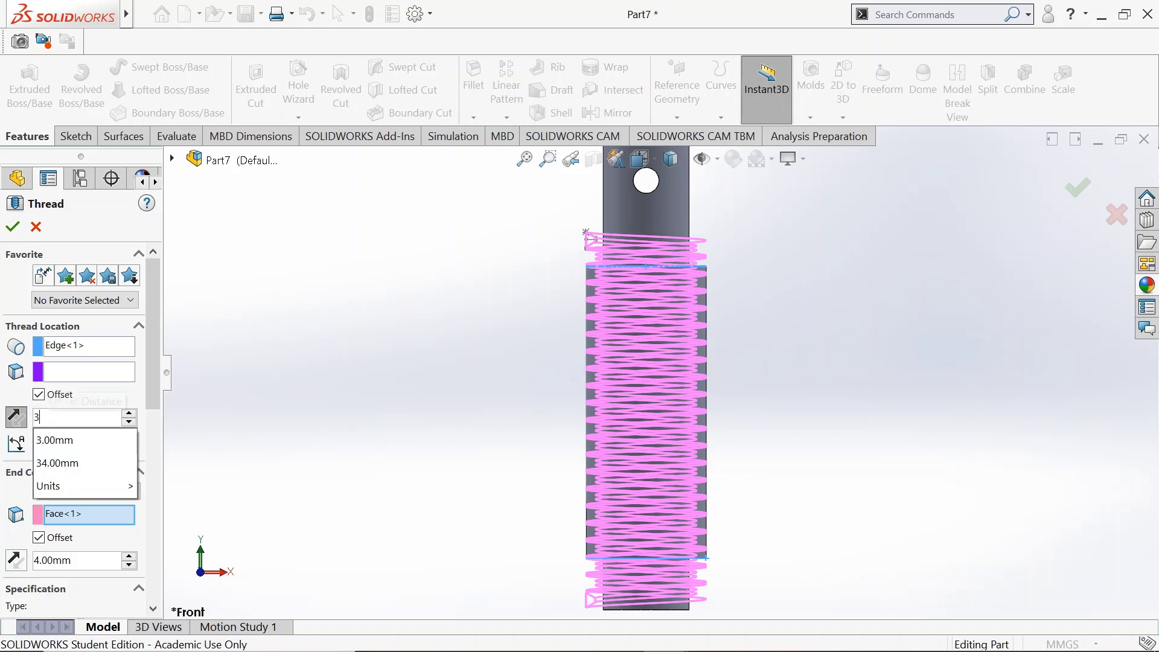
pyautogui.press('Return')
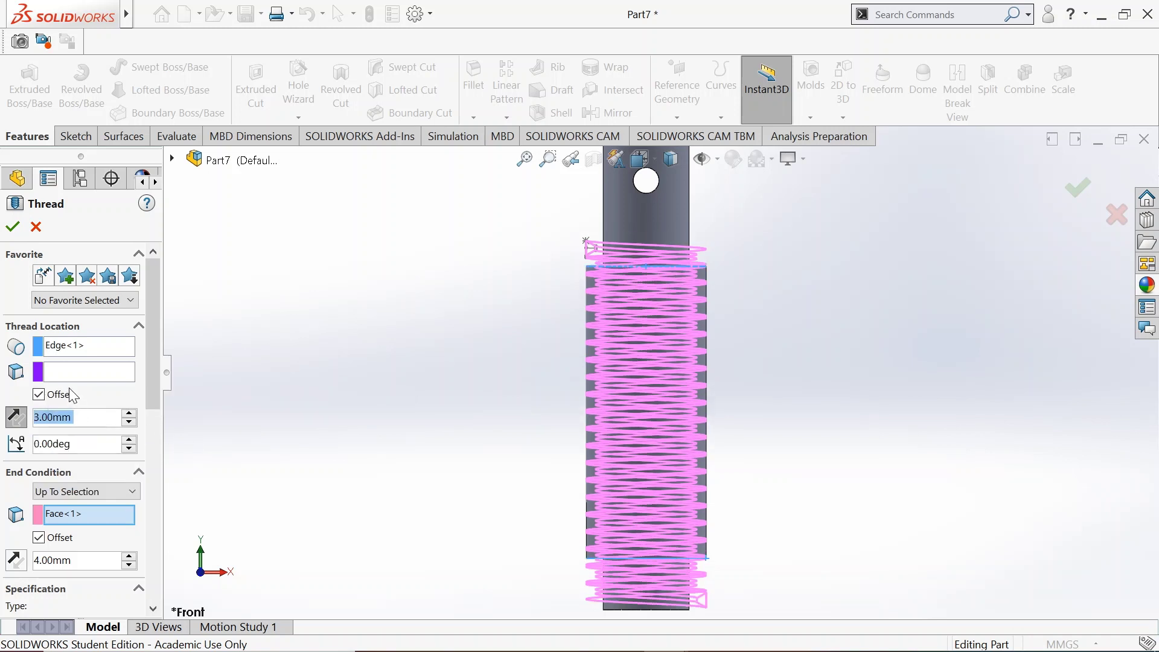
# Apply the cut thread to the pin's thick middle section and show the part in isometric view
pyautogui.click(13, 228)
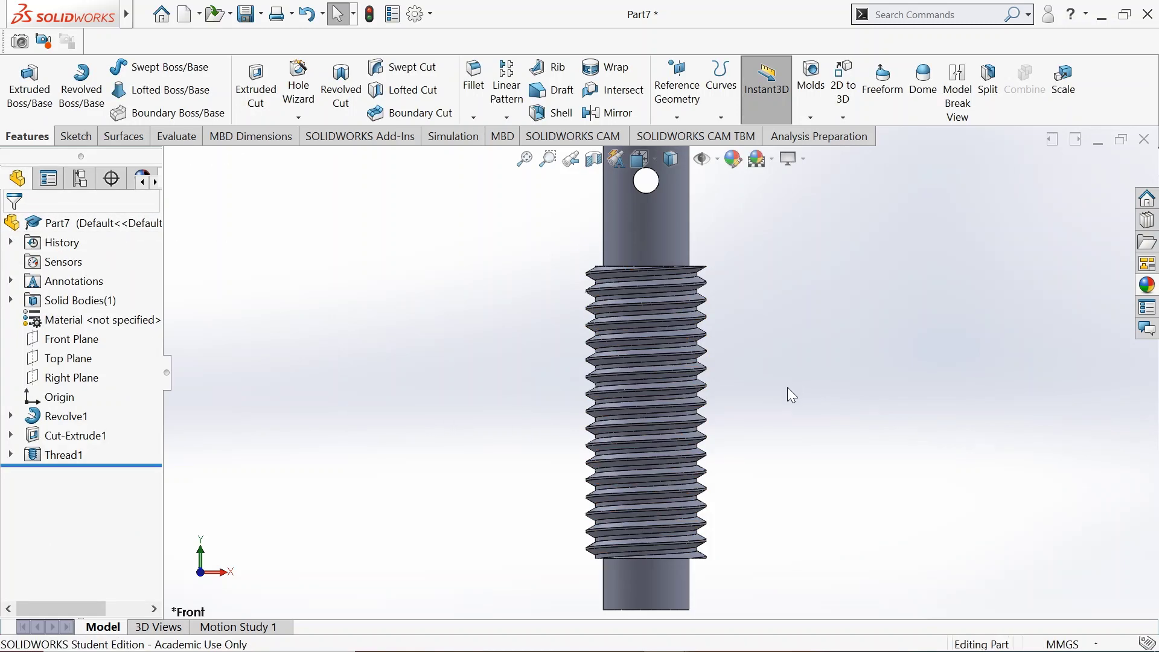
pyautogui.scroll(1, 786, 389)
pyautogui.scroll(1, 748, 362)
pyautogui.moveTo(725, 334); pyautogui.dragTo(713, 304, button='middle')
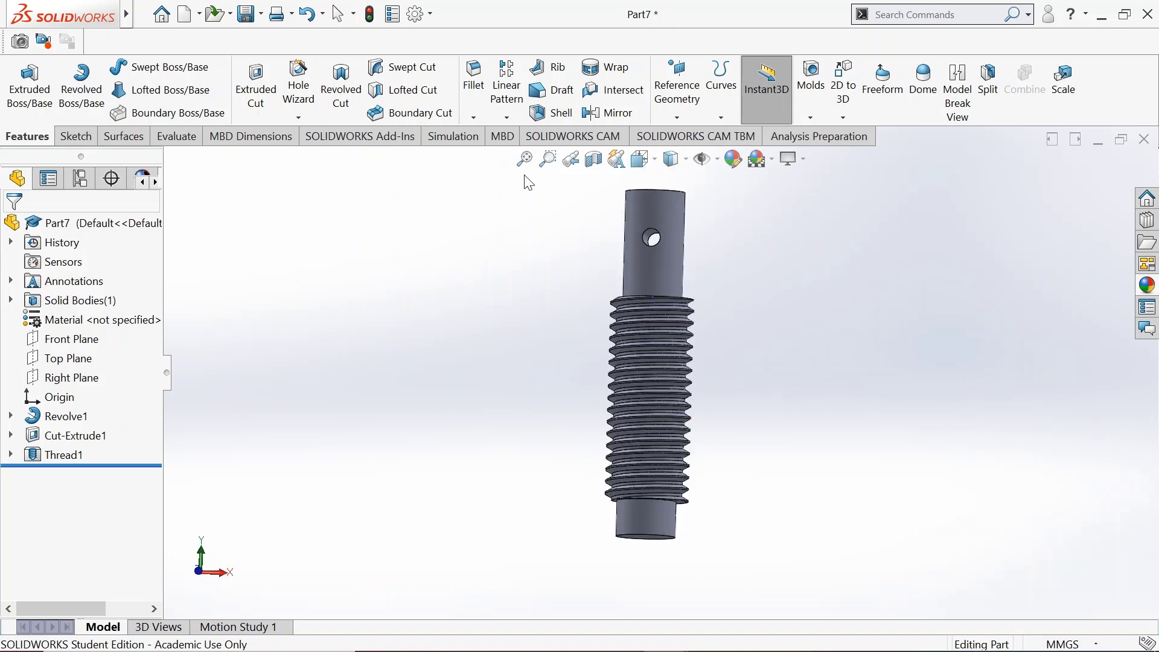
pyautogui.click(641, 159)
pyautogui.click(737, 207)
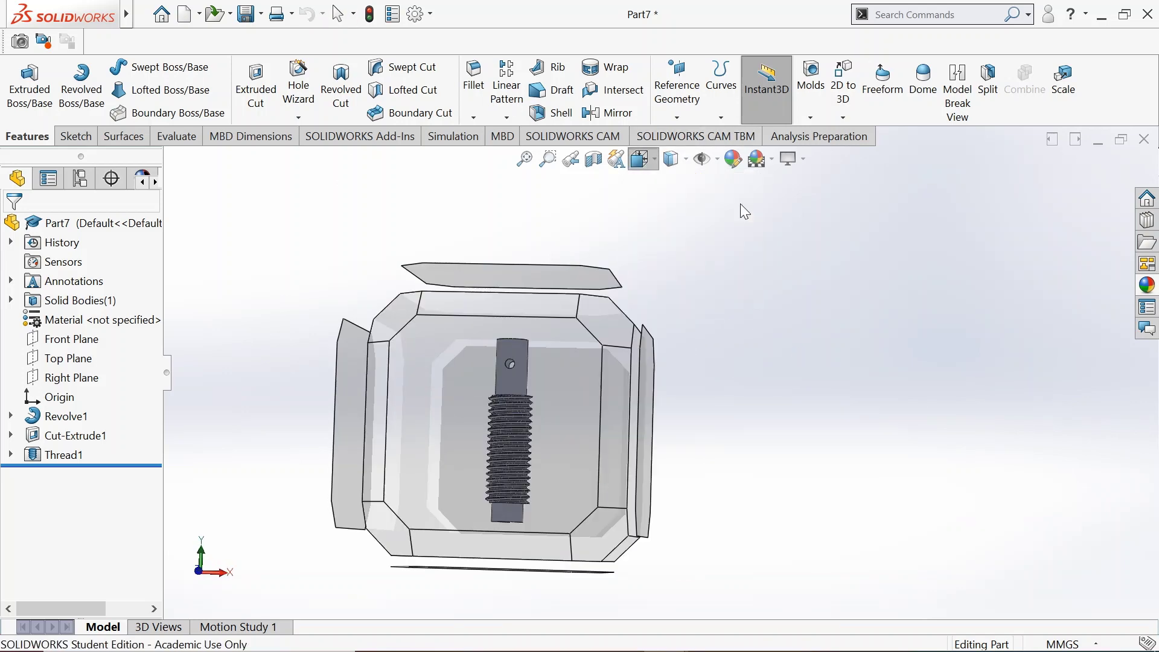
# Assign the material AISI 1020 Steel, Cold Rolled from the Steel category to the threaded pin
pyautogui.rightClick(62, 223)
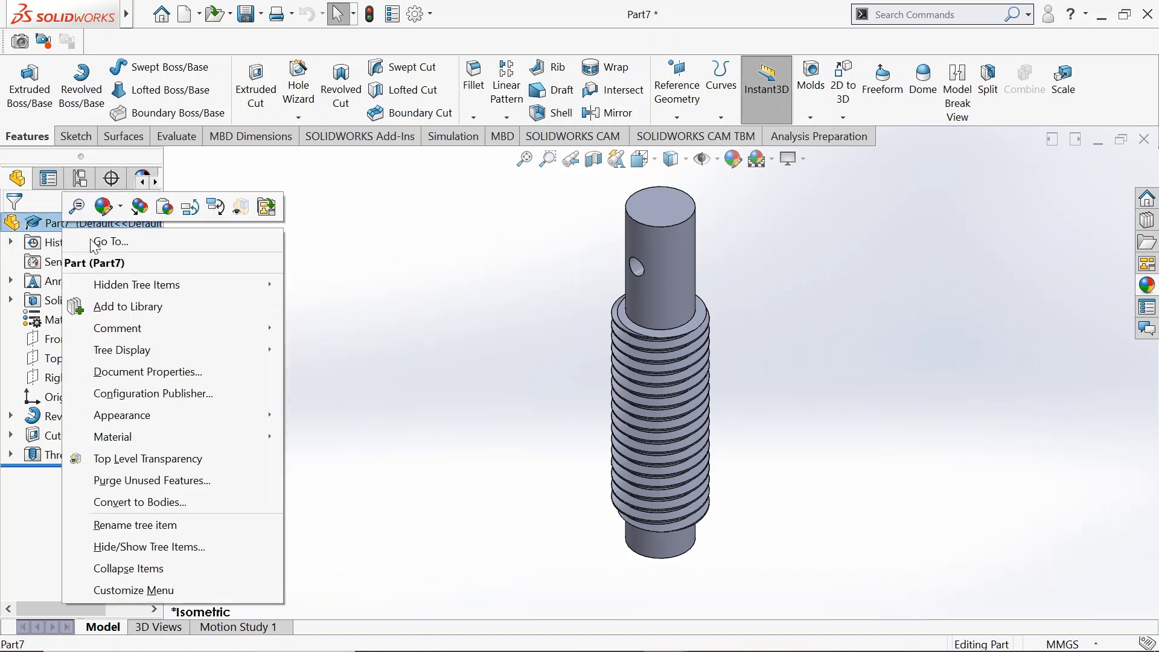
pyautogui.moveTo(153, 439)
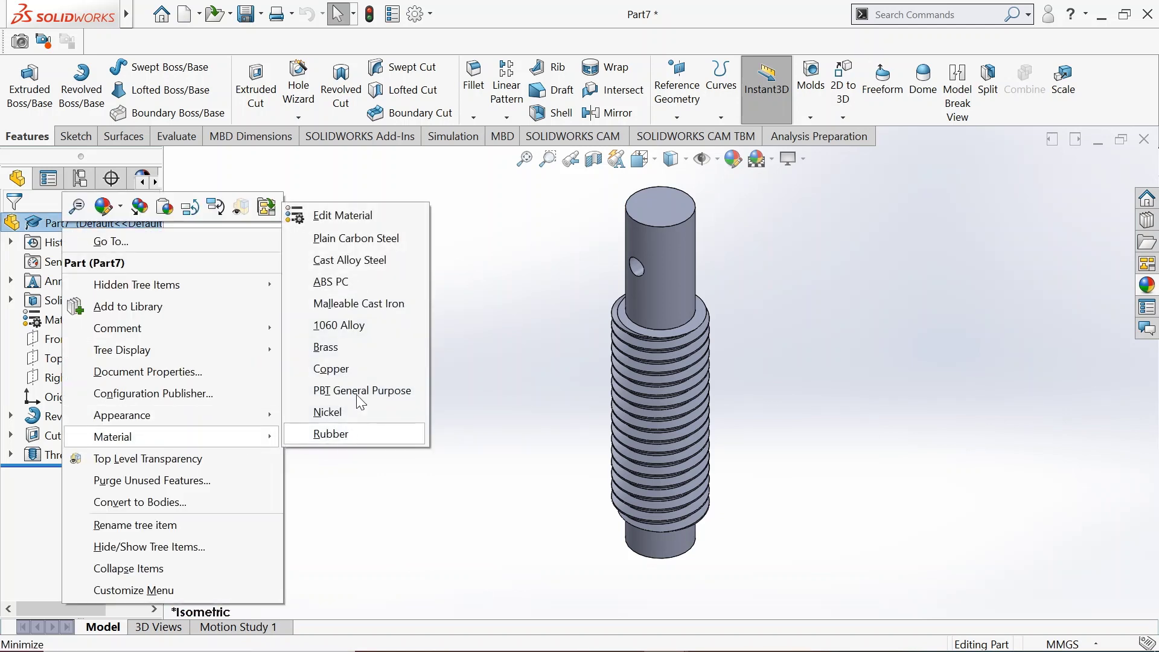
pyautogui.click(384, 217)
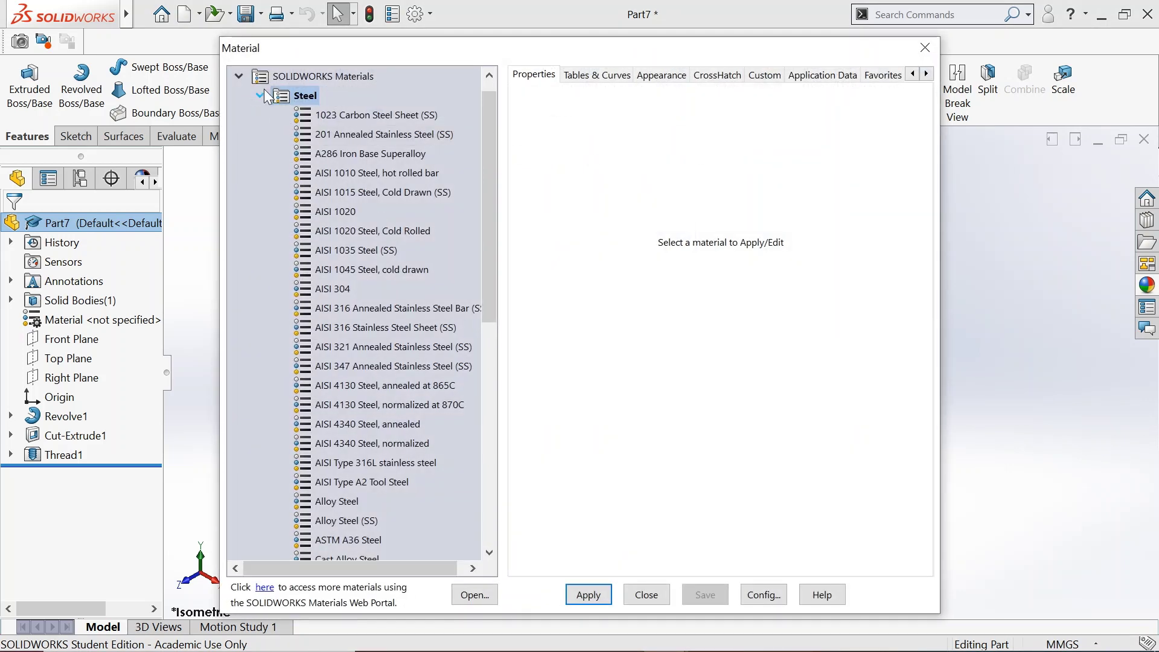
pyautogui.click(262, 92)
pyautogui.click(260, 115)
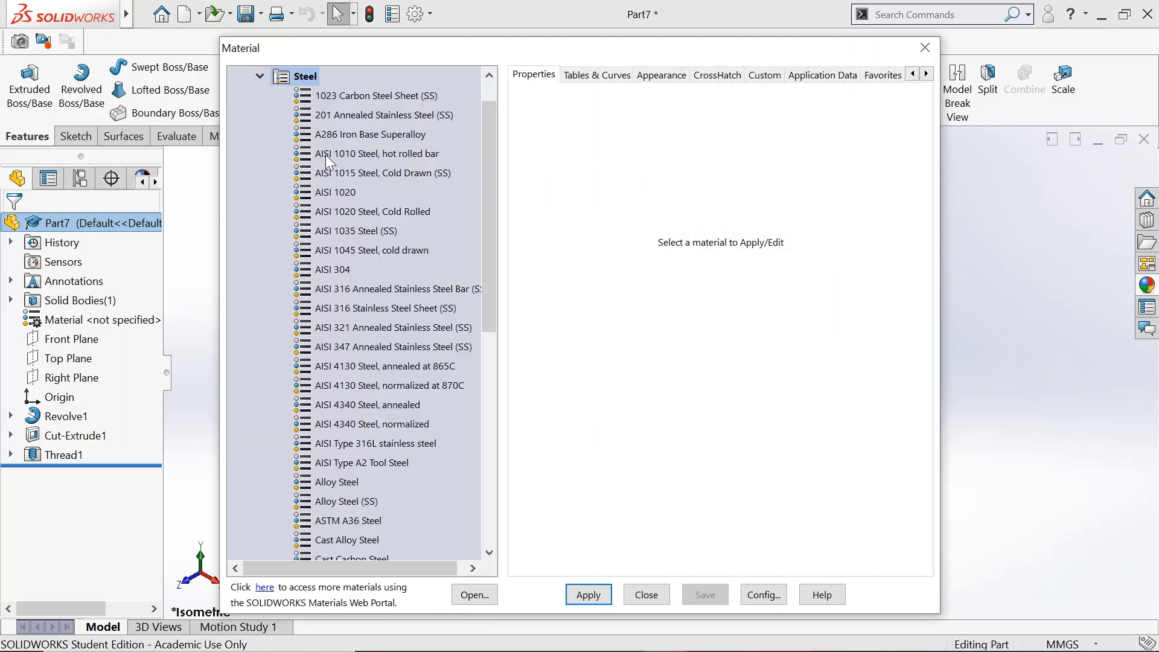
pyautogui.click(354, 211)
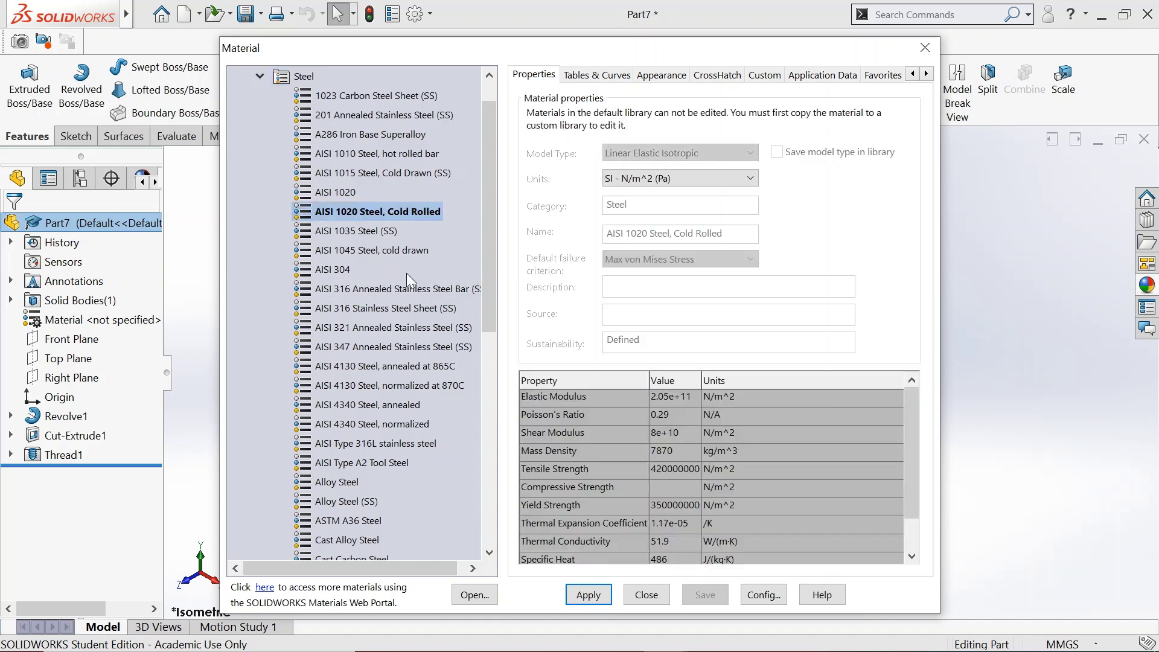
pyautogui.click(588, 594)
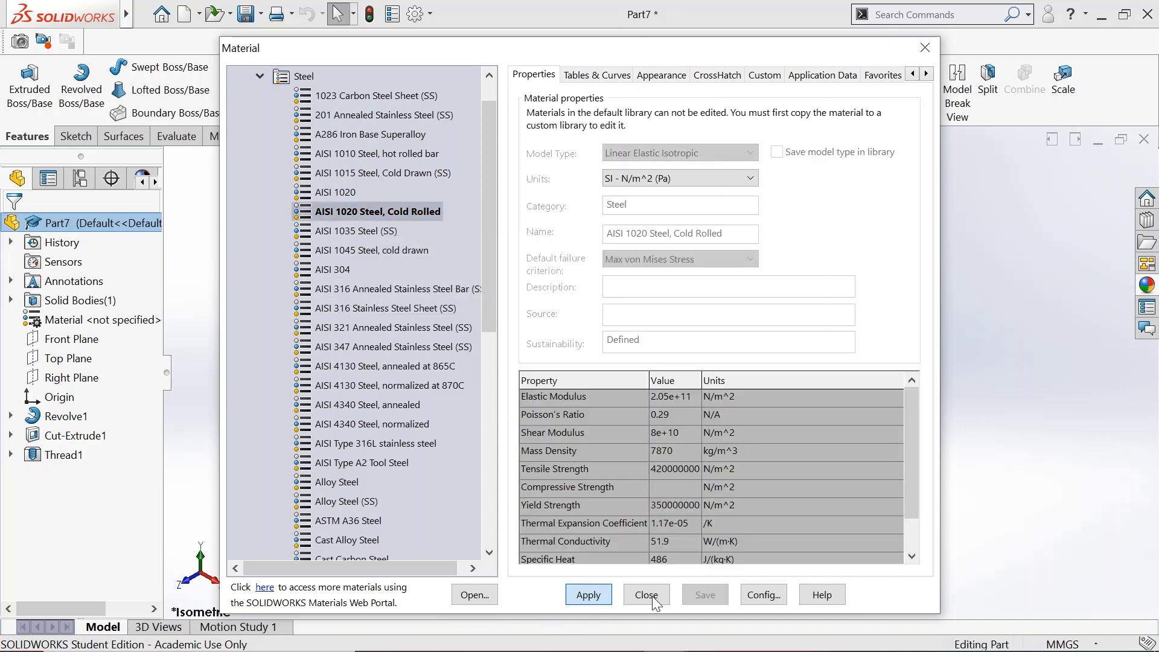
pyautogui.click(645, 595)
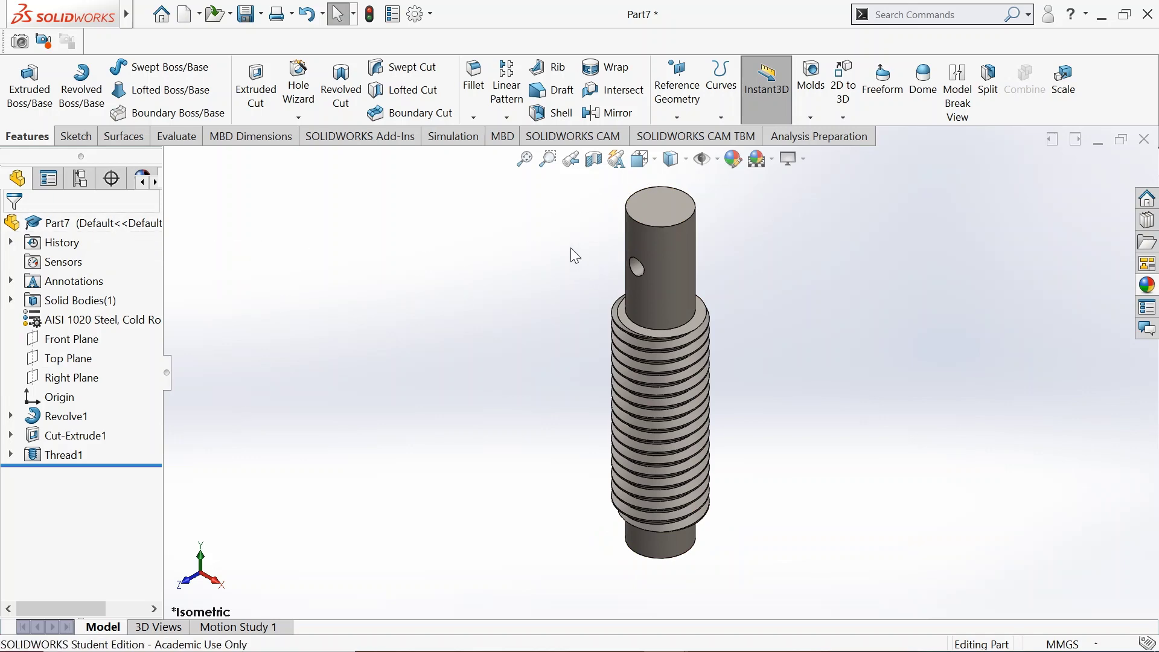
# Change the appearance colour of the whole threaded pin to light orange
pyautogui.moveTo(570, 247); pyautogui.dragTo(534, 249, button='middle')
pyautogui.rightClick(102, 223)
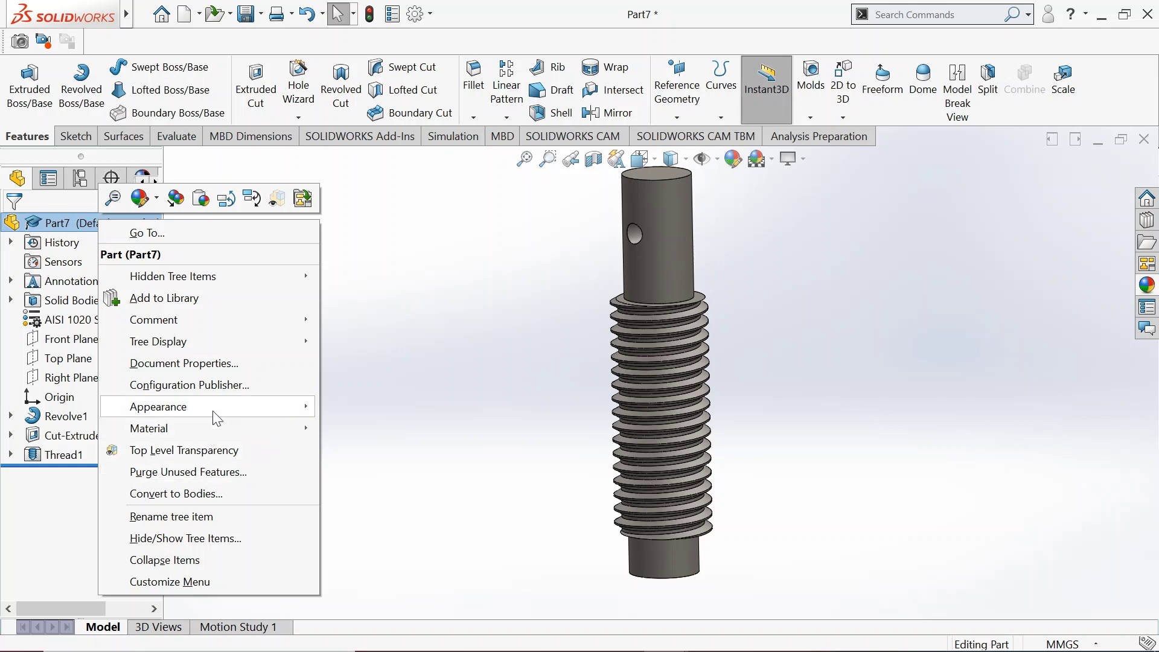
pyautogui.click(349, 411)
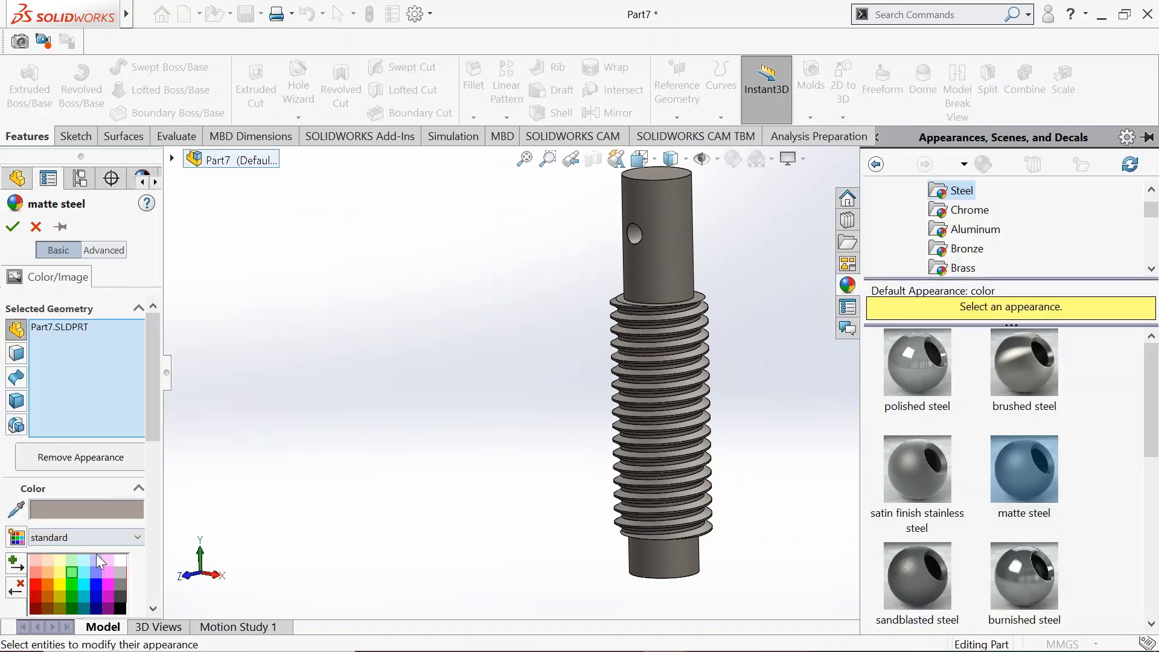
pyautogui.click(48, 572)
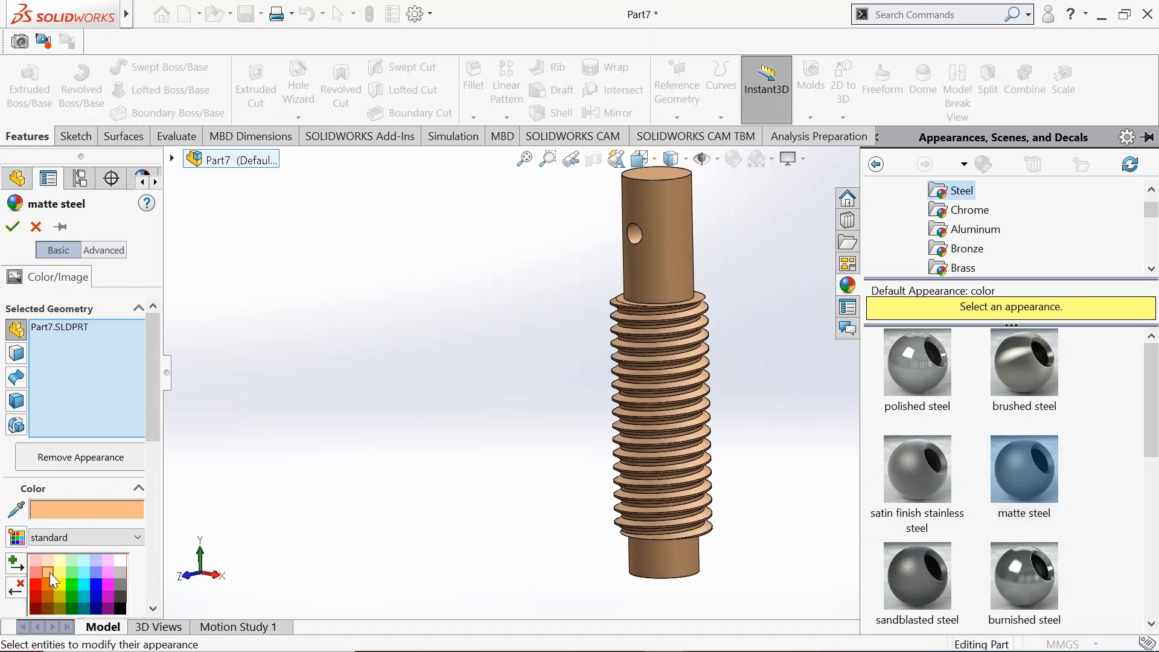
pyautogui.click(12, 227)
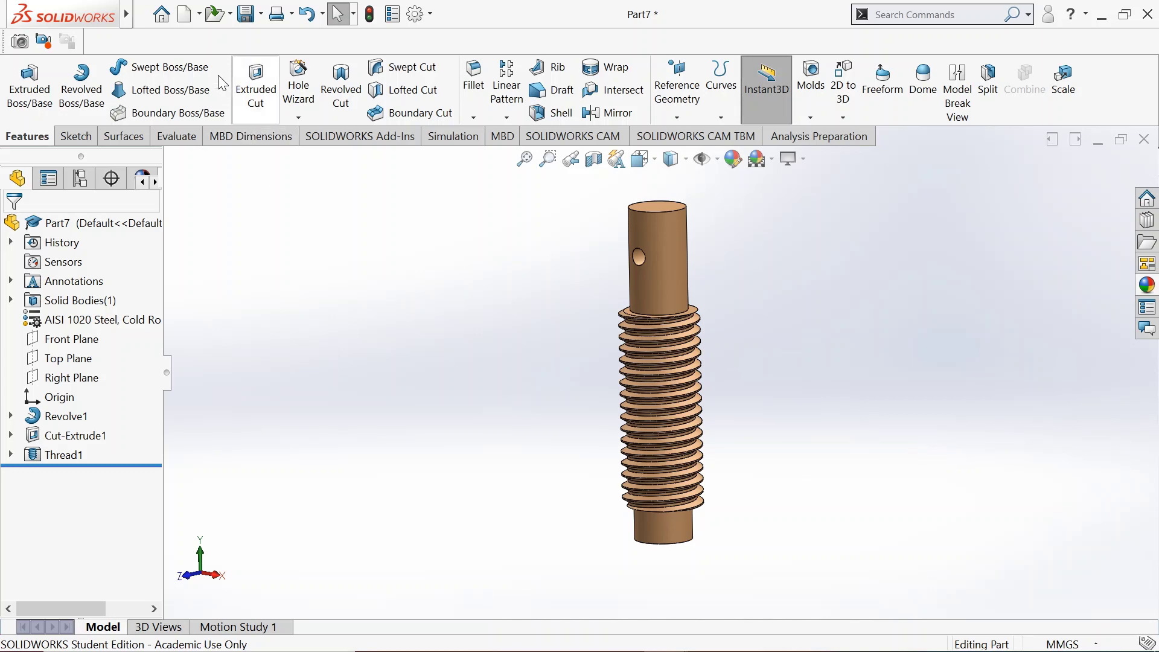
# Create a new part document and start a sketch on the Right Plane
pyautogui.click(189, 13)
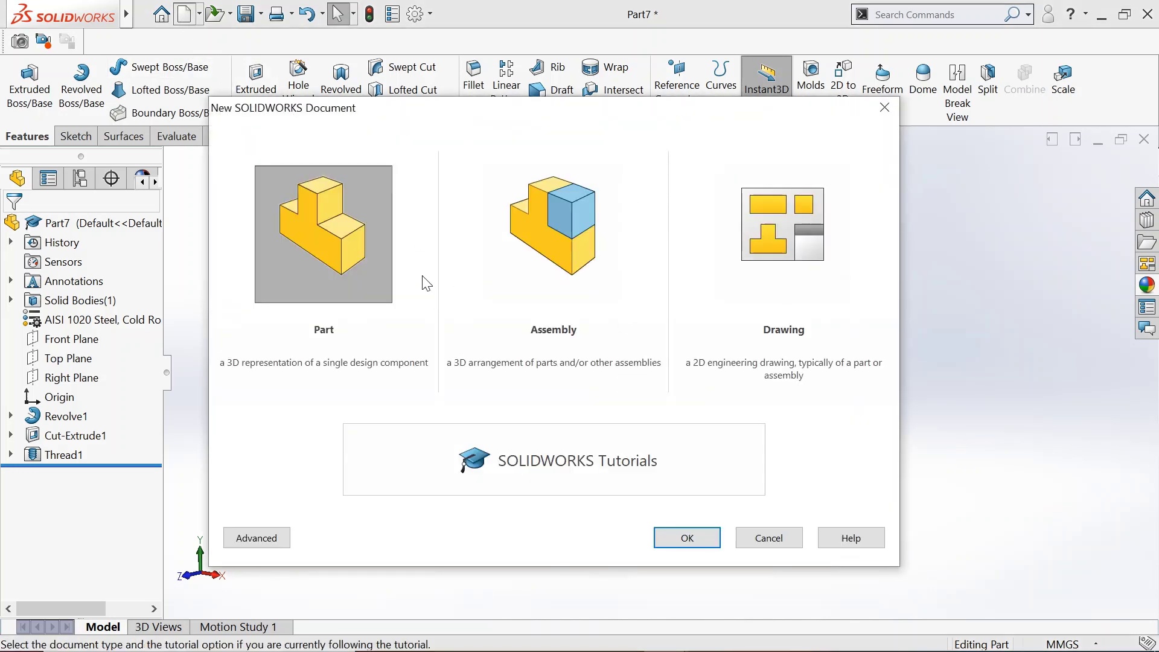
pyautogui.doubleClick(331, 257)
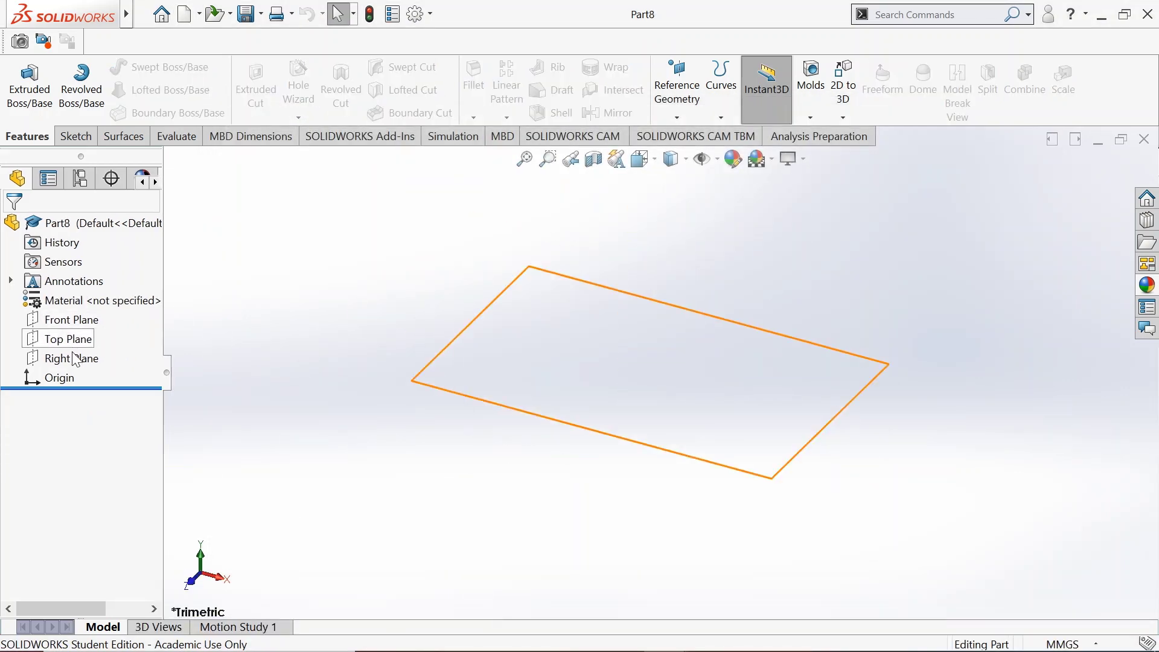
pyautogui.click(71, 358)
pyautogui.click(86, 341)
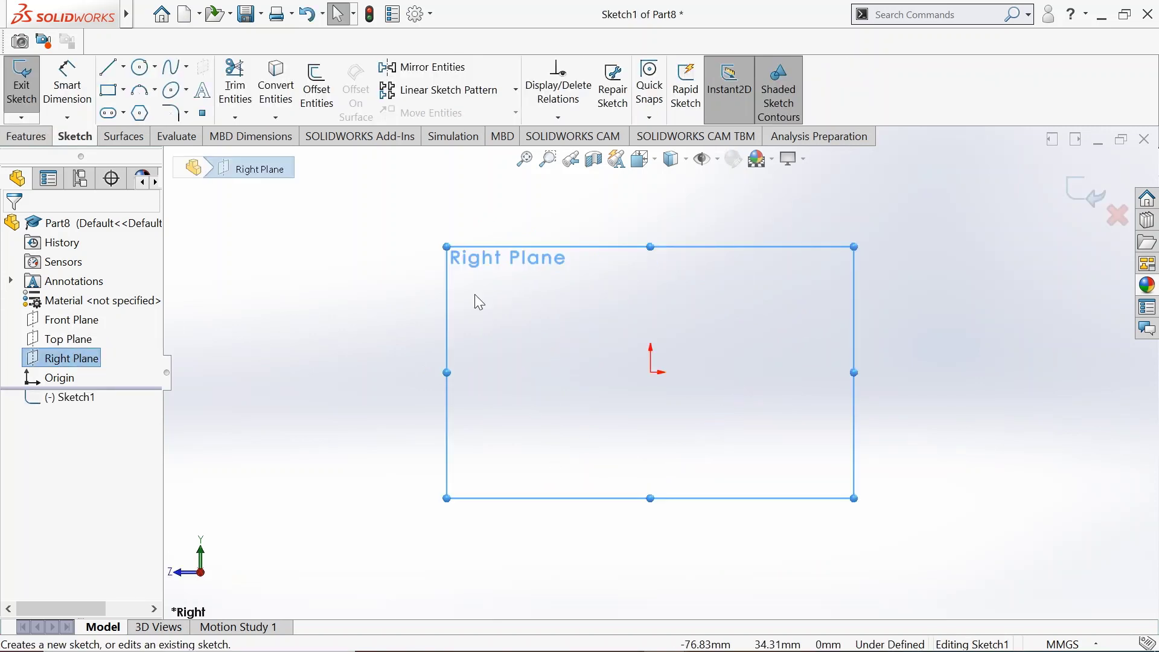
# Sketch two concentric circles centred on the origin, about 94 mm and about 57 mm in diameter
pyautogui.click(141, 67)
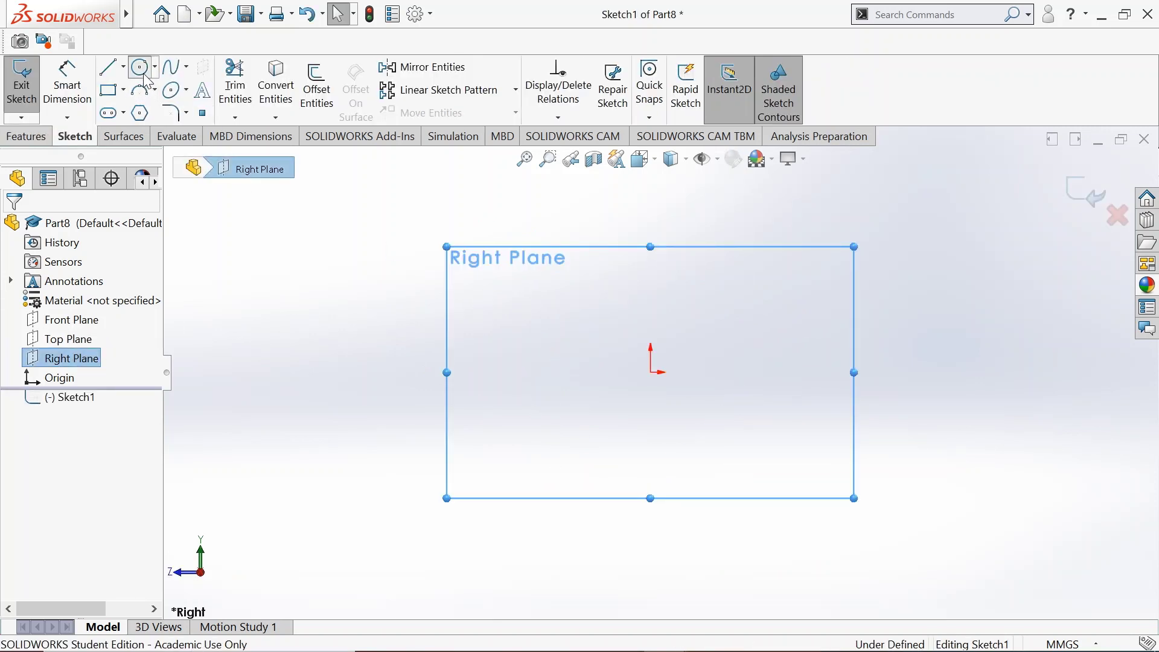
pyautogui.click(649, 372)
pyautogui.click(743, 318)
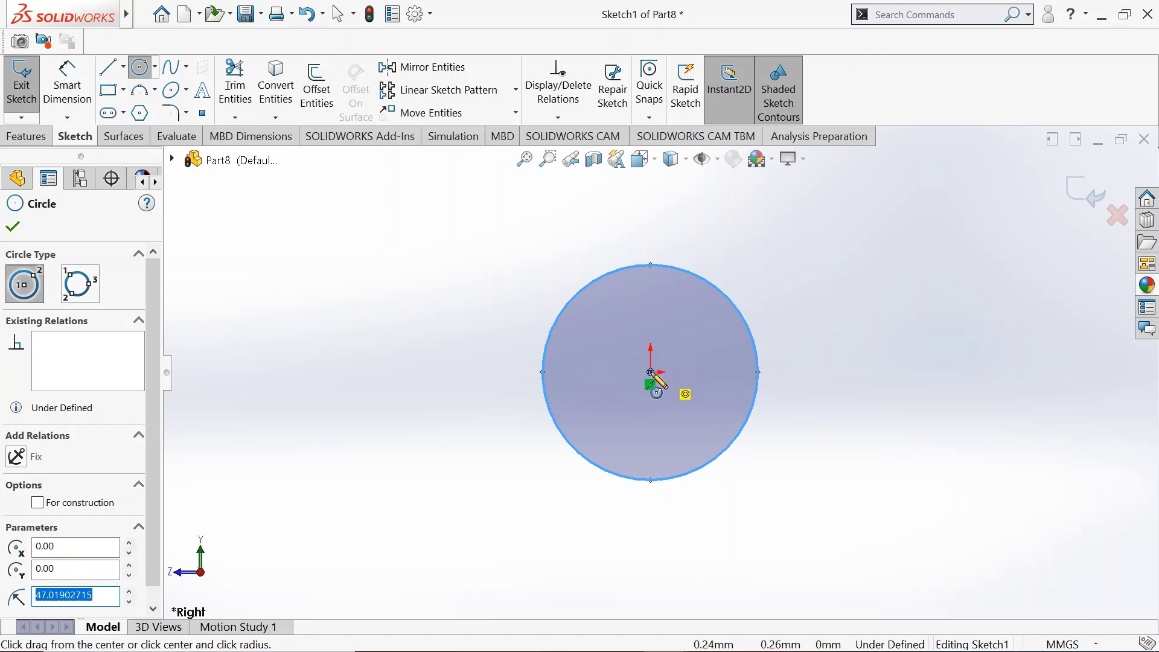
pyautogui.click(650, 372)
pyautogui.click(693, 325)
pyautogui.press('Escape')
# Dimension the inner circle's diameter to 7.94 mm and the outer circle's diameter to 12 mm
pyautogui.click(84, 88)
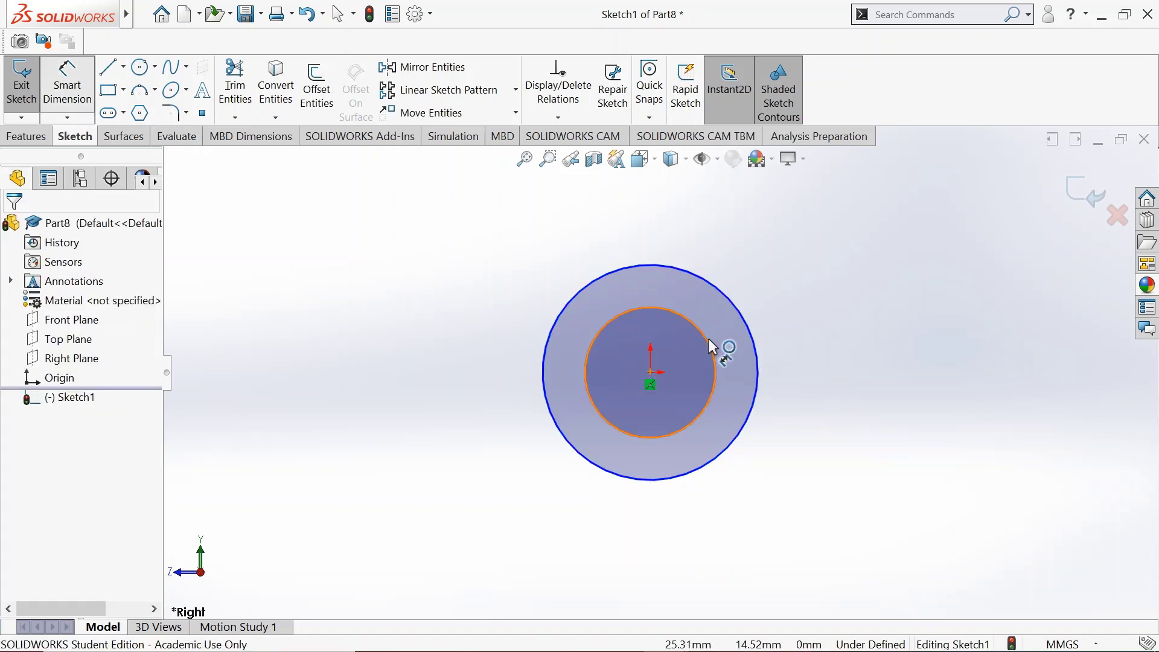
pyautogui.click(699, 335)
pyautogui.click(826, 288)
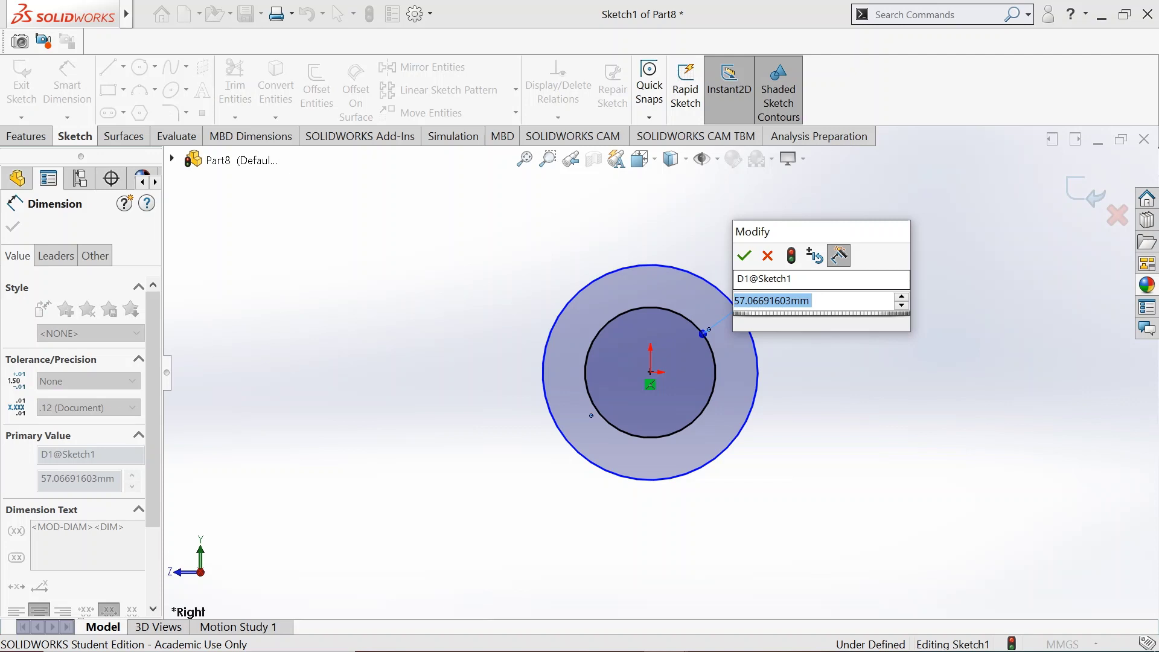
pyautogui.write('7.94')
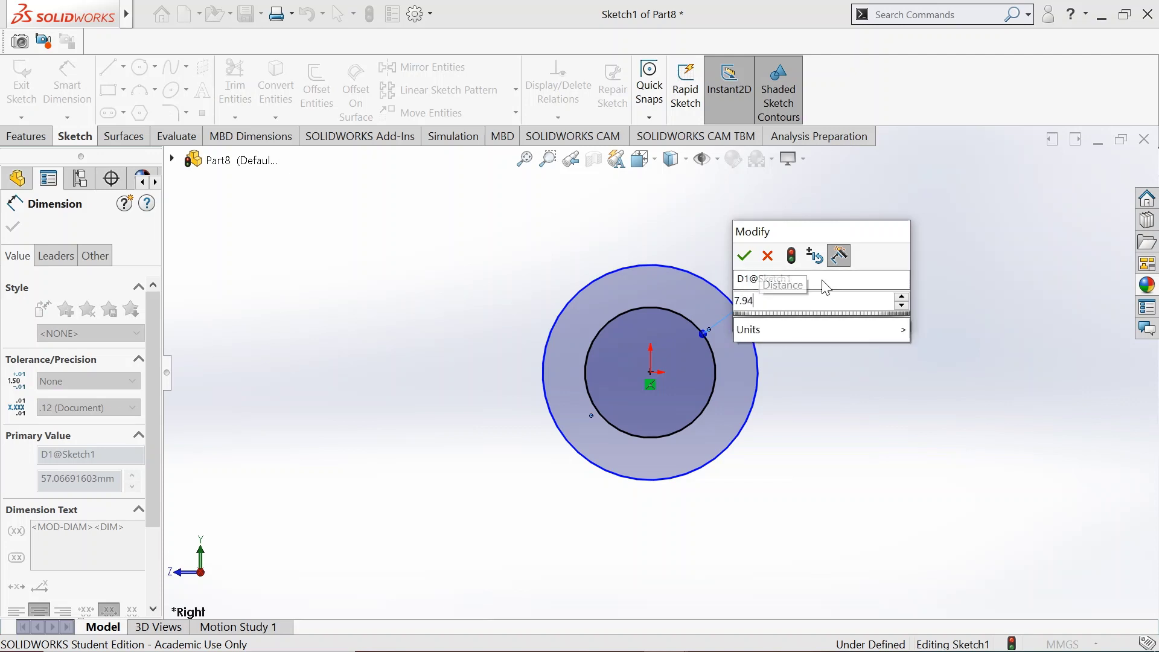
pyautogui.press('Return')
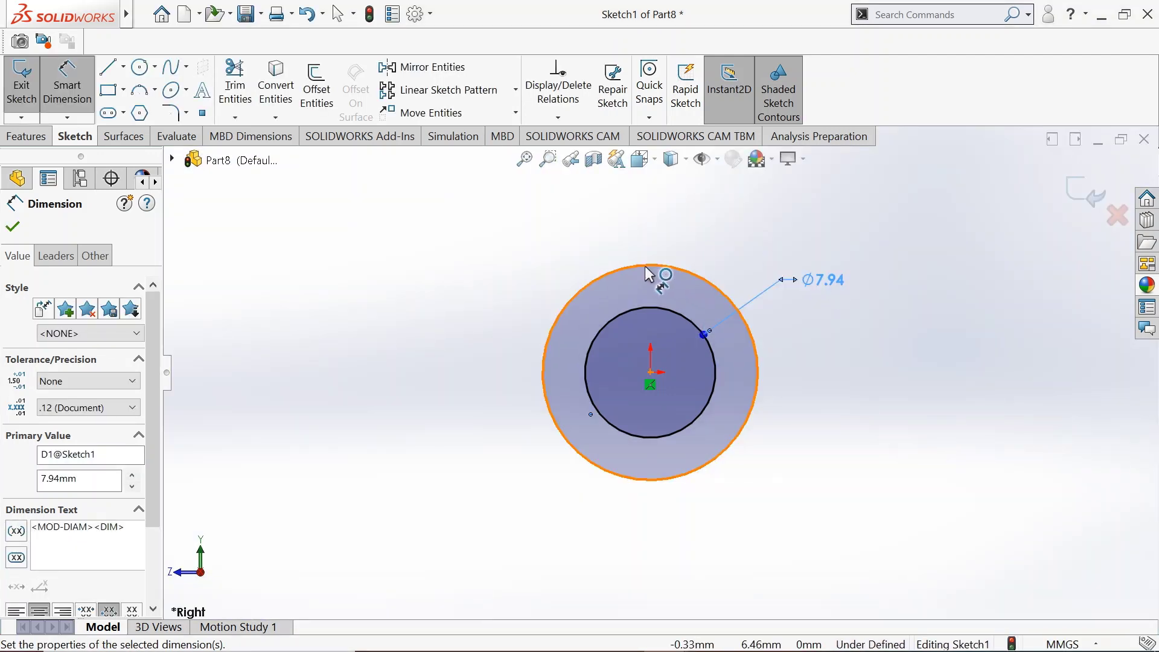
pyautogui.click(647, 275)
pyautogui.click(483, 266)
pyautogui.write('12')
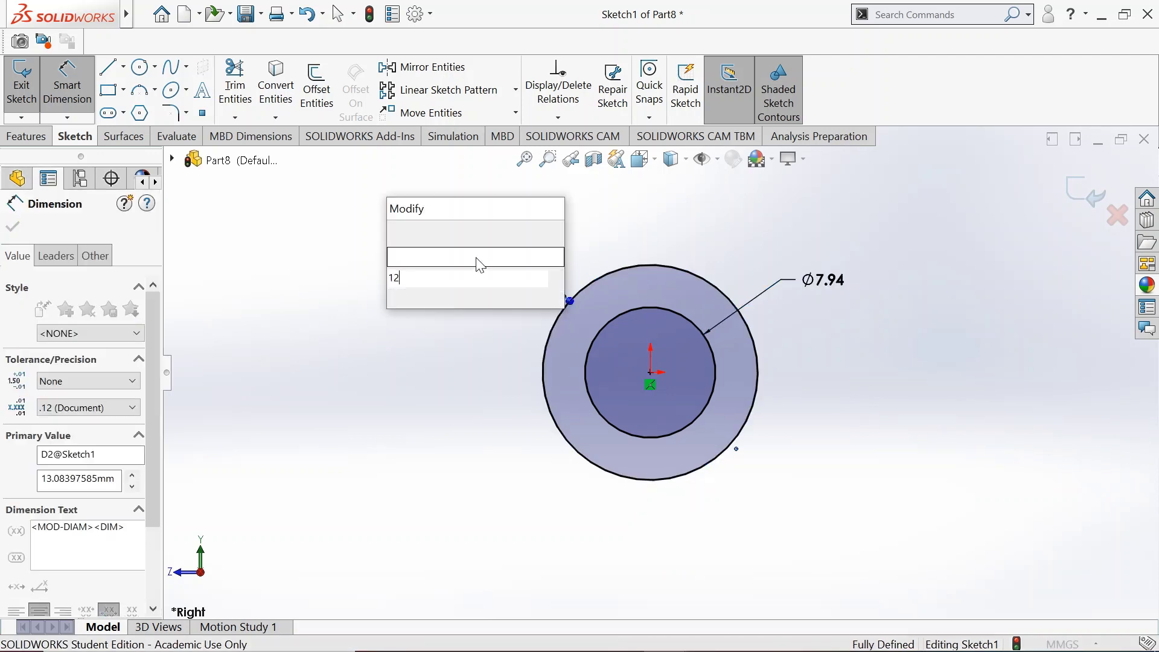
pyautogui.press('Return')
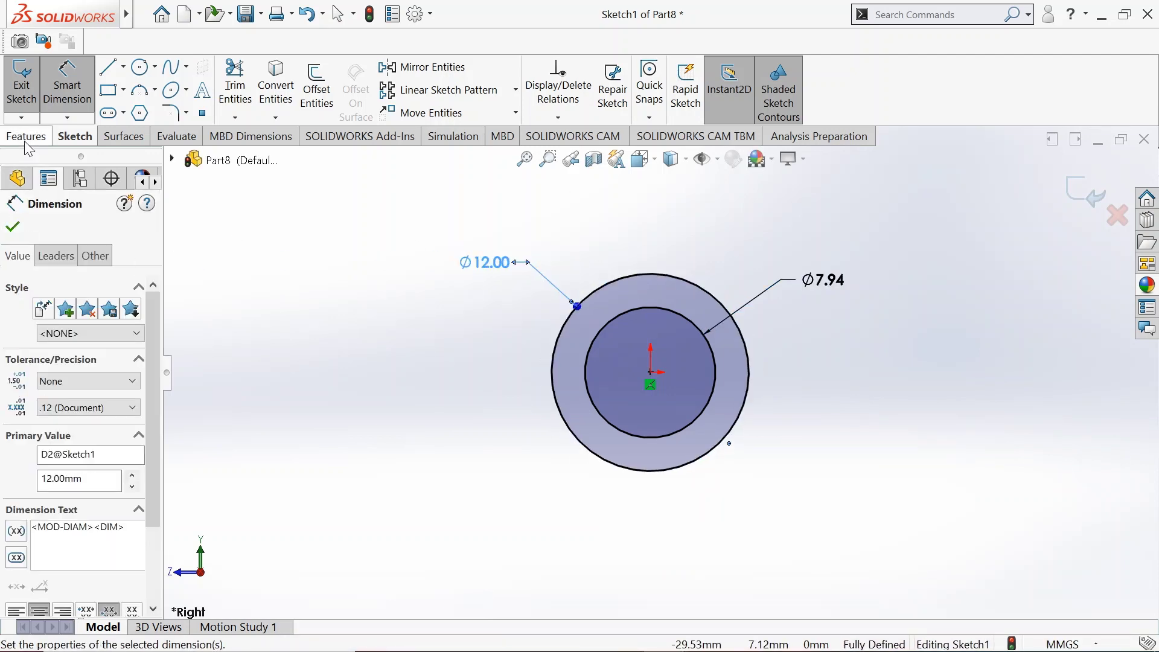
# Extrude the ring profile with a blind depth of 22 mm to form the bushing
pyautogui.click(26, 142)
pyautogui.click(29, 87)
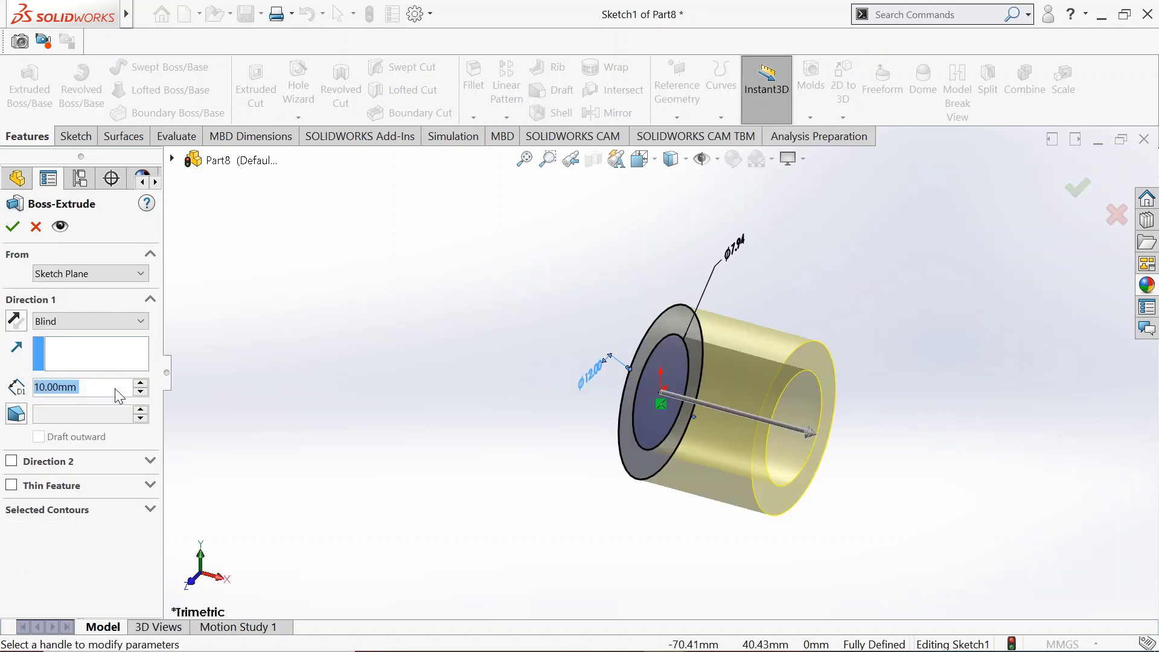
pyautogui.write('22')
pyautogui.press('Return')
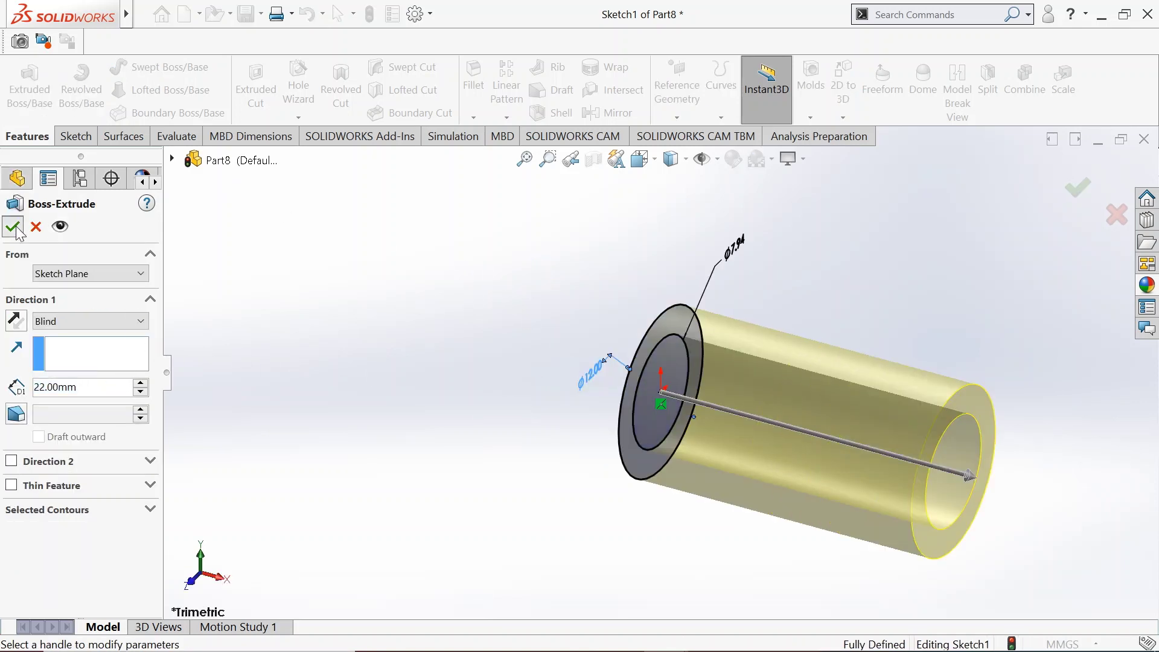
pyautogui.click(12, 227)
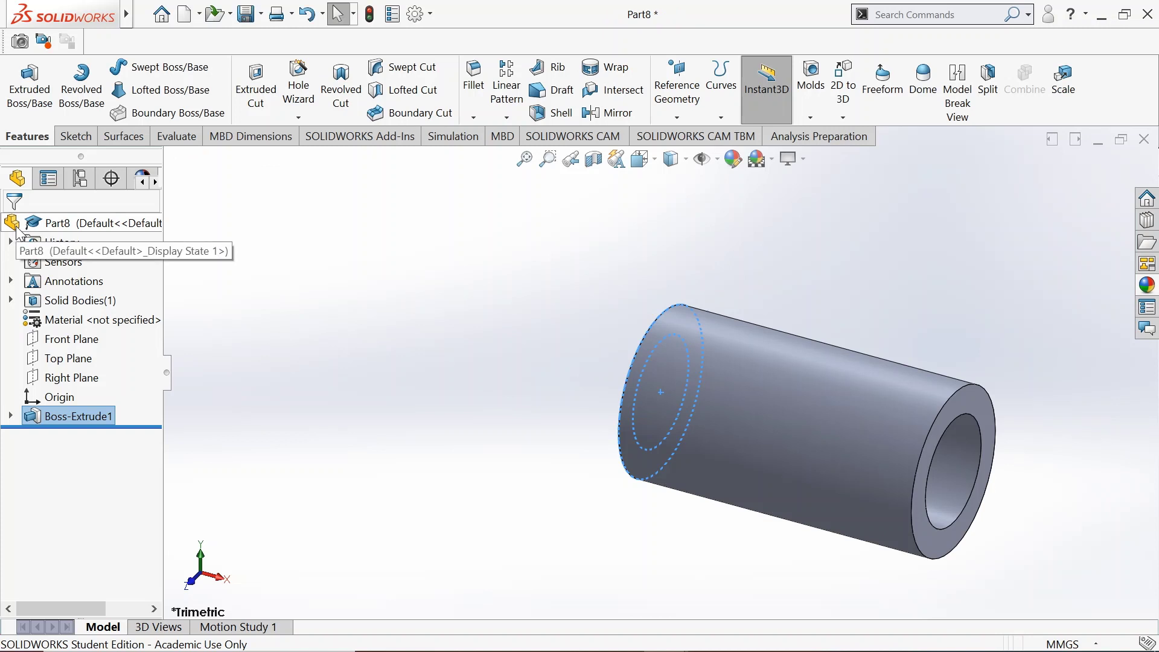
# Assign the Commercial Bronze, UNS C22000 material from the Copper Alloys category to the bushing part
pyautogui.rightClick(79, 219)
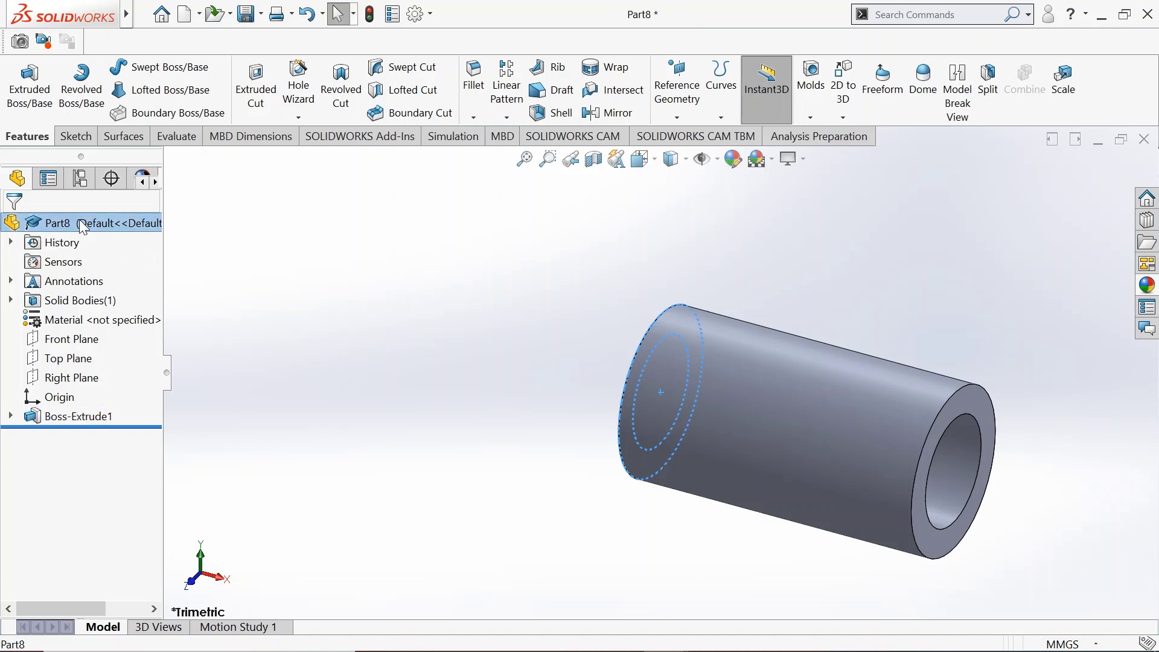
pyautogui.moveTo(214, 432)
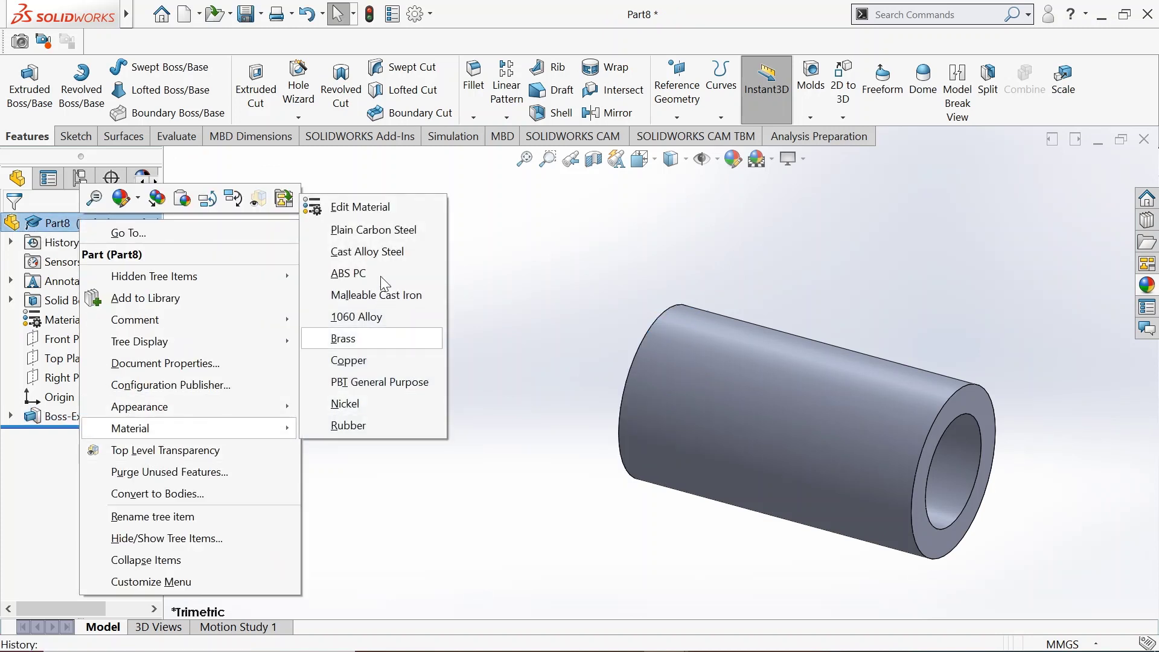
pyautogui.click(380, 211)
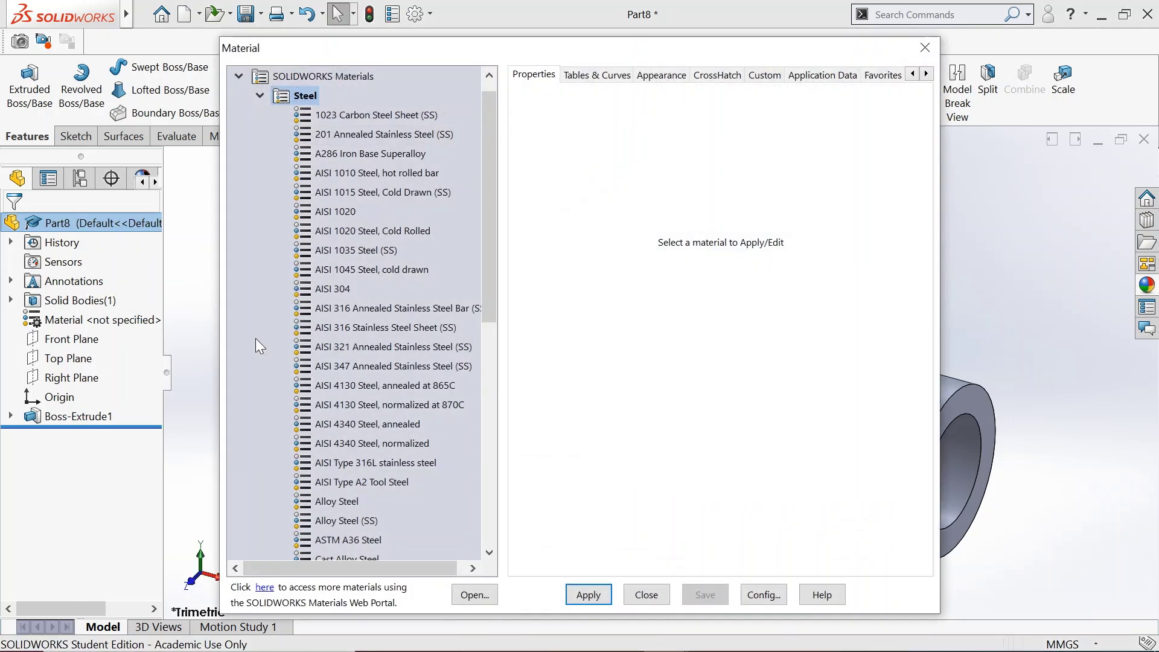
pyautogui.click(262, 96)
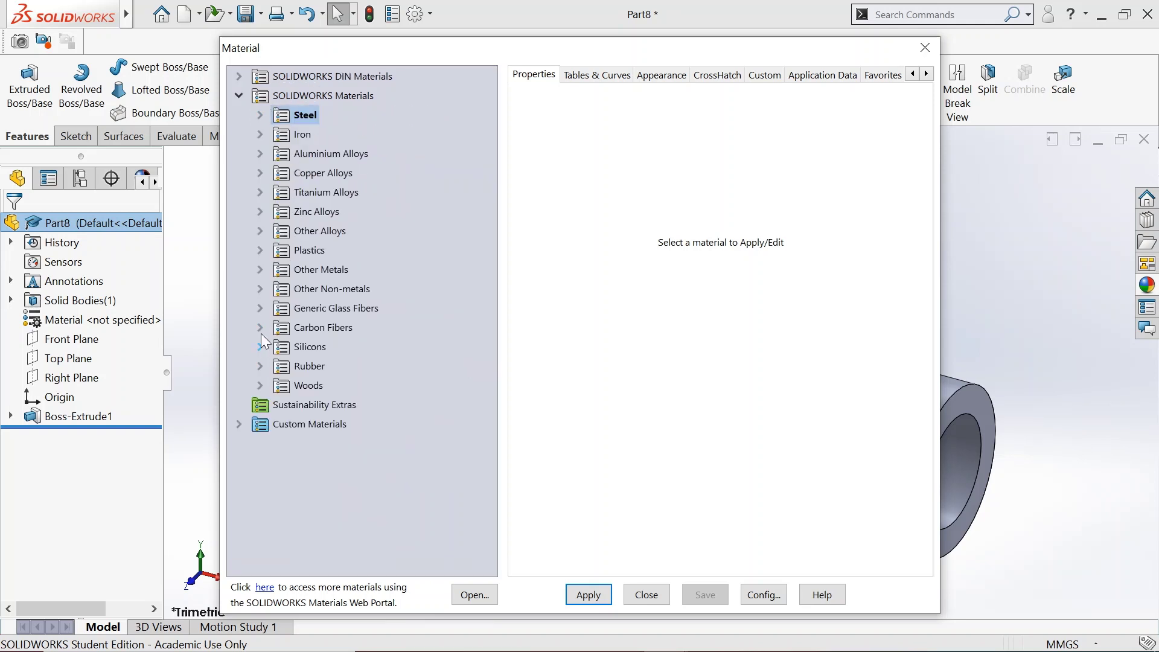
pyautogui.click(260, 173)
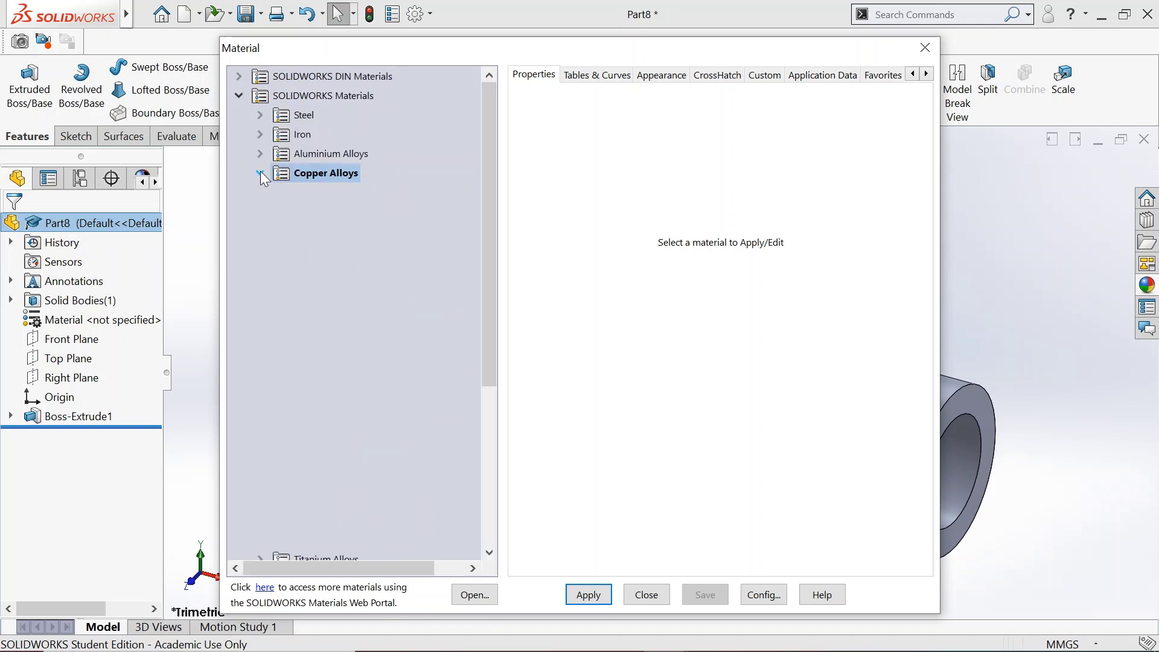
pyautogui.moveTo(490, 214); pyautogui.dragTo(498, 256)
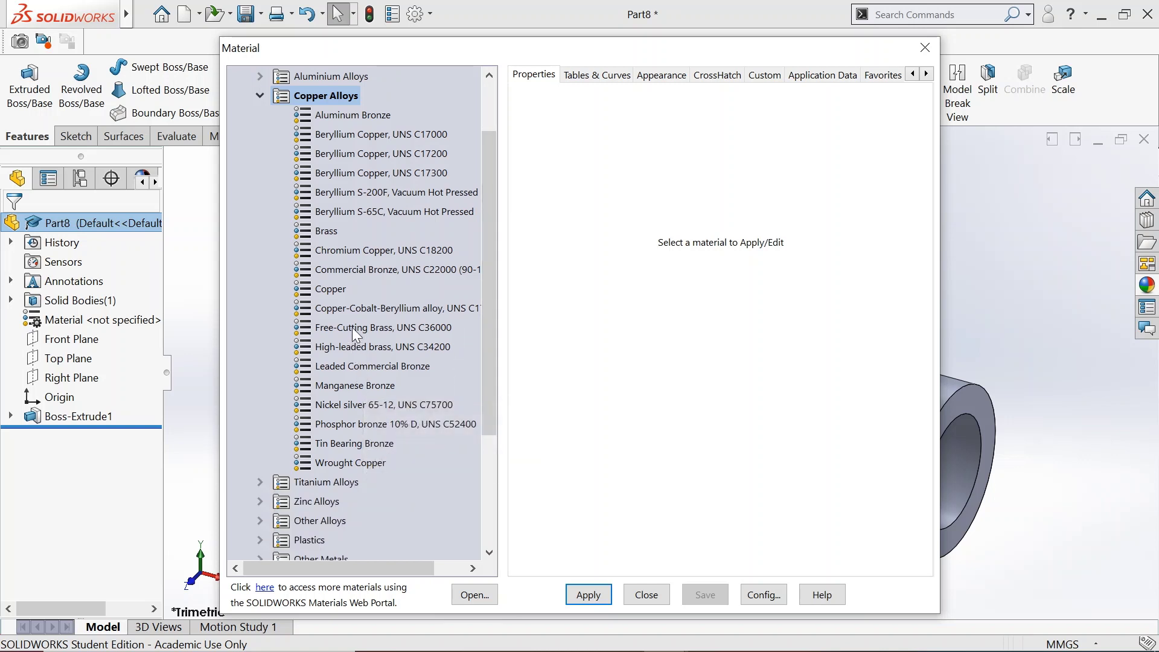
pyautogui.click(343, 267)
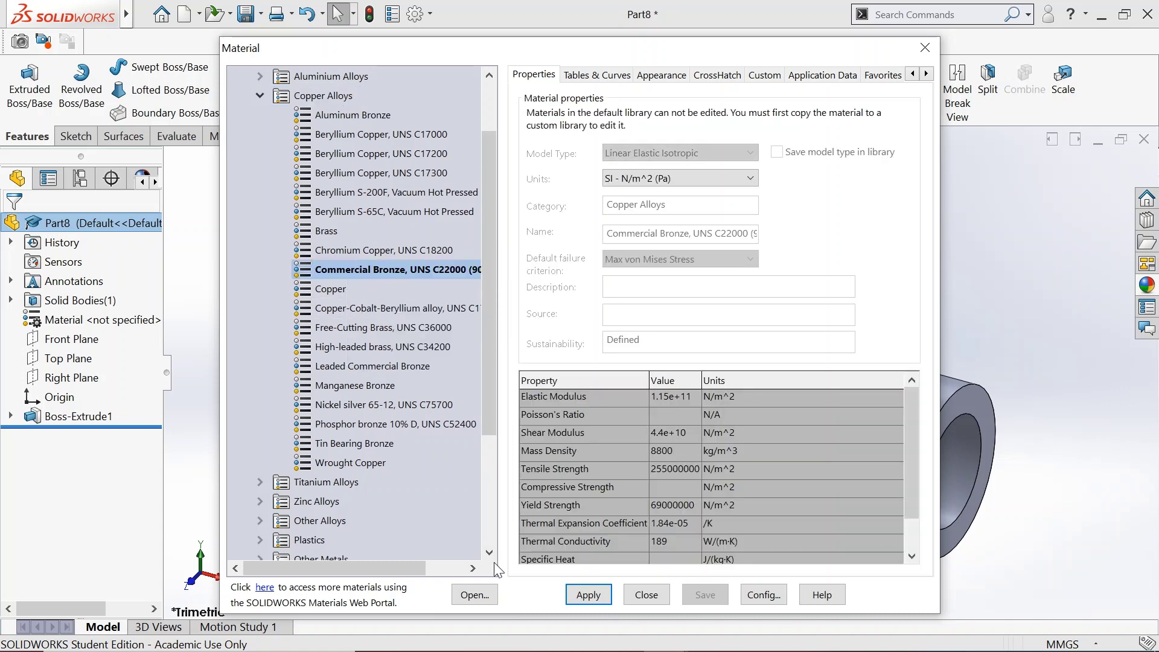
pyautogui.click(588, 595)
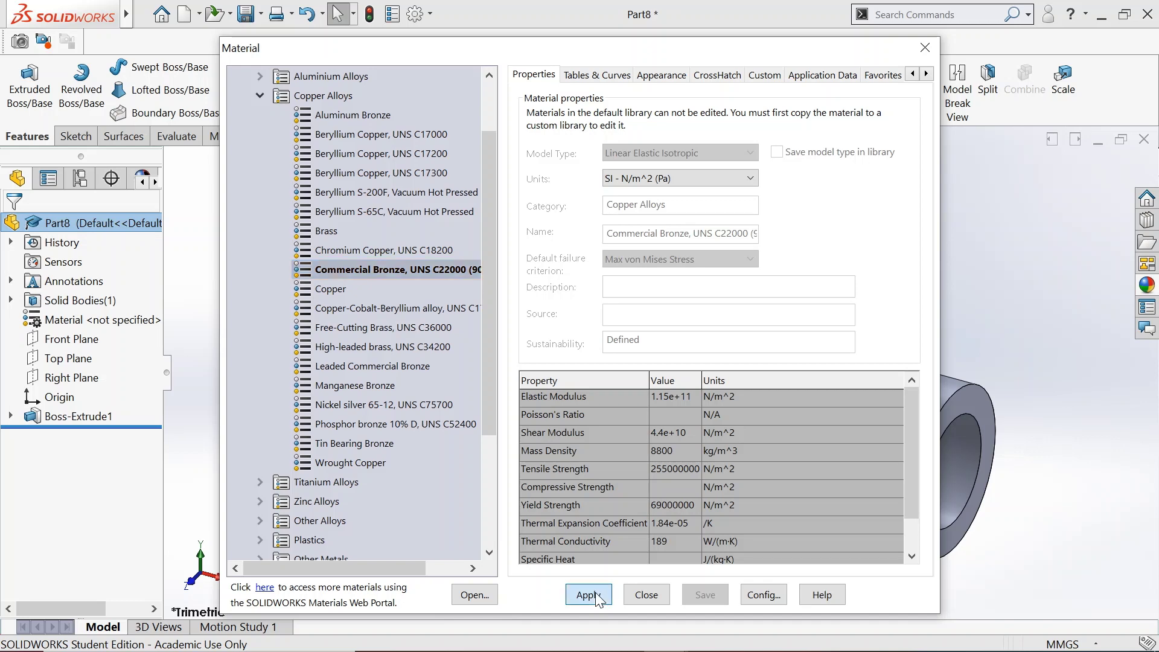
pyautogui.click(658, 595)
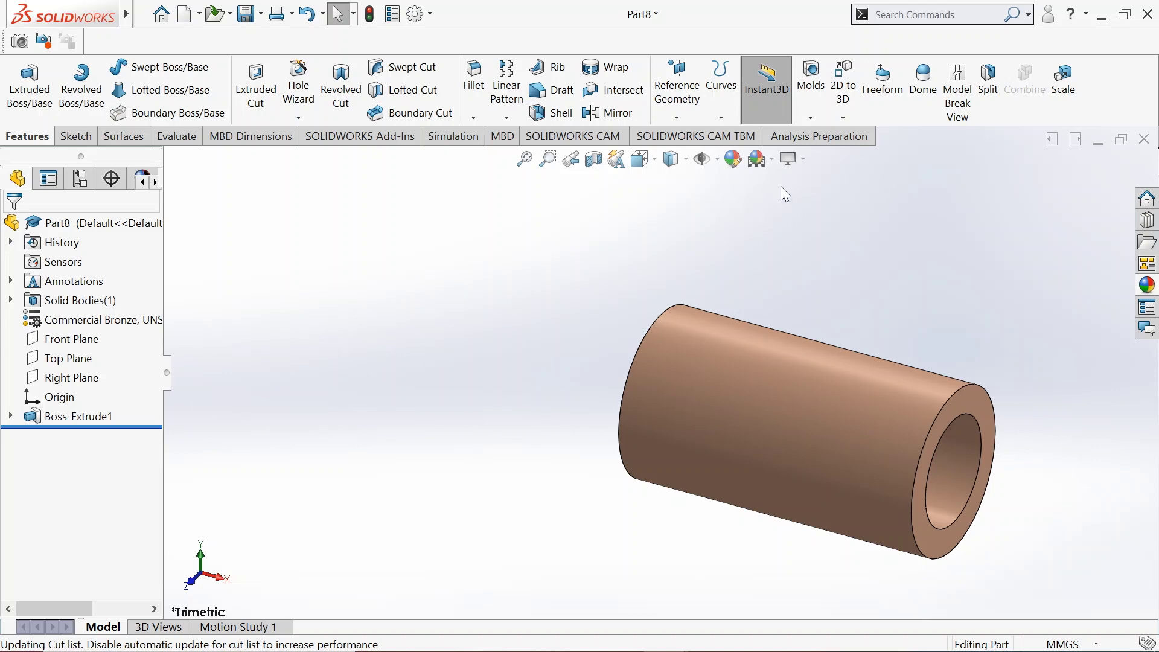
# Save the bushing part as Bushing in the Drill Jig folder
pyautogui.click(247, 14)
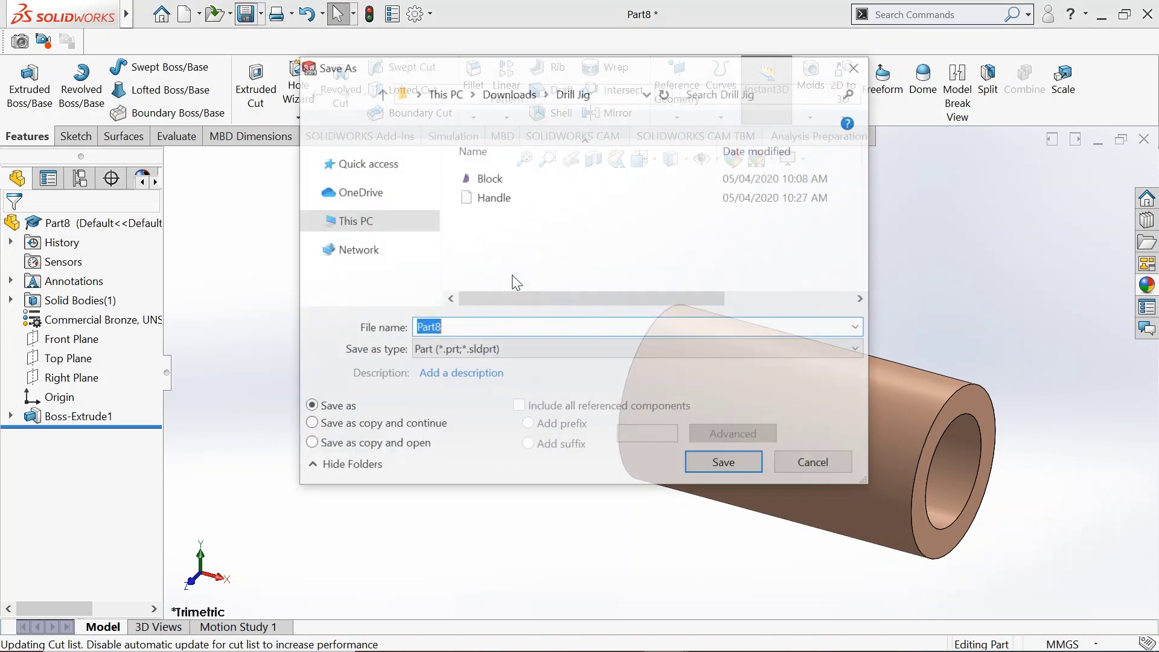
pyautogui.write('Bushing')
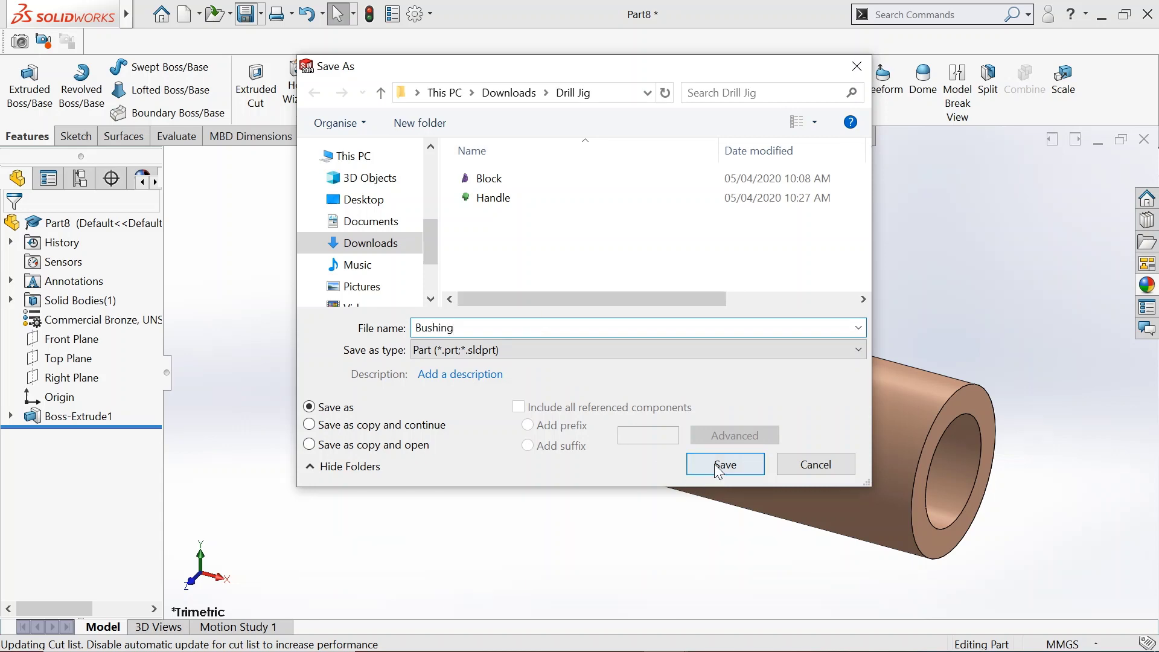
pyautogui.click(715, 463)
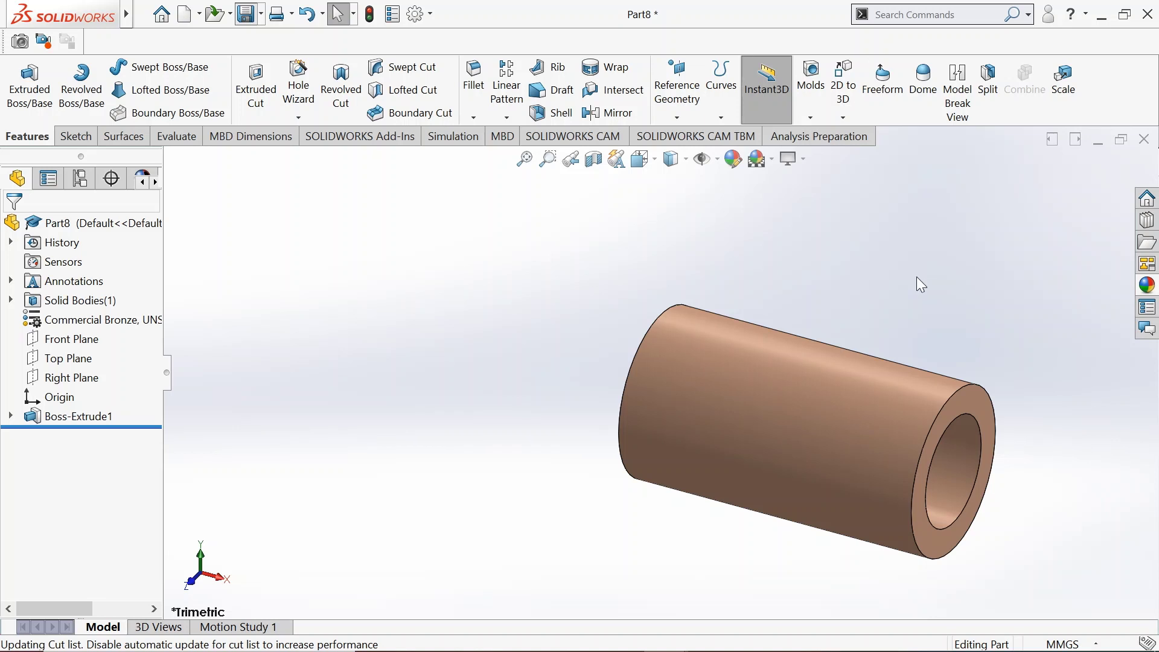
# Switch to the threaded pin part and change the whole part's appearance colour to the standard light red
pyautogui.click(1098, 139)
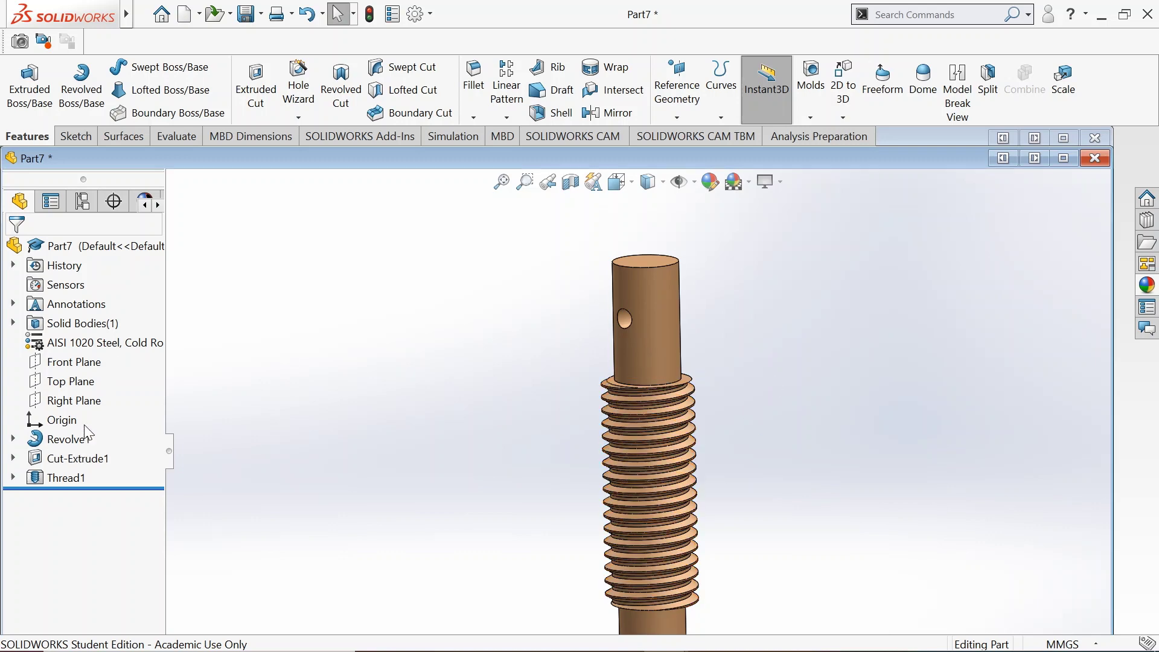
pyautogui.rightClick(74, 246)
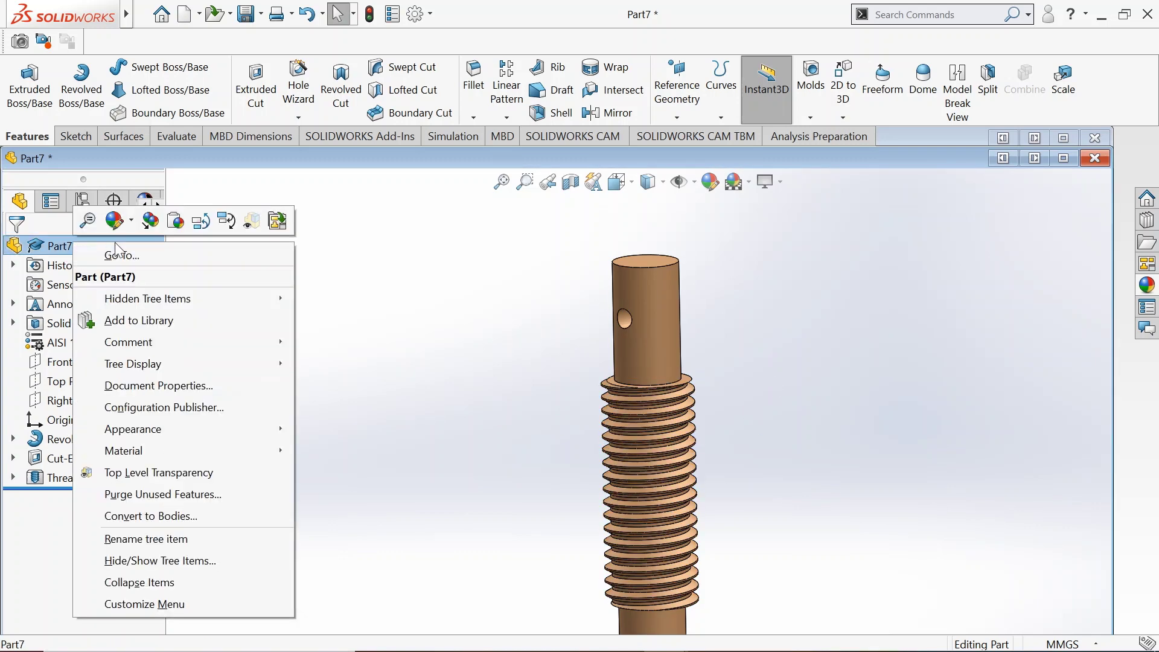
pyautogui.click(314, 428)
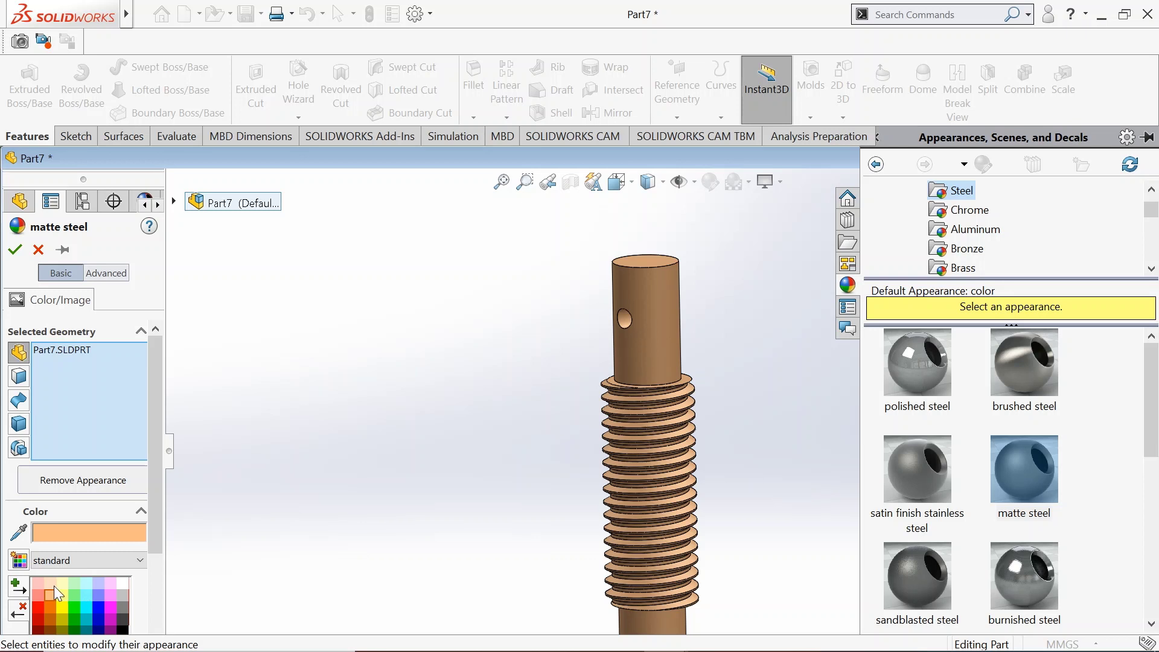
pyautogui.click(99, 583)
pyautogui.click(101, 594)
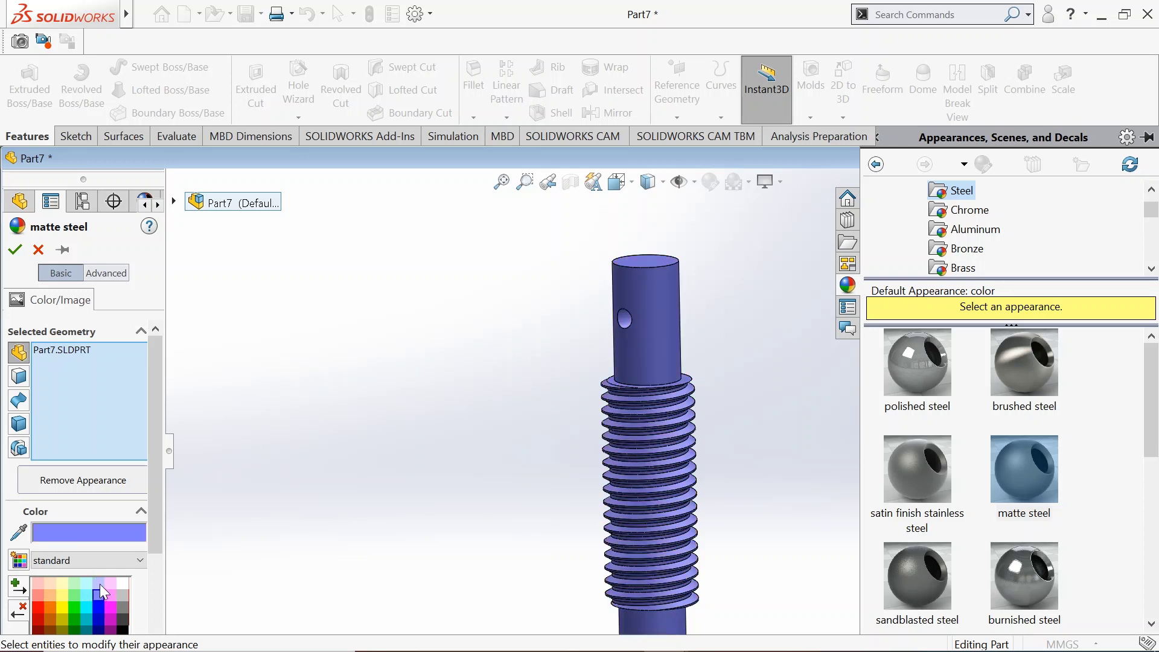
pyautogui.click(114, 585)
pyautogui.click(113, 593)
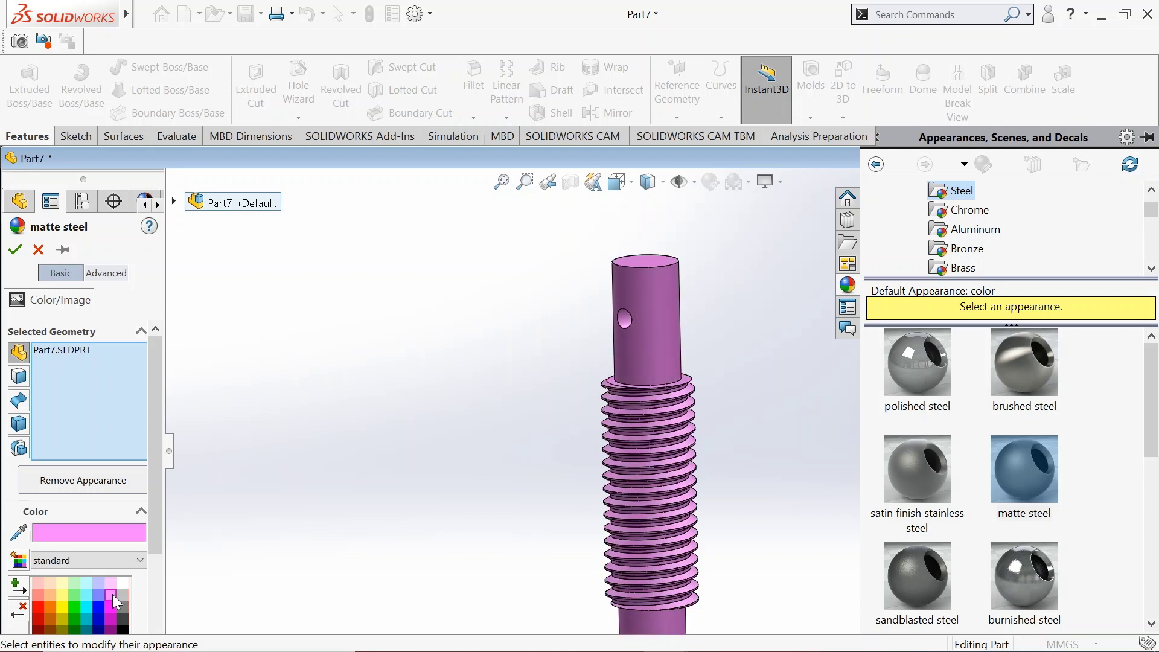
pyautogui.scroll(-3, 96, 584)
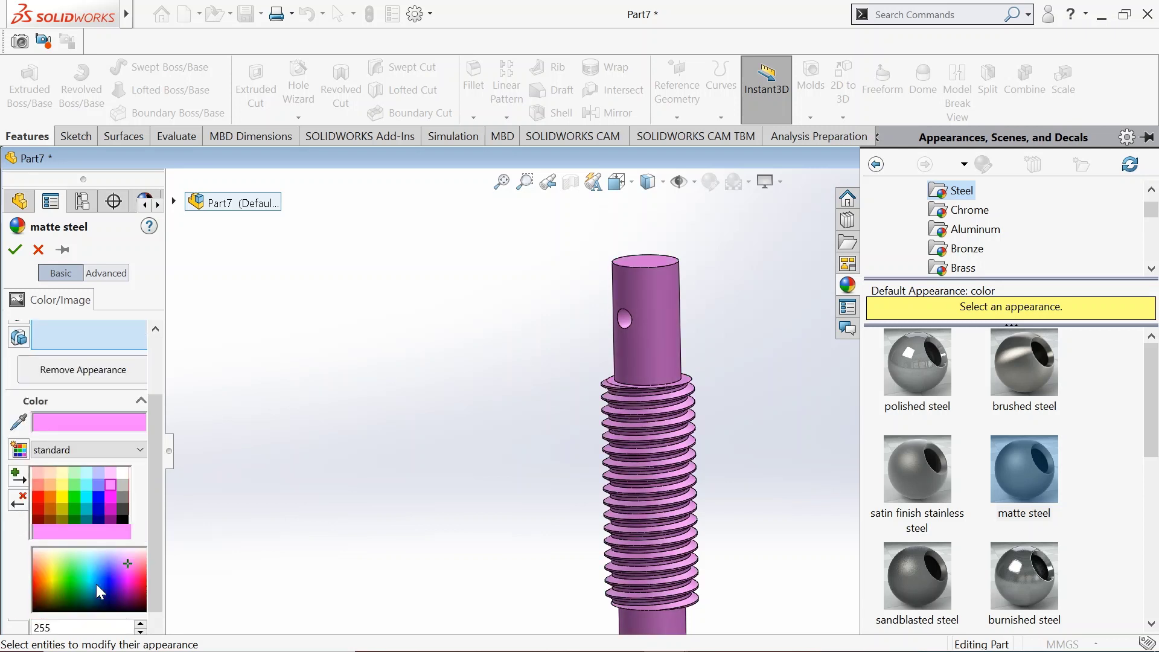
pyautogui.click(37, 490)
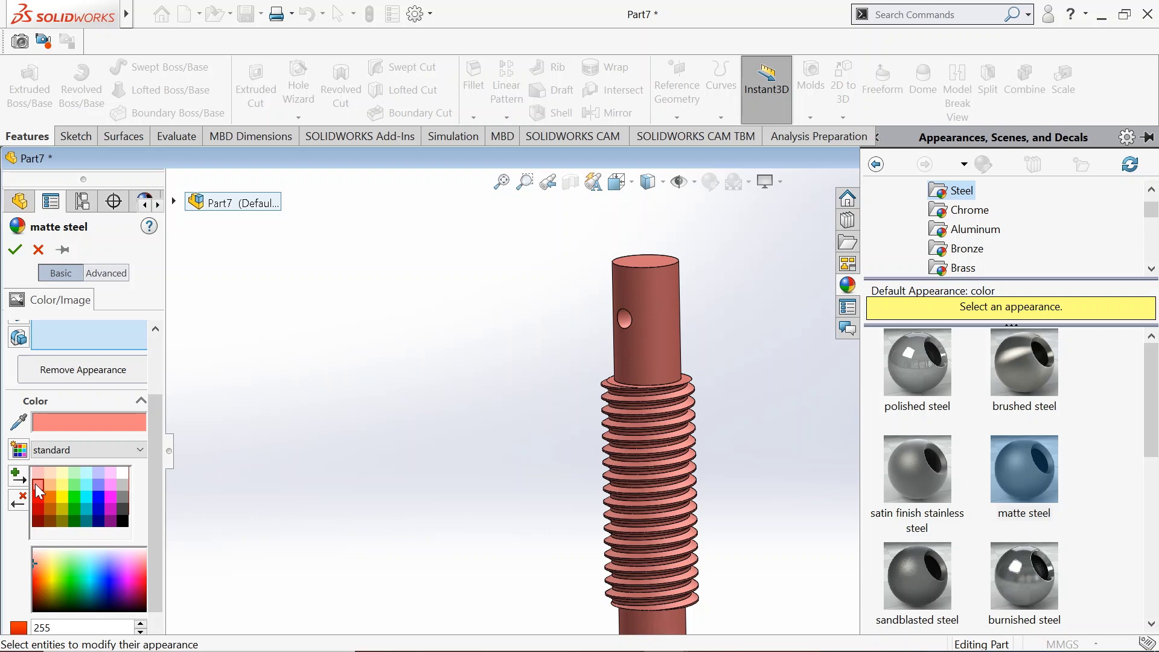
pyautogui.click(15, 250)
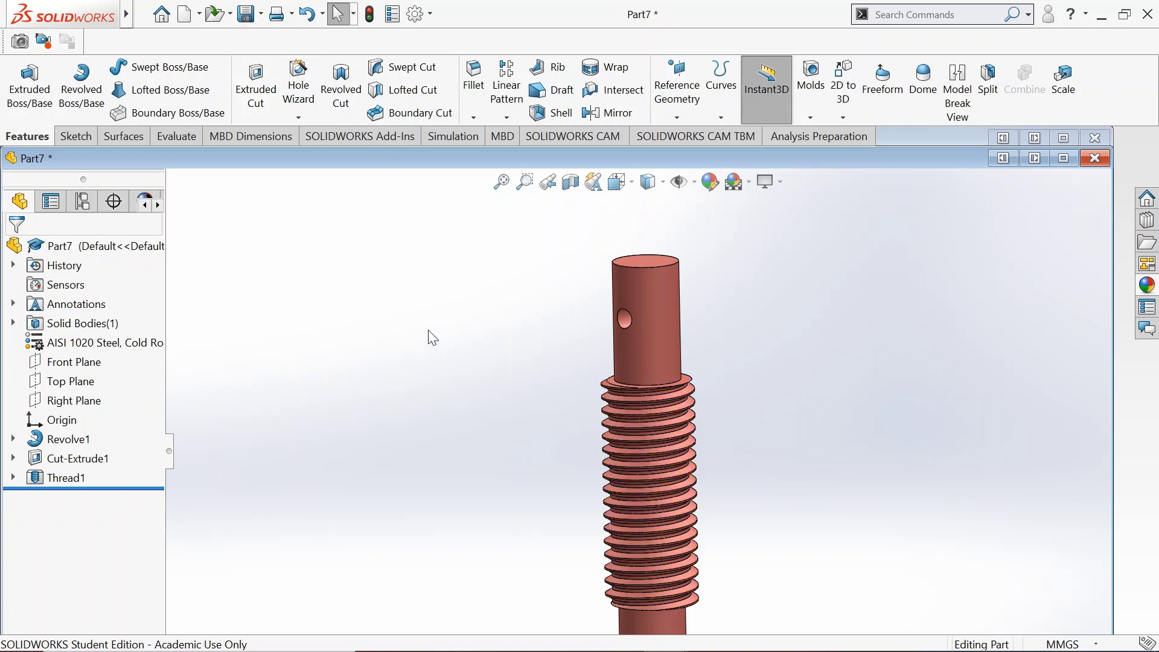
# Save the threaded pin part as Screw in the Drill Jig folder, rebuilding the document before saving
pyautogui.click(246, 13)
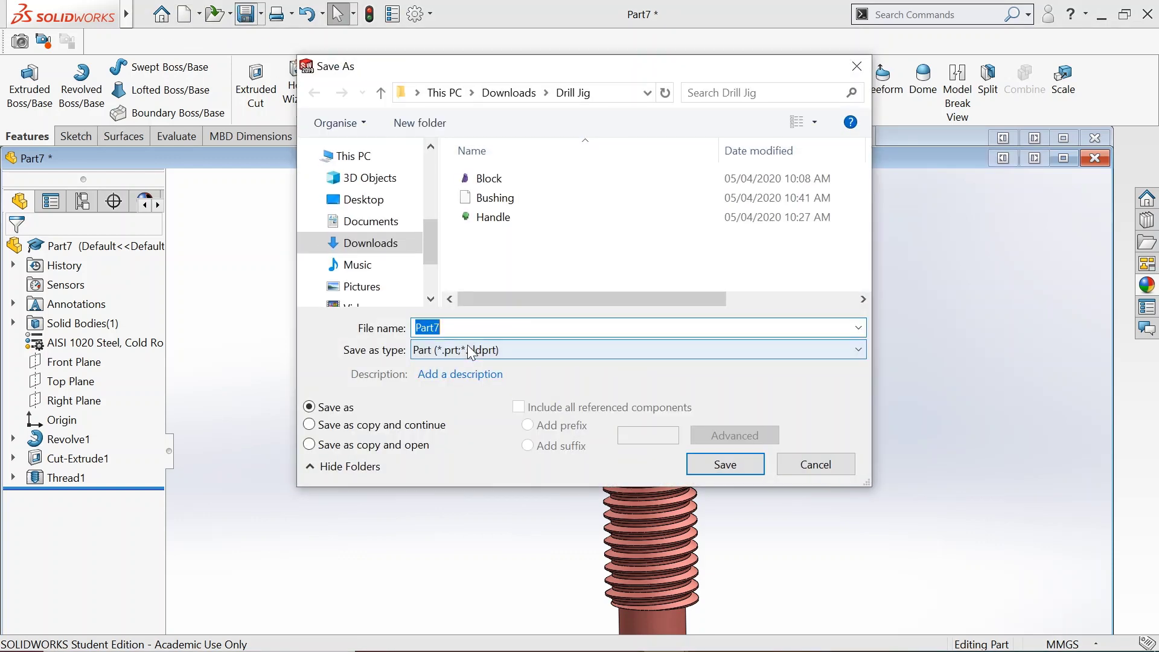
pyautogui.write('Screw')
pyautogui.press('Return')
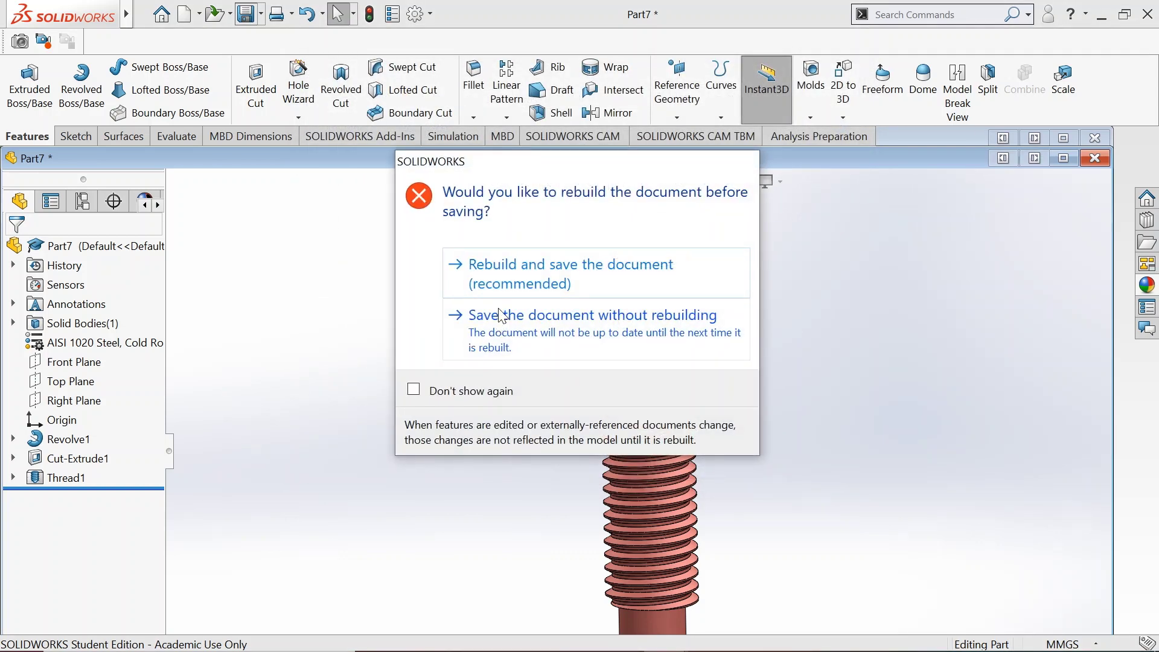
pyautogui.click(519, 276)
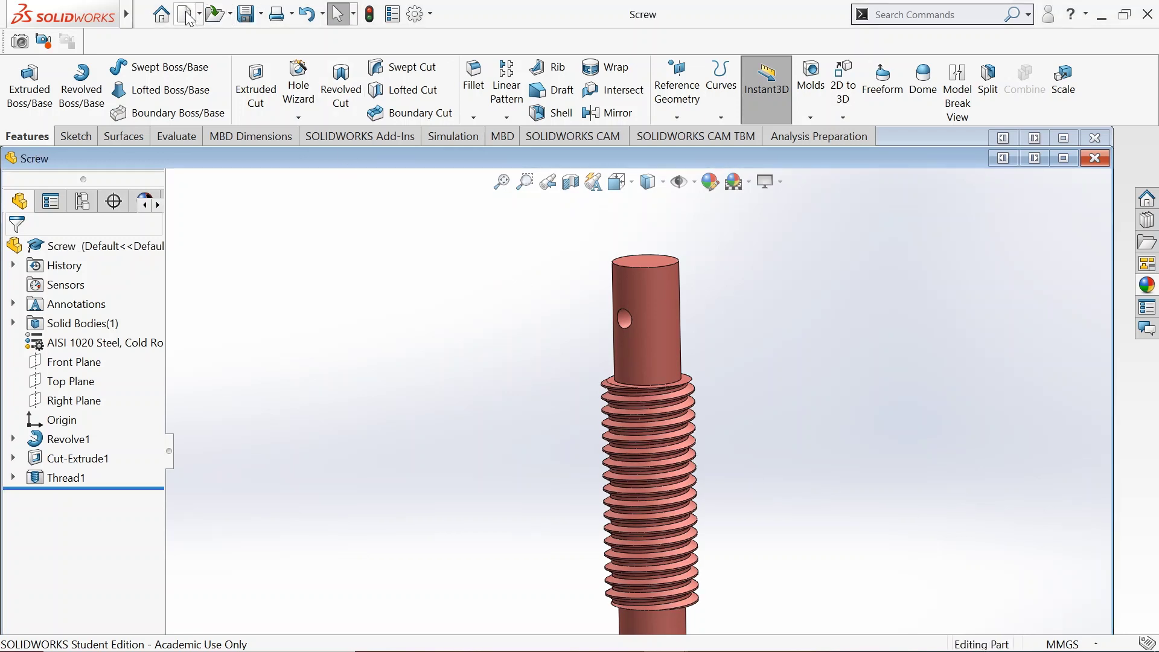
# Create a new part document and start a sketch on the Front Plane
pyautogui.hotkey('ctrl', 'n')
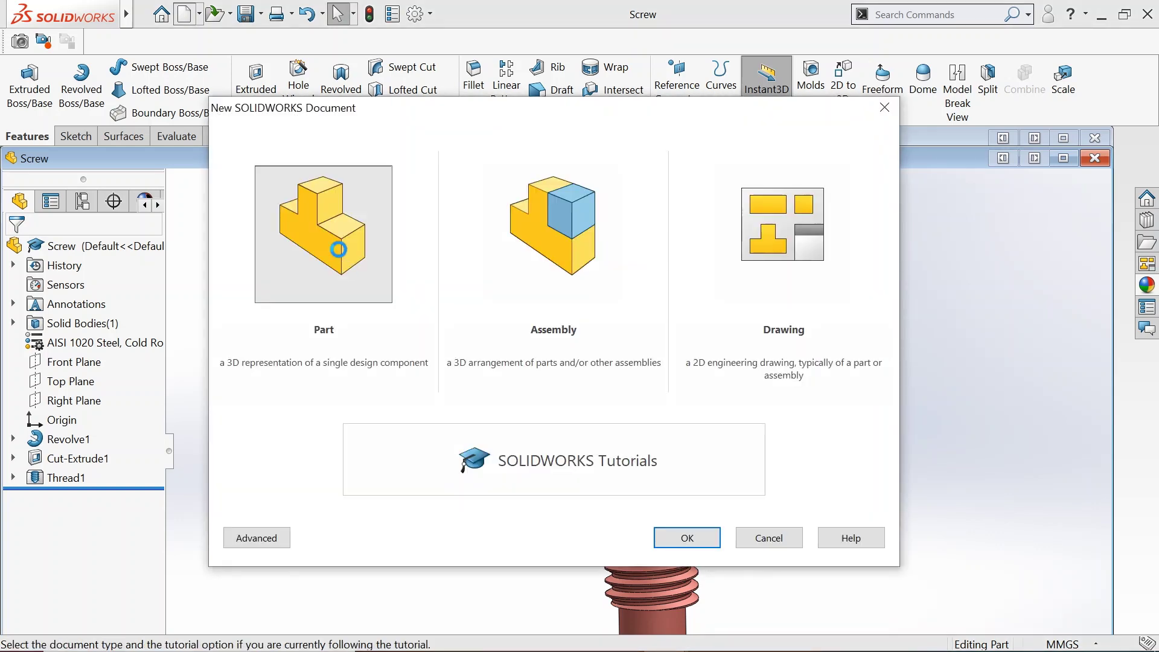
pyautogui.doubleClick(336, 248)
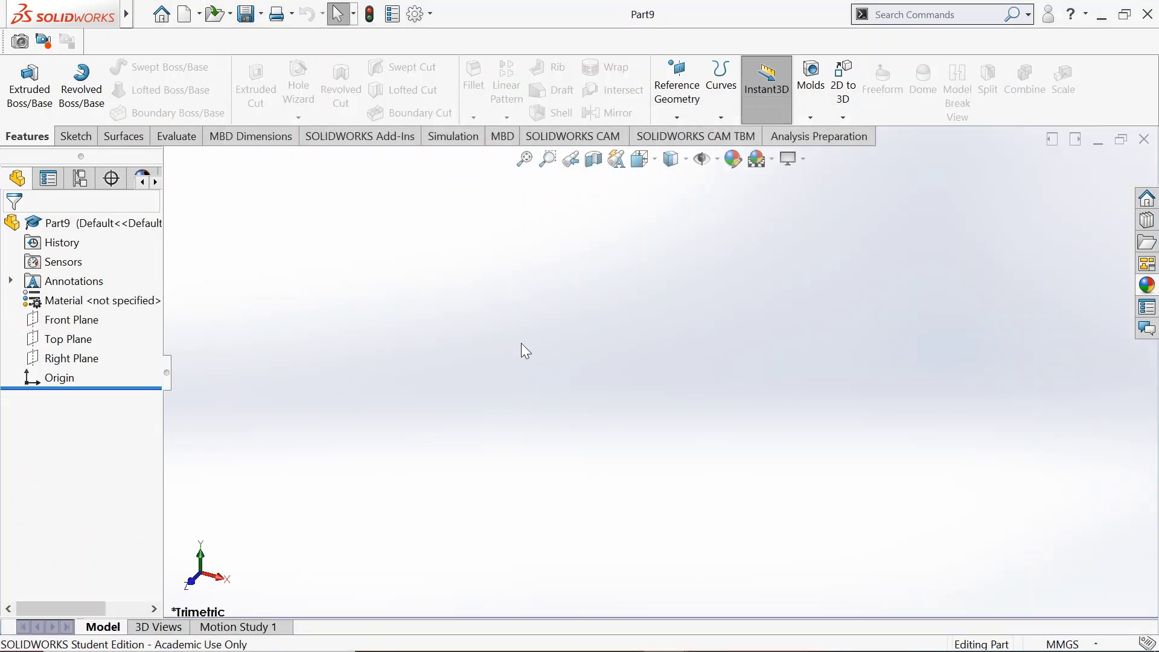
pyautogui.click(60, 326)
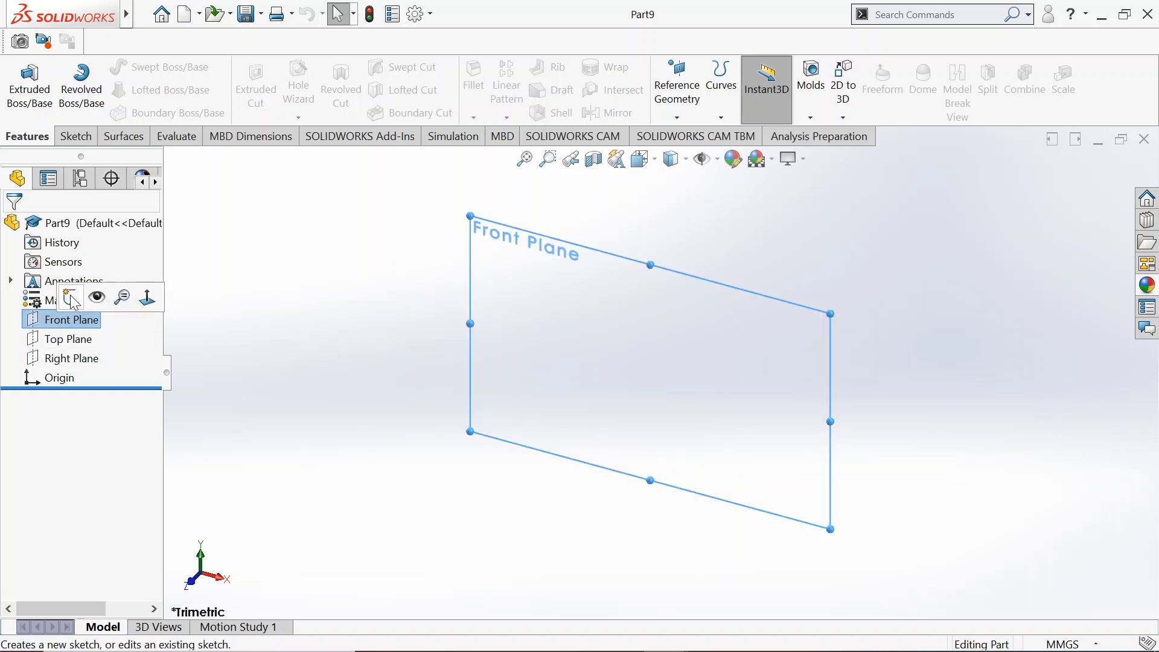
pyautogui.click(75, 302)
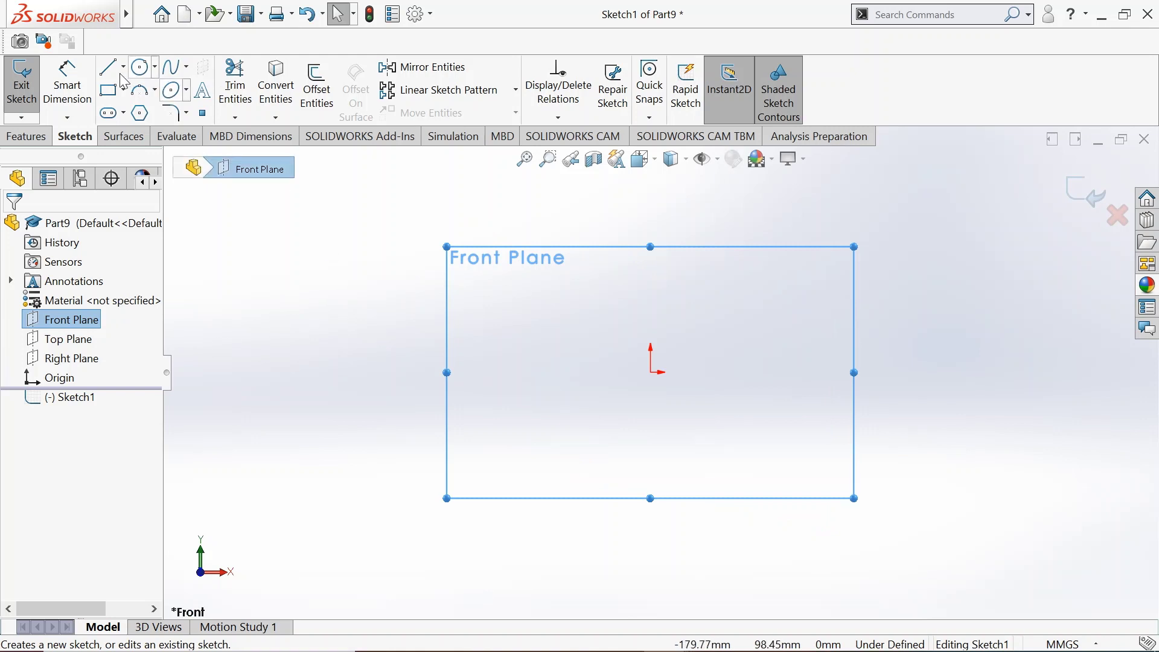
# Sketch a circle centred on the origin and dimension its diameter to 3 mm
pyautogui.click(141, 67)
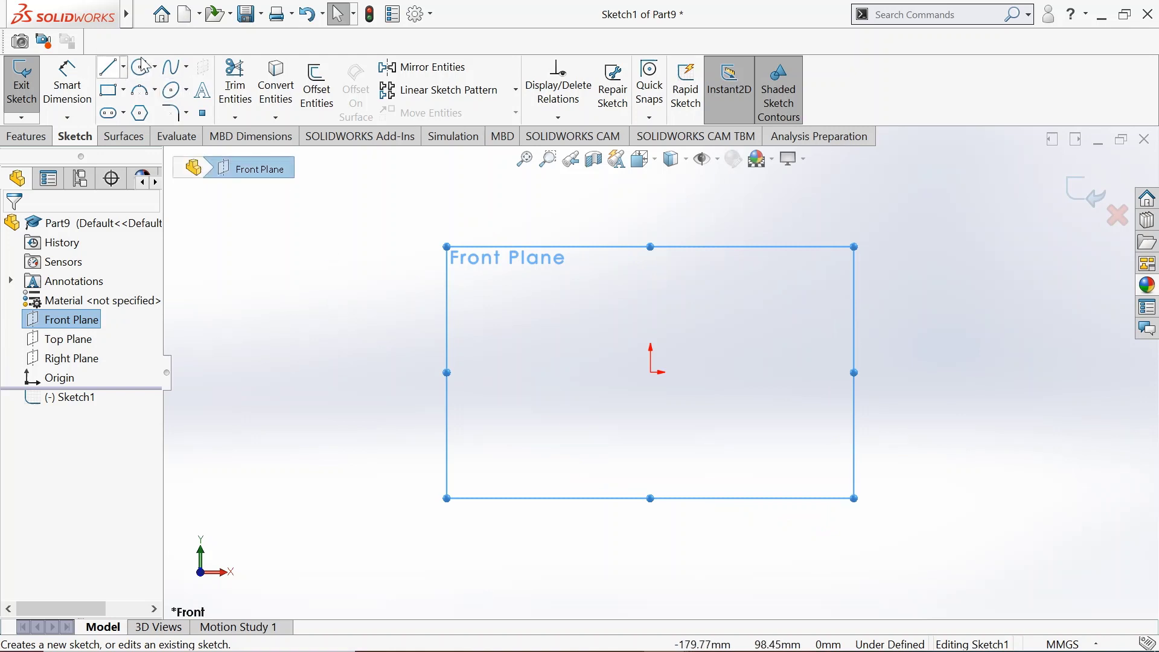
pyautogui.click(651, 371)
pyautogui.click(711, 321)
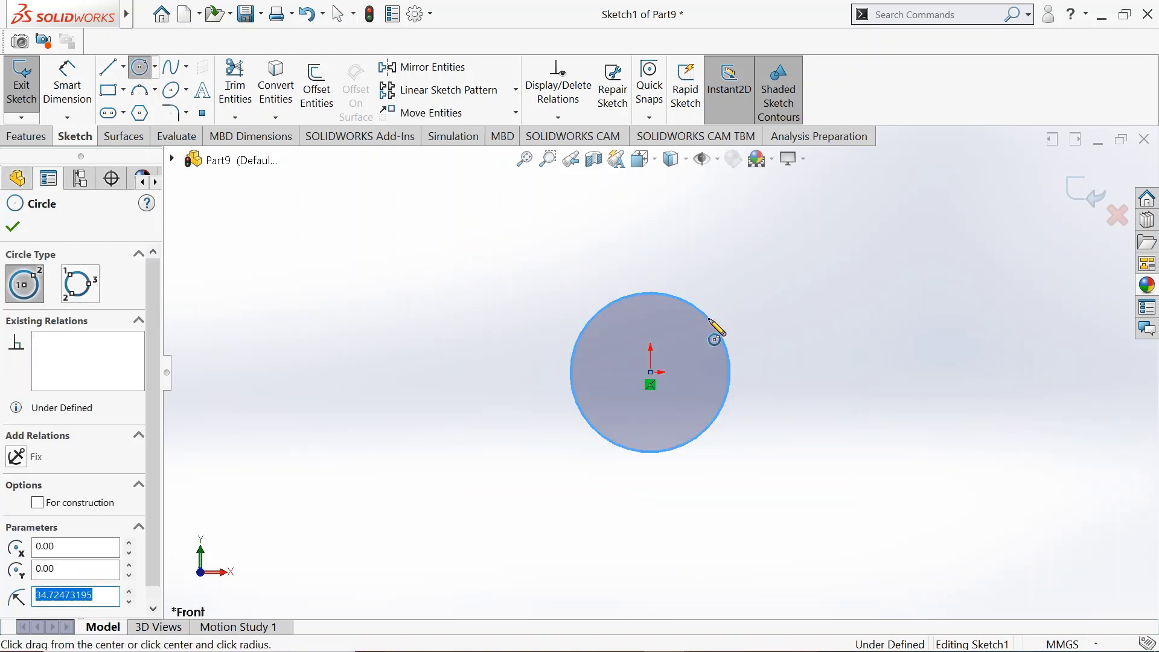
pyautogui.click(84, 97)
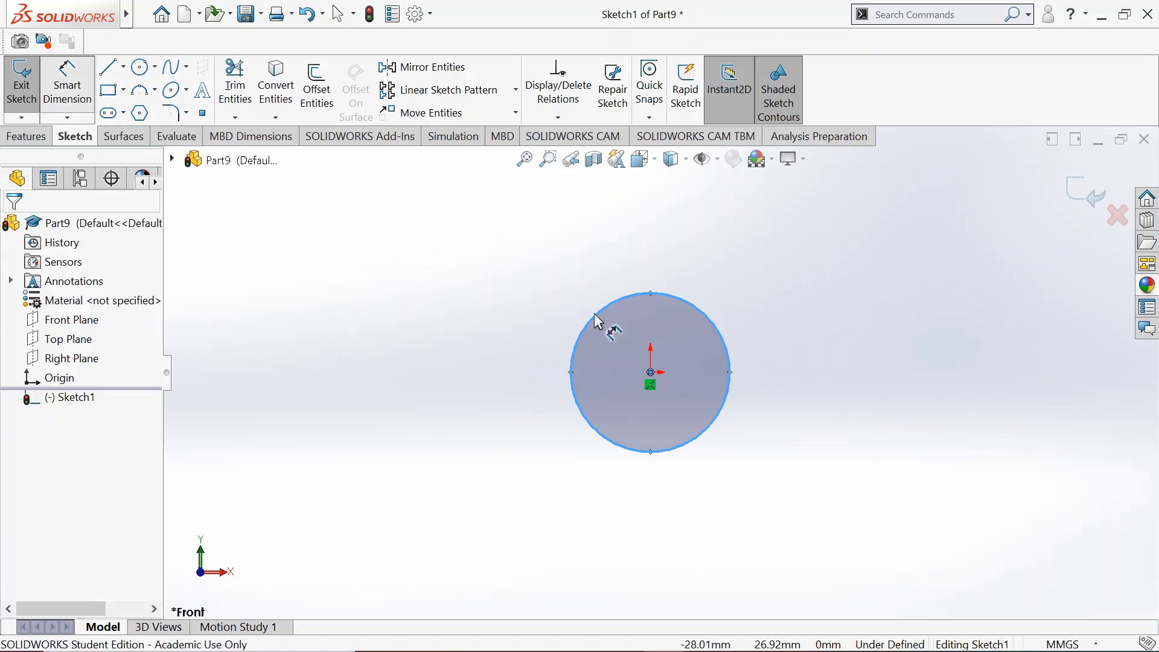
pyautogui.click(714, 324)
pyautogui.click(790, 304)
pyautogui.write('3')
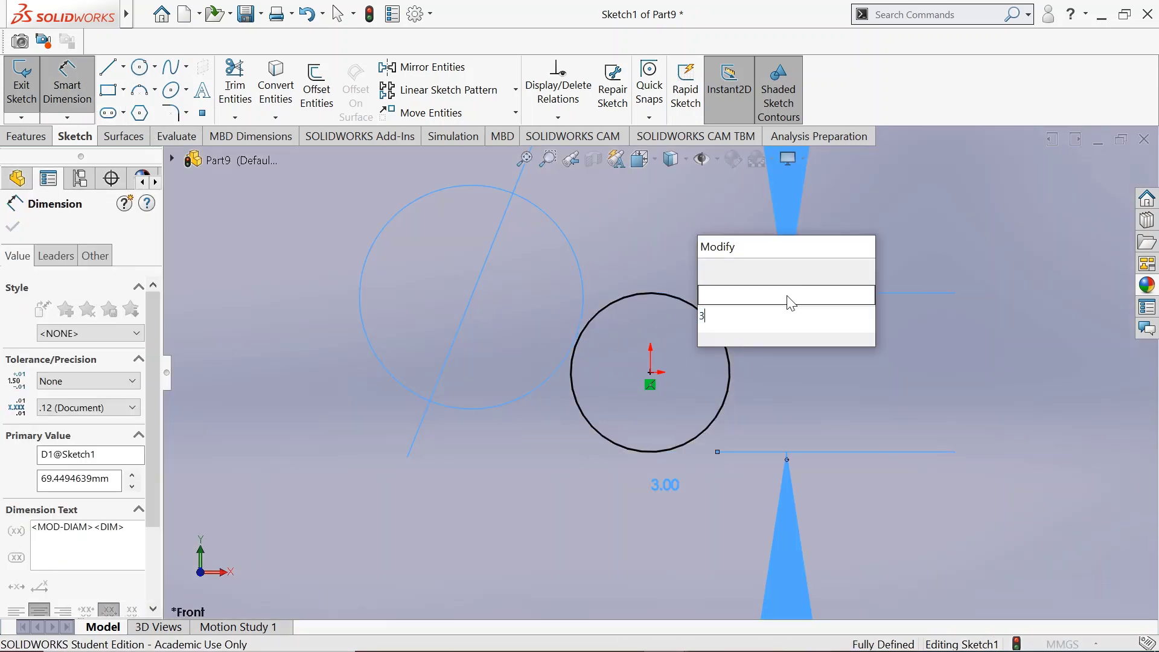
pyautogui.press('Return')
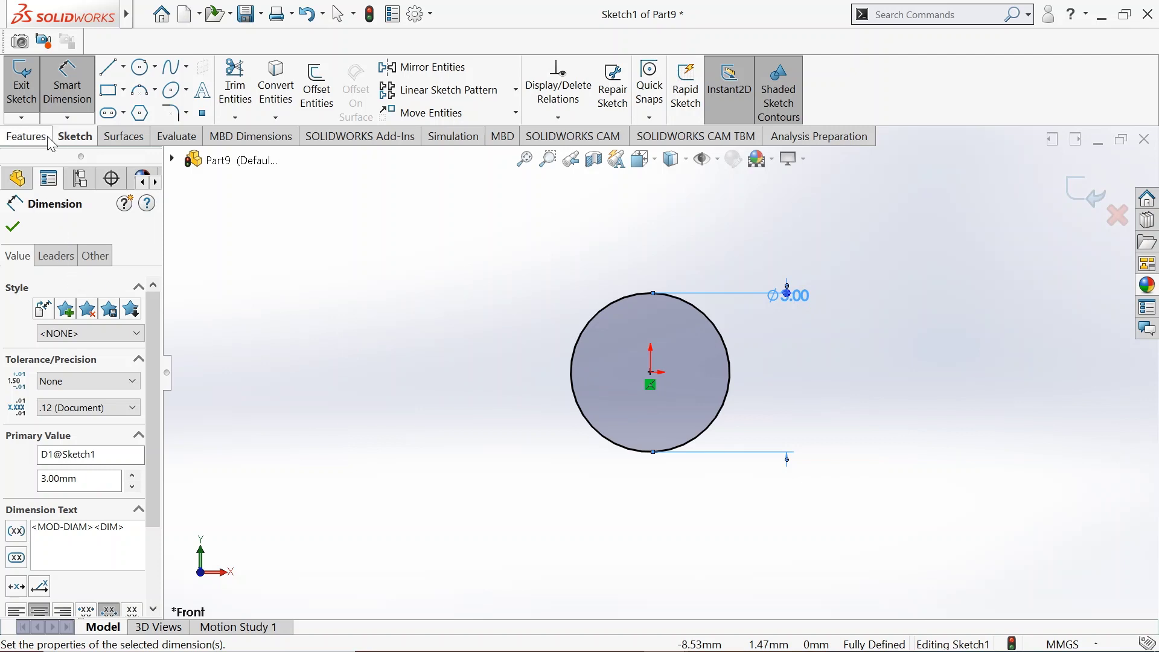
# Extrude the circle with a blind depth of 28 mm to form a cylindrical pin
pyautogui.click(47, 137)
pyautogui.click(49, 97)
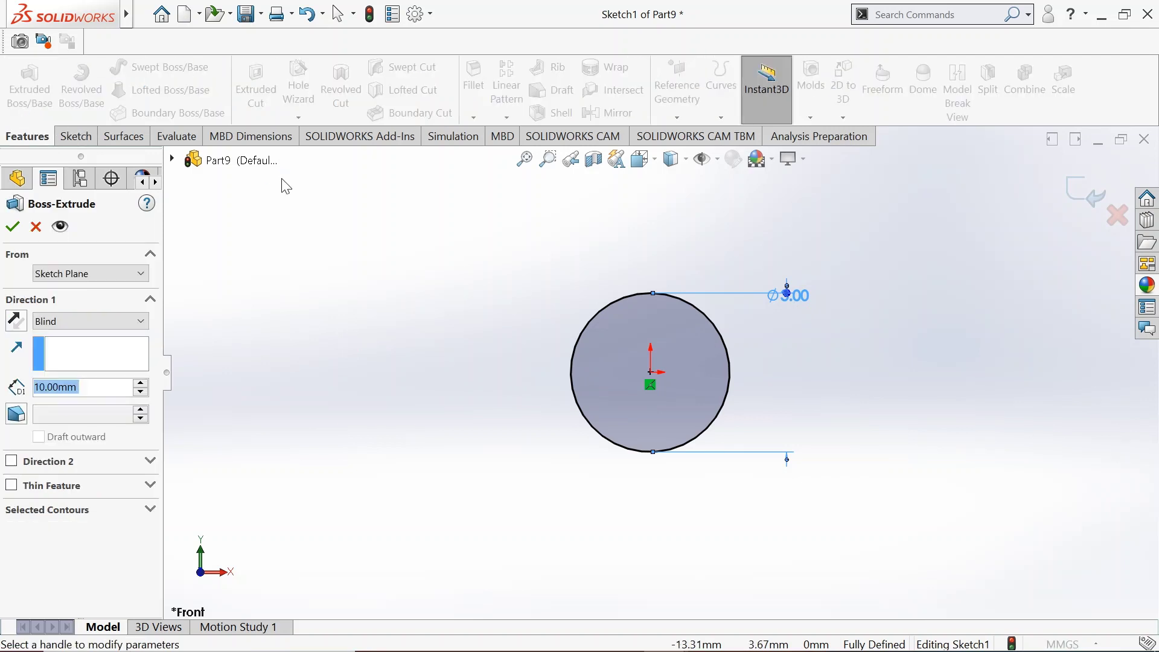
pyautogui.write('28')
pyautogui.press('Return')
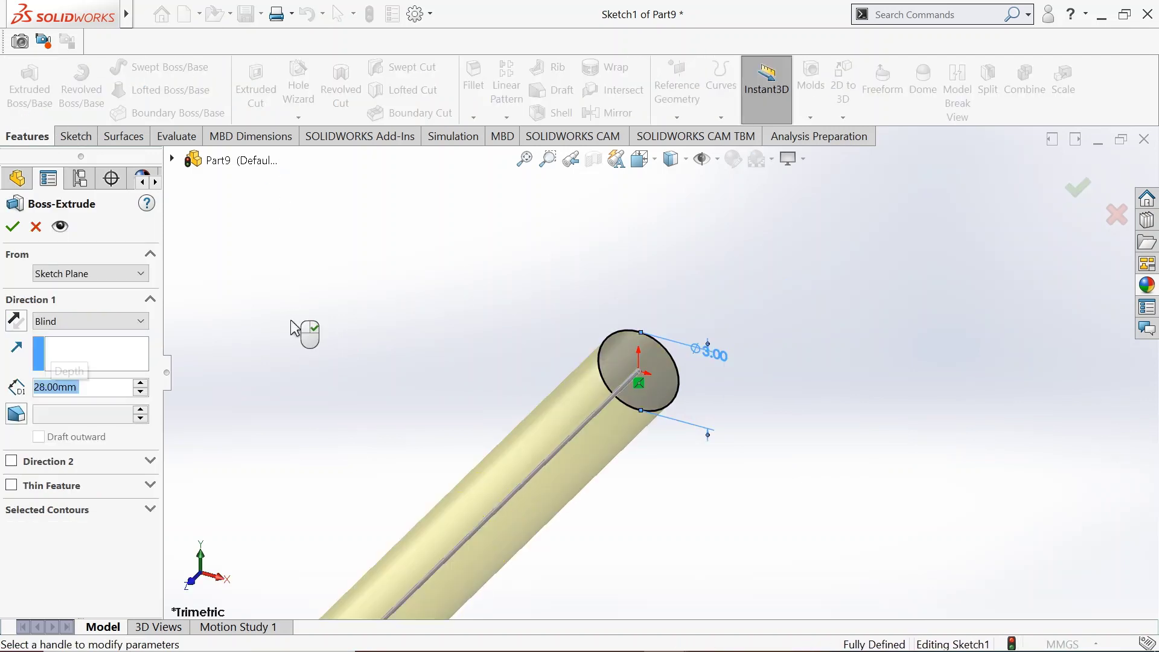
pyautogui.click(12, 226)
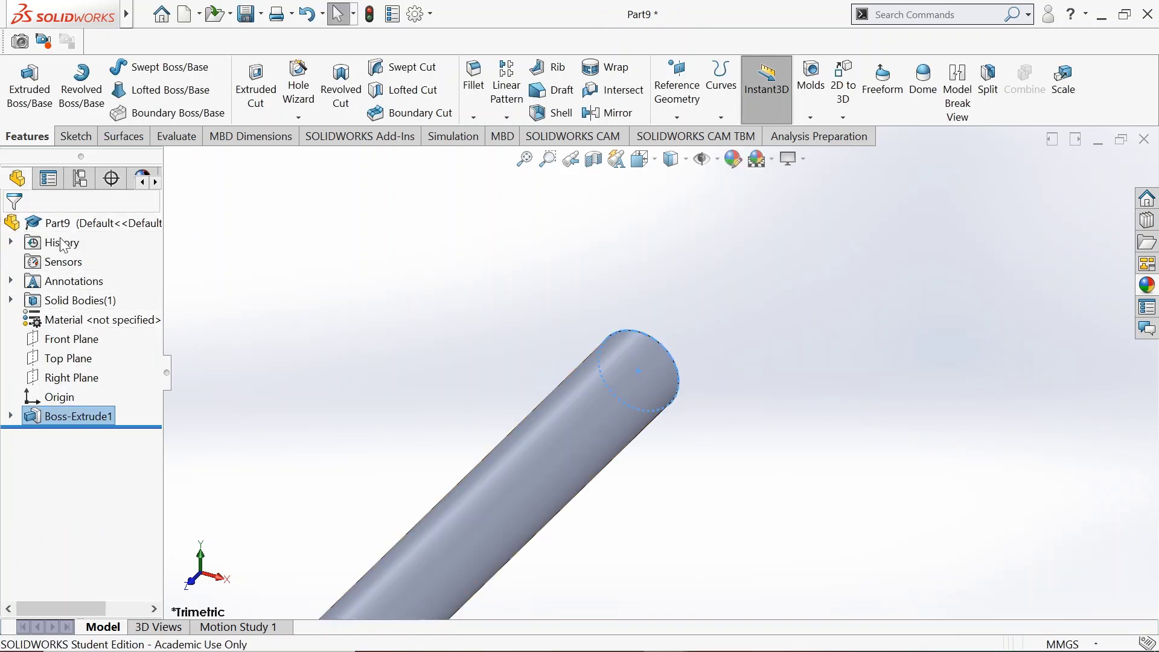
# Apply a cyan colour appearance from the standard swatches to the whole pin part
pyautogui.scroll(2, 389, 331)
pyautogui.scroll(1, 411, 490)
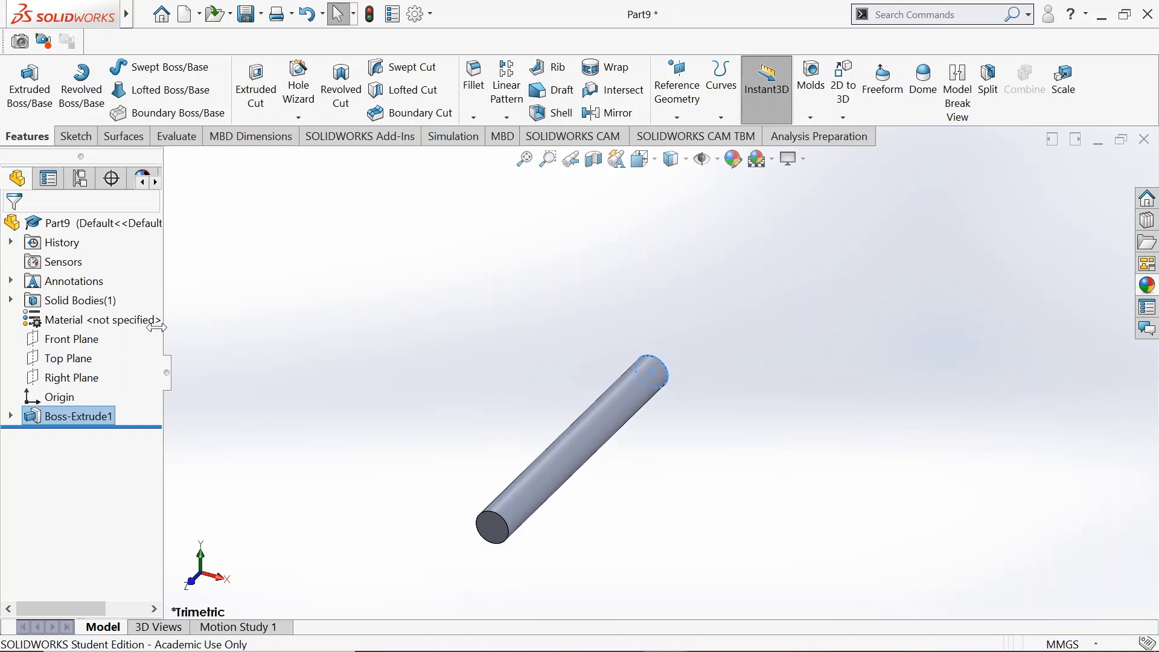
pyautogui.rightClick(94, 235)
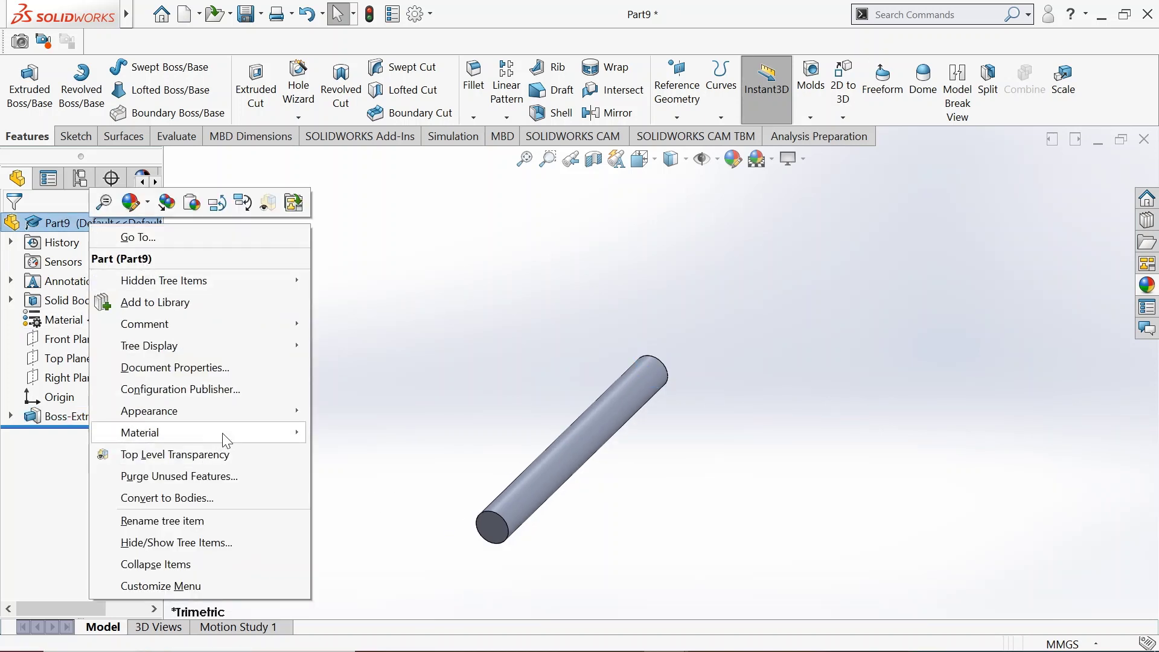
pyautogui.moveTo(226, 439)
pyautogui.moveTo(253, 416)
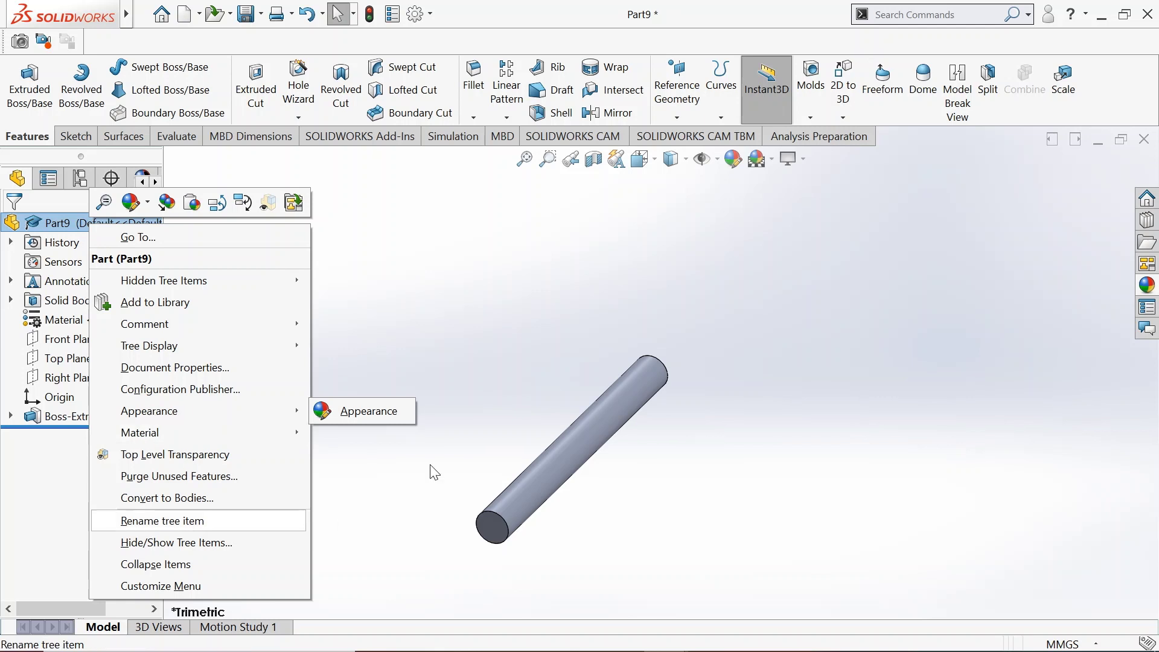
pyautogui.click(344, 409)
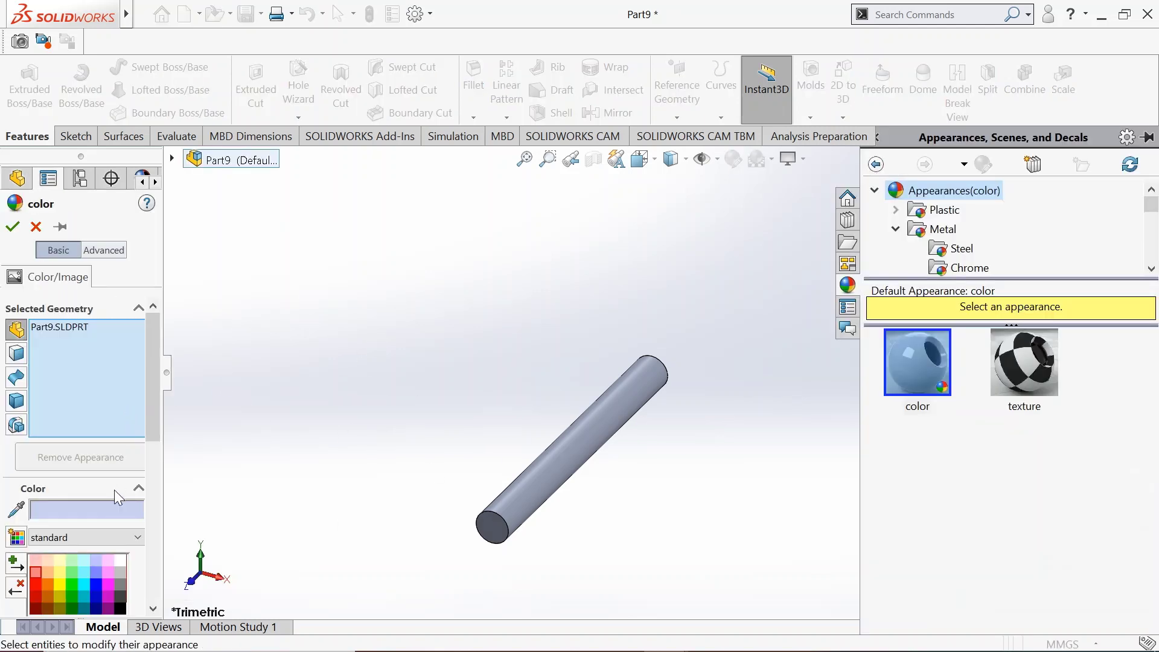
pyautogui.click(82, 578)
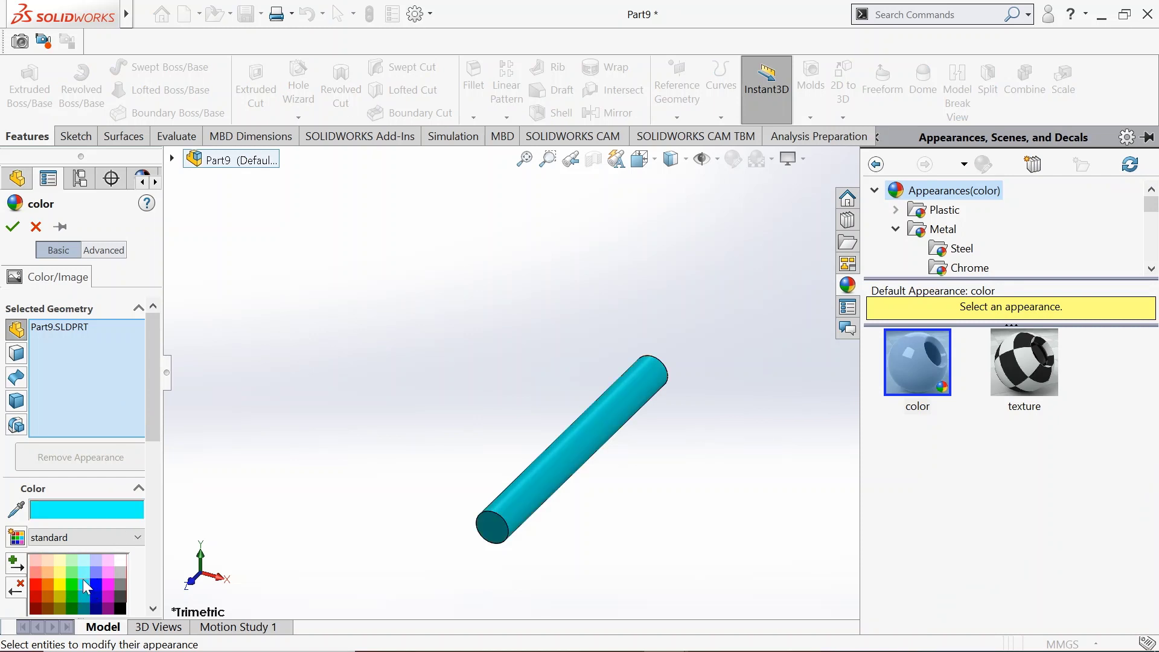
pyautogui.click(12, 226)
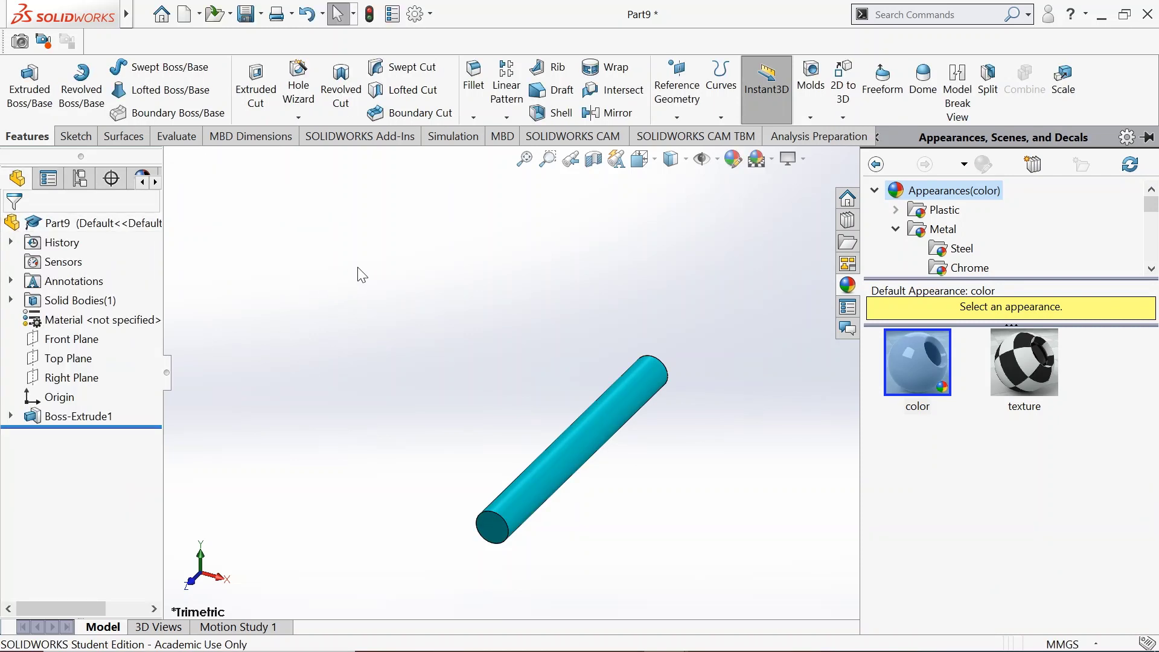
# Save the part as Pin in the Drill Jig folder and fit the model to the view
pyautogui.click(246, 13)
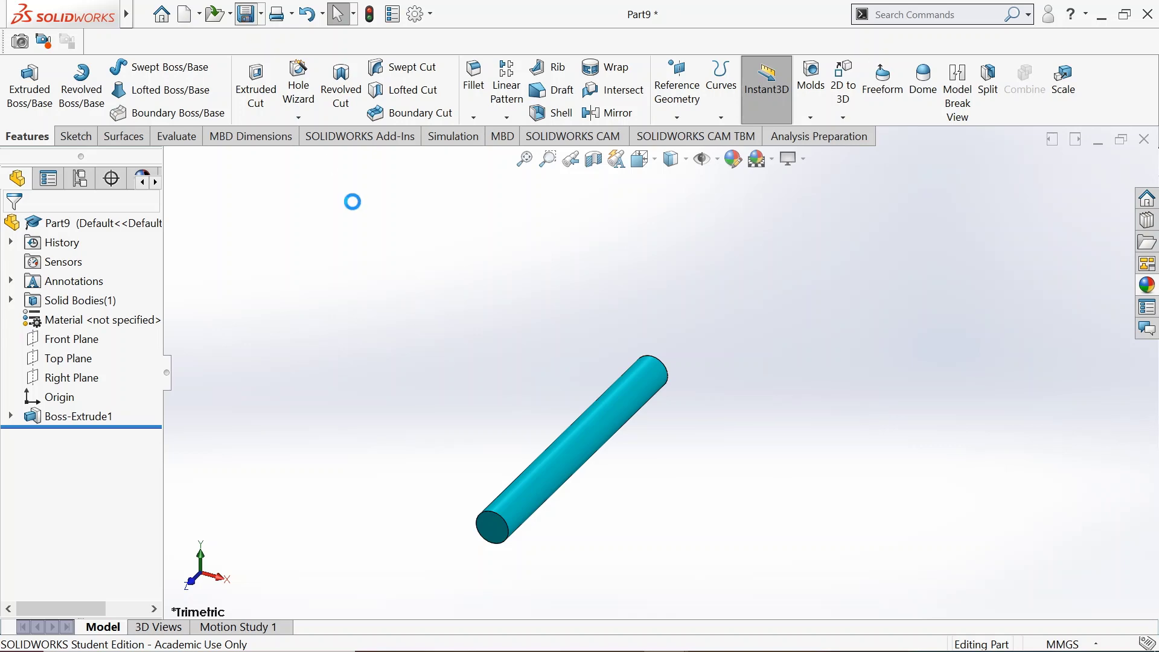
pyautogui.write('Pi')
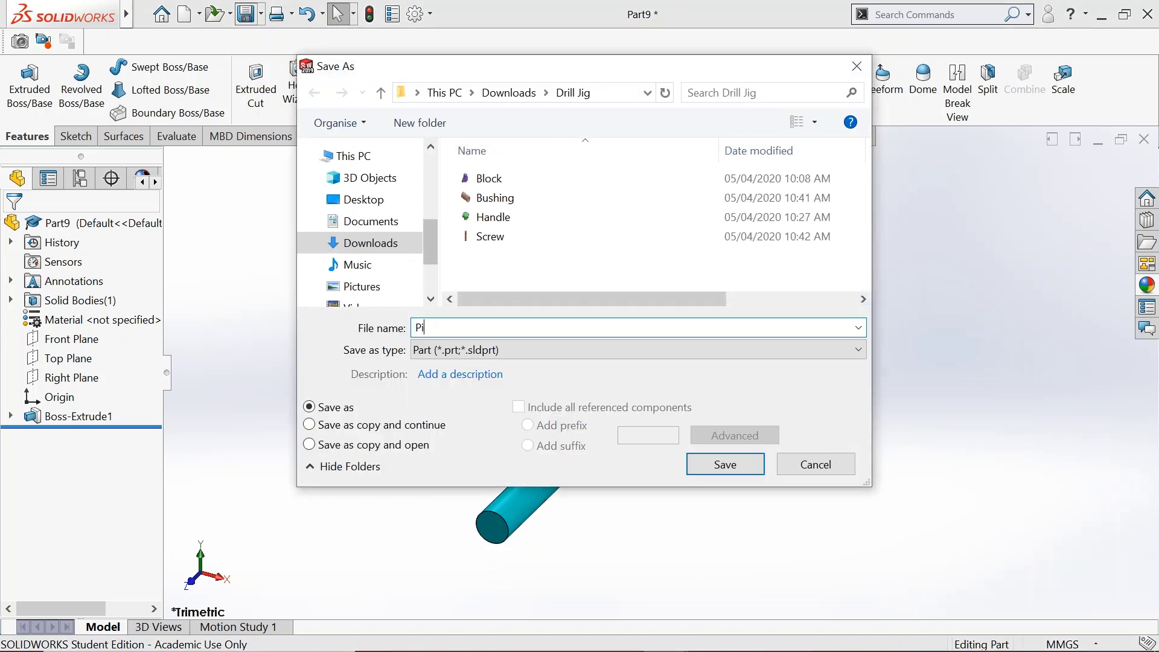
pyautogui.write('n')
pyautogui.press('Return')
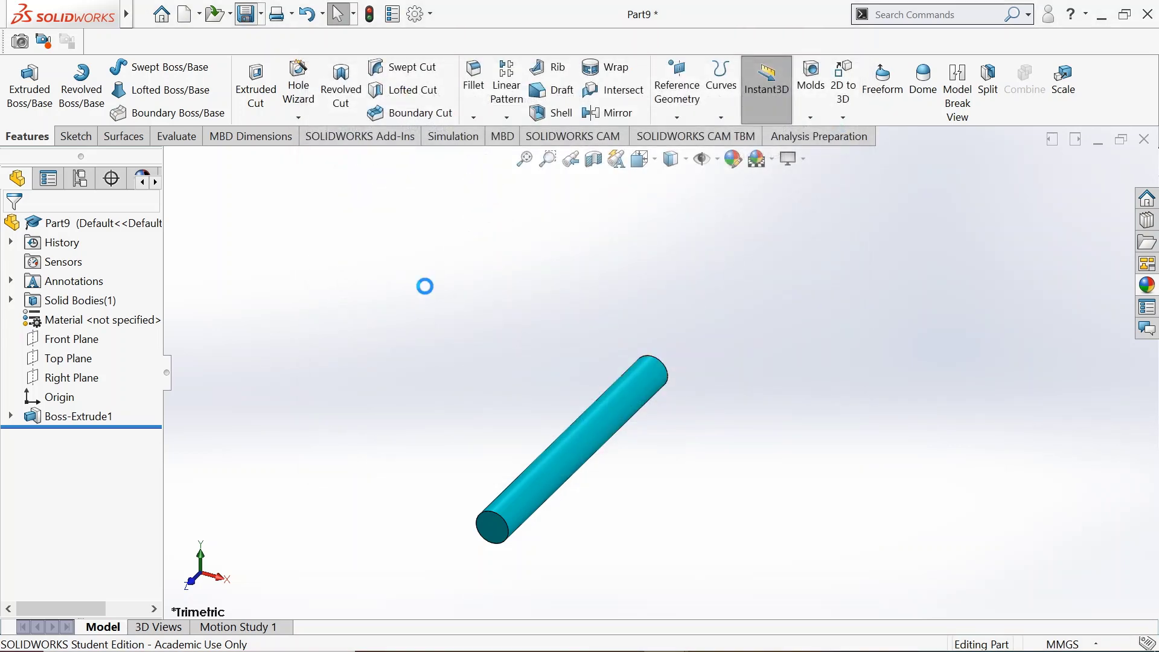
pyautogui.click(524, 159)
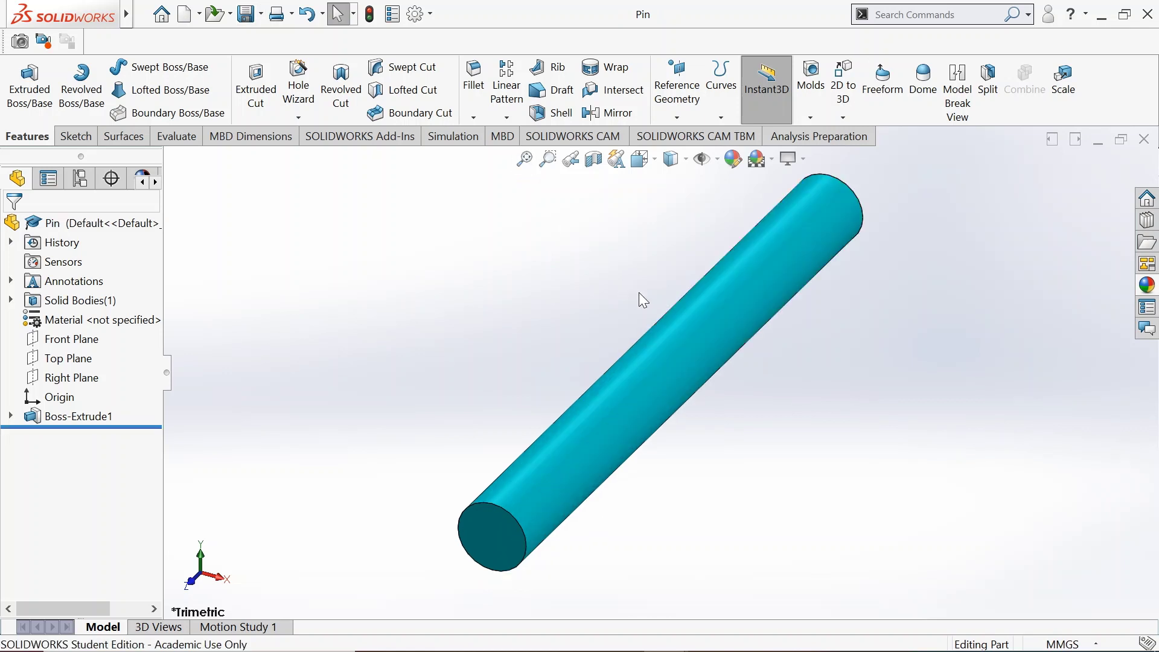